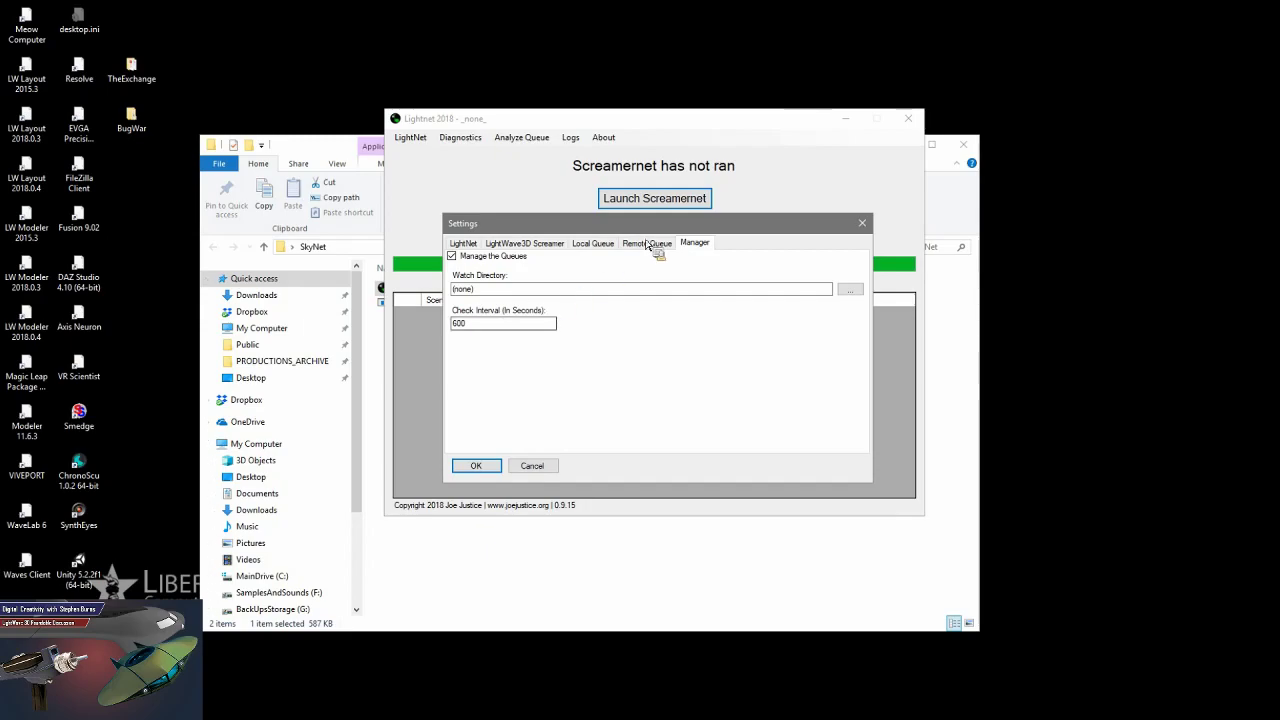
# Cancel the Lightnet settings and view the Queue Analyzer, closing it after inspection.
pyautogui.click(545, 467)
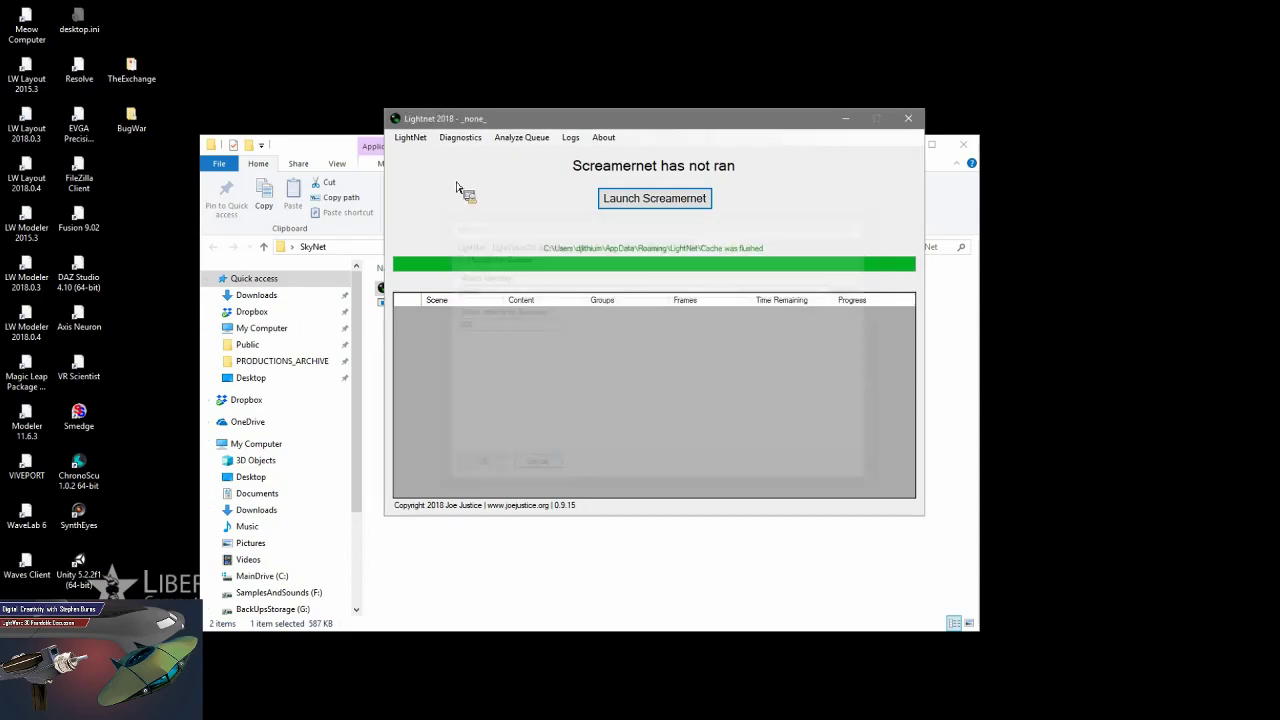
pyautogui.click(410, 137)
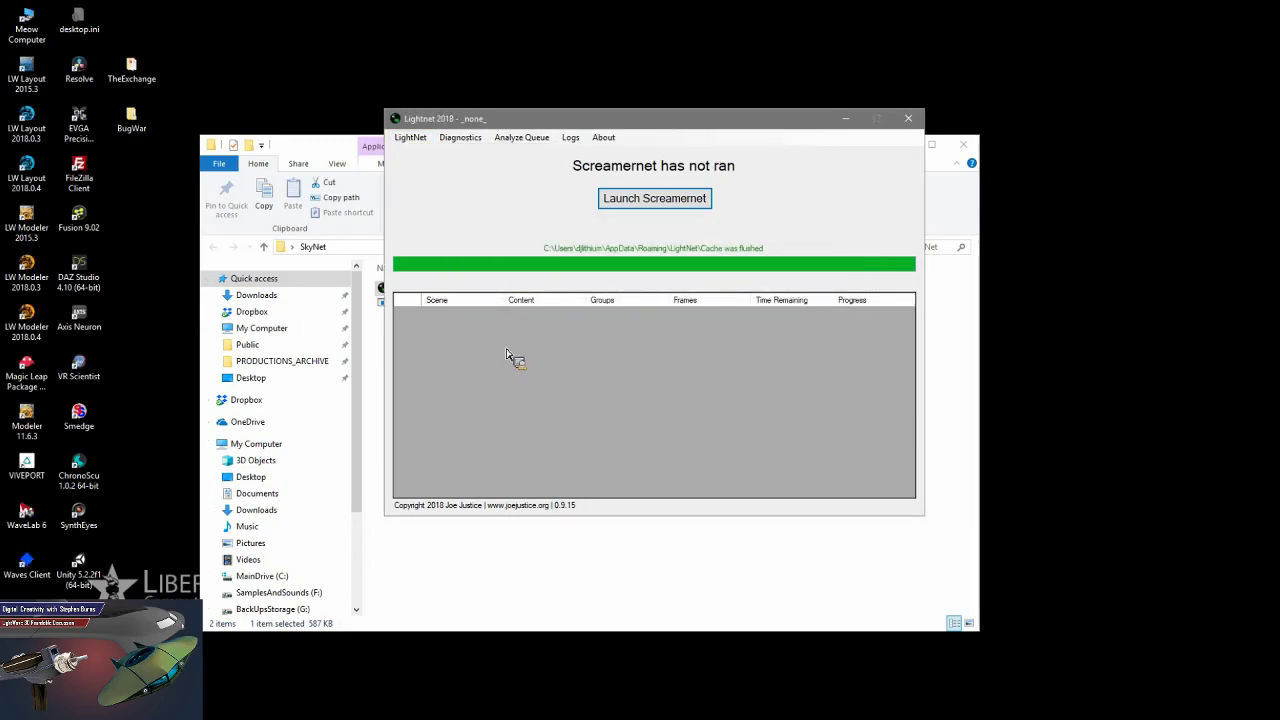
pyautogui.click(516, 138)
pyautogui.click(528, 152)
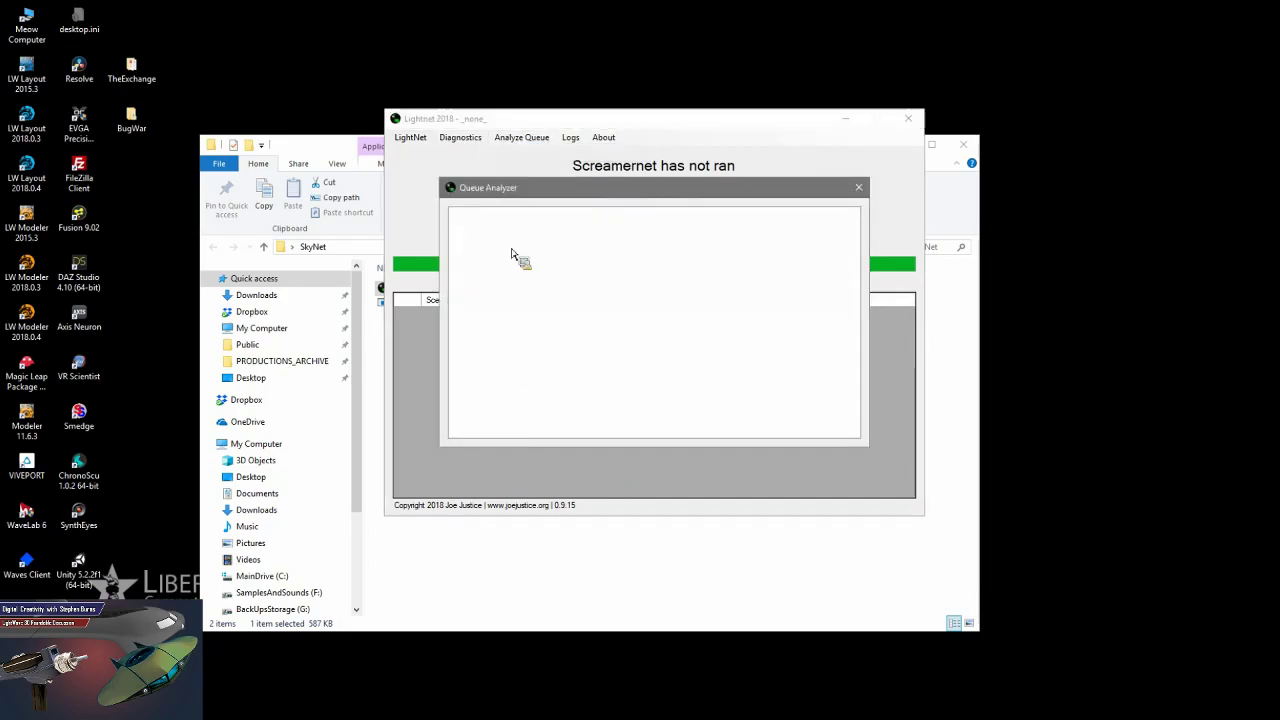
pyautogui.click(858, 187)
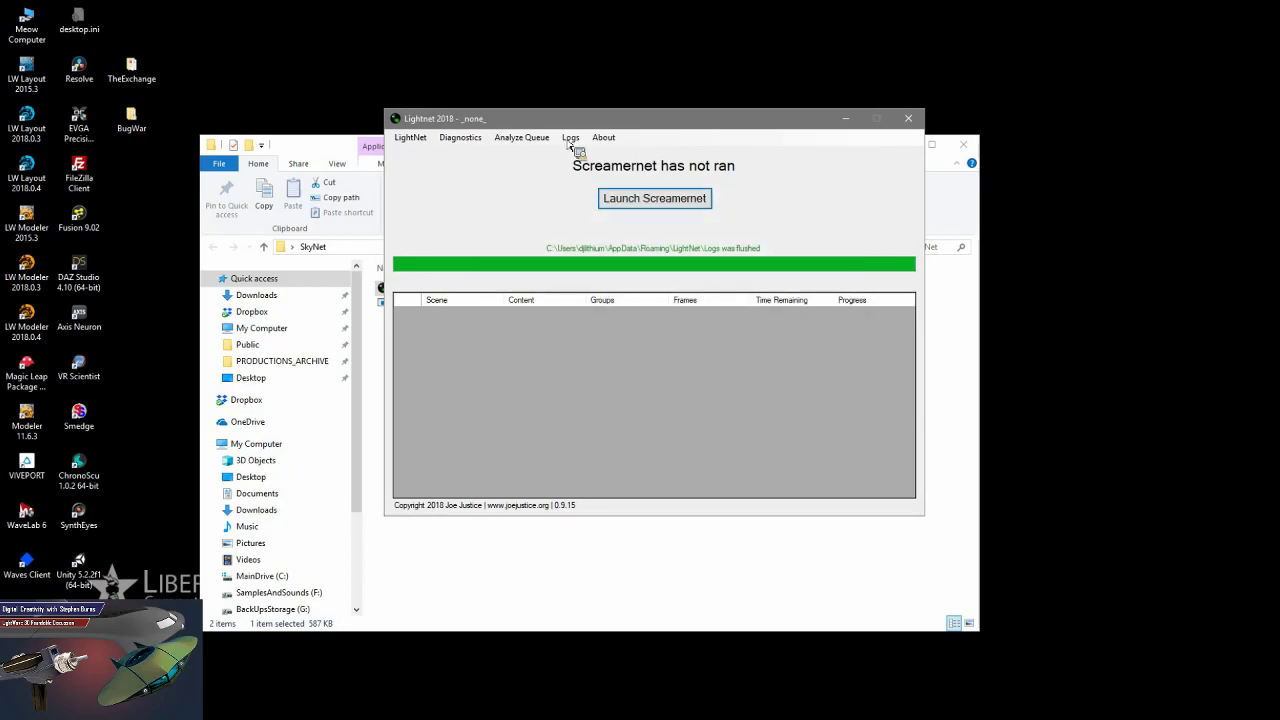
# View the Lightnet log window and the About information, closing each one after inspection.
pyautogui.click(570, 140)
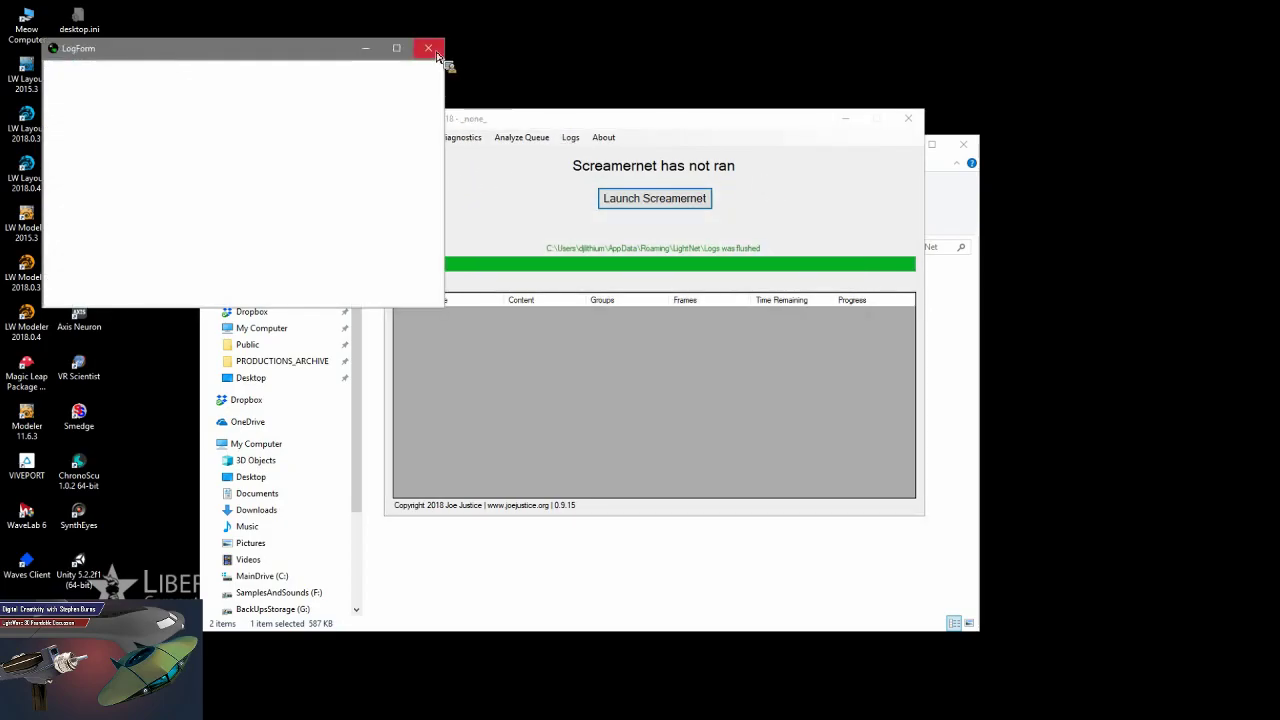
pyautogui.click(434, 52)
pyautogui.click(603, 138)
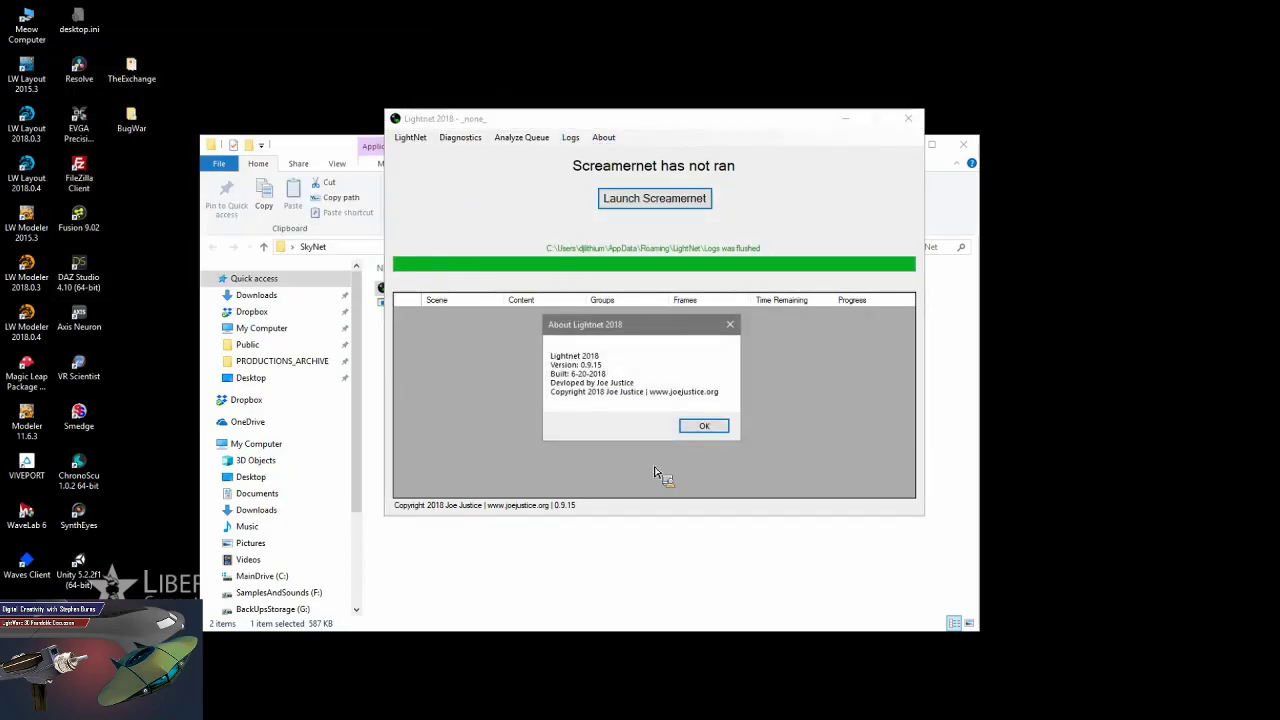
pyautogui.click(704, 426)
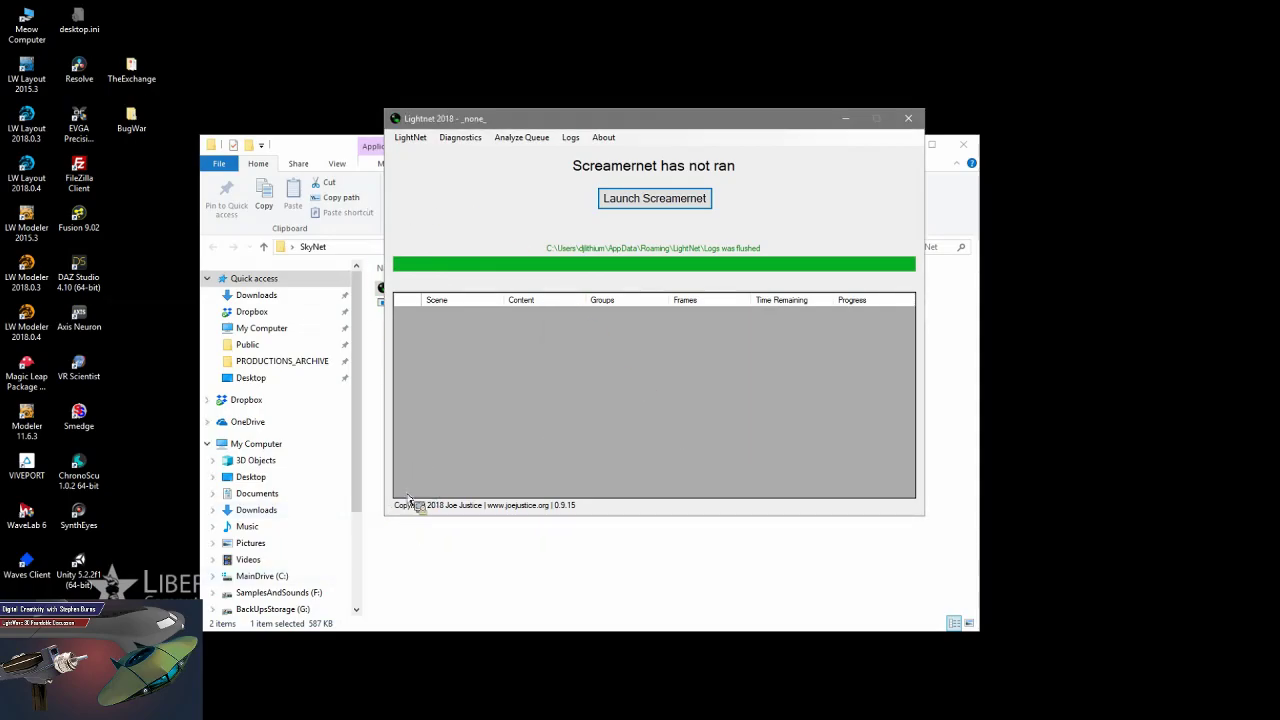
# Locate lightnet.ls in the SkyNet folder, move the windows aside and launch LW Layout 2018.0.4 from the desktop.
pyautogui.click(412, 303)
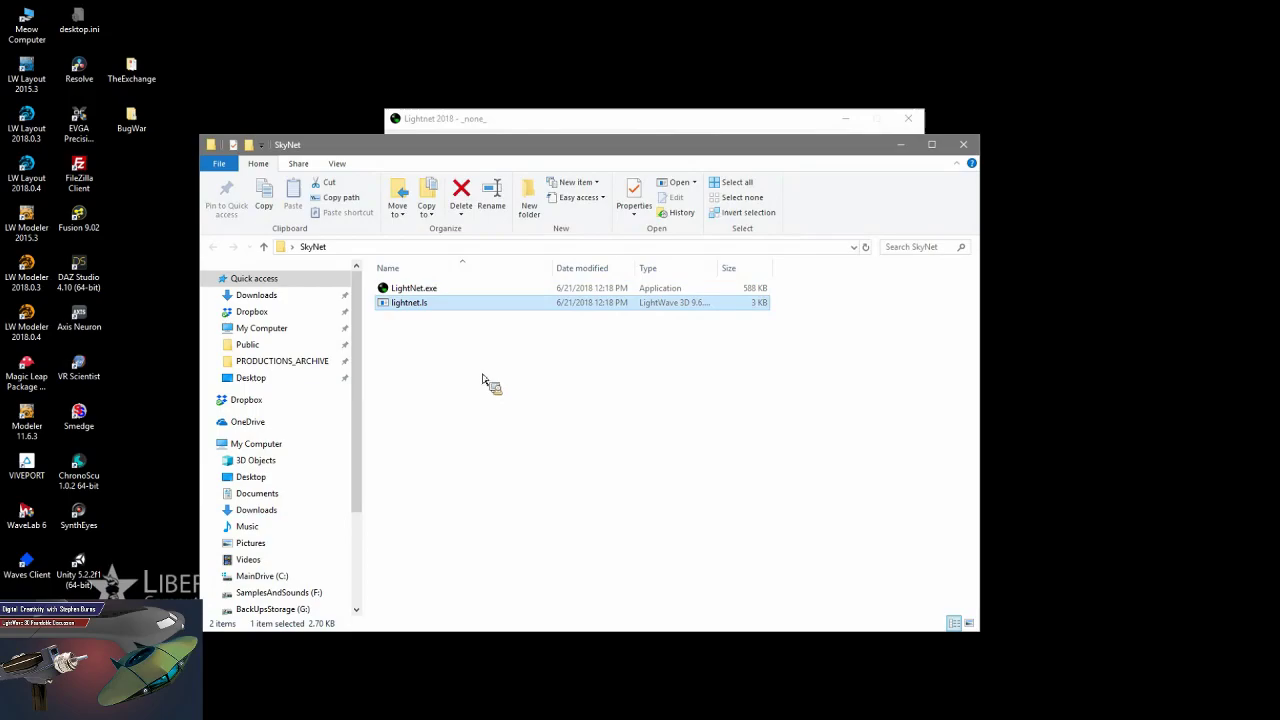
pyautogui.moveTo(482, 379); pyautogui.dragTo(486, 158)
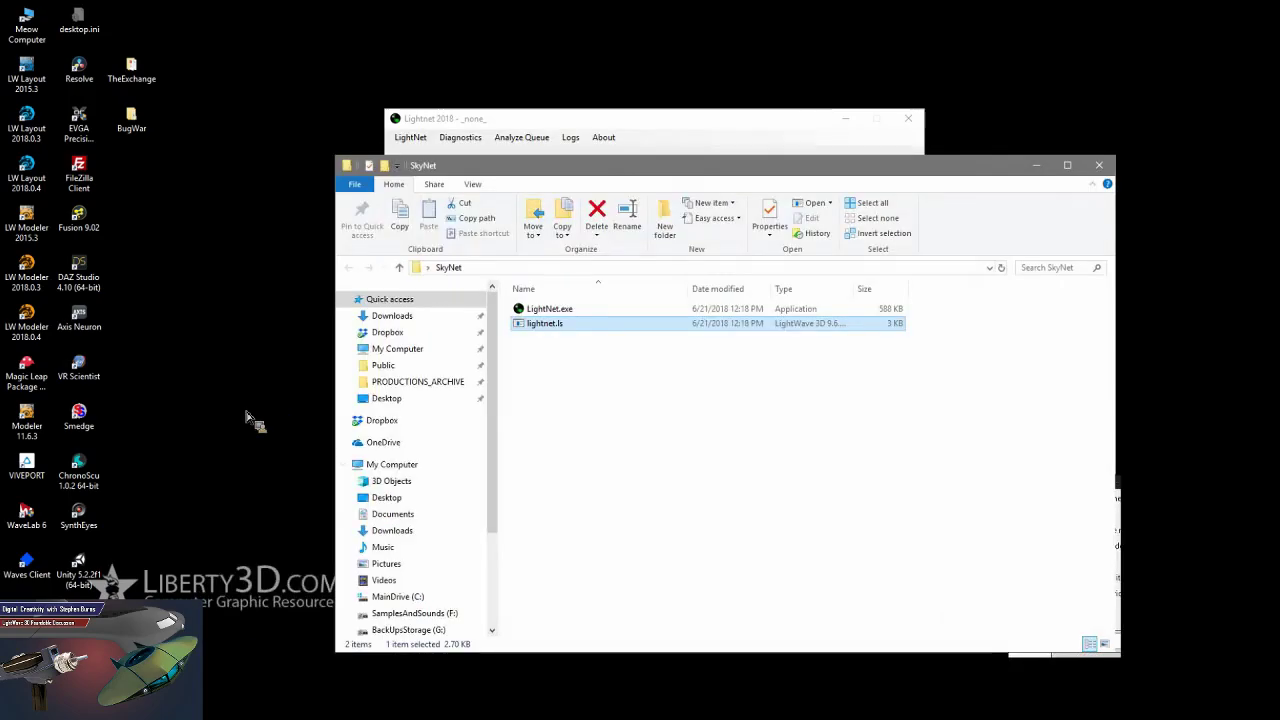
pyautogui.click(27, 180)
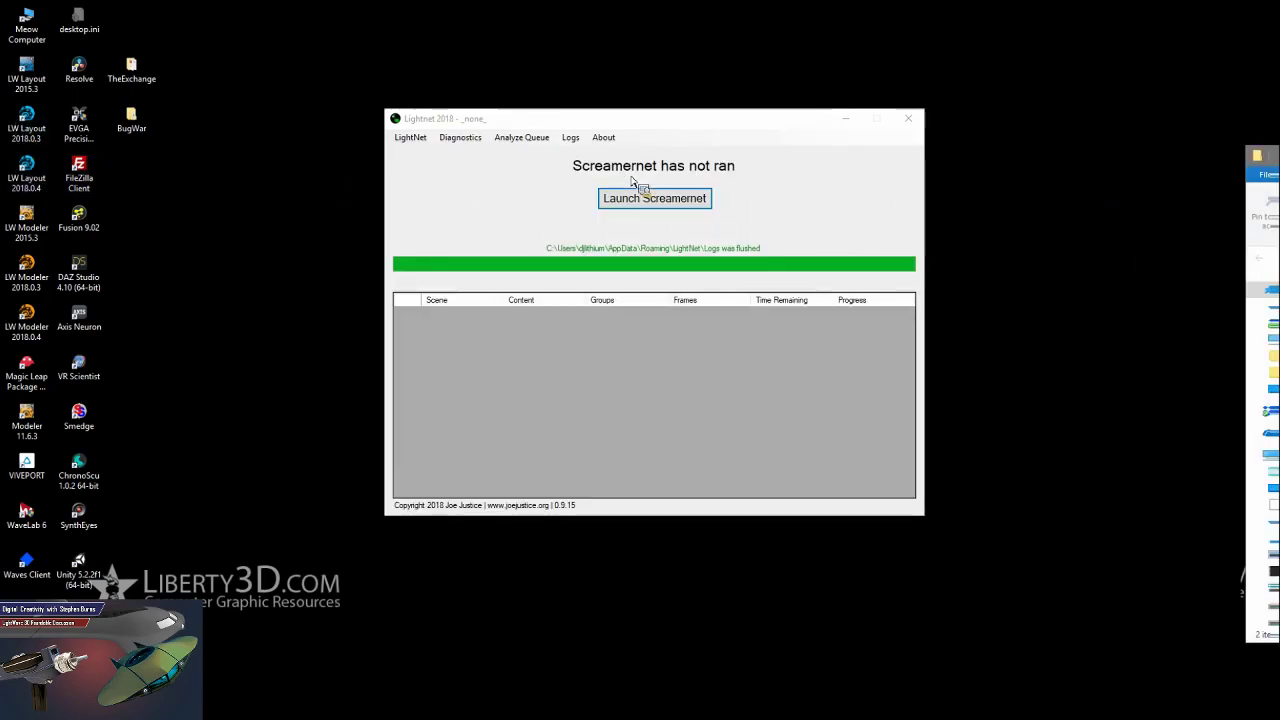
pyautogui.moveTo(632, 180); pyautogui.dragTo(824, 423)
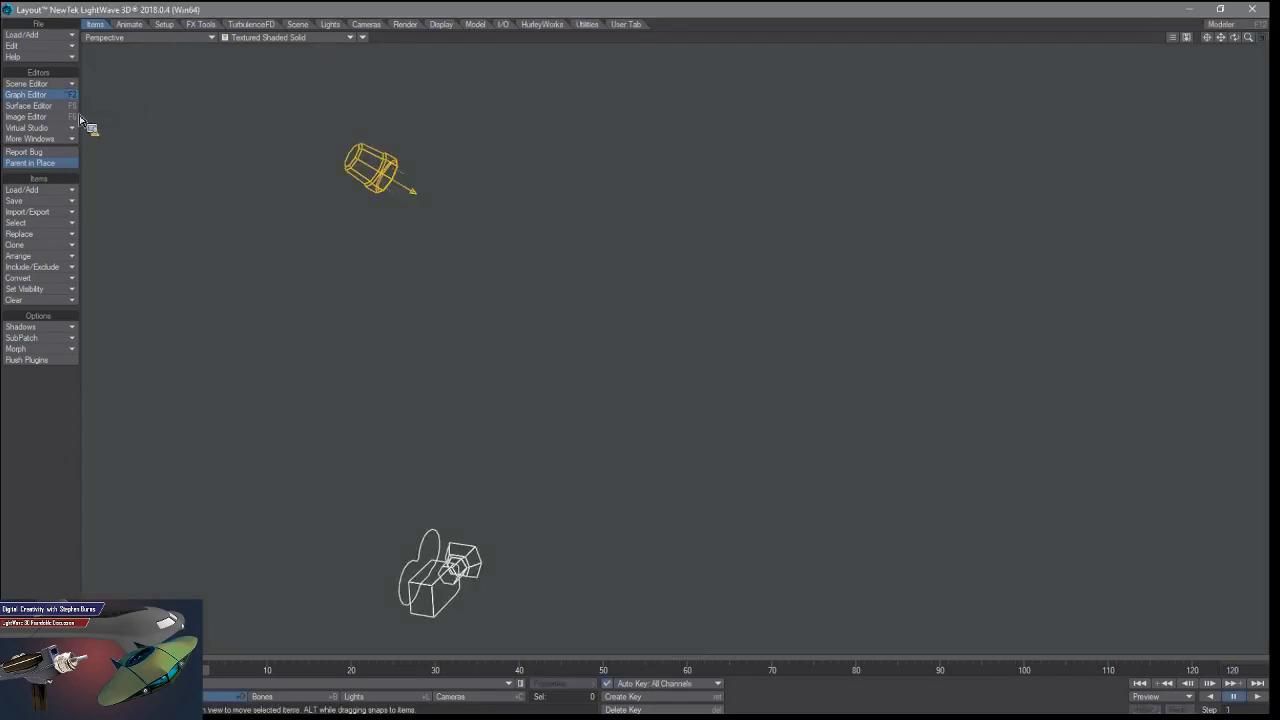
# Add the lightnet.ls plugin to Layout from the SkyNet folder on the Desktop.
pyautogui.click(42, 46)
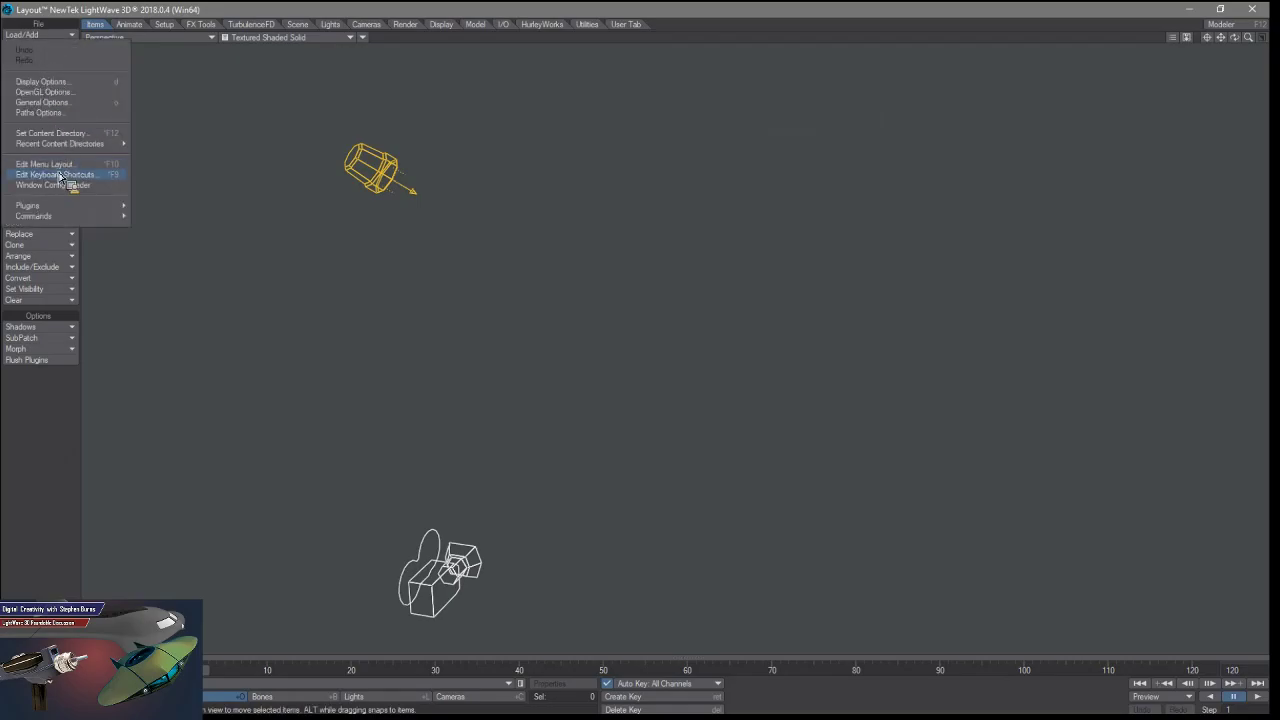
pyautogui.moveTo(89, 209)
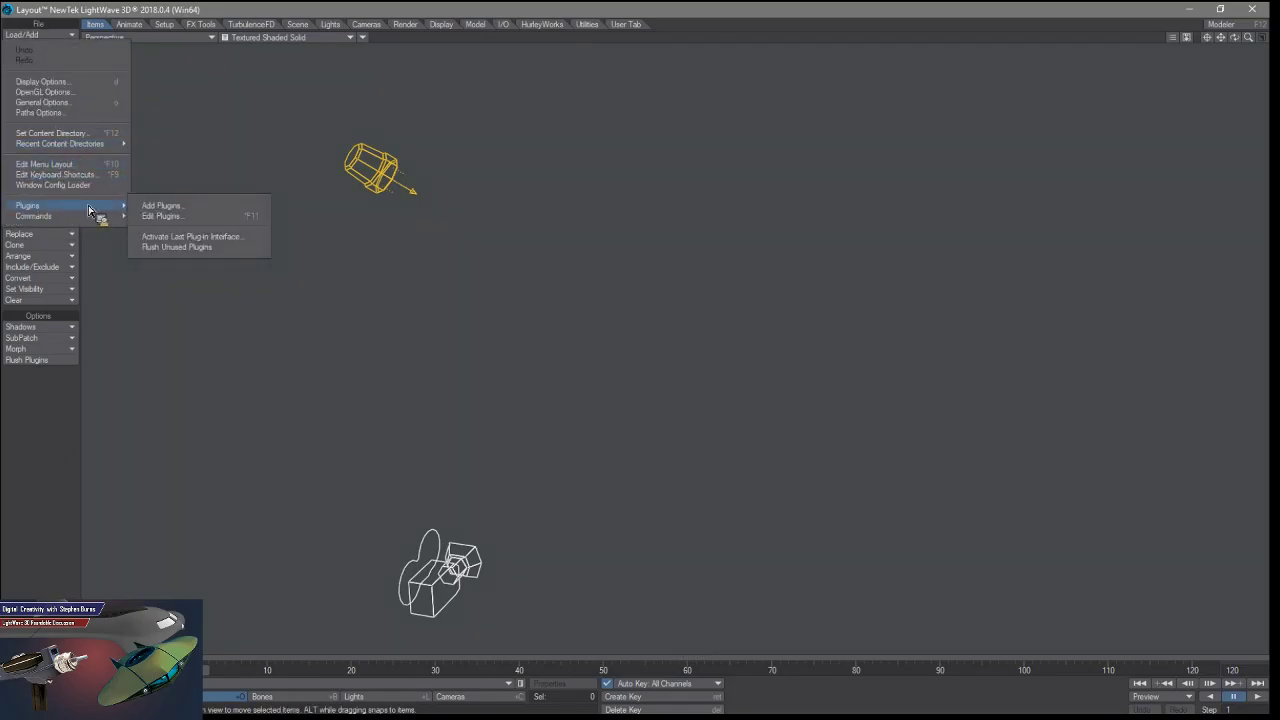
pyautogui.click(160, 206)
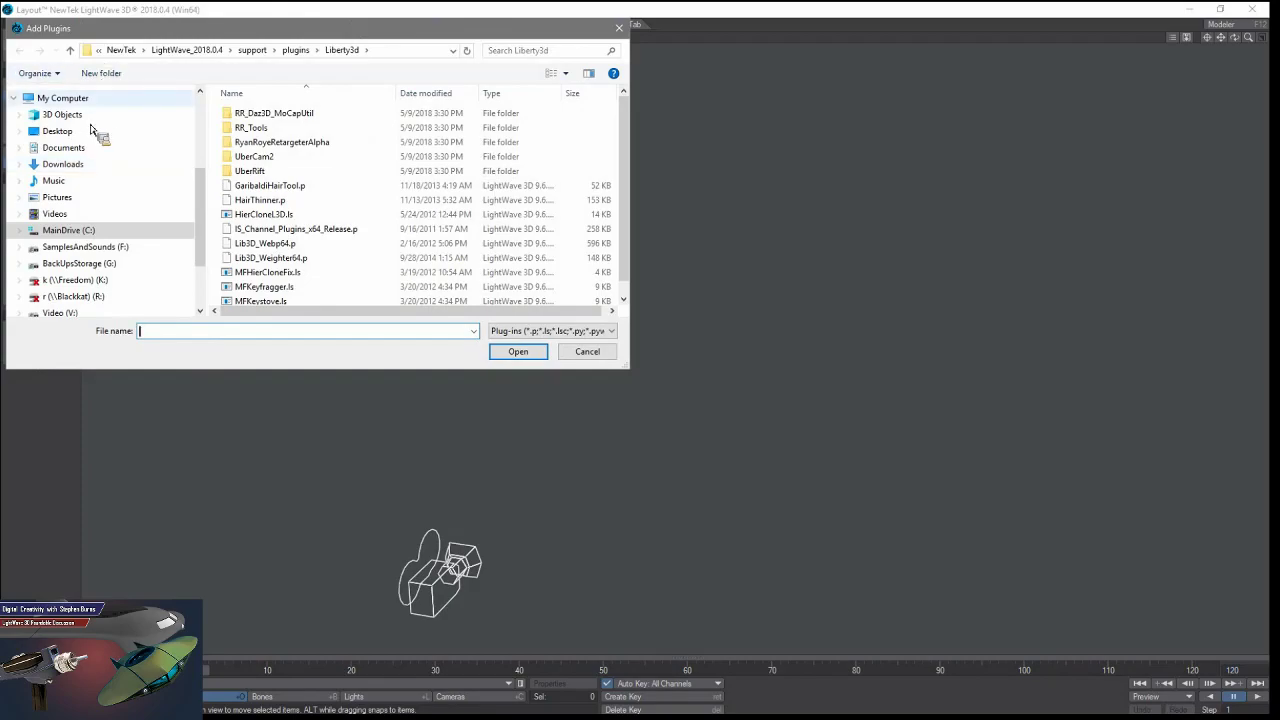
pyautogui.click(45, 131)
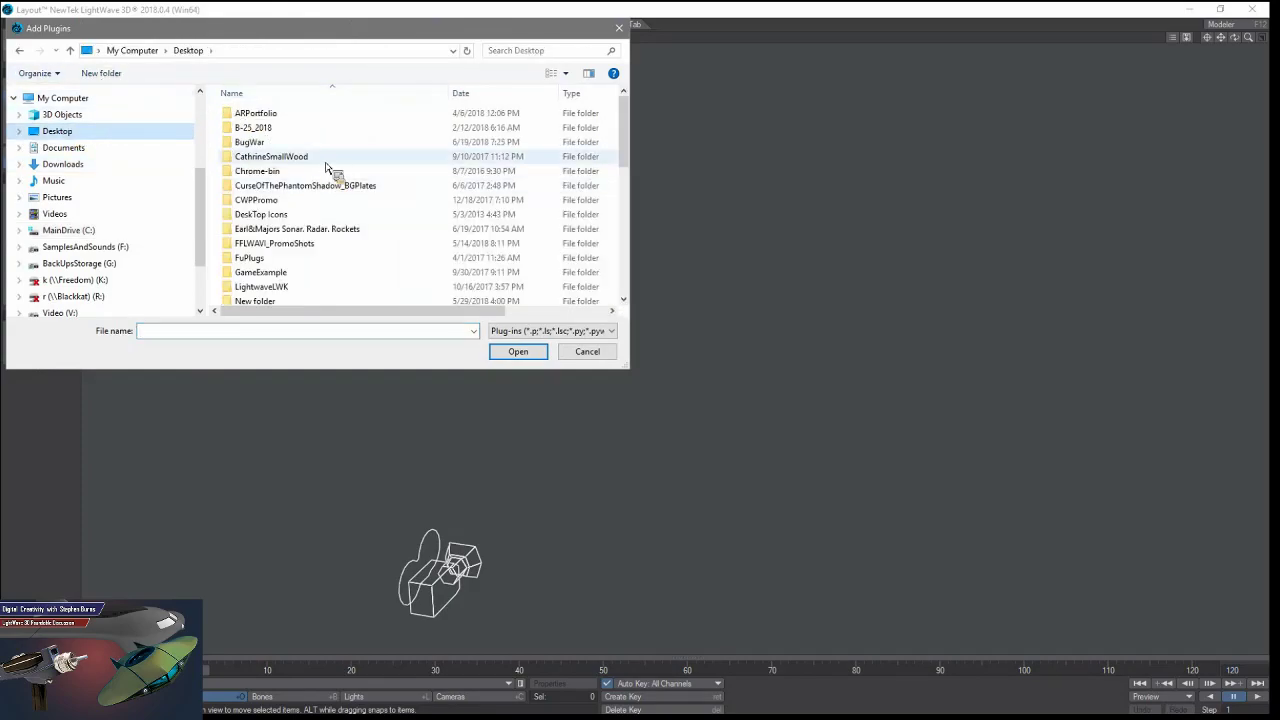
pyautogui.scroll(-4, 330, 172)
pyautogui.scroll(-2, 292, 140)
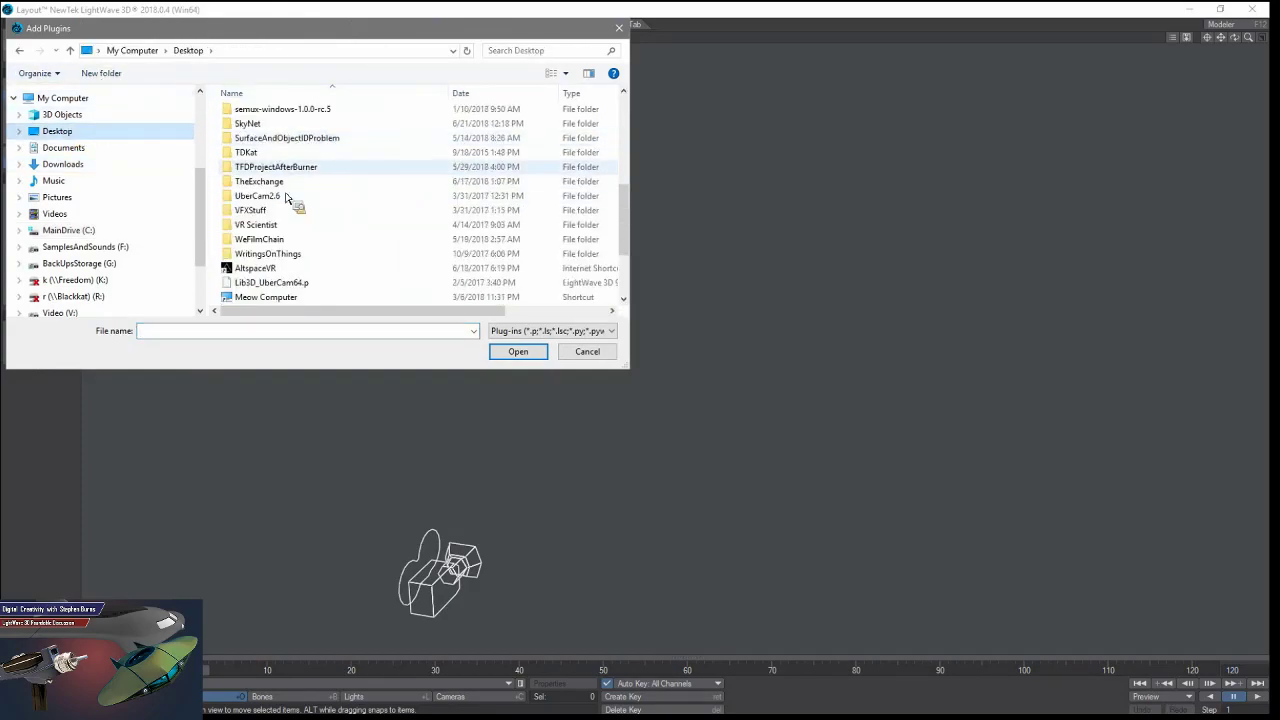
pyautogui.doubleClick(250, 123)
pyautogui.click(258, 114)
pyautogui.press('Return')
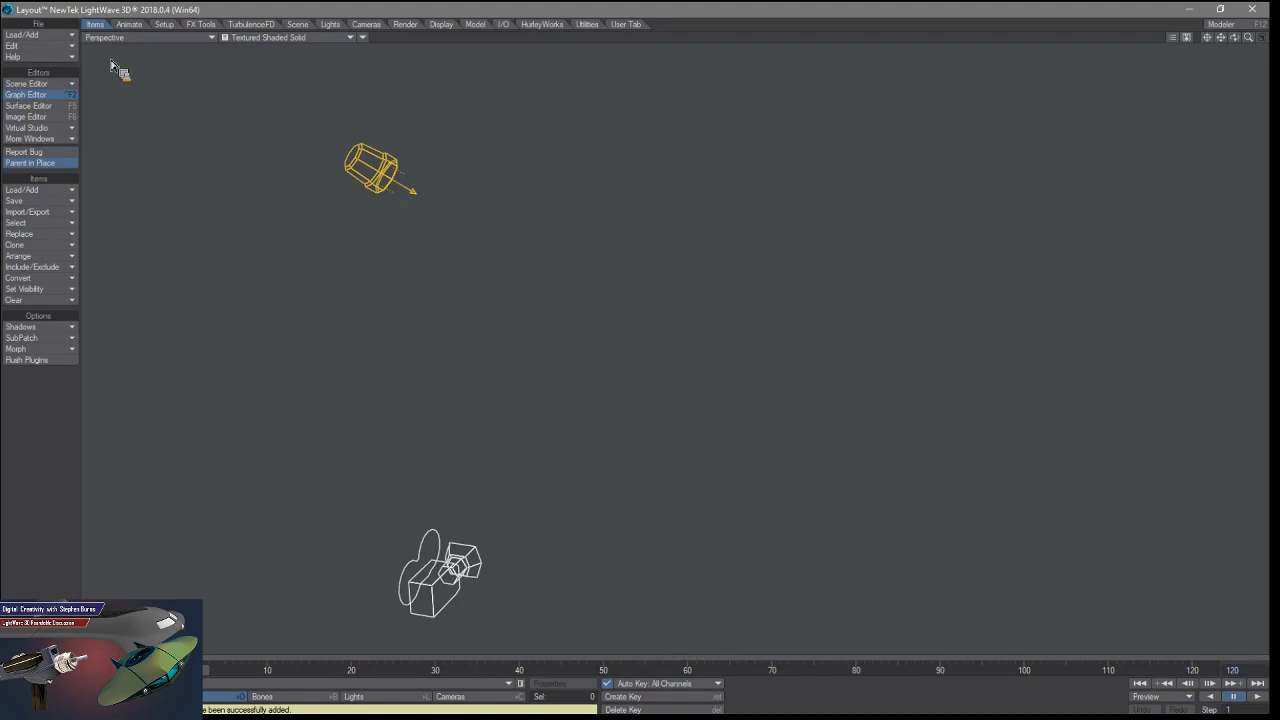
# Create a new group under Main Menu in the menu configuration and rename it SkyNet.
pyautogui.click(55, 46)
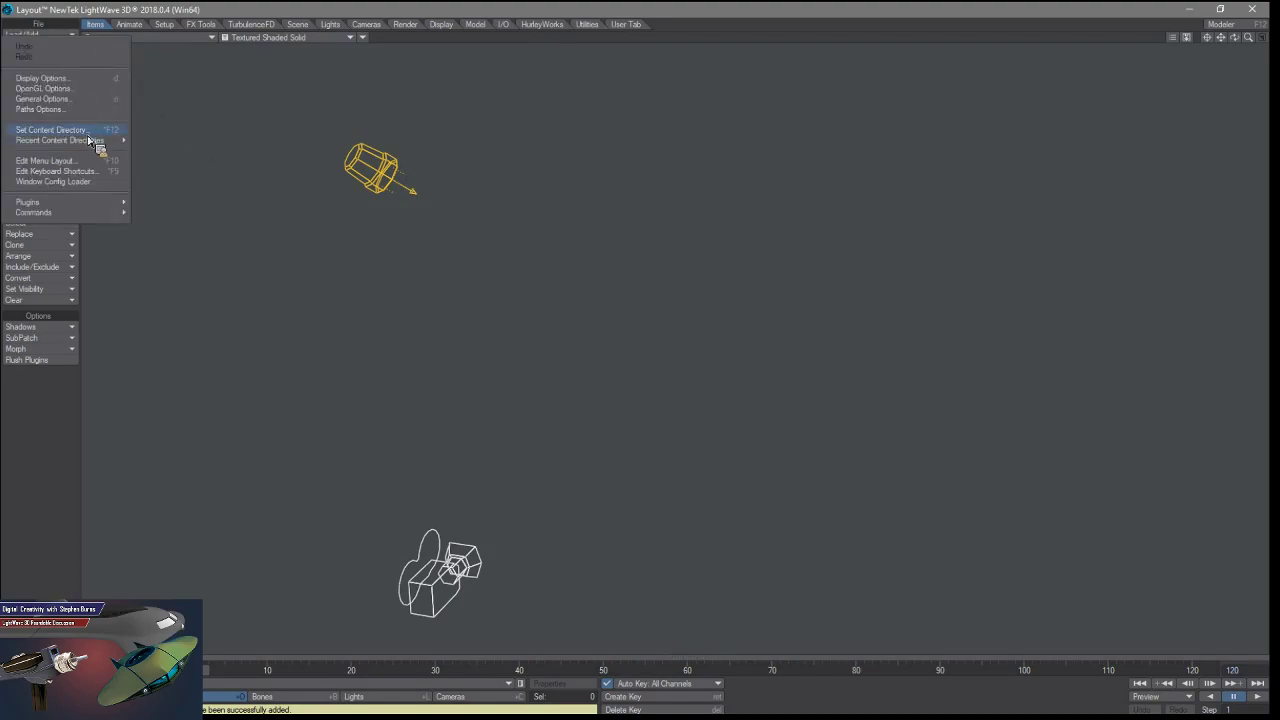
pyautogui.click(60, 160)
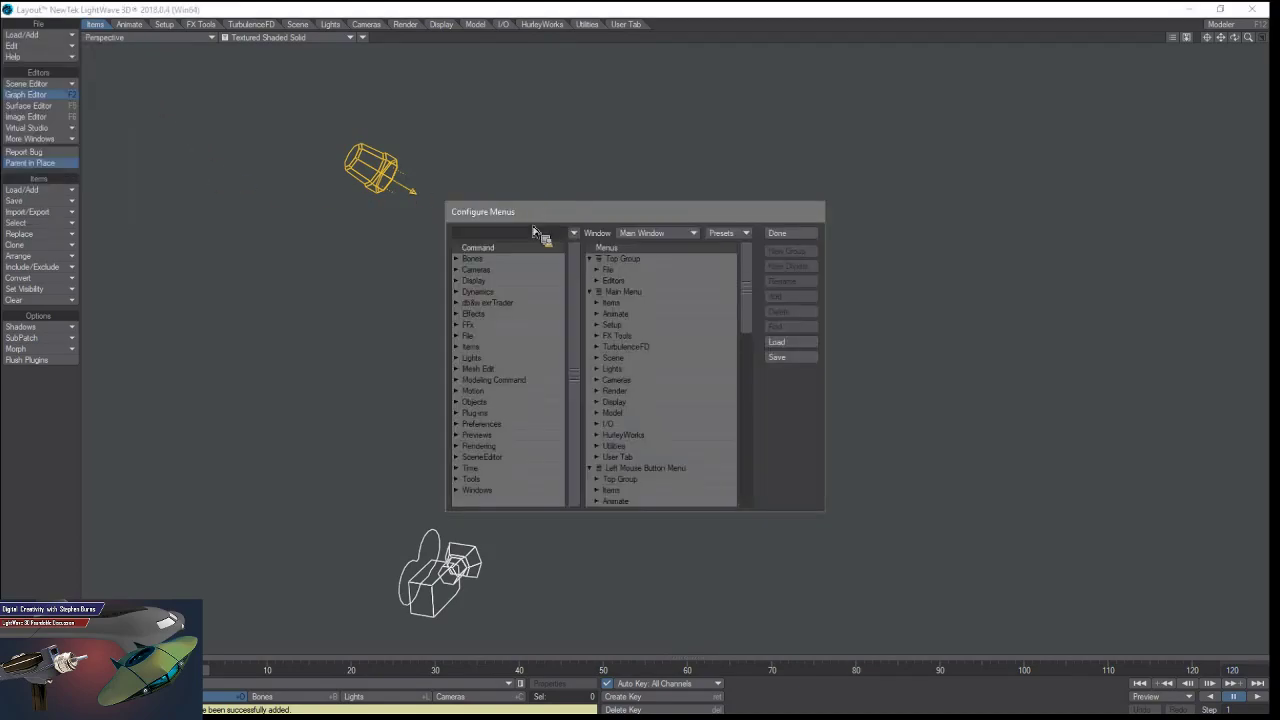
pyautogui.click(676, 298)
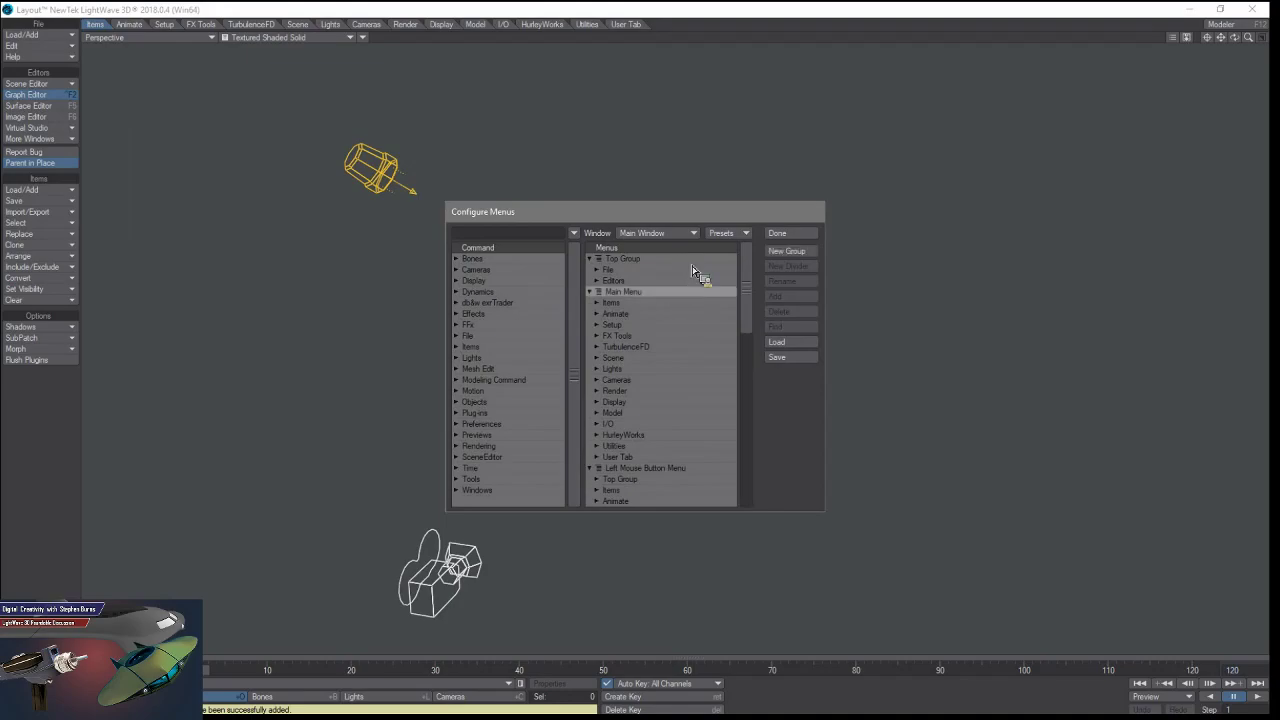
pyautogui.click(786, 251)
pyautogui.moveTo(744, 266); pyautogui.dragTo(651, 320)
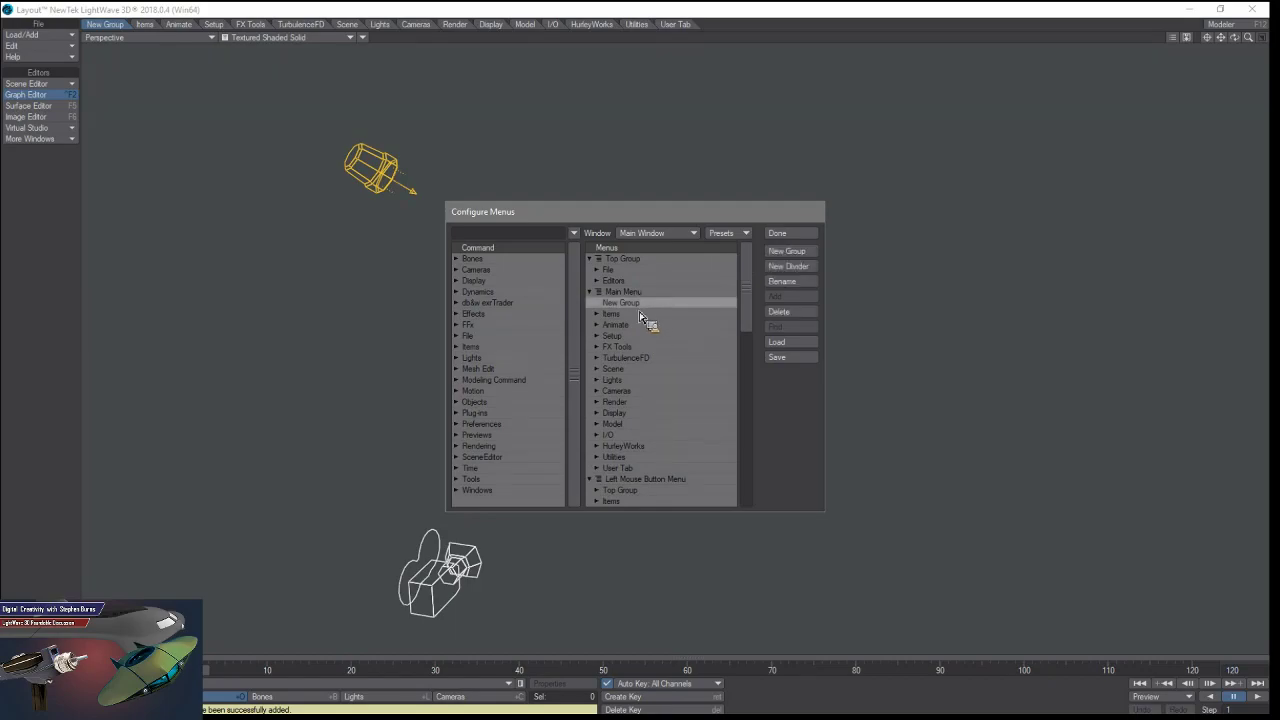
pyautogui.click(782, 282)
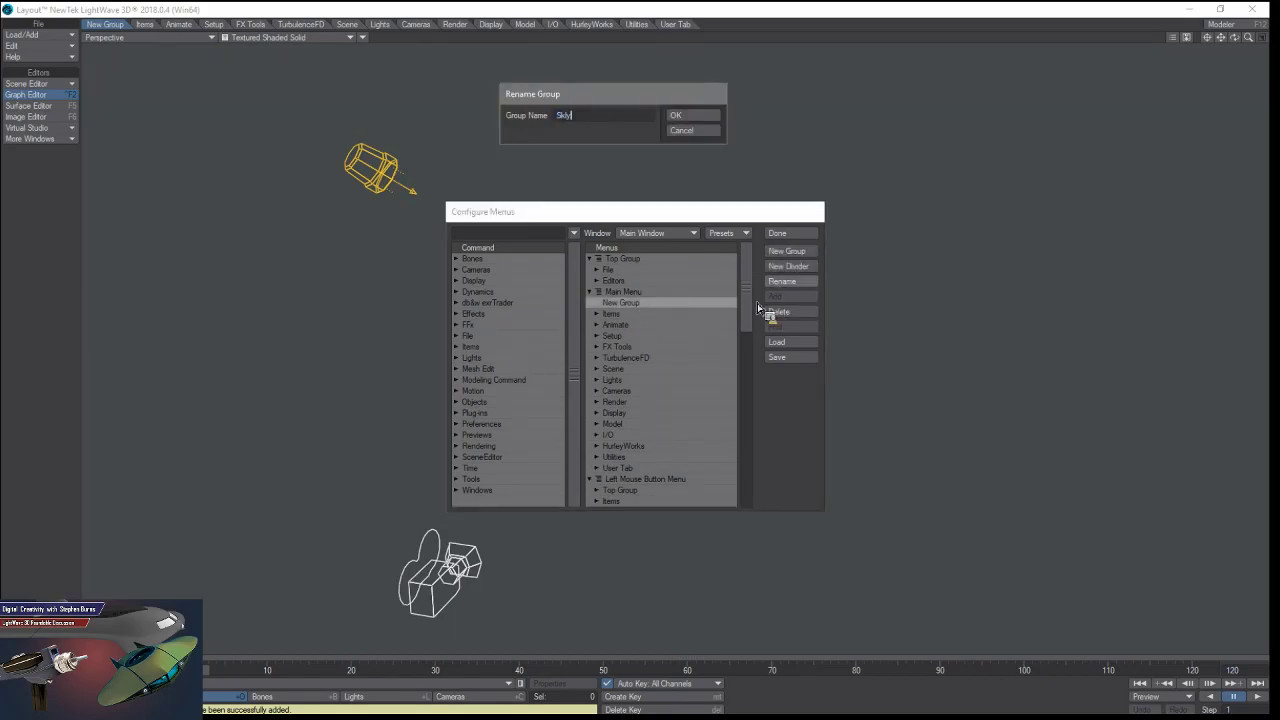
pyautogui.write('SkyNet')
pyautogui.press('Return')
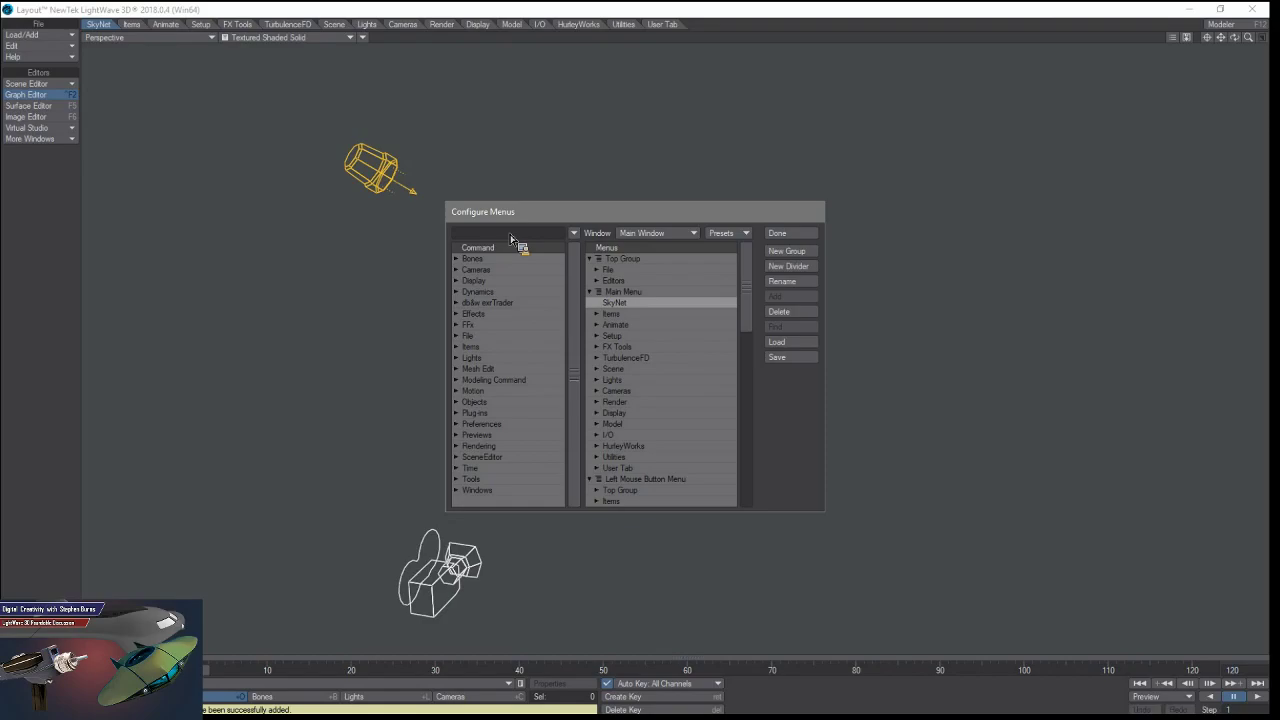
# Search the available menu commands for "Light" to find the LightNet plugin, clear the search and finish configuring menus.
pyautogui.write('Light')
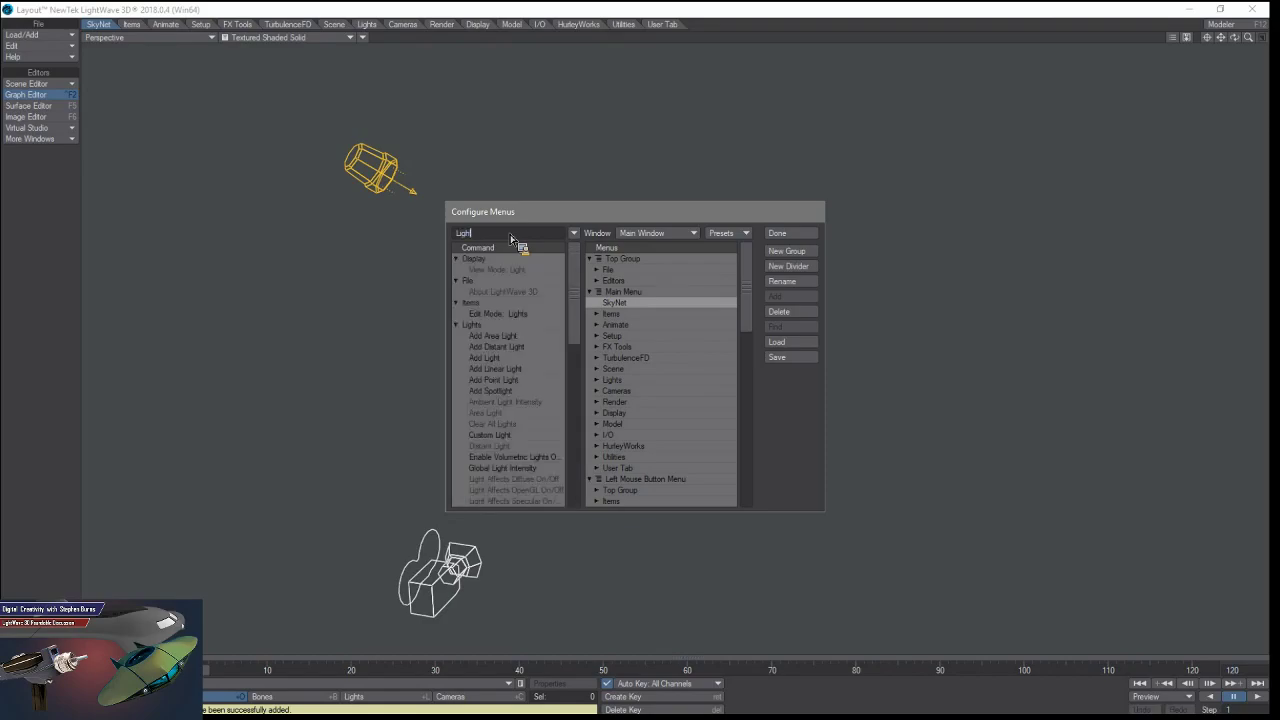
pyautogui.press('BackSpace')
pyautogui.press('BackSpace')
pyautogui.press('BackSpace')
pyautogui.press('BackSpace')
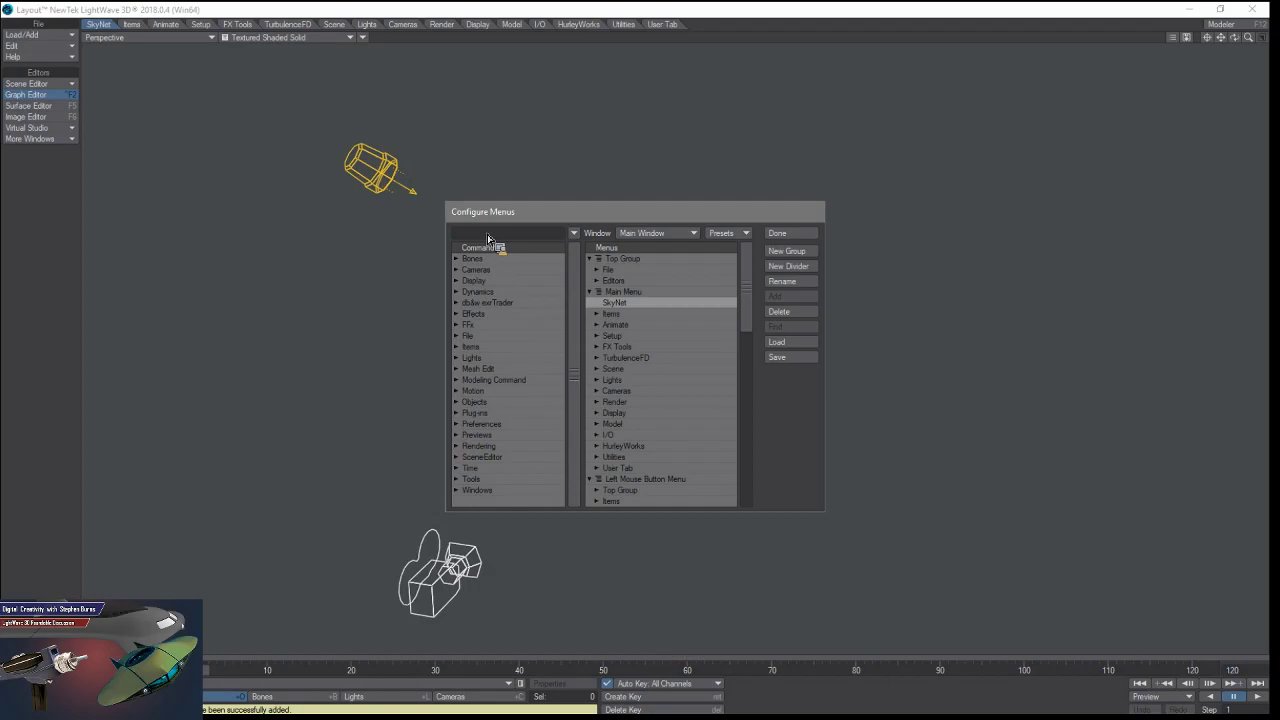
pyautogui.write('Light')
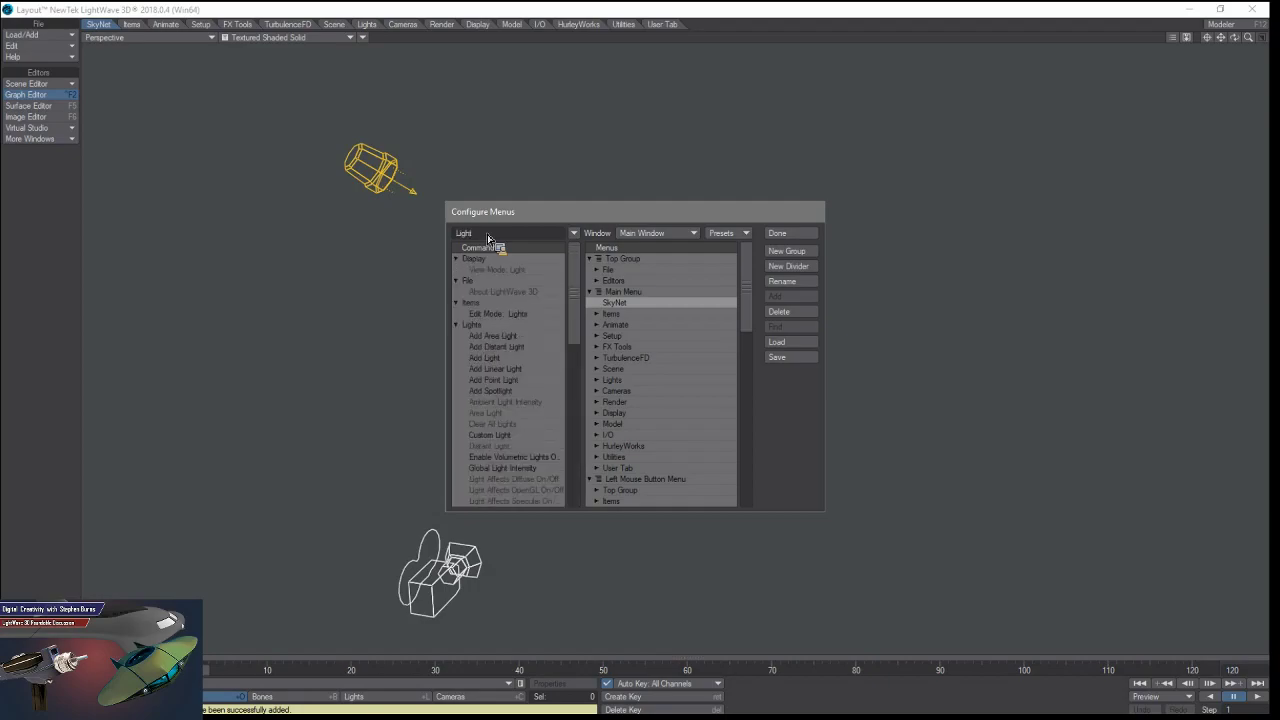
pyautogui.scroll(-10, 503, 409)
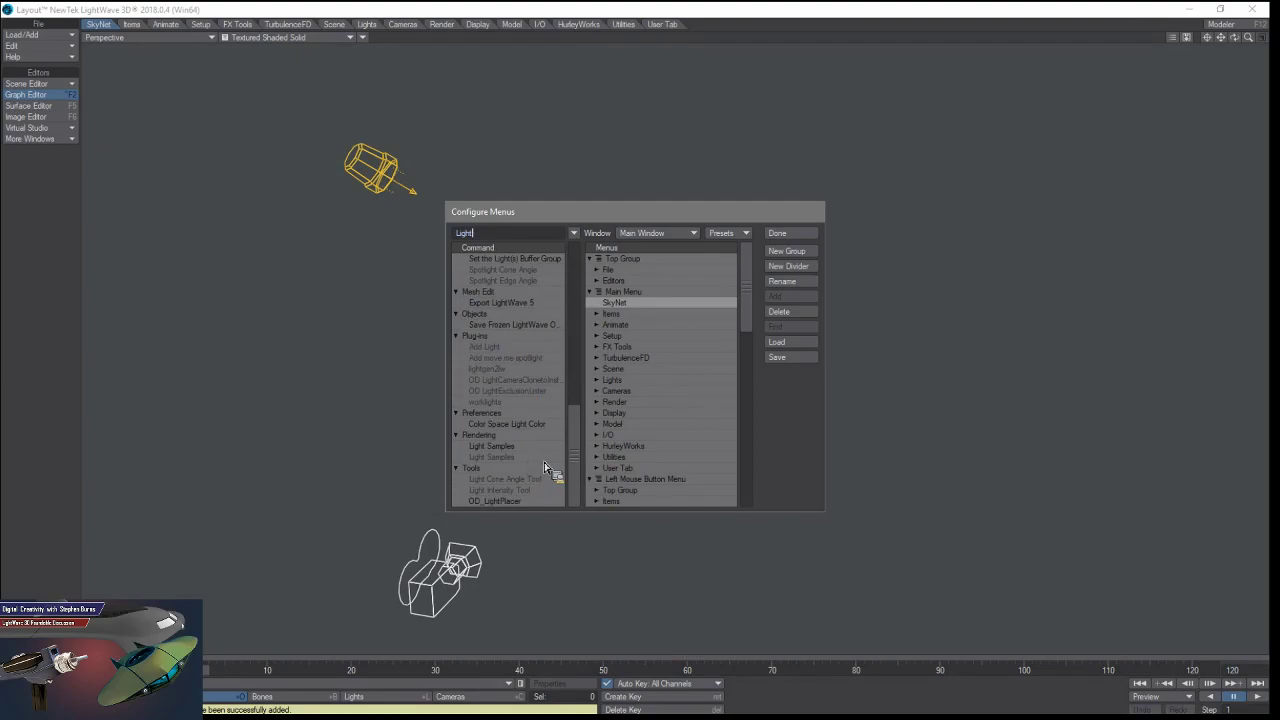
pyautogui.scroll(10, 545, 467)
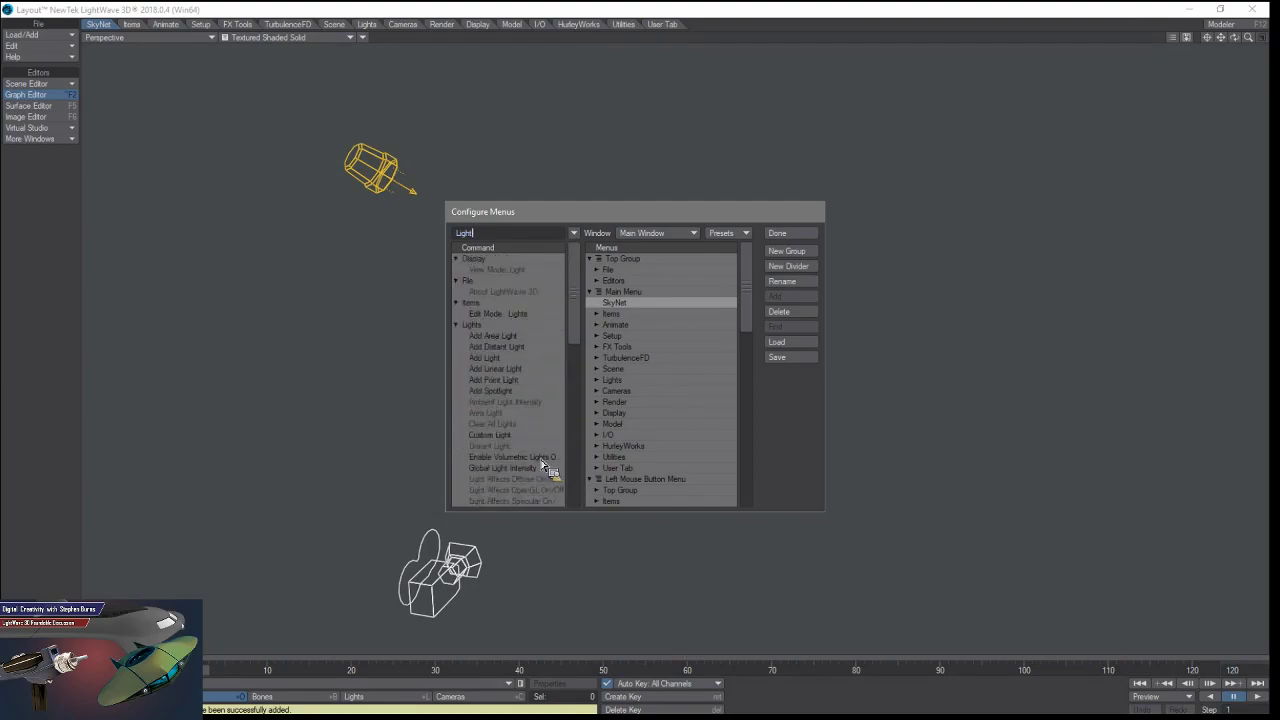
pyautogui.scroll(-3, 545, 467)
pyautogui.scroll(3, 535, 397)
pyautogui.scroll(-8, 528, 340)
pyautogui.scroll(8, 533, 342)
pyautogui.moveTo(456, 233); pyautogui.dragTo(334, 610)
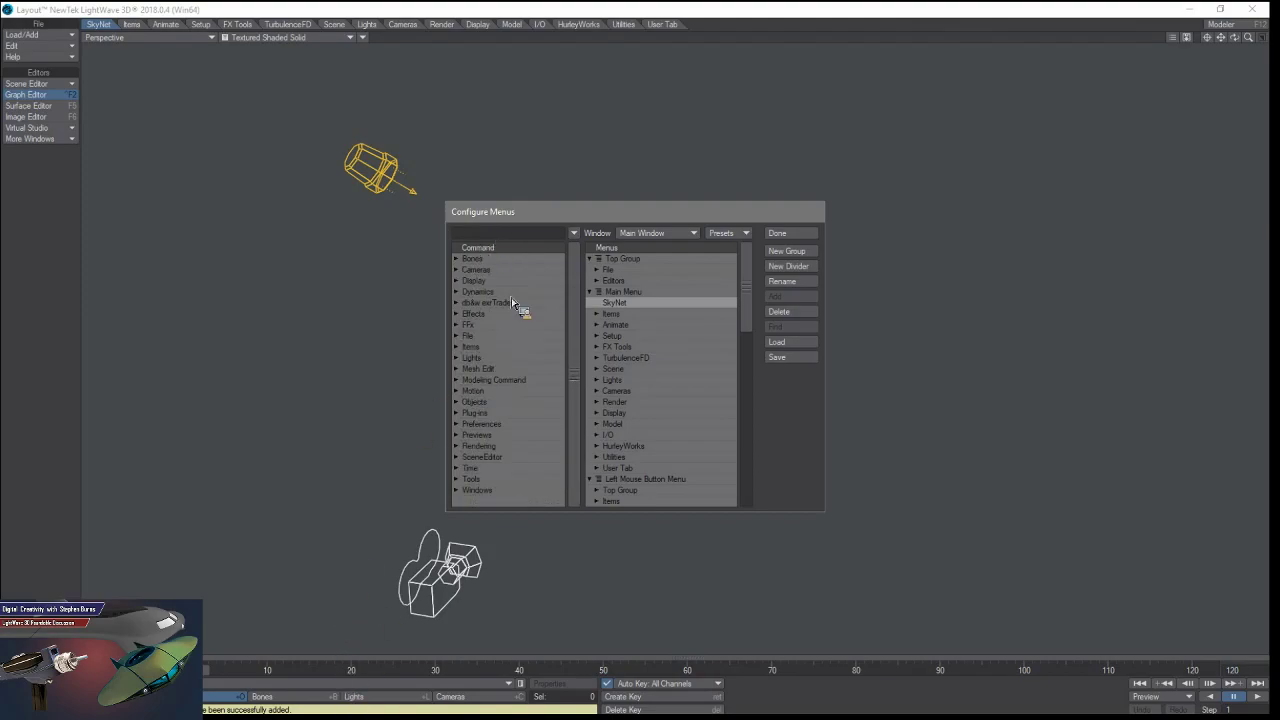
pyautogui.moveTo(512, 302); pyautogui.dragTo(416, 383)
pyautogui.moveTo(414, 386); pyautogui.dragTo(520, 298)
pyautogui.click(800, 234)
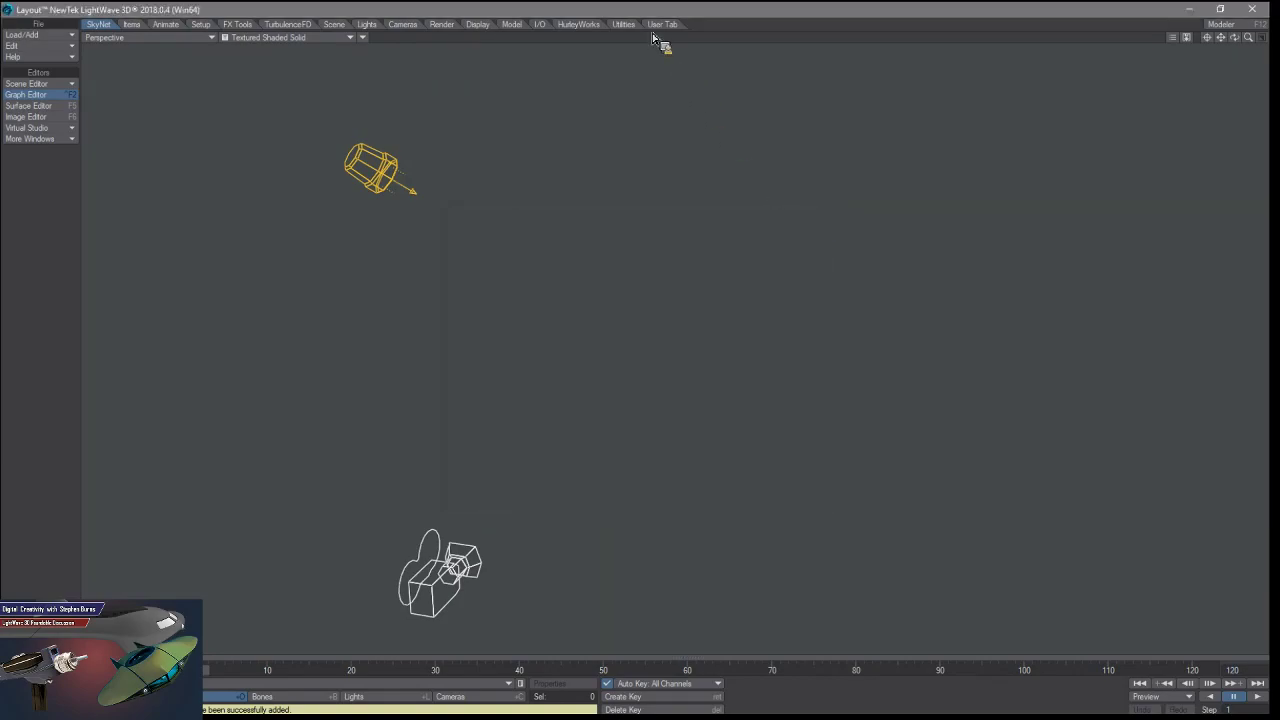
# Look through the full list of generic plugins in Layout for the LightNet plugin and close the list.
pyautogui.click(623, 24)
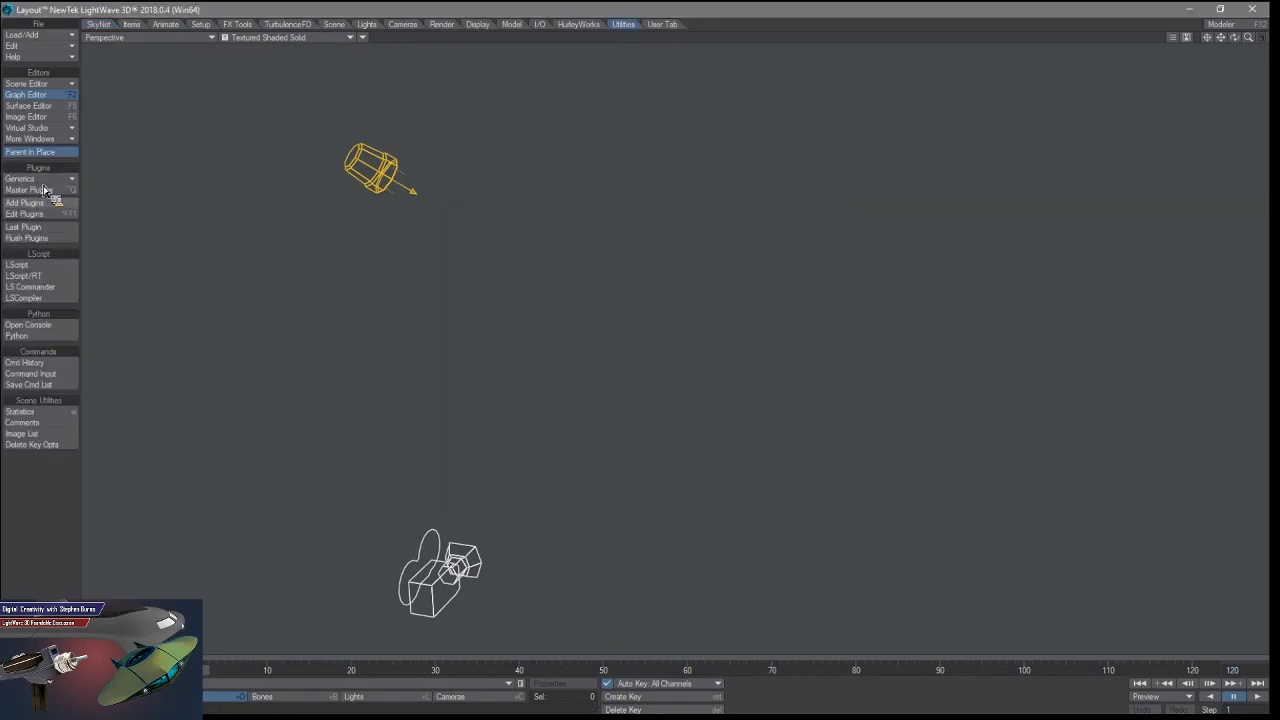
pyautogui.click(47, 180)
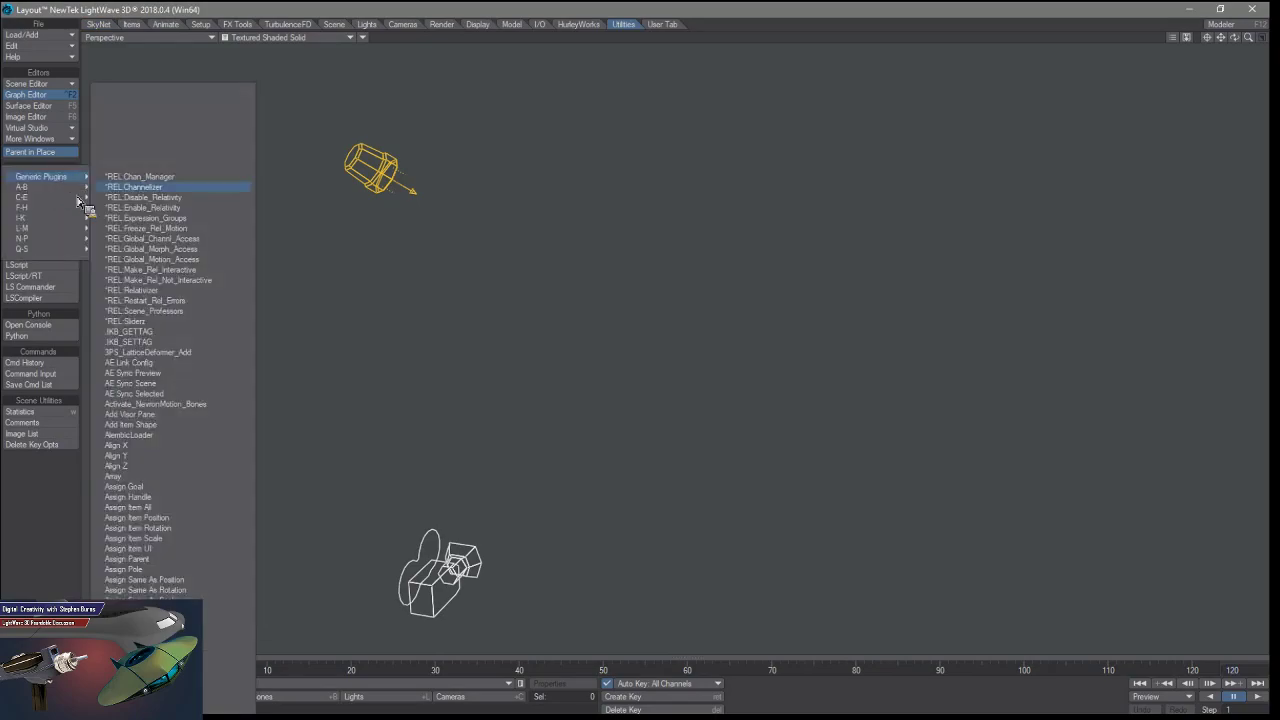
pyautogui.scroll(-15, 172, 345)
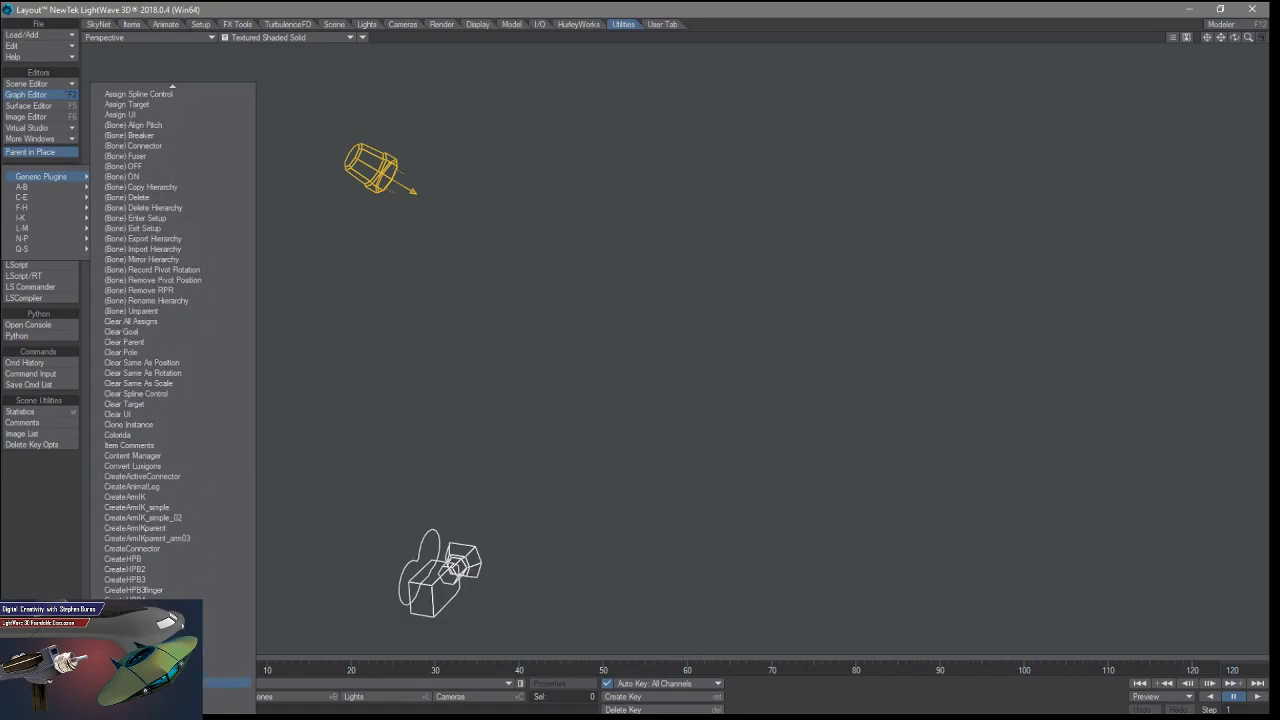
pyautogui.scroll(-16, 172, 345)
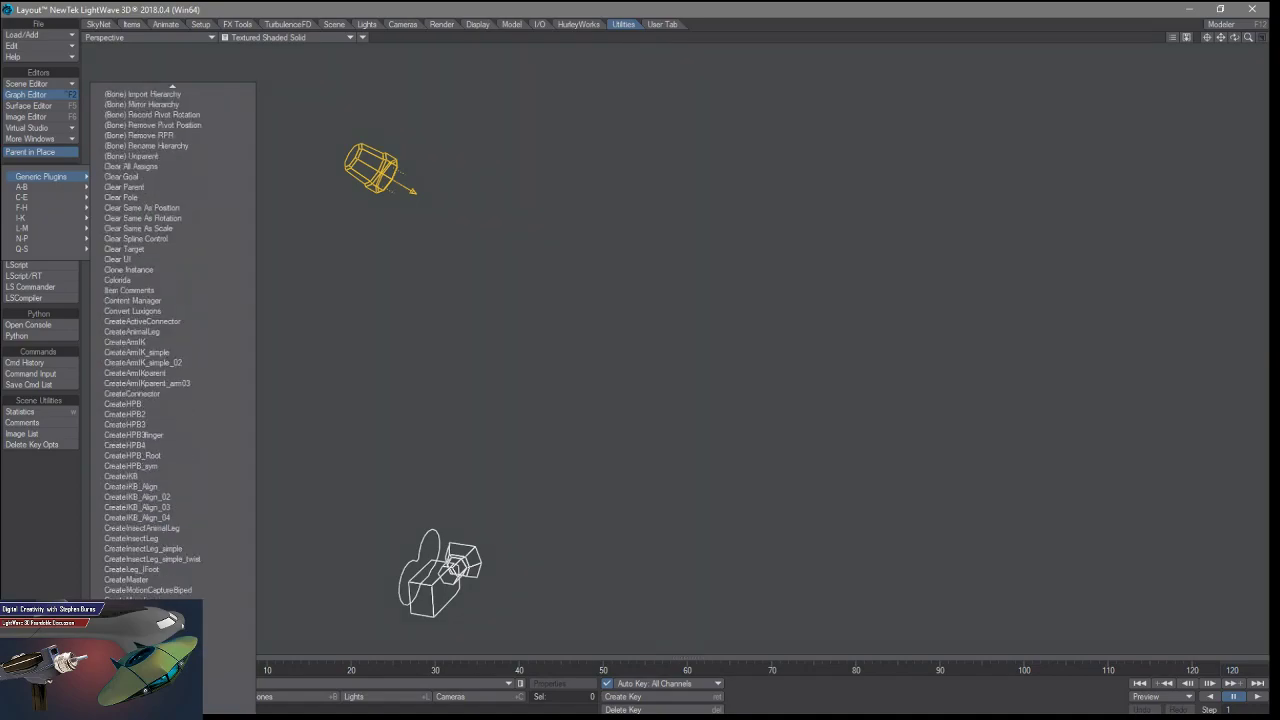
pyautogui.scroll(-16, 172, 345)
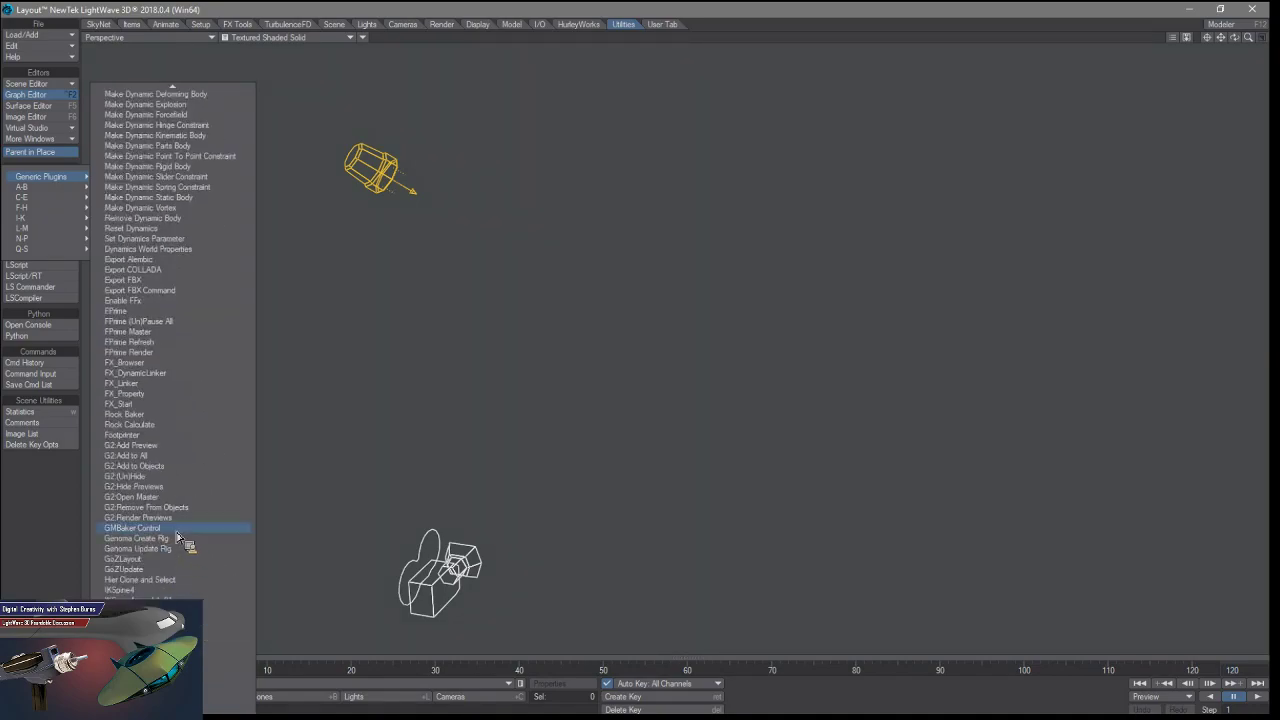
pyautogui.scroll(-14, 147, 569)
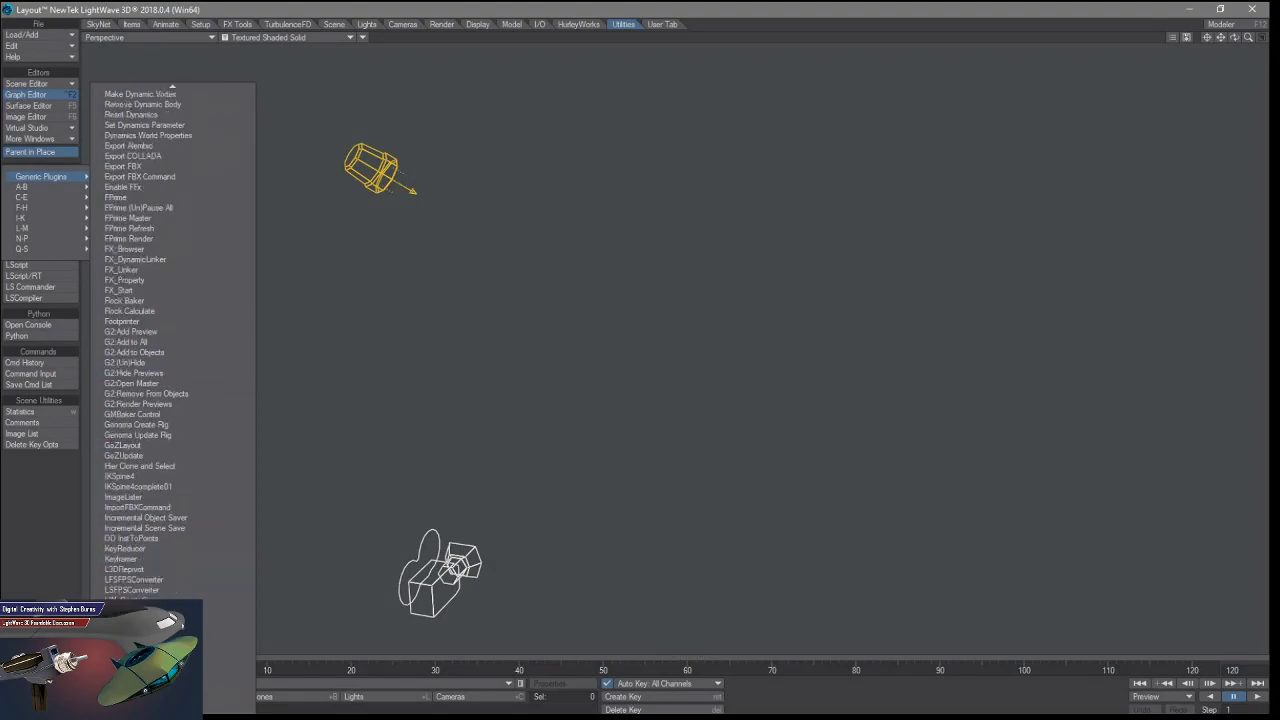
pyautogui.scroll(-15, 147, 569)
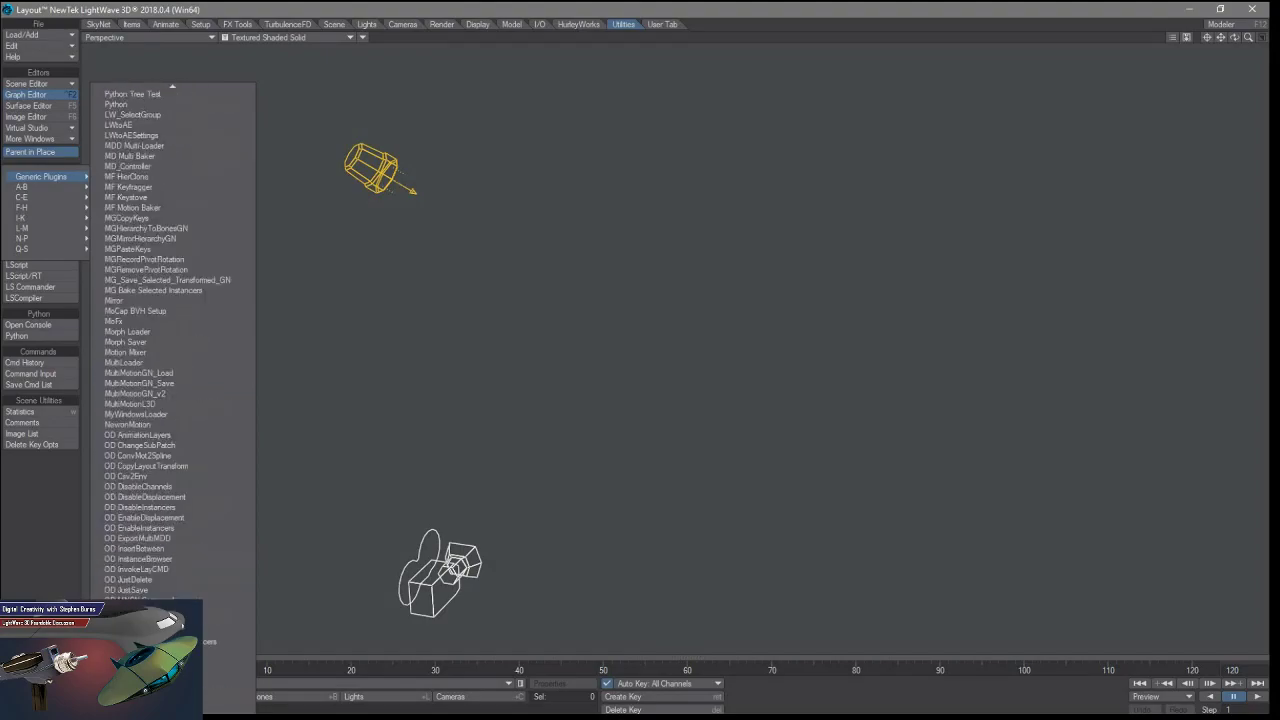
pyautogui.scroll(-15, 147, 569)
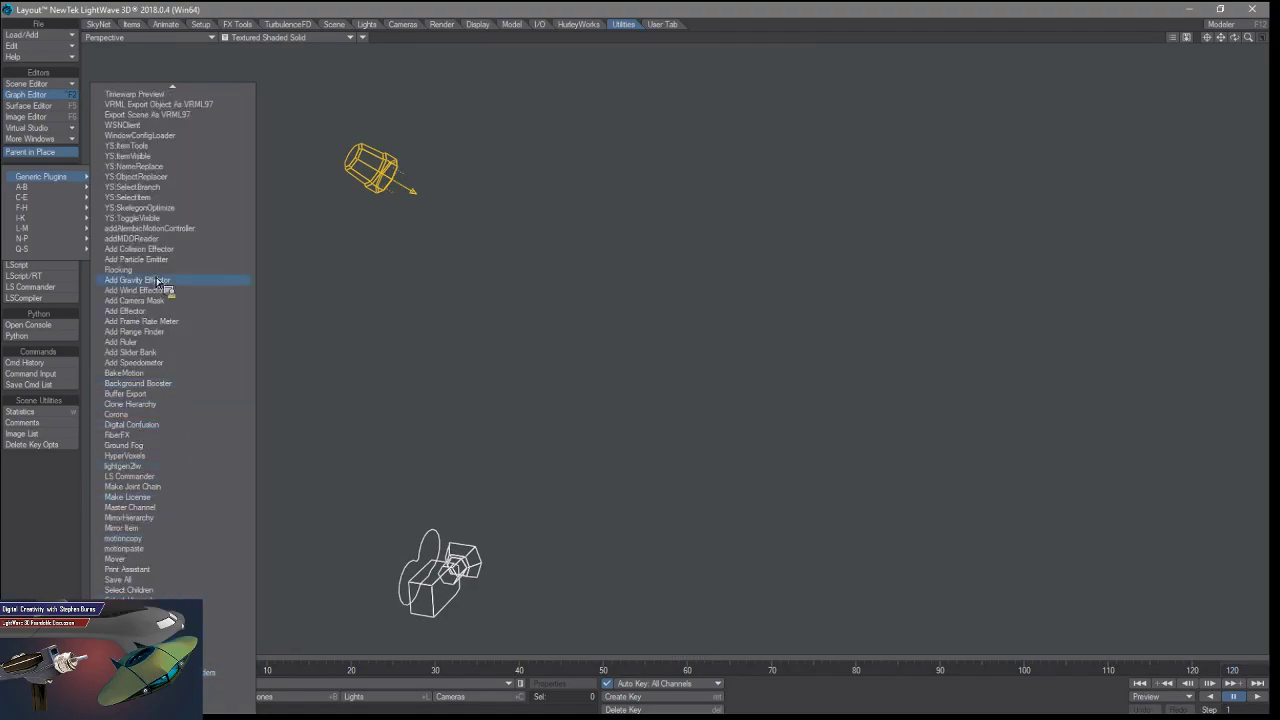
pyautogui.scroll(4, 146, 110)
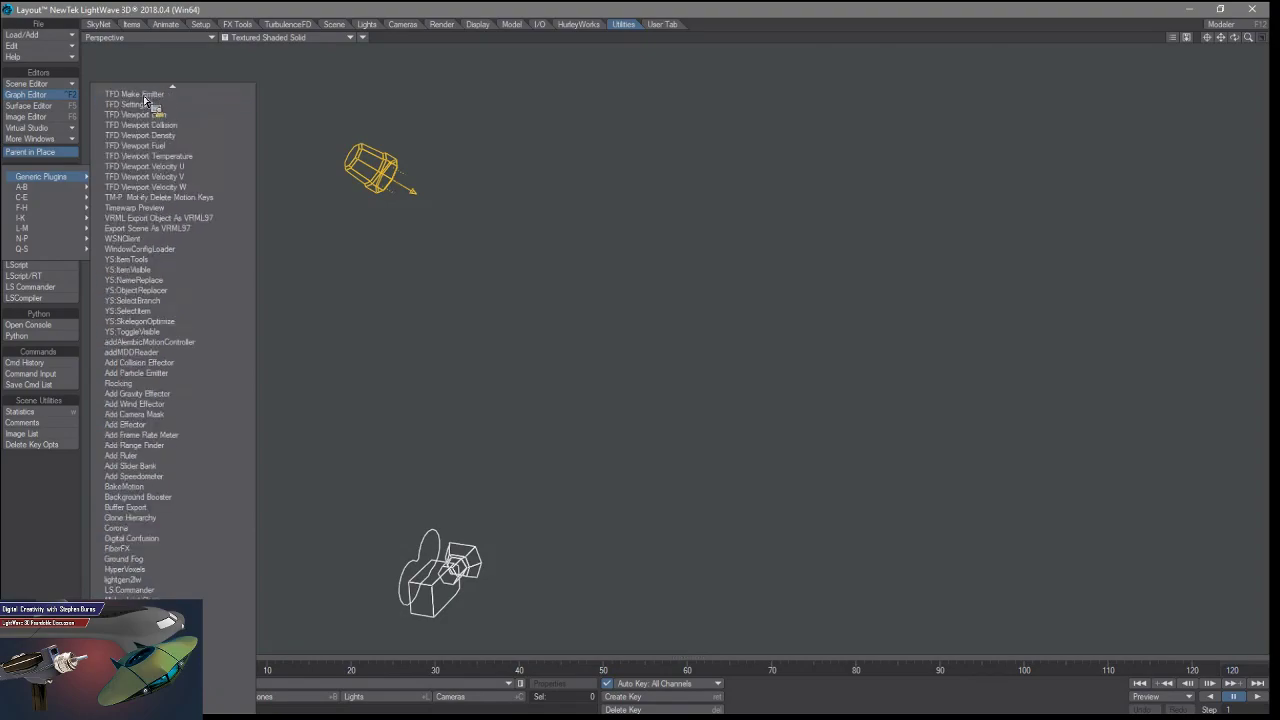
pyautogui.scroll(4, 150, 104)
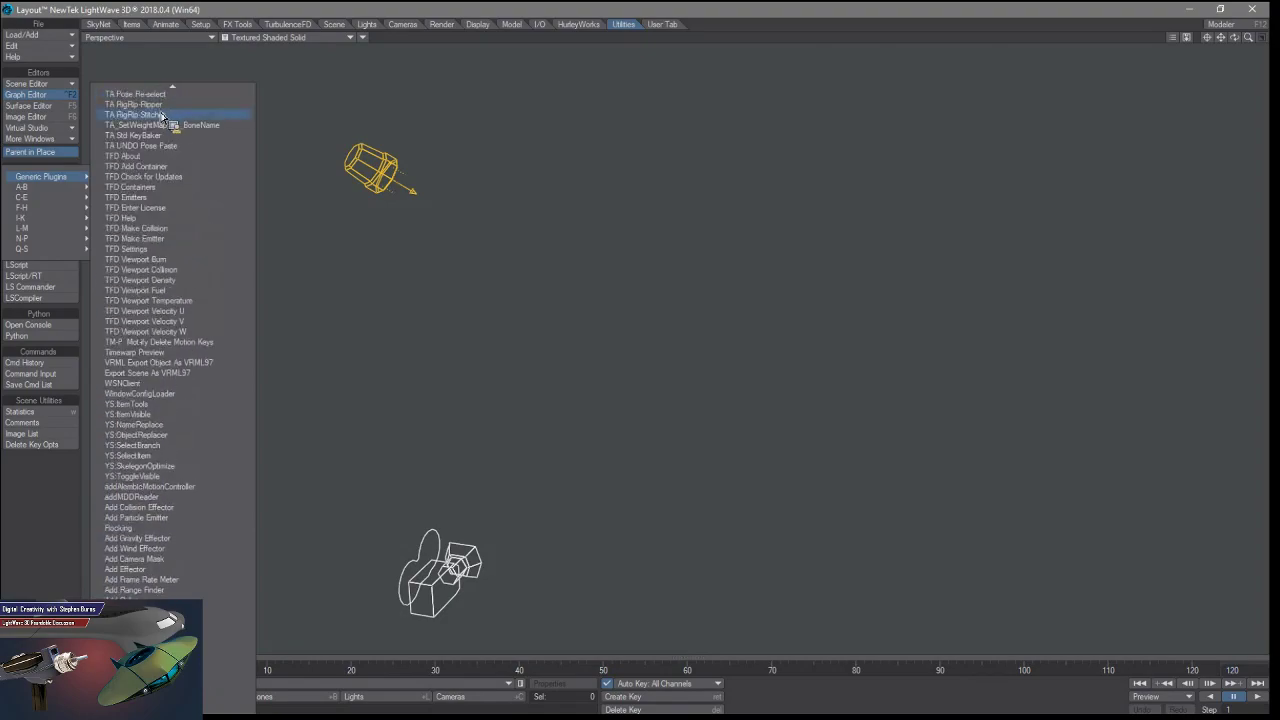
pyautogui.scroll(6, 180, 92)
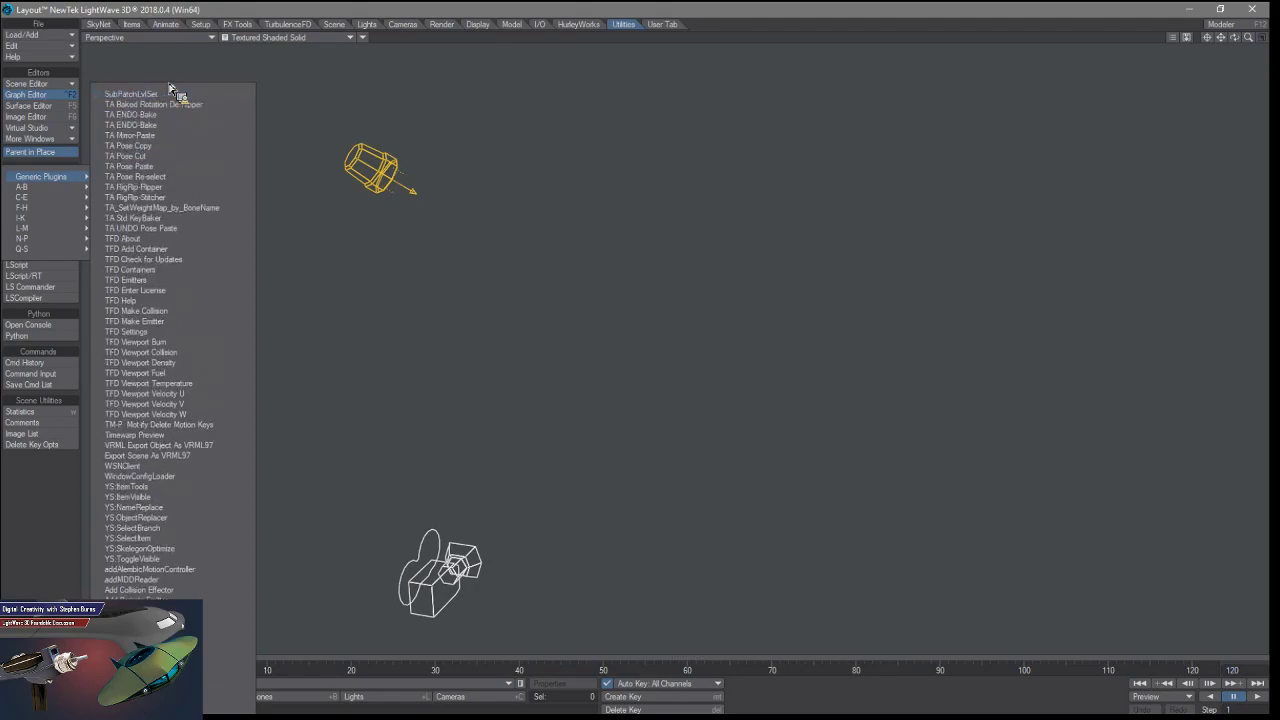
pyautogui.scroll(12, 185, 86)
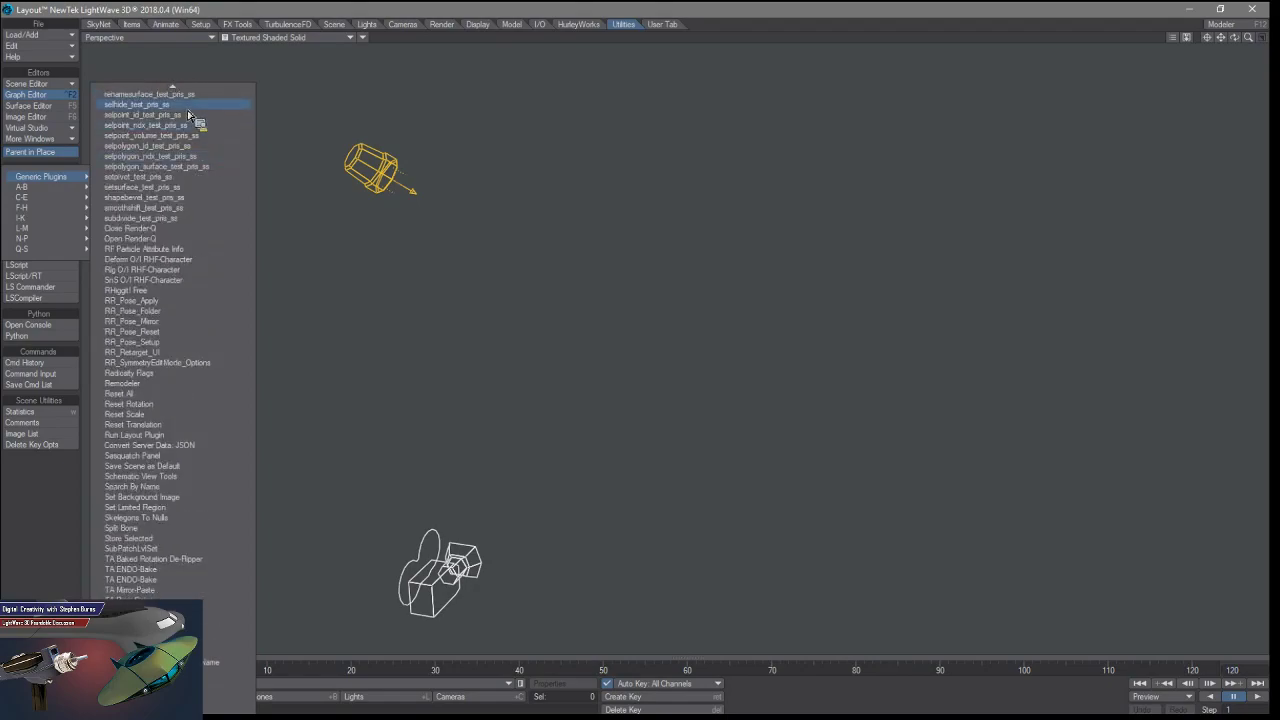
pyautogui.scroll(15, 187, 86)
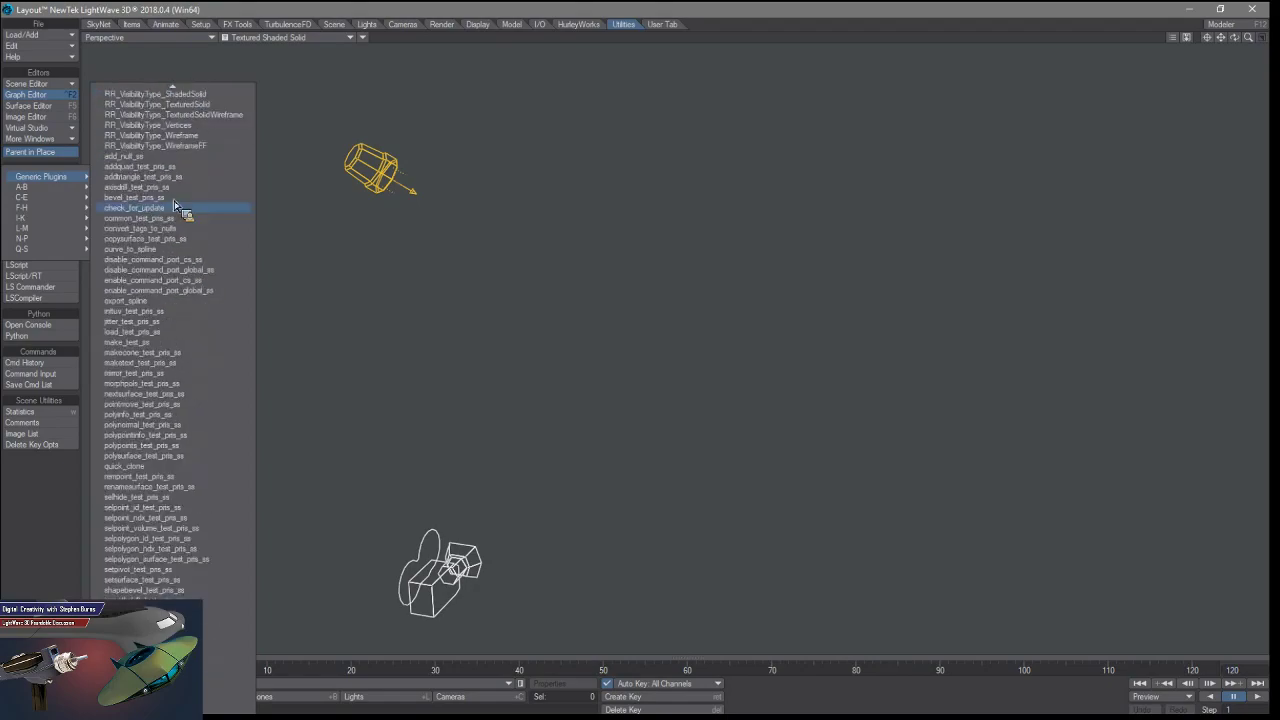
pyautogui.scroll(5, 175, 88)
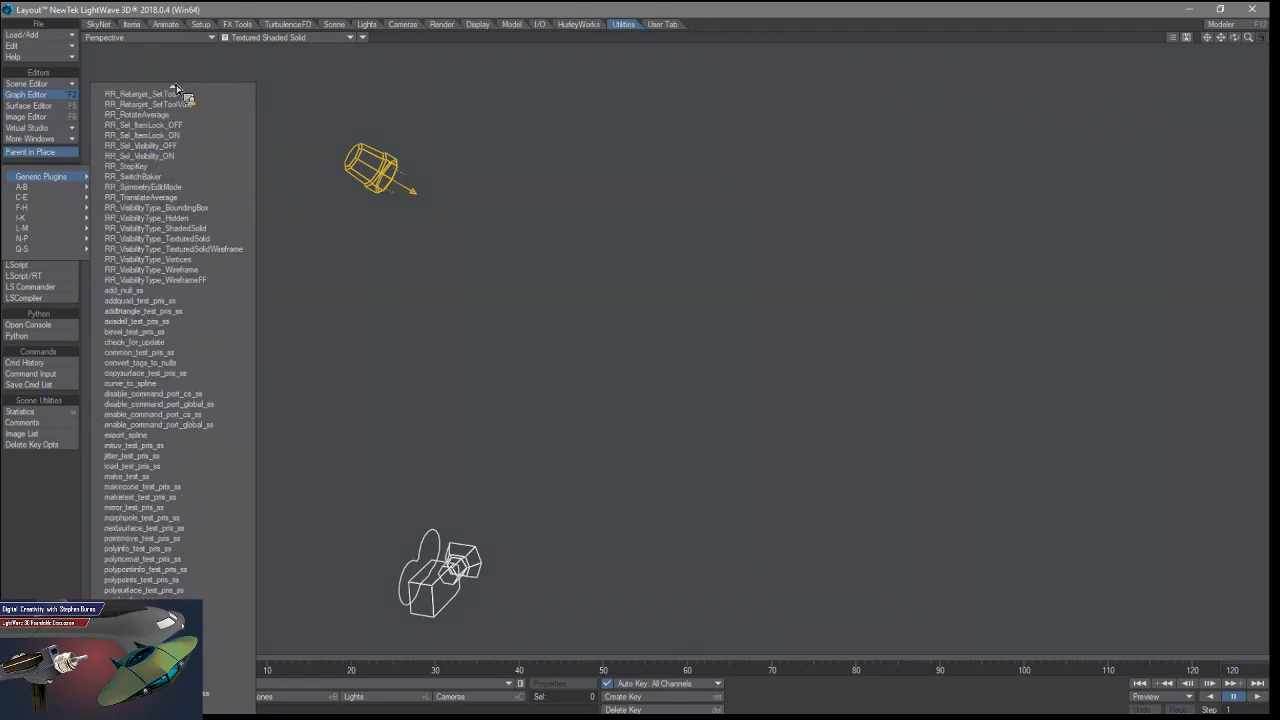
pyautogui.scroll(13, 178, 97)
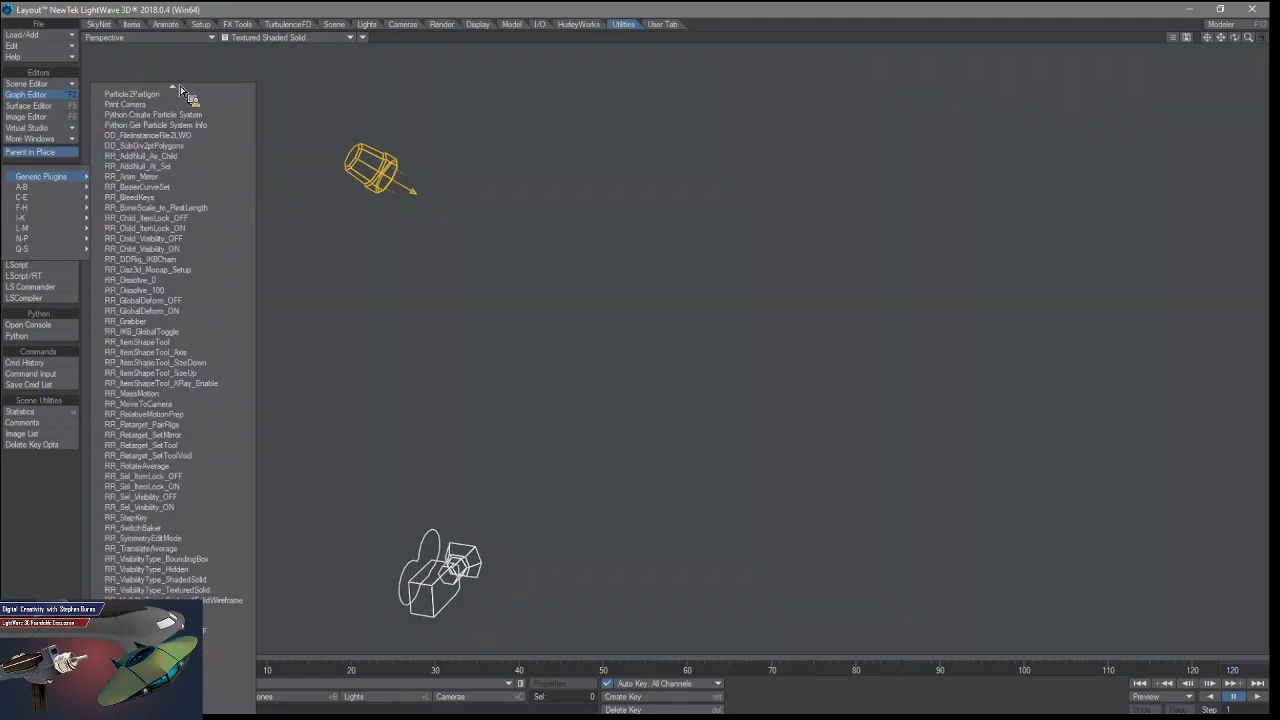
pyautogui.scroll(15, 180, 90)
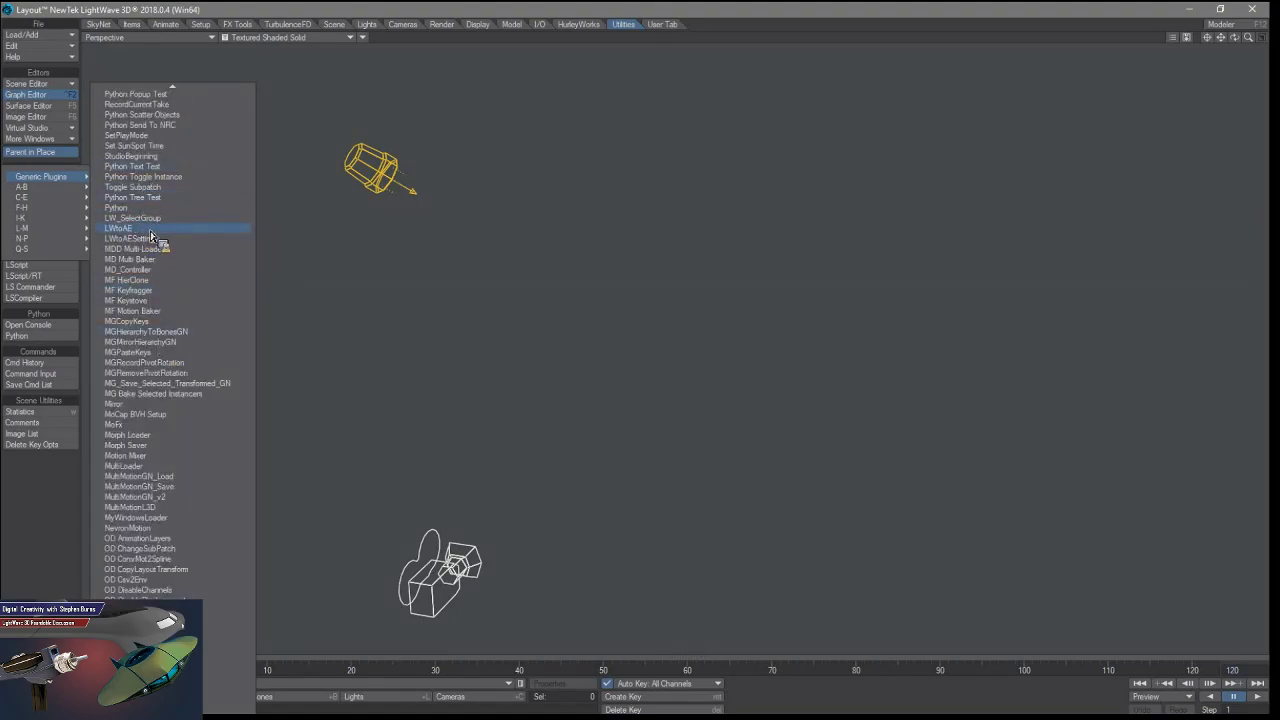
pyautogui.scroll(6, 166, 100)
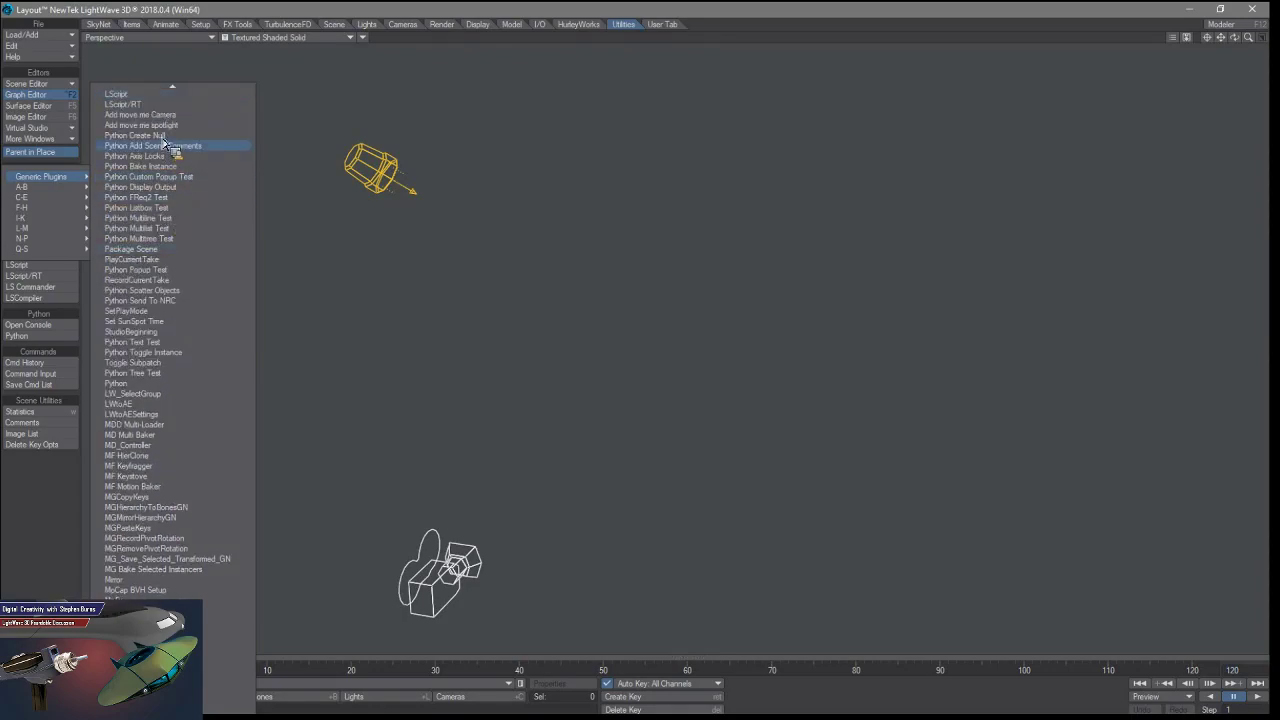
pyautogui.scroll(5, 166, 88)
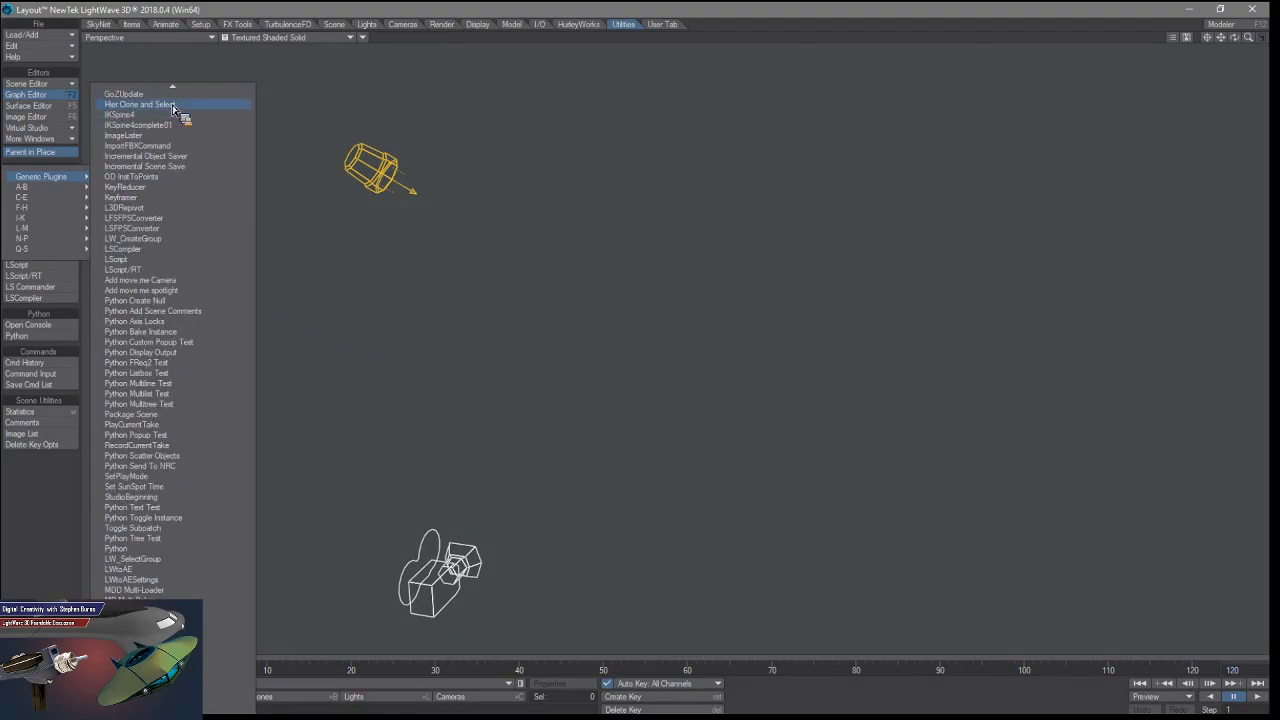
pyautogui.scroll(6, 176, 95)
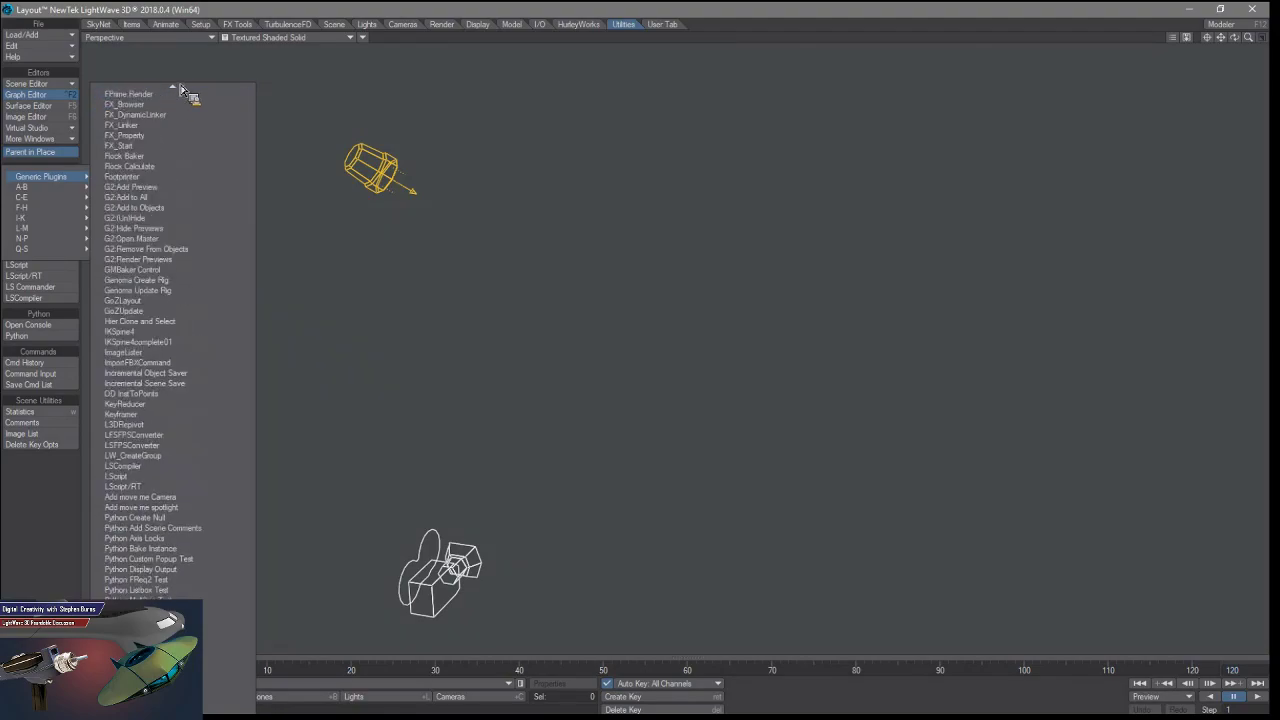
pyautogui.scroll(15, 180, 90)
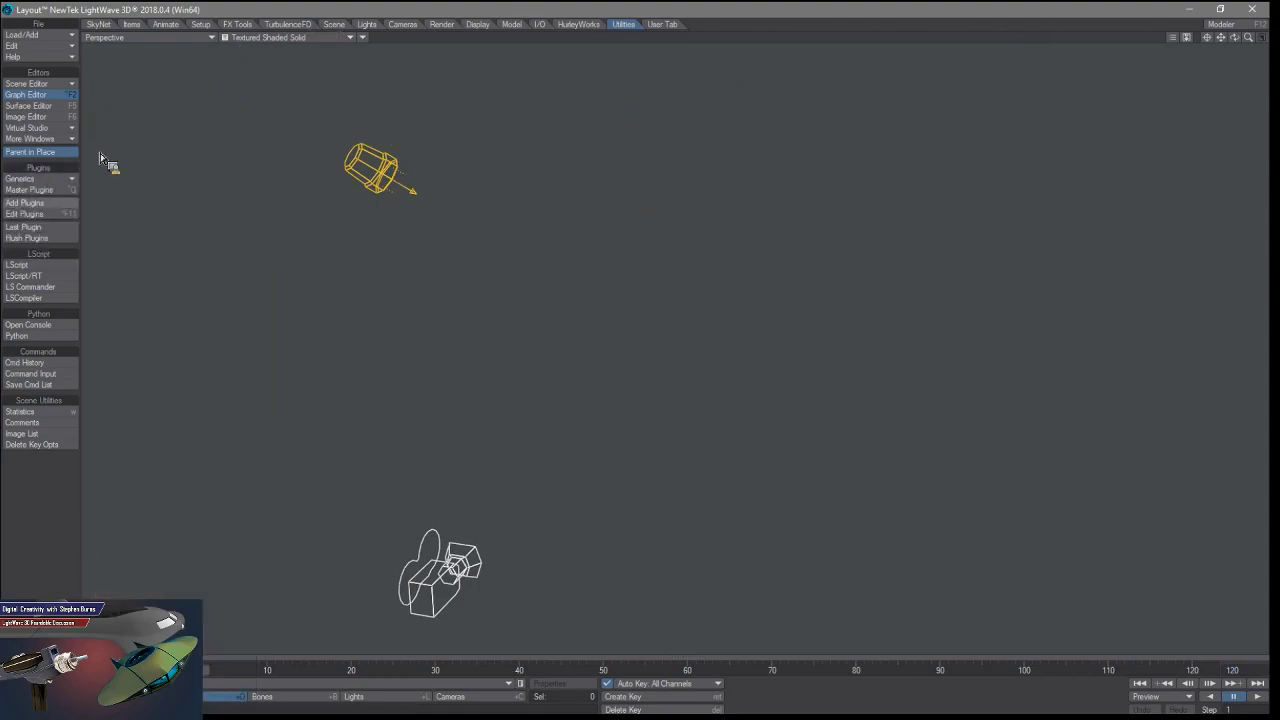
# Open the Master Plugins window and check the available layout and scene master plugins for Lightnet Settings without adding one.
pyautogui.hotkey('ctrl', 'o')
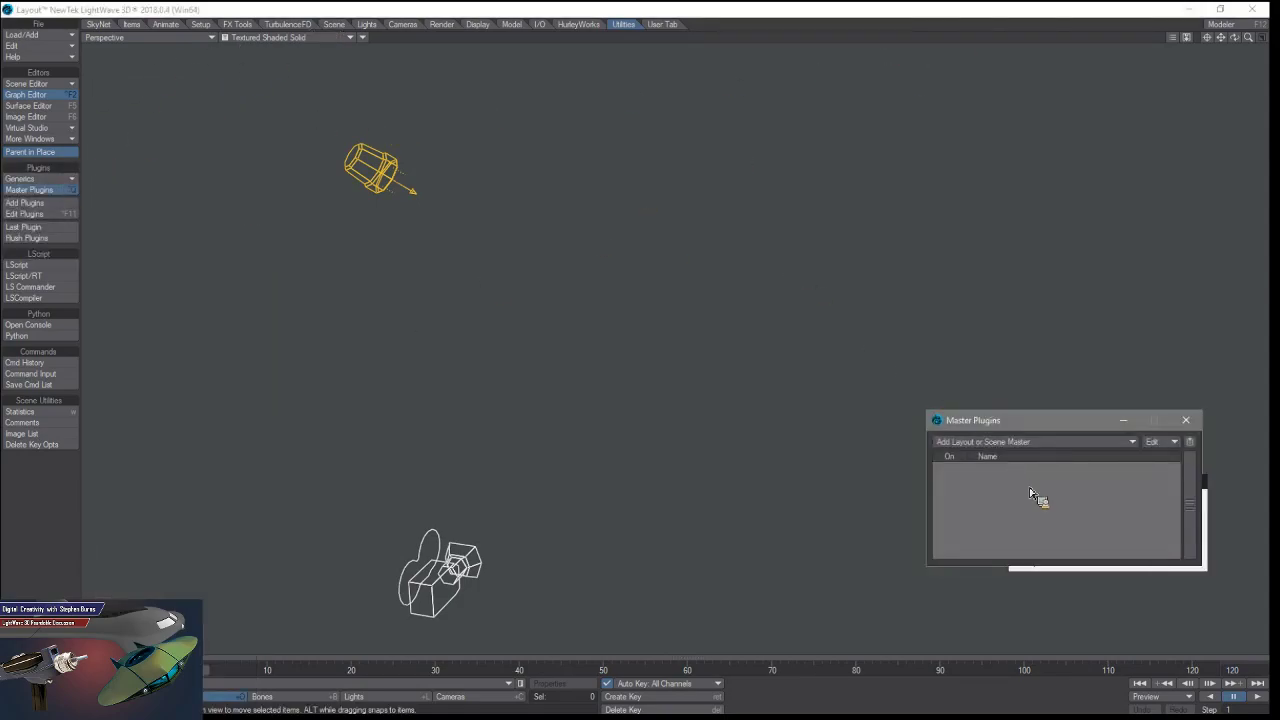
pyautogui.click(985, 448)
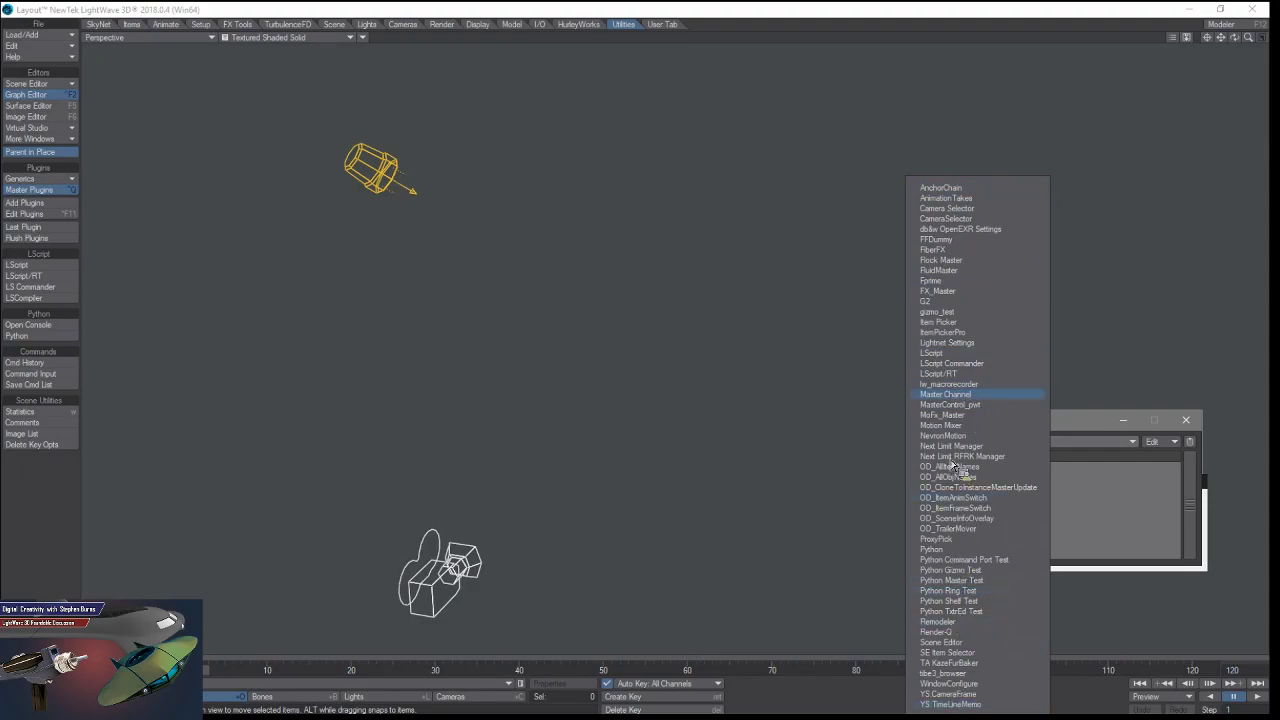
pyautogui.click(1080, 437)
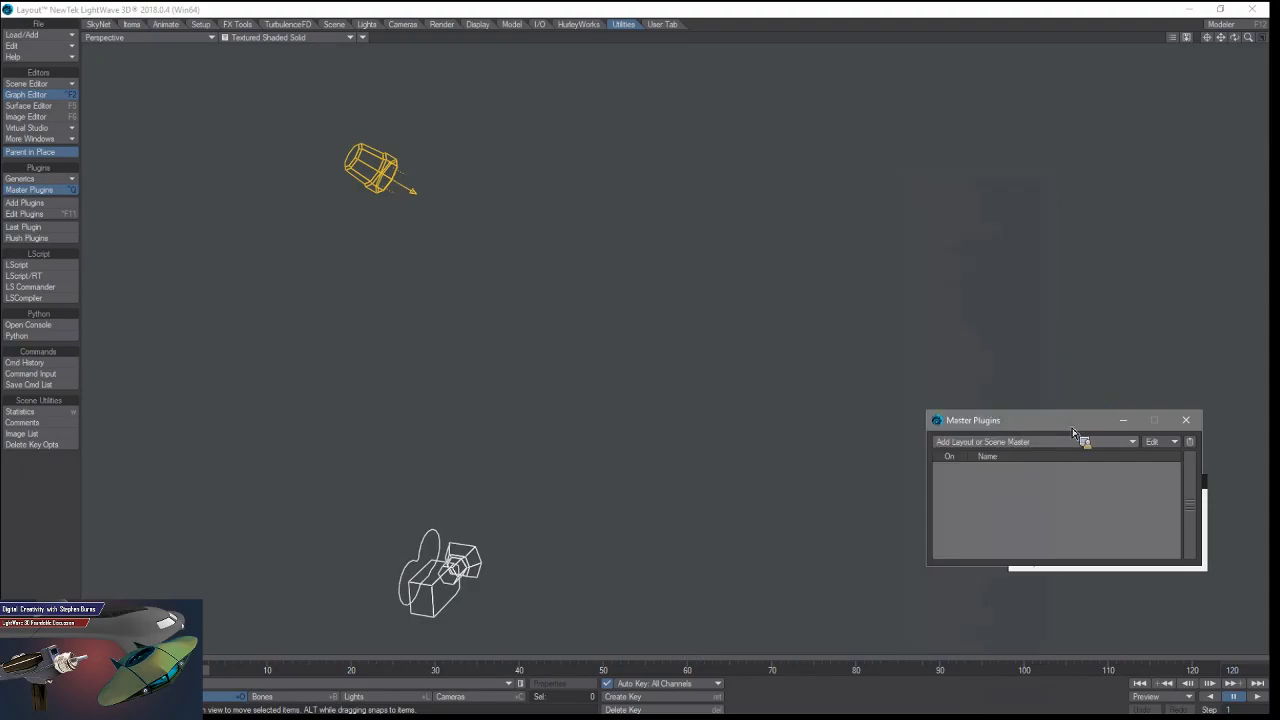
pyautogui.click(1259, 305)
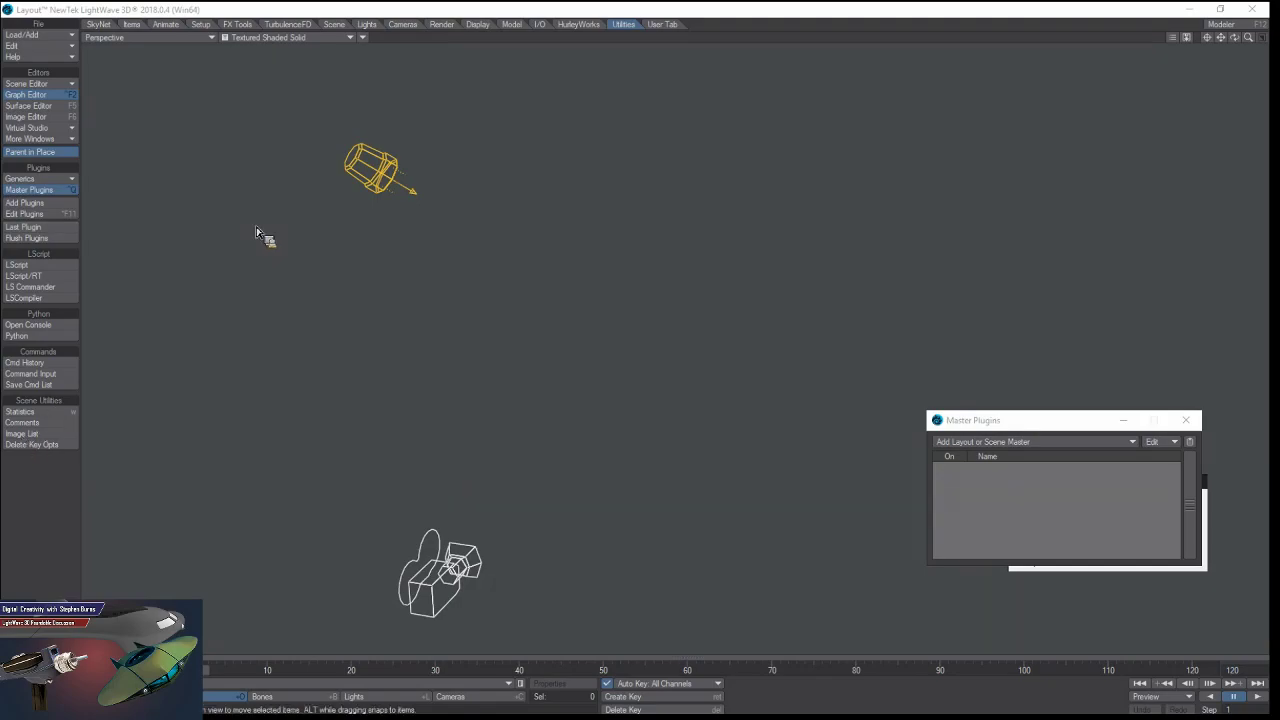
# Shrink the Layout window to reach the SkyNet folder and open lightnet.ls in Notepad++.
pyautogui.doubleClick(332, 12)
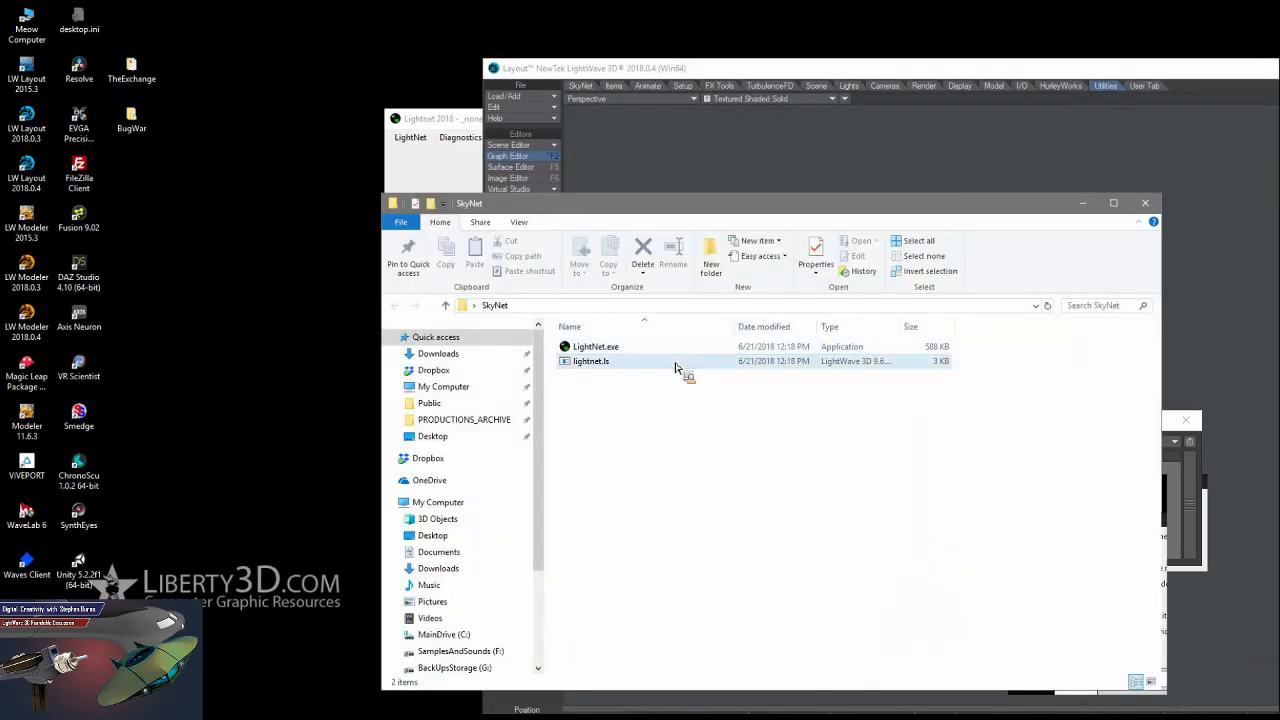
pyautogui.rightClick(676, 363)
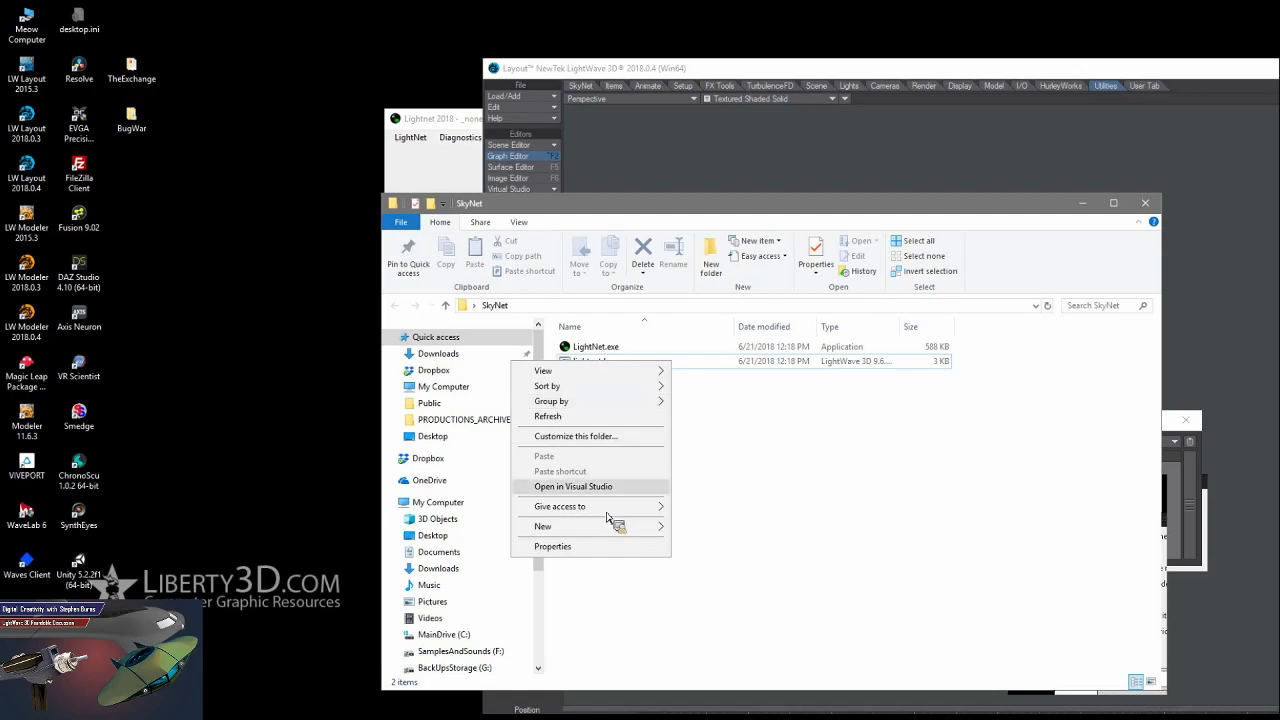
pyautogui.click(704, 368)
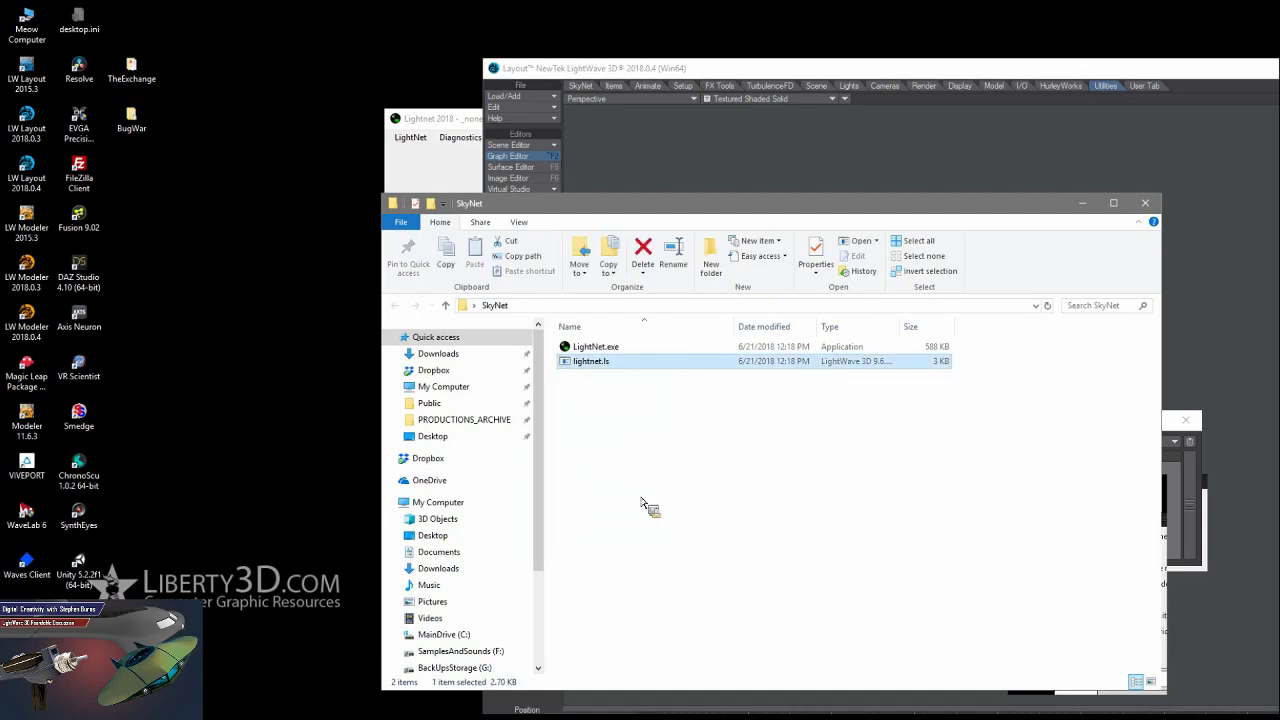
pyautogui.rightClick(700, 363)
pyautogui.click(560, 417)
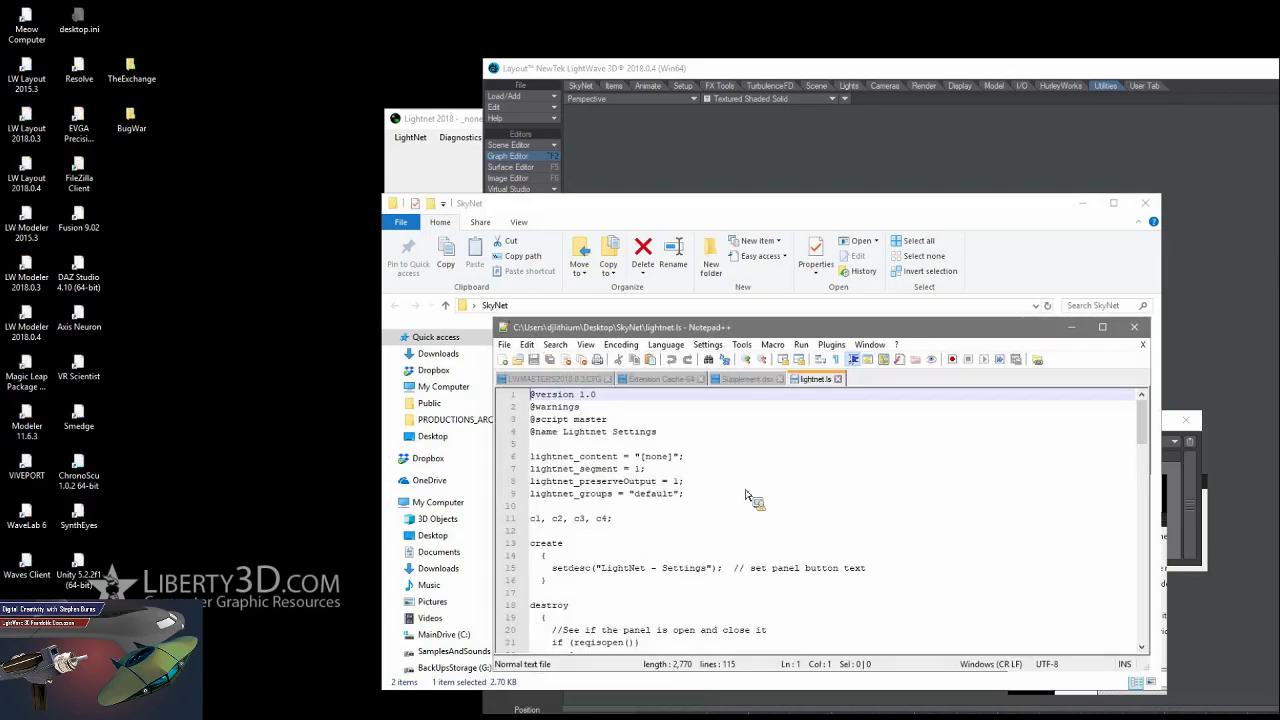
# Examine the lightnet.ls script from its header and default settings through the options, save and load sections.
pyautogui.scroll(-2, 713, 452)
pyautogui.scroll(-1, 713, 452)
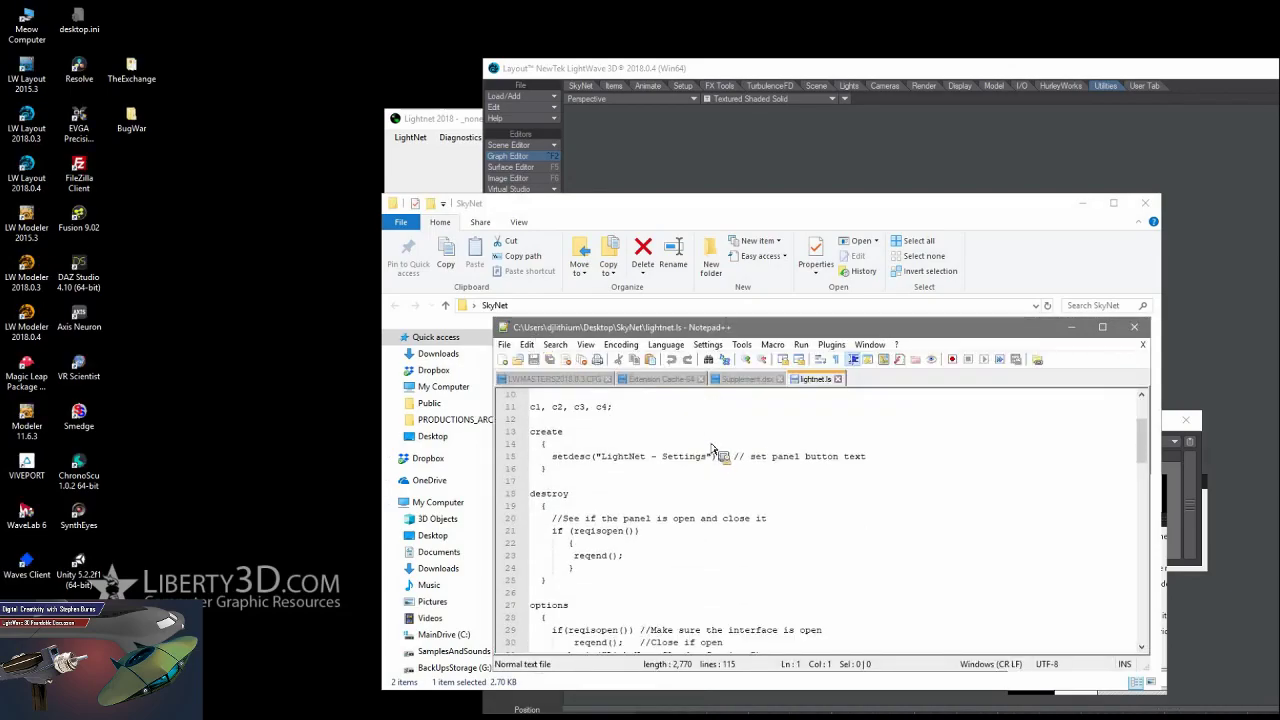
pyautogui.scroll(-2, 713, 452)
pyautogui.scroll(5, 713, 452)
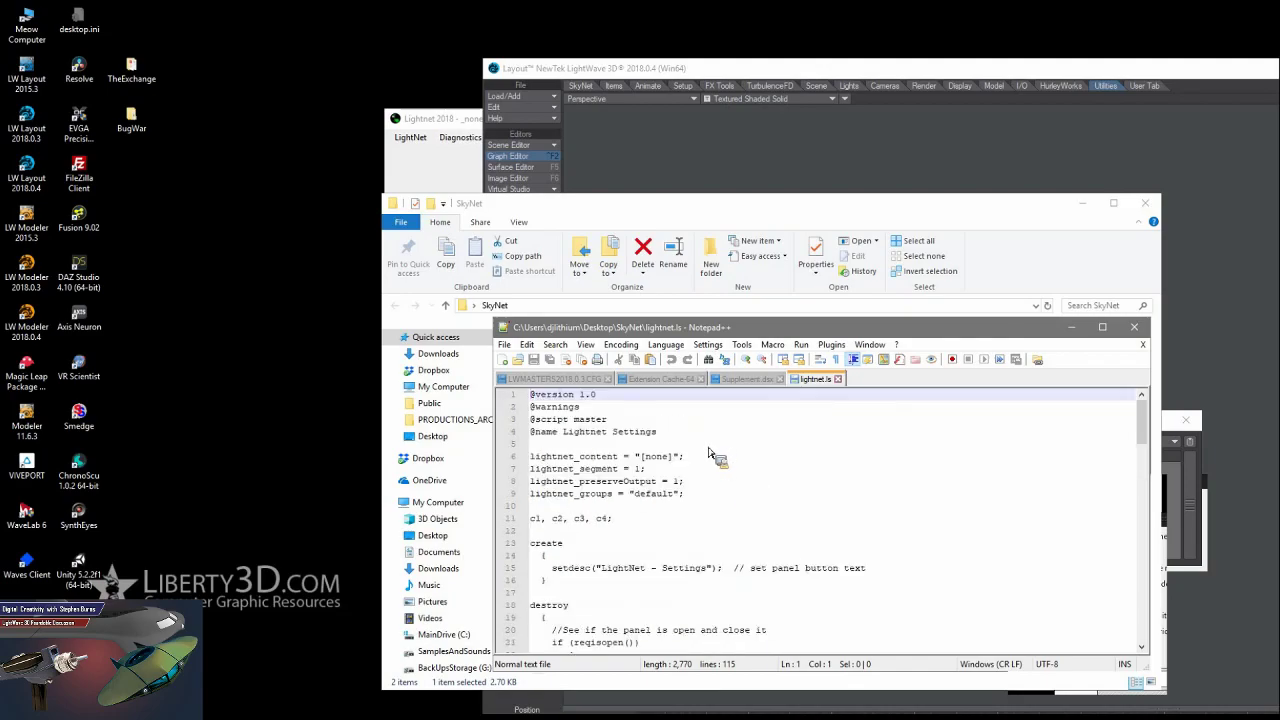
pyautogui.scroll(-1, 663, 466)
pyautogui.scroll(-2, 663, 466)
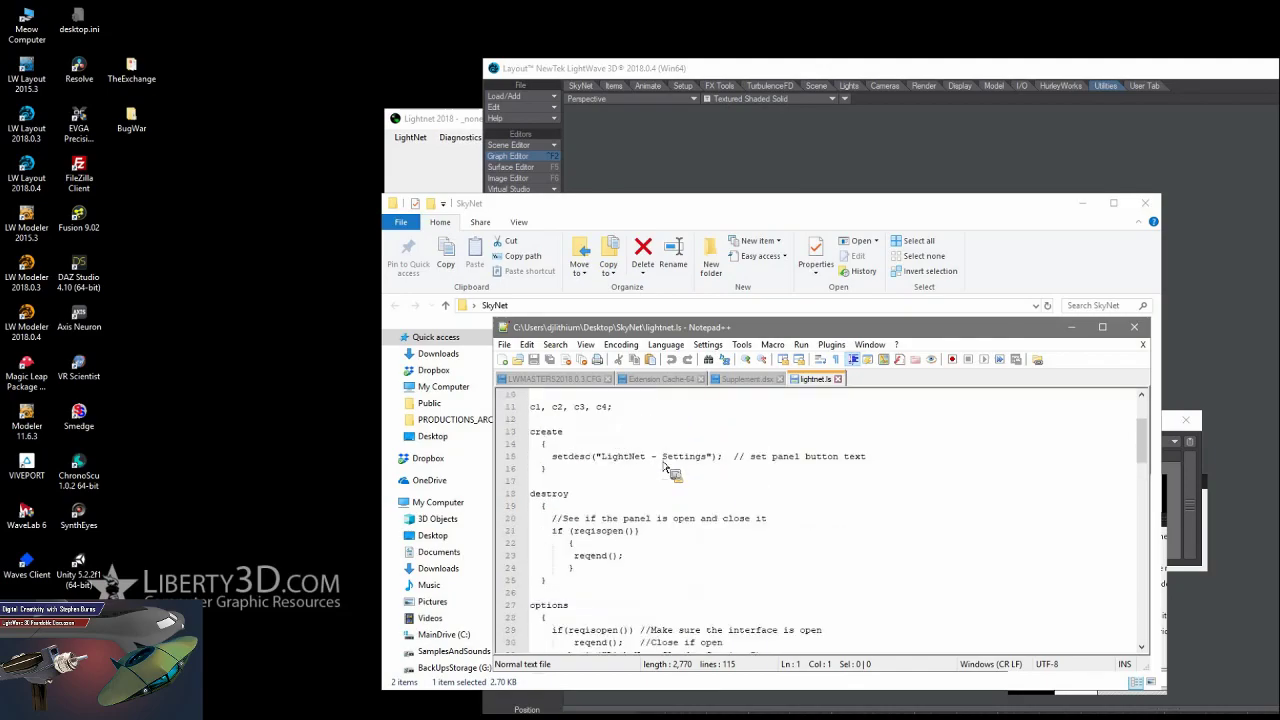
pyautogui.scroll(-5, 663, 466)
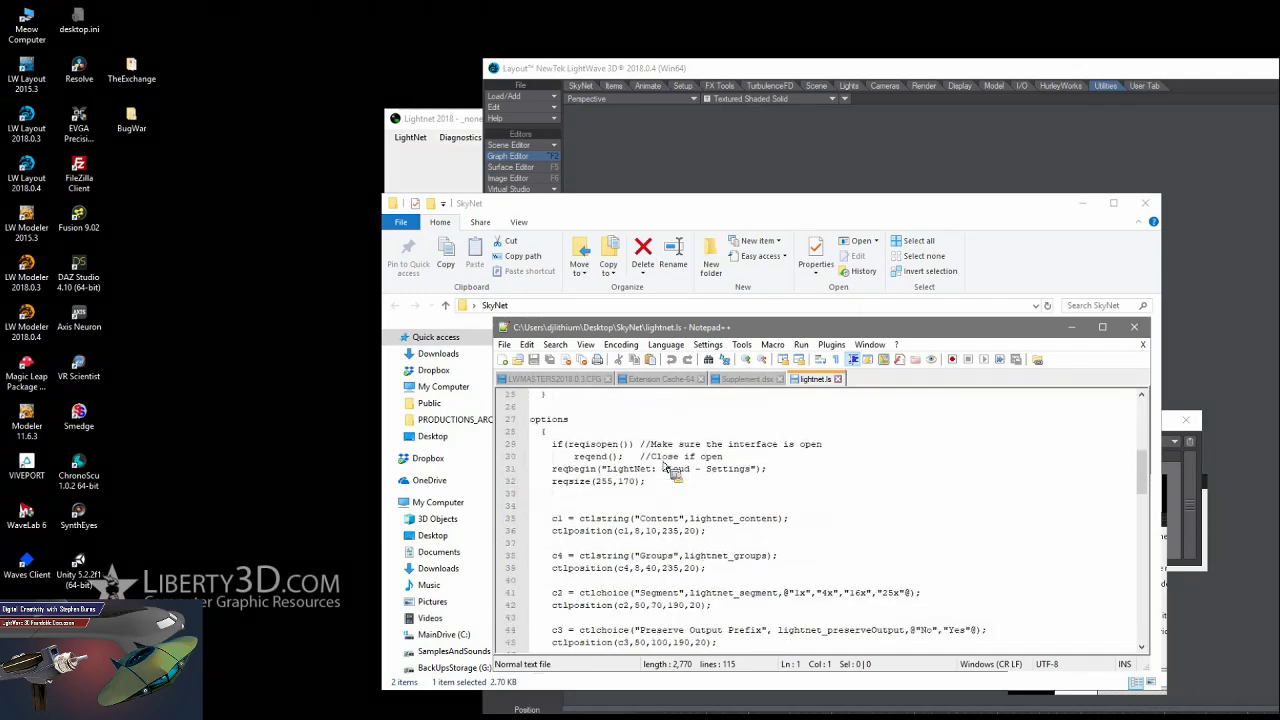
pyautogui.scroll(-7, 668, 470)
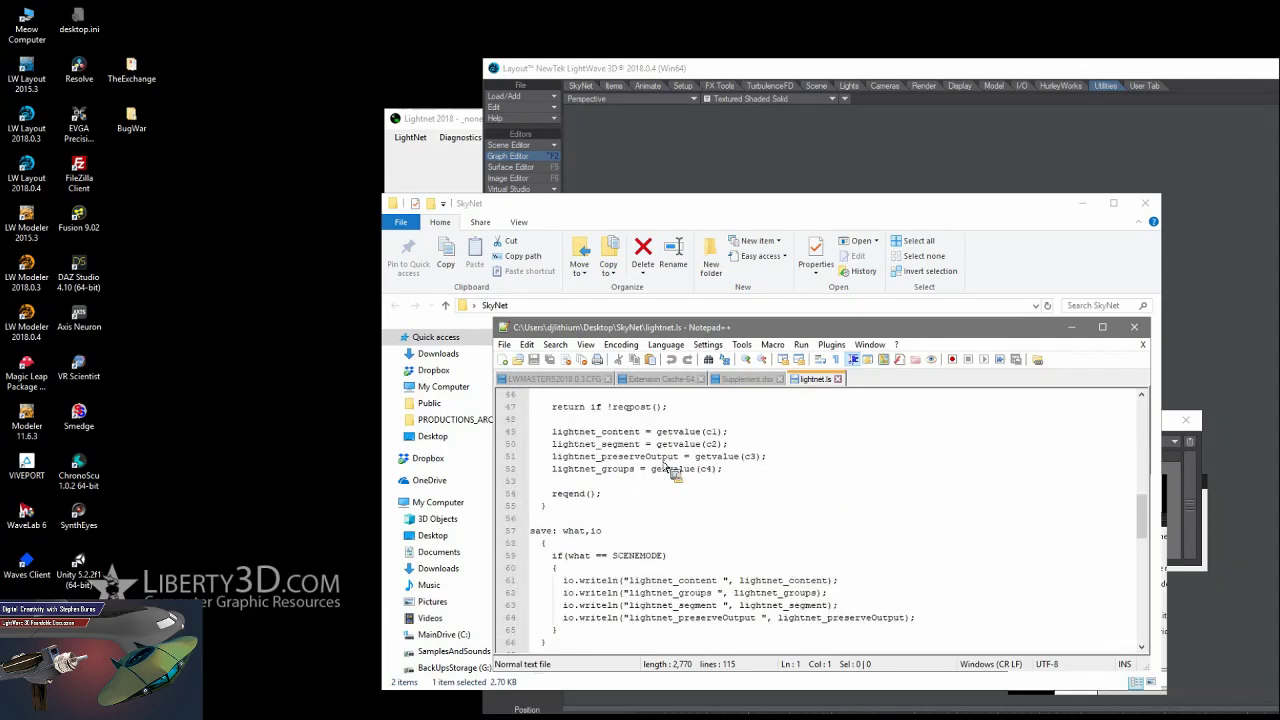
pyautogui.scroll(-3, 668, 470)
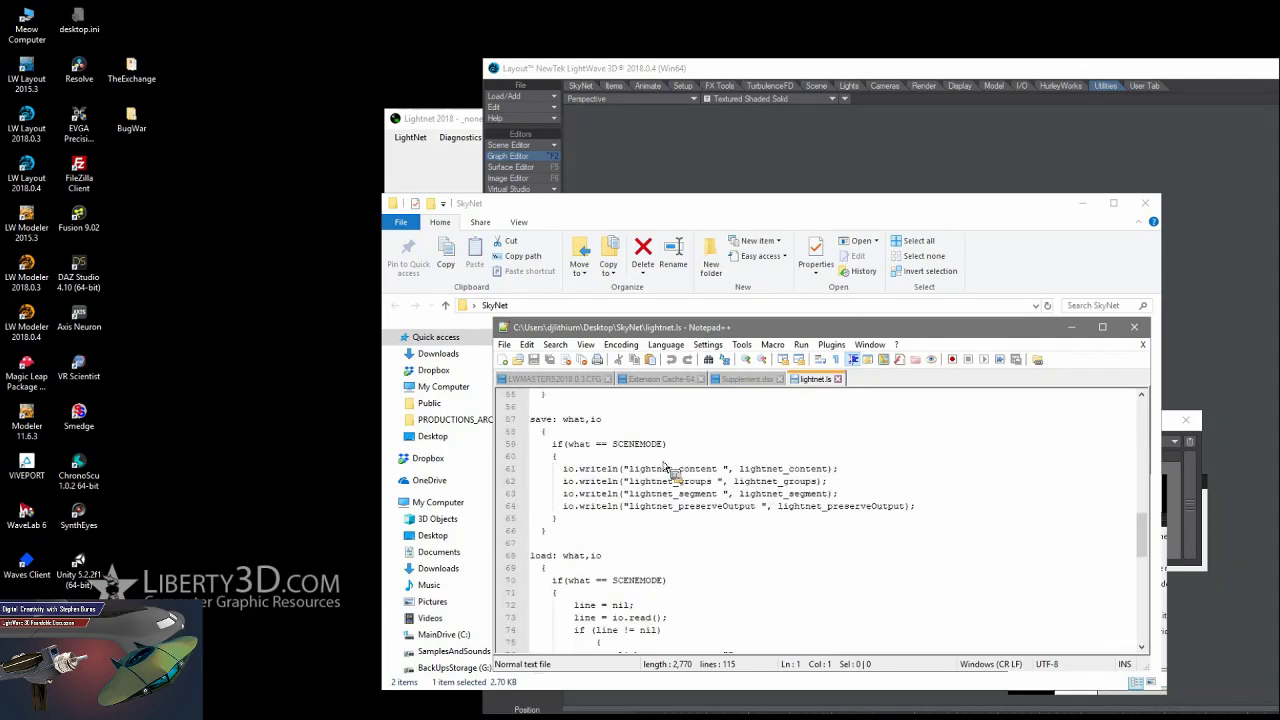
pyautogui.scroll(-13, 663, 467)
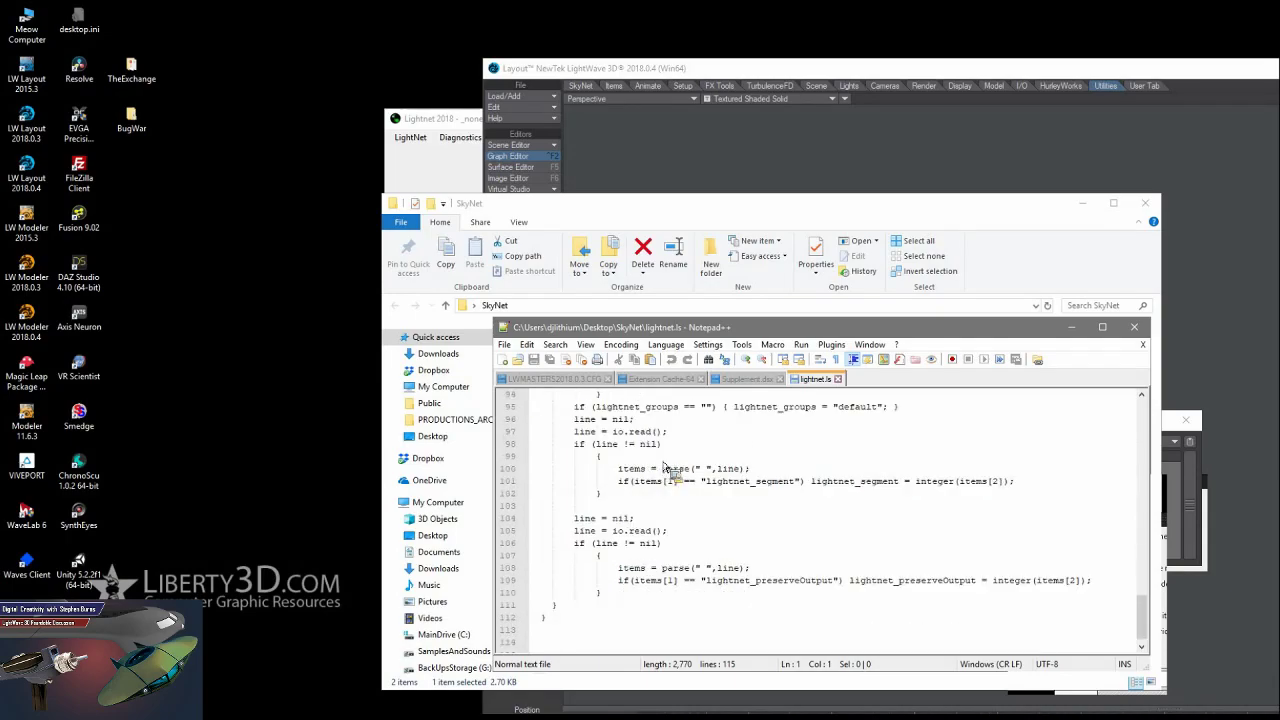
# Return to the start of the lightnet.ls script and search the commands in Layout's Configure Menus window for "lightnet".
pyautogui.scroll(9, 663, 467)
pyautogui.scroll(20, 663, 467)
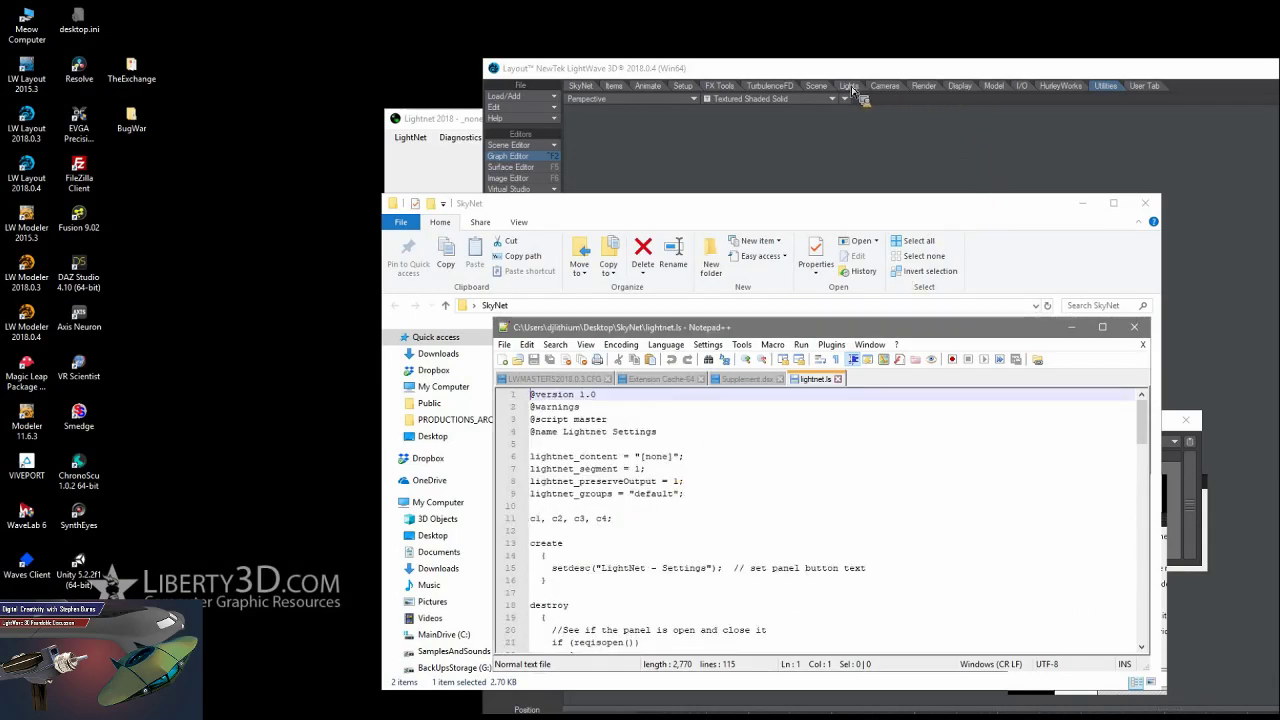
pyautogui.click(520, 133)
pyautogui.click(500, 106)
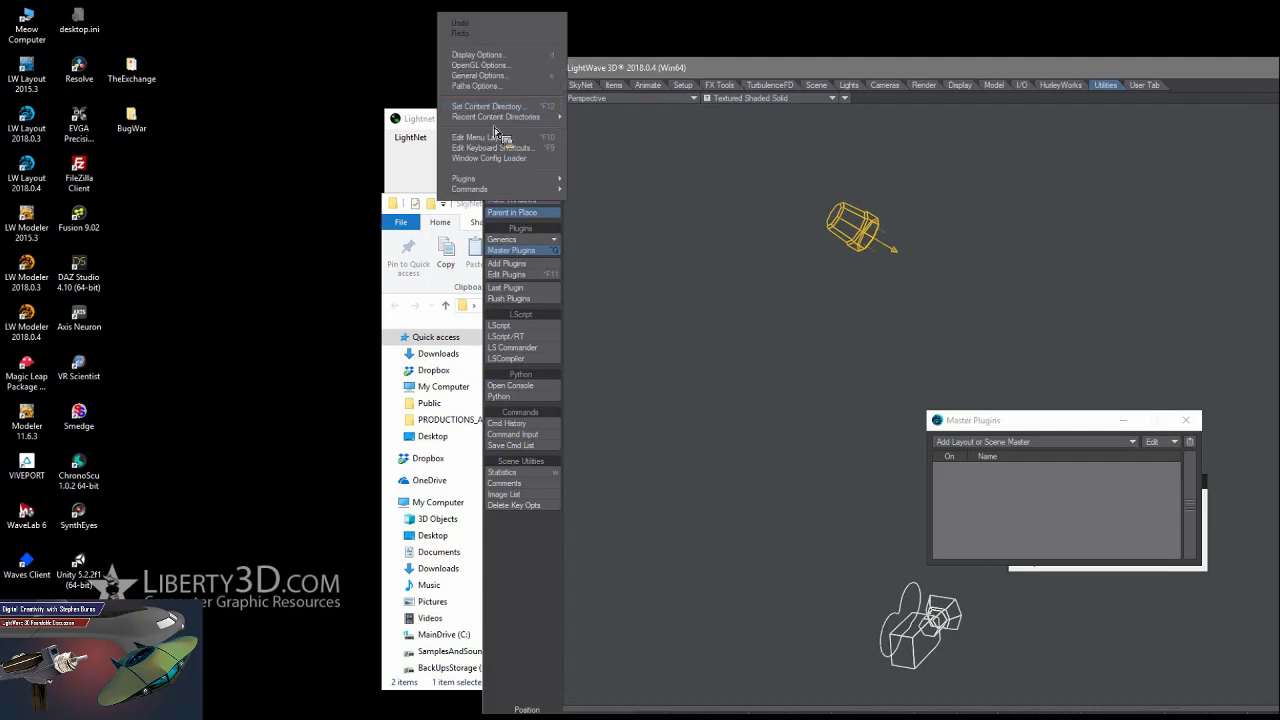
pyautogui.click(499, 138)
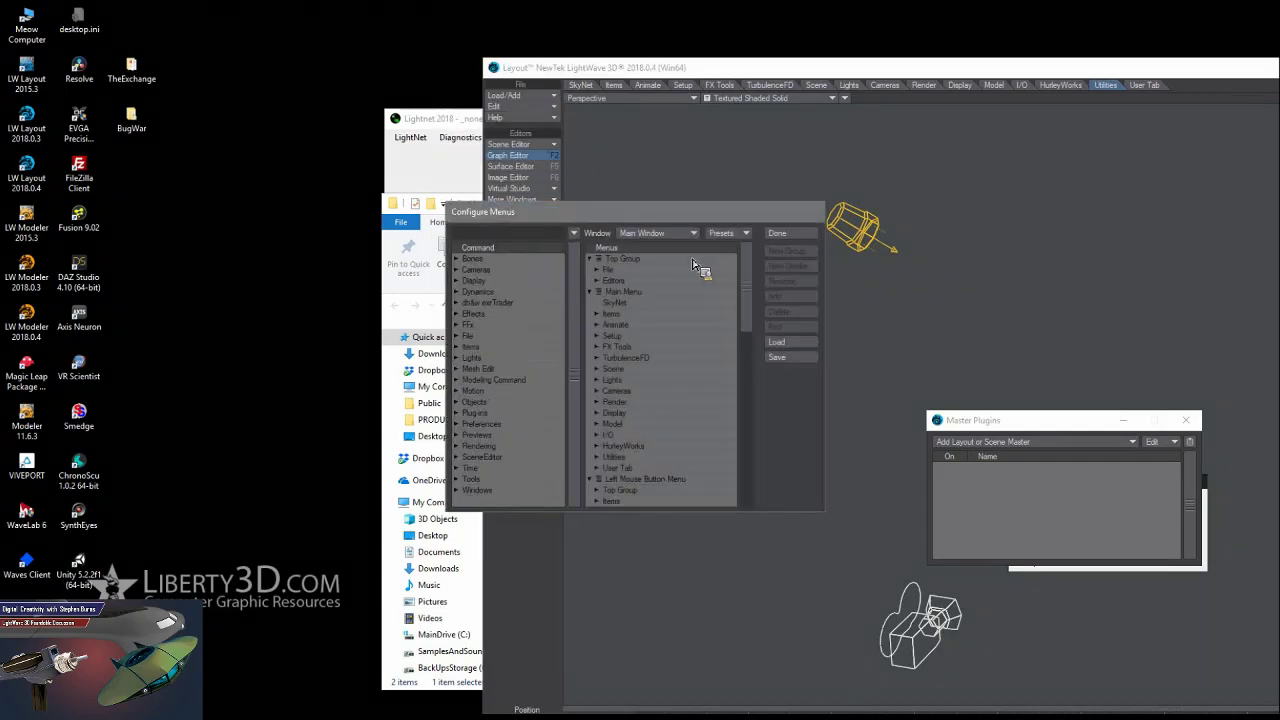
pyautogui.click(498, 236)
pyautogui.write('ligh')
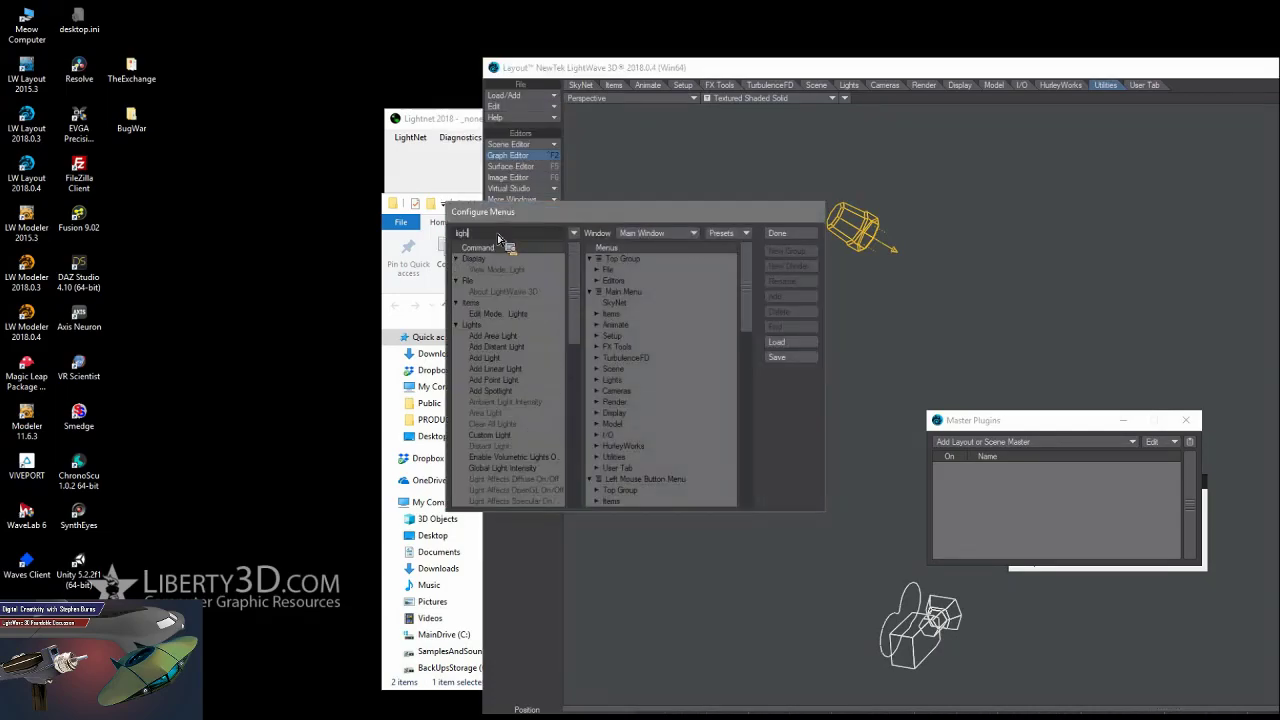
pyautogui.write('tnet')
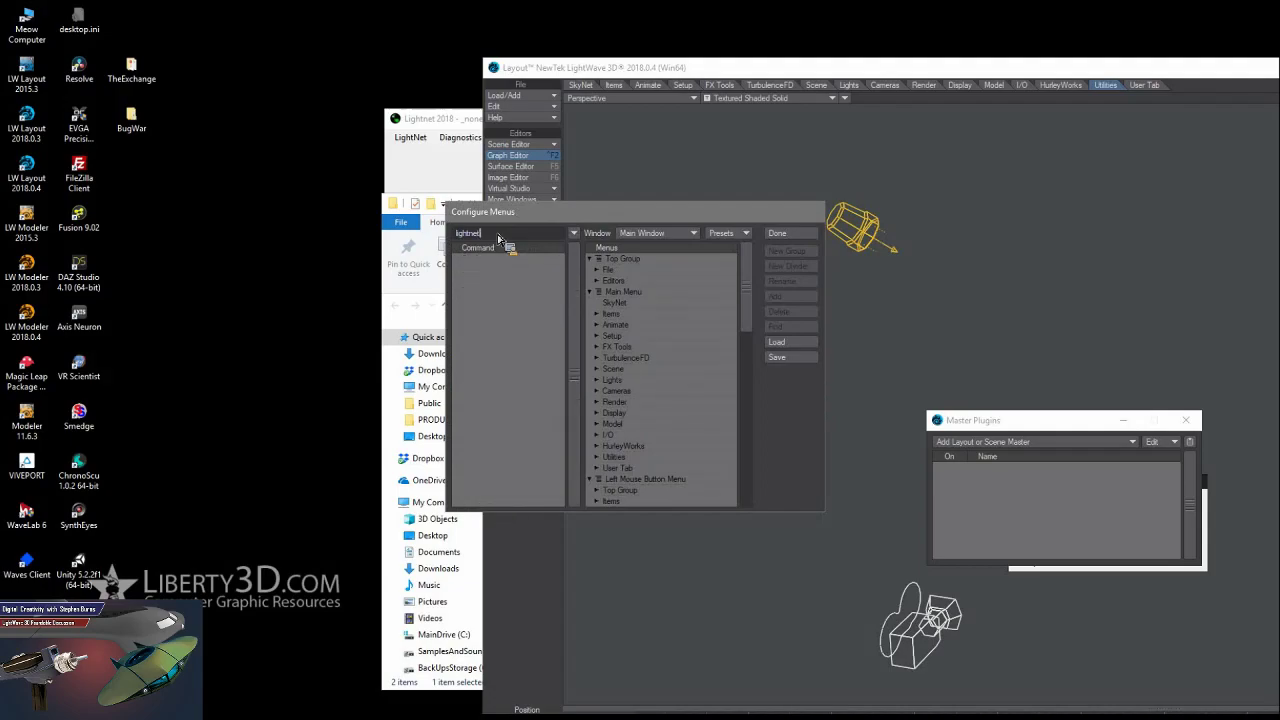
# Replace the command search with "light" and look through the matching commands for a Lightnet entry.
pyautogui.press('BackSpace')
pyautogui.press('BackSpace')
pyautogui.press('BackSpace')
pyautogui.press('BackSpace')
pyautogui.press('BackSpace')
pyautogui.press('BackSpace')
pyautogui.press('BackSpace')
pyautogui.press('BackSpace')
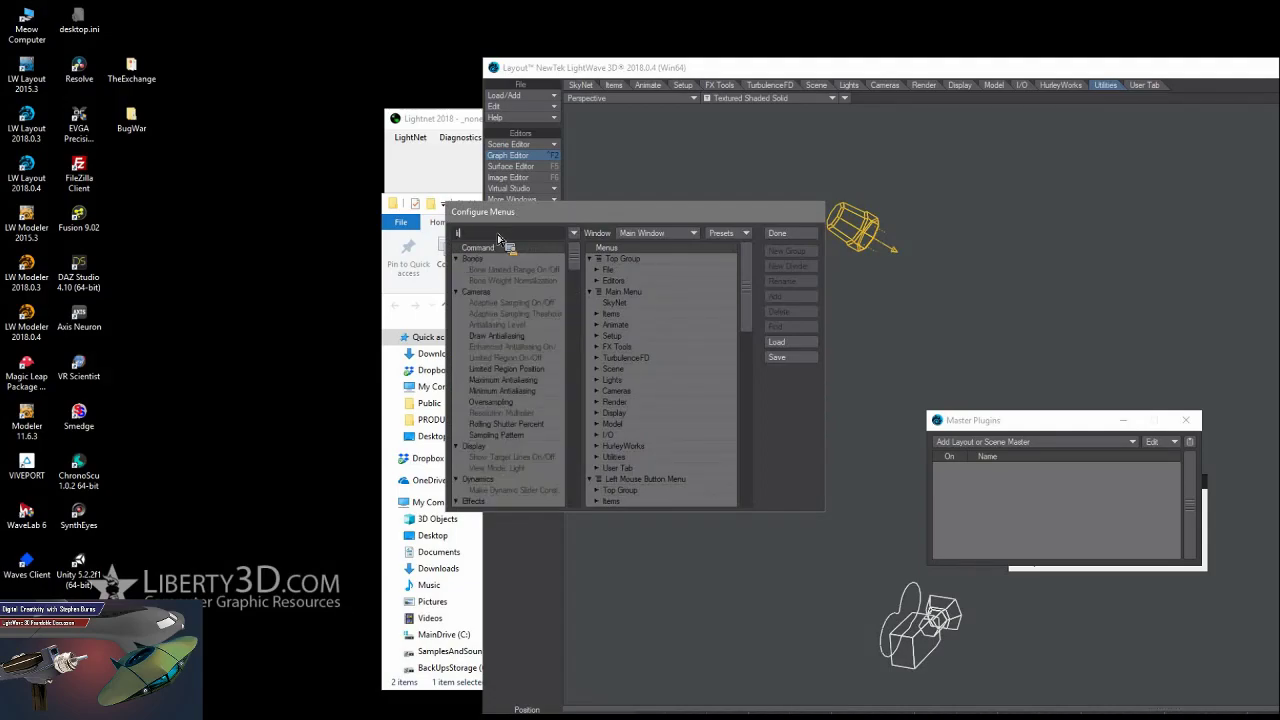
pyautogui.write('light')
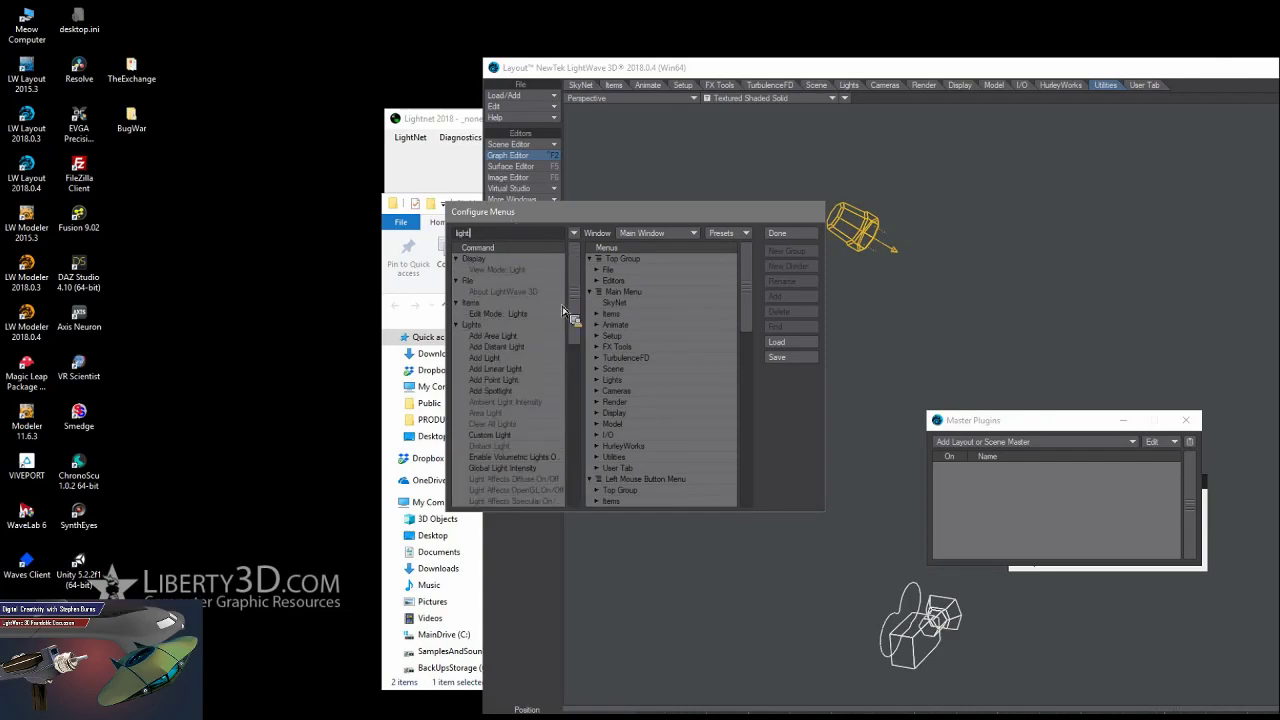
pyautogui.click(578, 390)
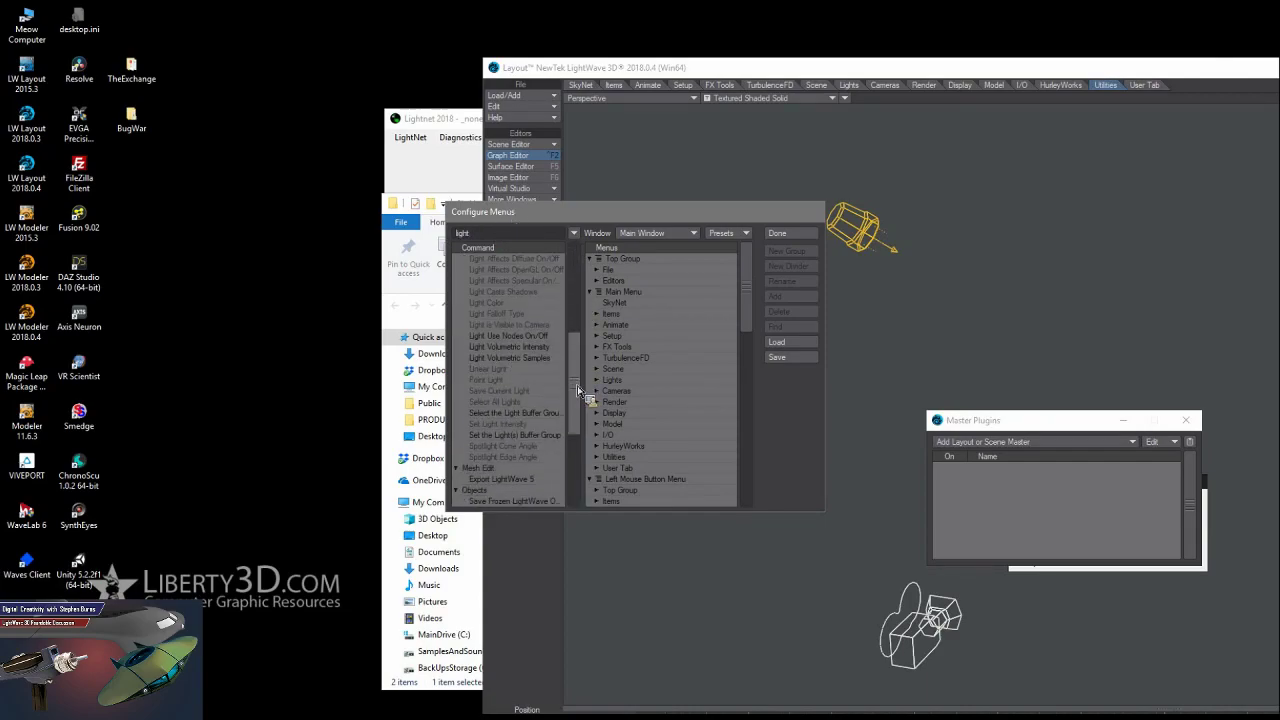
pyautogui.click(578, 394)
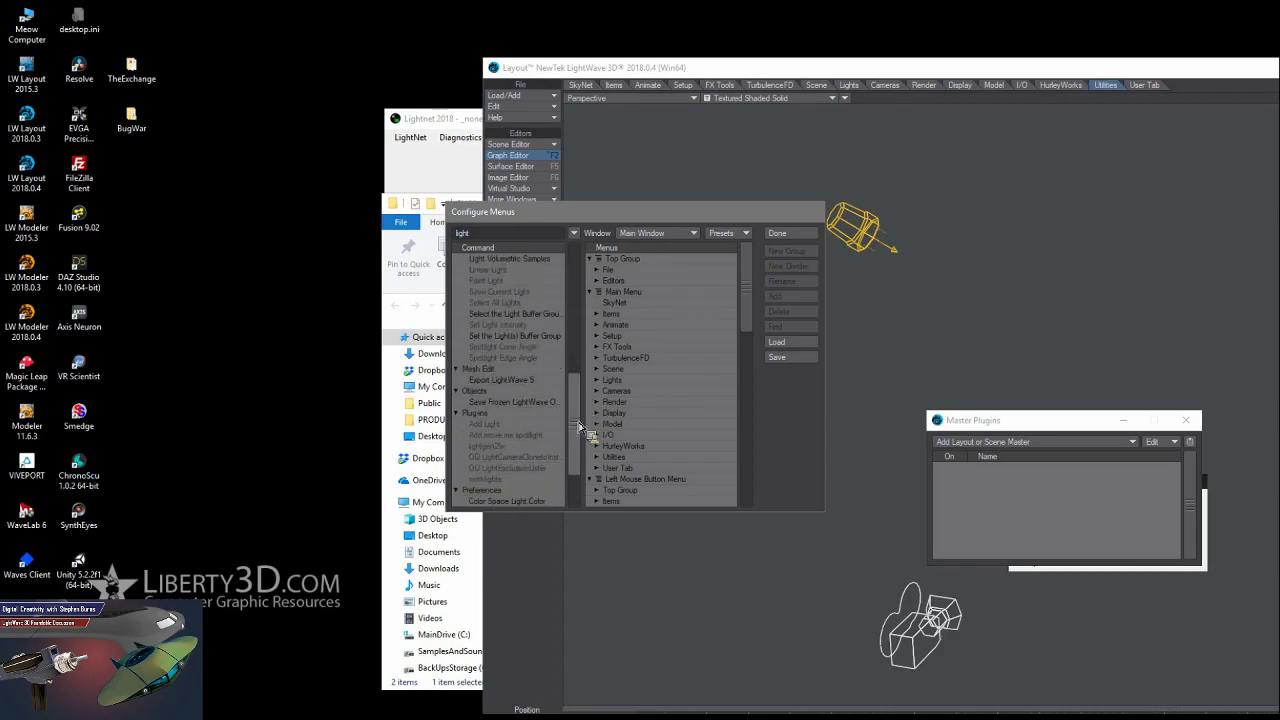
pyautogui.moveTo(580, 448); pyautogui.dragTo(578, 463)
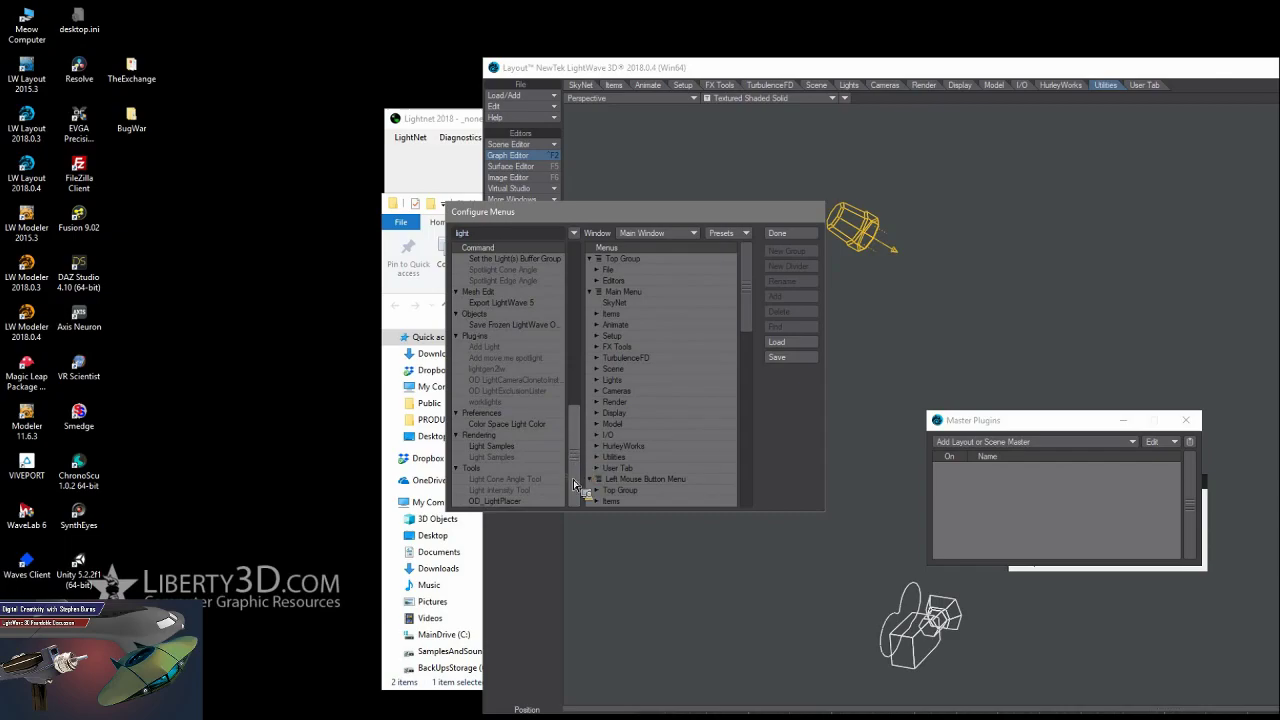
# Move the Configure Menus and Lightnet 2018 windows apart and review lightnet.ls from its header to its options section.
pyautogui.moveTo(611, 222); pyautogui.dragTo(841, 266)
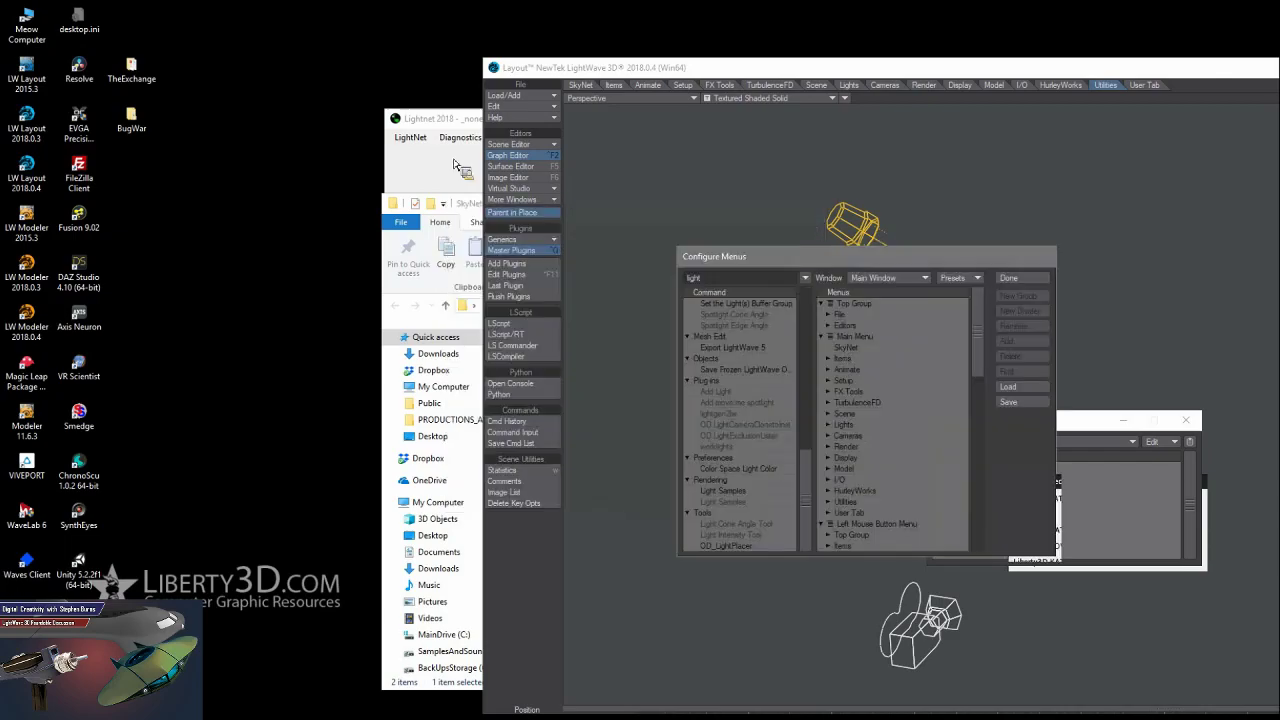
pyautogui.moveTo(447, 133); pyautogui.dragTo(1092, 212)
pyautogui.click(1088, 206)
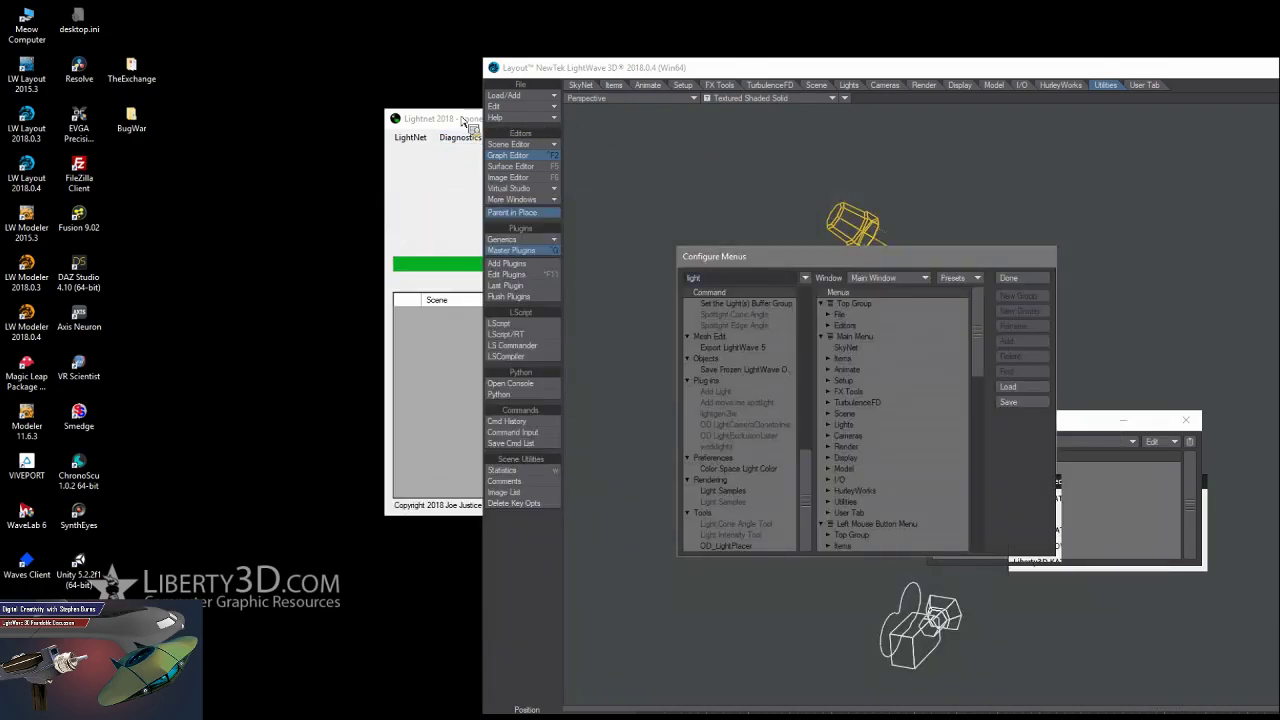
pyautogui.moveTo(468, 120); pyautogui.dragTo(273, 175)
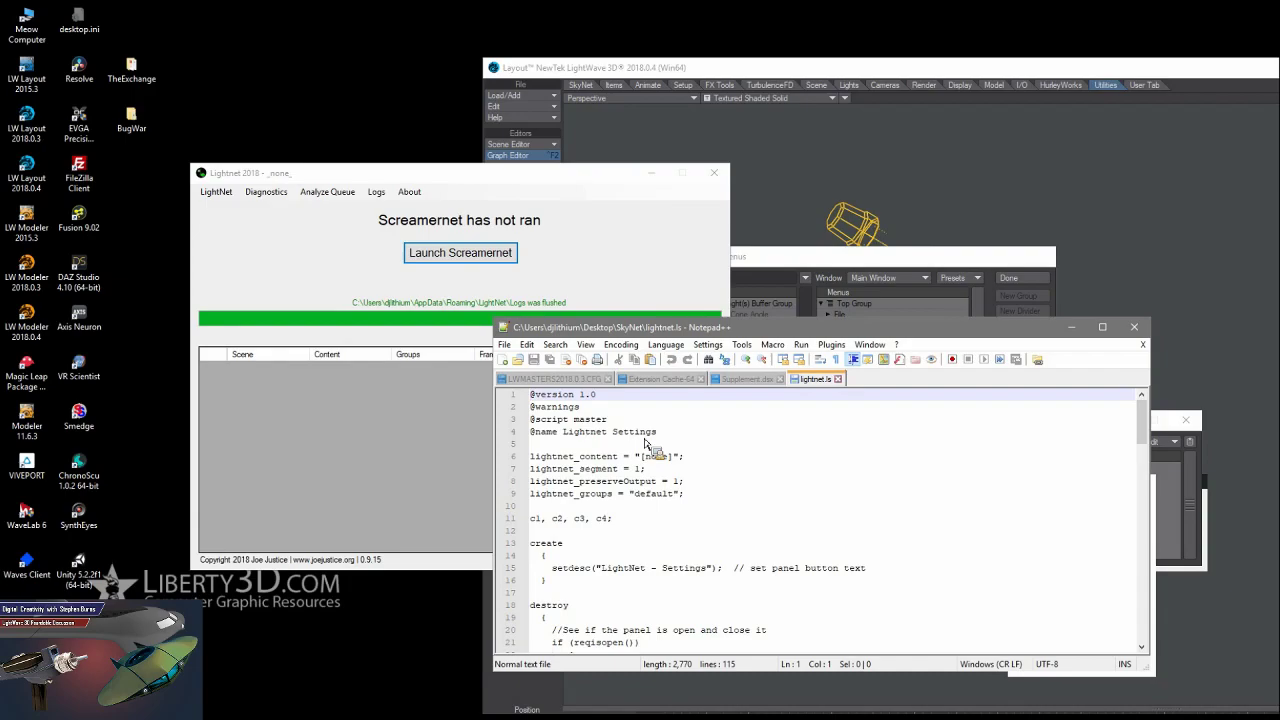
pyautogui.scroll(-2, 645, 445)
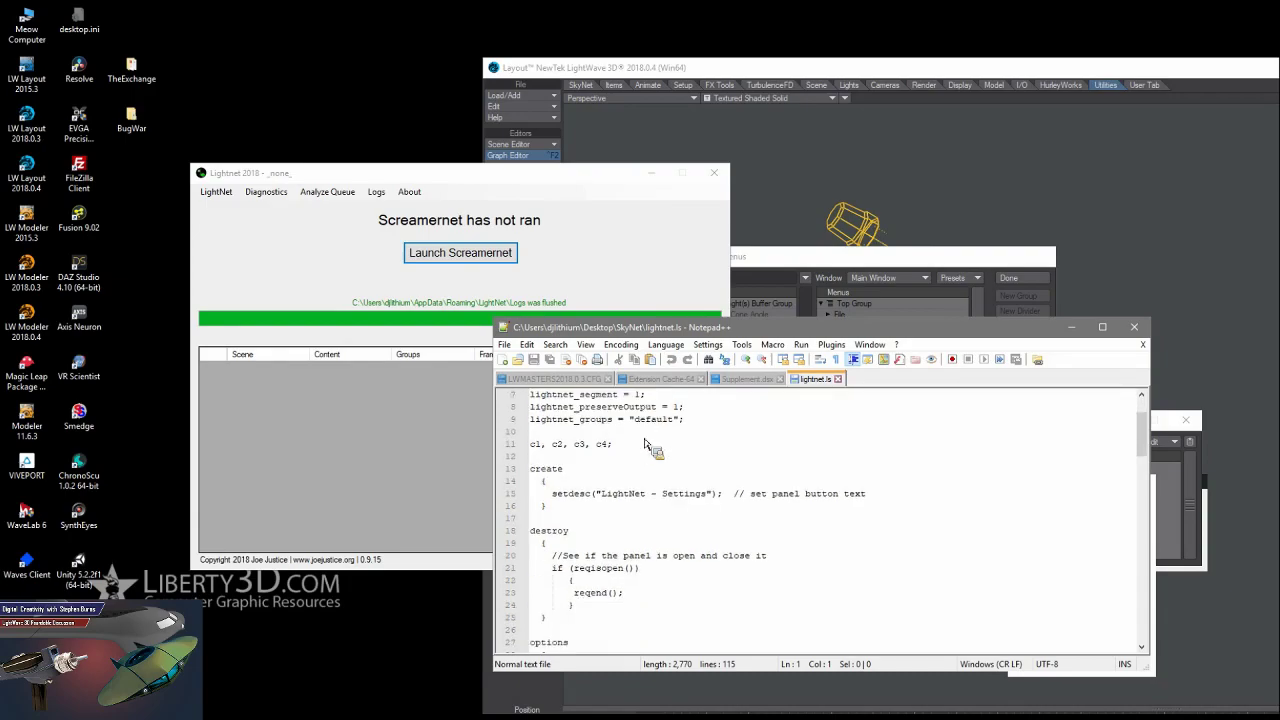
pyautogui.scroll(-6, 645, 445)
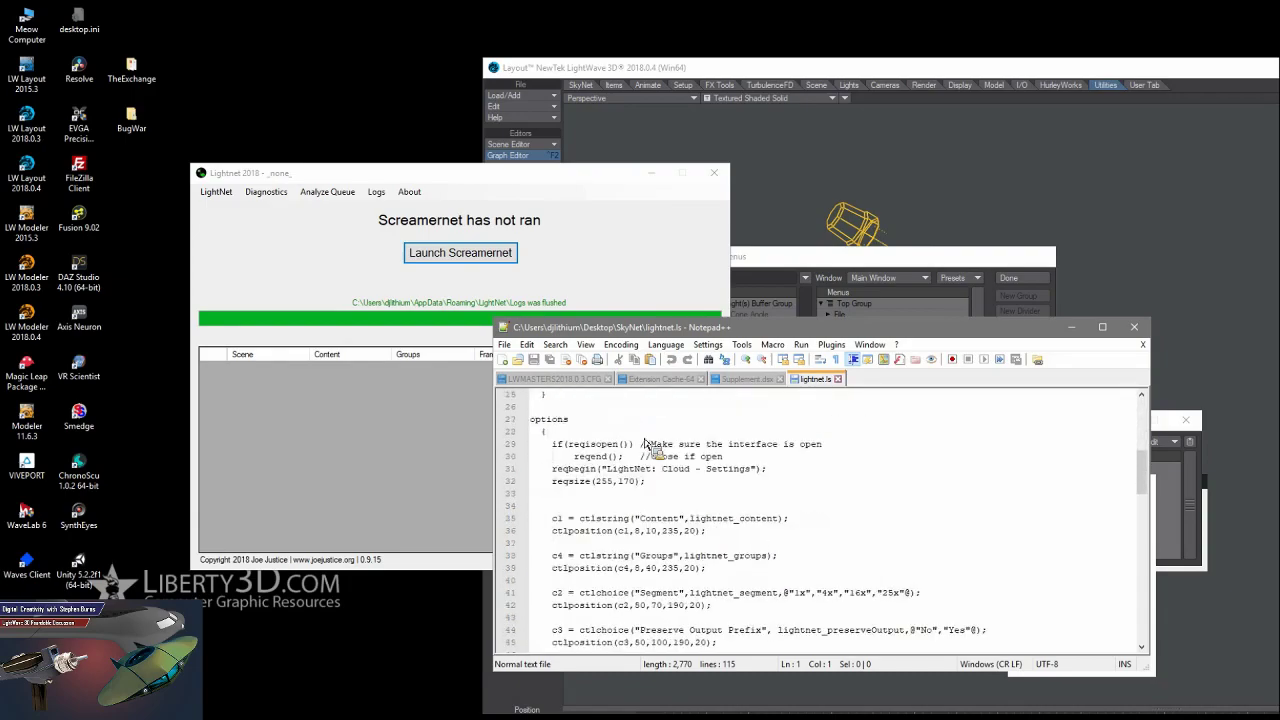
# Search the Configure Menus commands for "setting" instead, and clear the search to restore the full command list.
pyautogui.click(858, 262)
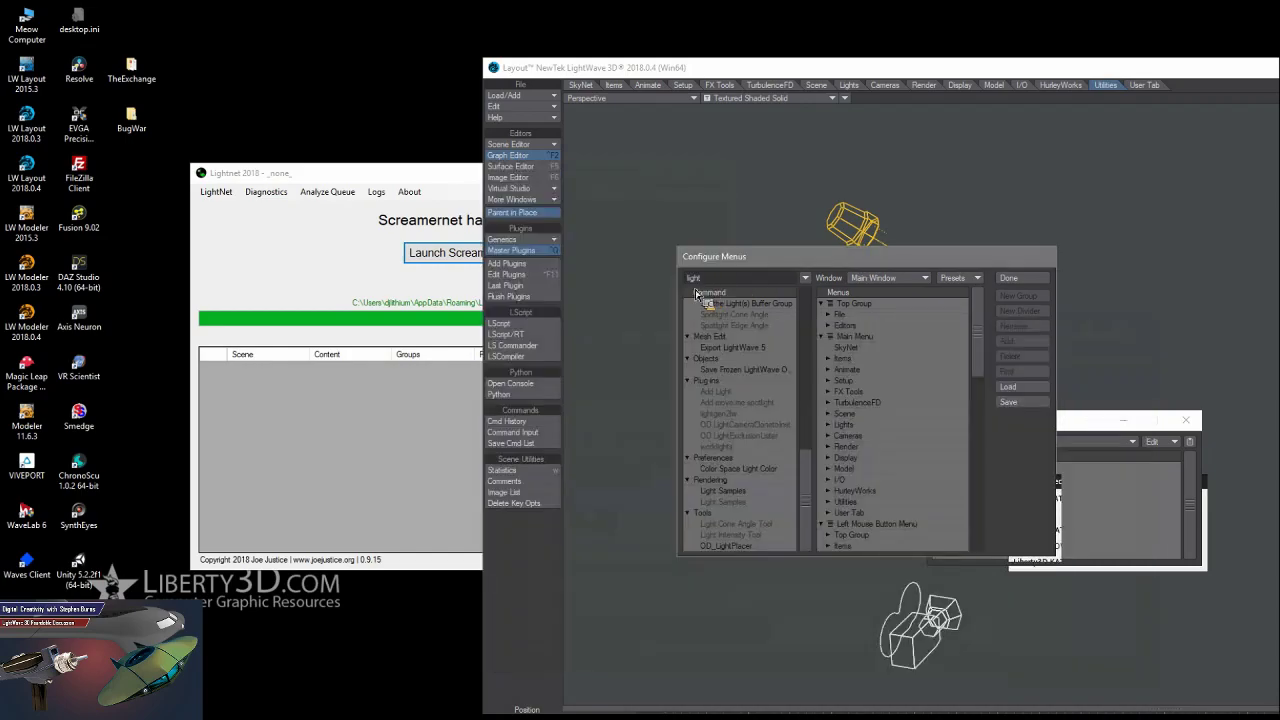
pyautogui.click(714, 277)
pyautogui.press('BackSpace')
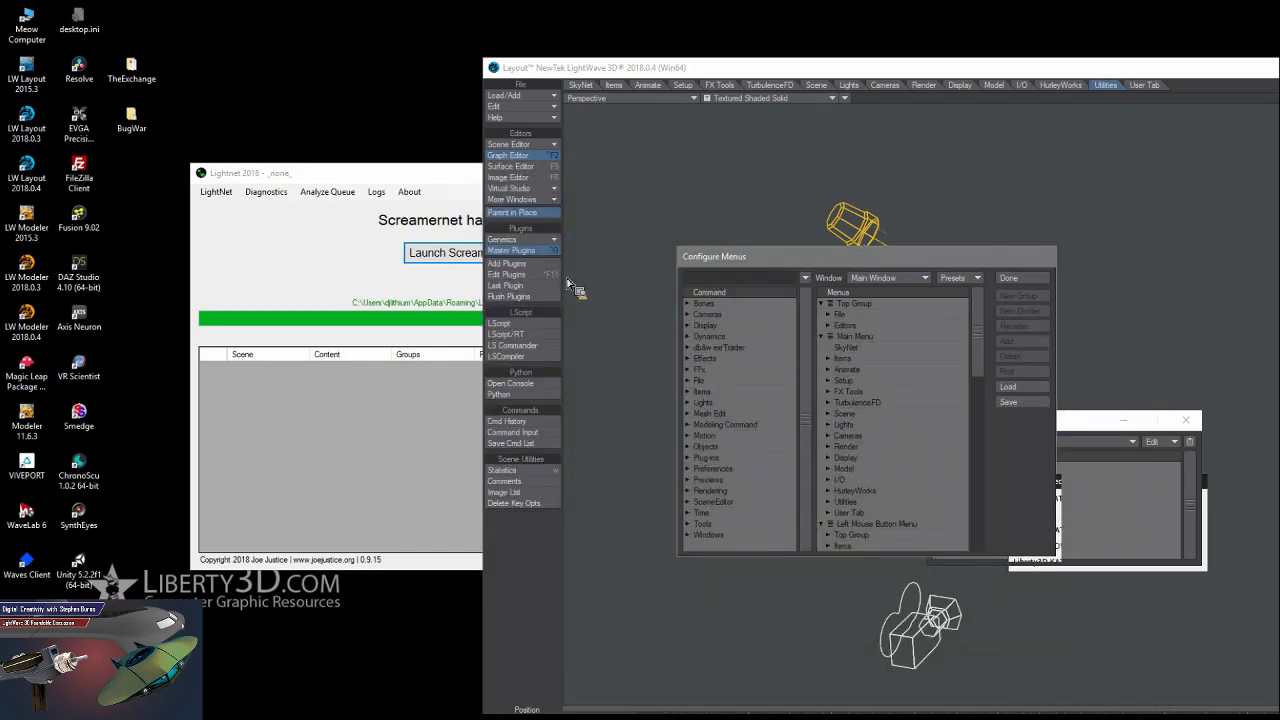
pyautogui.write('a')
pyautogui.write('etting')
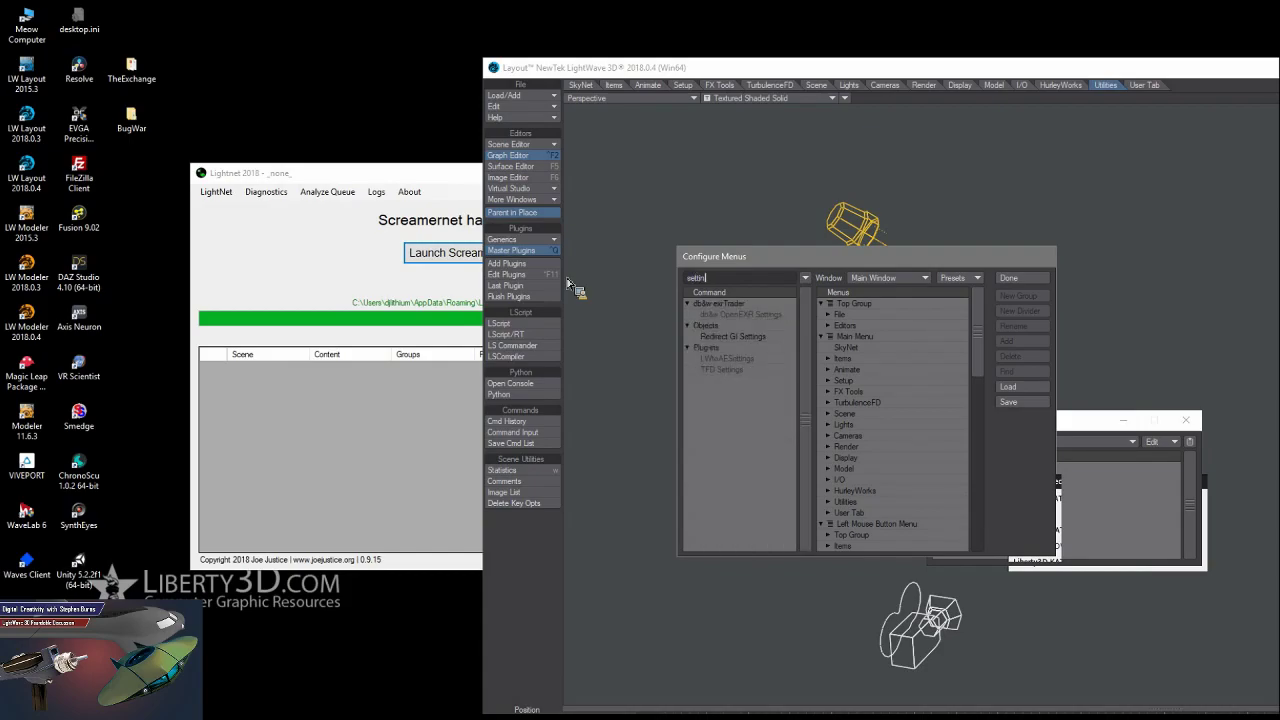
pyautogui.press('BackSpace')
pyautogui.press('BackSpace')
pyautogui.press('BackSpace')
pyautogui.press('BackSpace')
pyautogui.press('BackSpace')
pyautogui.press('BackSpace')
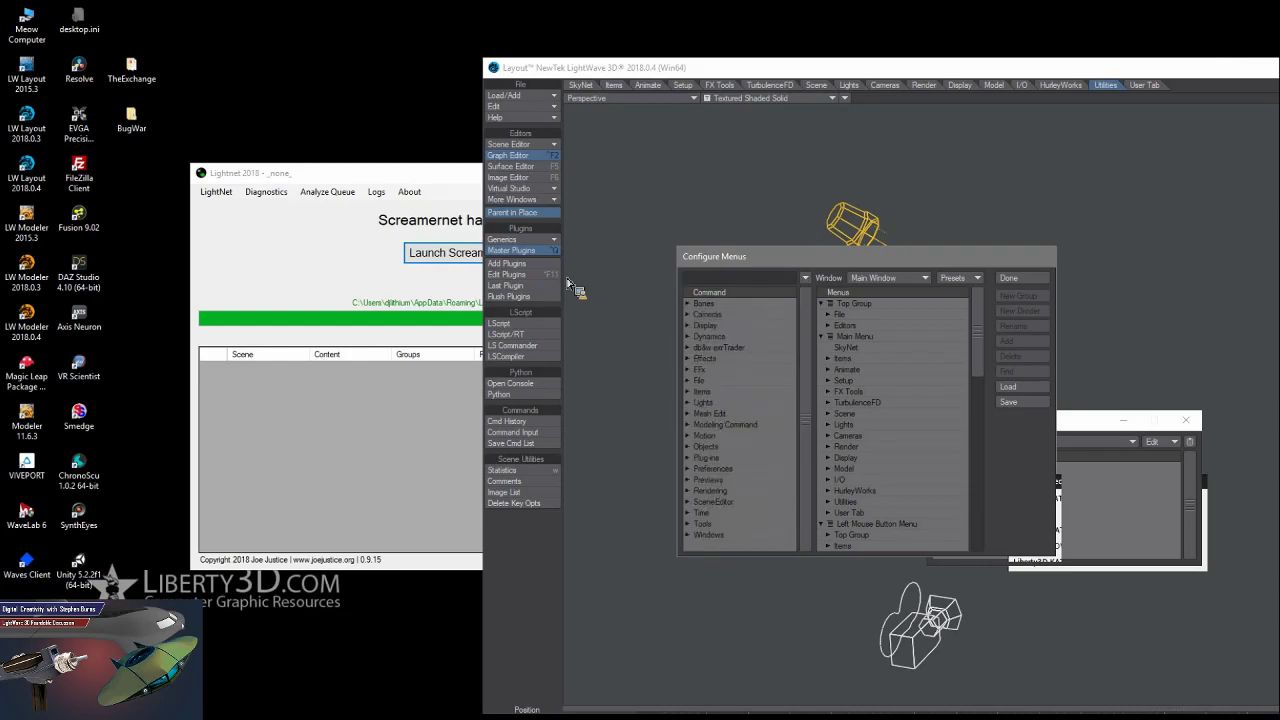
# Check the system date in Windows and return the shared desktop in Adobe Connect to full screen.
pyautogui.click(551, 265)
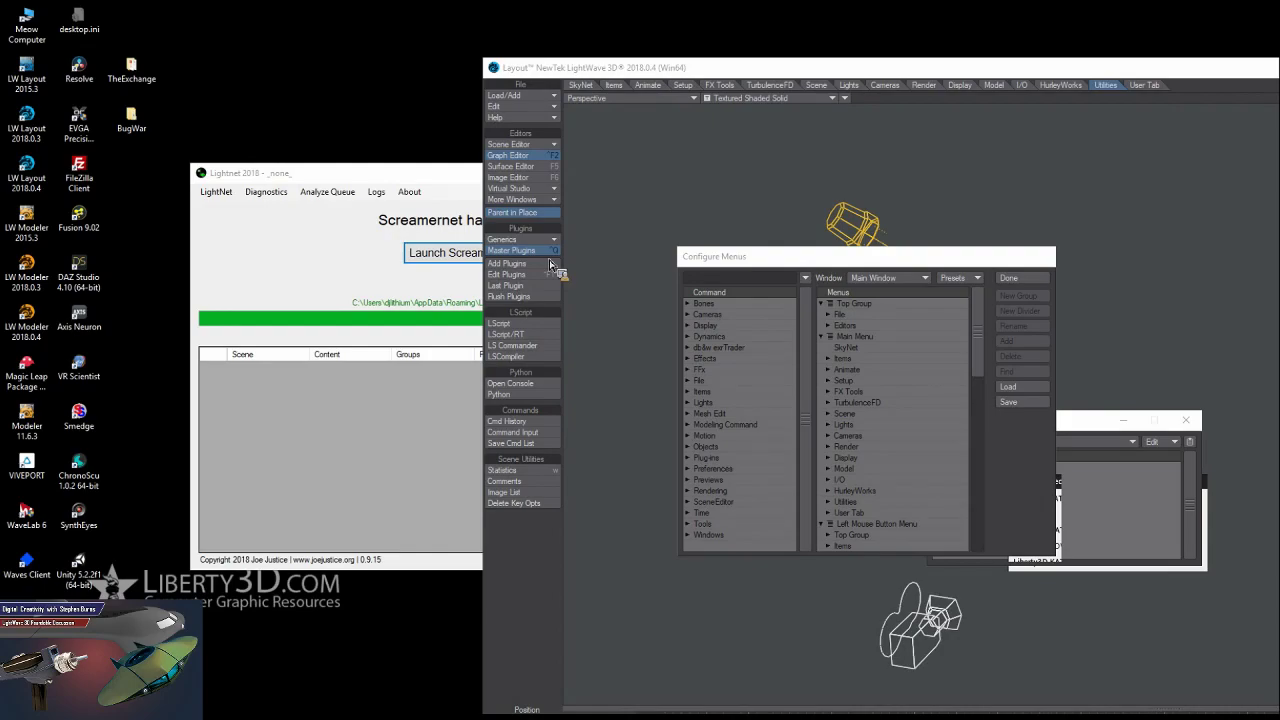
pyautogui.moveTo(550, 264); pyautogui.dragTo(765, 487)
pyautogui.click(1220, 14)
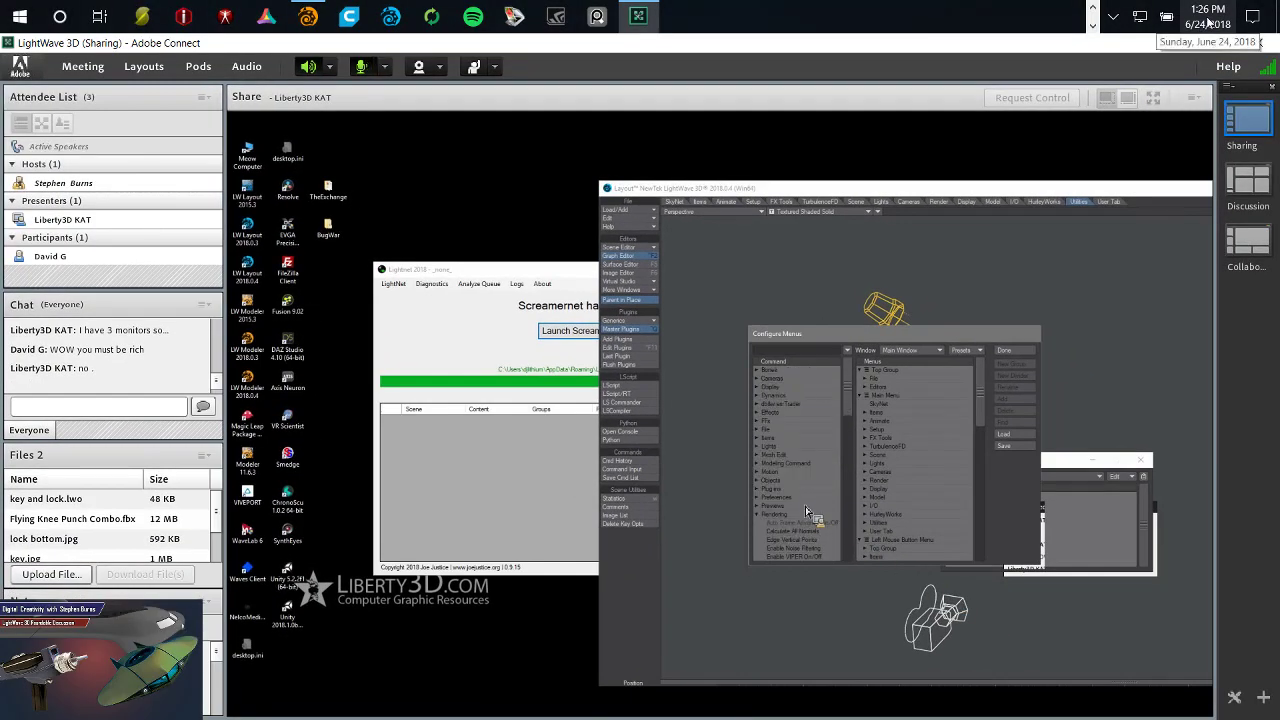
pyautogui.click(1153, 98)
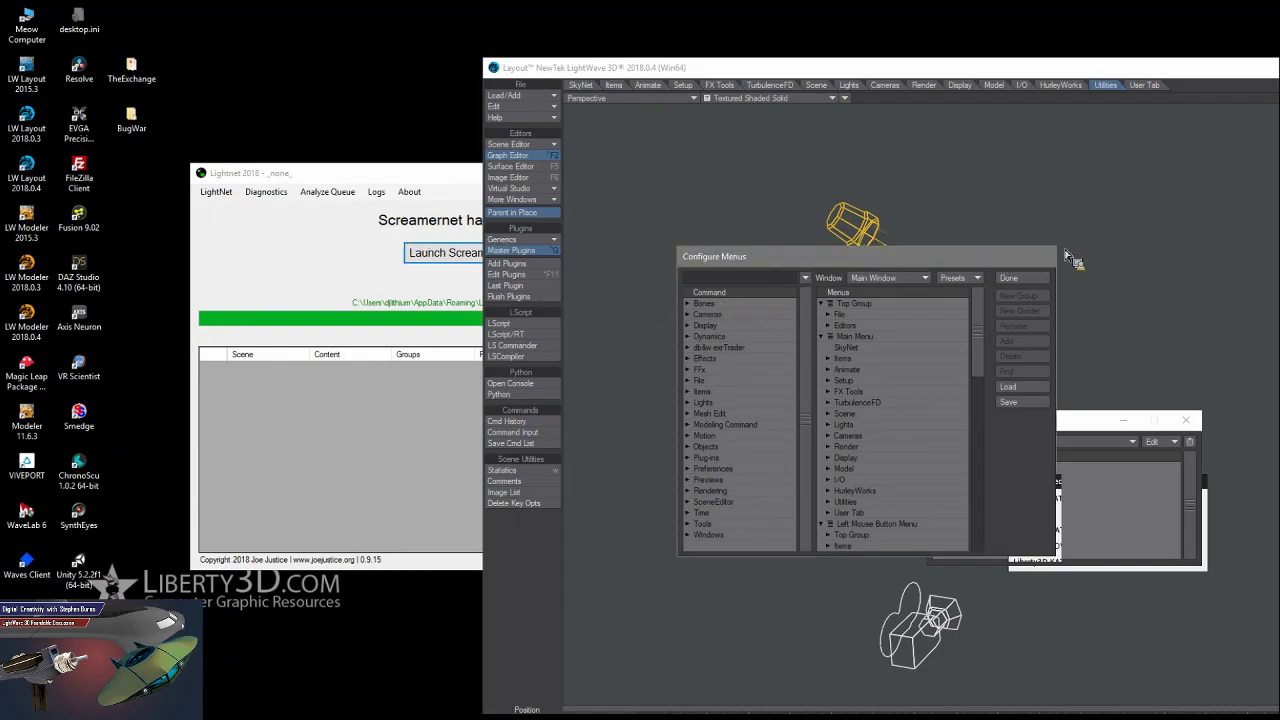
# Try to activate the last used plugin in Layout and move the Layout window to show its lower controls.
pyautogui.click(512, 287)
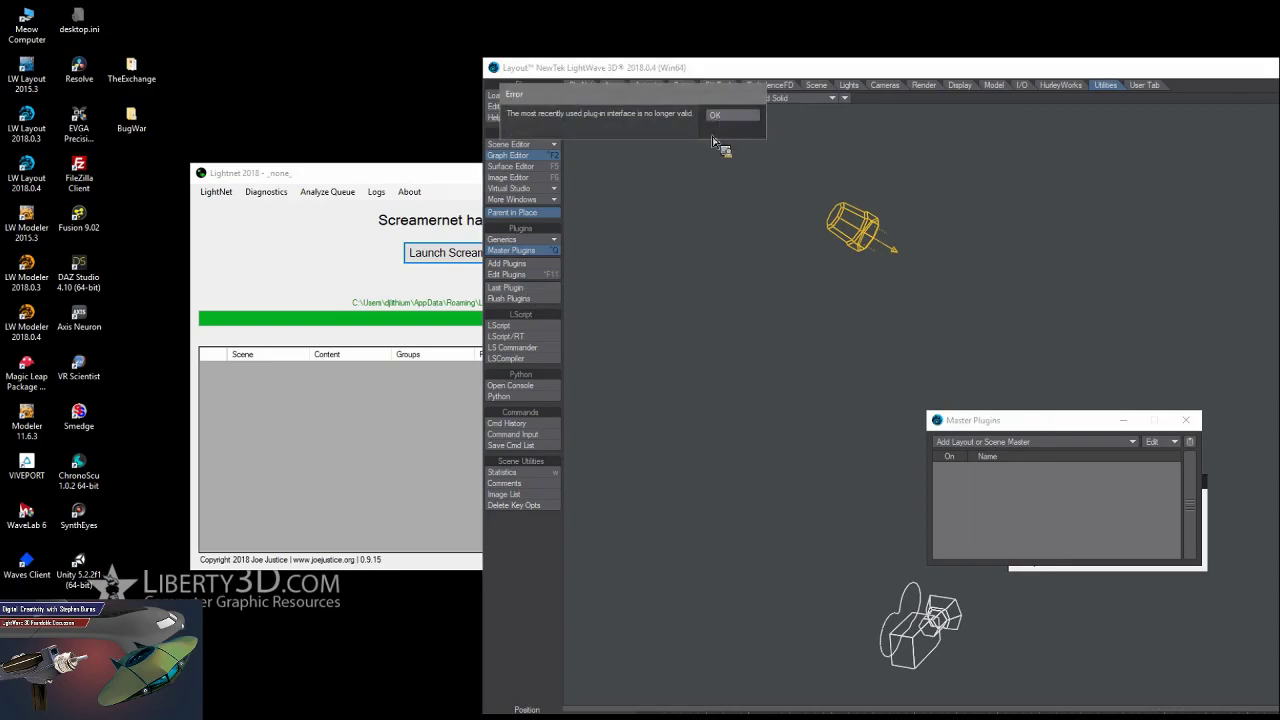
pyautogui.click(714, 116)
pyautogui.moveTo(680, 67); pyautogui.dragTo(431, 26)
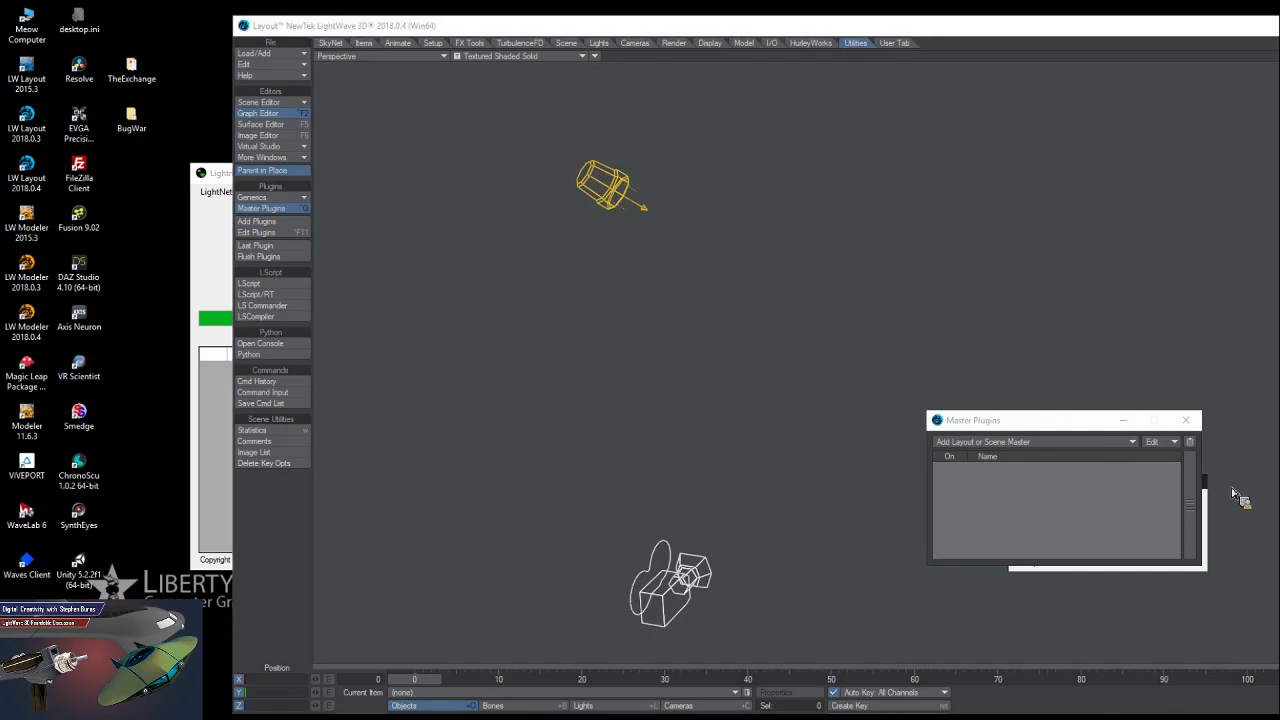
# Move the Master Plugins window over the viewport and check its plugin list for Lightnet Settings without adding one.
pyautogui.moveTo(1004, 427); pyautogui.dragTo(790, 416)
pyautogui.click(791, 436)
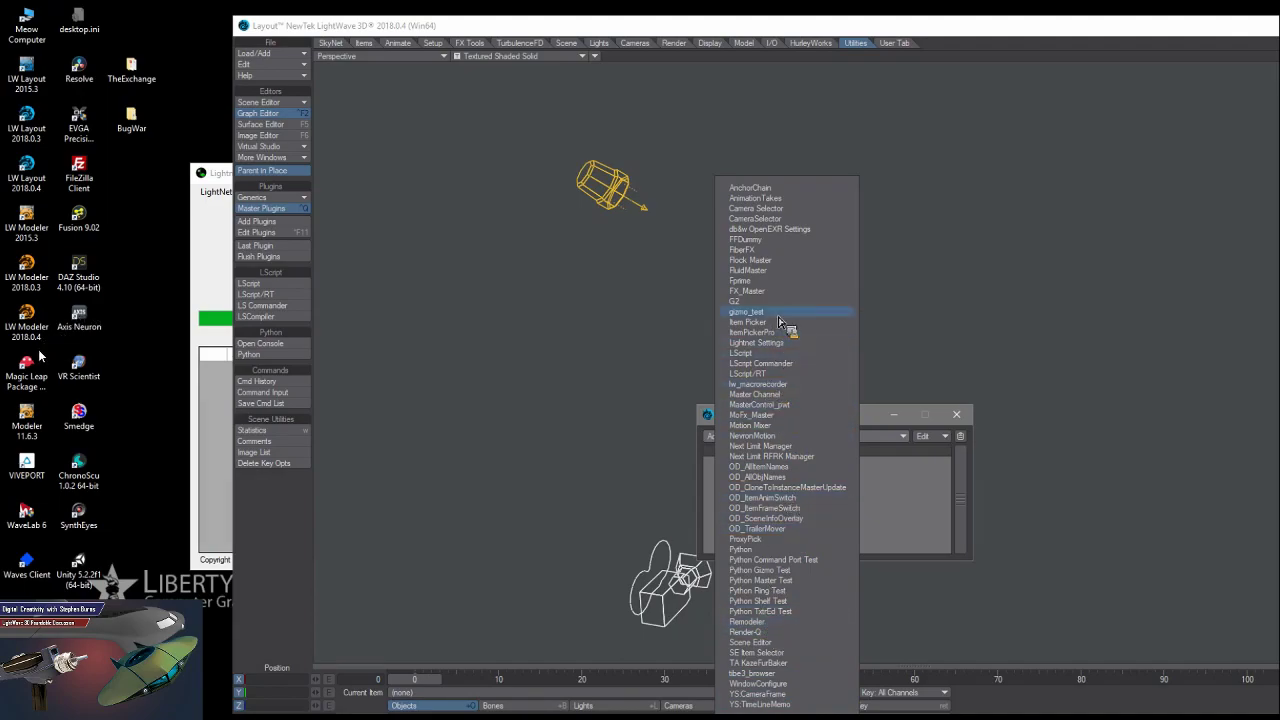
pyautogui.click(934, 537)
# Reopen Configure Menus, look through the commands matching "Light" for a Lightnet entry, and close the window.
pyautogui.click(265, 66)
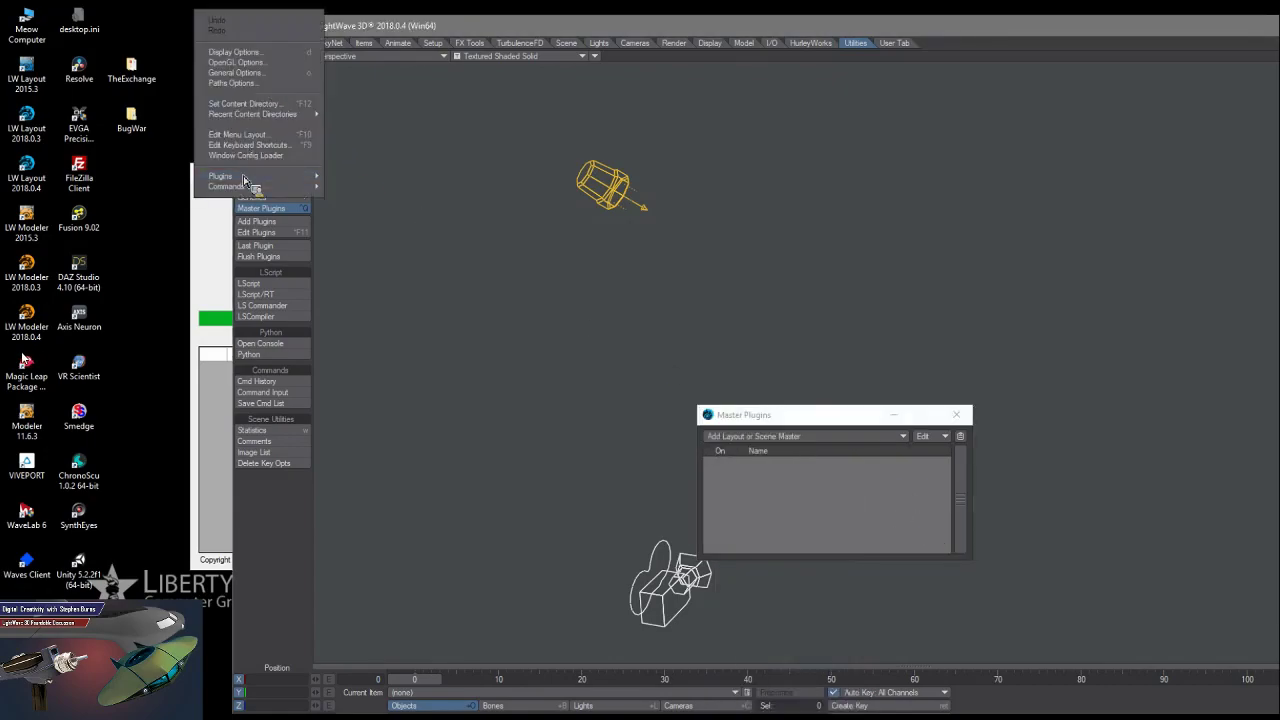
pyautogui.moveTo(250, 176)
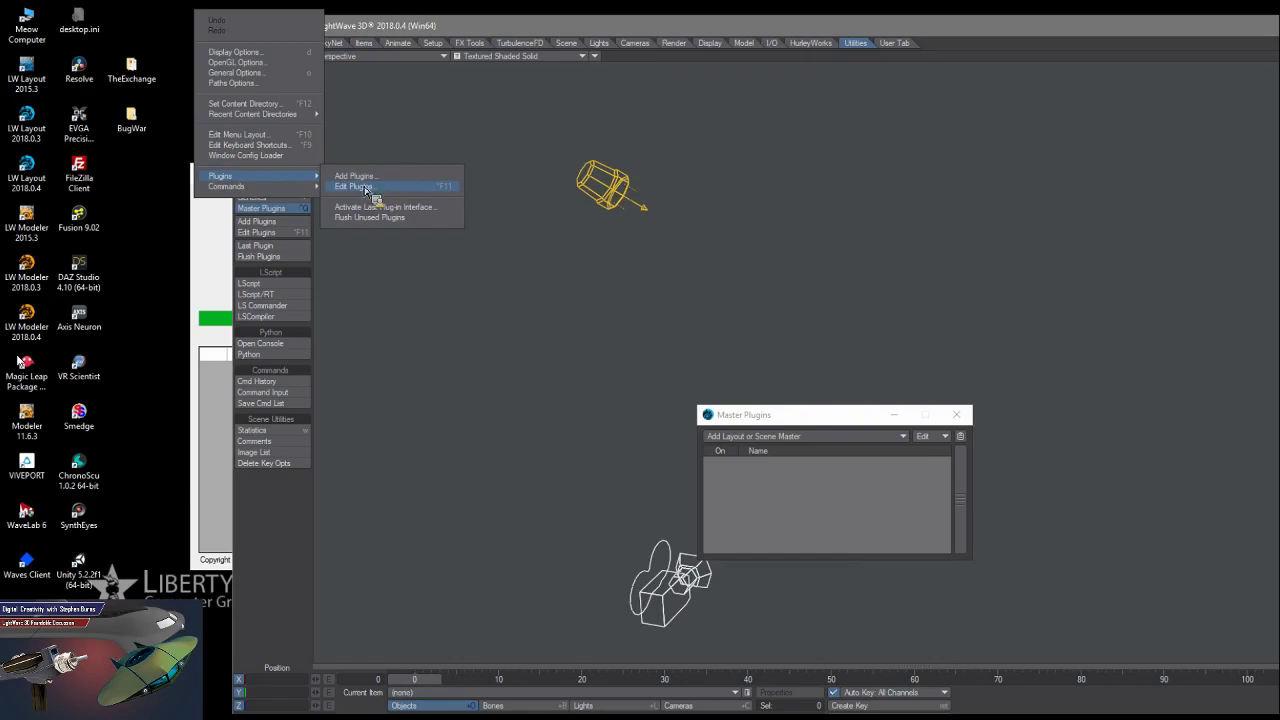
pyautogui.press('F10')
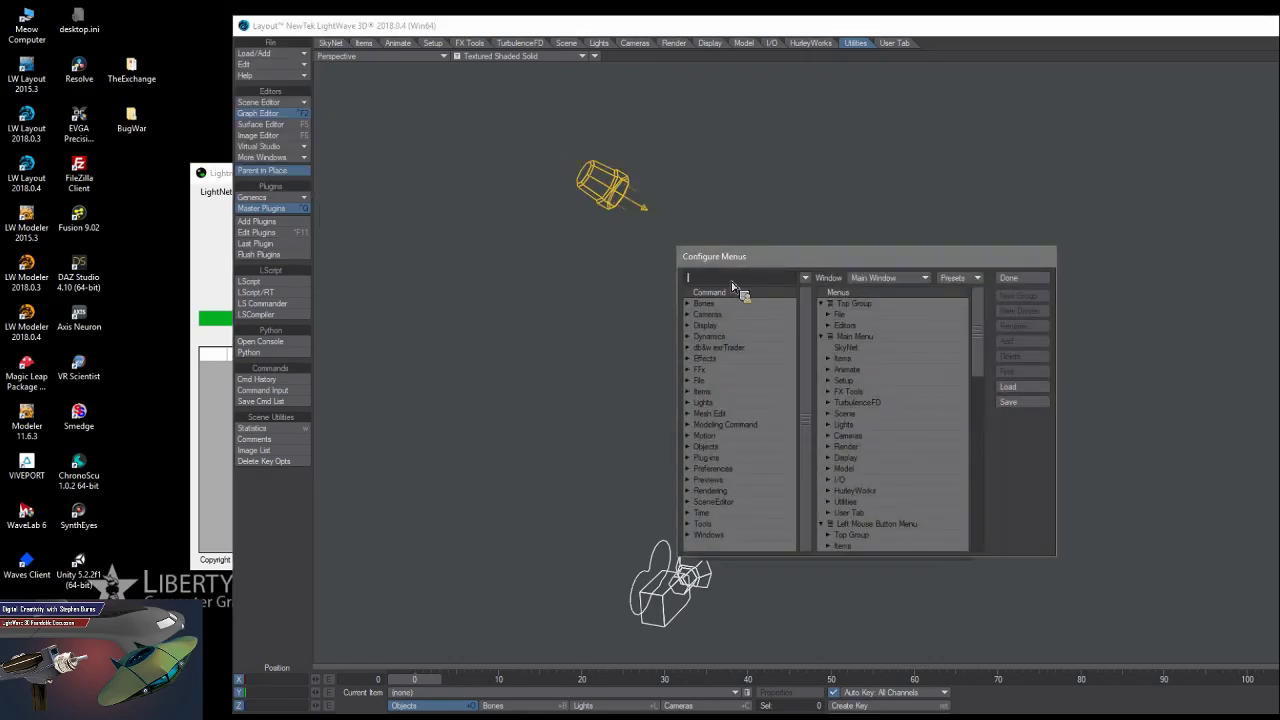
pyautogui.write('Light')
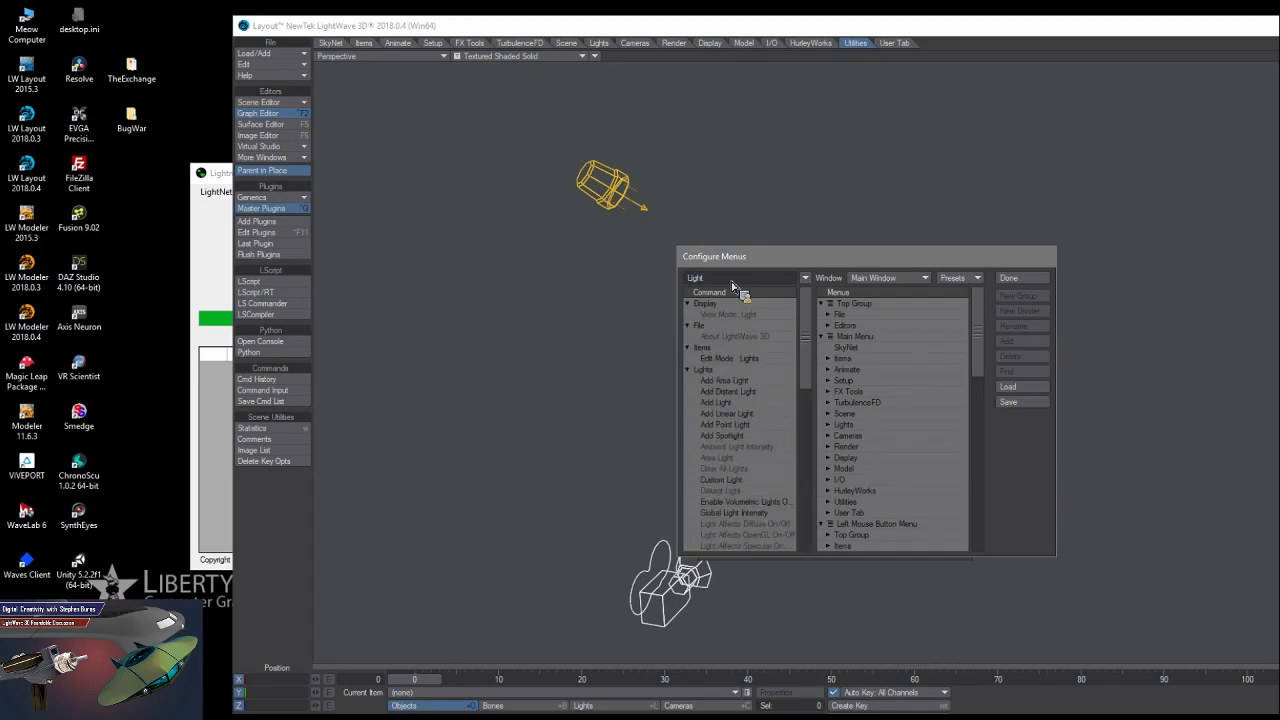
pyautogui.scroll(-7, 778, 385)
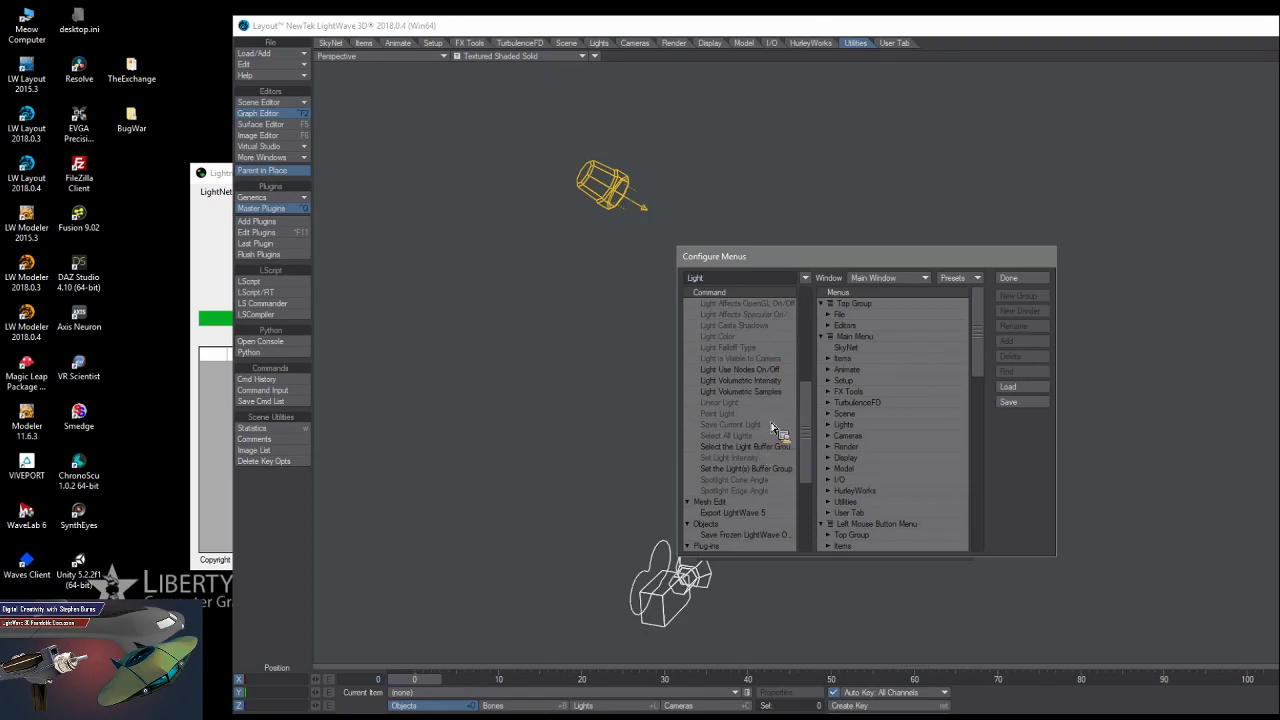
pyautogui.scroll(8, 778, 428)
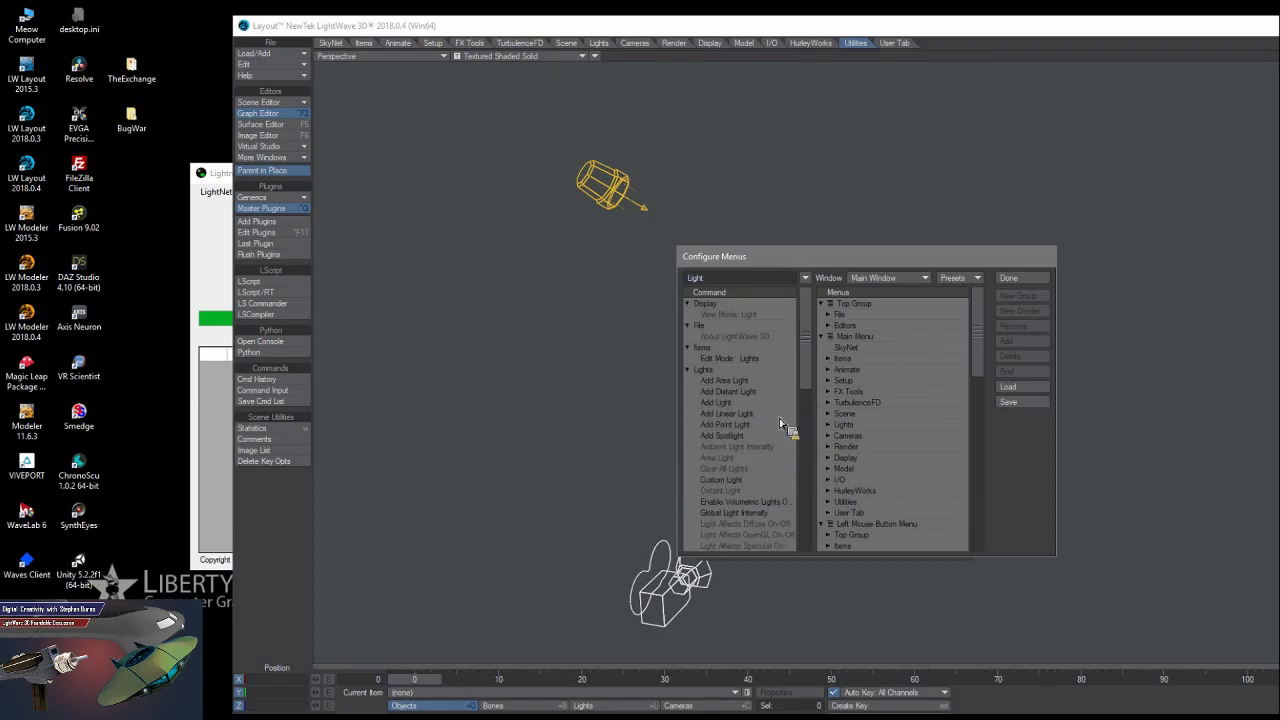
pyautogui.click(1020, 282)
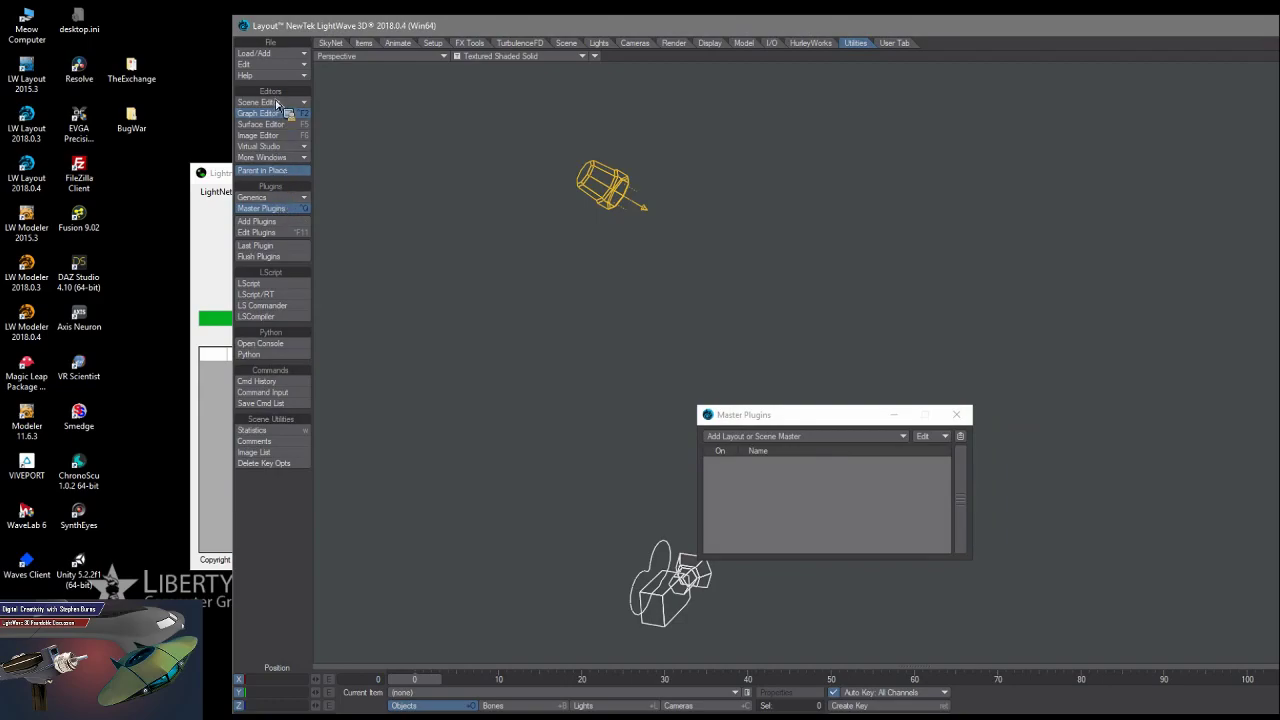
# Open the Edit Plug-ins window and search the installed plugins for "light".
pyautogui.click(272, 64)
pyautogui.moveTo(285, 179)
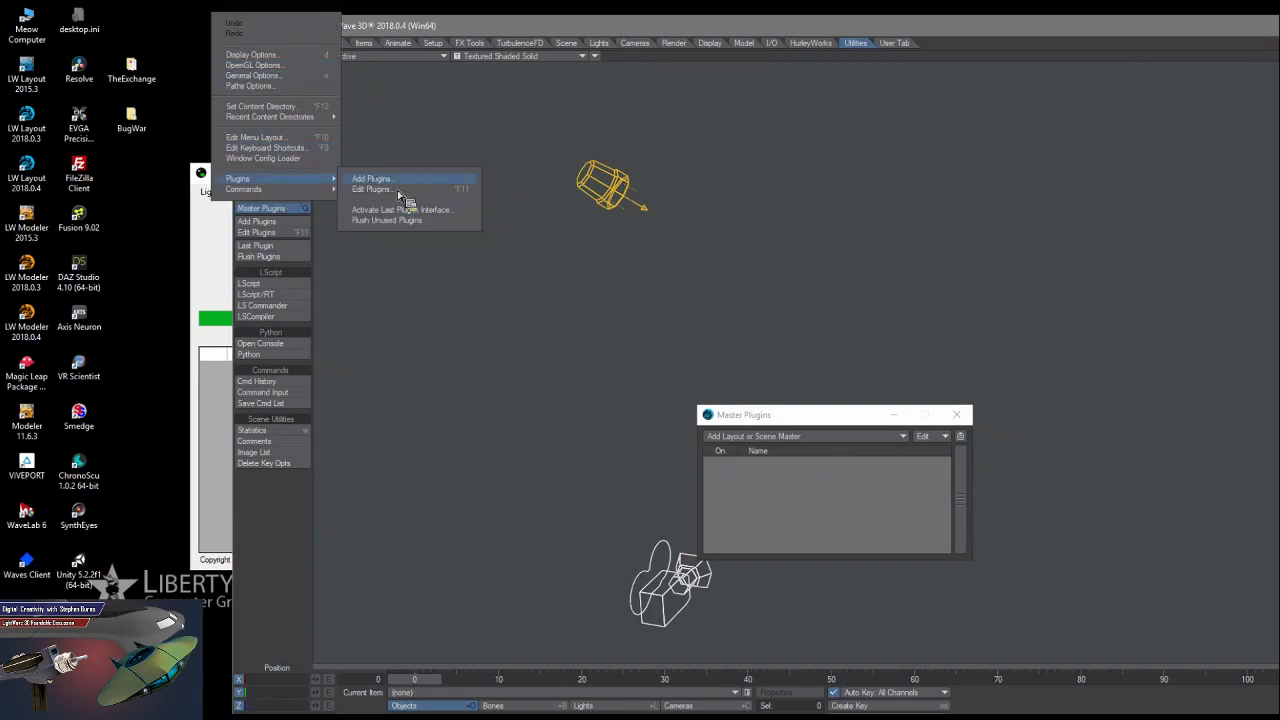
pyautogui.click(398, 190)
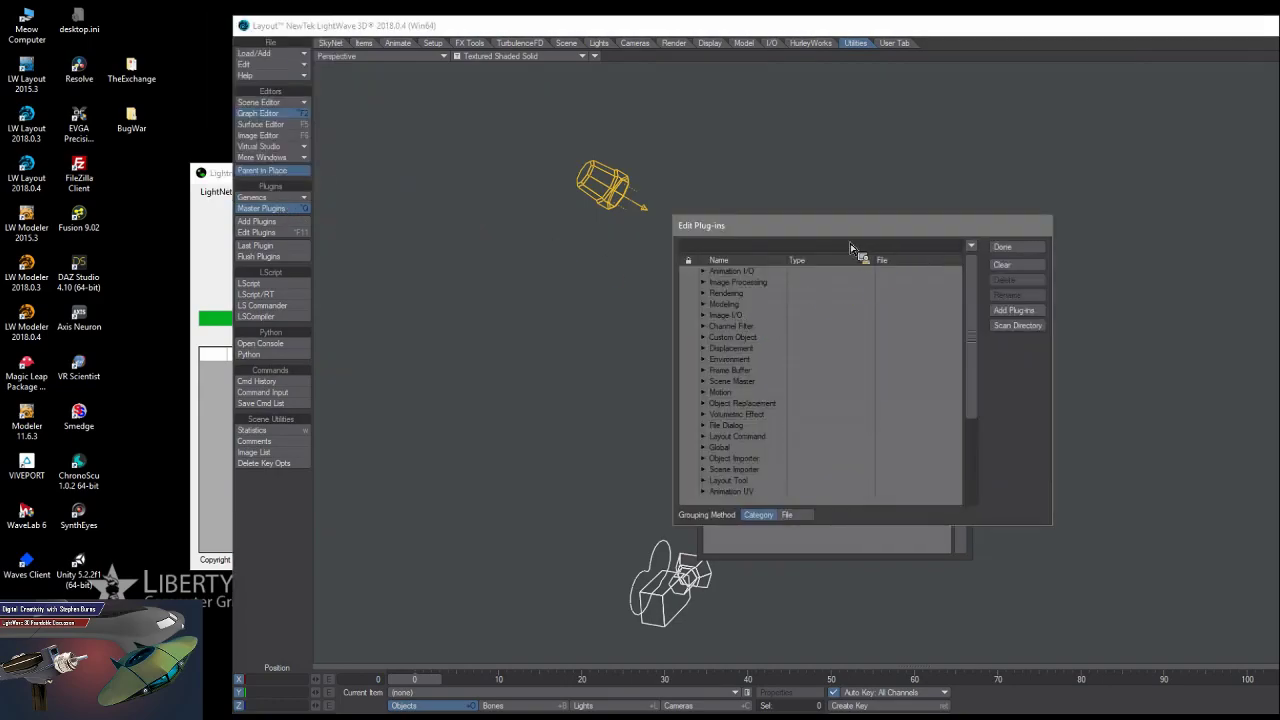
pyautogui.click(849, 249)
pyautogui.write('light')
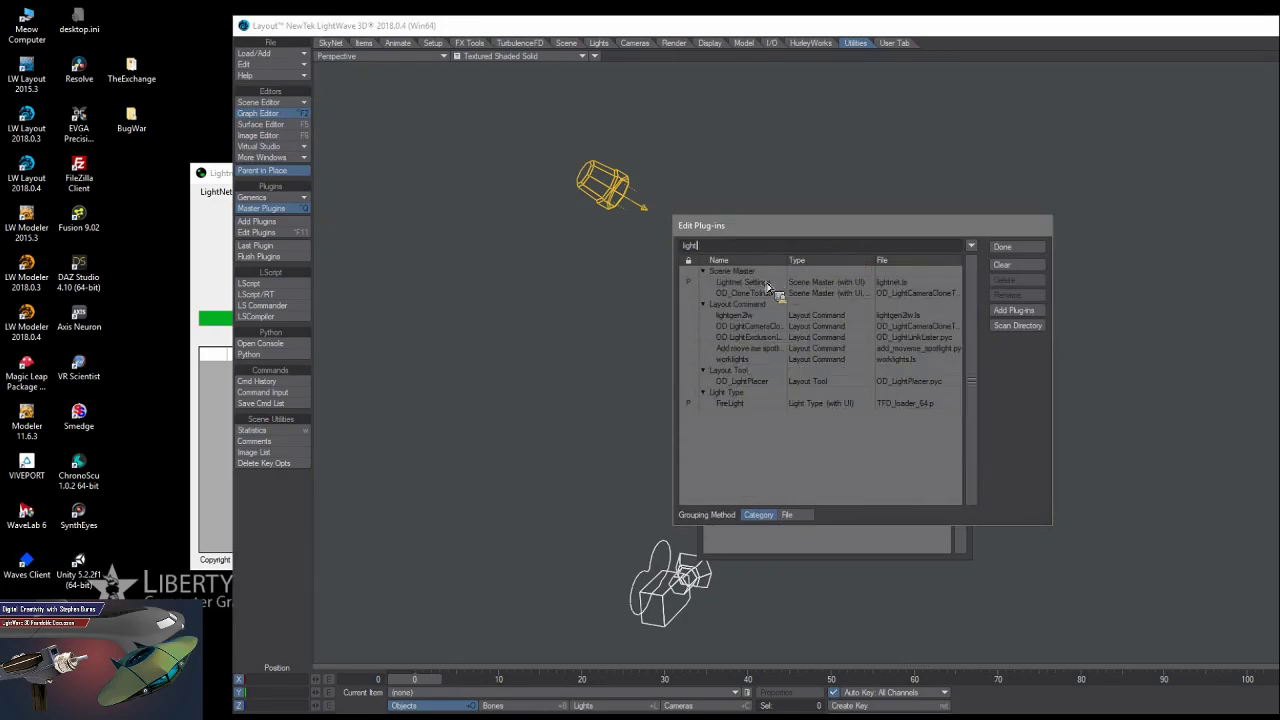
# Widen the Edit Plug-ins window, group the "light" matches by file, check the Lightnet Settings entry under lightnet.ls, and close the window.
pyautogui.click(800, 284)
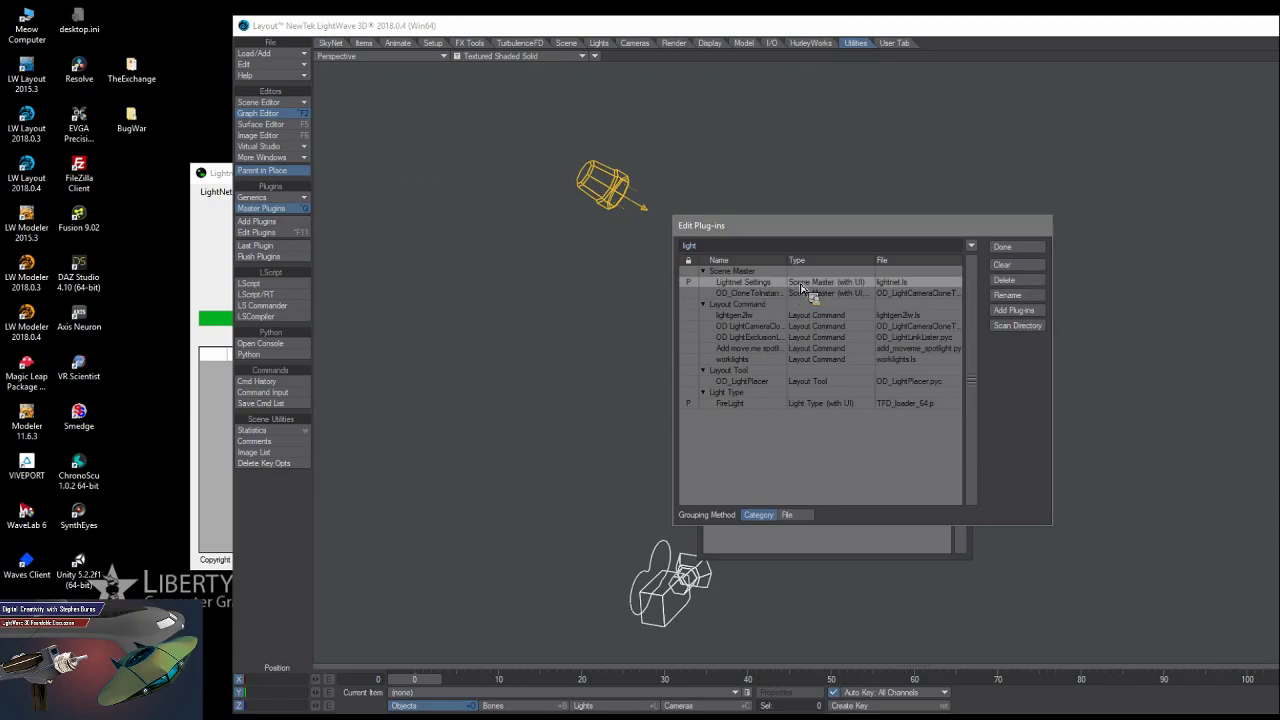
pyautogui.moveTo(674, 316); pyautogui.dragTo(504, 300)
pyautogui.moveTo(616, 280); pyautogui.dragTo(645, 515)
pyautogui.click(638, 515)
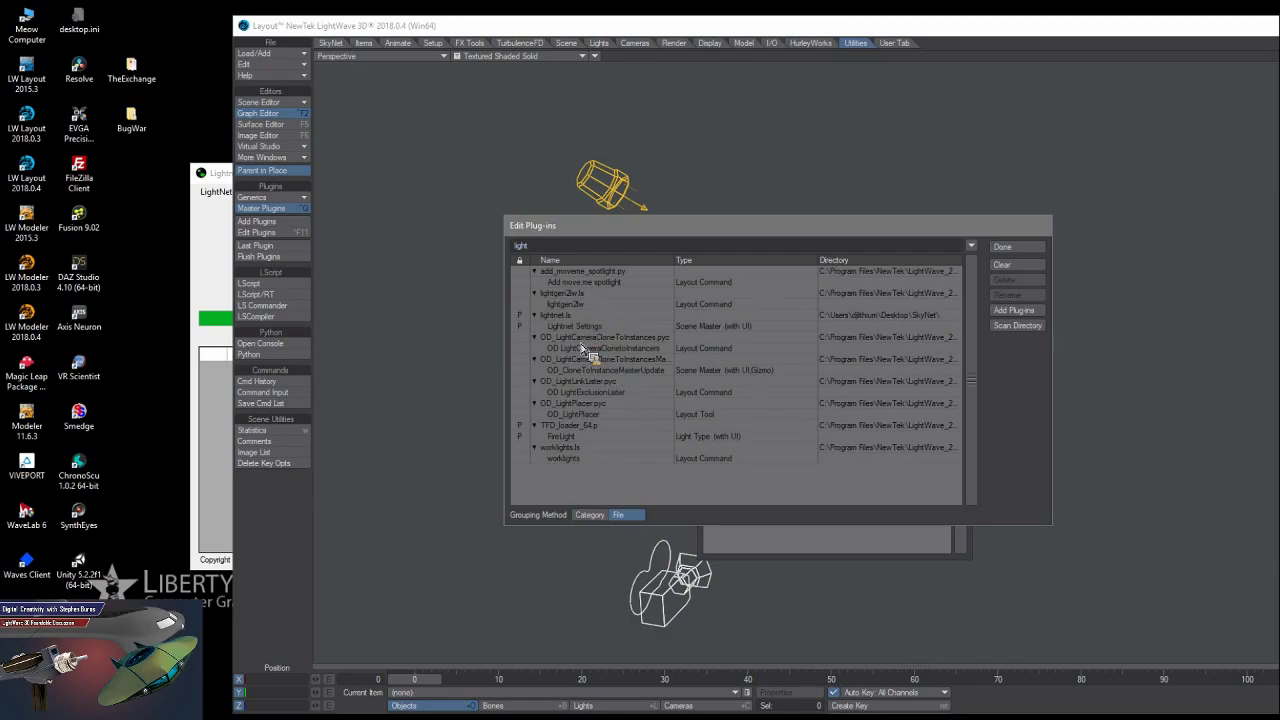
pyautogui.click(604, 330)
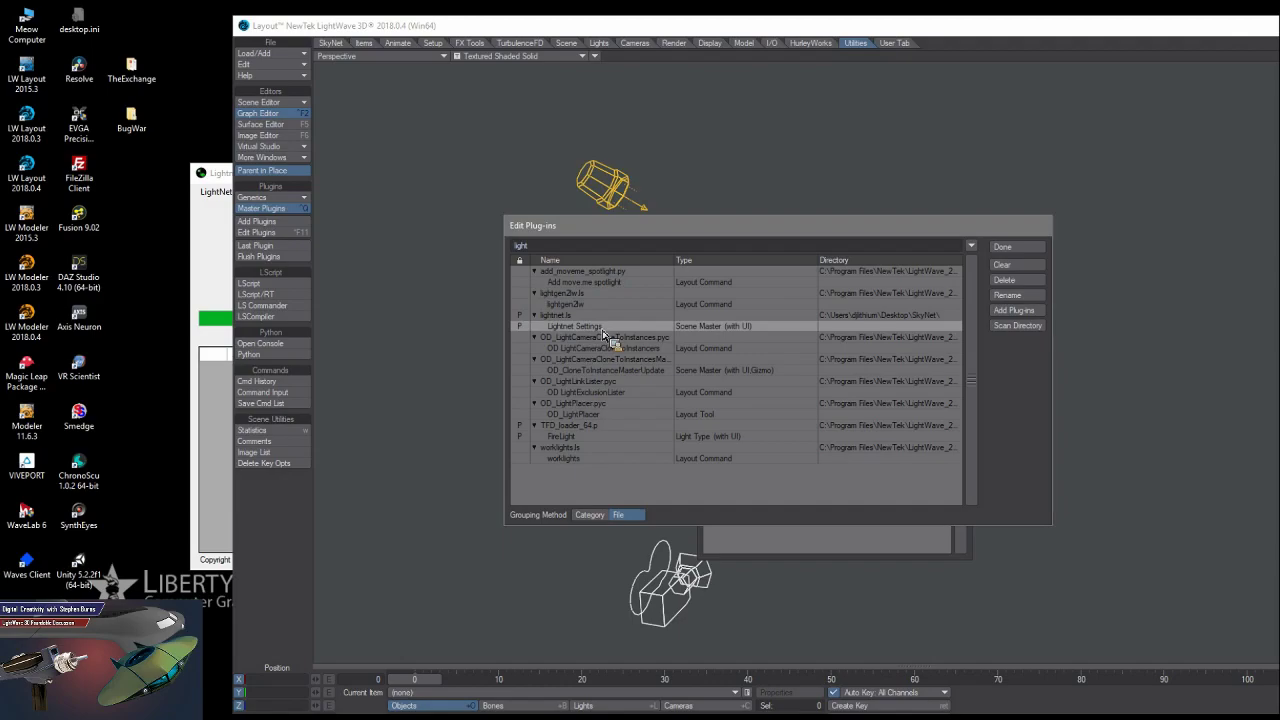
pyautogui.click(1020, 247)
# Close Layout and relaunch LightWave Layout 2018.0.4 from the desktop.
pyautogui.doubleClick(1232, 27)
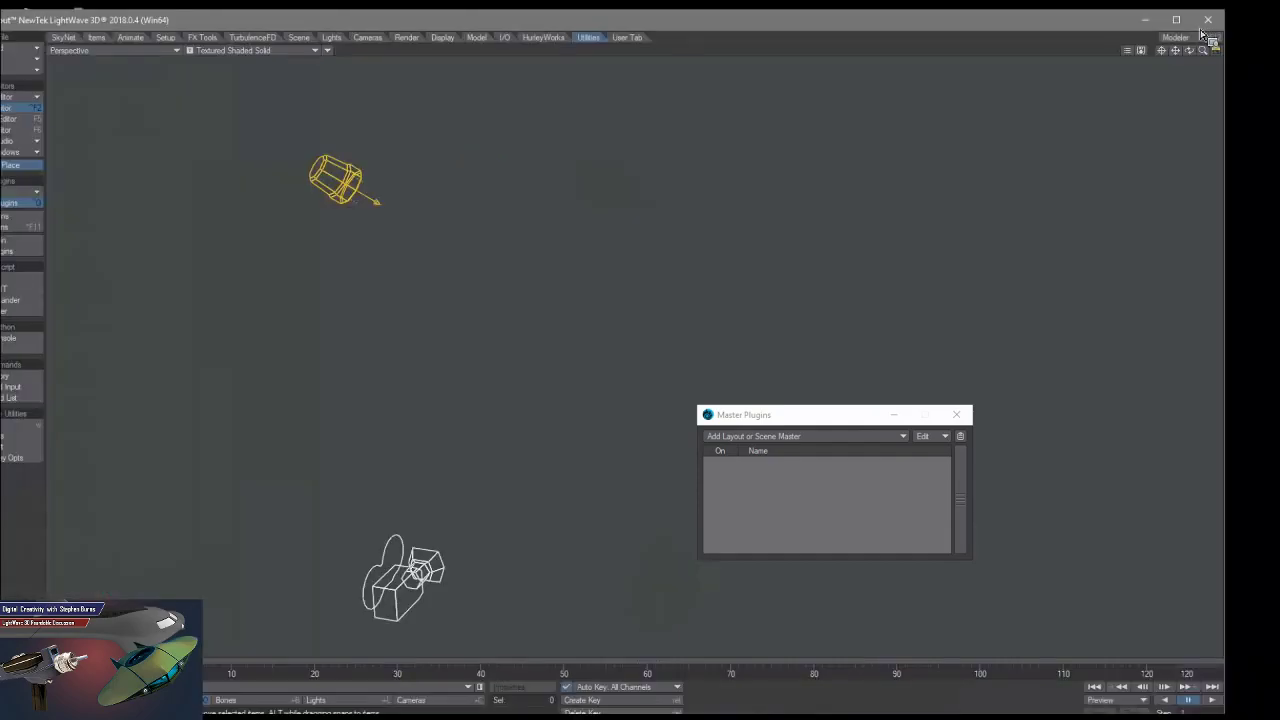
pyautogui.click(1208, 14)
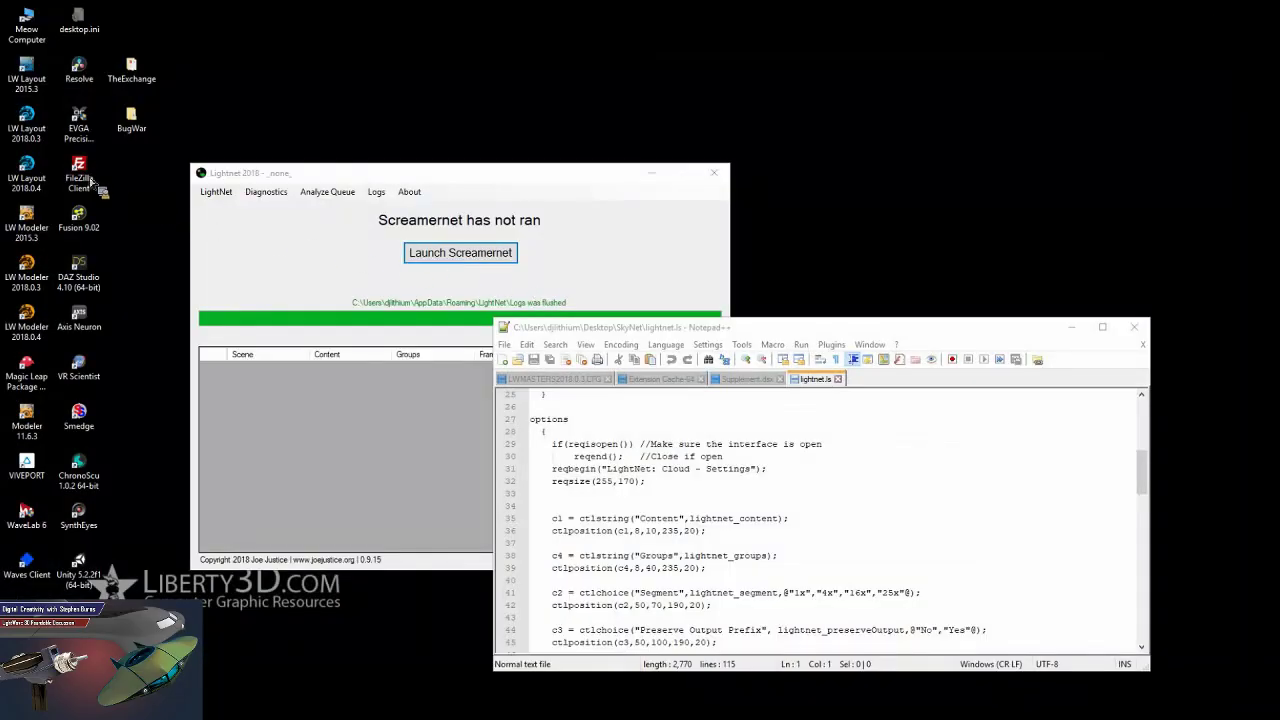
pyautogui.doubleClick(33, 165)
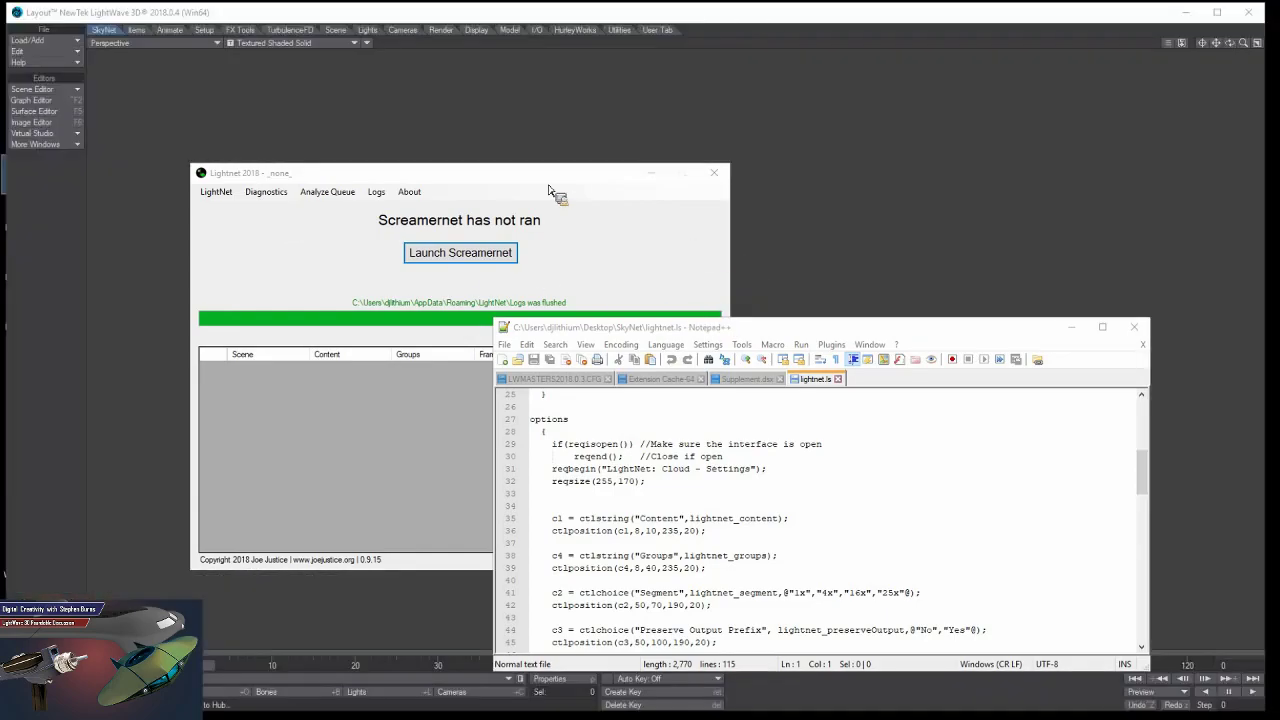
# Try to activate the last used plug-in interface in the relaunched Layout.
pyautogui.click(45, 52)
pyautogui.moveTo(80, 210)
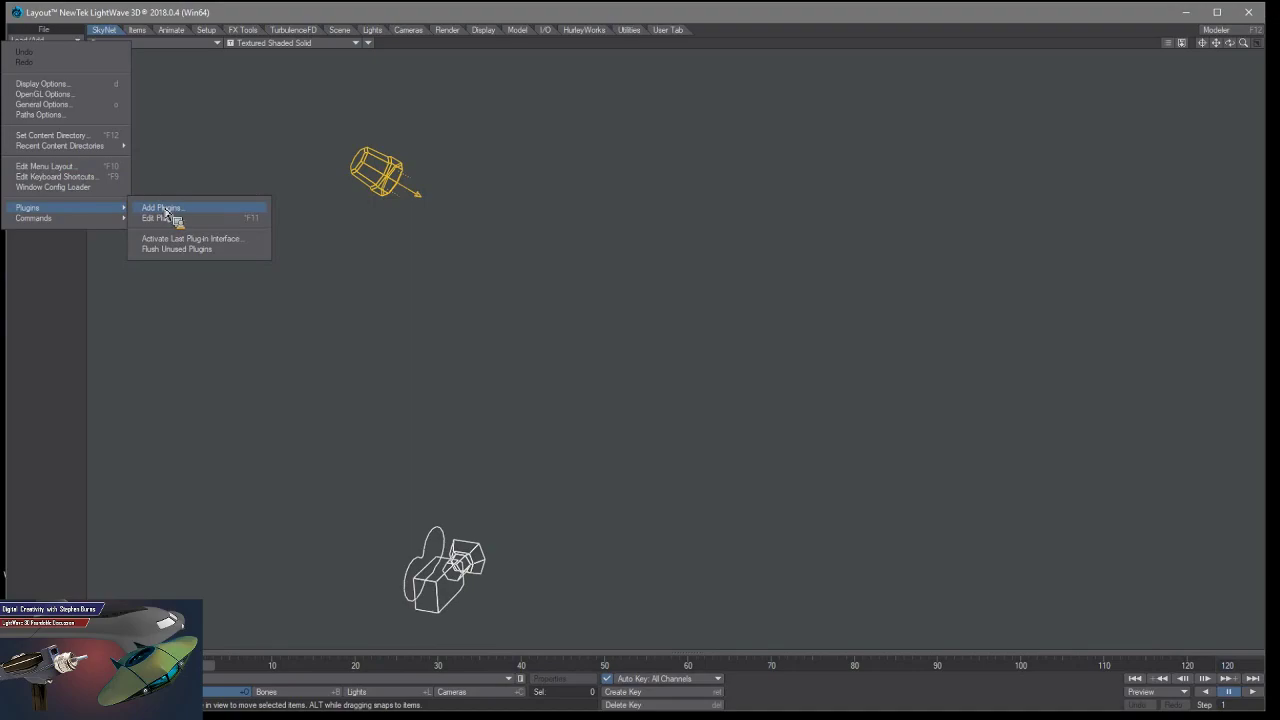
pyautogui.click(240, 249)
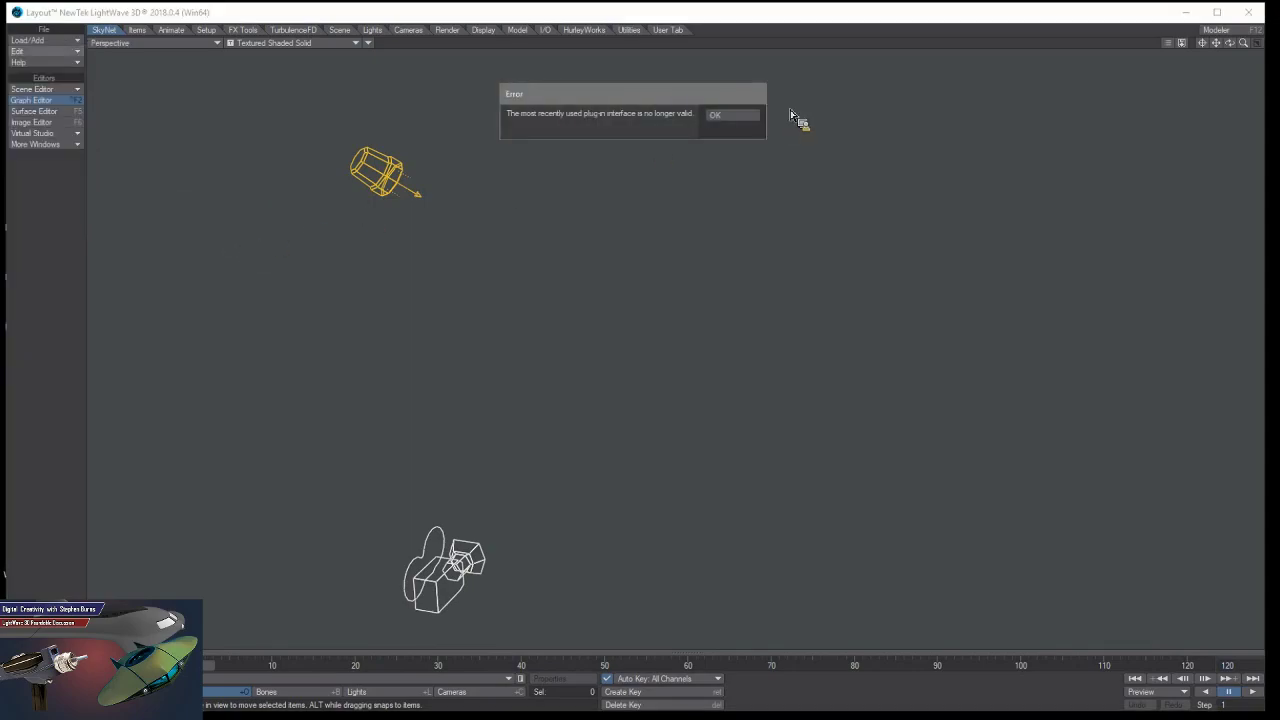
pyautogui.click(749, 119)
# Open the menu layout editor, filter the commands by "light", and look through the matches for a Lightnet entry.
pyautogui.click(48, 51)
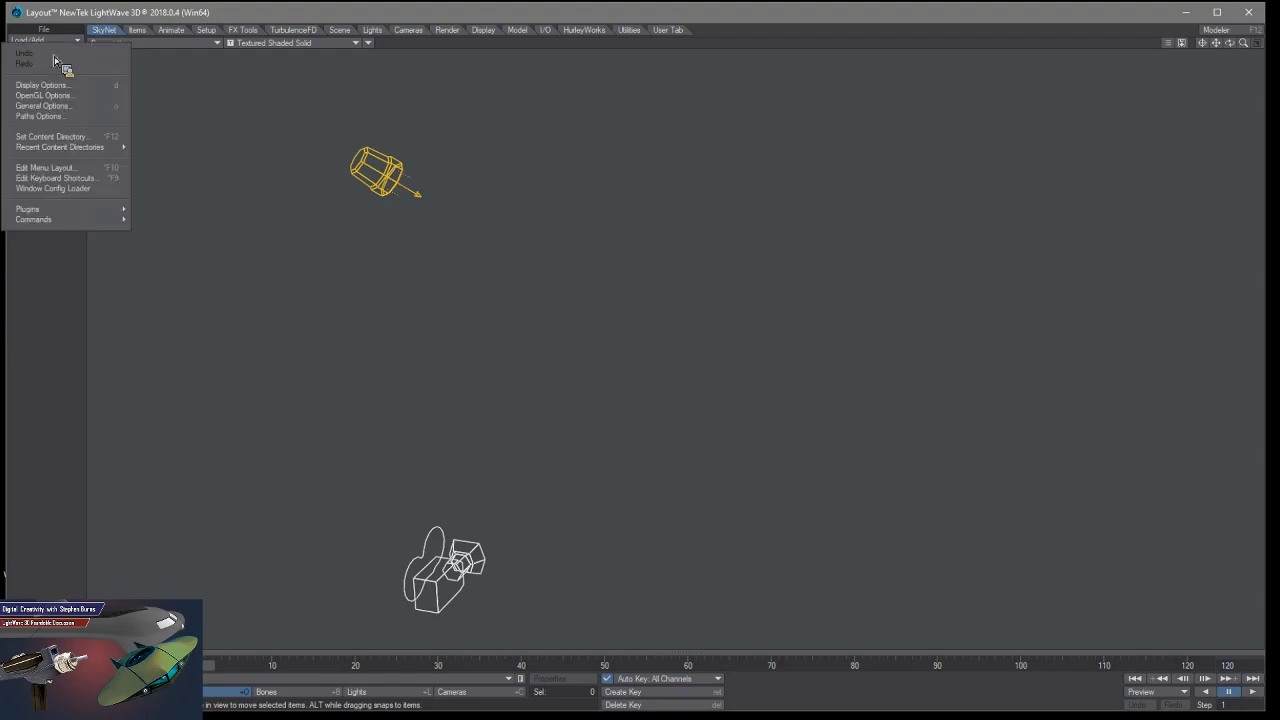
pyautogui.click(72, 170)
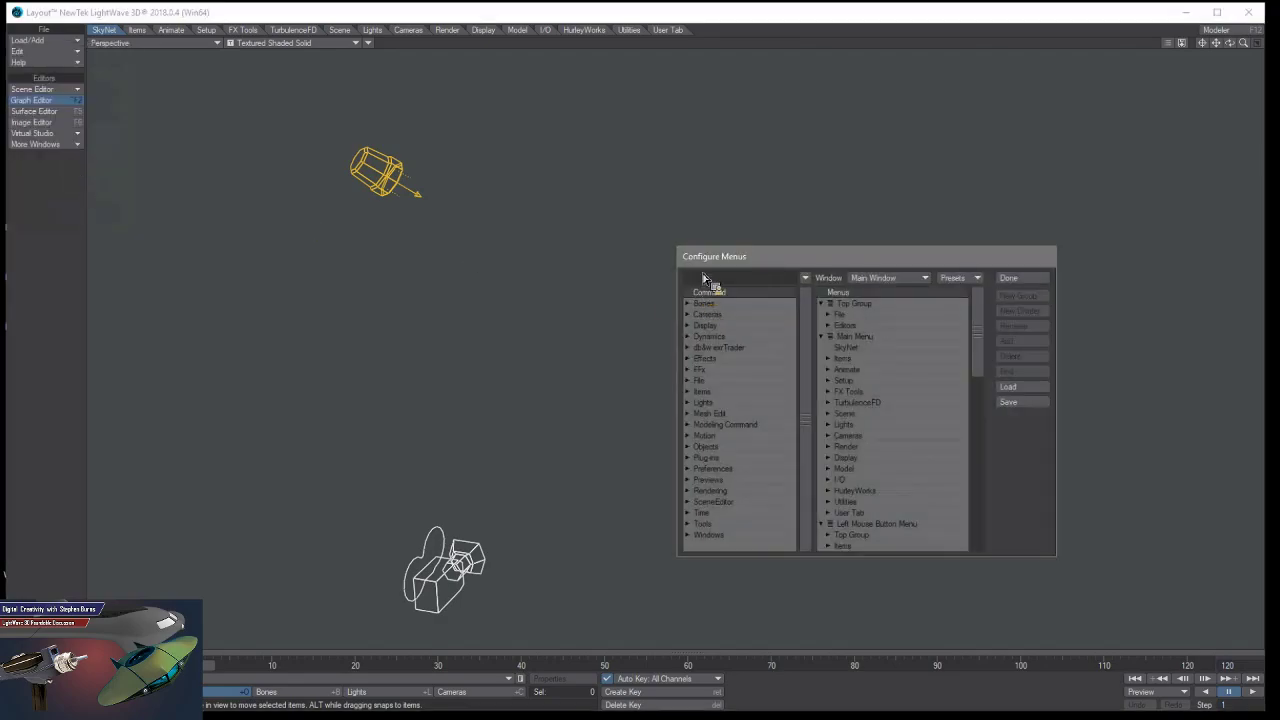
pyautogui.write('light')
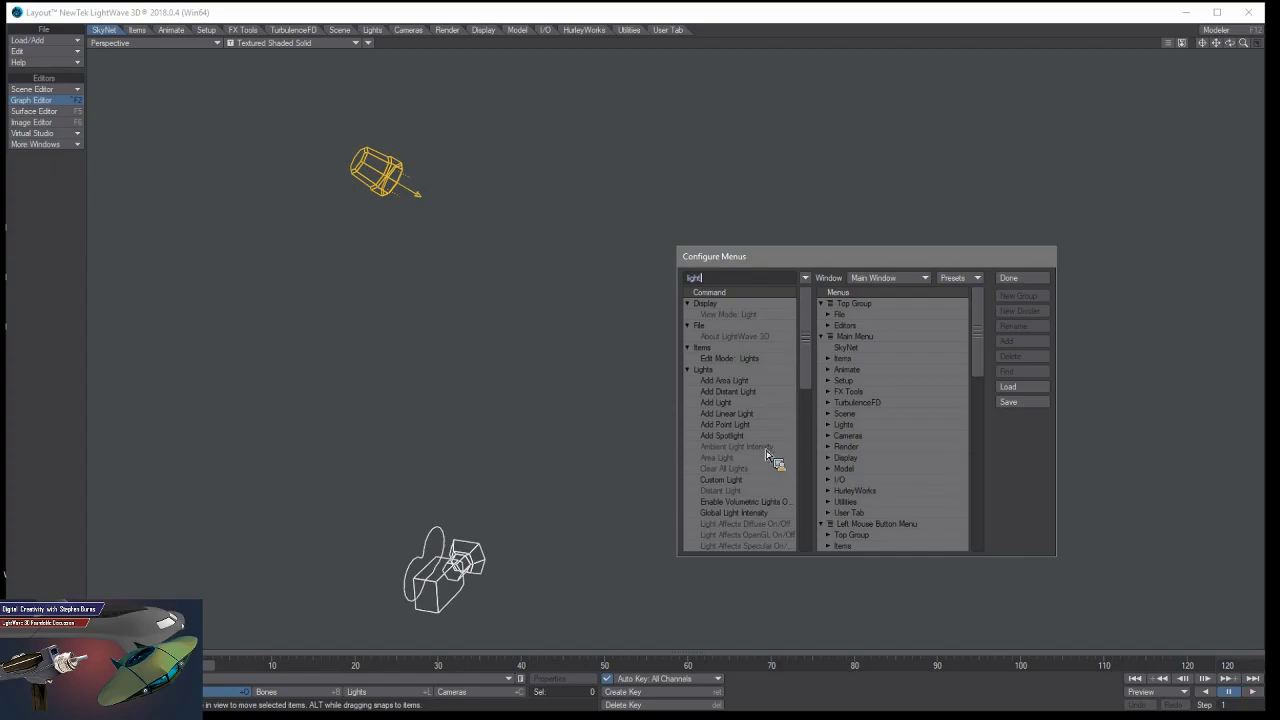
pyautogui.scroll(-5, 768, 450)
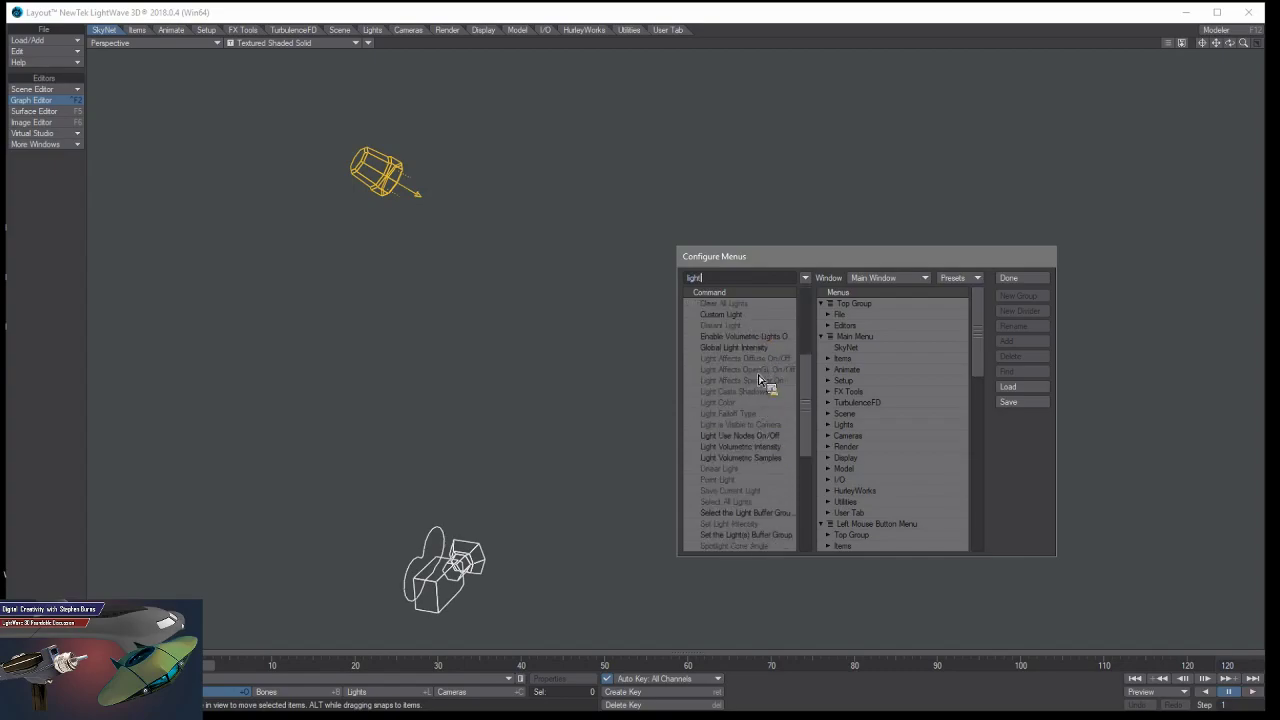
pyautogui.scroll(1, 808, 395)
pyautogui.moveTo(808, 392); pyautogui.dragTo(820, 521)
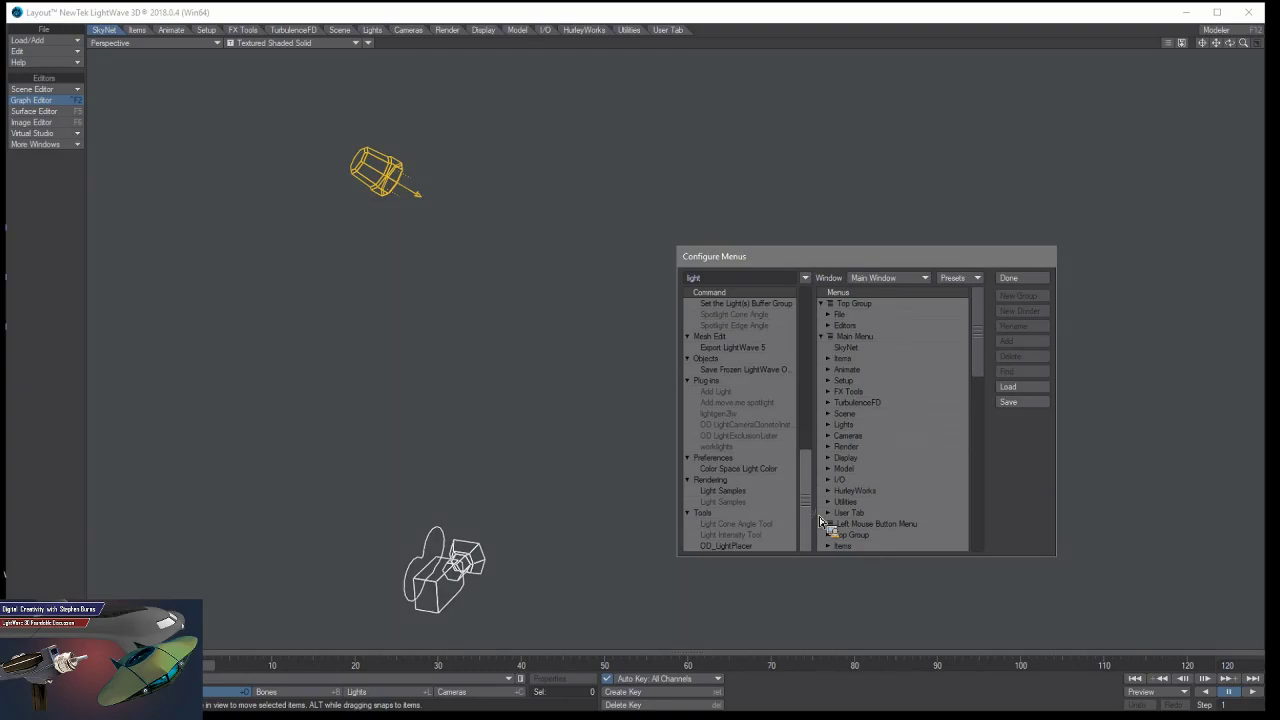
# Filter the Configure Menus commands by "sett" to look for Lightnet Settings, and clear the filter.
pyautogui.moveTo(820, 521); pyautogui.dragTo(528, 270)
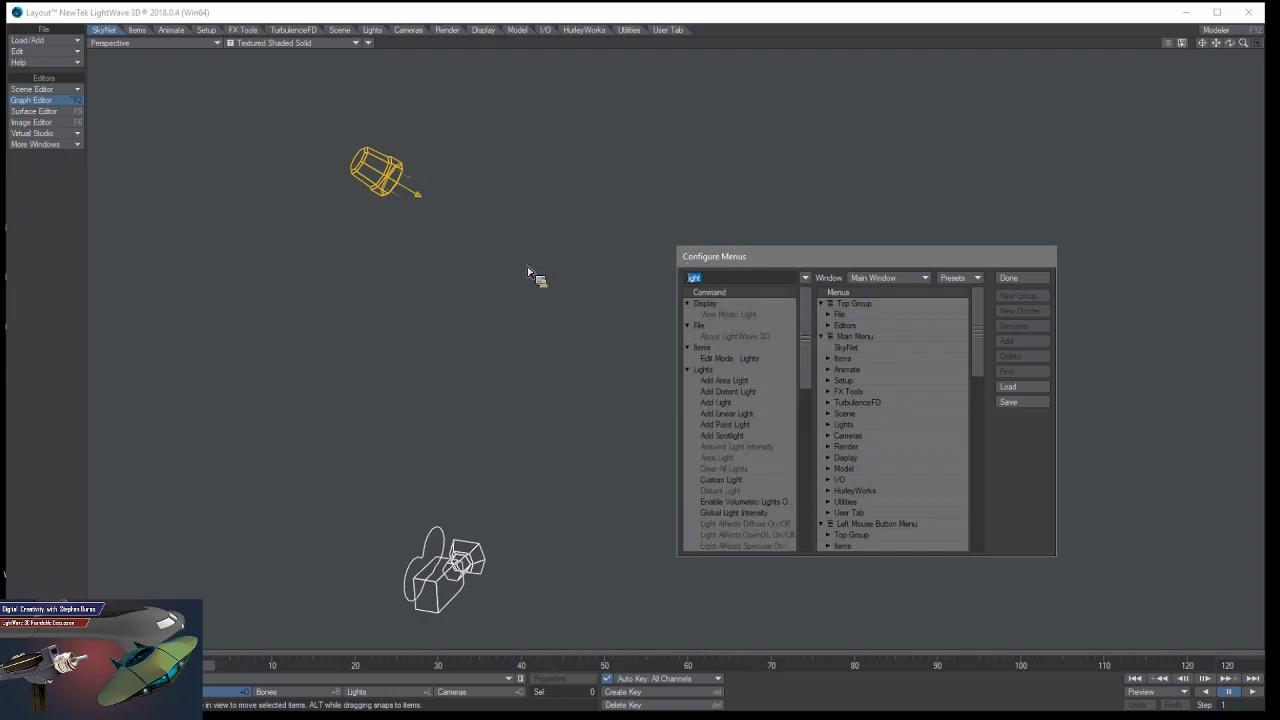
pyautogui.write('seen')
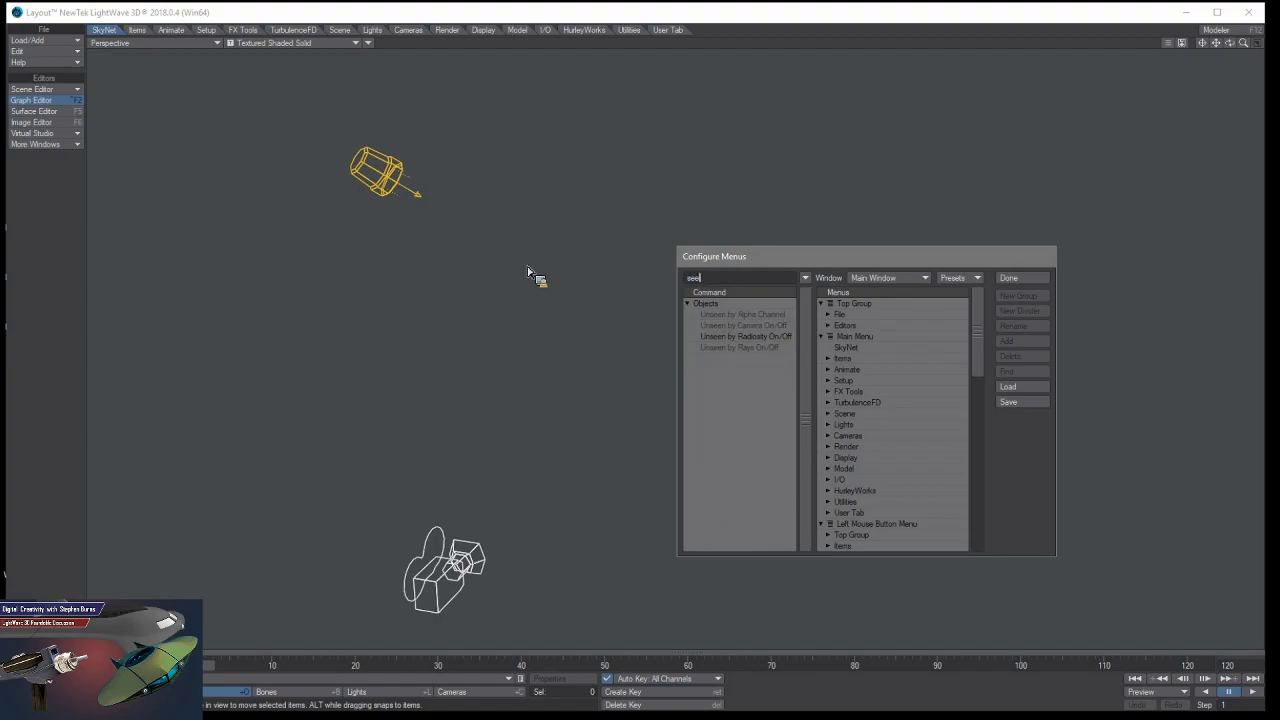
pyautogui.press('BackSpace')
pyautogui.write('tt')
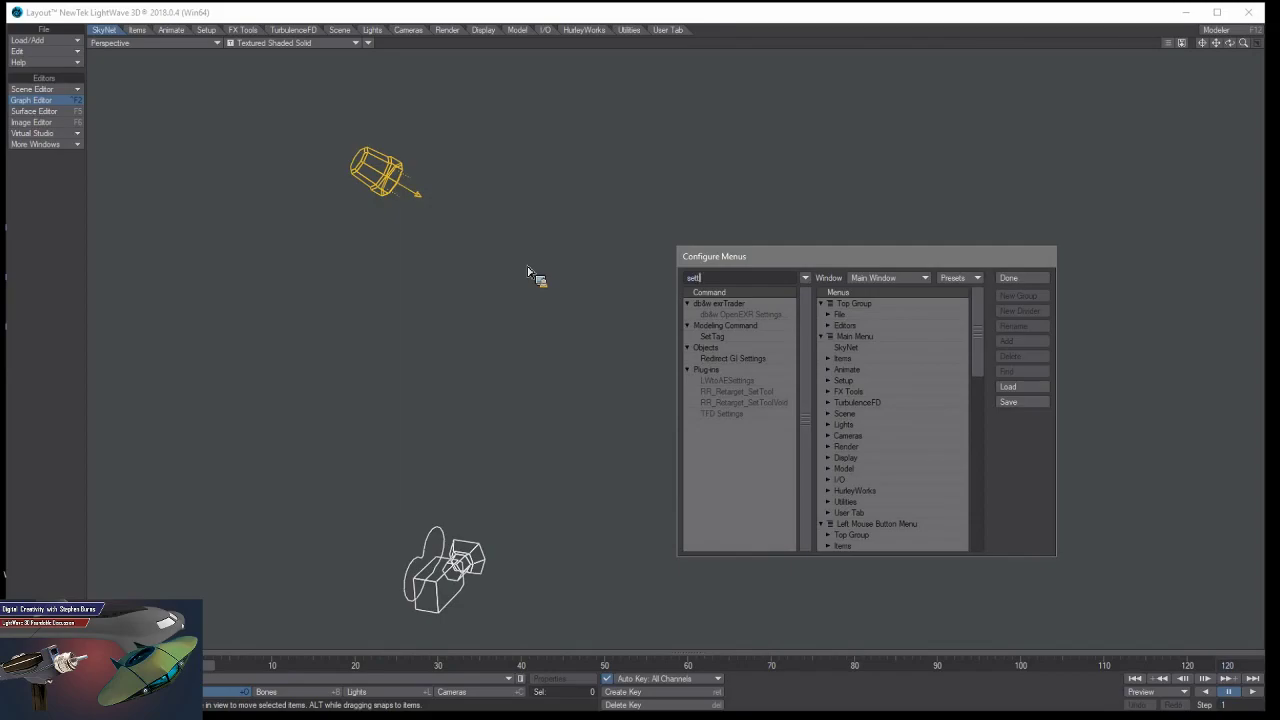
pyautogui.press('BackSpace')
pyautogui.press('BackSpace')
pyautogui.press('BackSpace')
pyautogui.press('BackSpace')
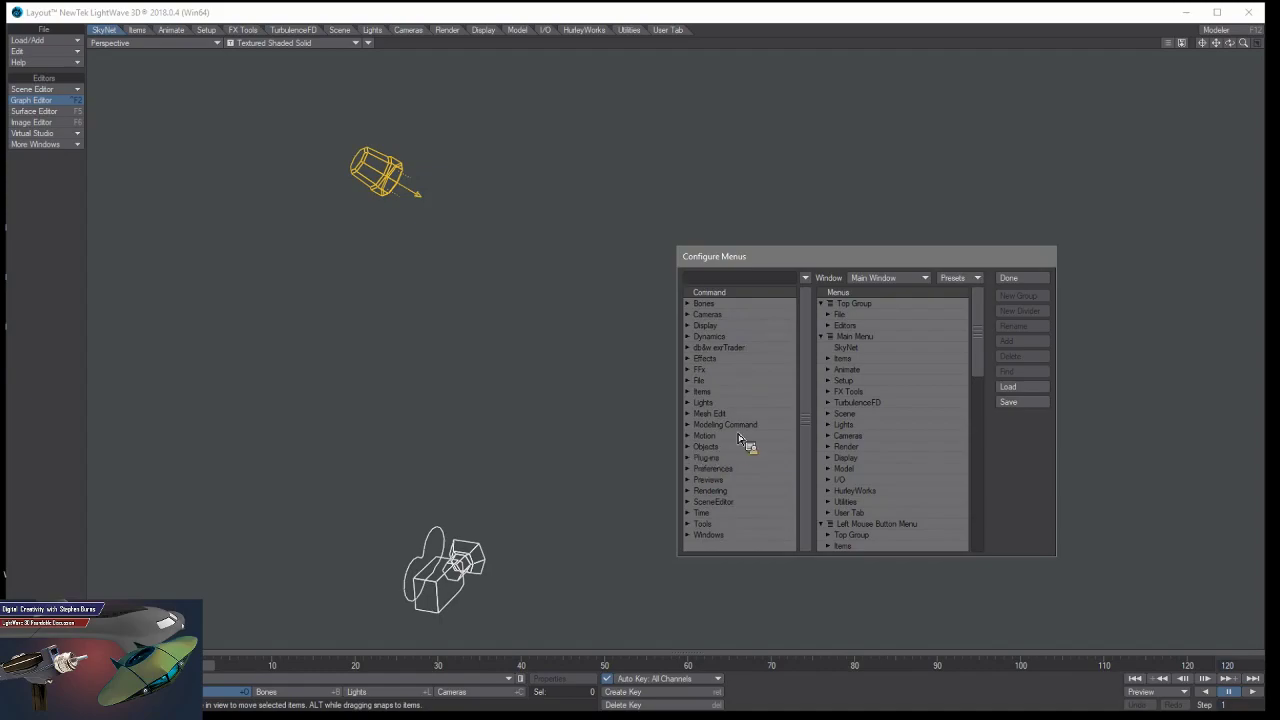
# Expand the Plug-ins command group, move the Configure Menus window clear, and examine the Activate Master and Activate Unique Master commands.
pyautogui.click(698, 459)
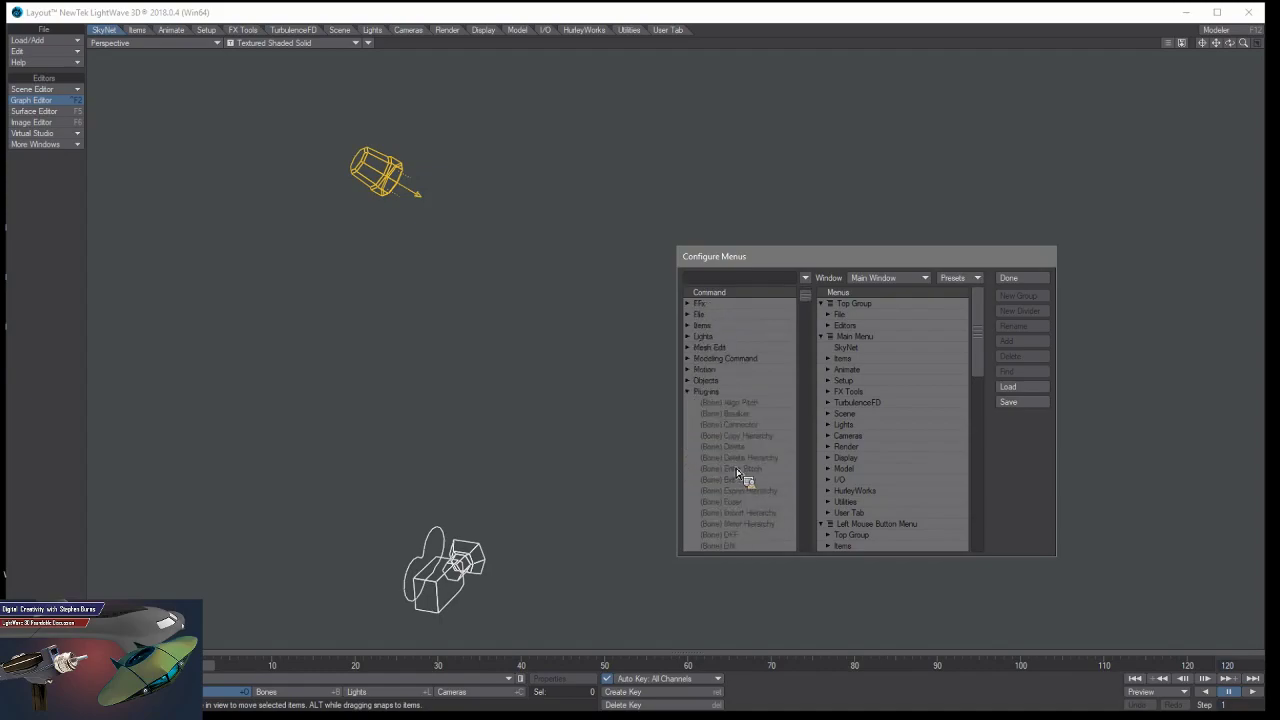
pyautogui.scroll(-10, 740, 465)
pyautogui.scroll(-3, 736, 458)
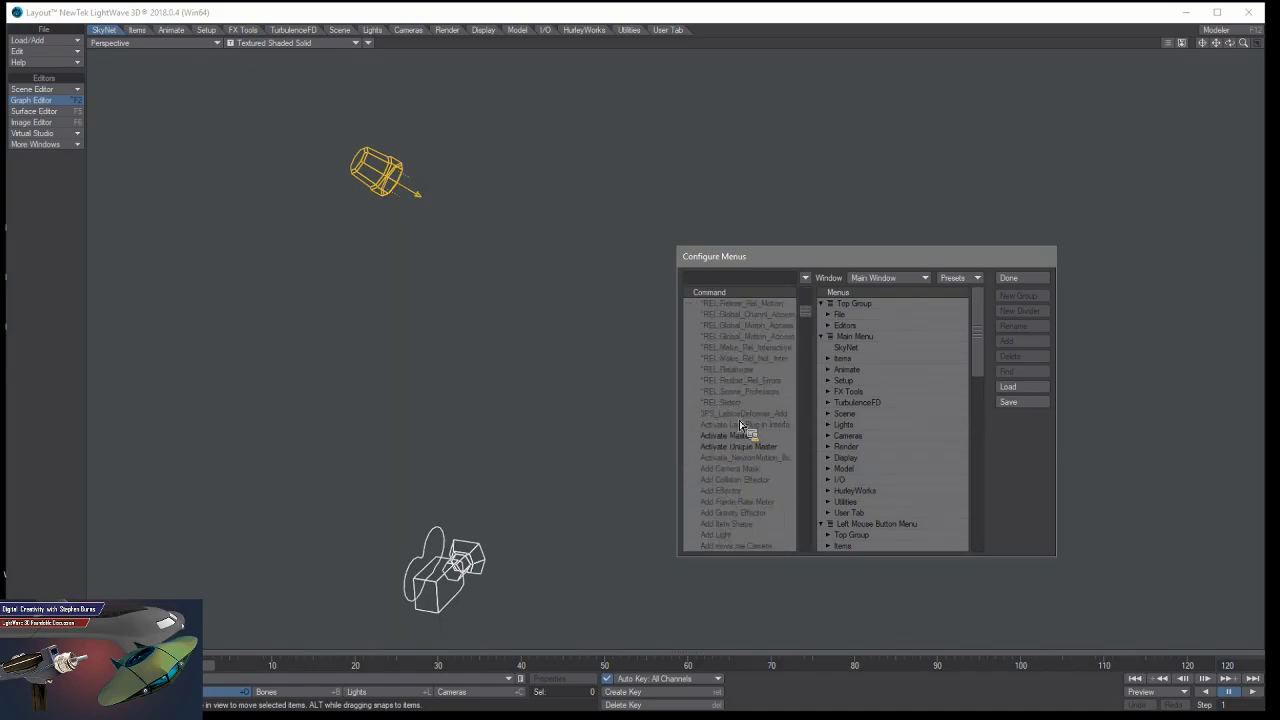
pyautogui.moveTo(780, 264); pyautogui.dragTo(605, 260)
pyautogui.scroll(-2, 570, 465)
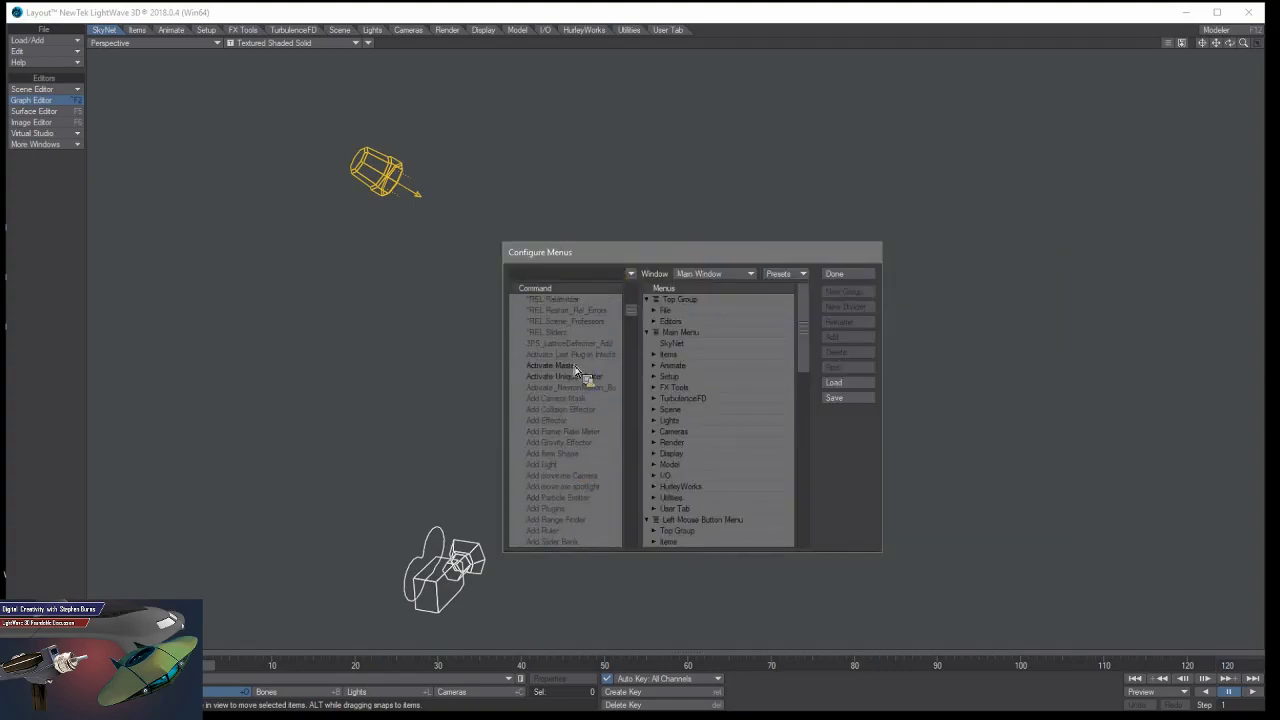
pyautogui.click(580, 366)
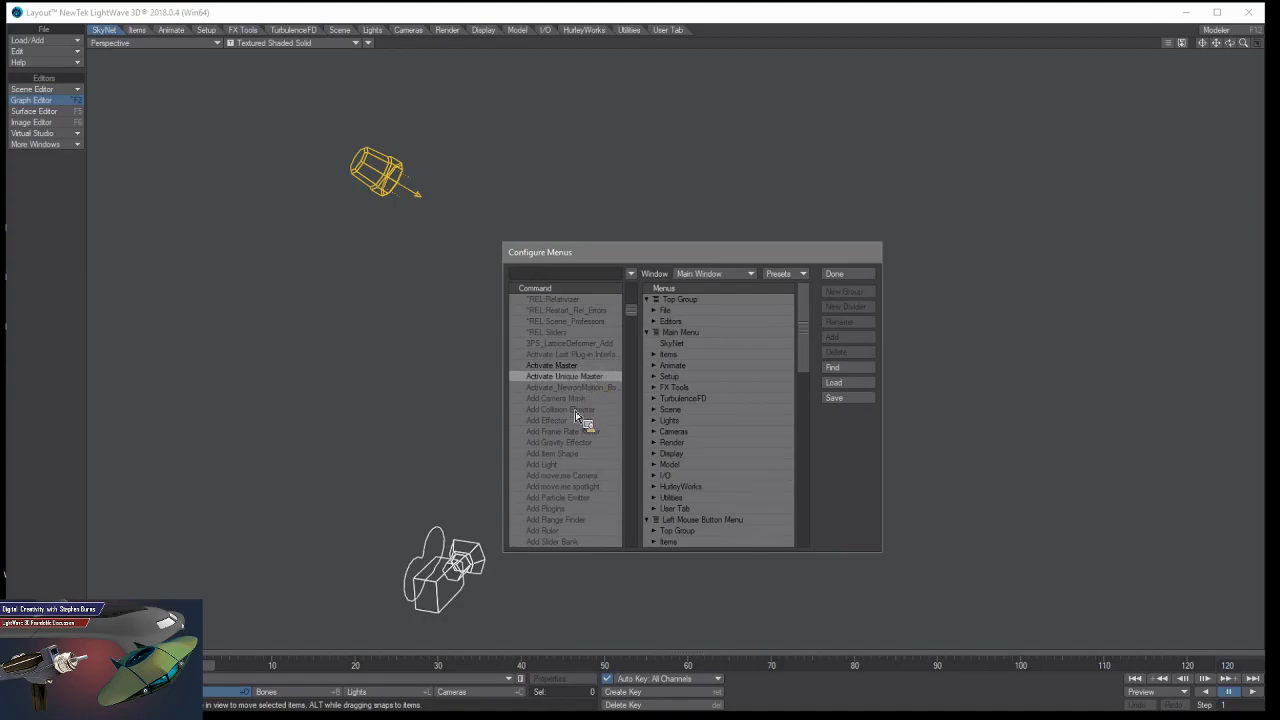
# Look through the rest of the Plug-ins commands for a Lightnet entry and close Configure Menus.
pyautogui.scroll(-4, 577, 417)
pyautogui.scroll(-8, 577, 417)
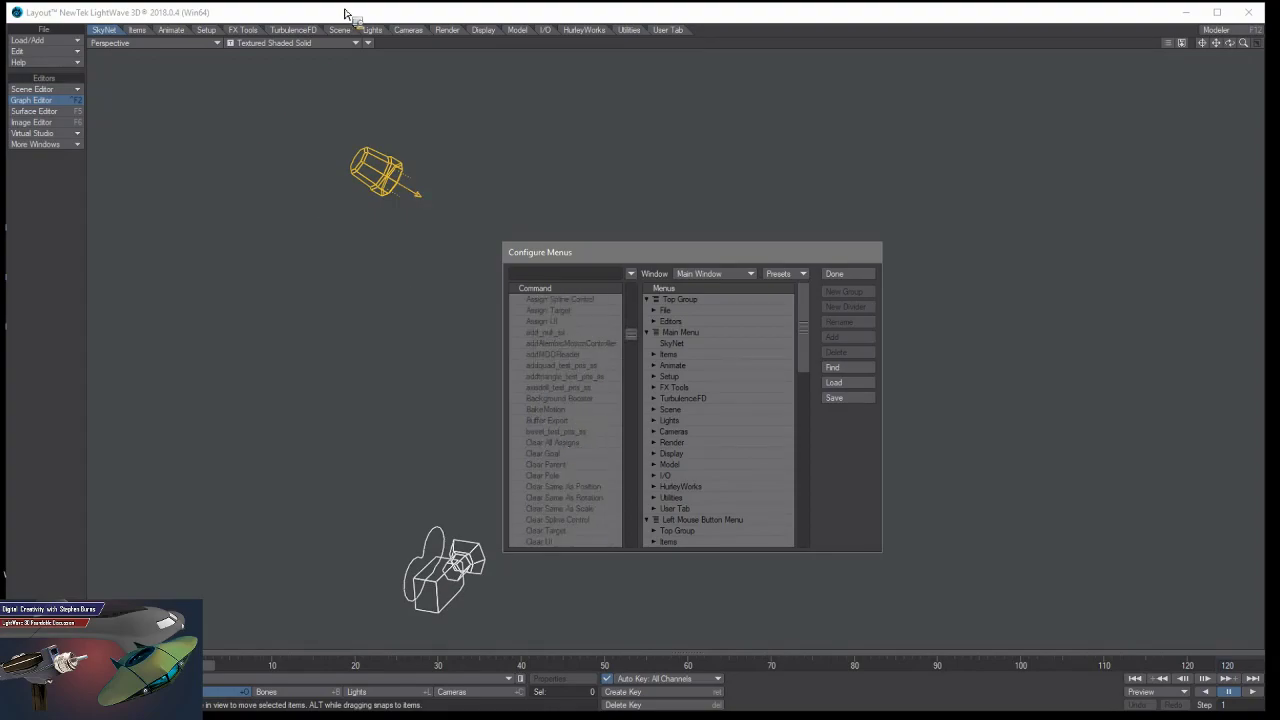
pyautogui.scroll(-7, 571, 423)
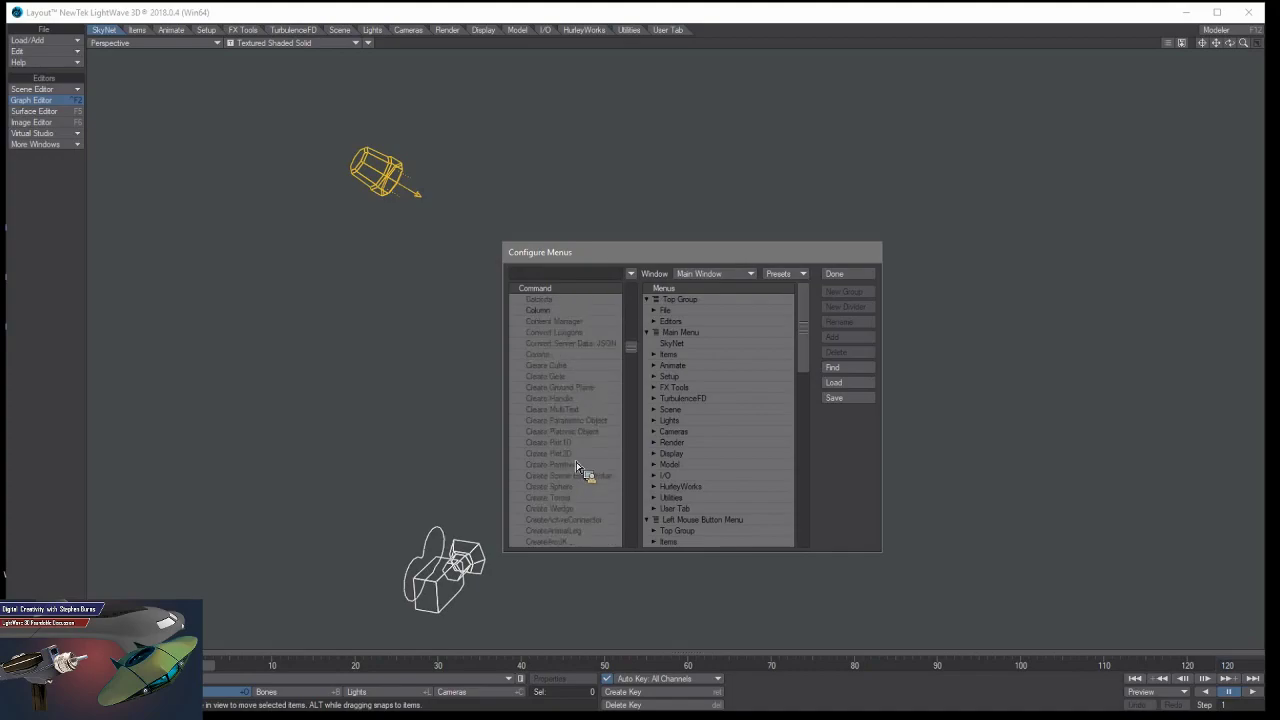
pyautogui.scroll(-10, 577, 466)
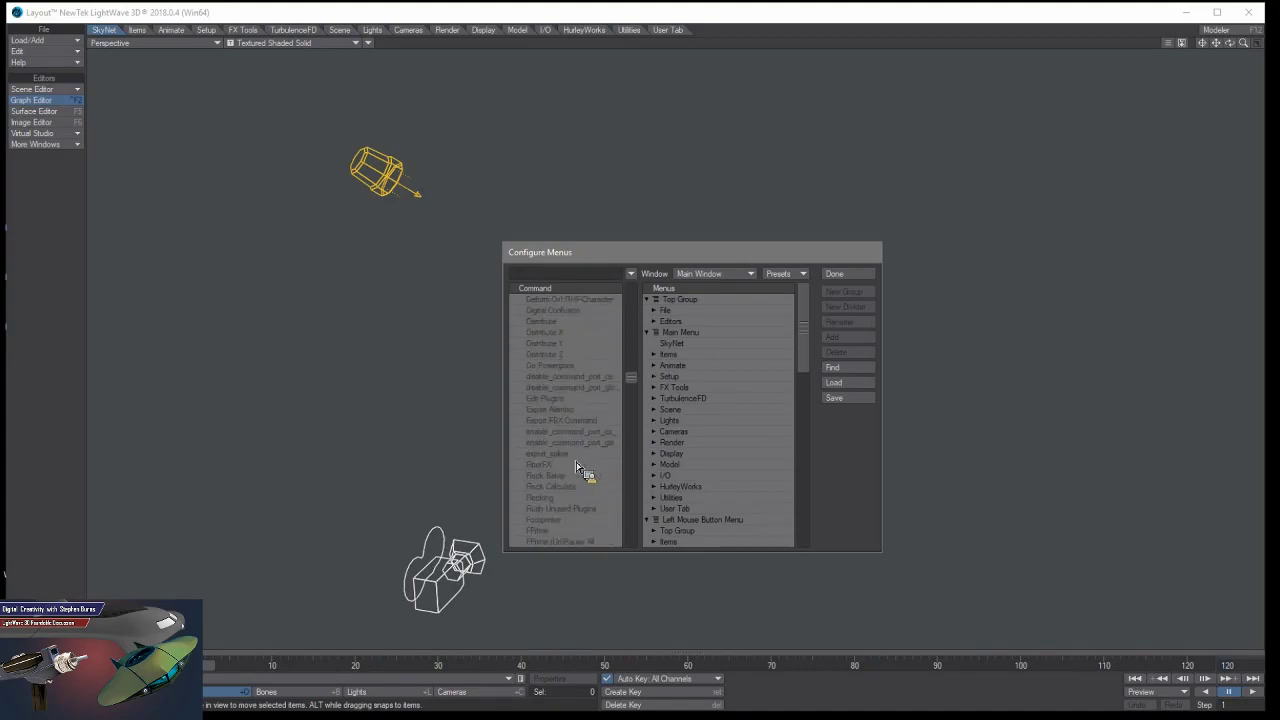
pyautogui.scroll(-15, 577, 466)
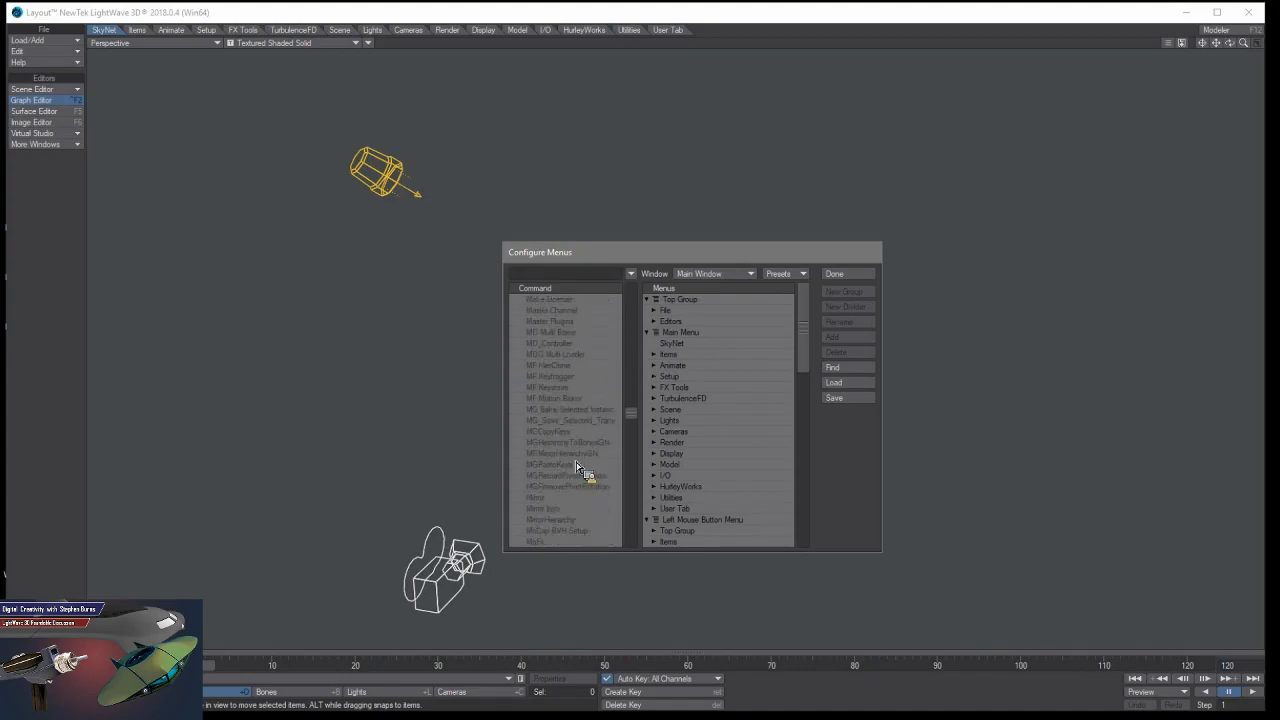
pyautogui.scroll(-12, 577, 466)
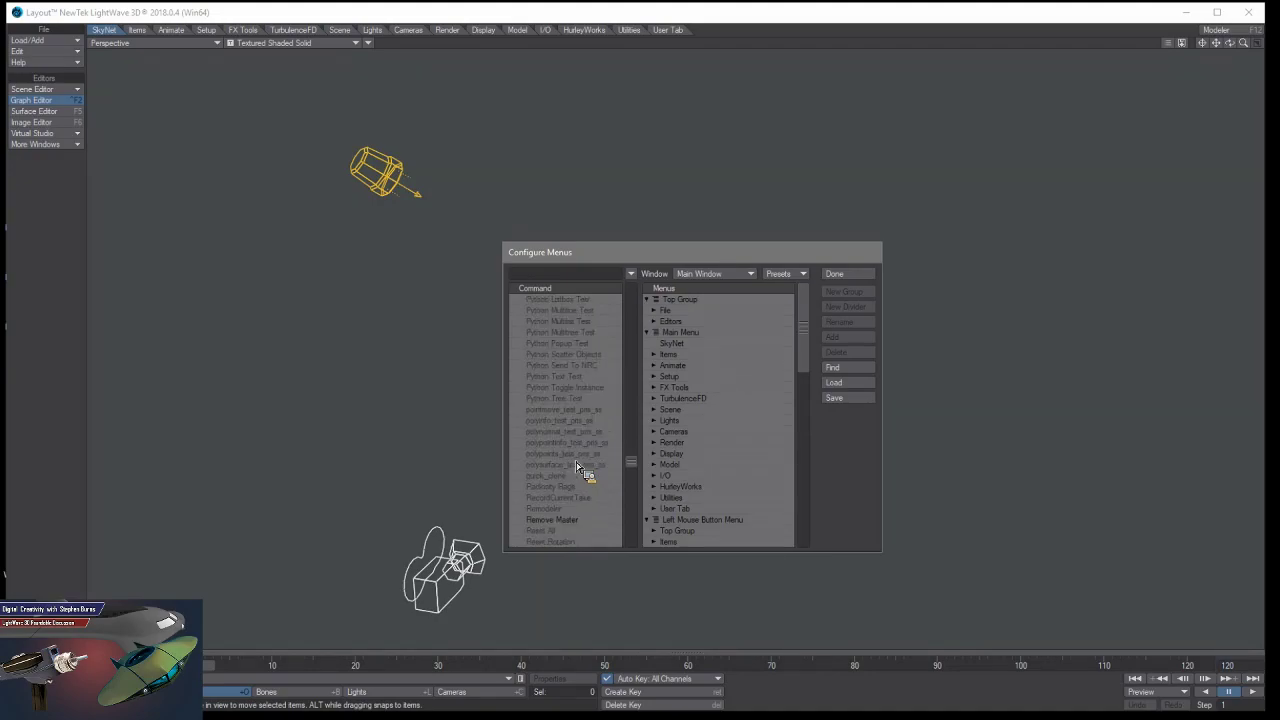
pyautogui.scroll(-7, 577, 466)
pyautogui.scroll(-6, 577, 466)
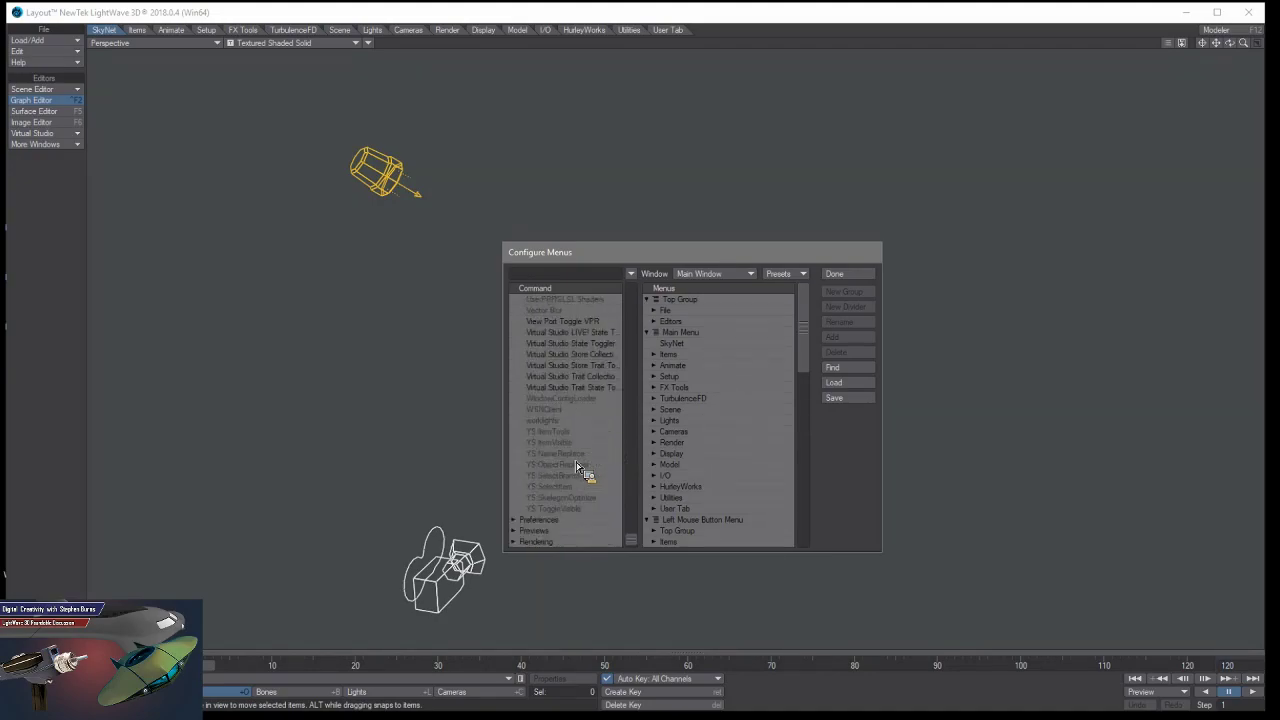
pyautogui.scroll(5, 577, 466)
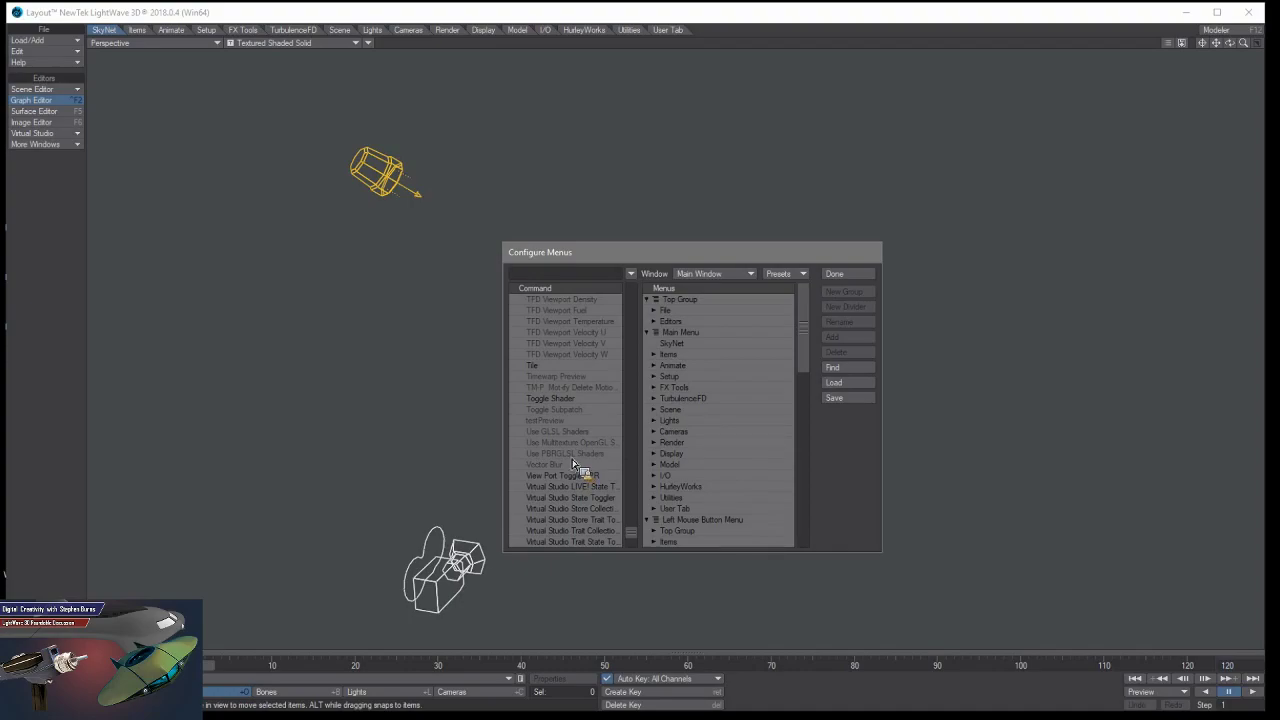
pyautogui.scroll(-6, 580, 467)
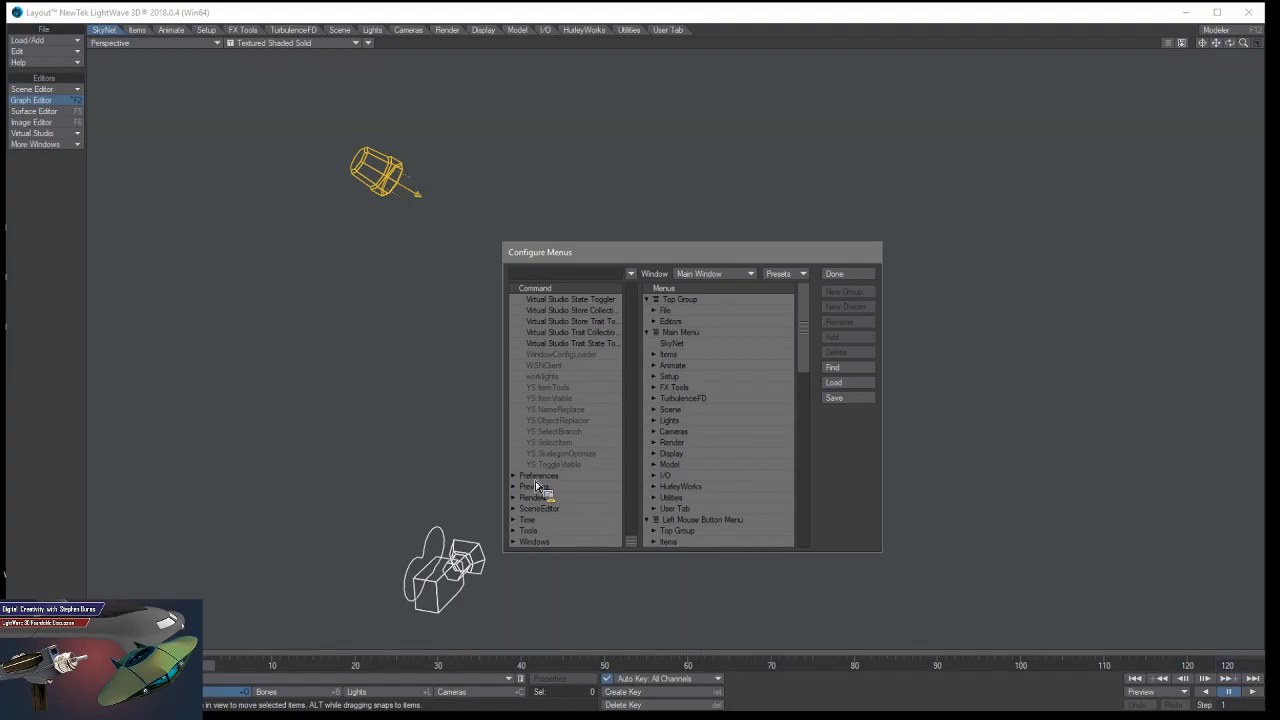
pyautogui.moveTo(536, 486); pyautogui.dragTo(799, 350)
pyautogui.click(849, 272)
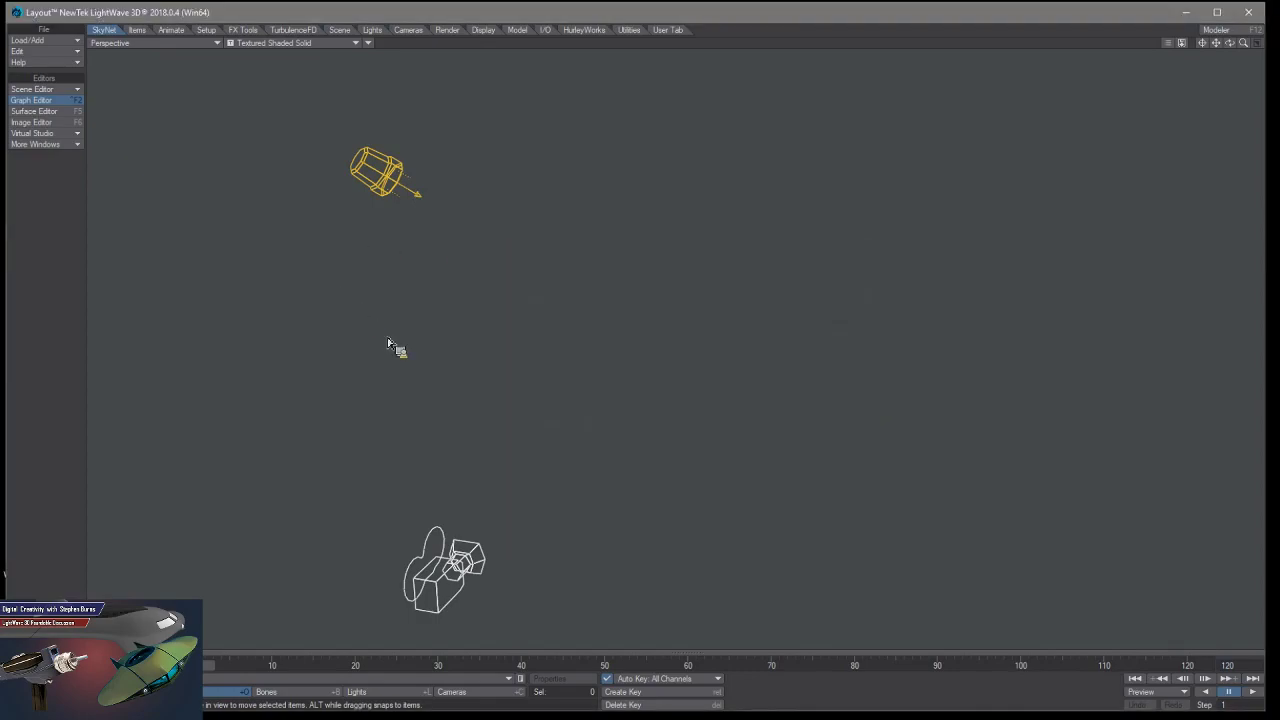
# Open the viewport's pop-up command menu, look through its groups including Top Group, and dismiss it.
pyautogui.keyDown('ctrl'); pyautogui.keyDown('shift'); pyautogui.click(441, 390); pyautogui.keyUp('shift'); pyautogui.keyUp('ctrl')
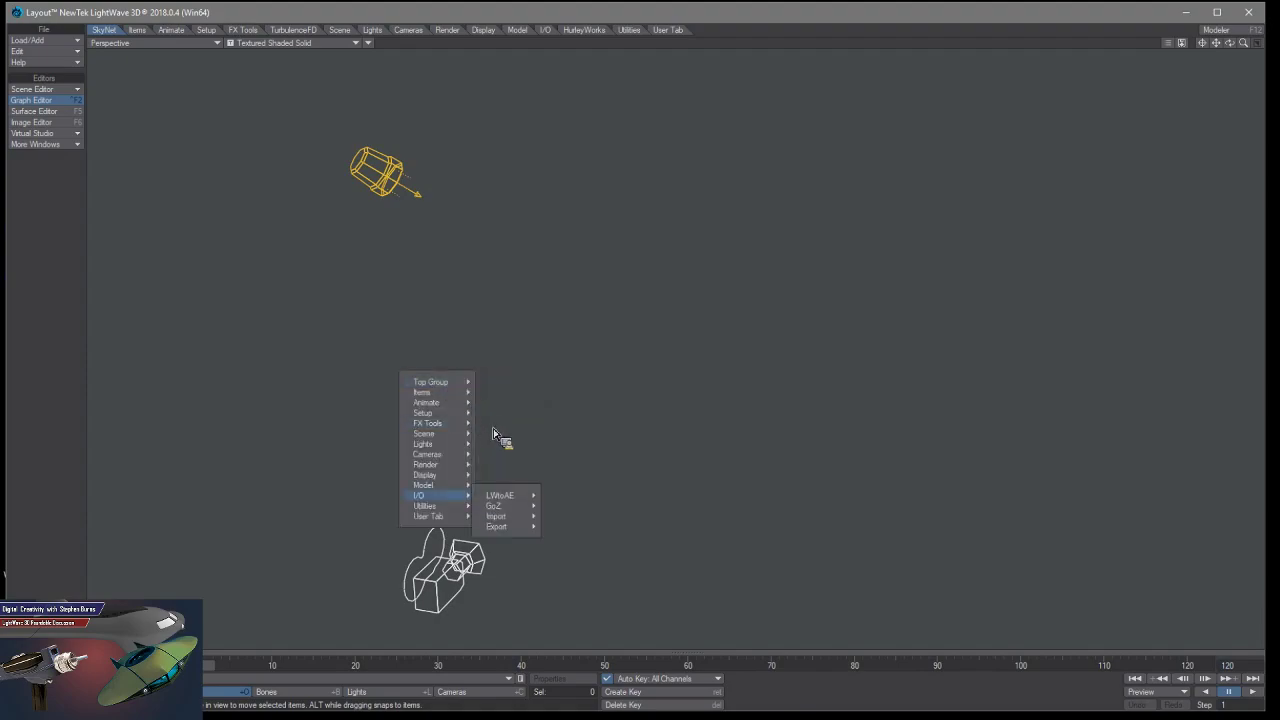
pyautogui.moveTo(429, 386)
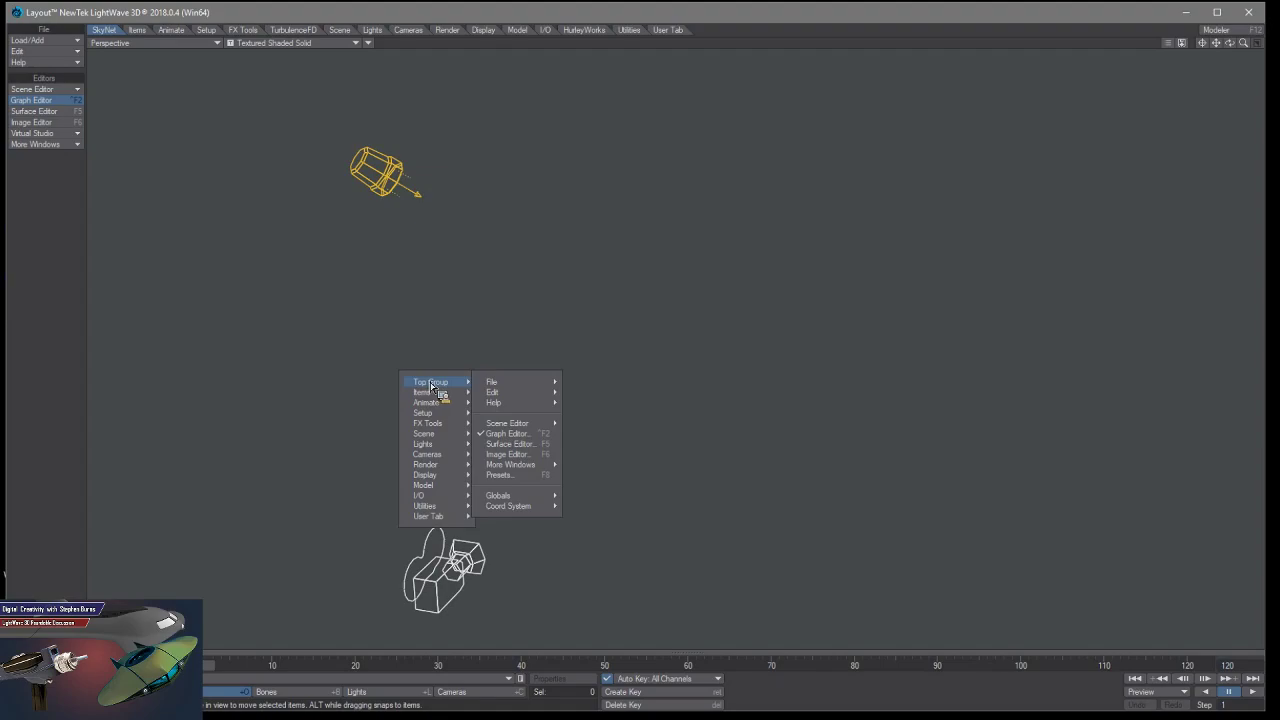
pyautogui.moveTo(494, 466)
pyautogui.click(160, 60)
# Switch the viewport to the Schematic view and look through the other available view types.
pyautogui.click(157, 43)
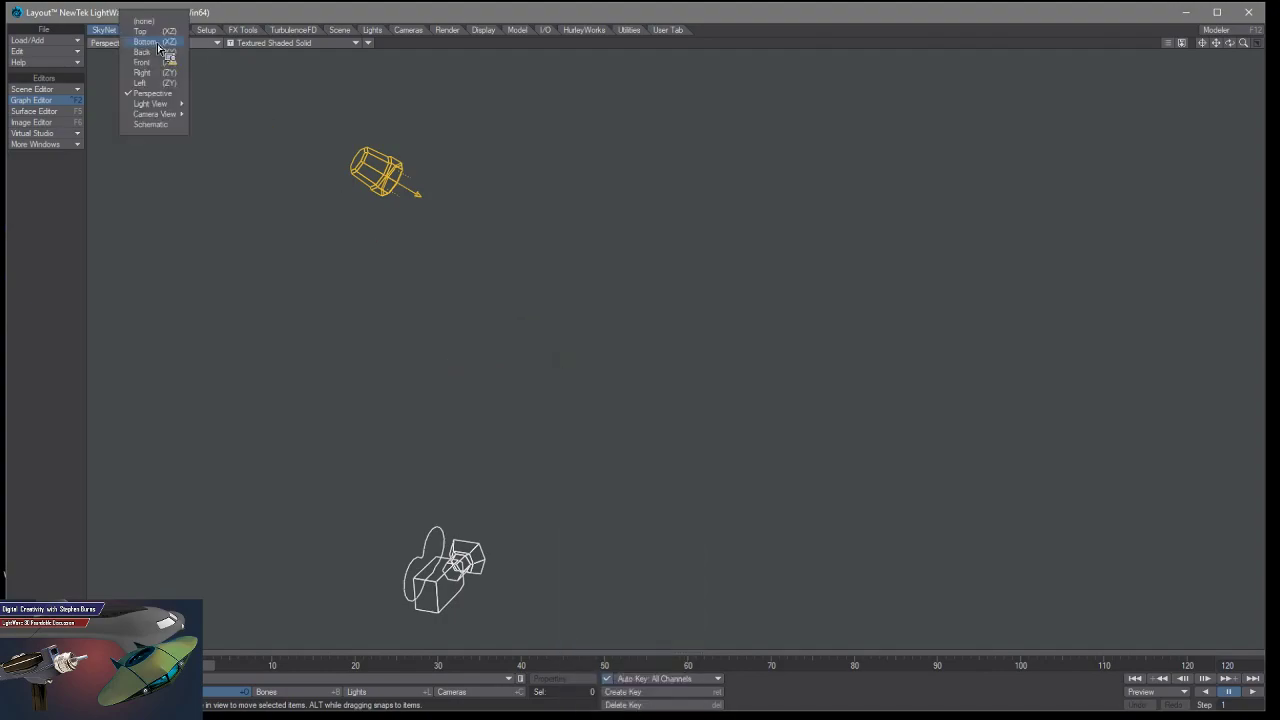
pyautogui.click(151, 124)
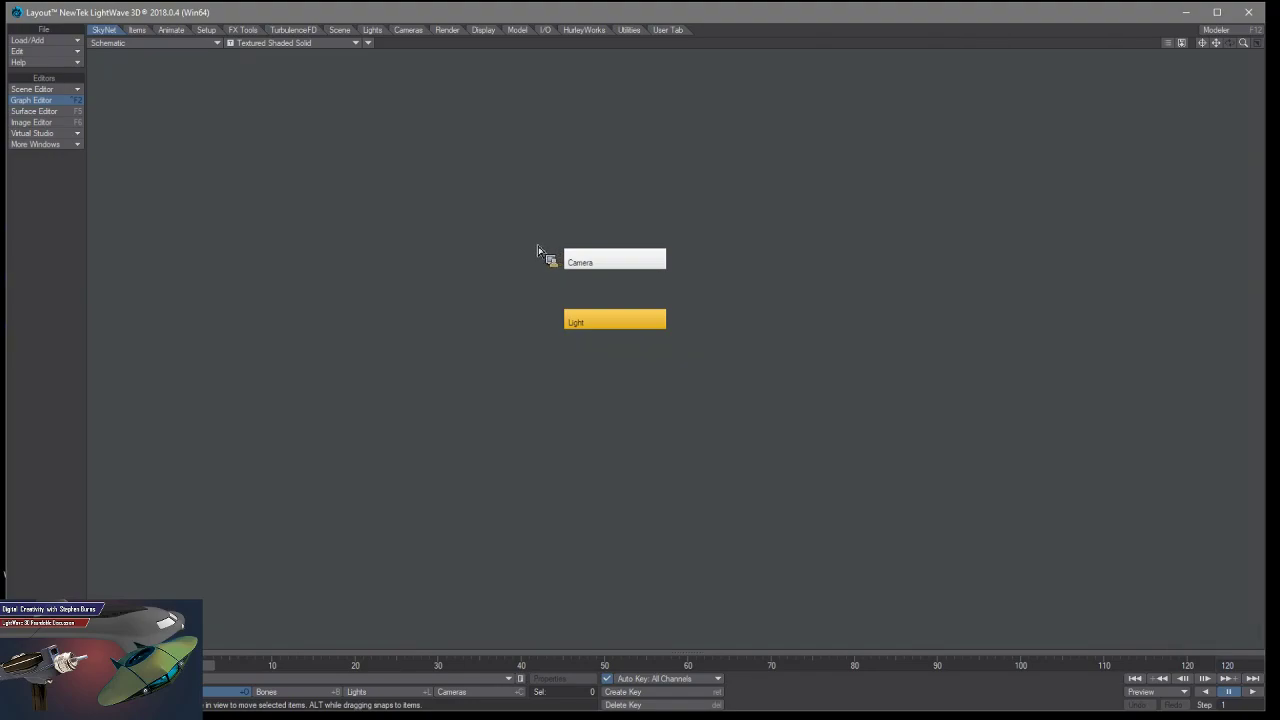
pyautogui.click(205, 43)
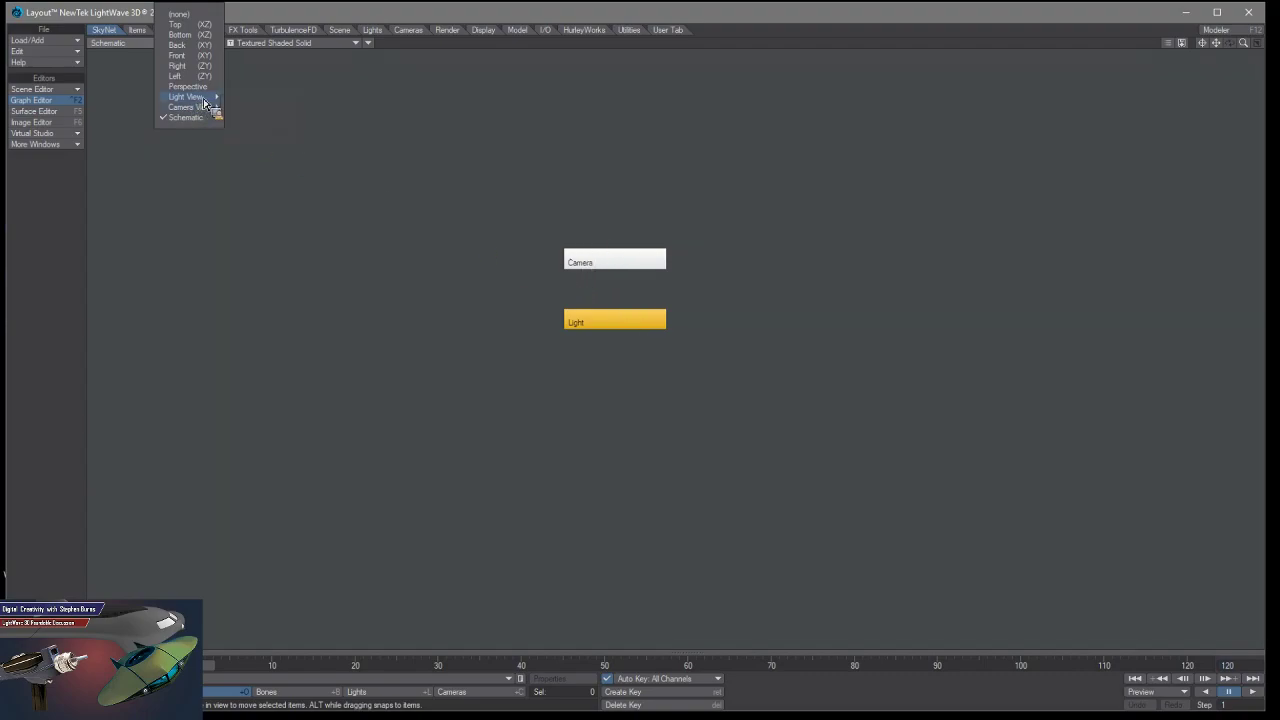
pyautogui.click(18, 318)
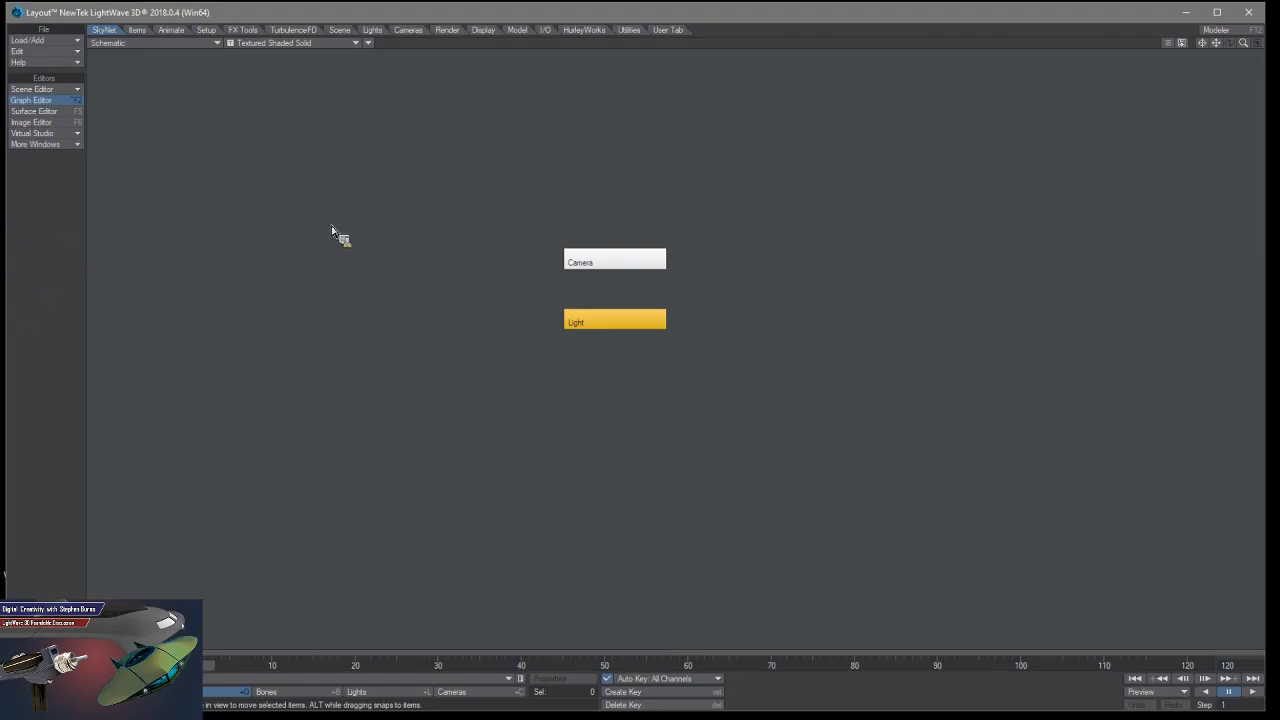
# Maximize the Layout window and add Lightnet Settings as a master plugin in the Master Plugins window.
pyautogui.doubleClick(601, 19)
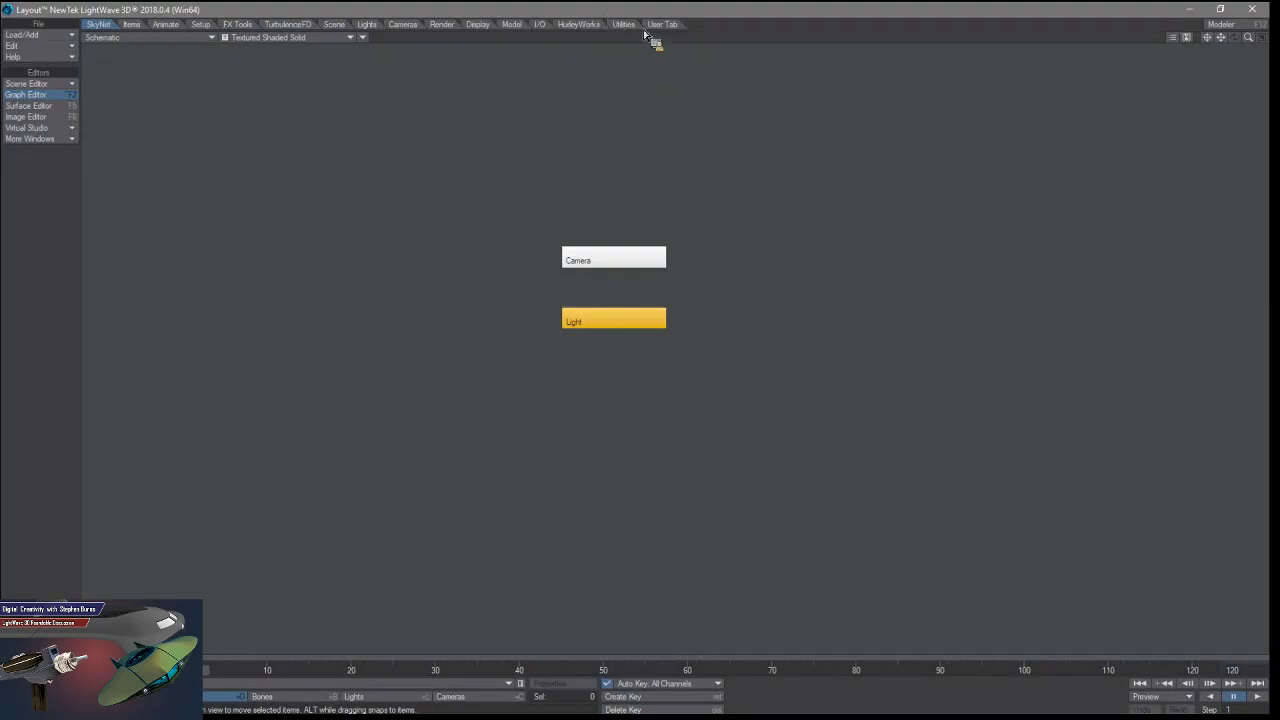
pyautogui.click(630, 25)
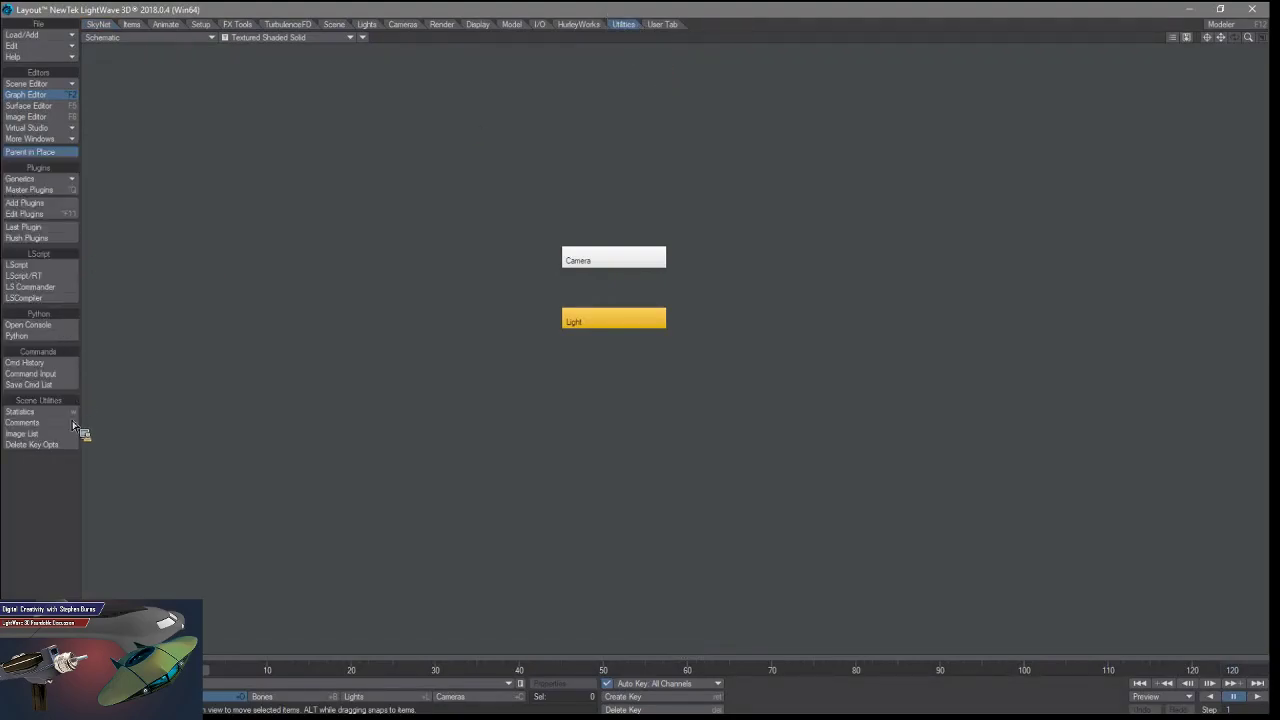
pyautogui.click(40, 190)
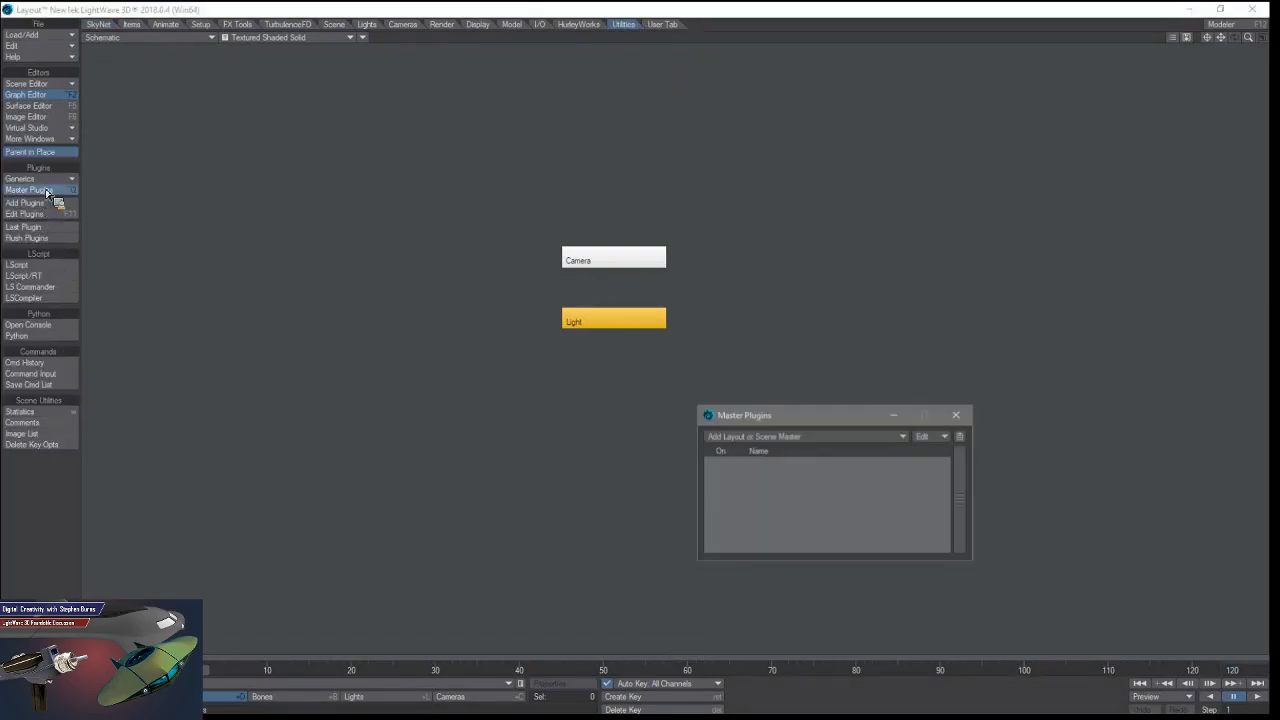
pyautogui.click(830, 437)
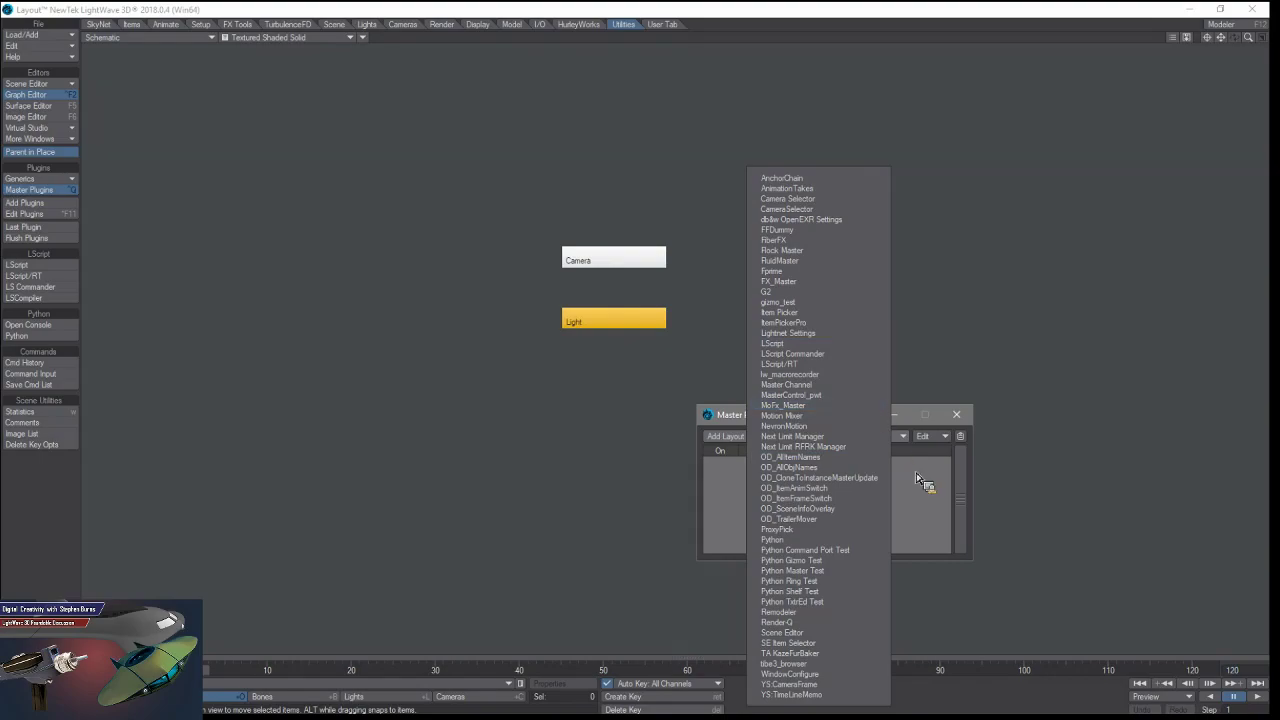
pyautogui.click(815, 333)
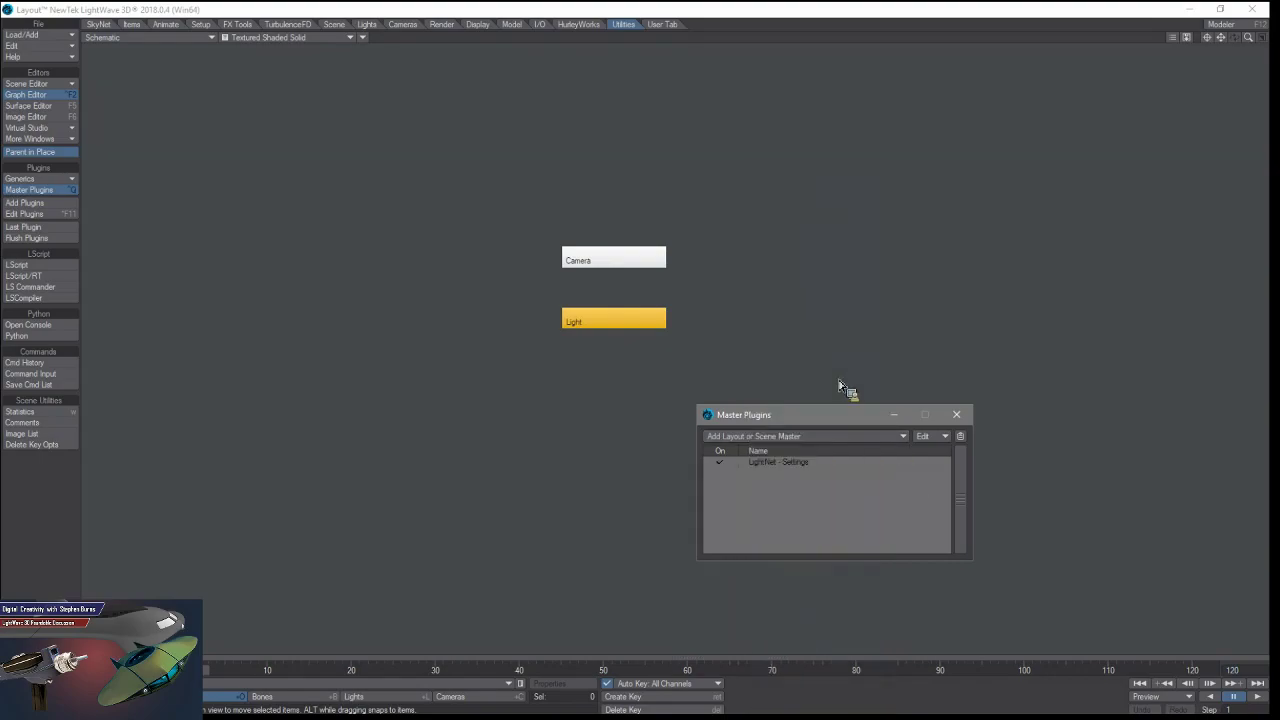
# Open the LightNet - Settings options, go through the Segment choices and the Content and Groups fields, and cancel the dialog.
pyautogui.doubleClick(815, 463)
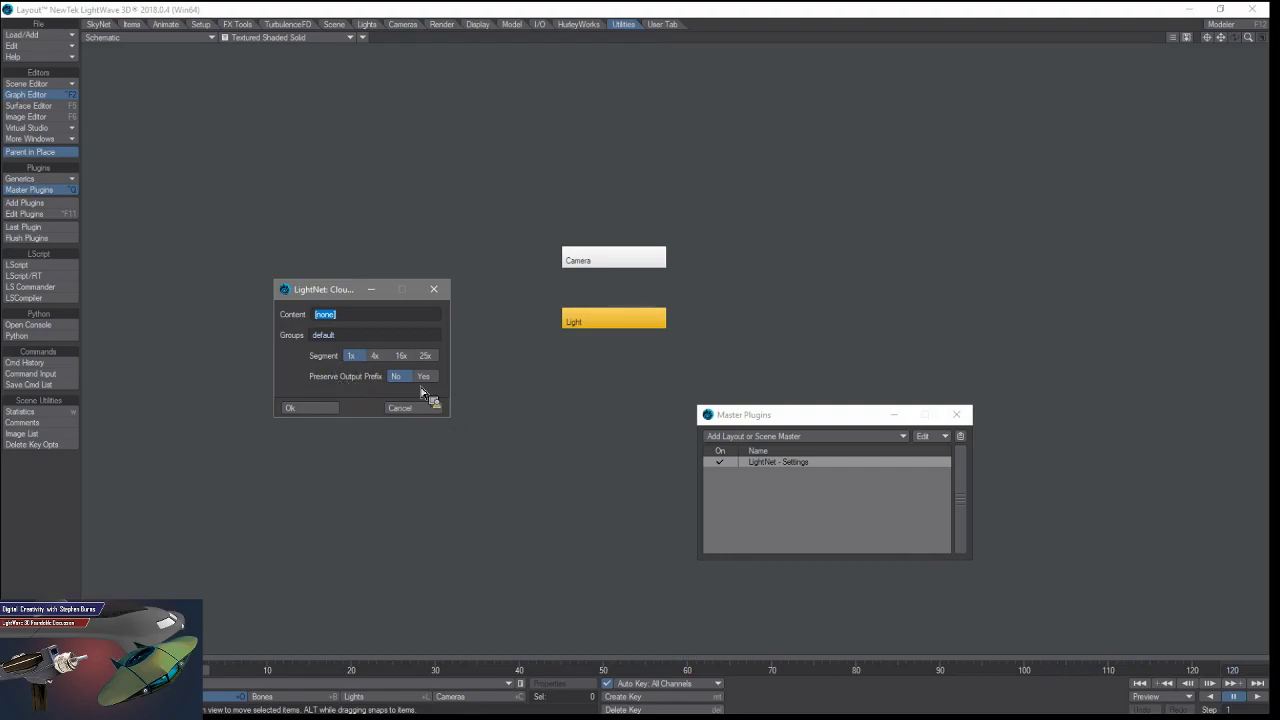
pyautogui.click(374, 356)
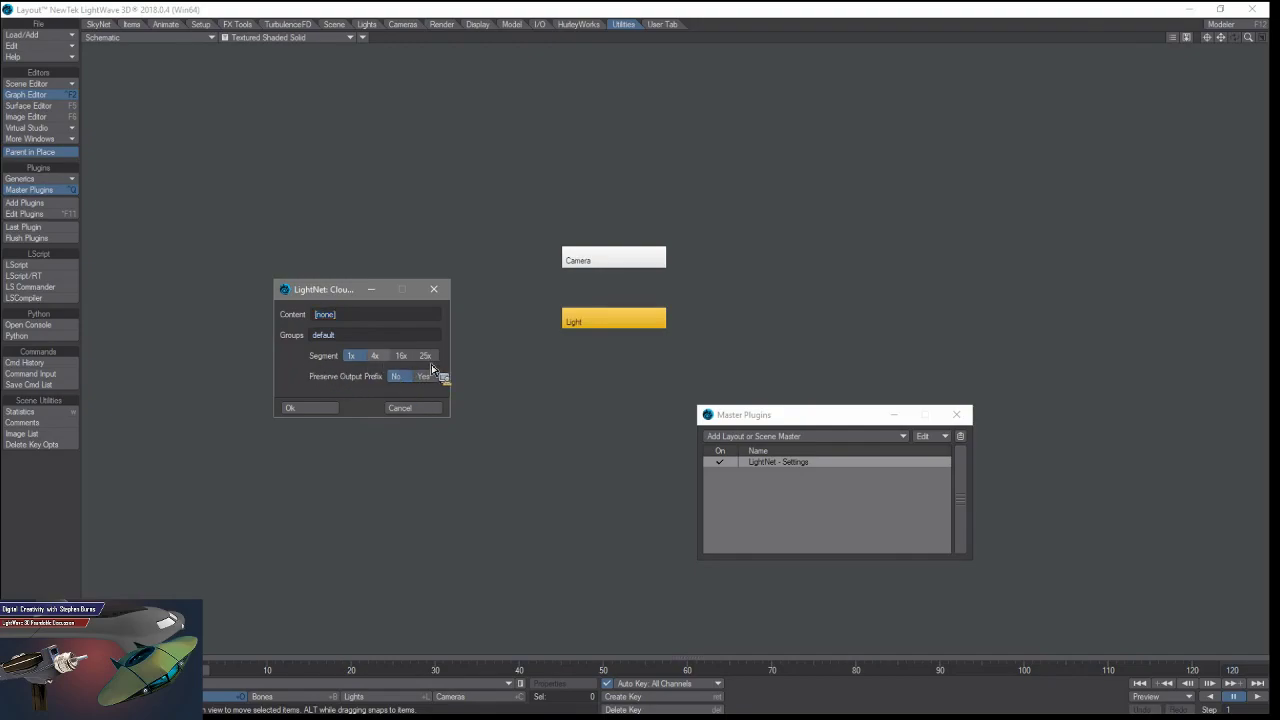
pyautogui.click(426, 356)
pyautogui.click(351, 356)
pyautogui.click(350, 316)
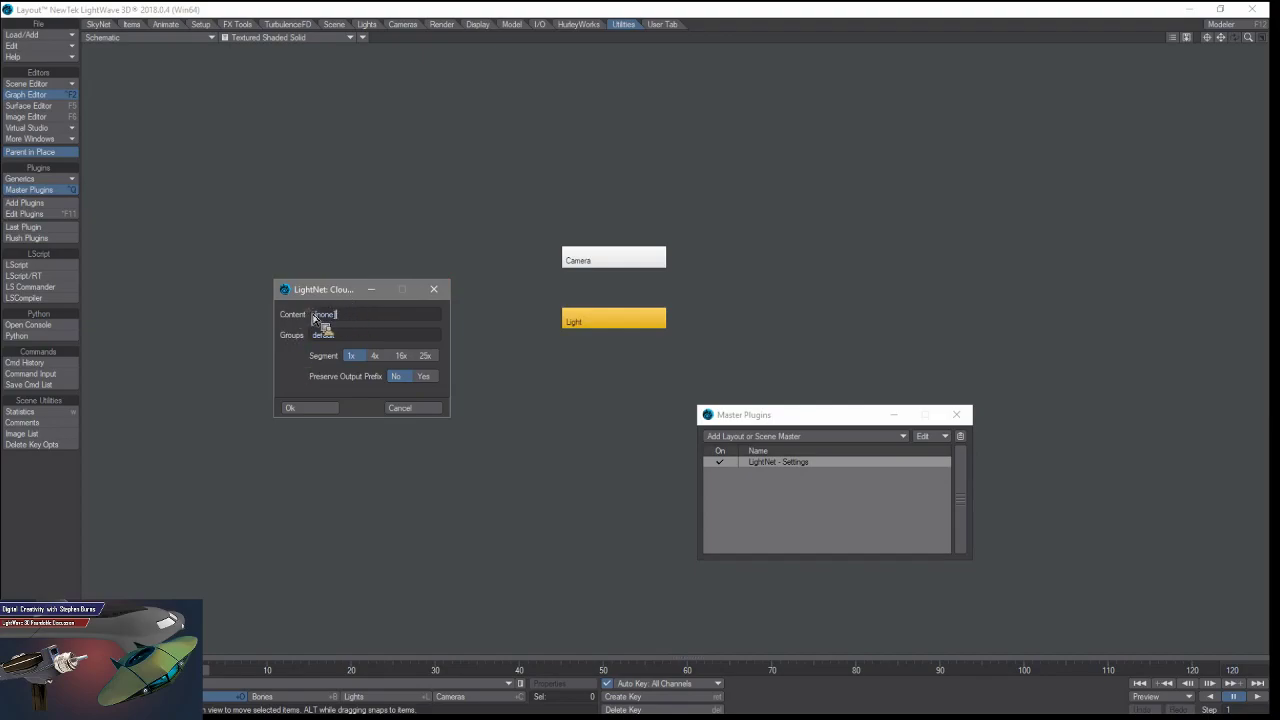
pyautogui.click(362, 336)
pyautogui.click(402, 357)
pyautogui.click(423, 409)
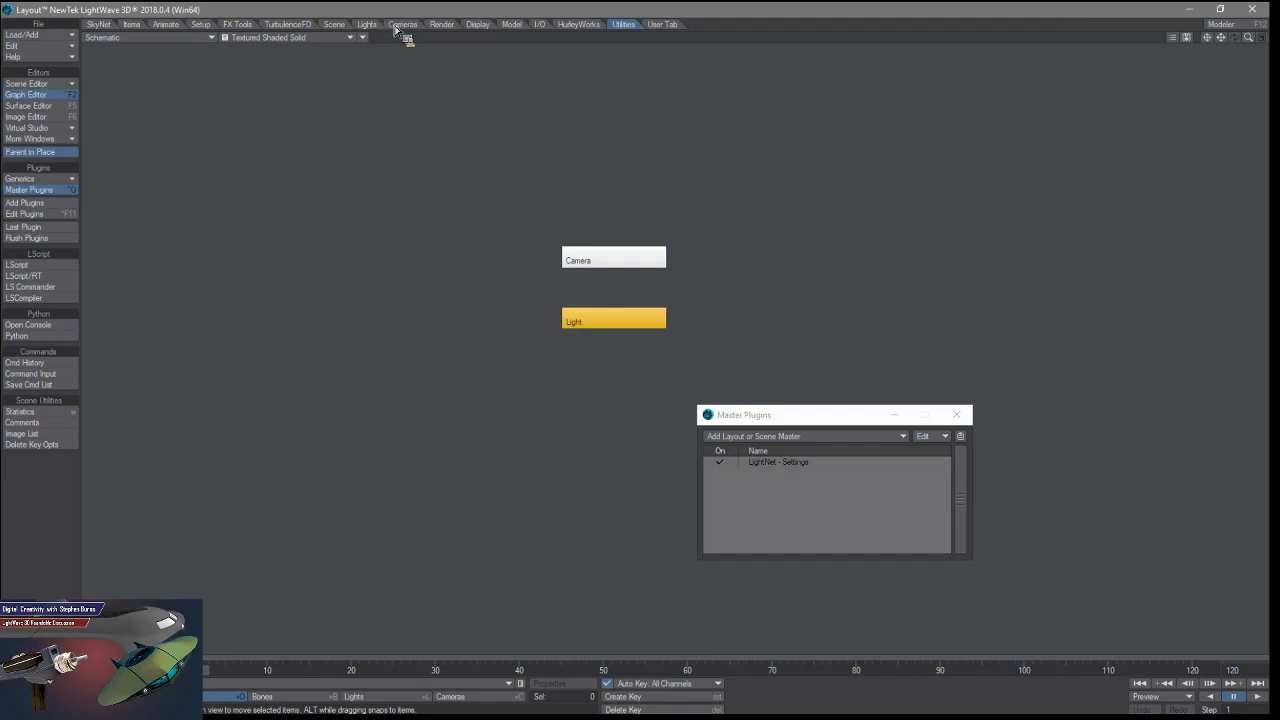
# Show the Output settings in Render Properties, reopen the LightNet - Settings options for comparison, and cancel them.
pyautogui.click(438, 24)
pyautogui.click(60, 179)
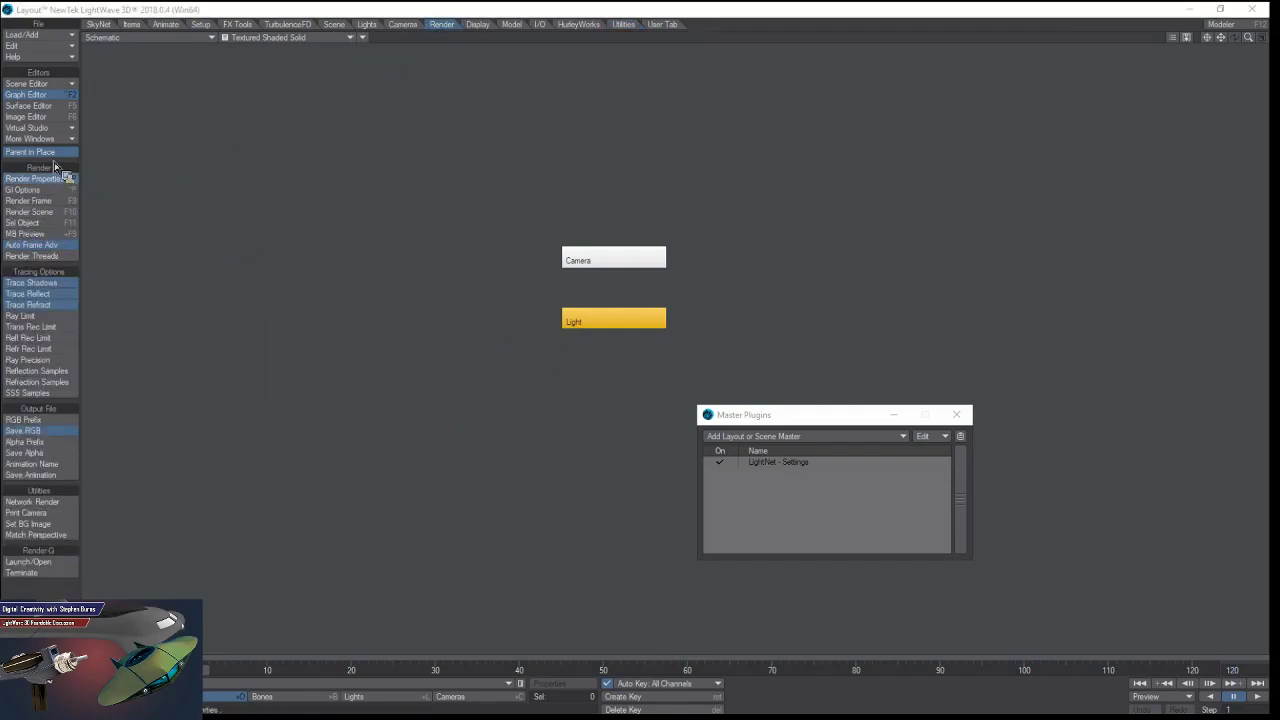
pyautogui.click(815, 182)
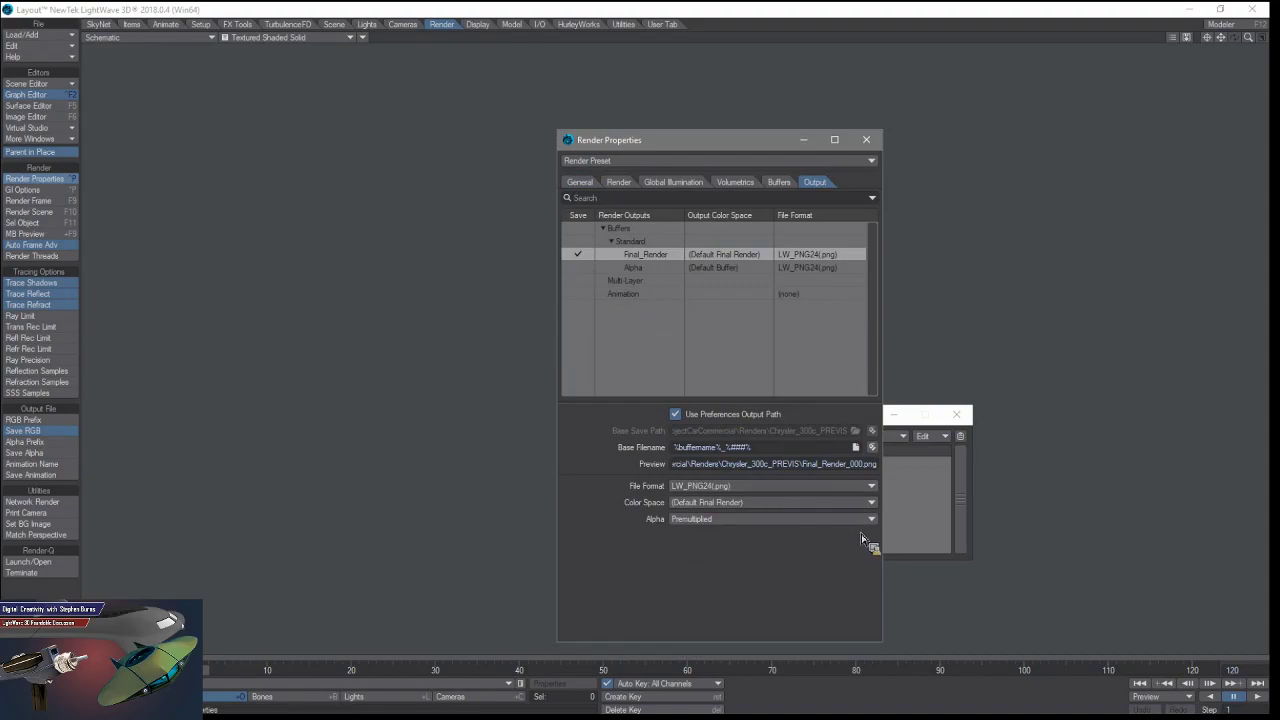
pyautogui.click(912, 535)
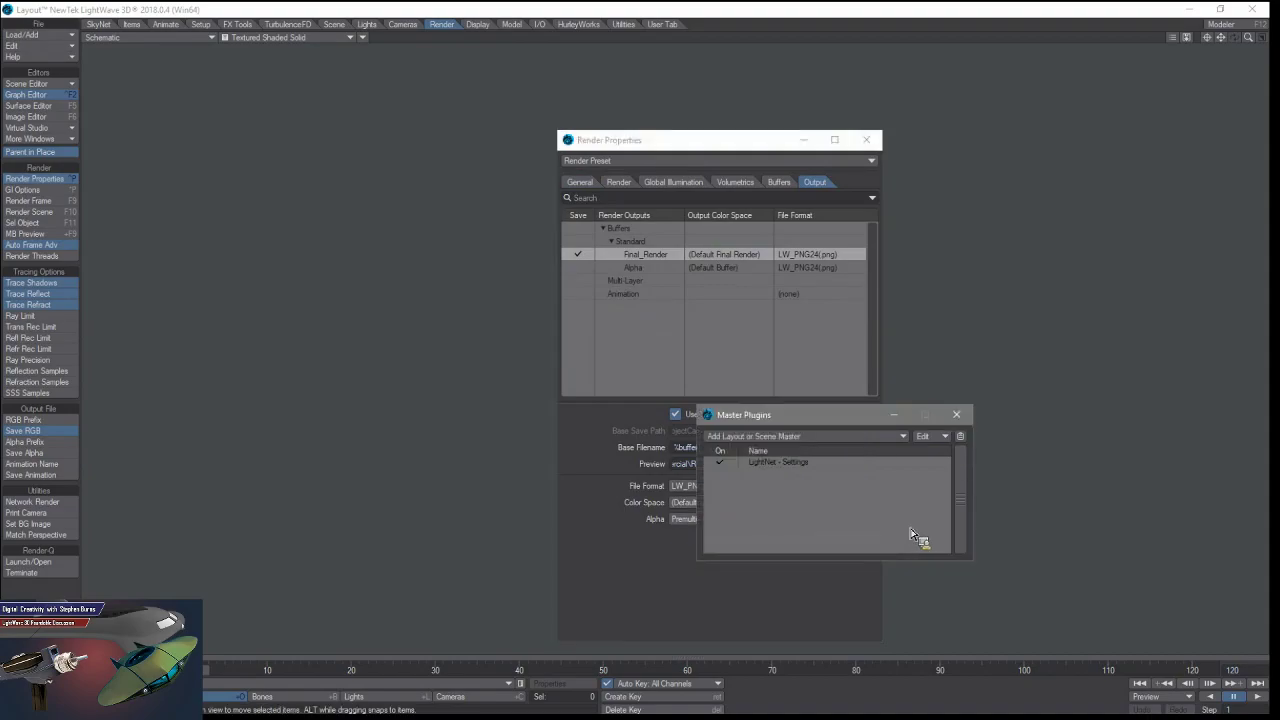
pyautogui.doubleClick(795, 464)
pyautogui.click(400, 408)
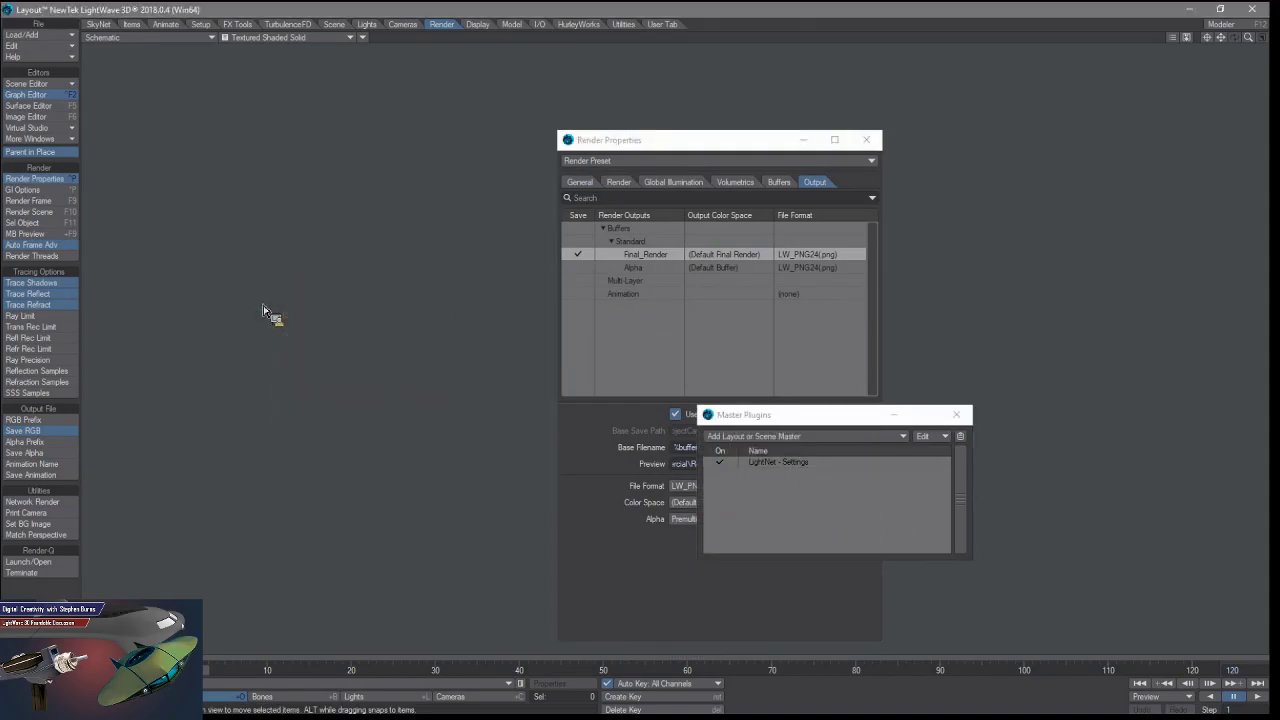
# Move the Master Plugins and Render Properties windows apart so neither covers the other, and minimize Layout.
pyautogui.moveTo(758, 418); pyautogui.dragTo(725, 180)
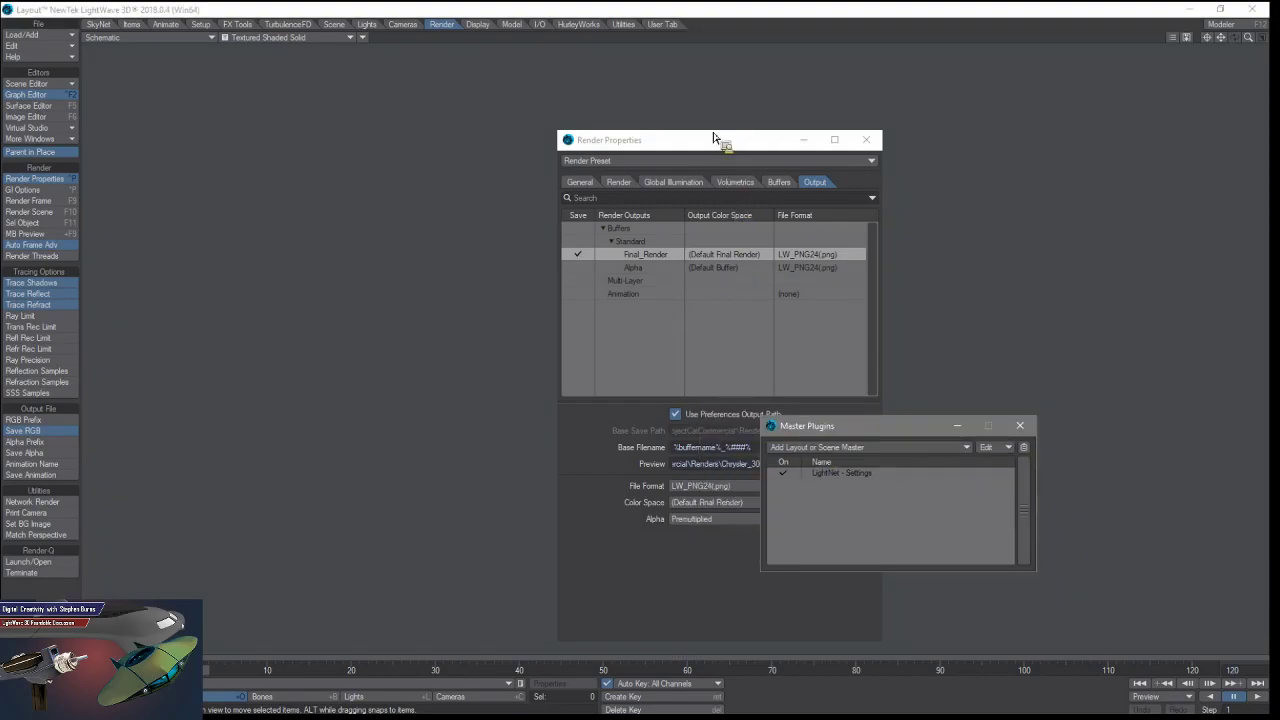
pyautogui.moveTo(714, 137); pyautogui.dragTo(480, 162)
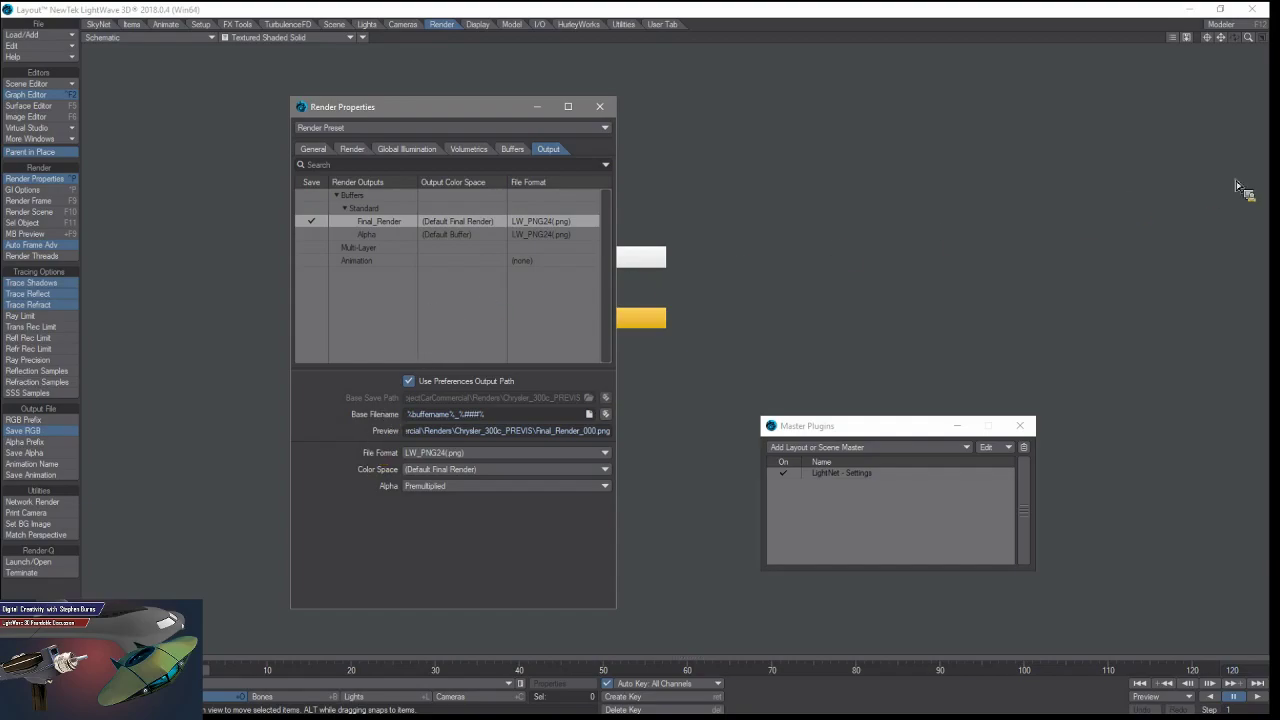
pyautogui.click(1188, 9)
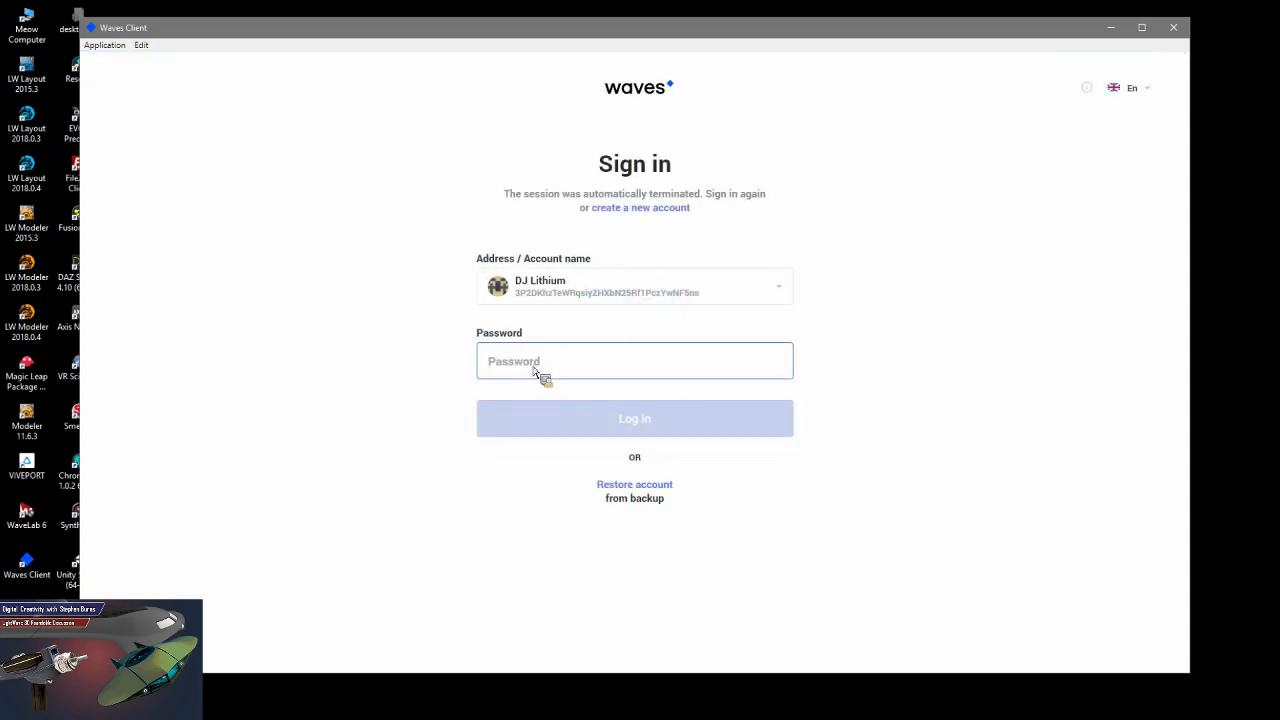
# Switch to the Waves Client and try to sign in to the selected account with the account password.
pyautogui.write('•••')
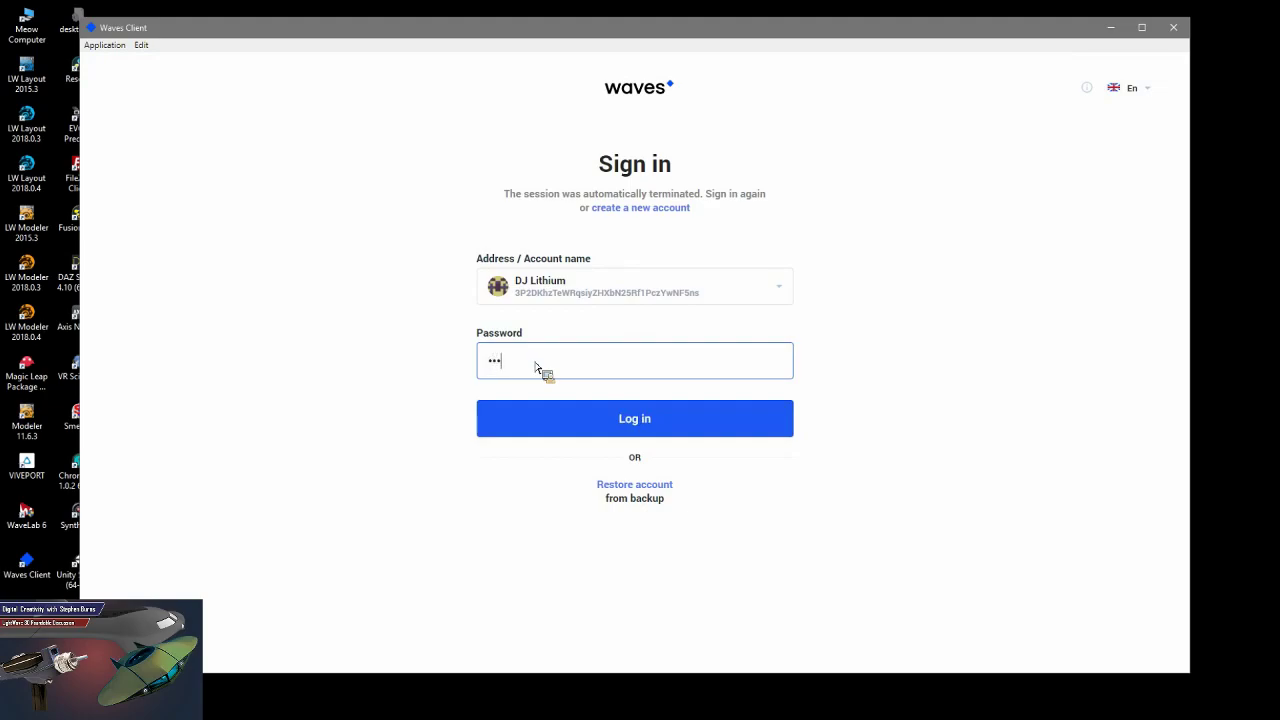
pyautogui.write('••••••••')
pyautogui.press('Return')
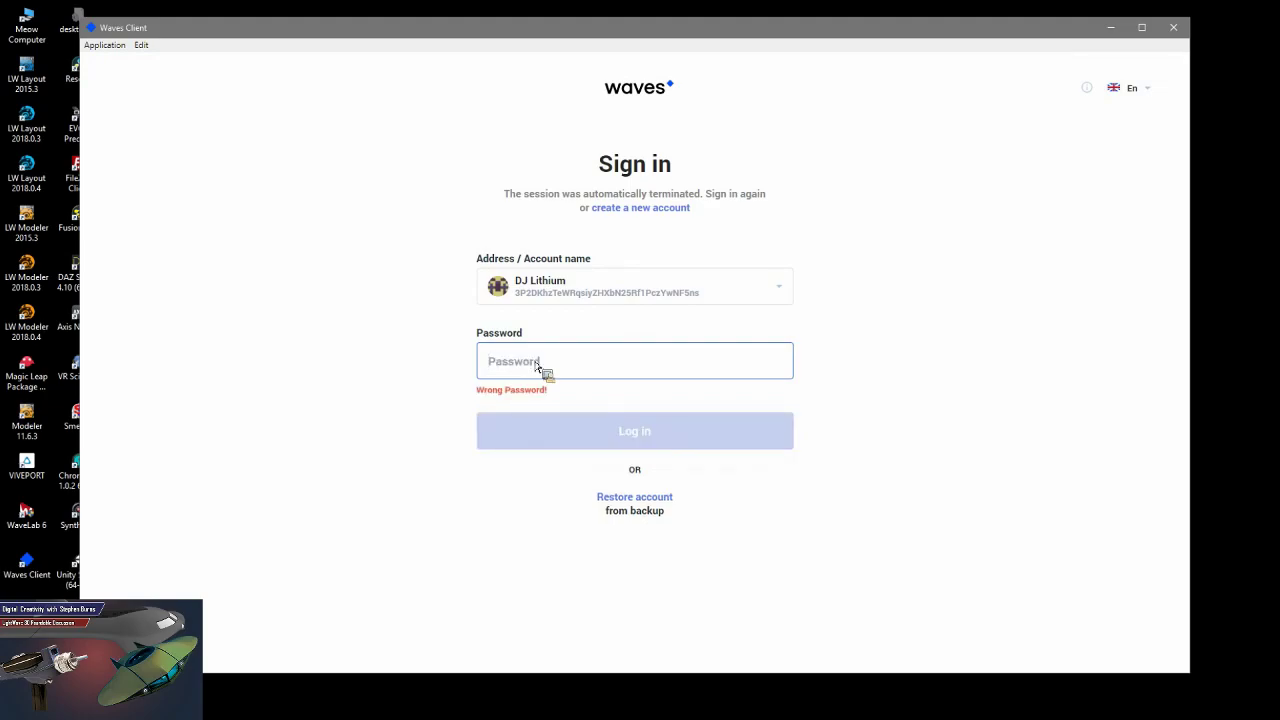
pyautogui.write('•••••••')
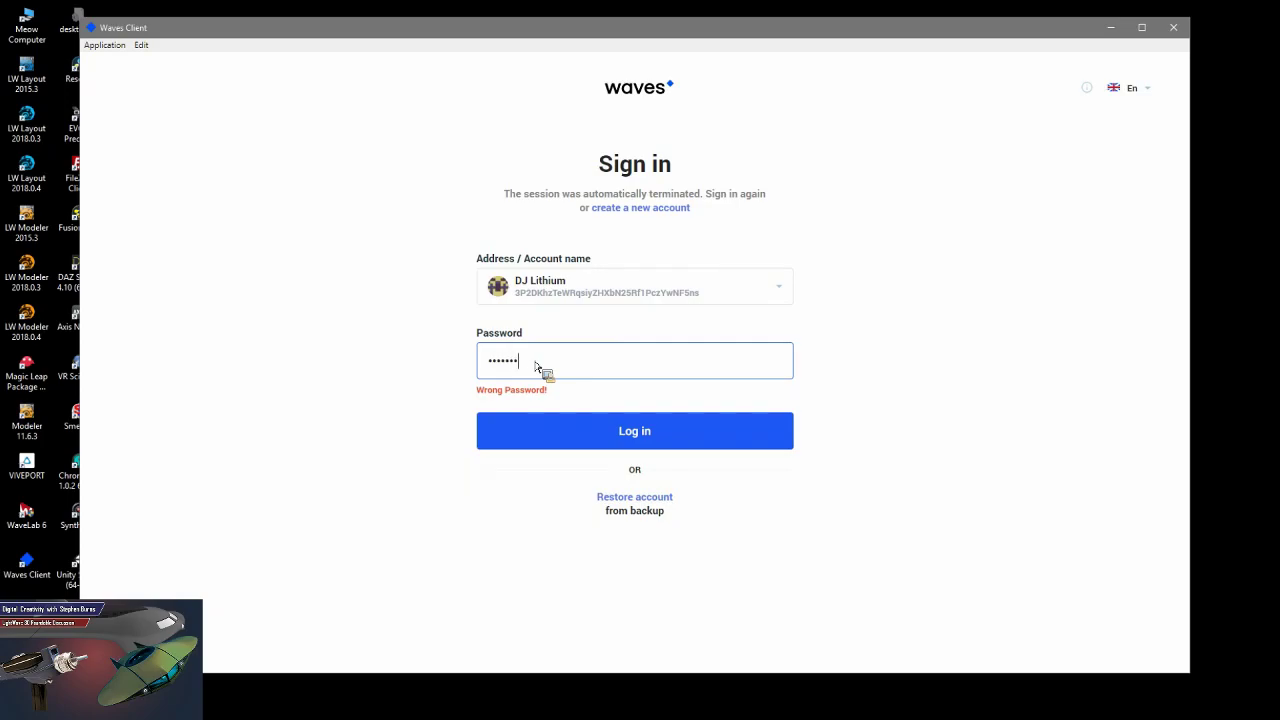
pyautogui.press('Return')
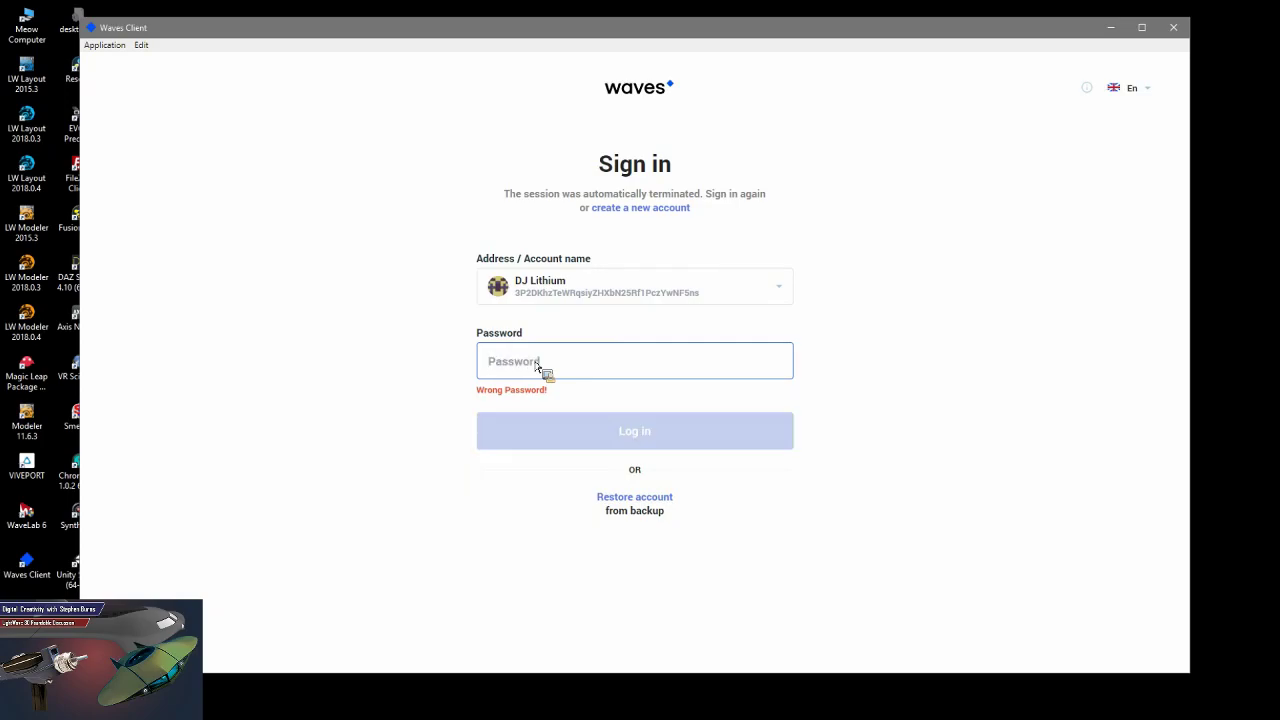
# Retype the account password in the sign-in form and clear the password field.
pyautogui.write('••••••••••••')
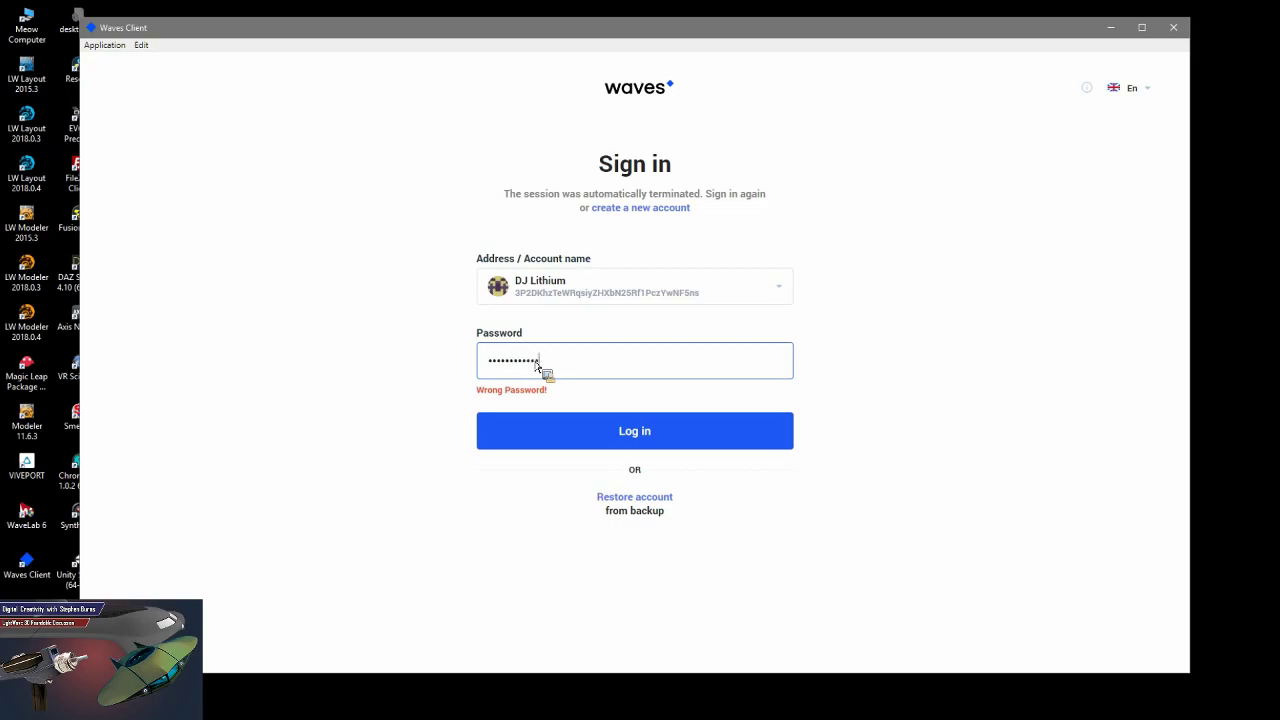
pyautogui.press('BackSpace')
pyautogui.press('BackSpace')
pyautogui.press('BackSpace')
pyautogui.press('BackSpace')
pyautogui.press('BackSpace')
pyautogui.press('BackSpace')
pyautogui.press('BackSpace')
pyautogui.press('BackSpace')
pyautogui.press('BackSpace')
pyautogui.press('BackSpace')
pyautogui.press('BackSpace')
pyautogui.press('BackSpace')
pyautogui.write('••••••••••••')
pyautogui.hotkey('ctrl', 'a')
pyautogui.press('BackSpace')
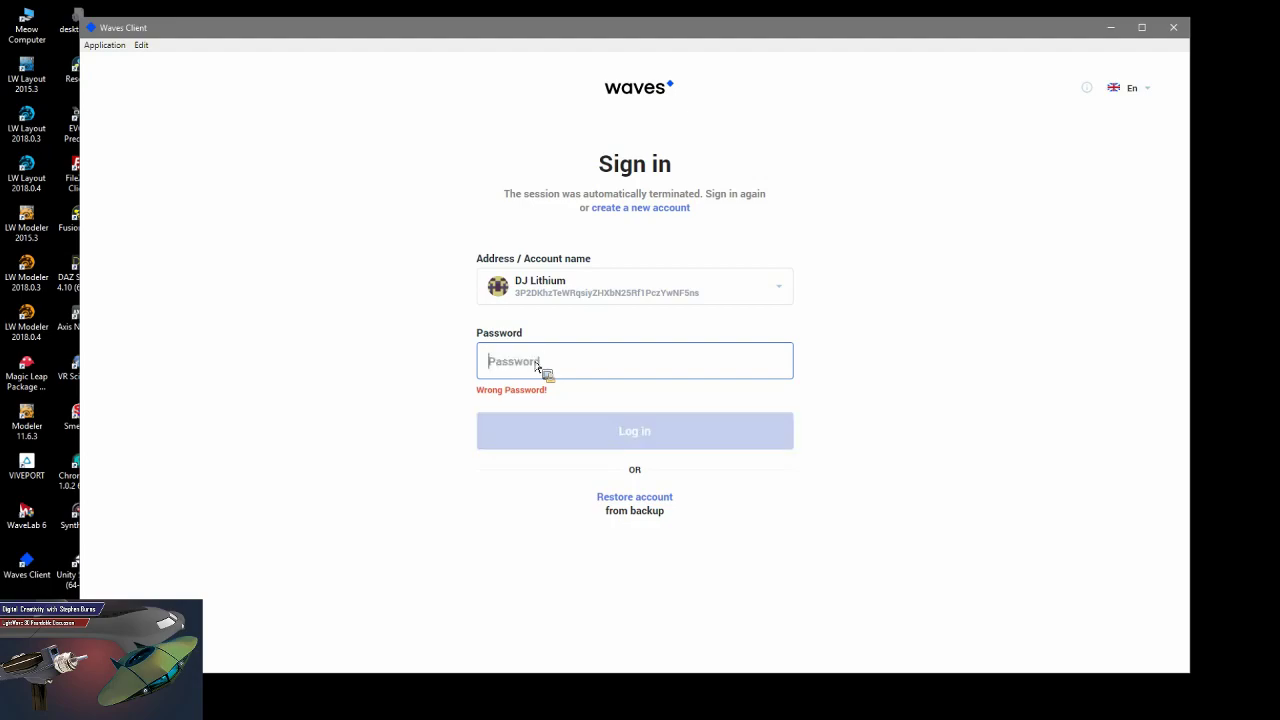
# Enter the account password again and log in to the wallet.
pyautogui.write('••••••••••••')
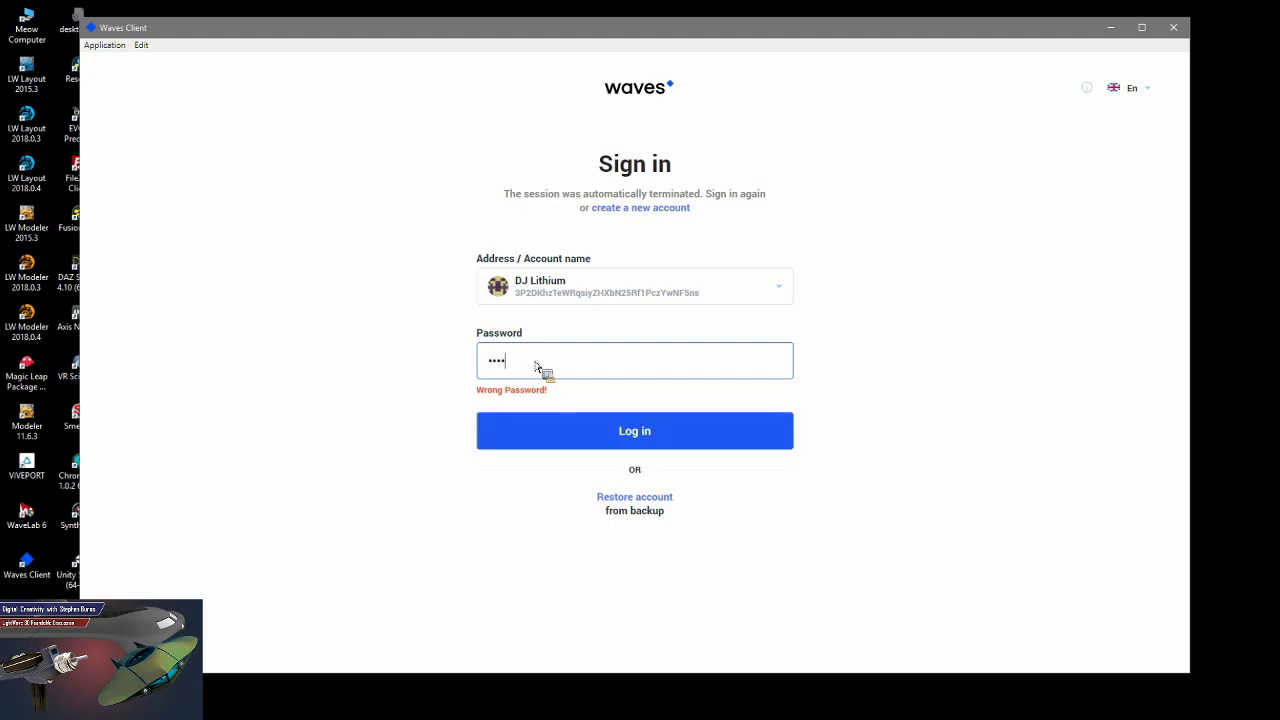
pyautogui.press('Return')
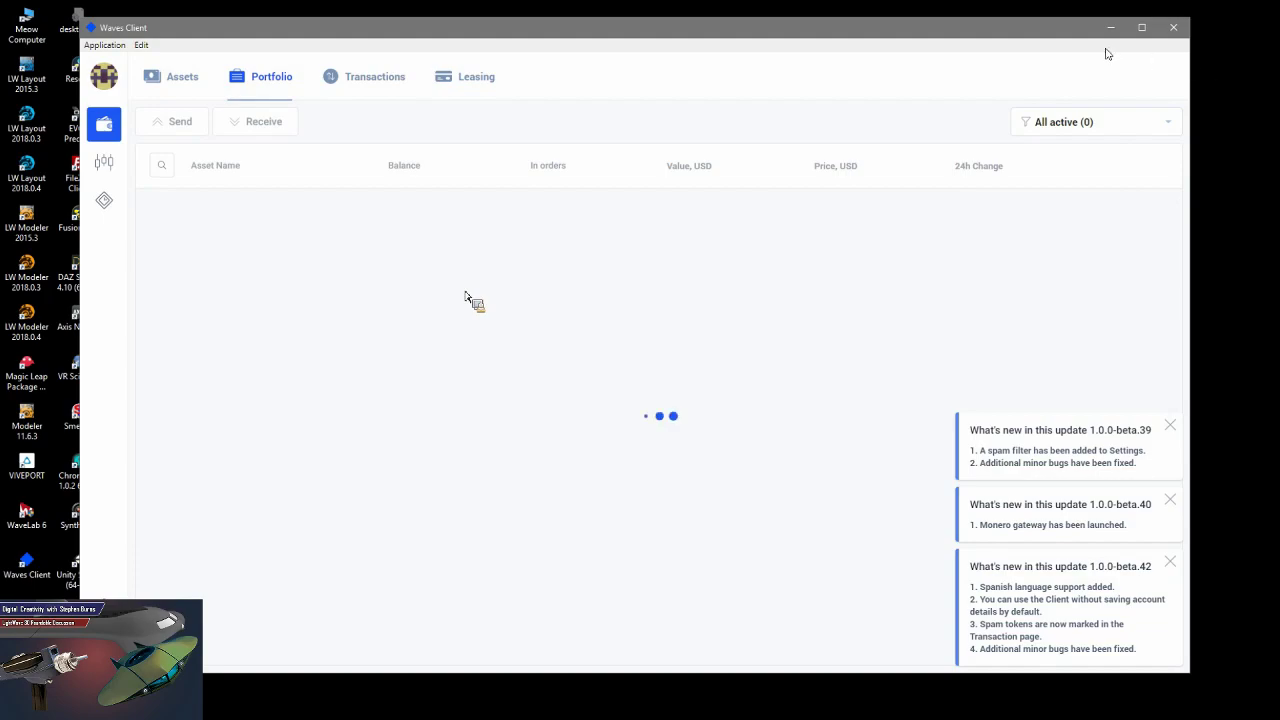
pyautogui.moveTo(1130, 30)
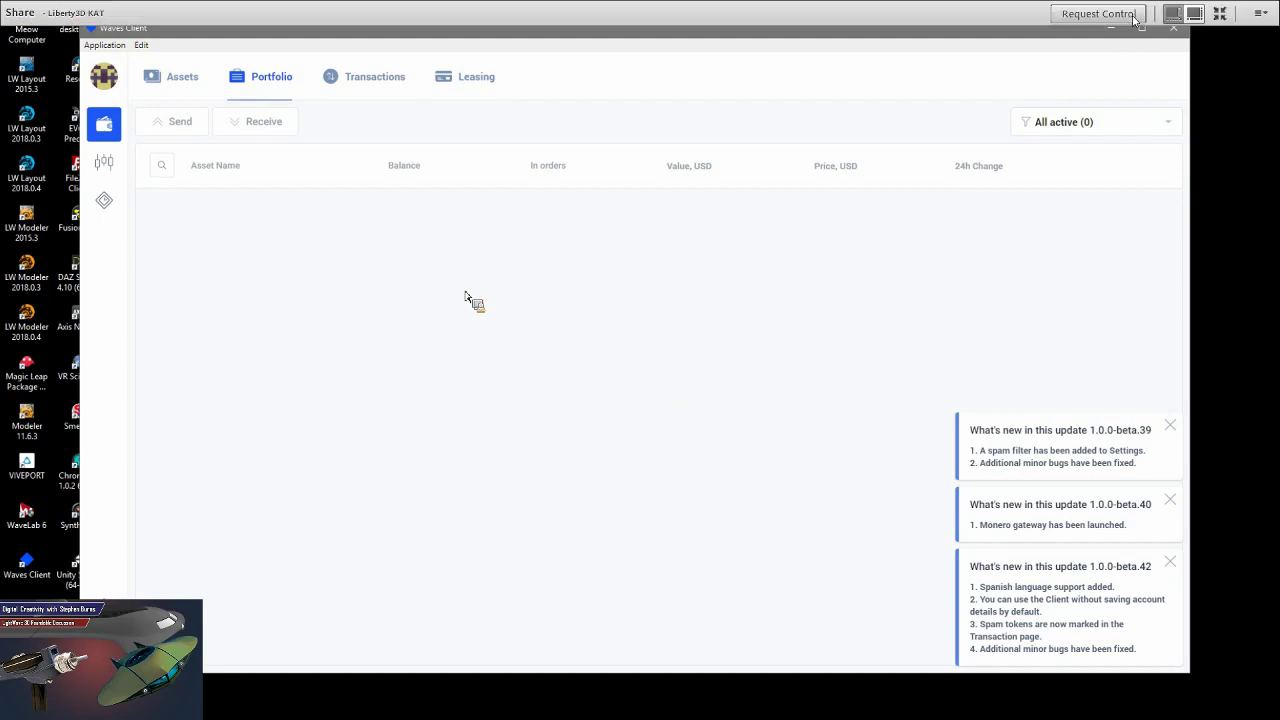
pyautogui.click(1220, 14)
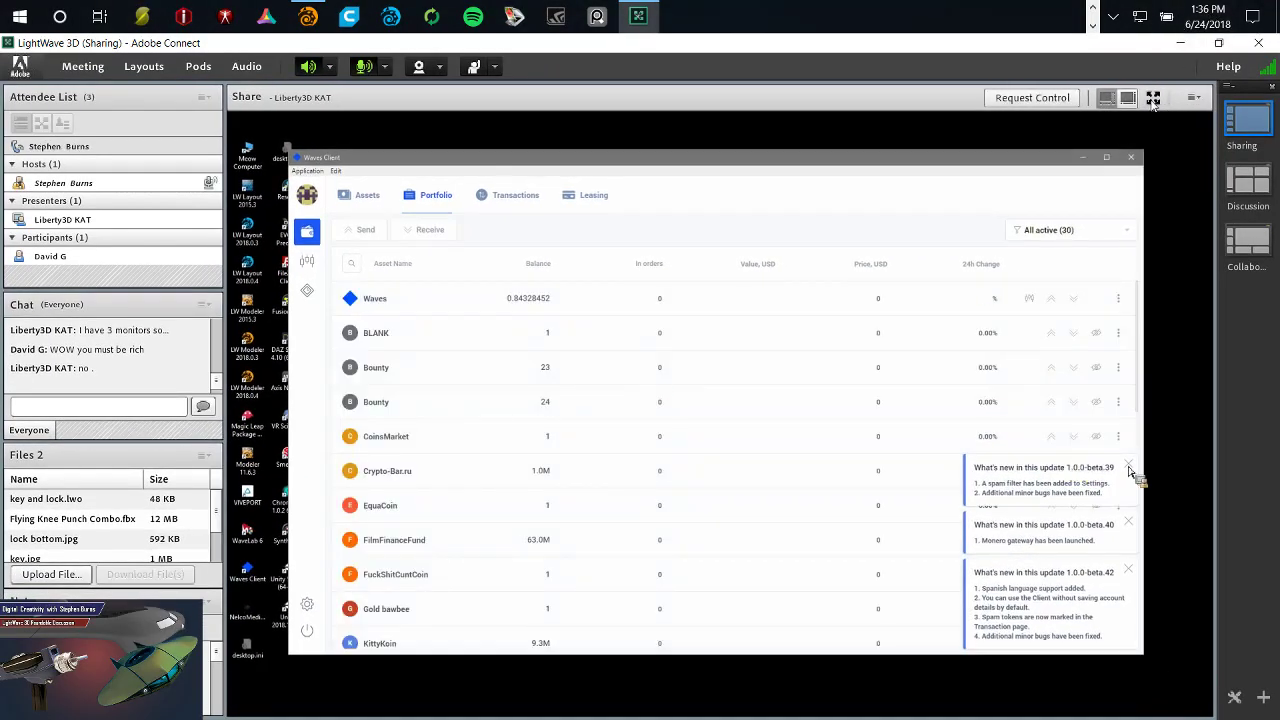
pyautogui.click(1153, 98)
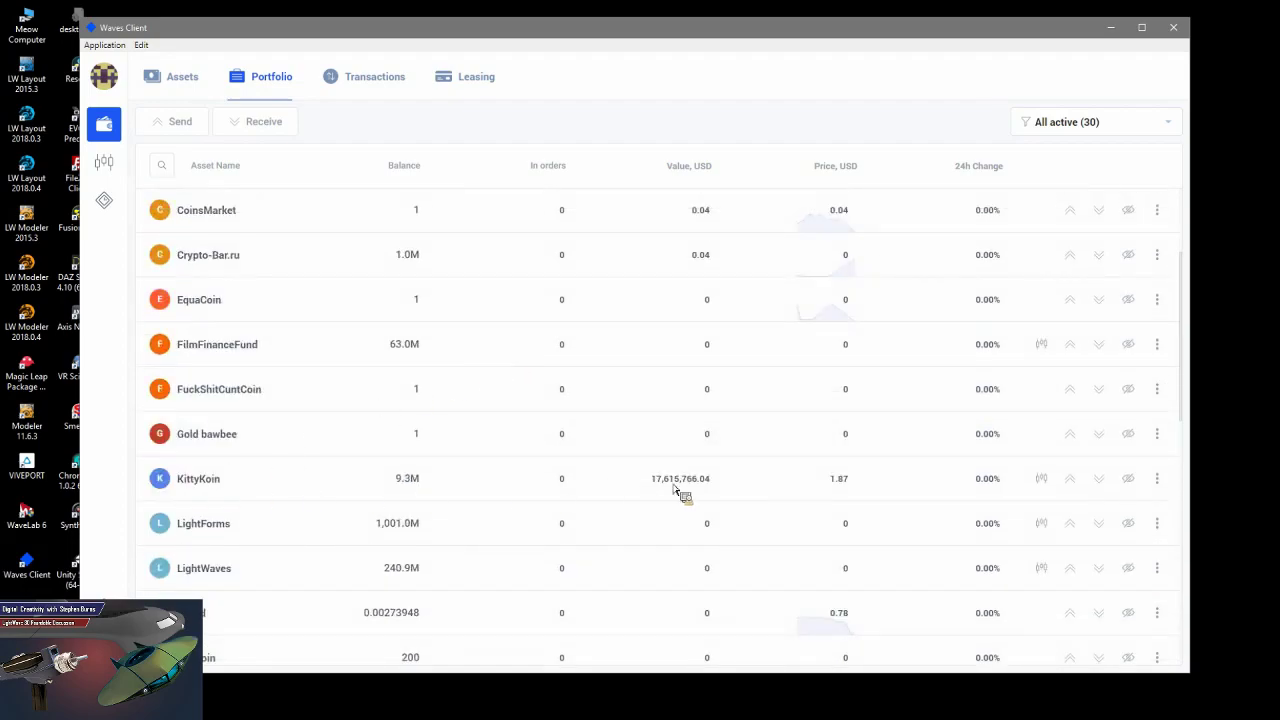
# Look through the portfolio's asset list, examining the KittyKoin value in USD and the Waves balance.
pyautogui.moveTo(718, 490); pyautogui.dragTo(674, 484)
pyautogui.moveTo(495, 484); pyautogui.dragTo(494, 486)
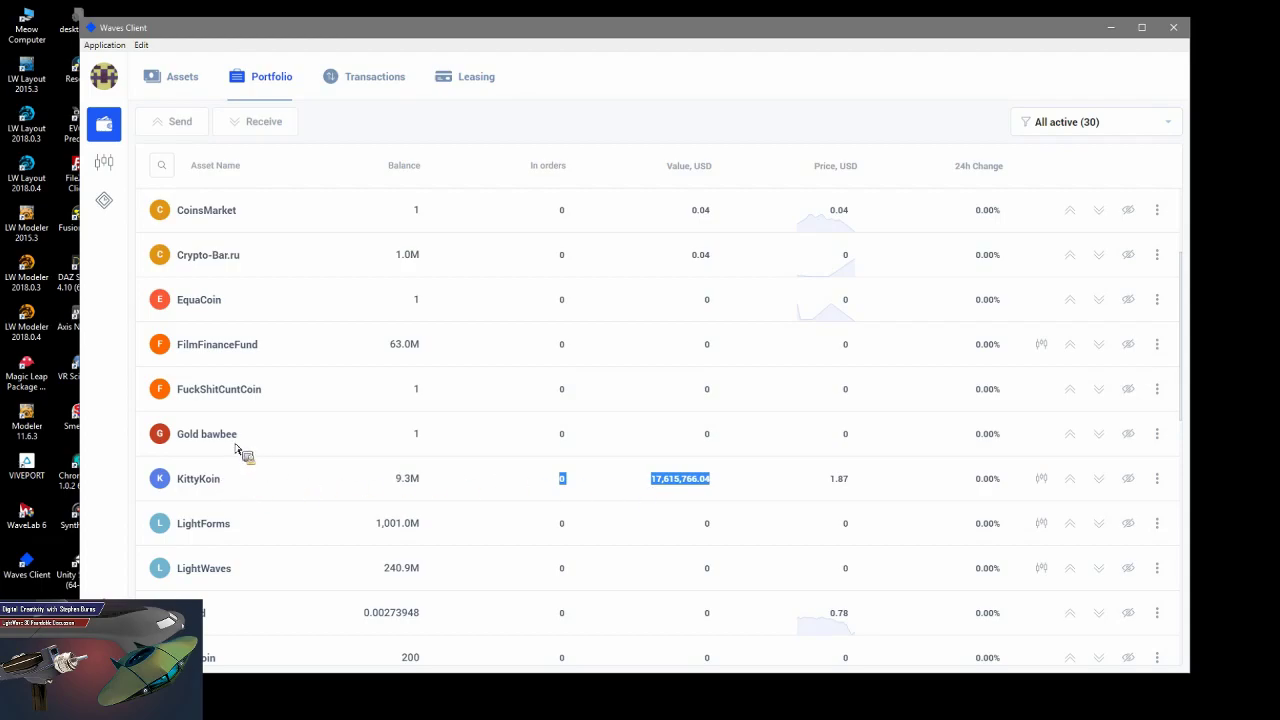
pyautogui.click(473, 472)
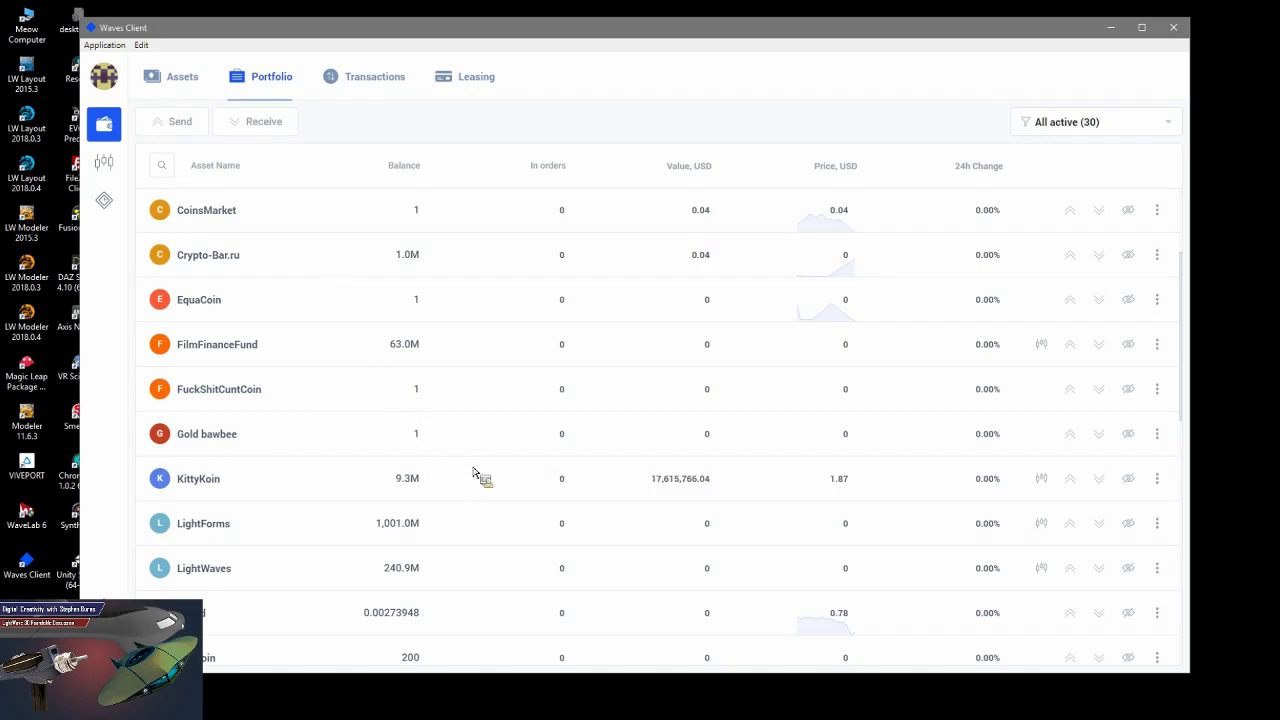
pyautogui.scroll(3, 329, 306)
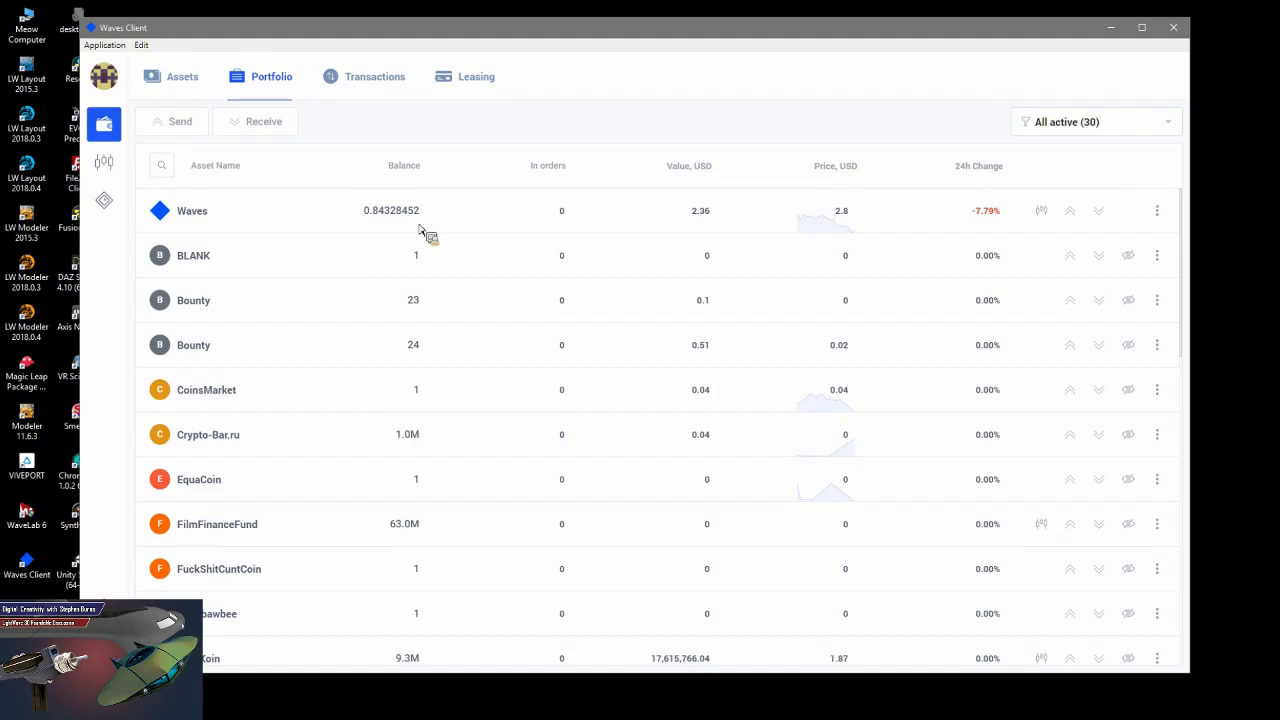
pyautogui.scroll(-2, 540, 330)
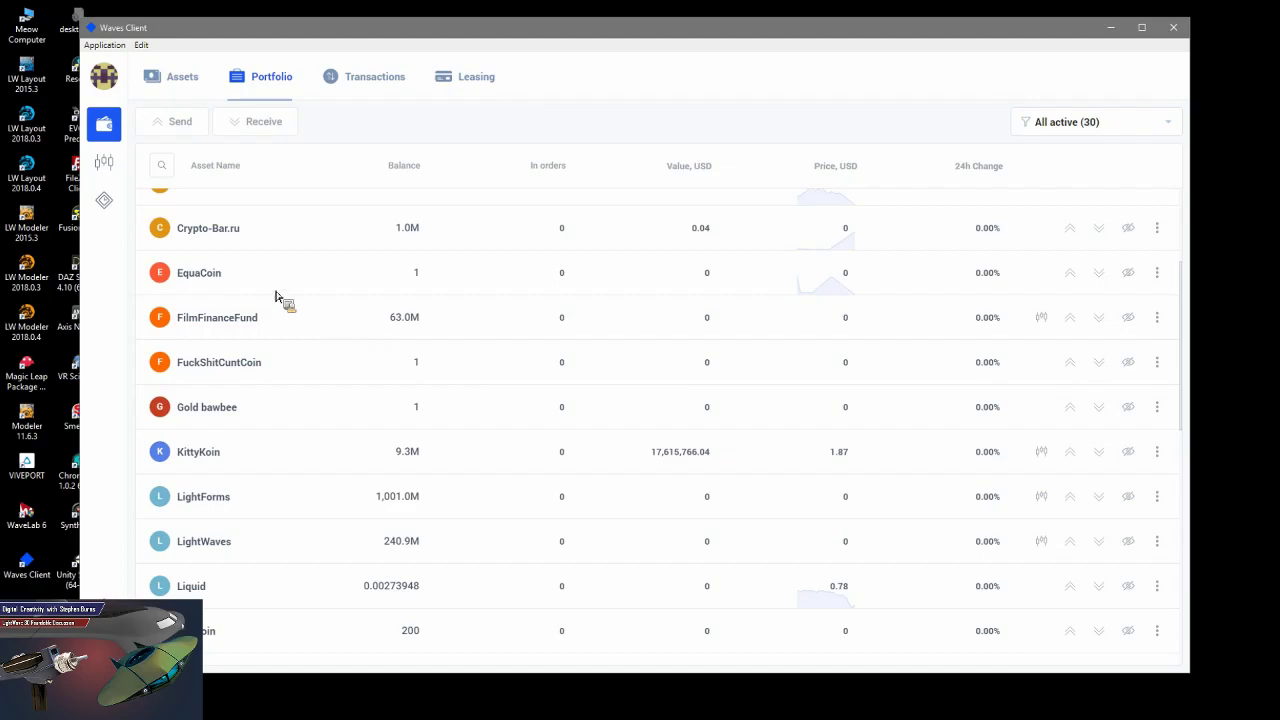
# Look through the whole portfolio asset list, examining the balances of WaveLight, the Nevada Film Fund tokens, LightForms and Waves.
pyautogui.scroll(-5, 336, 432)
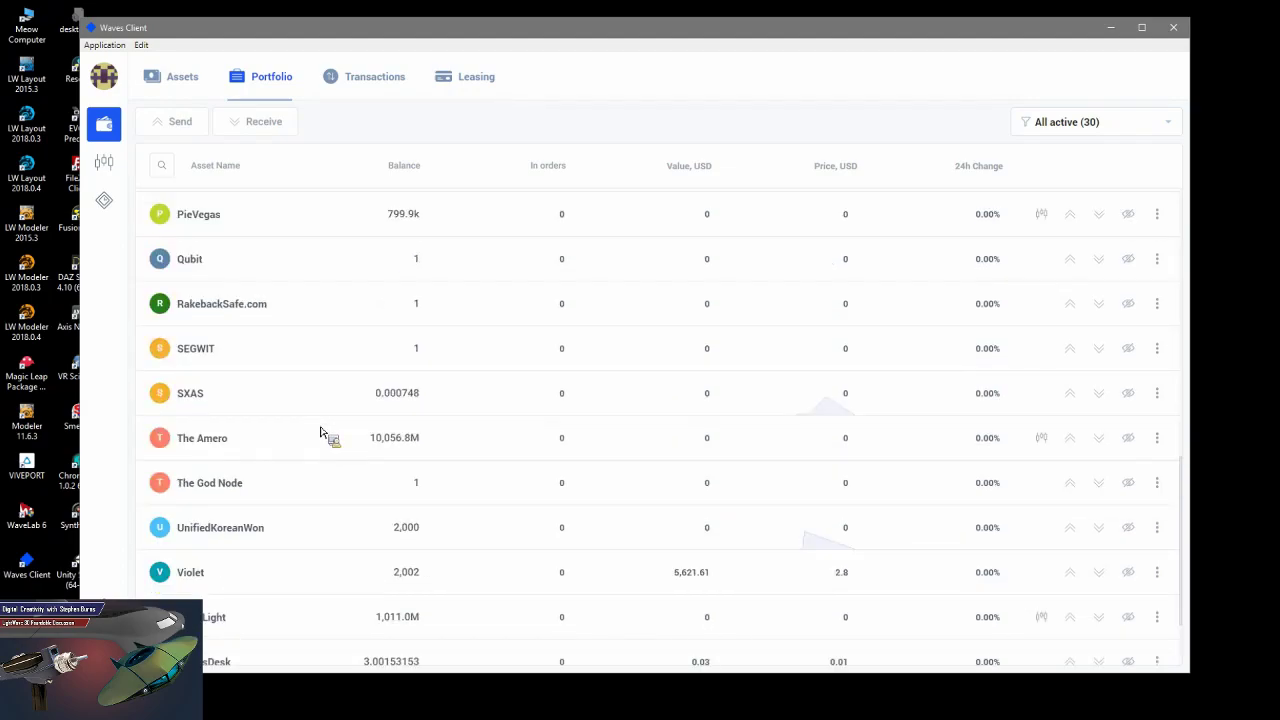
pyautogui.scroll(-1, 322, 411)
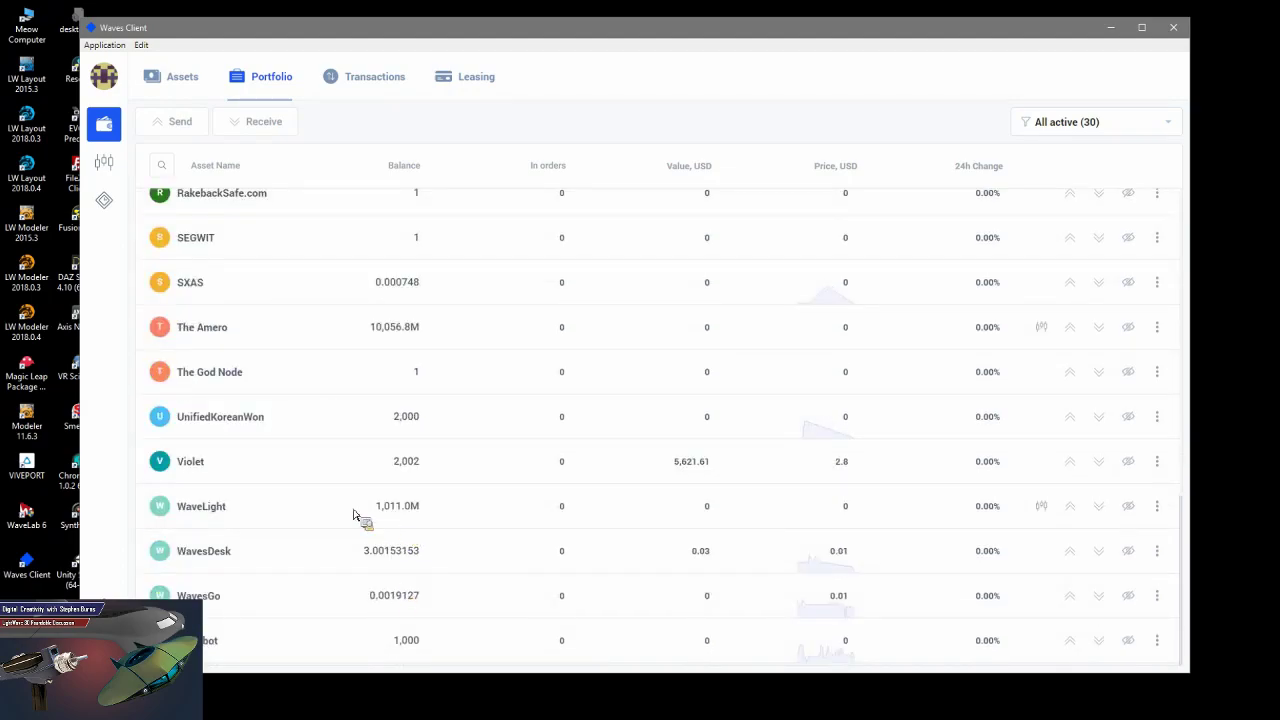
pyautogui.moveTo(369, 517); pyautogui.dragTo(395, 520)
pyautogui.scroll(5, 425, 518)
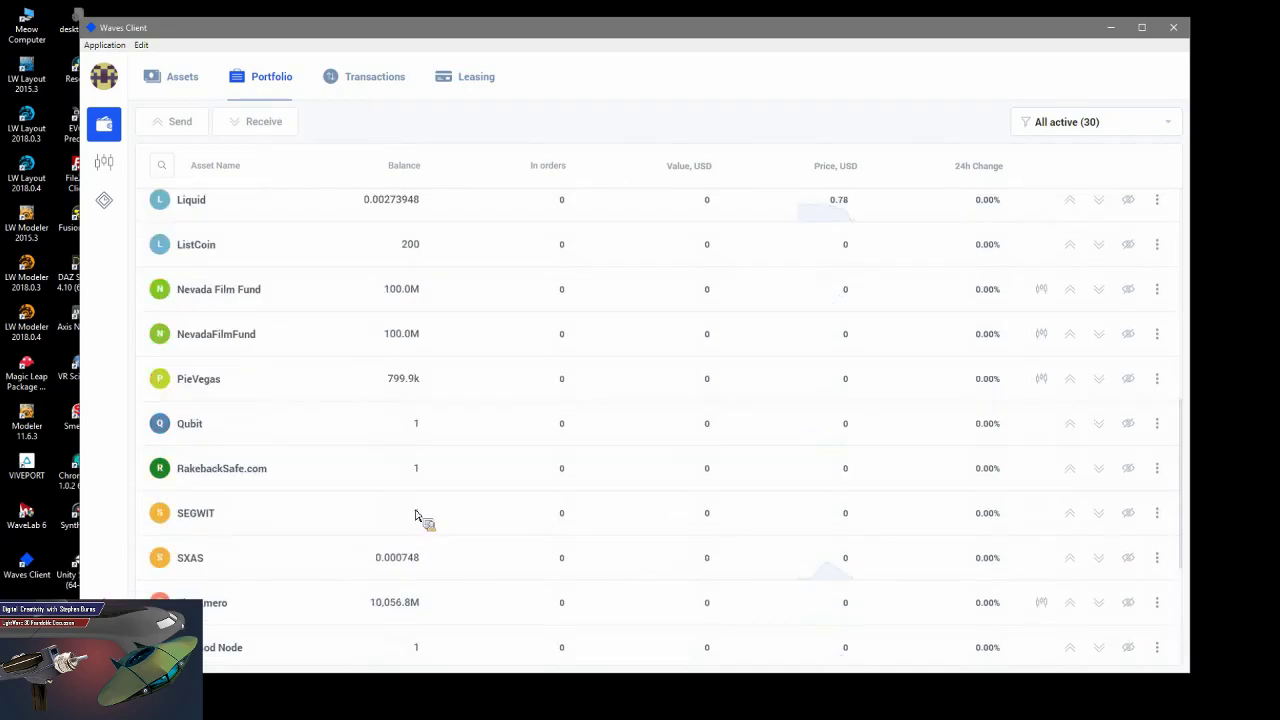
pyautogui.scroll(-5, 420, 503)
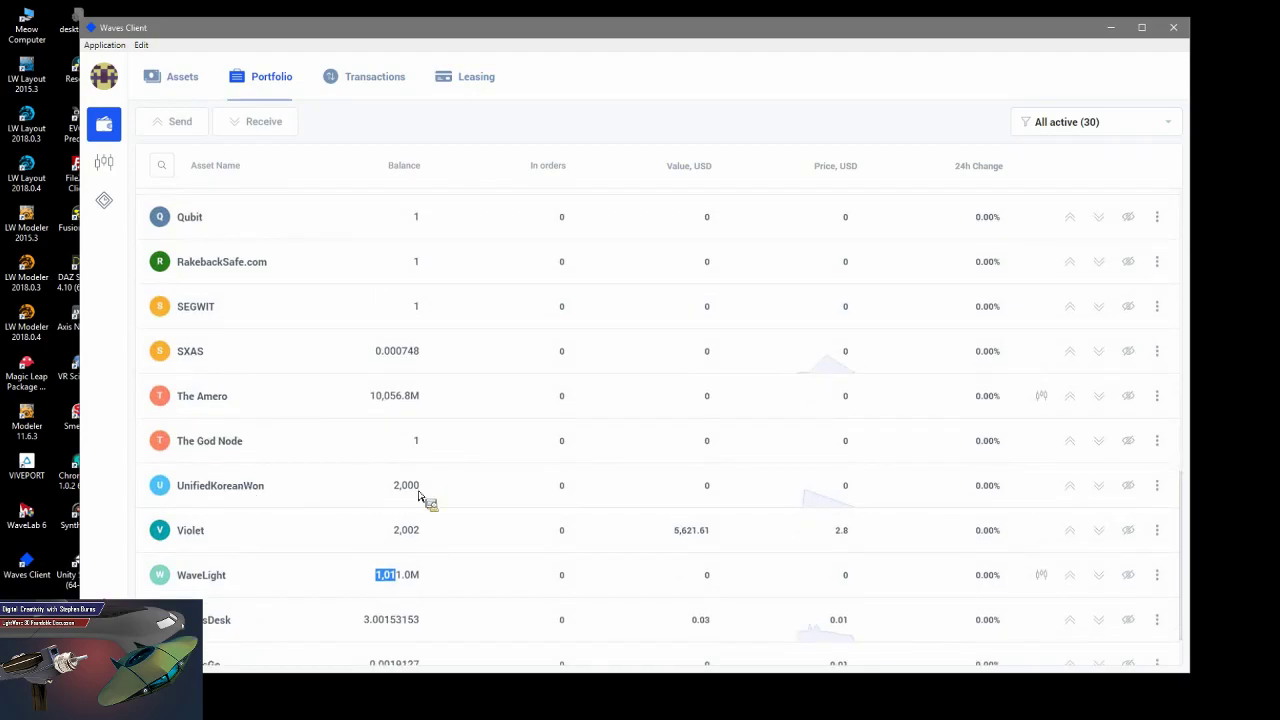
pyautogui.scroll(1, 429, 497)
pyautogui.scroll(1, 427, 503)
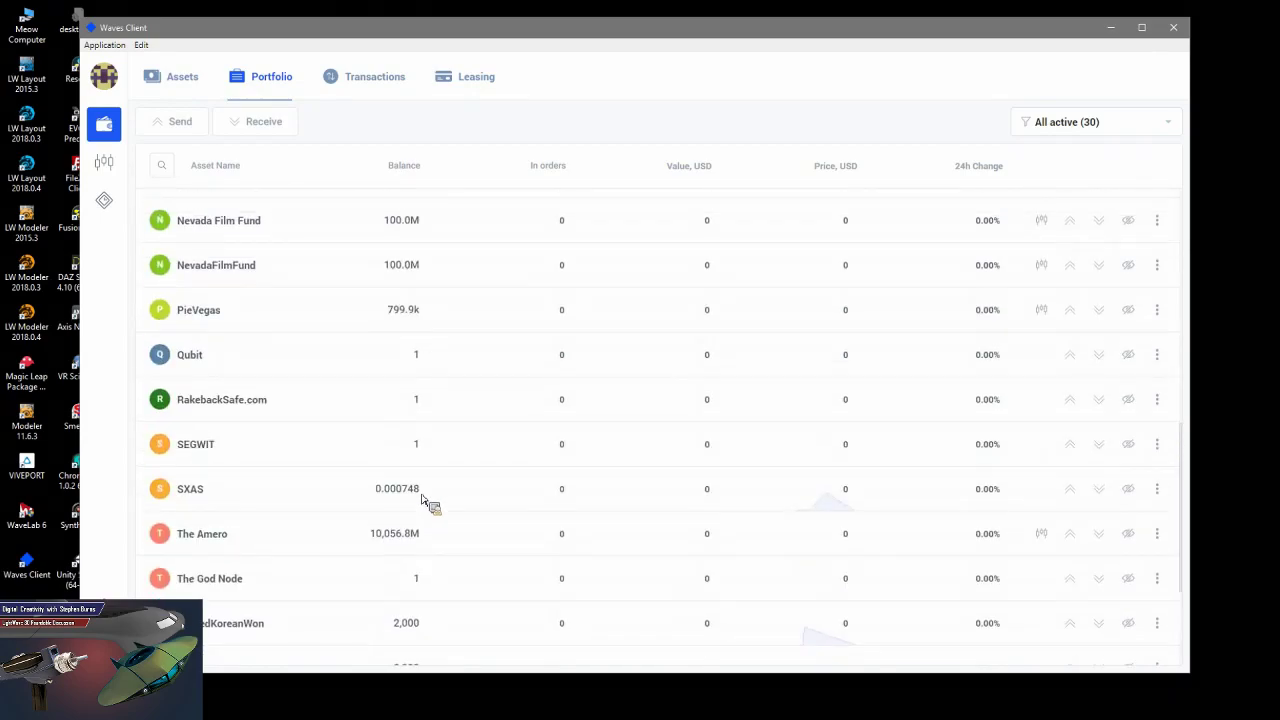
pyautogui.scroll(1, 340, 393)
pyautogui.scroll(1, 300, 388)
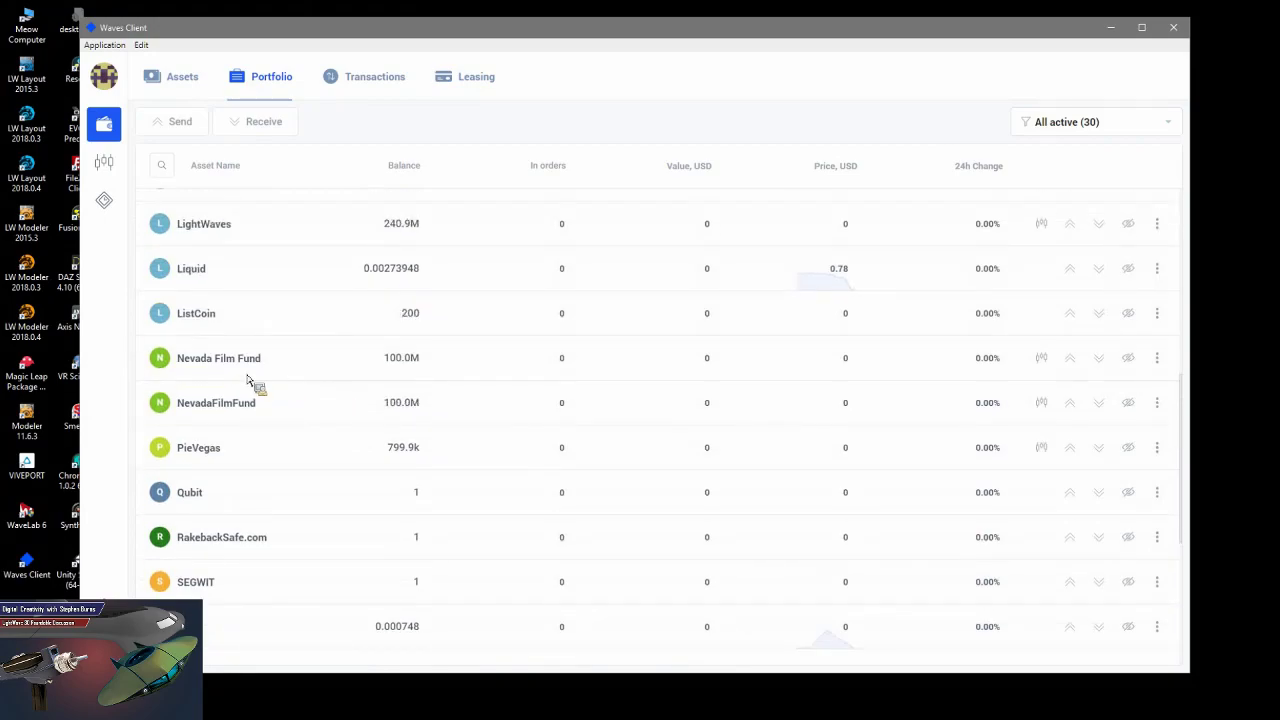
pyautogui.scroll(1, 366, 410)
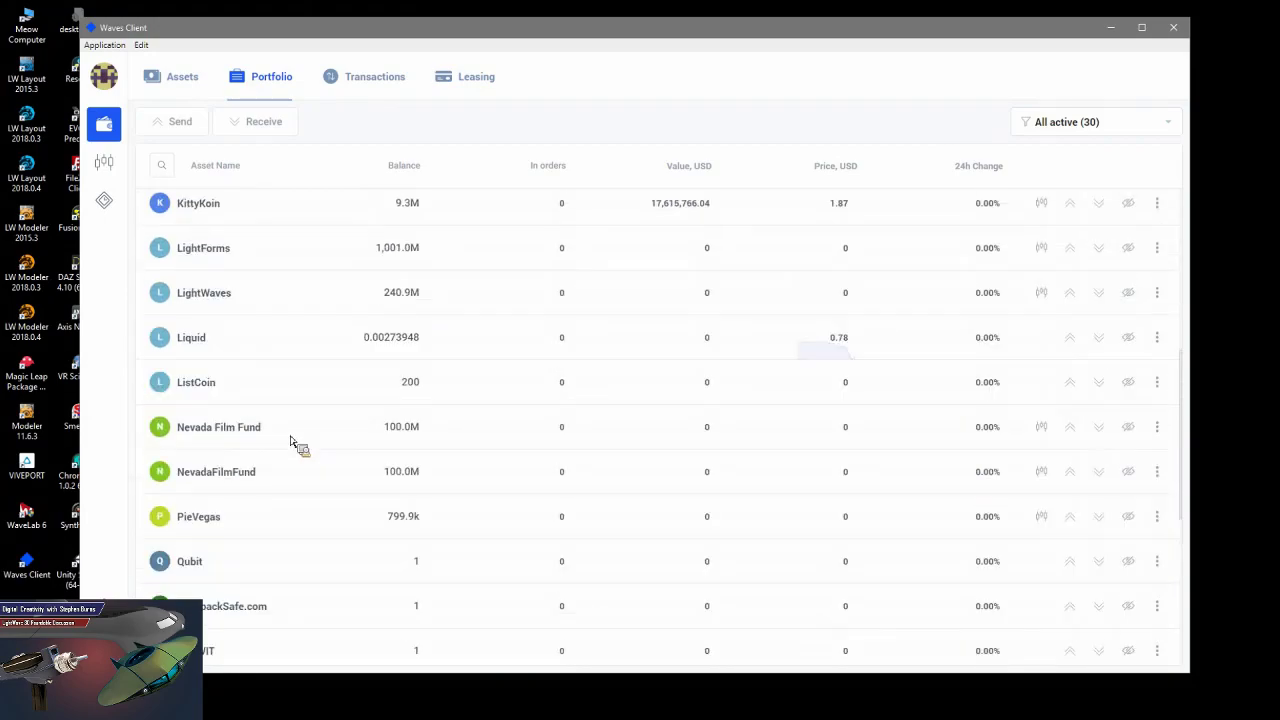
pyautogui.scroll(2, 300, 455)
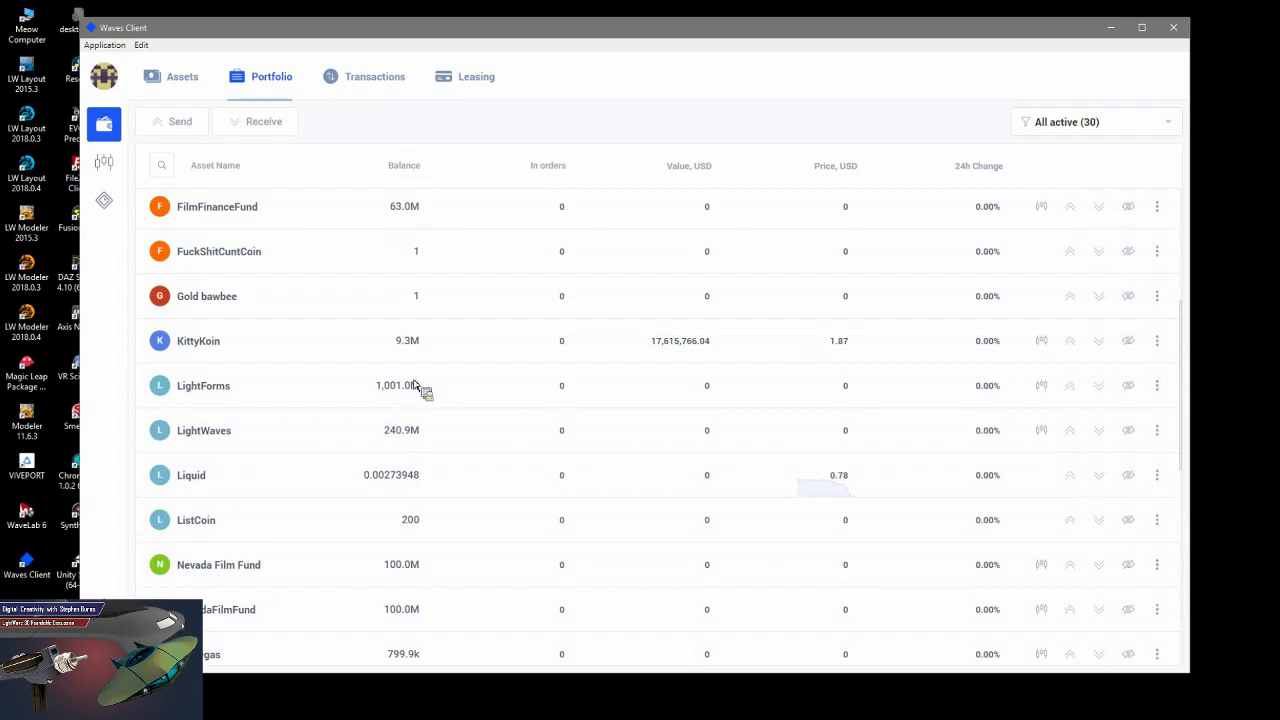
pyautogui.scroll(5, 277, 423)
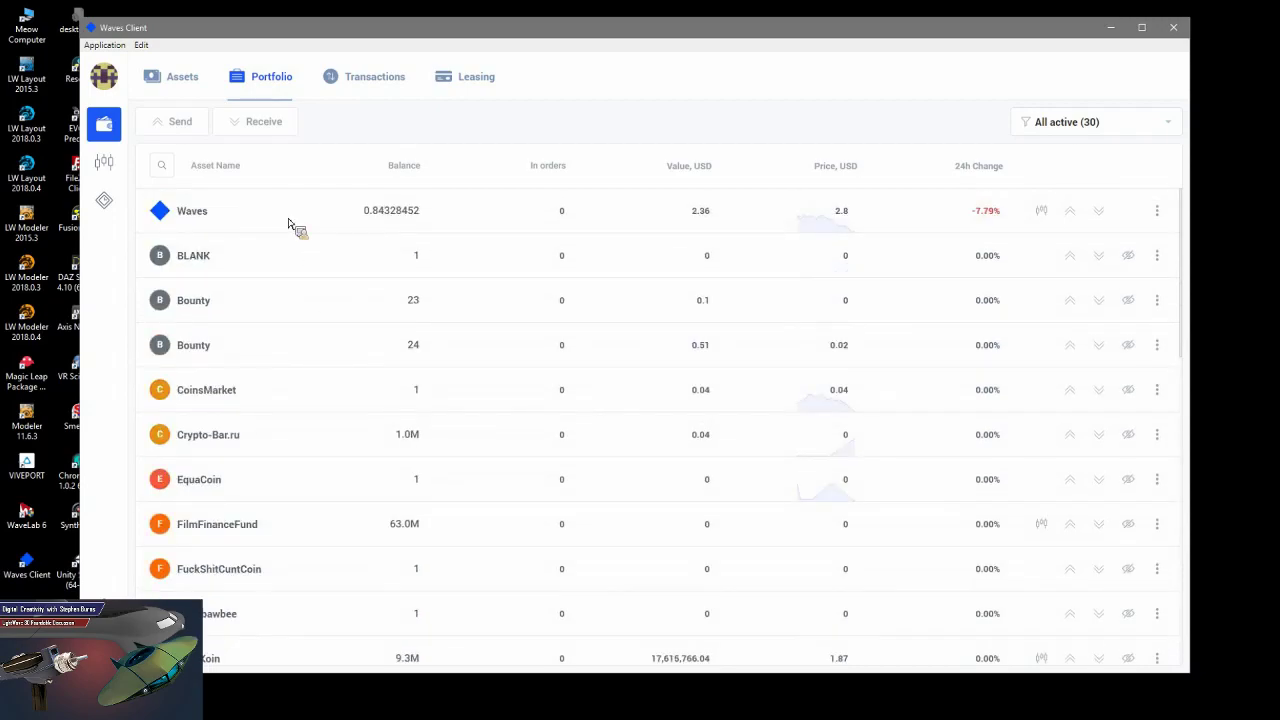
# Open the exchange view and examine the WAVES/USD price chart over a longer time range.
pyautogui.click(105, 164)
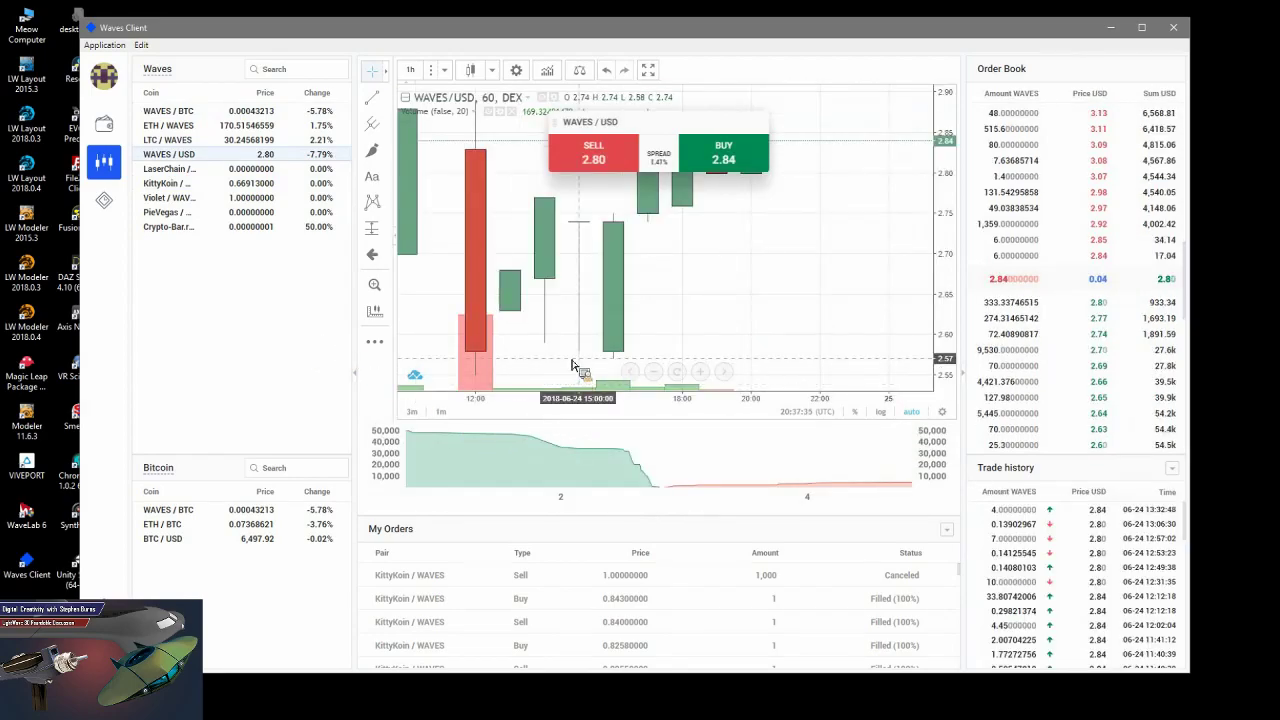
pyautogui.moveTo(567, 507)
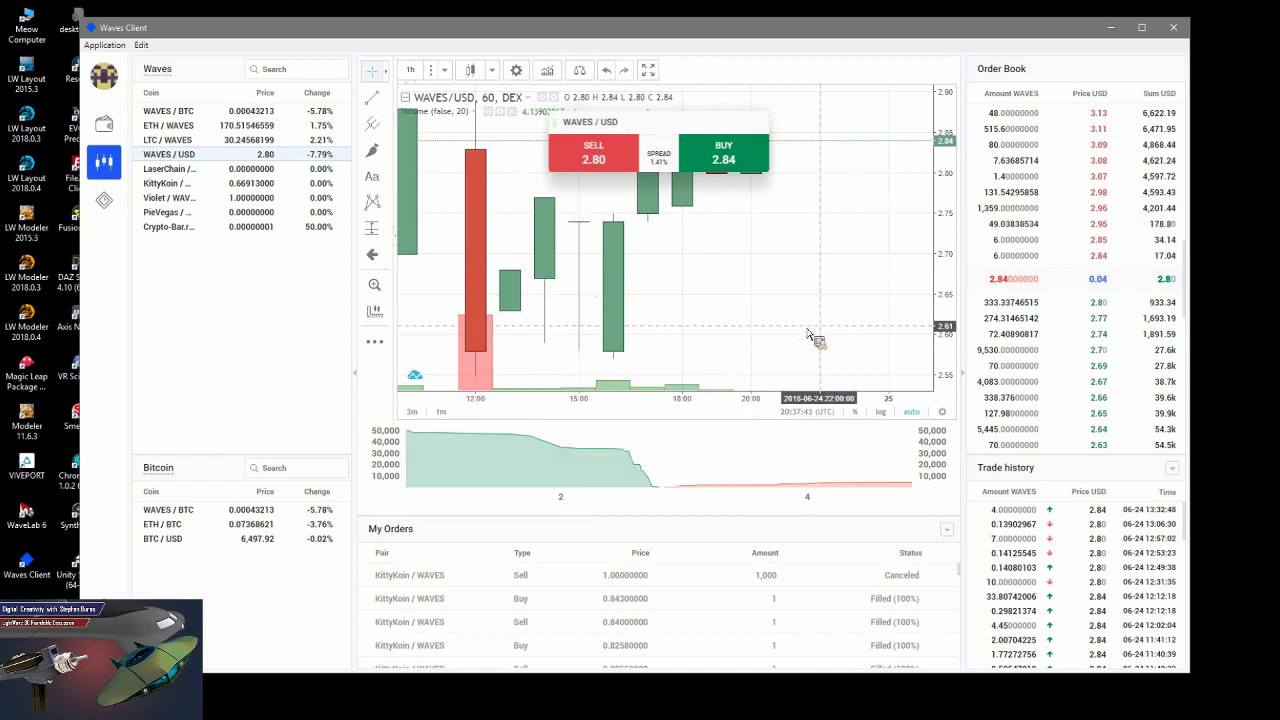
pyautogui.scroll(-3, 809, 334)
pyautogui.scroll(-2, 809, 341)
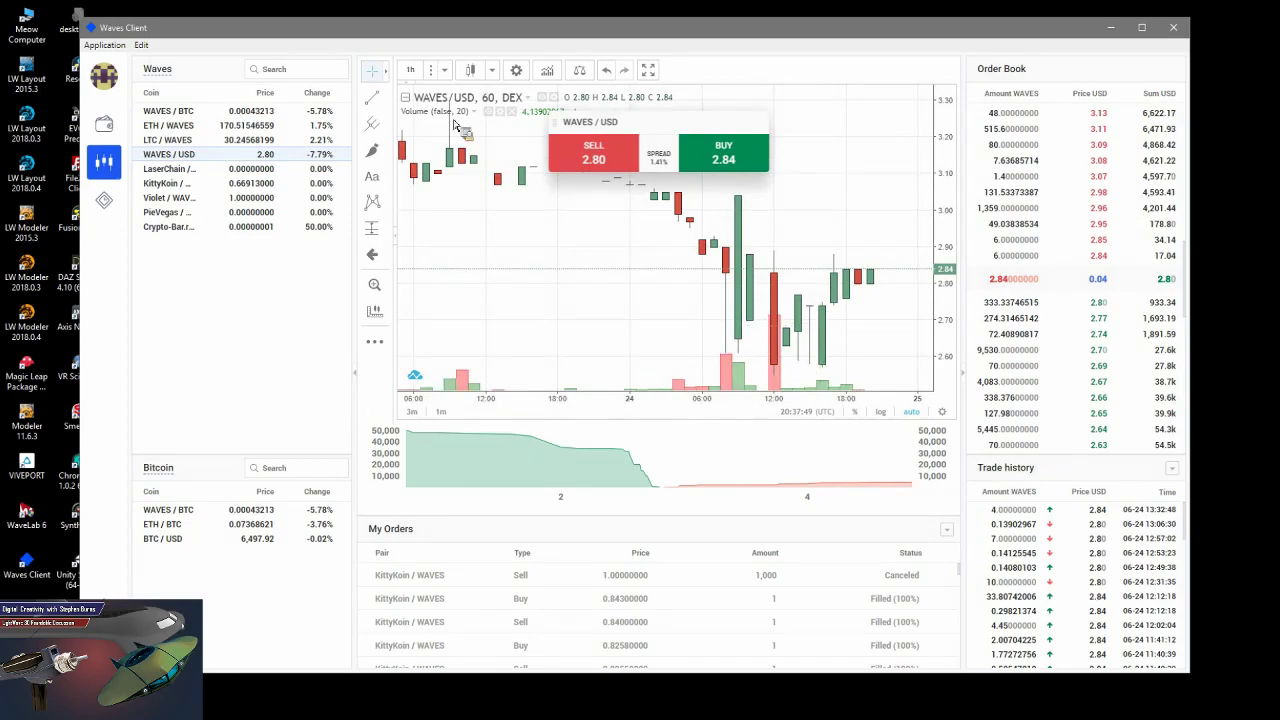
# Shift the client window slightly, return to the wallet portfolio and look through the token list again.
pyautogui.moveTo(457, 44); pyautogui.dragTo(405, 50)
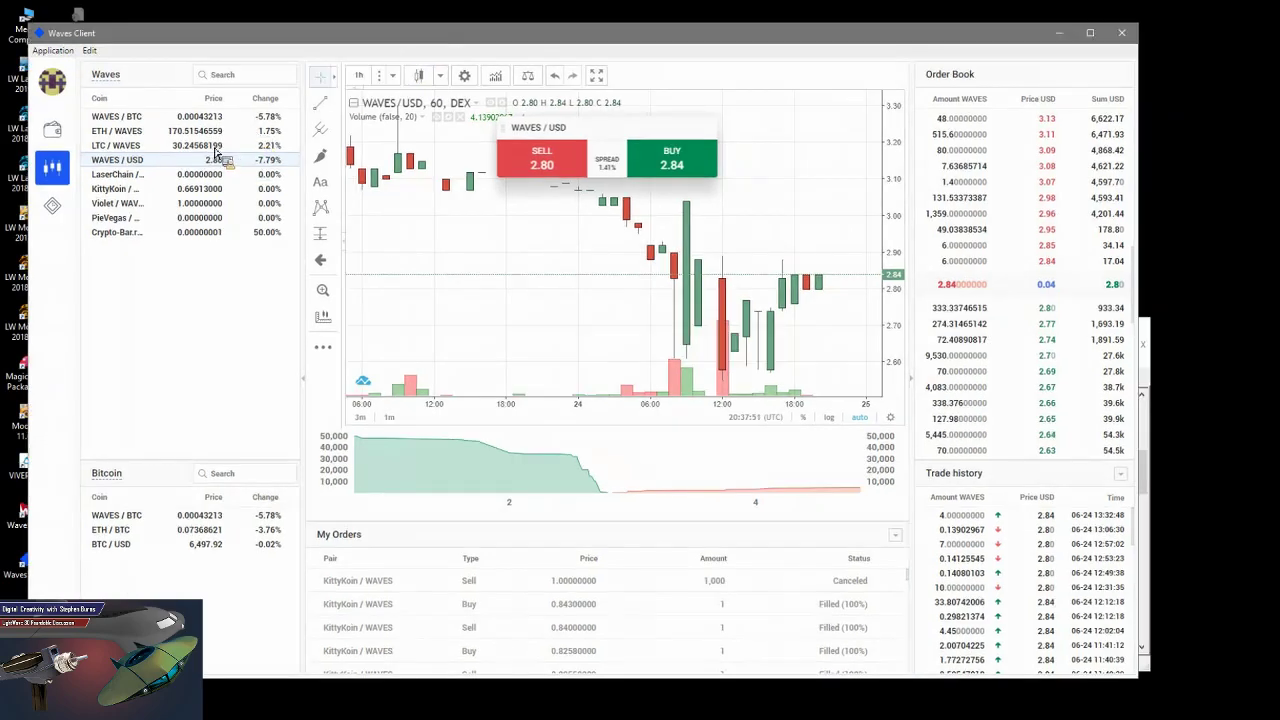
pyautogui.click(52, 130)
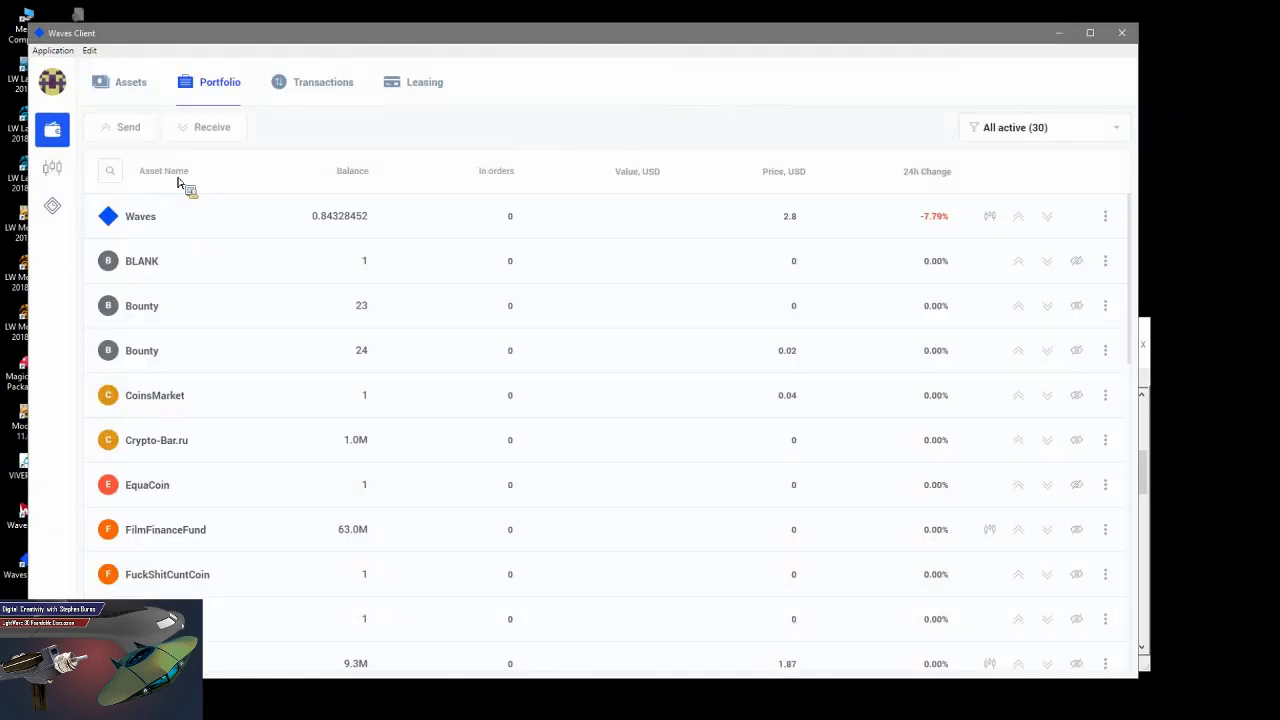
pyautogui.scroll(-10, 265, 430)
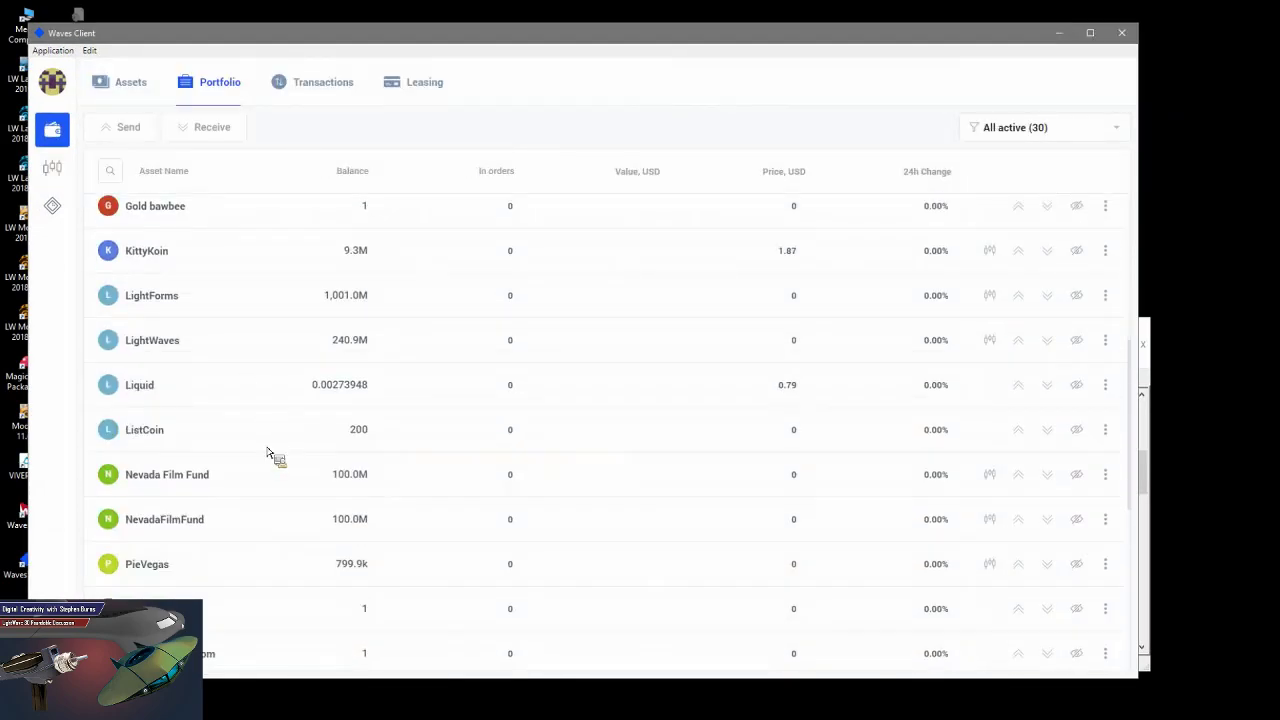
pyautogui.scroll(3, 251, 425)
pyautogui.scroll(7, 200, 360)
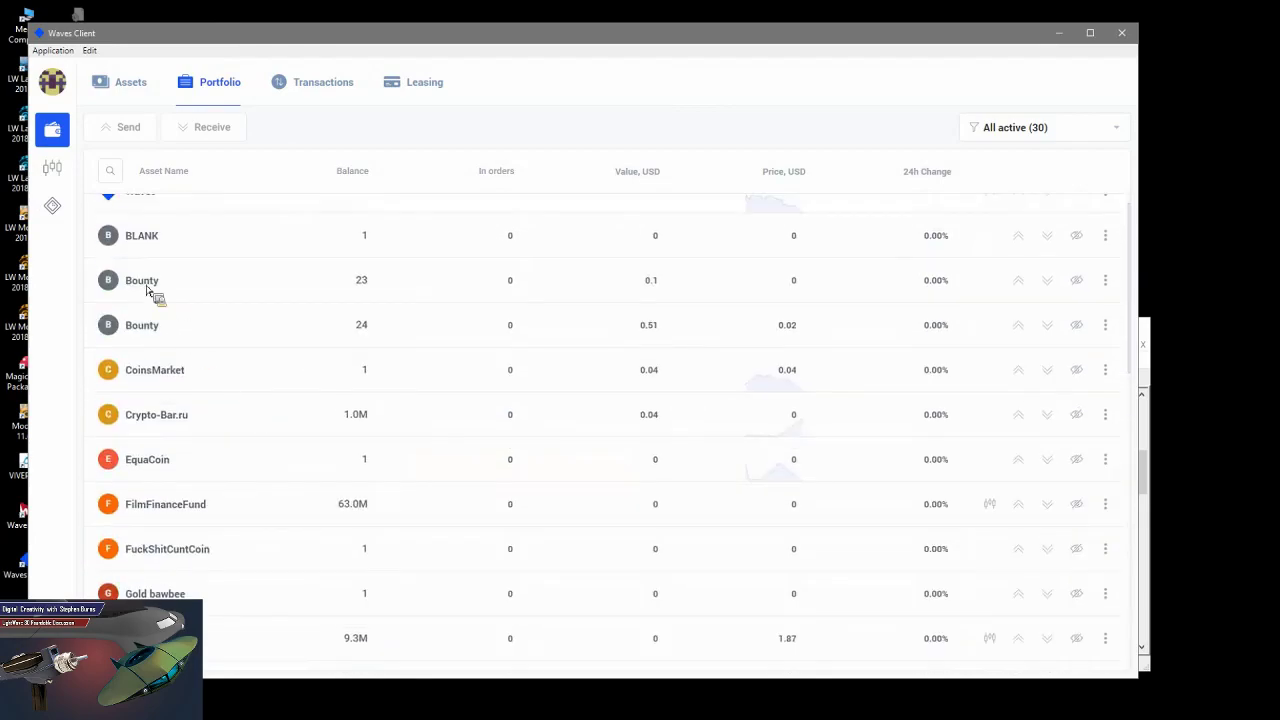
# Open the exchange view again and select the KittyKoin / WAVES trading pair.
pyautogui.click(52, 167)
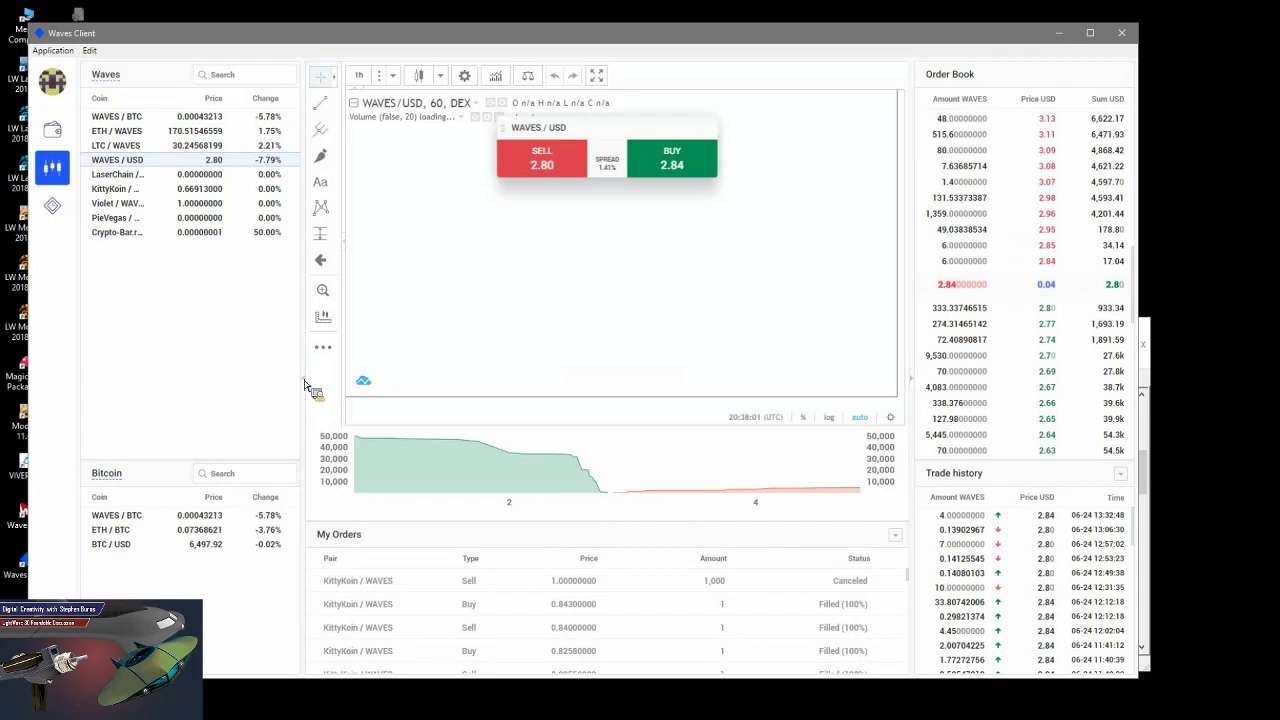
pyautogui.click(148, 175)
pyautogui.click(142, 189)
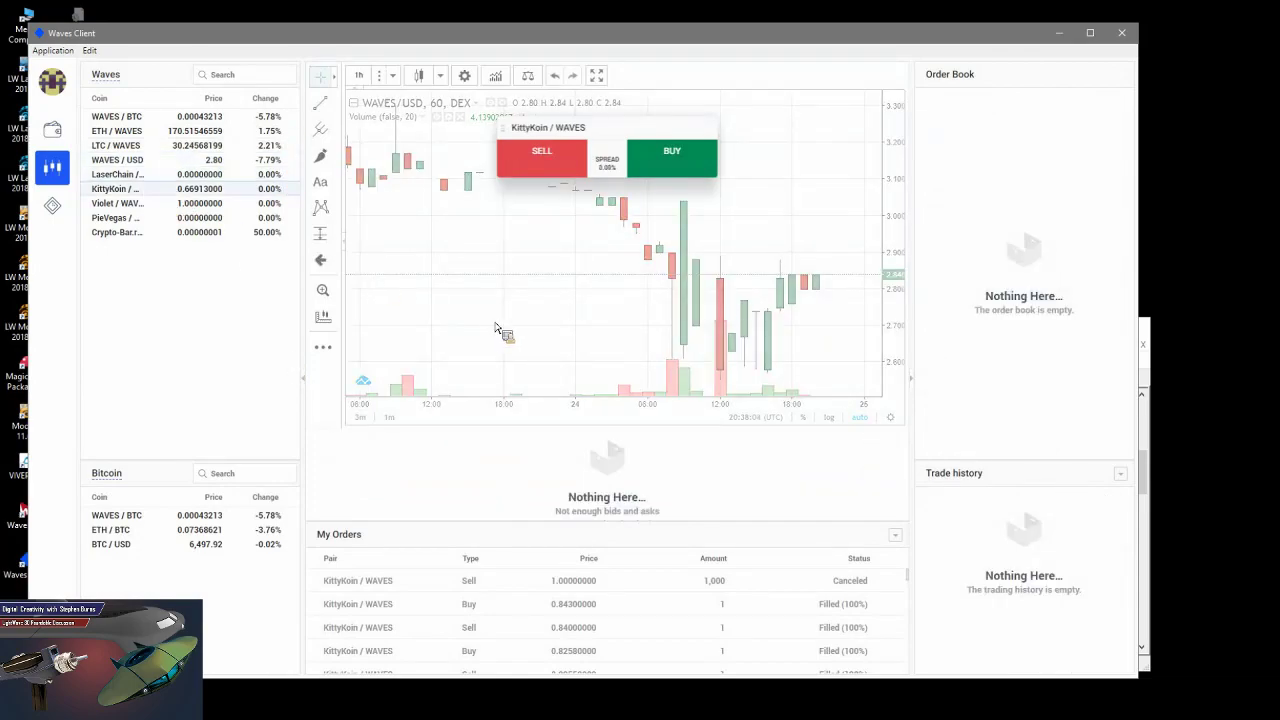
# Place a sell order for 1 KittyKoin at a limit price of 0.009 WAVES.
pyautogui.click(522, 171)
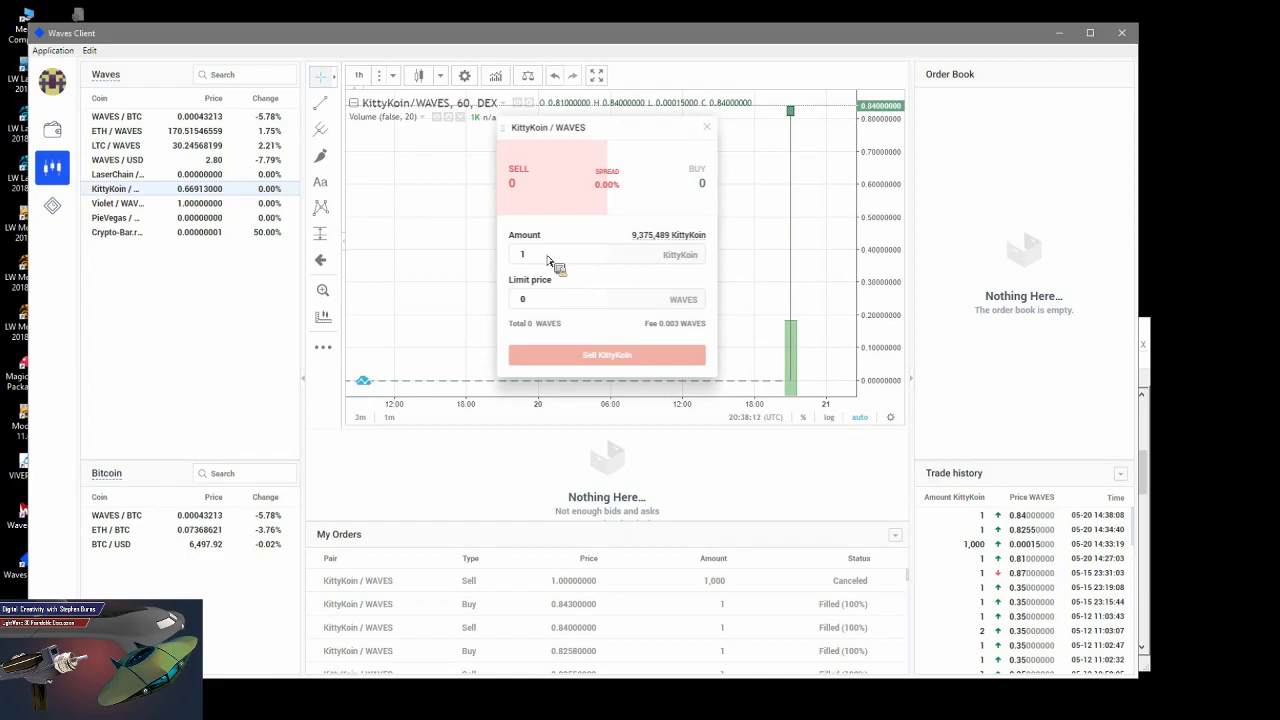
pyautogui.press('Tab')
pyautogui.press('BackSpace')
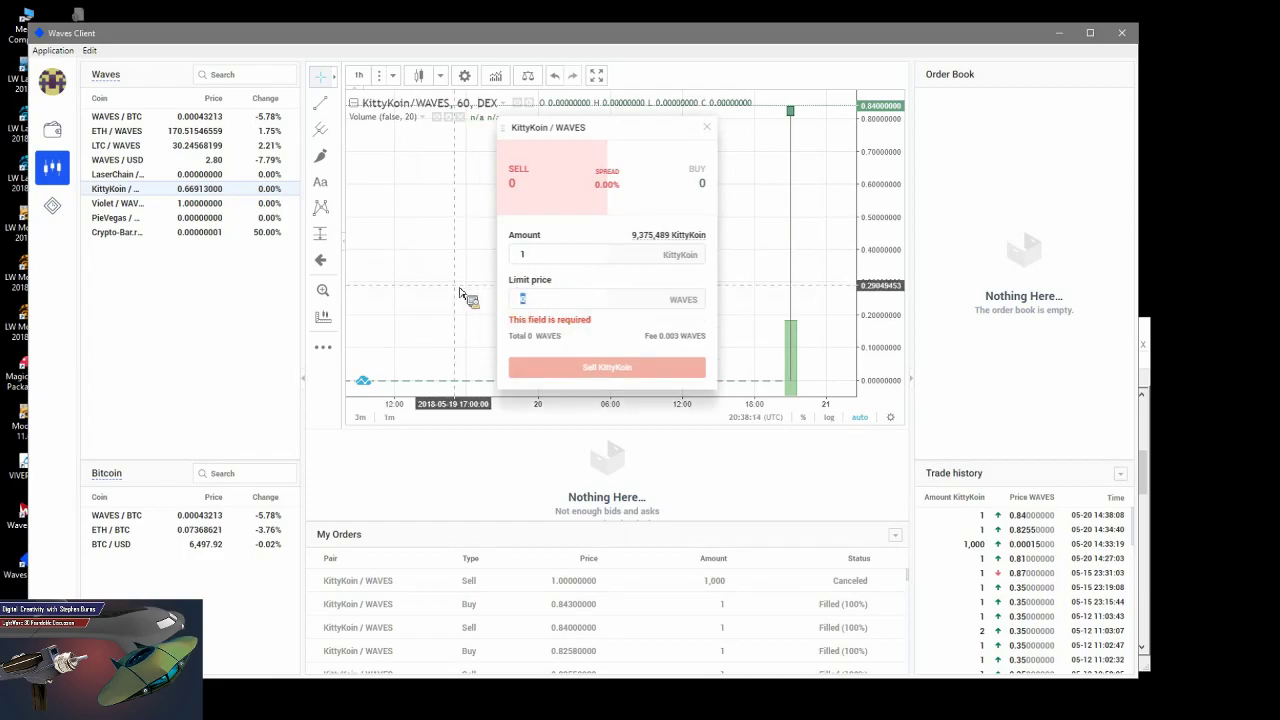
pyautogui.write('.009')
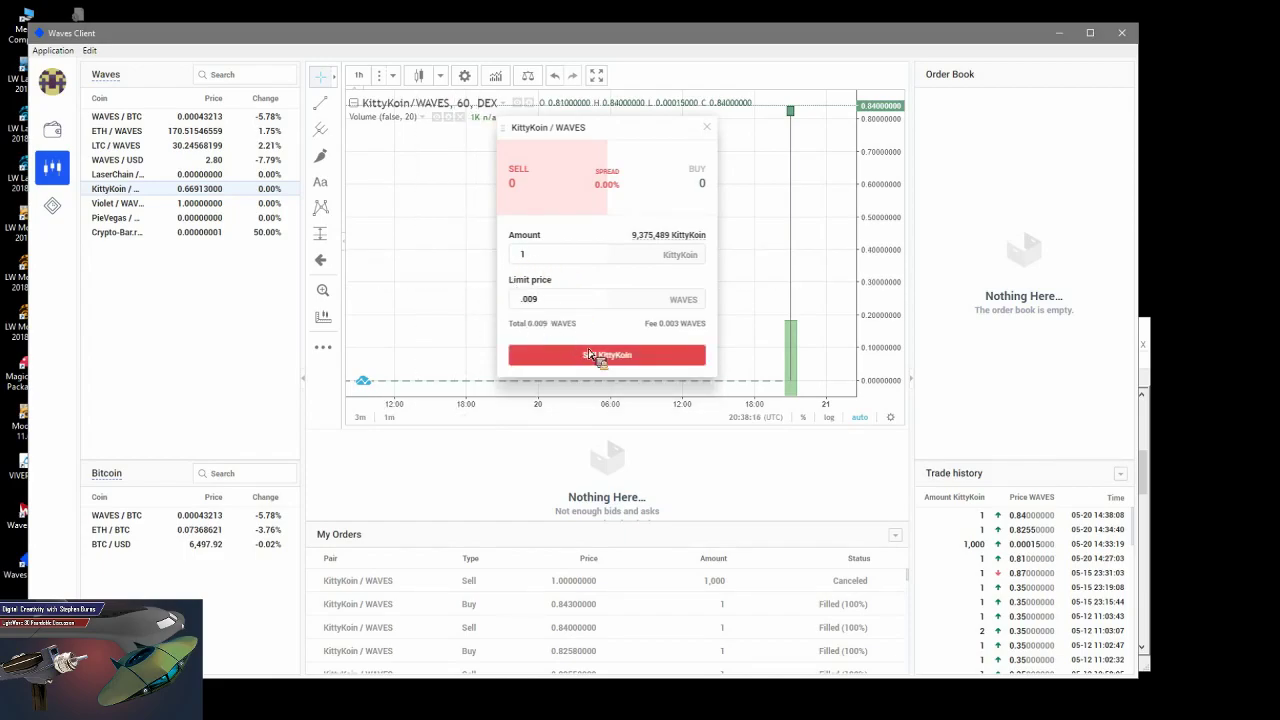
pyautogui.click(614, 254)
pyautogui.press('BackSpace')
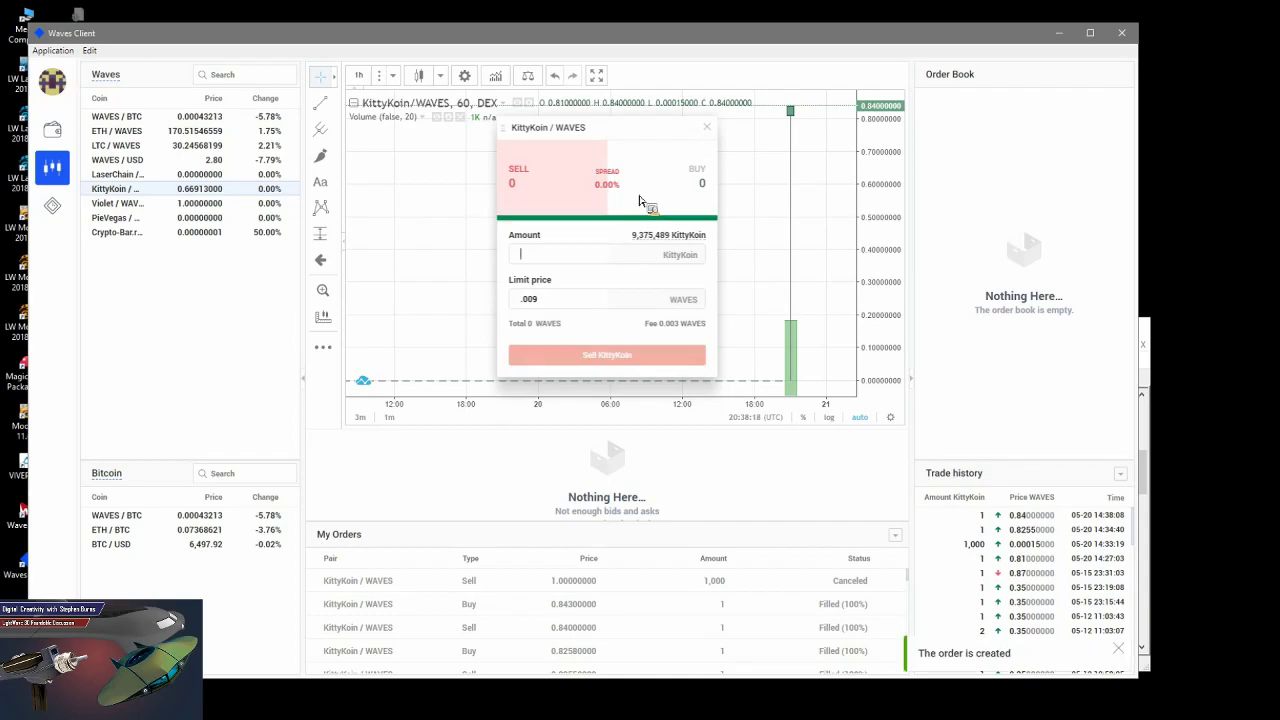
# Place a buy order for 1 KittyKoin using the 0.009 WAVES offer from the order book.
pyautogui.click(645, 197)
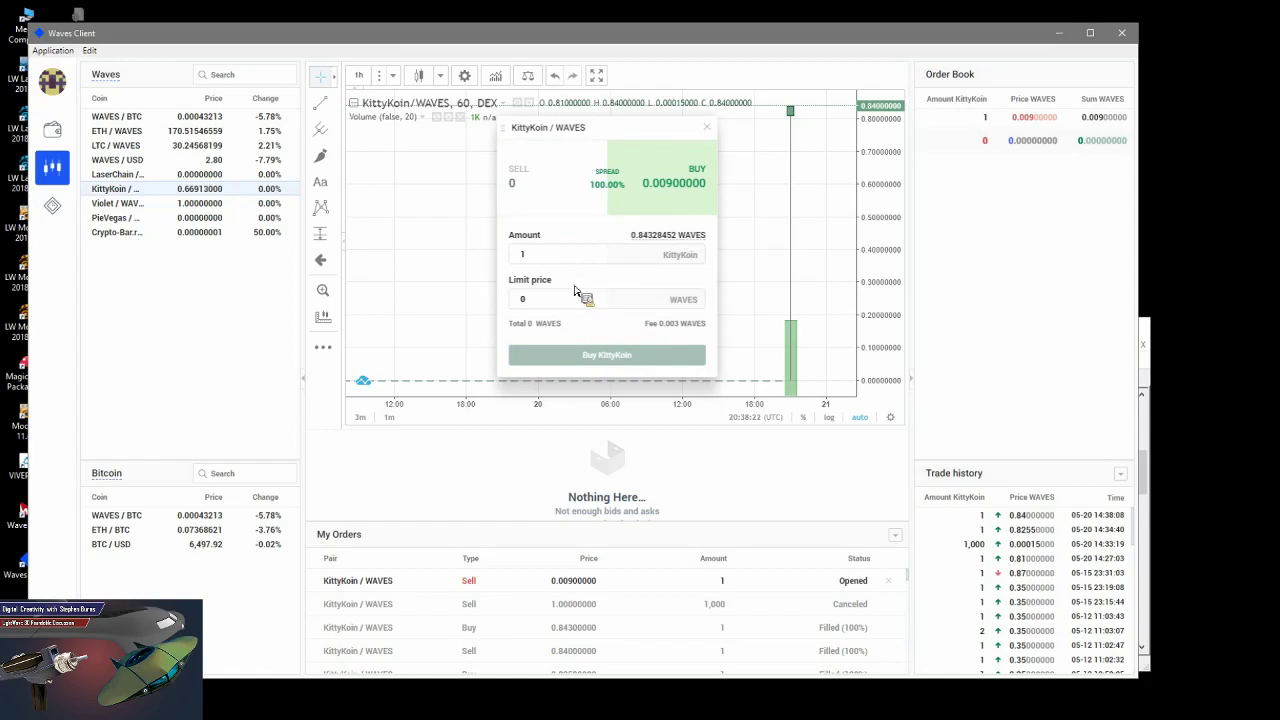
pyautogui.doubleClick(521, 299)
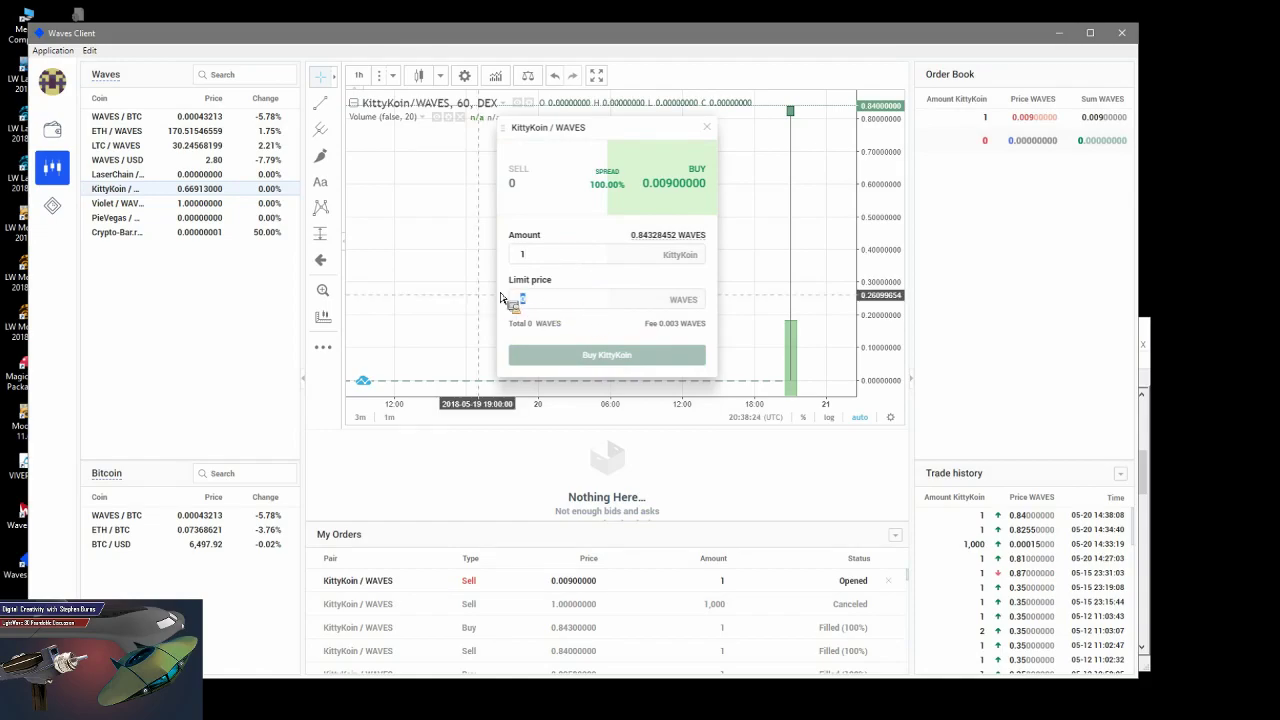
pyautogui.click(1036, 118)
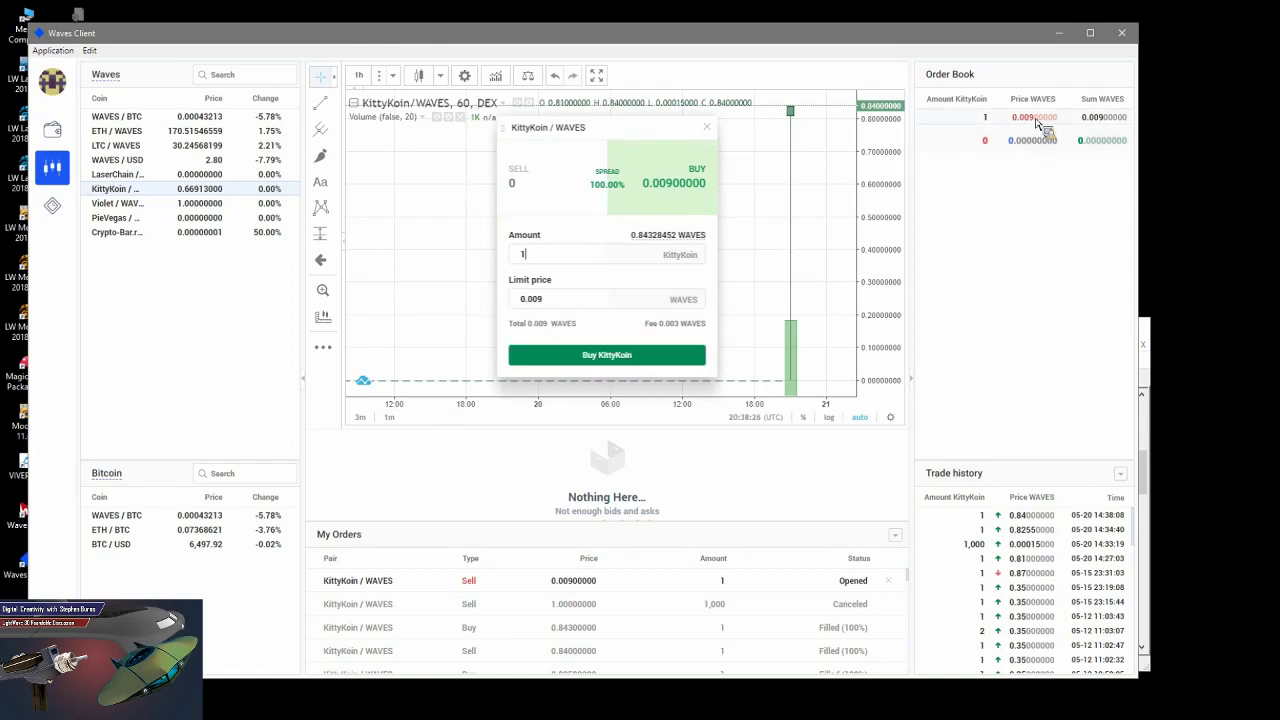
pyautogui.click(563, 257)
pyautogui.press('Return')
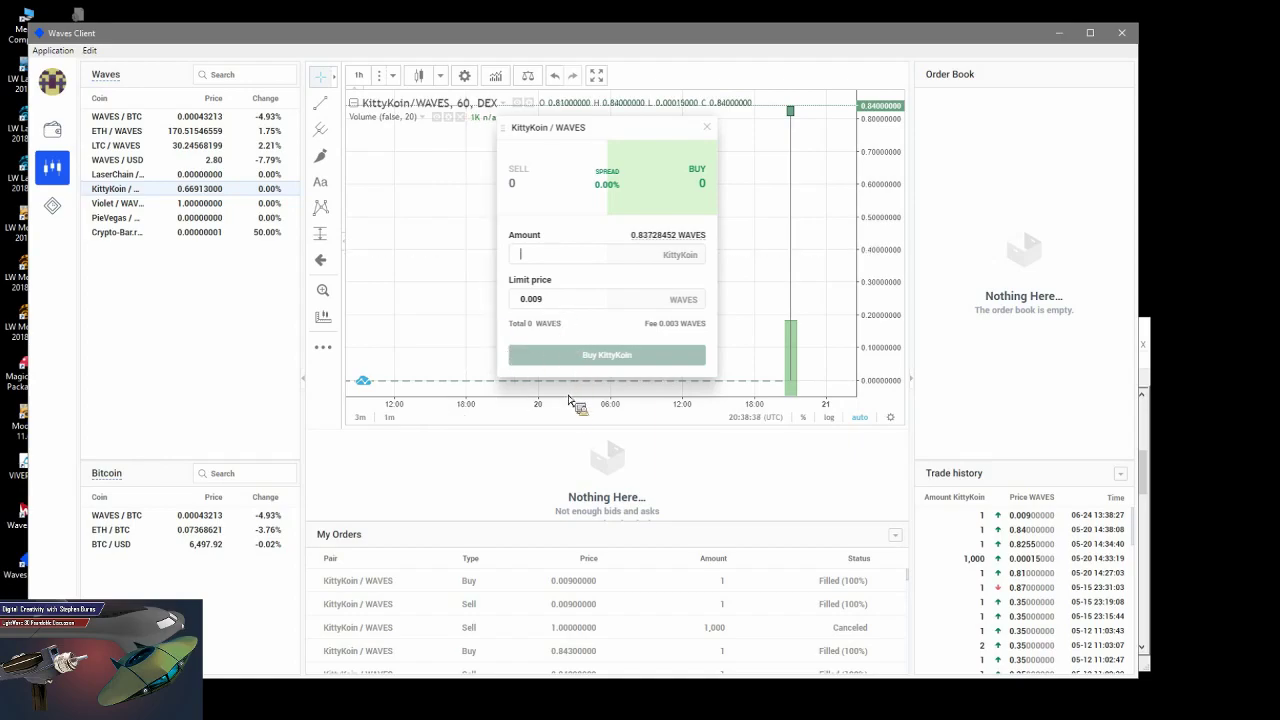
pyautogui.scroll(-1, 590, 412)
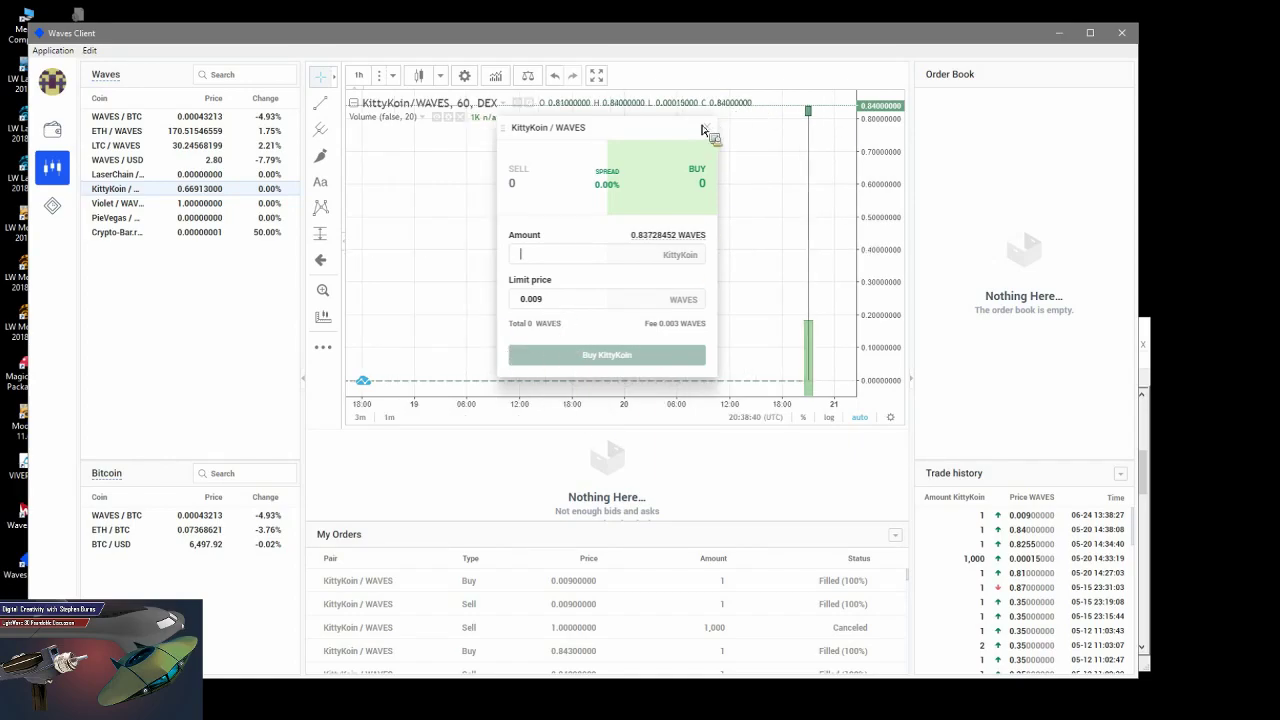
# Return to the wallet portfolio and examine KittyKoin's value and price in USD.
pyautogui.click(52, 129)
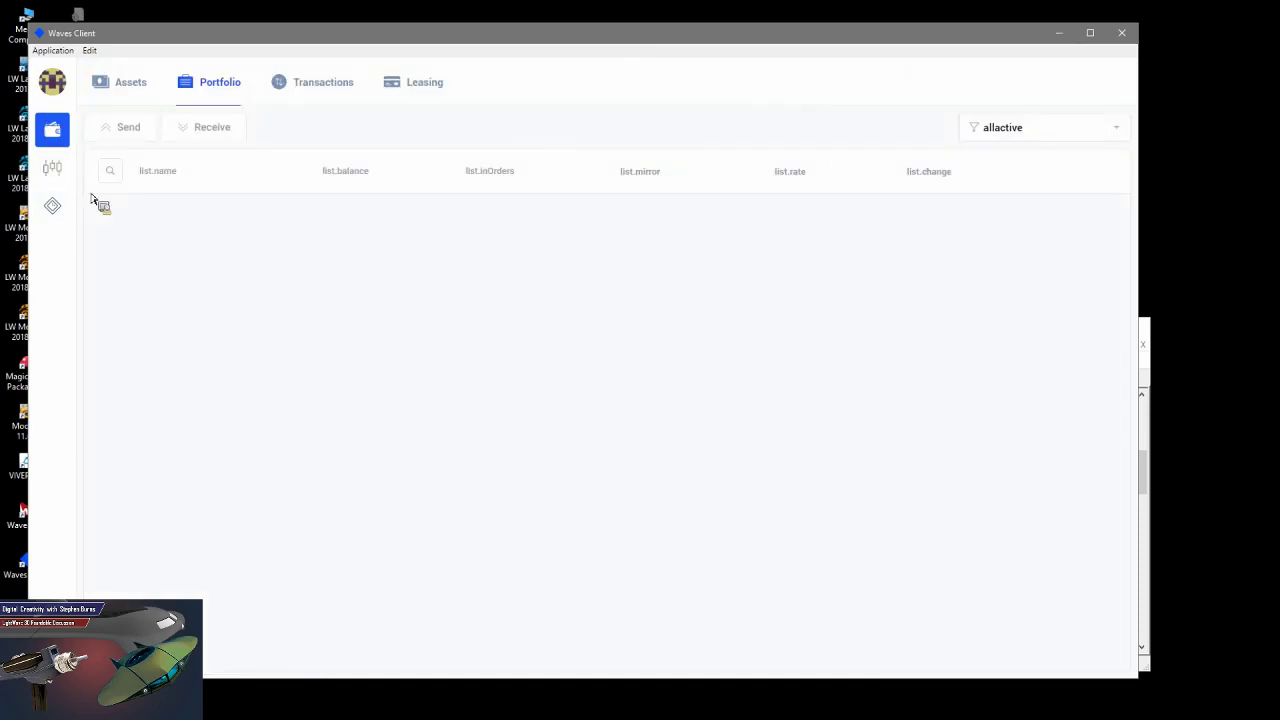
pyautogui.scroll(-5, 280, 307)
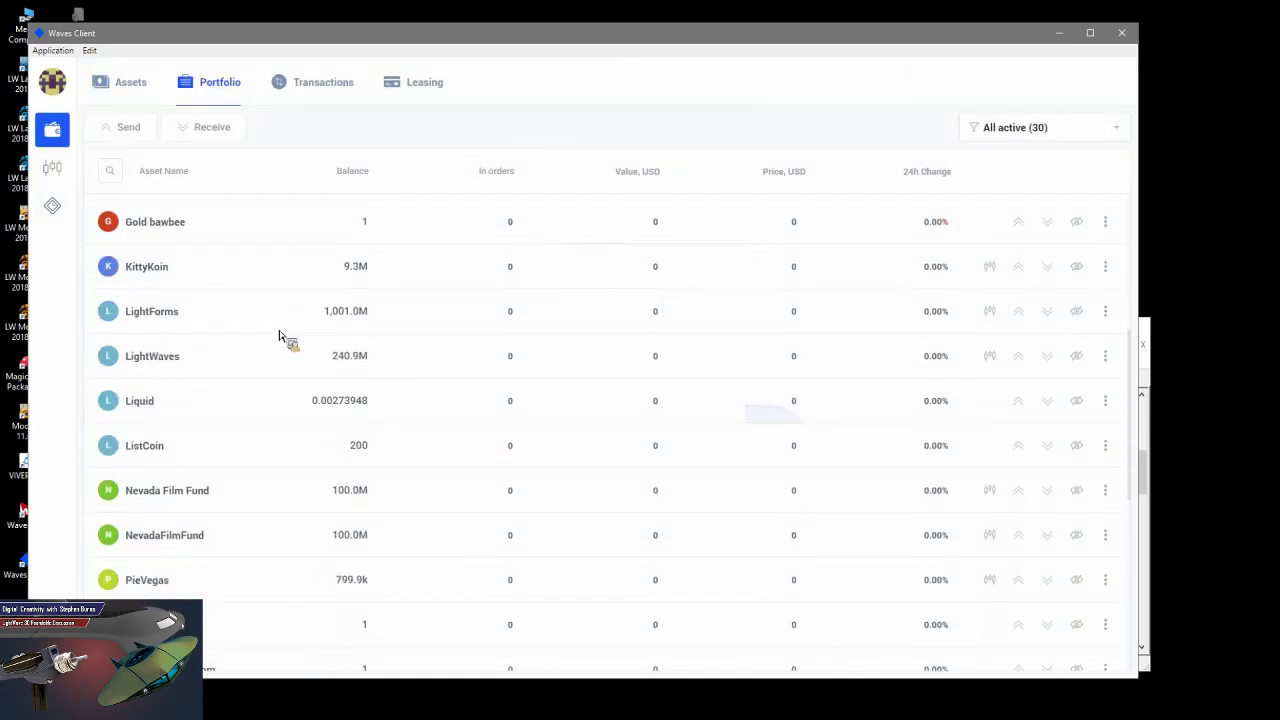
pyautogui.scroll(-4, 282, 338)
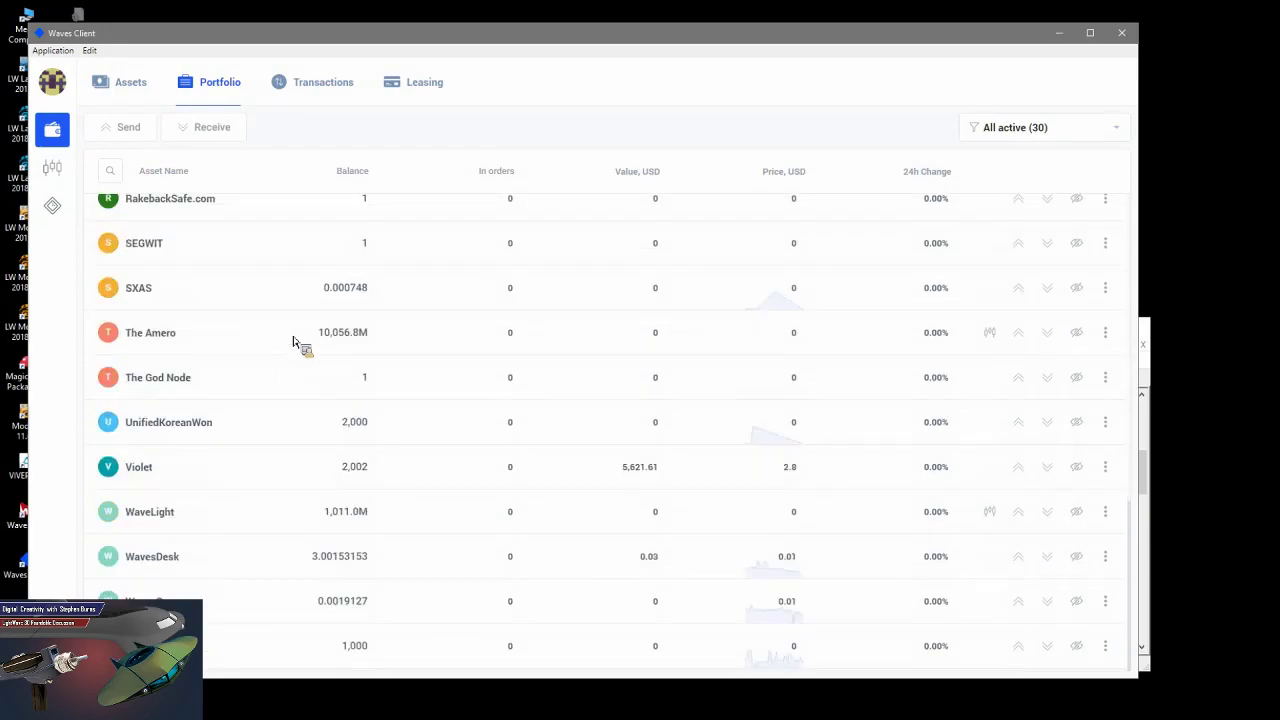
pyautogui.scroll(5, 378, 399)
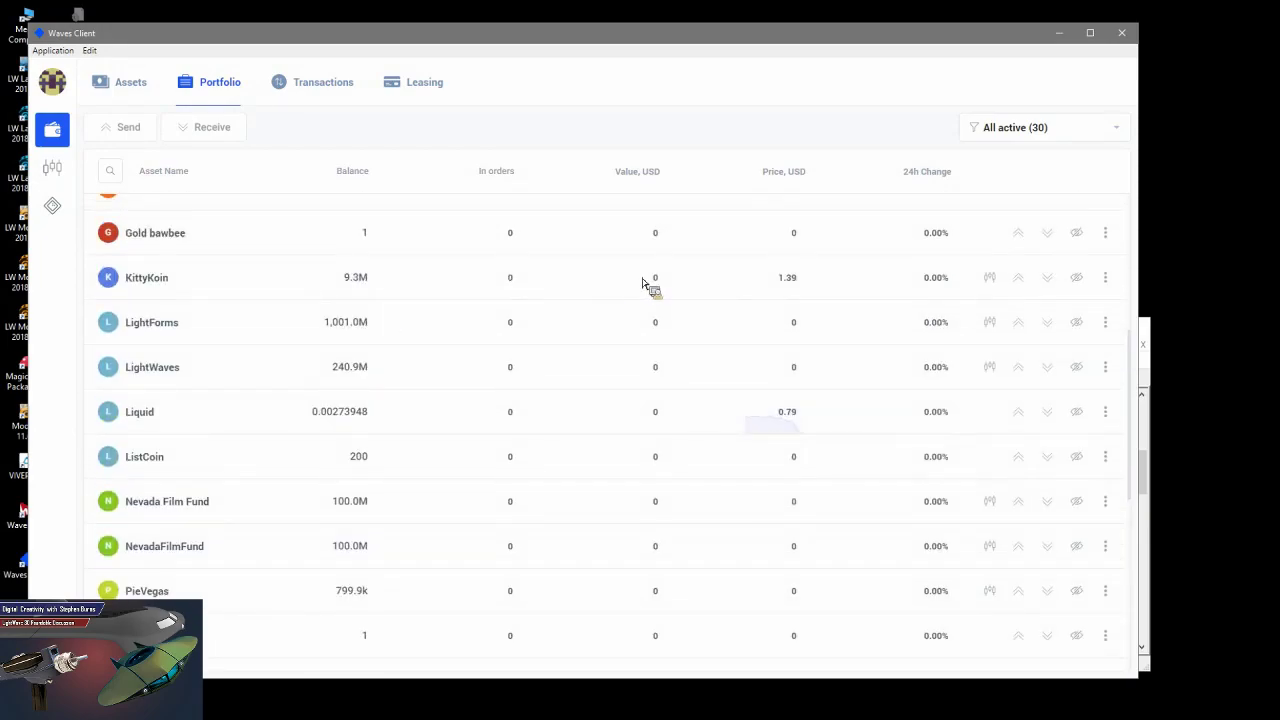
pyautogui.scroll(1, 680, 292)
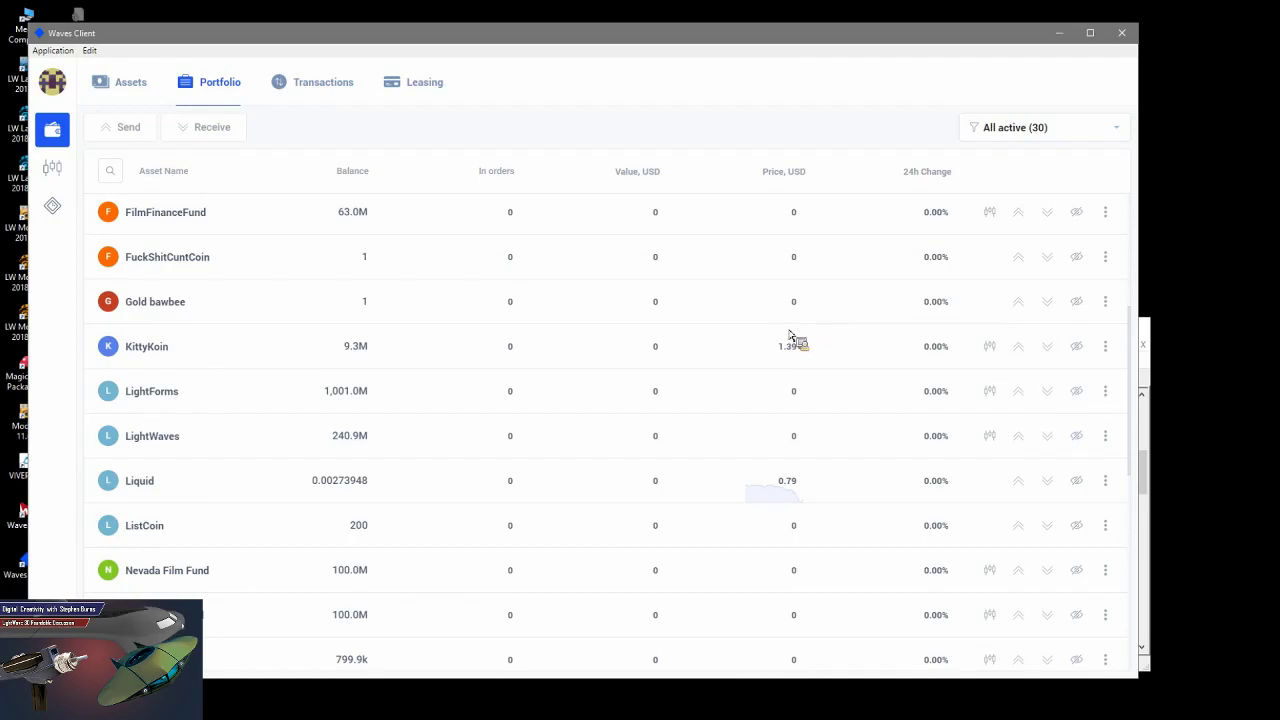
pyautogui.scroll(1, 345, 300)
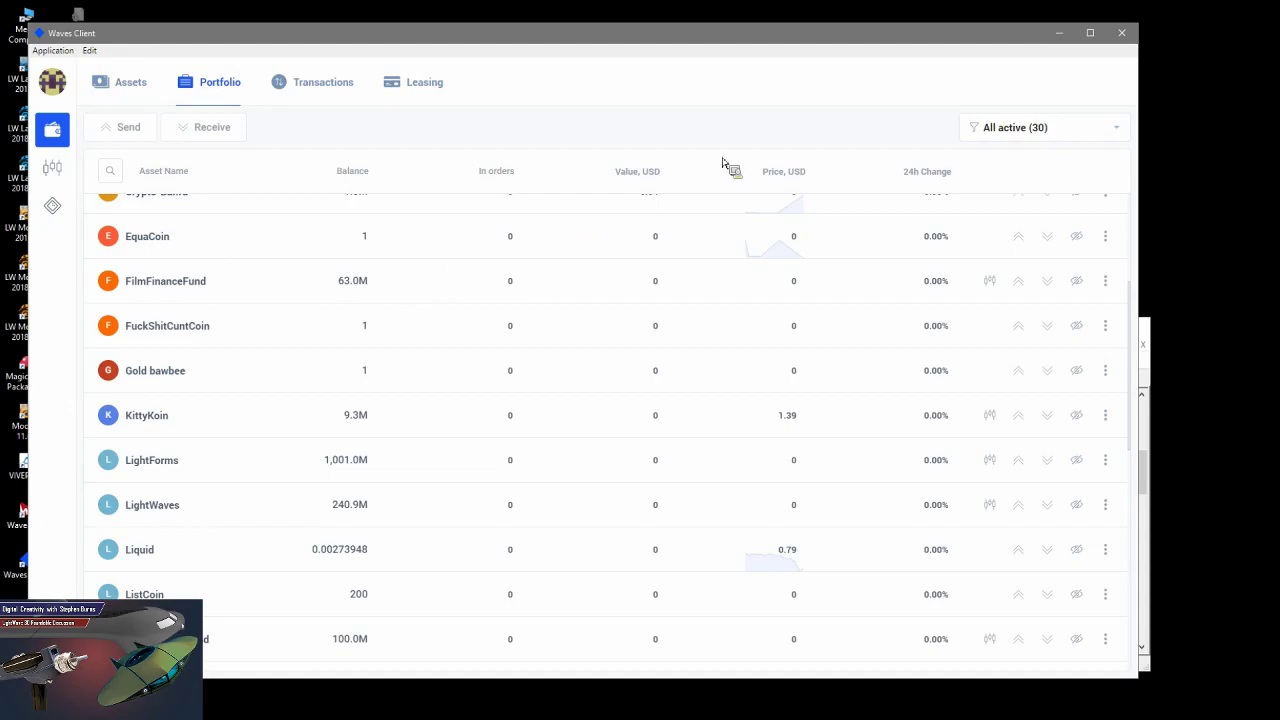
# Minimize the Waves Client and the Notepad++ window to get back to the Lightnet 2018 controller.
pyautogui.click(1059, 33)
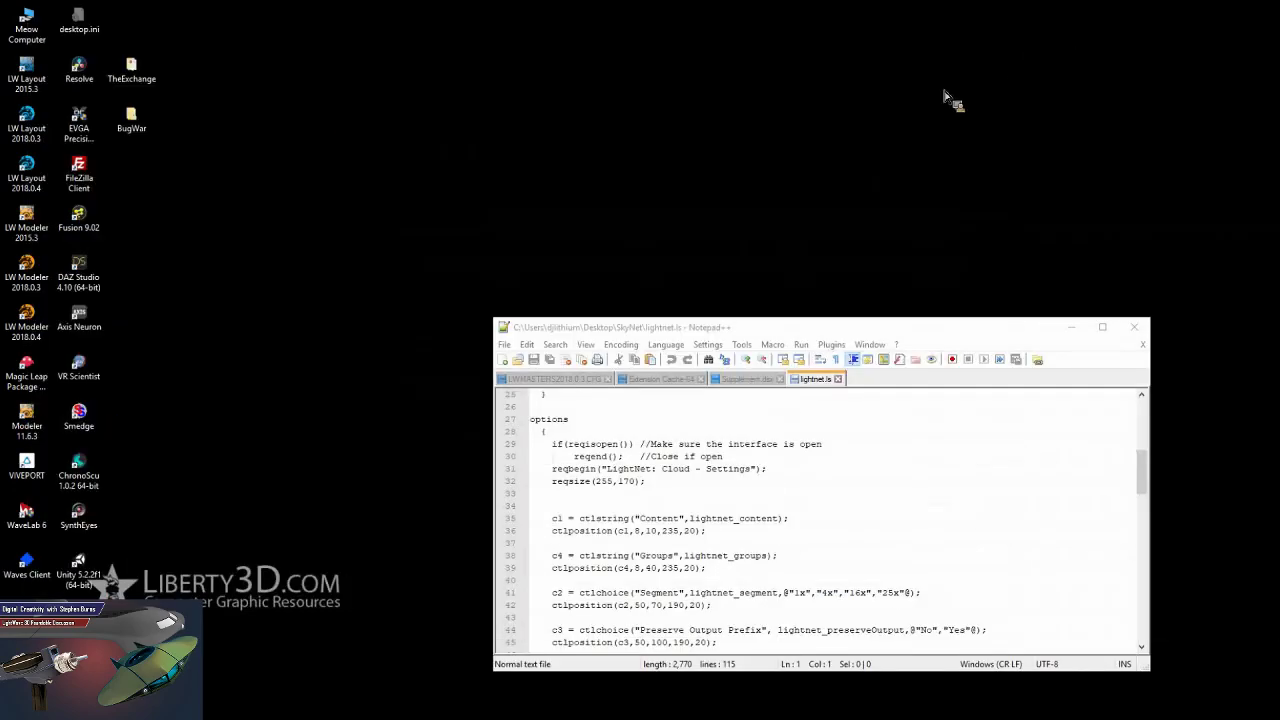
pyautogui.click(852, 333)
pyautogui.click(1080, 333)
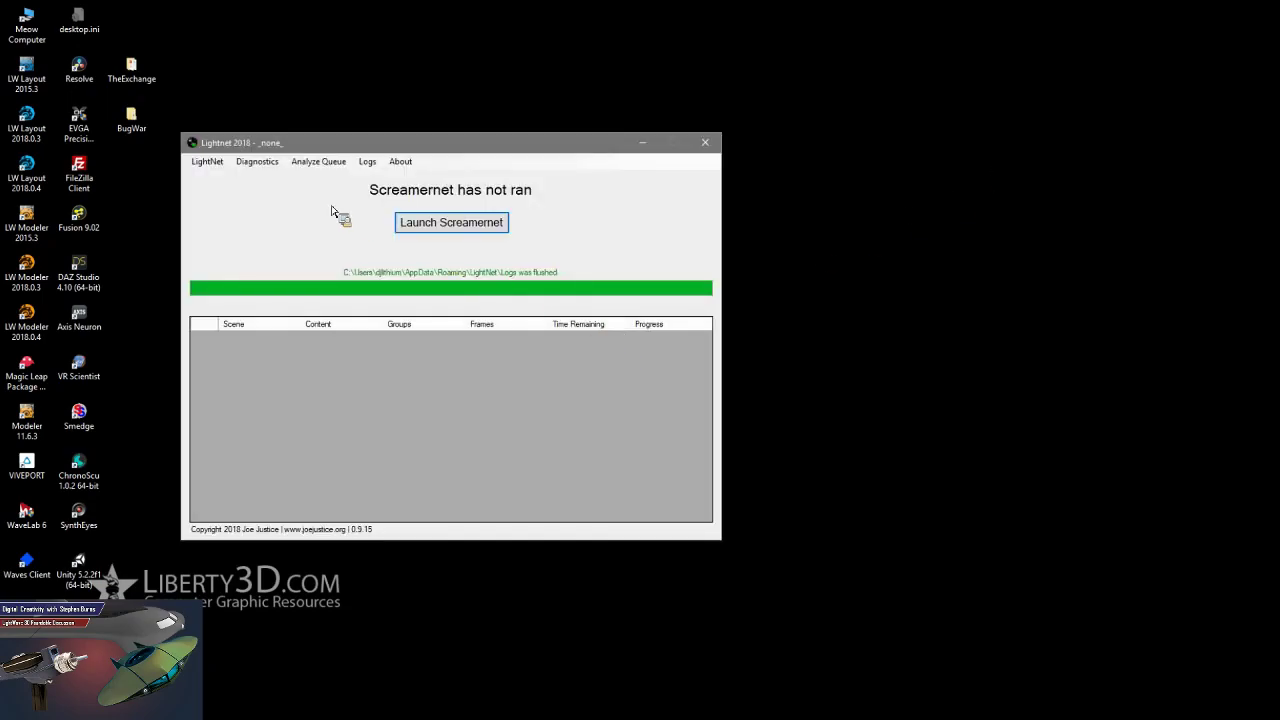
# Launch Screamernet, try to run the diagnostics while it is active, and dismiss the diagnostics message.
pyautogui.click(419, 226)
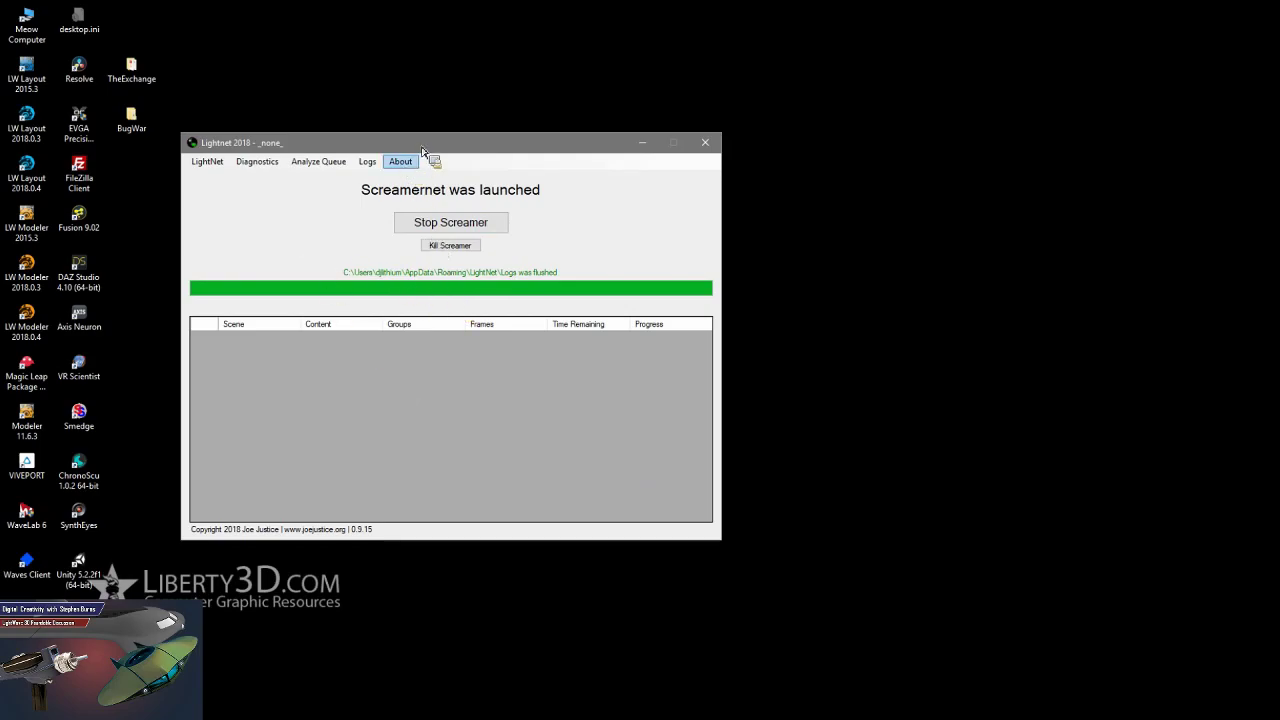
pyautogui.click(311, 169)
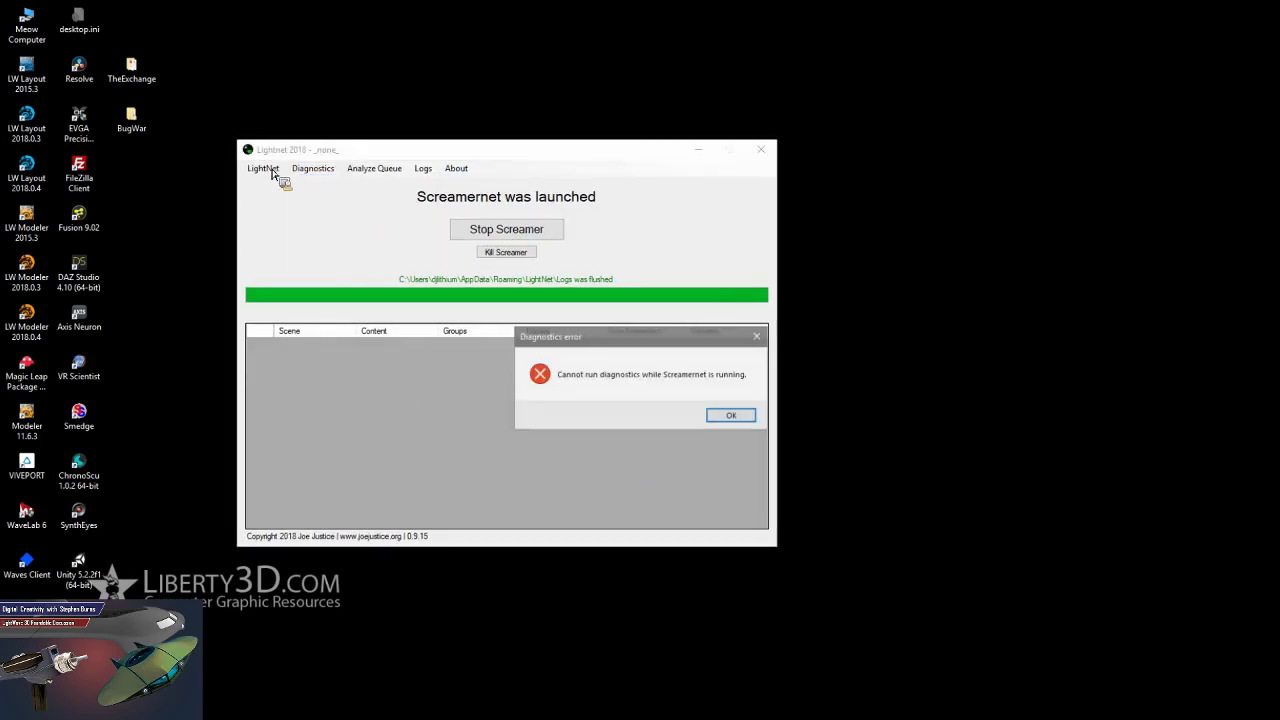
pyautogui.click(731, 414)
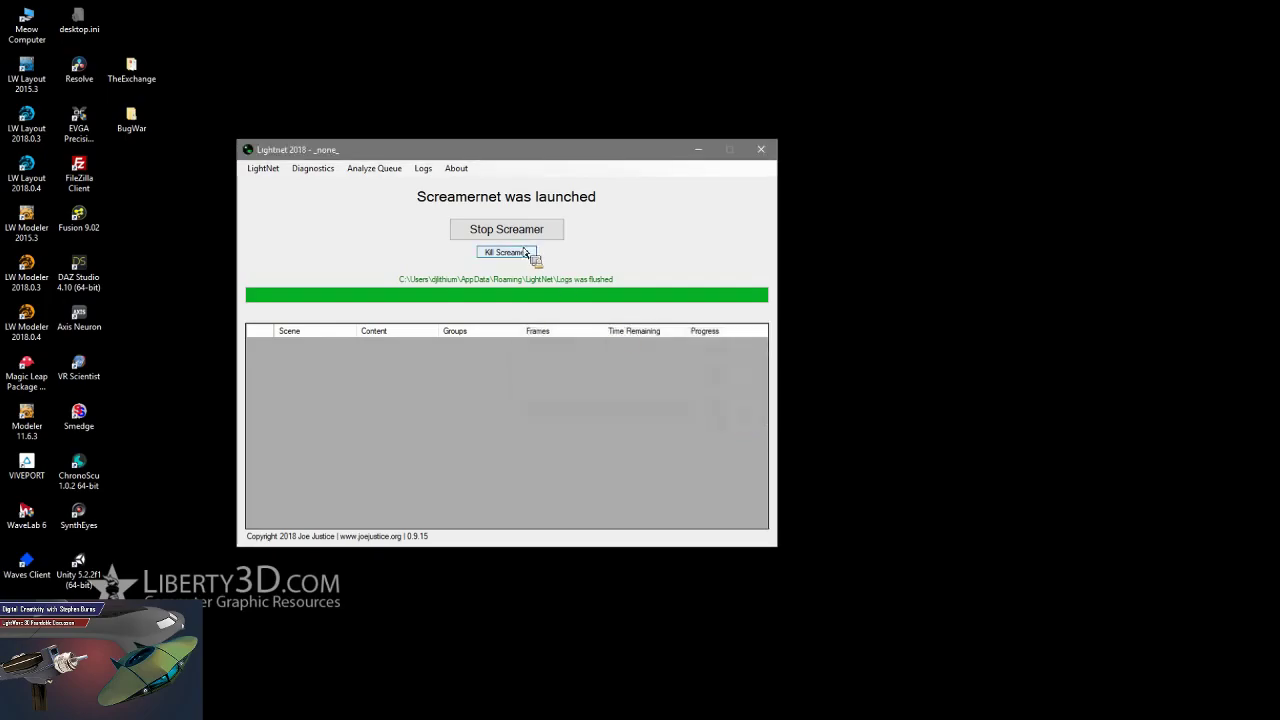
# Check the render queue immediately and kill the running Screamernet process.
pyautogui.click(264, 169)
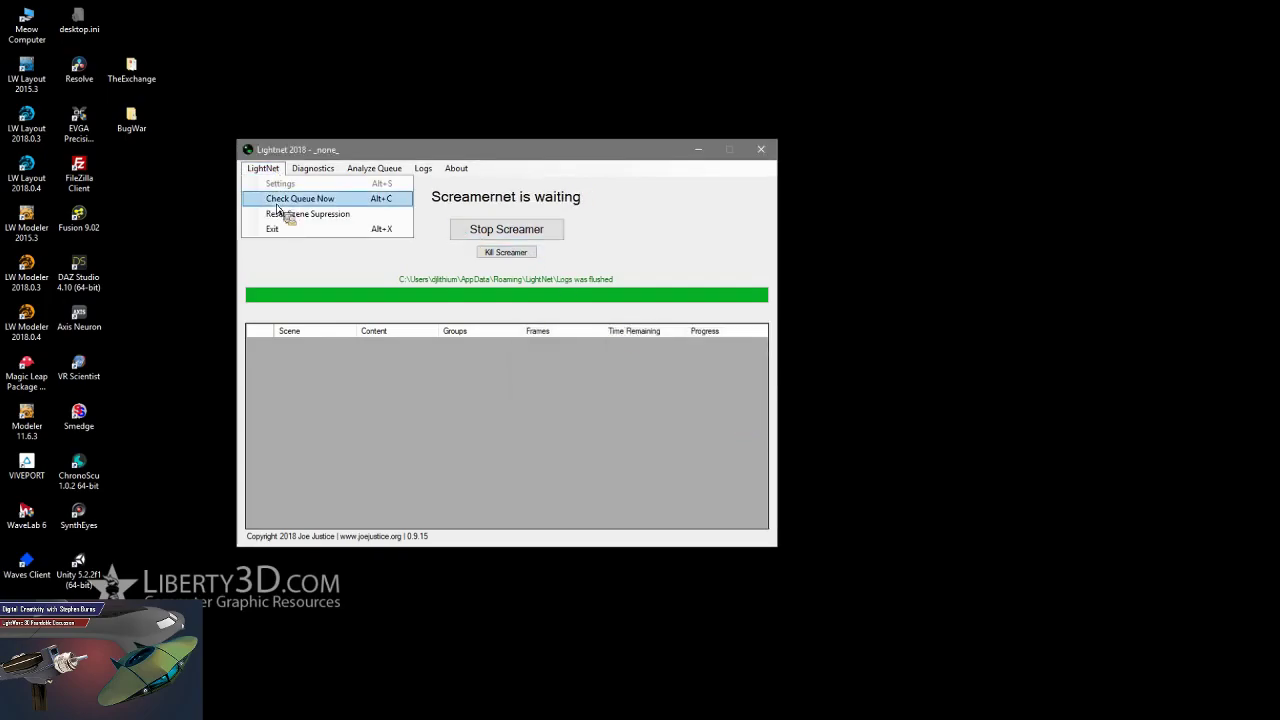
pyautogui.click(600, 266)
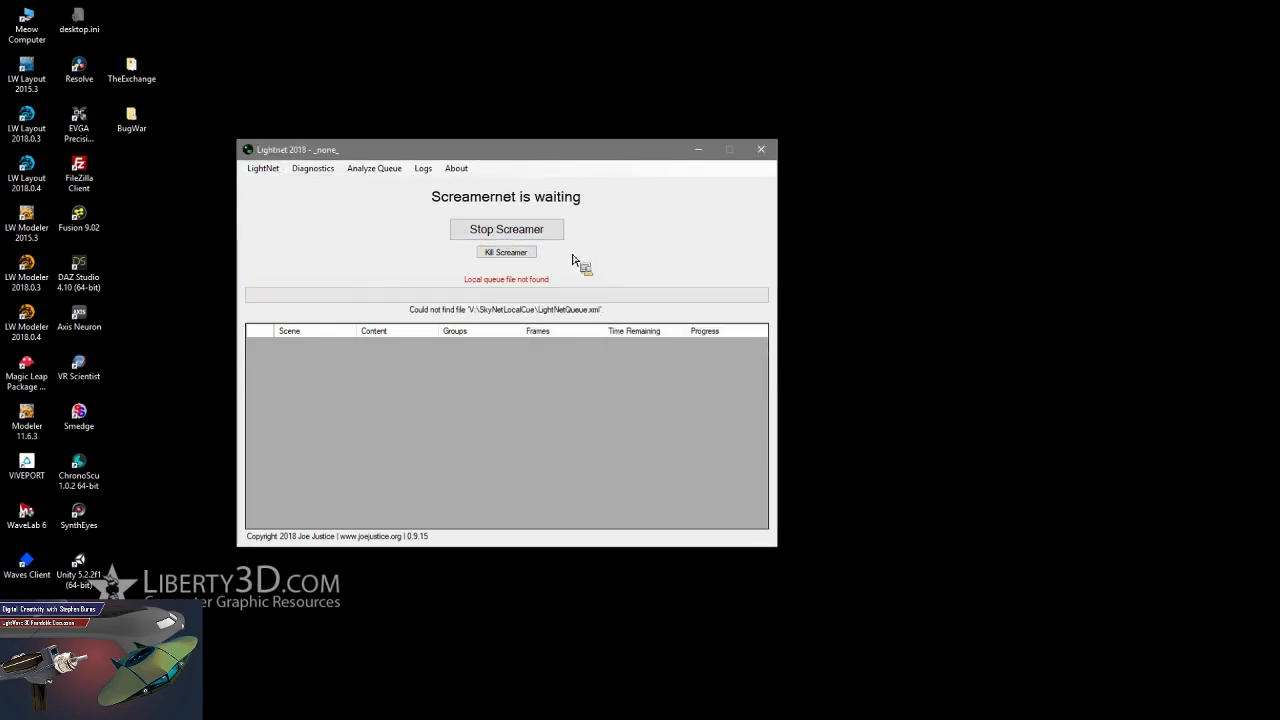
pyautogui.click(505, 252)
# Open the Lightnet settings and enable the remote queue to examine its protocol, host, login and cache options.
pyautogui.click(264, 169)
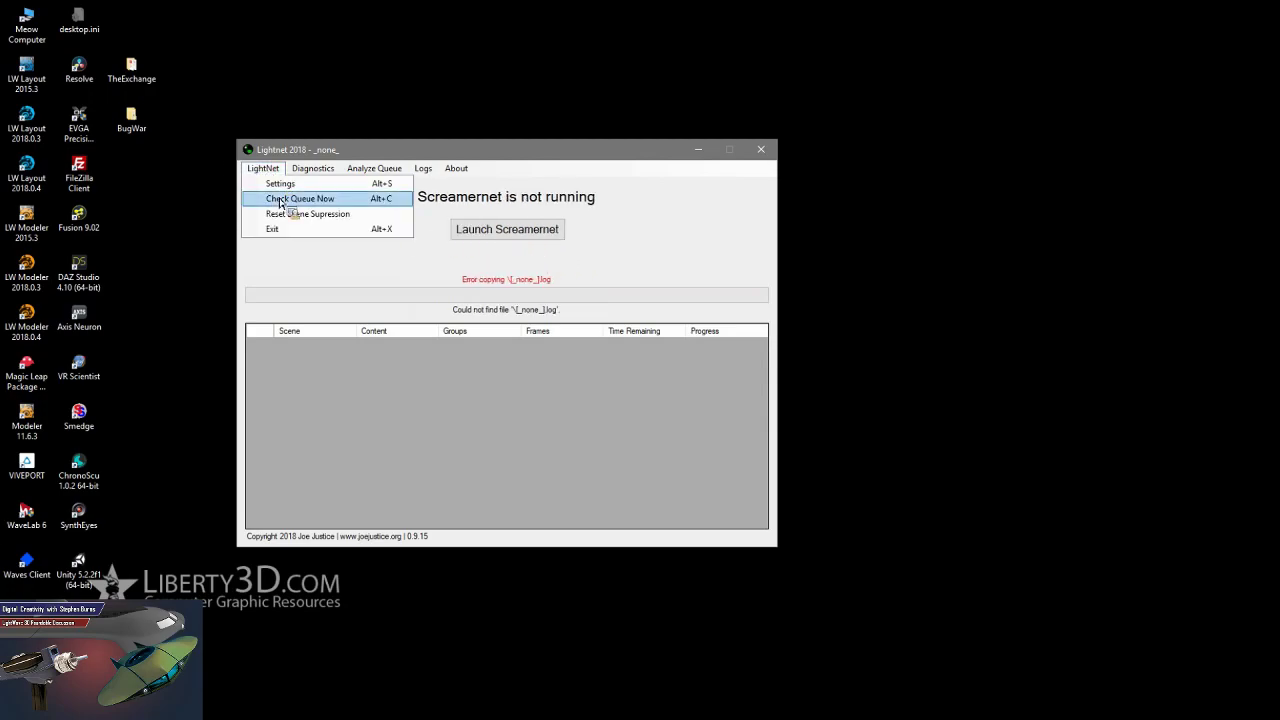
pyautogui.click(317, 205)
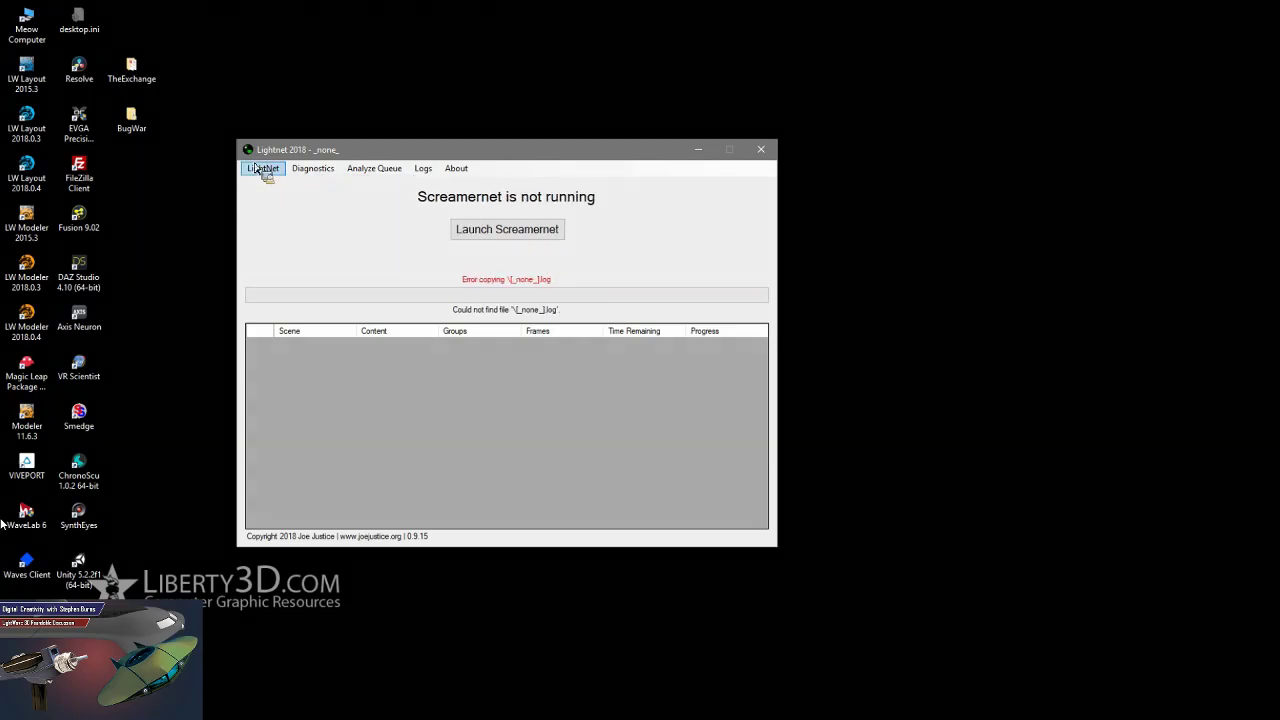
pyautogui.click(264, 168)
pyautogui.click(598, 278)
pyautogui.click(370, 238)
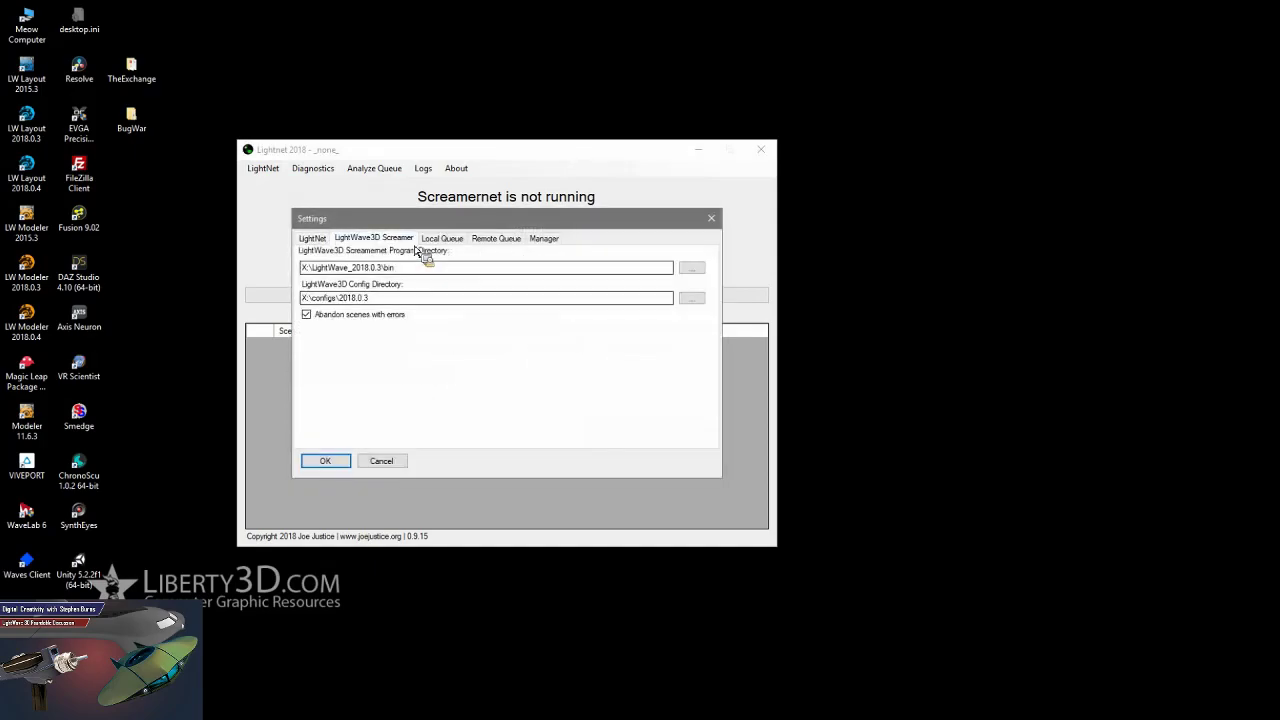
pyautogui.click(497, 240)
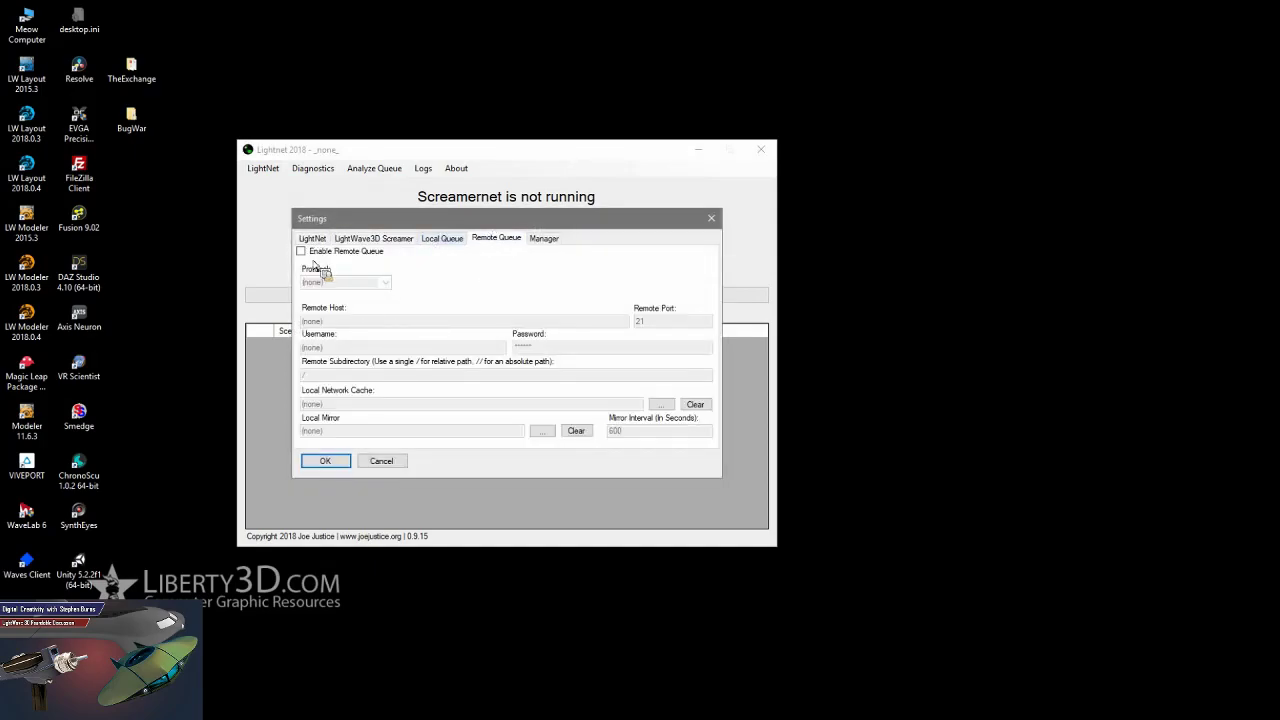
pyautogui.click(350, 252)
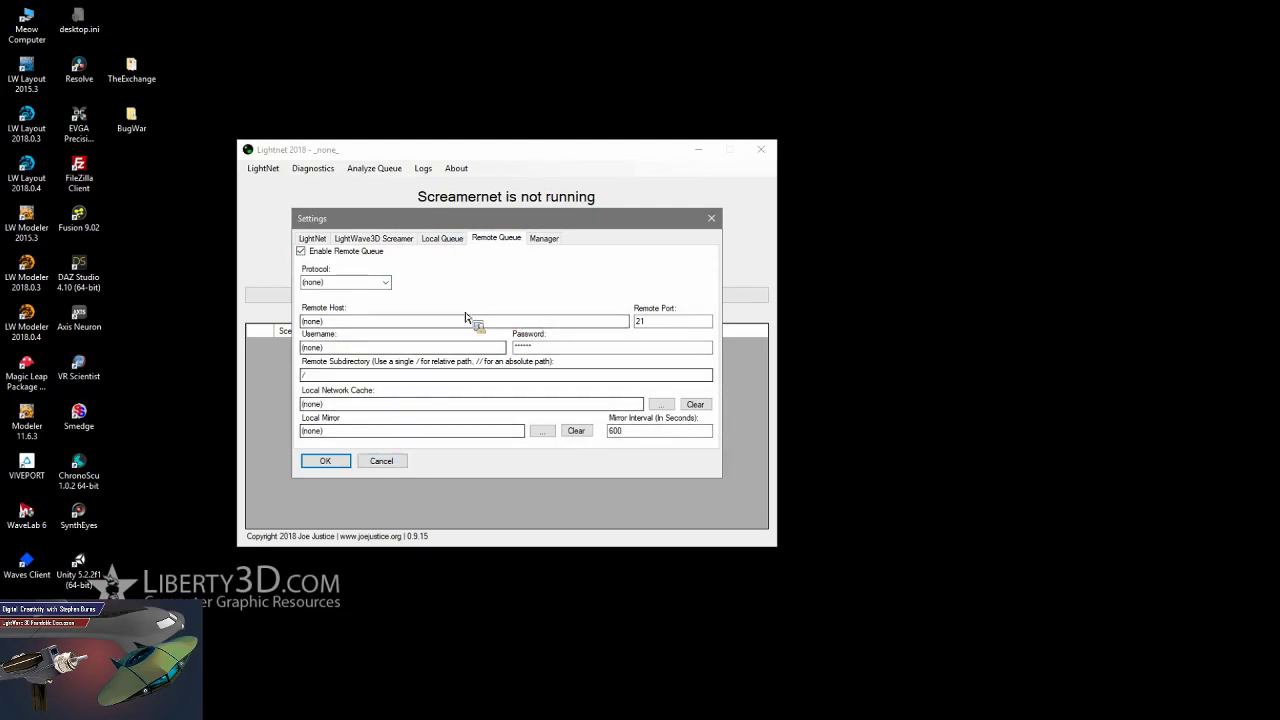
# Review the Local Queue, Manager, LightWave3D Screamer and LightNet settings, and cancel without saving any changes.
pyautogui.moveTo(463, 218); pyautogui.dragTo(523, 263)
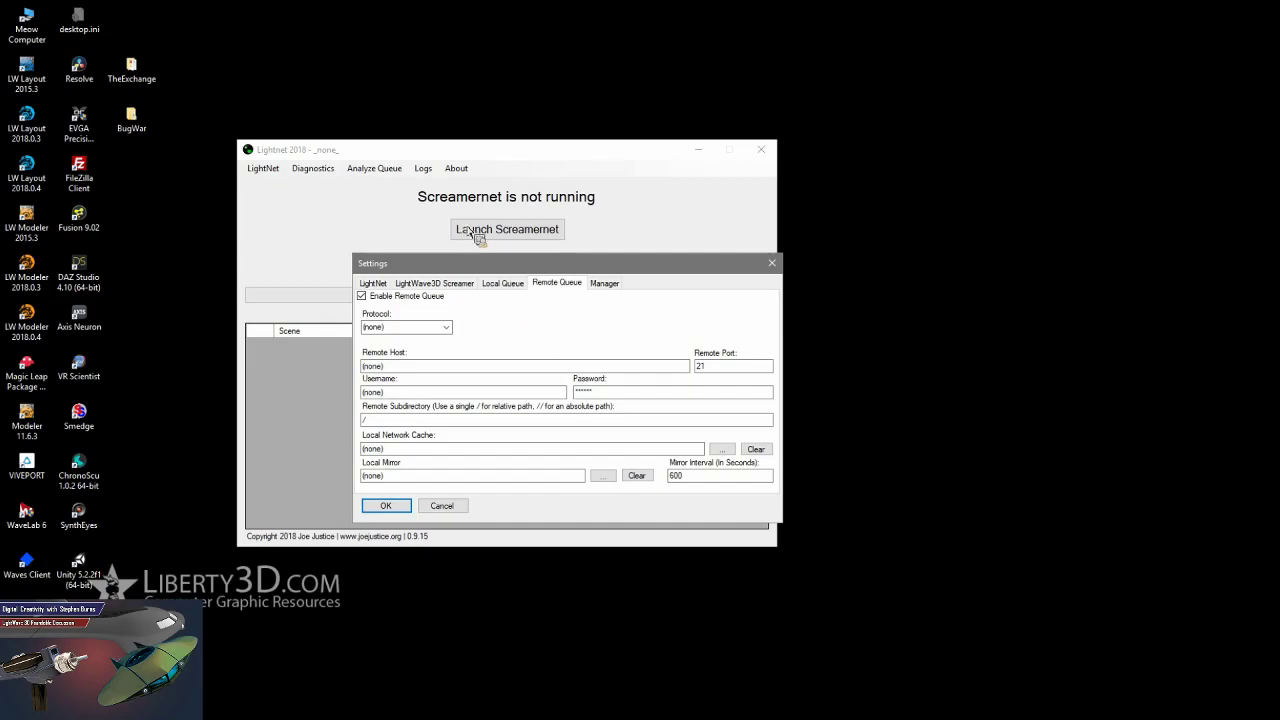
pyautogui.click(502, 285)
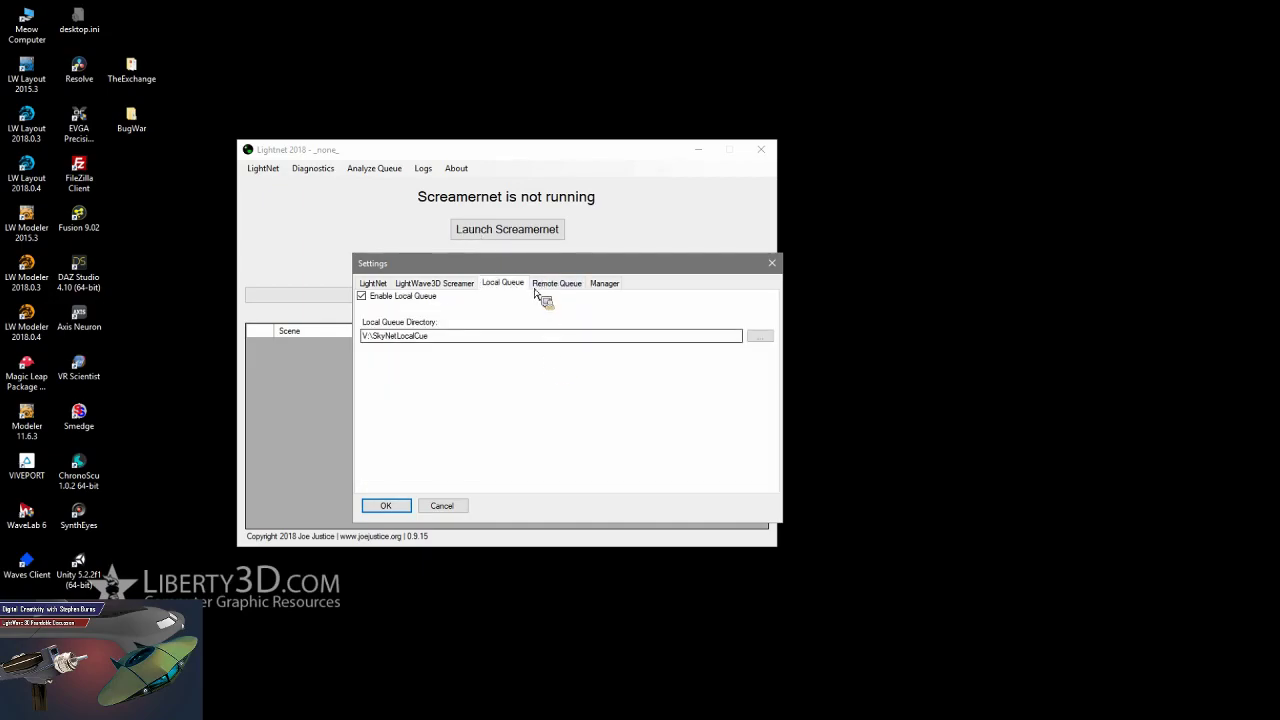
pyautogui.click(602, 286)
pyautogui.click(428, 285)
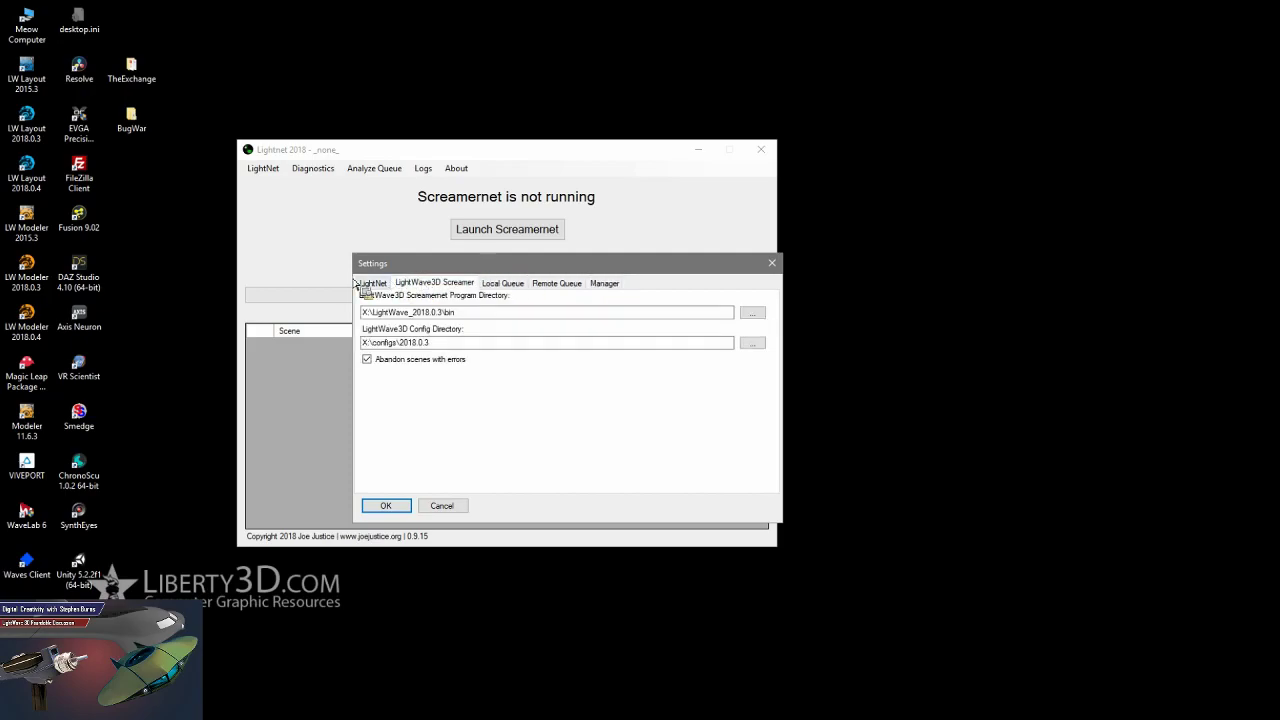
pyautogui.click(366, 285)
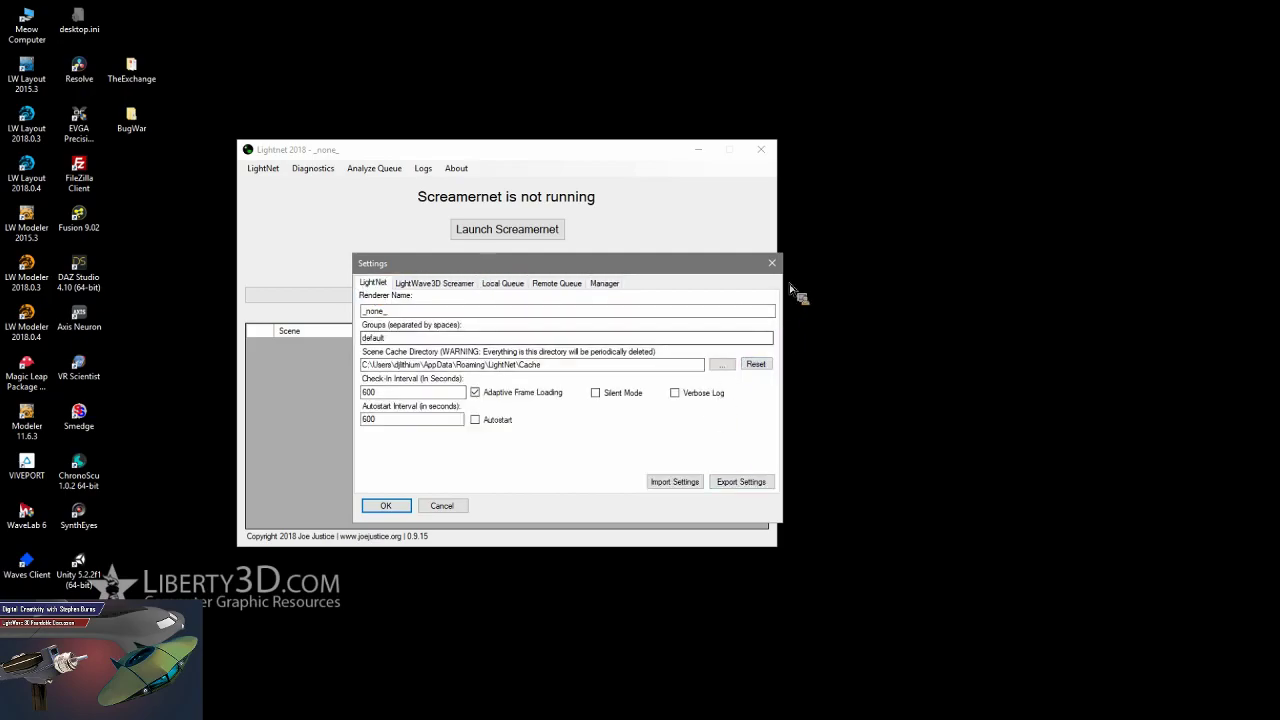
pyautogui.click(460, 508)
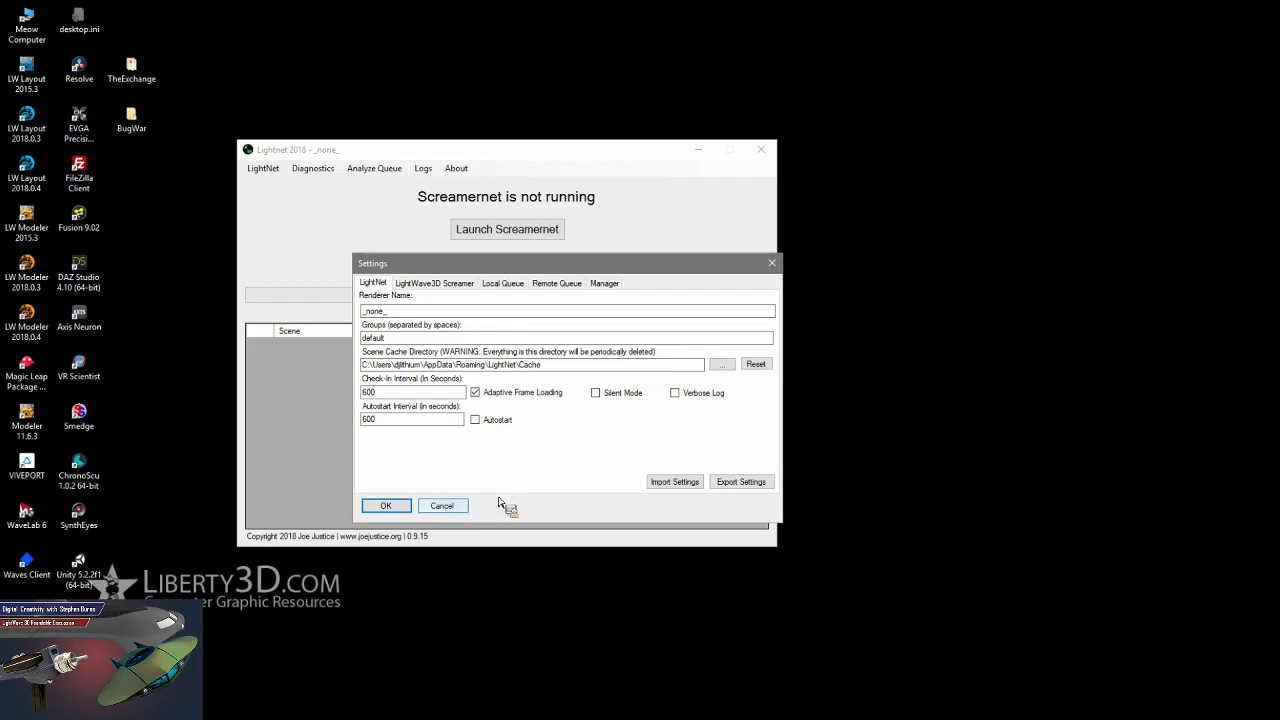
# Close the Lightnet 2018 controller and open the LightNet - Settings plugin options in LightWave Layout.
pyautogui.click(760, 150)
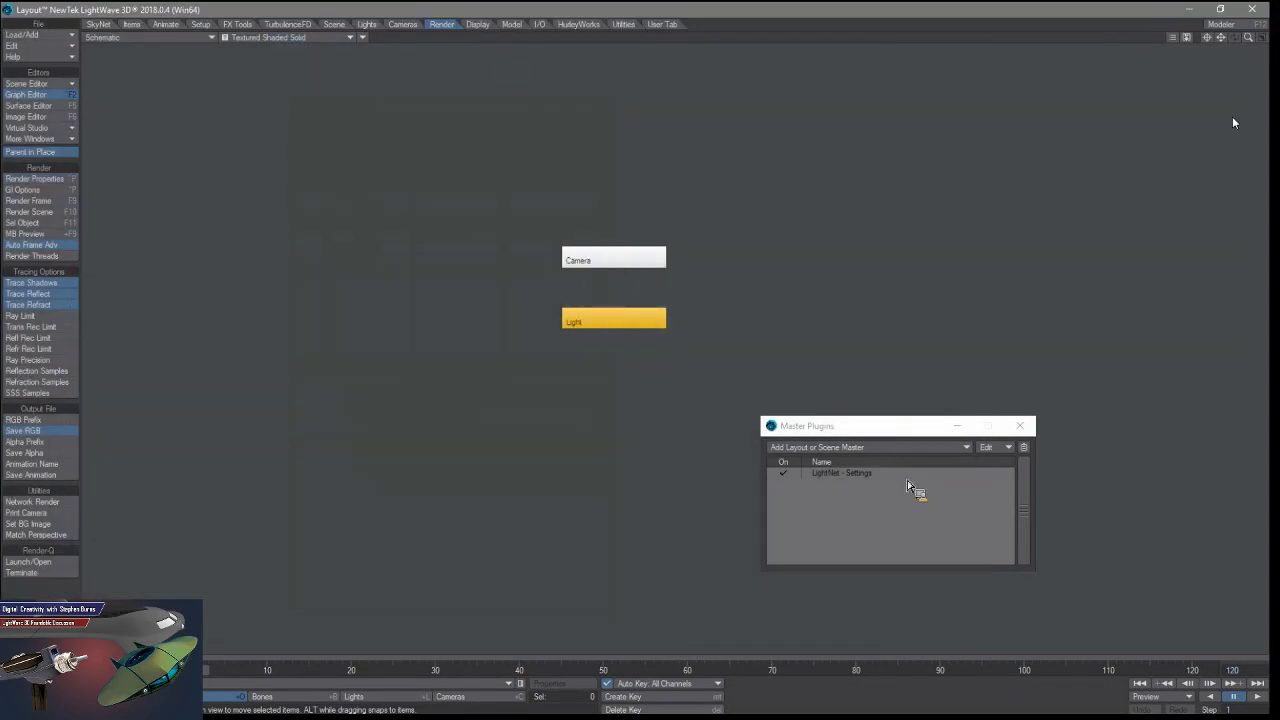
pyautogui.doubleClick(880, 477)
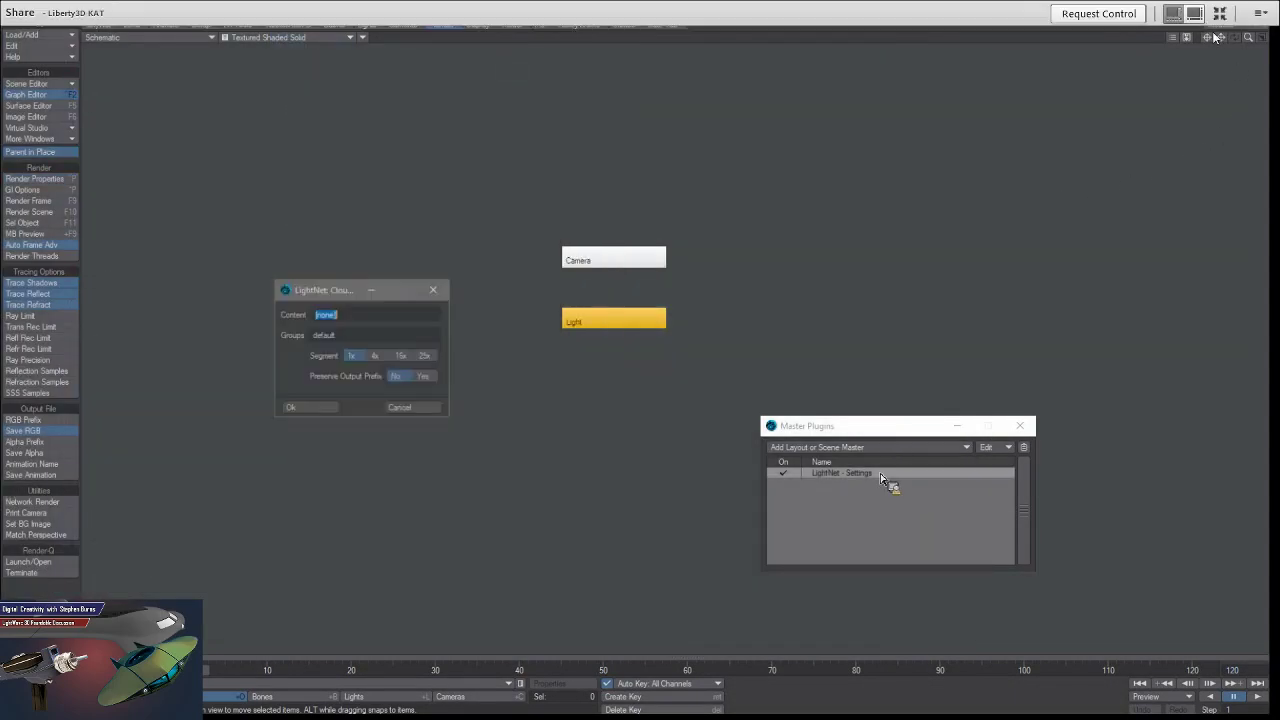
# Leave the full-screen share in Adobe Connect, try to open the participant's options, and restore the full-screen view.
pyautogui.click(1220, 13)
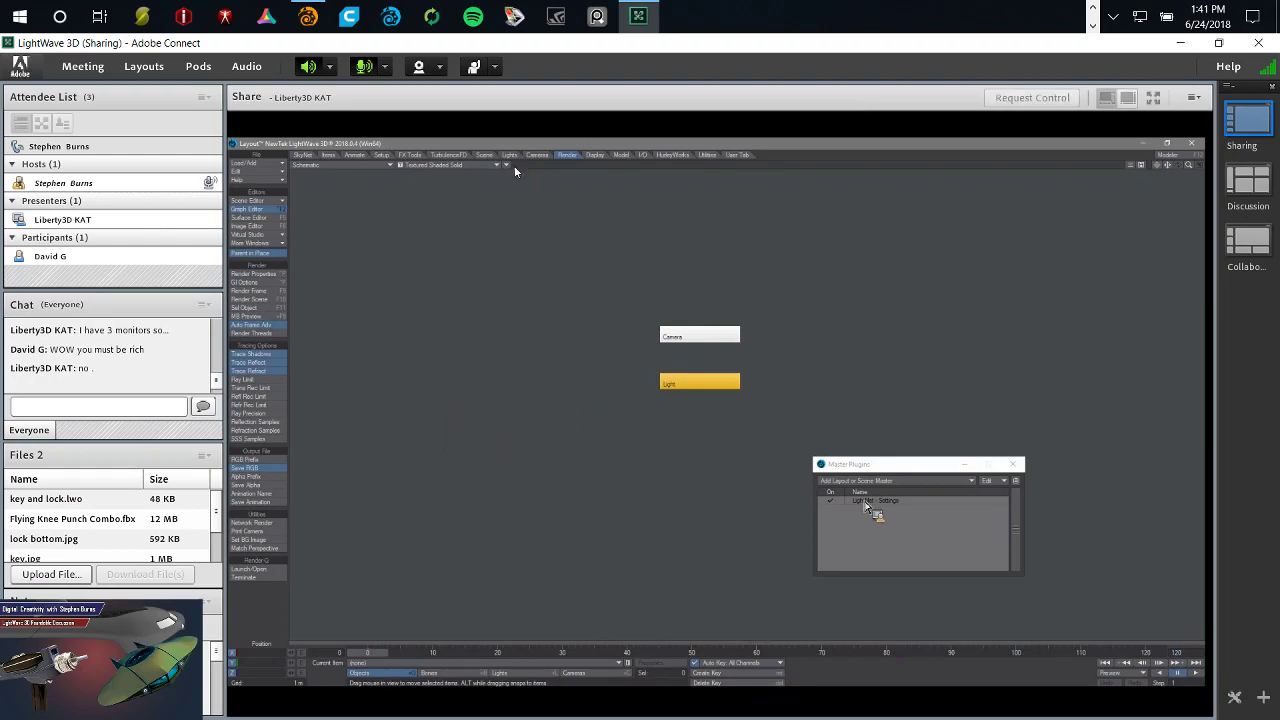
pyautogui.rightClick(157, 283)
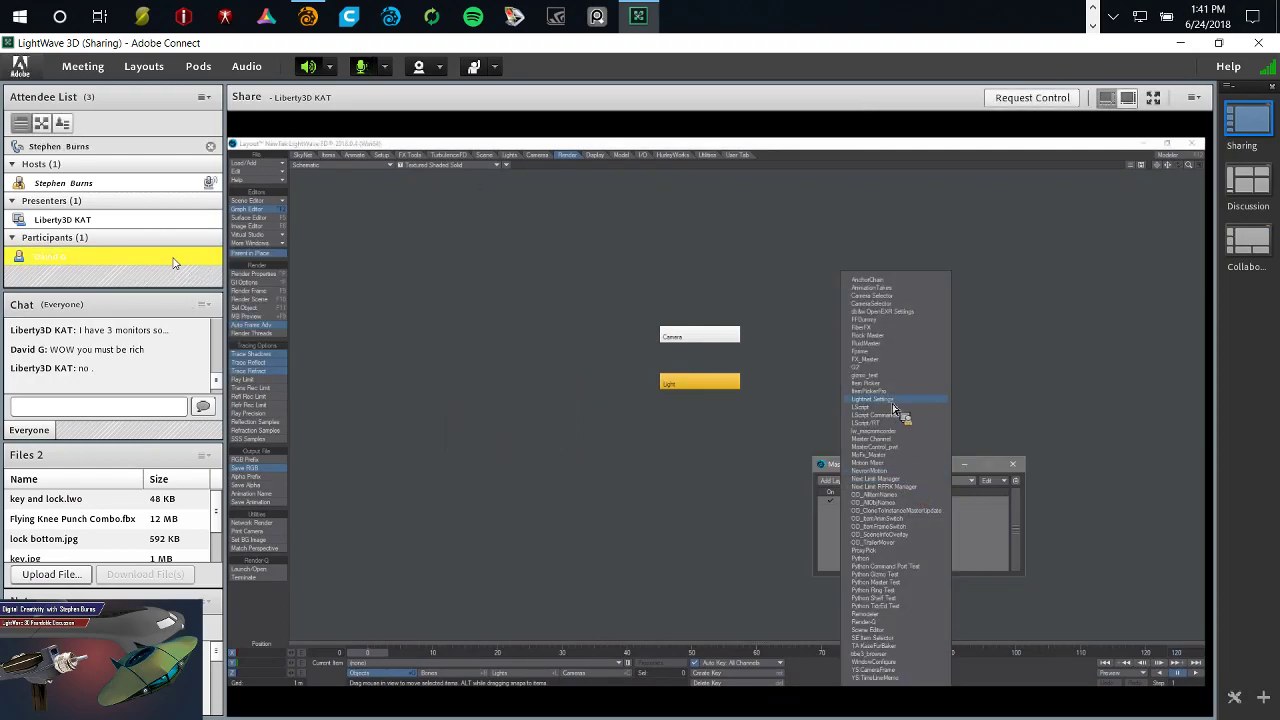
pyautogui.rightClick(173, 262)
pyautogui.click(393, 236)
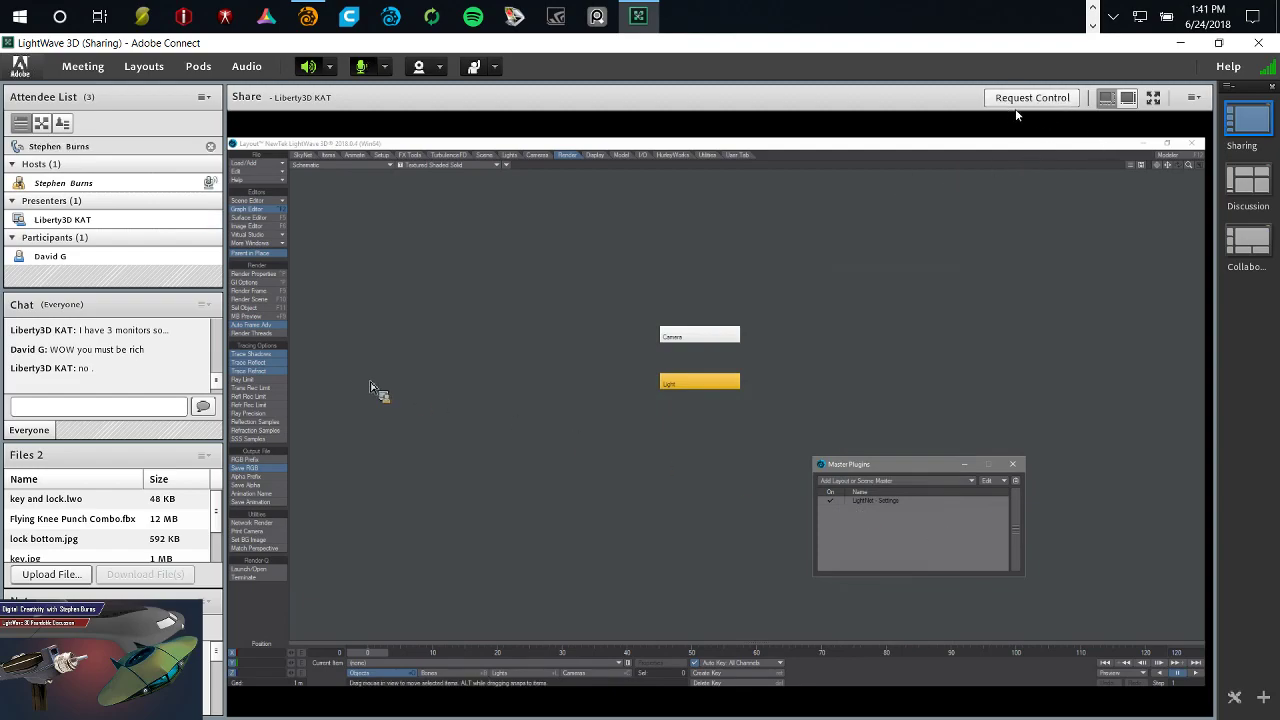
pyautogui.click(1218, 43)
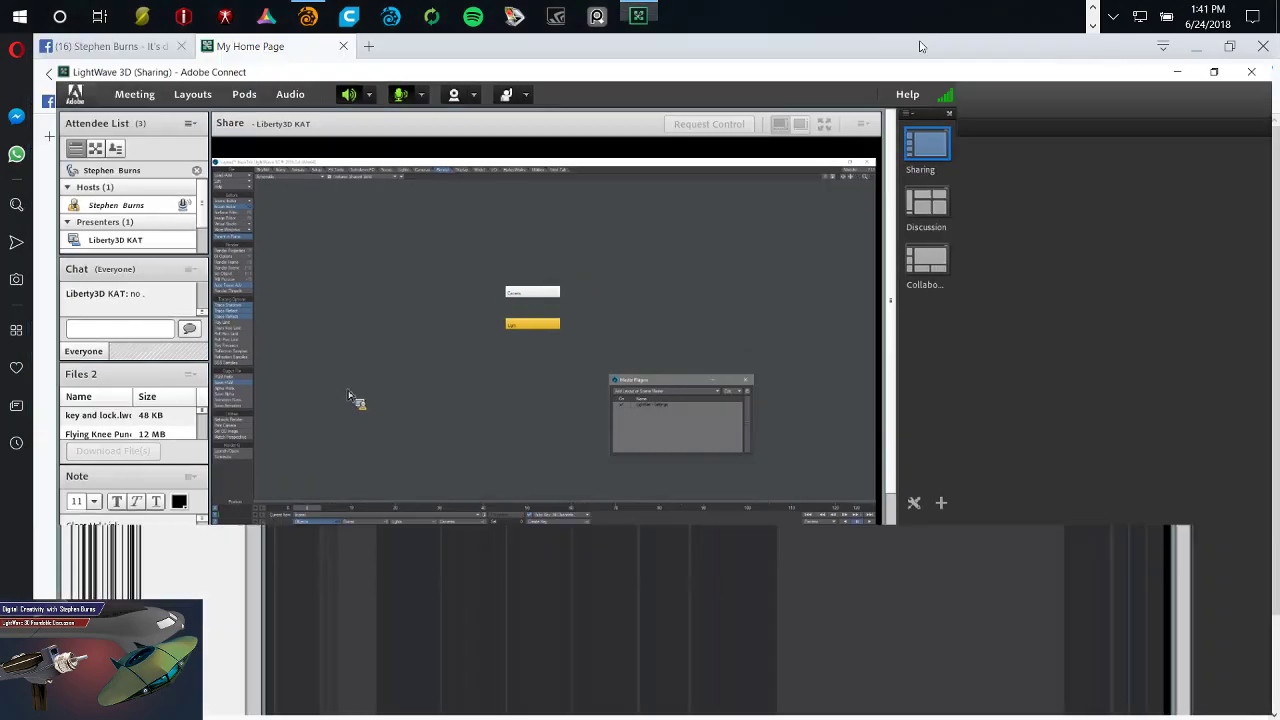
pyautogui.doubleClick(890, 72)
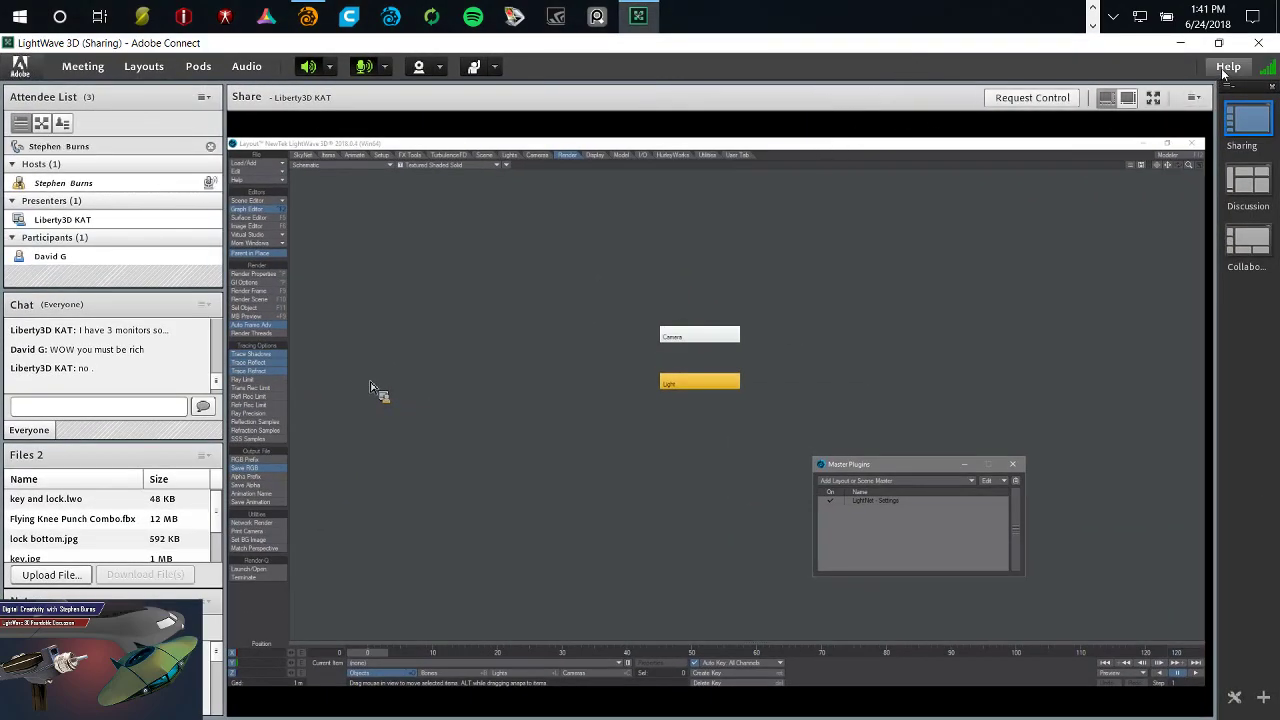
pyautogui.click(1153, 97)
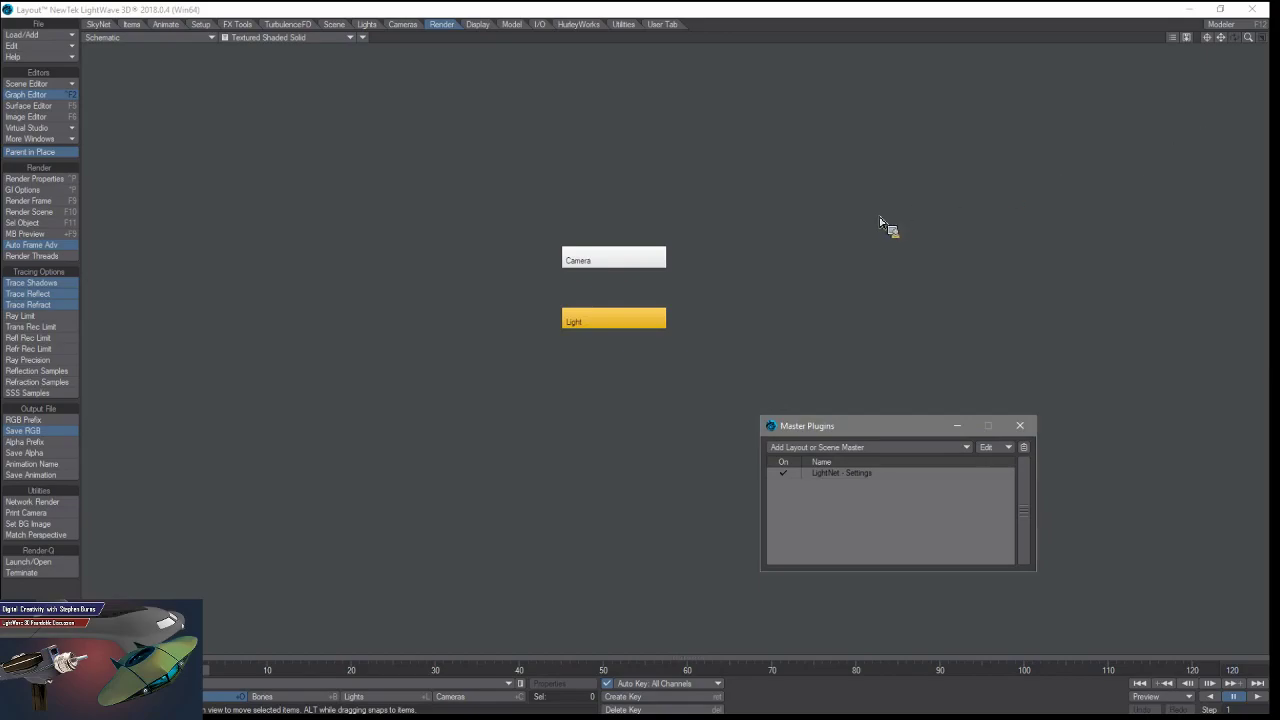
# Close the Master Plugins window and quit LightWave Layout.
pyautogui.click(1020, 426)
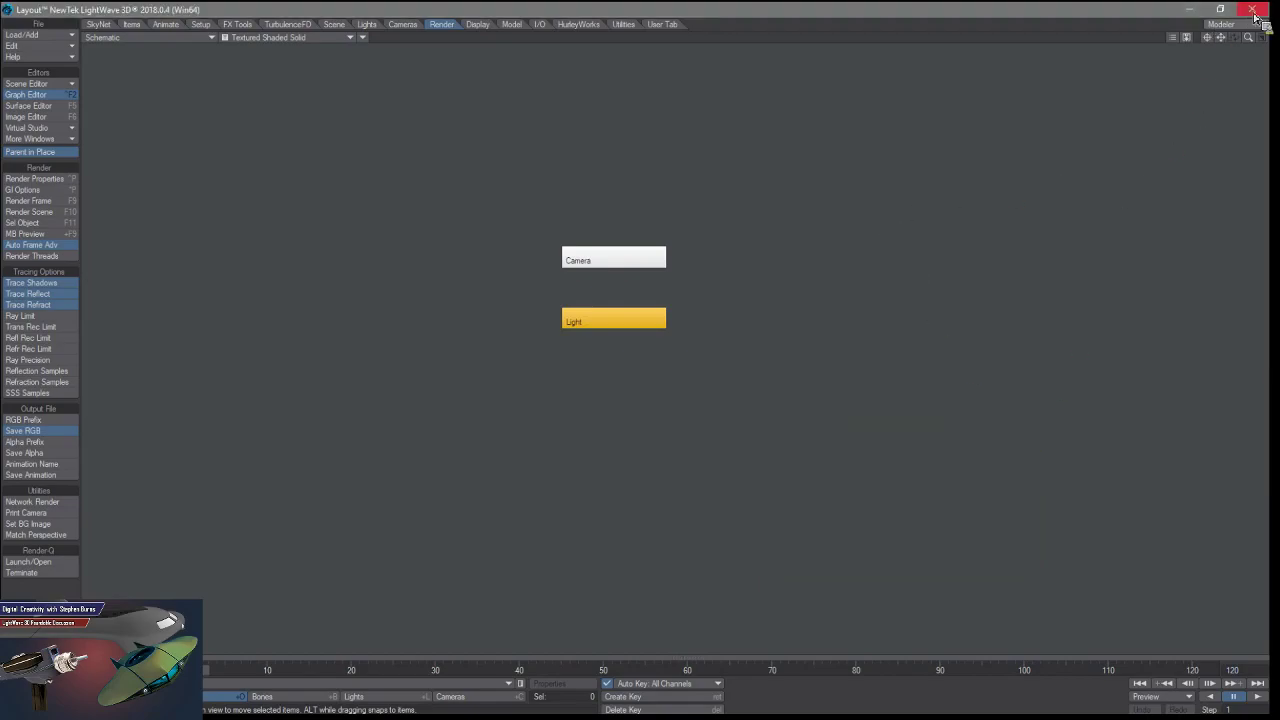
pyautogui.click(1256, 16)
# Switch to the Adobe Connect home page in Opera, bring up the context options near the LightWave 3D meeting link, and minimize the browser.
pyautogui.hotkey('alt', 'Tab')
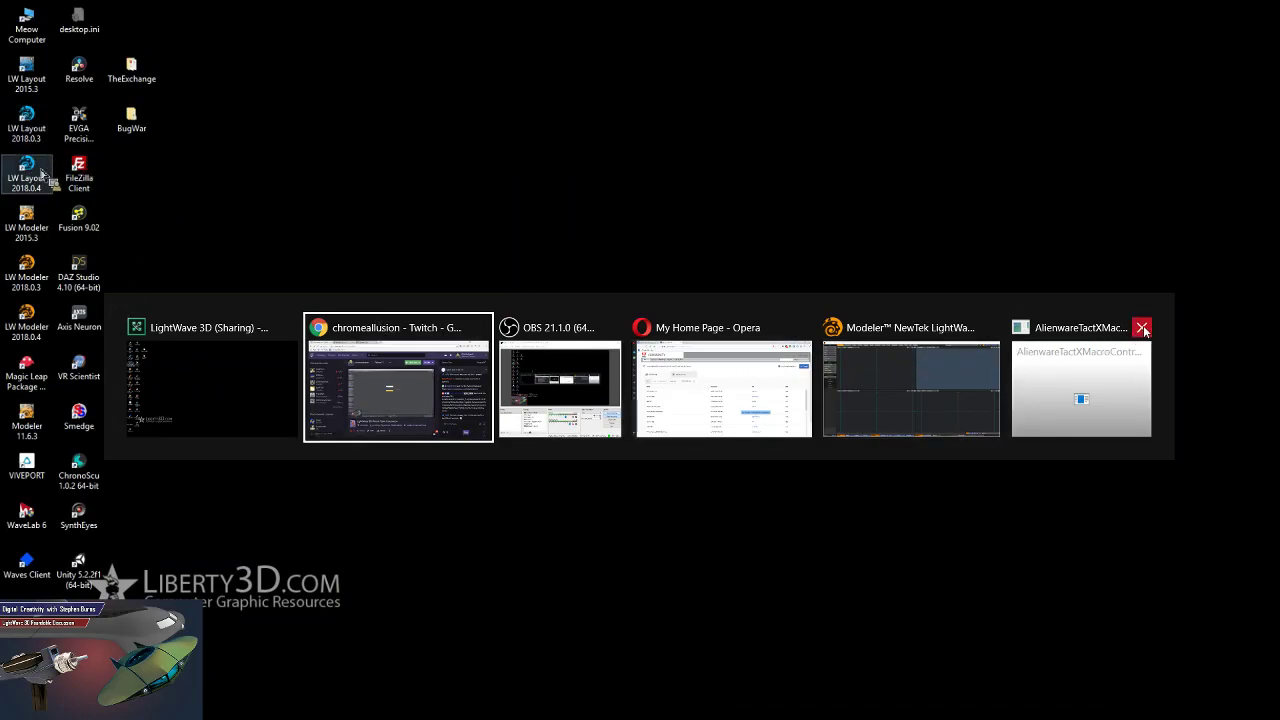
pyautogui.click(1142, 328)
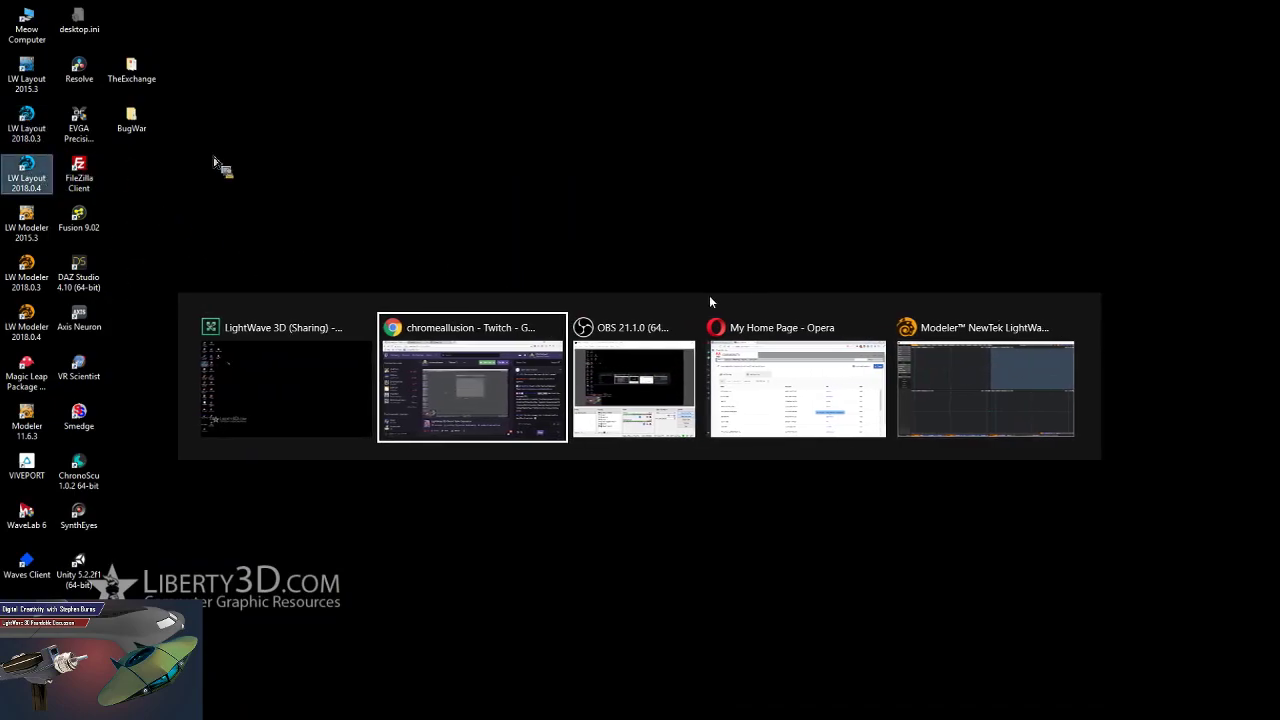
pyautogui.click(790, 364)
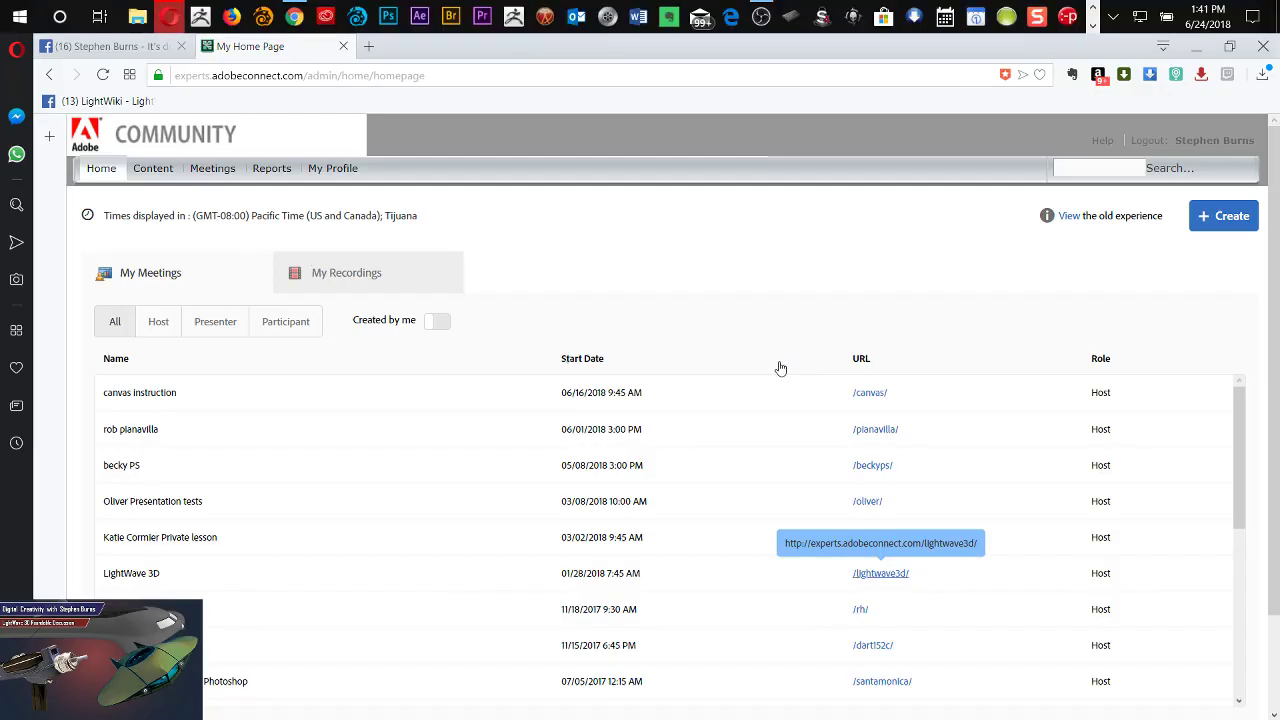
pyautogui.rightClick(934, 546)
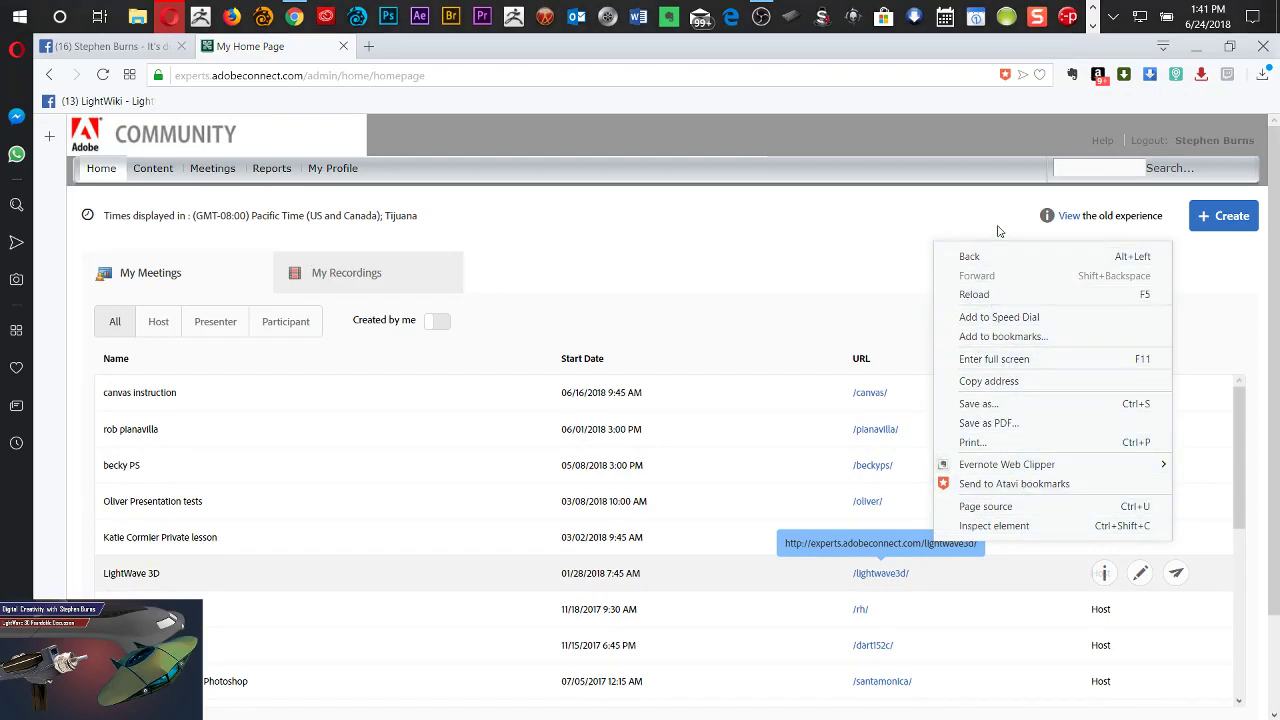
pyautogui.click(1196, 46)
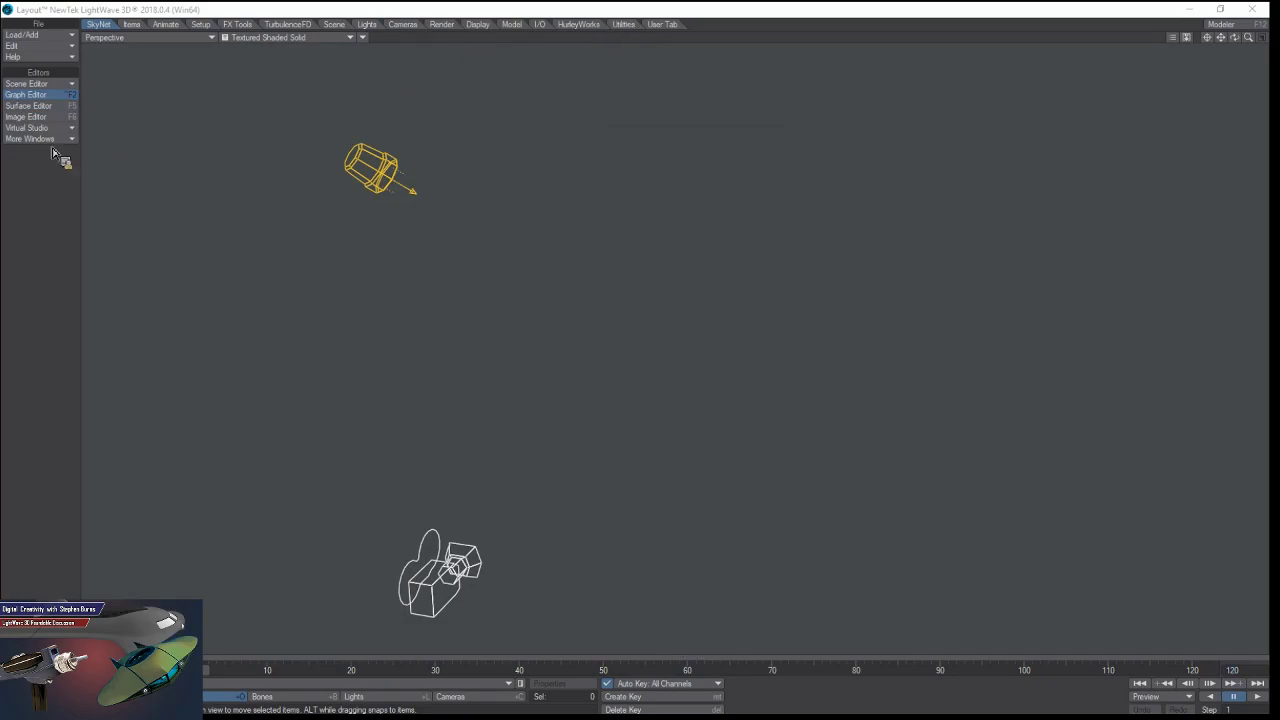
# Set Layout's content directory to the recent X:\TUTORIALS_ARCHIVE\AdvancedTFDConceptsAndProjects_AFTERBURNER folder.
pyautogui.click(44, 46)
pyautogui.moveTo(85, 140)
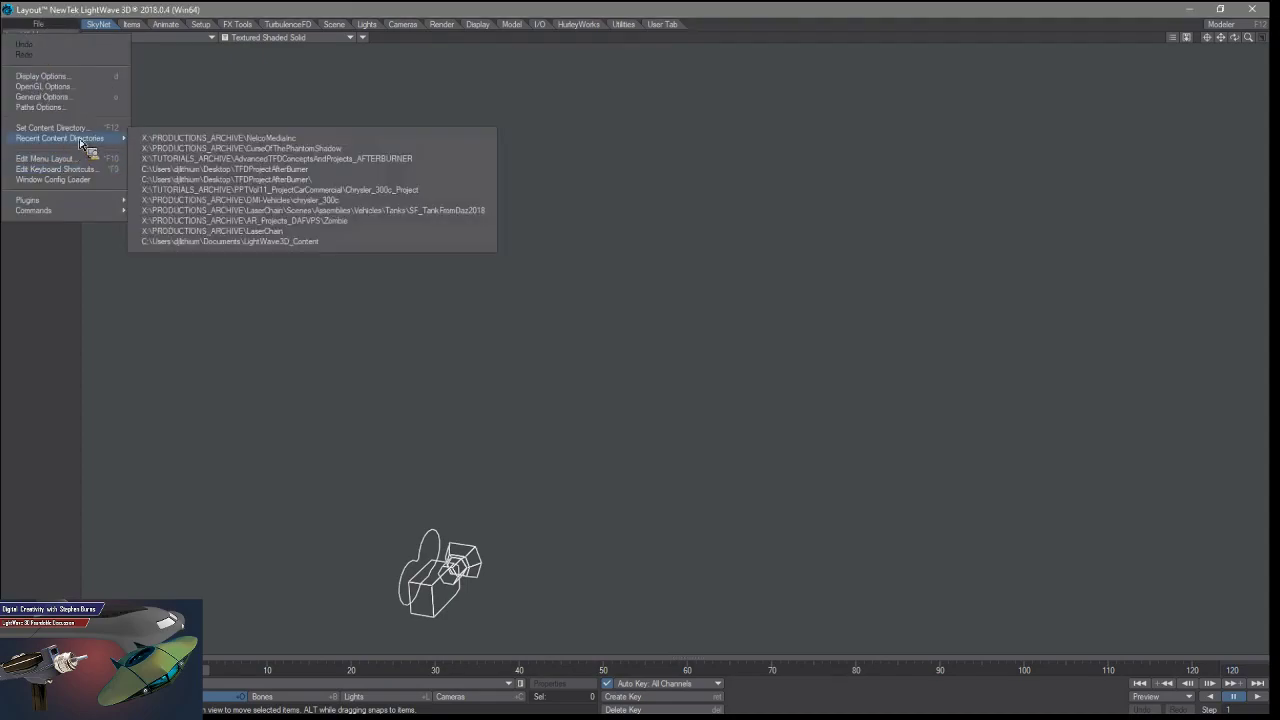
pyautogui.click(278, 160)
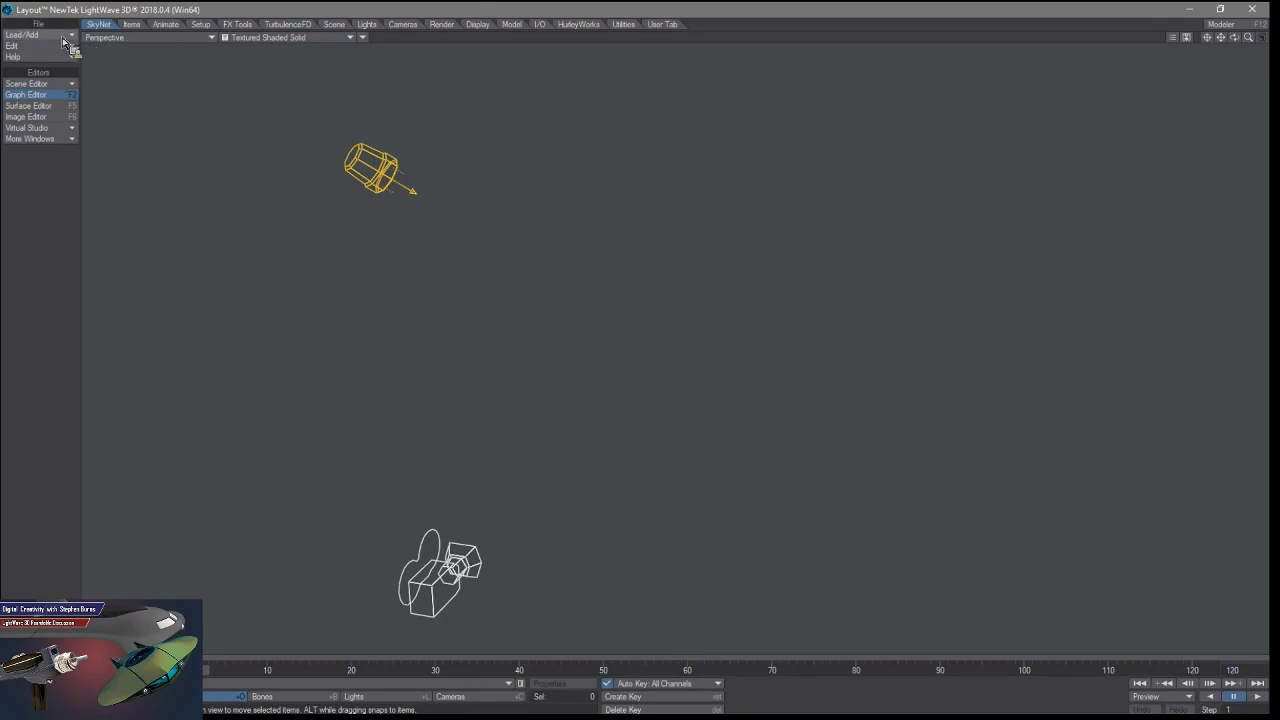
# Load the scene LargeScaleTest_R03.lws from the _tests folder inside Scenes.
pyautogui.click(30, 34)
pyautogui.moveTo(60, 35)
pyautogui.moveTo(165, 35)
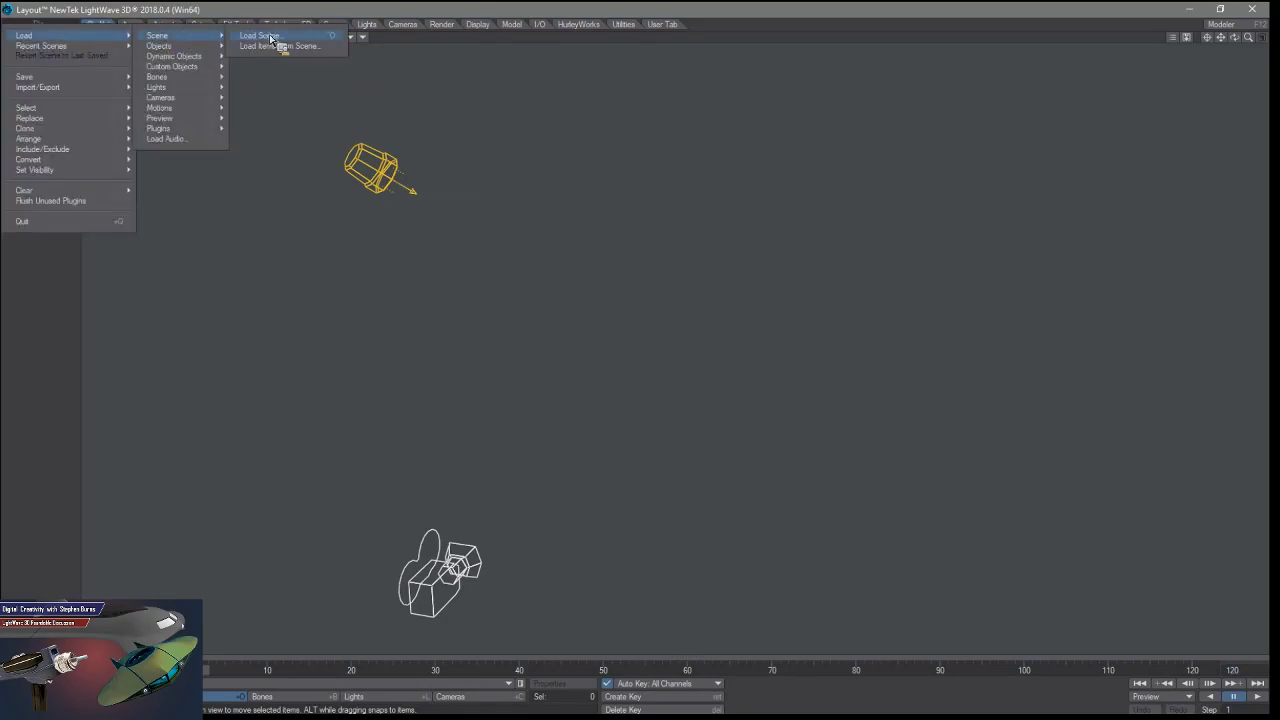
pyautogui.click(252, 36)
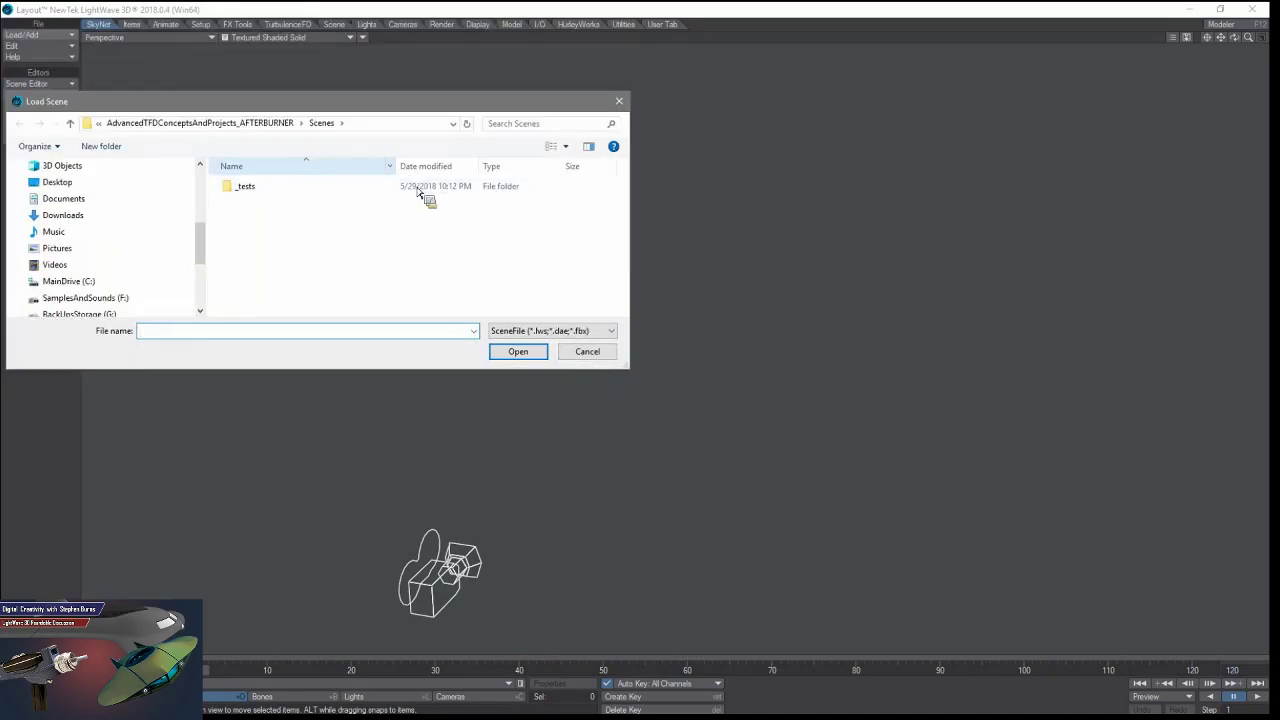
pyautogui.doubleClick(278, 190)
pyautogui.click(278, 215)
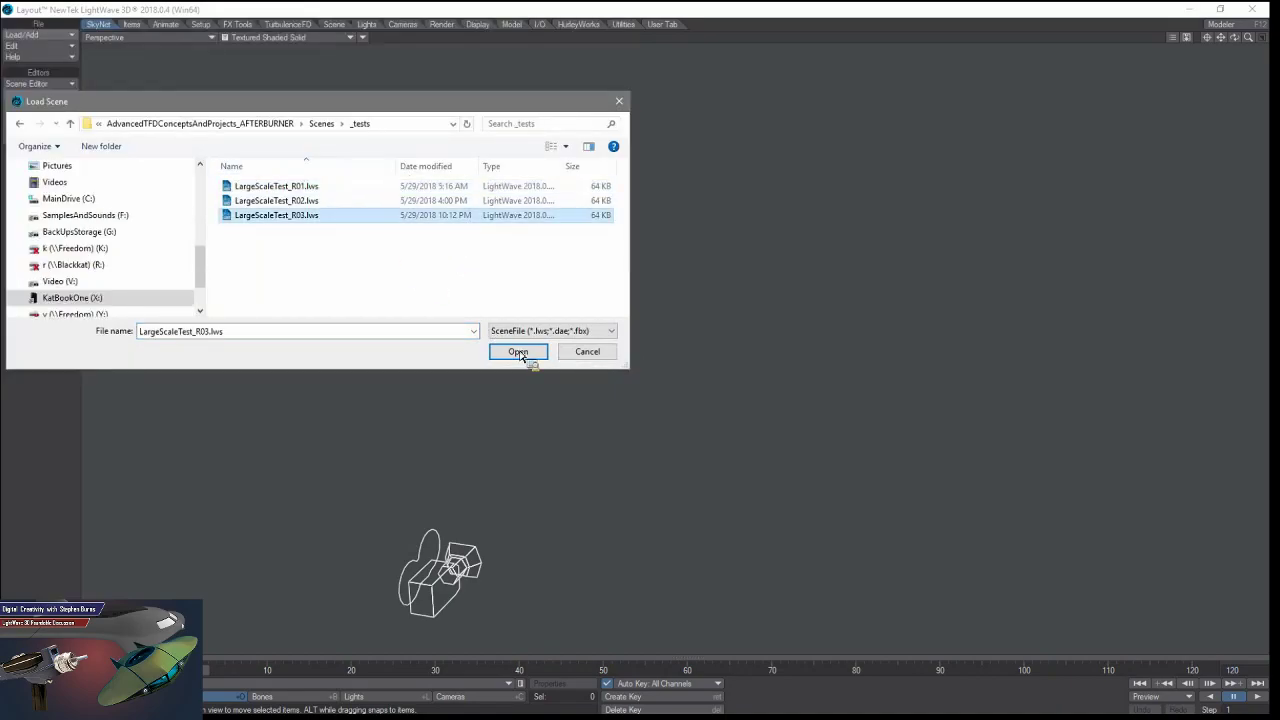
pyautogui.click(520, 352)
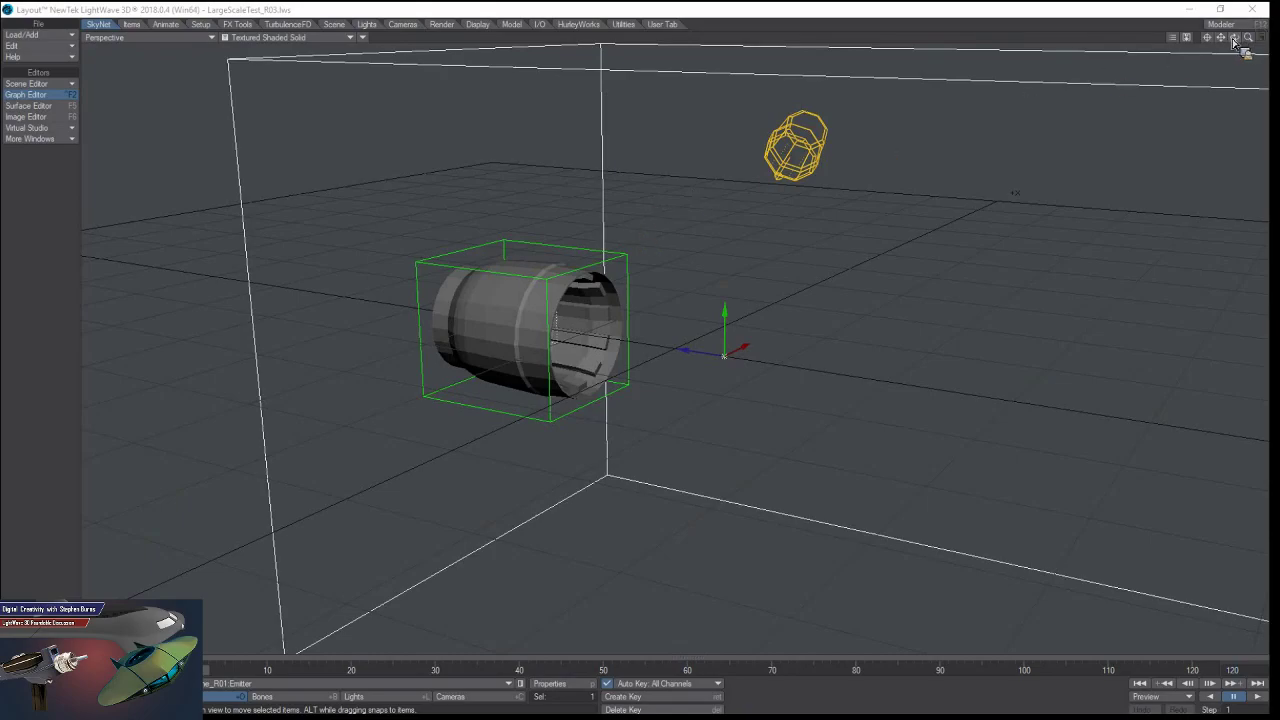
# Frame the whole fluid container around the engine in the perspective view and advance the animation to frame 29.
pyautogui.moveTo(1234, 40)
pyautogui.mouseDown()
pyautogui.moveTo(1251, 52)
pyautogui.moveTo(1226, 45)
pyautogui.moveTo(1238, 40)
pyautogui.mouseUp()
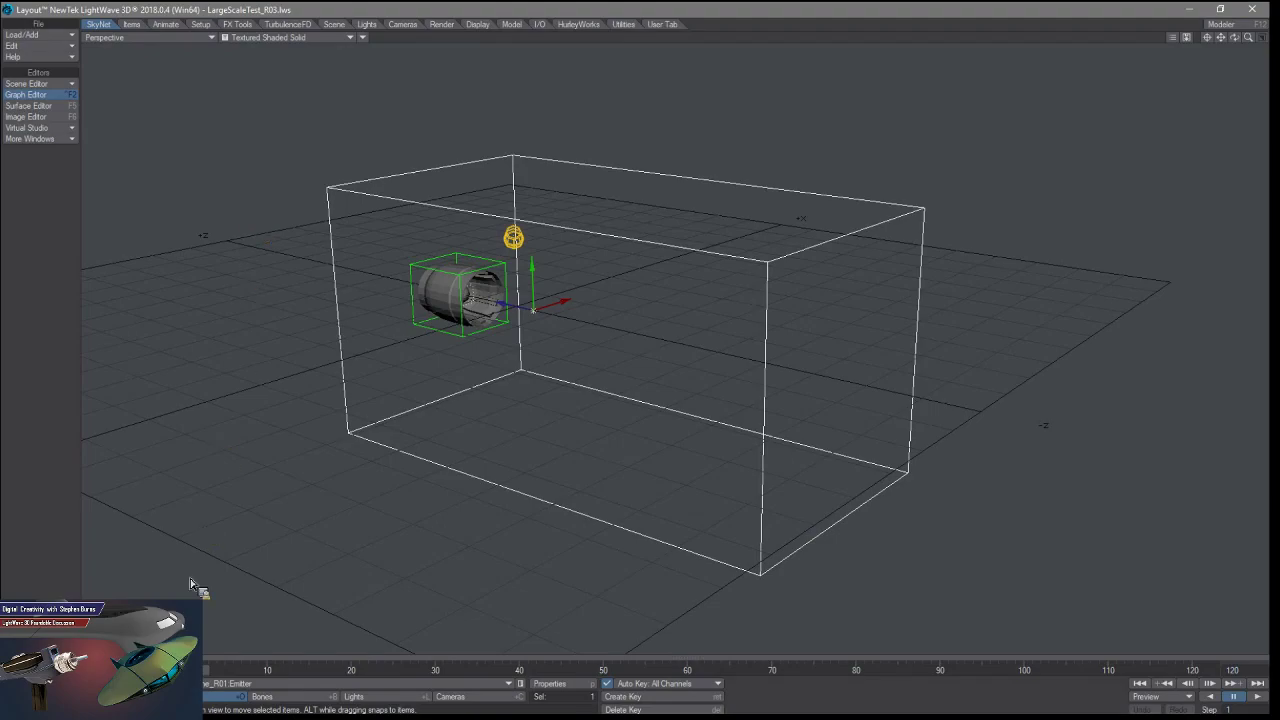
pyautogui.press('Right')
pyautogui.press('Right')
pyautogui.press('Right')
pyautogui.press('Right')
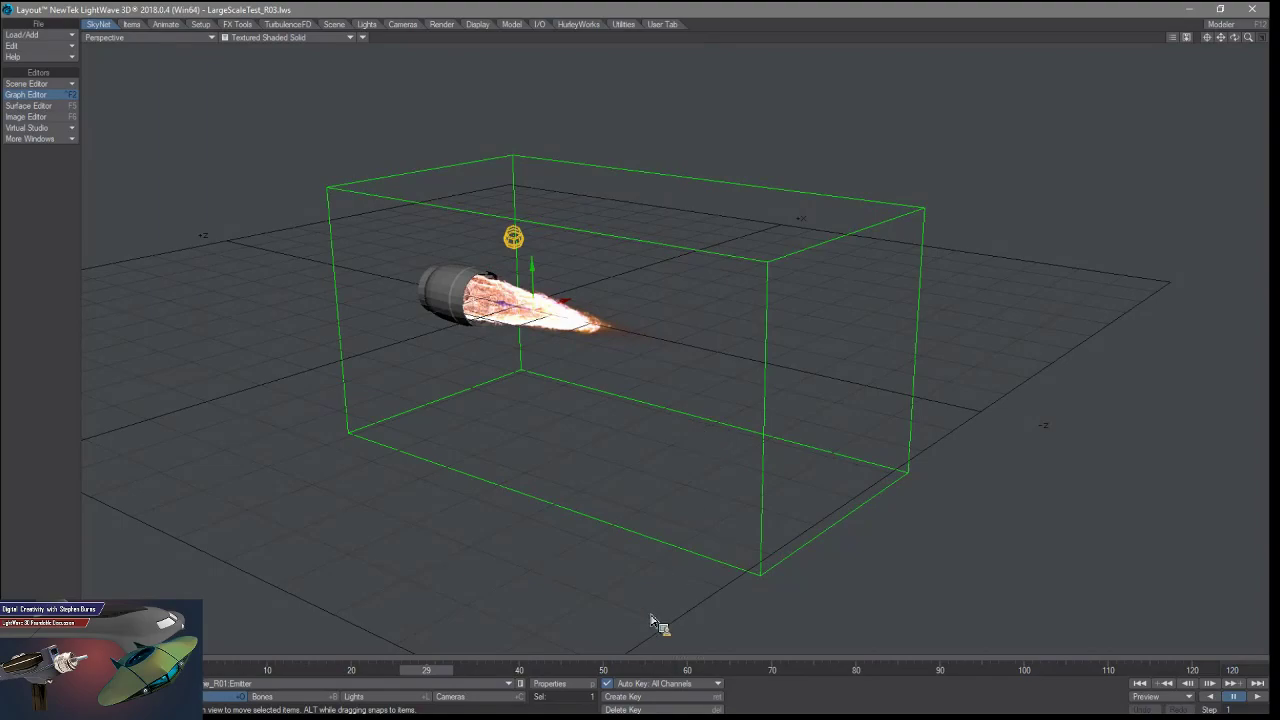
# Make a preview of the Perspective viewport from frame 0 to 120 with a frame step of 1.
pyautogui.click(1163, 696)
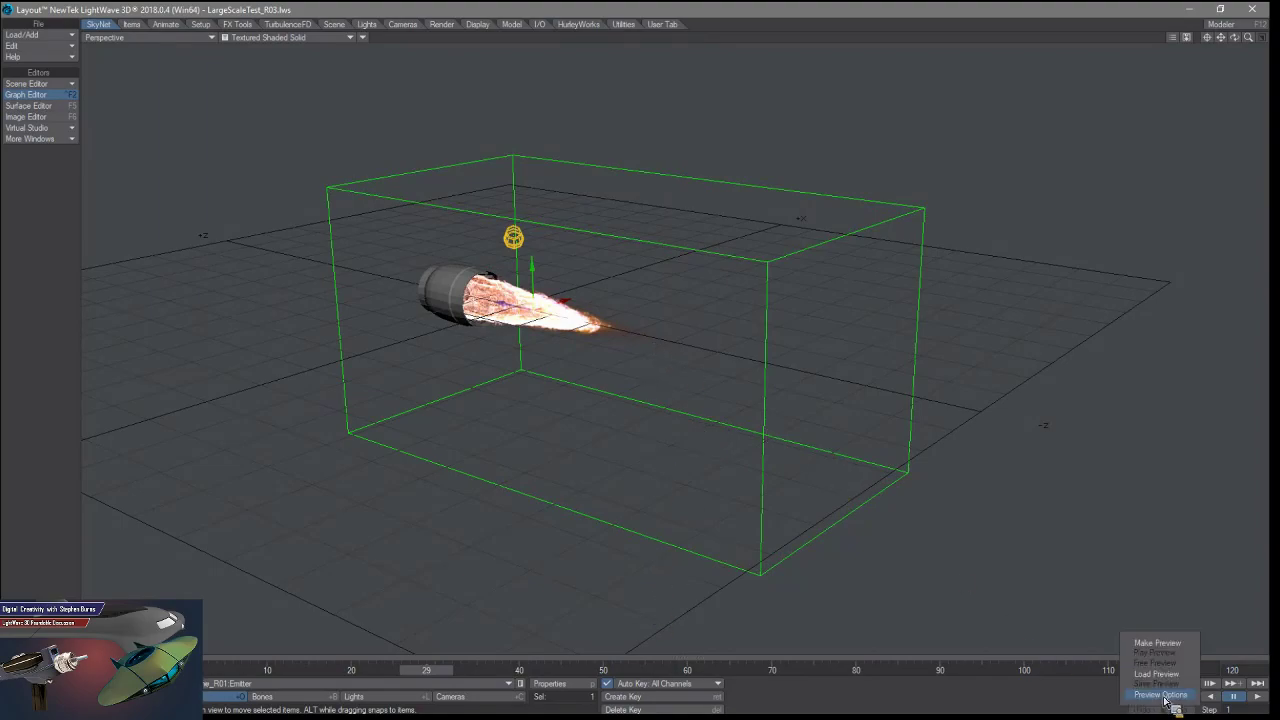
pyautogui.click(1165, 650)
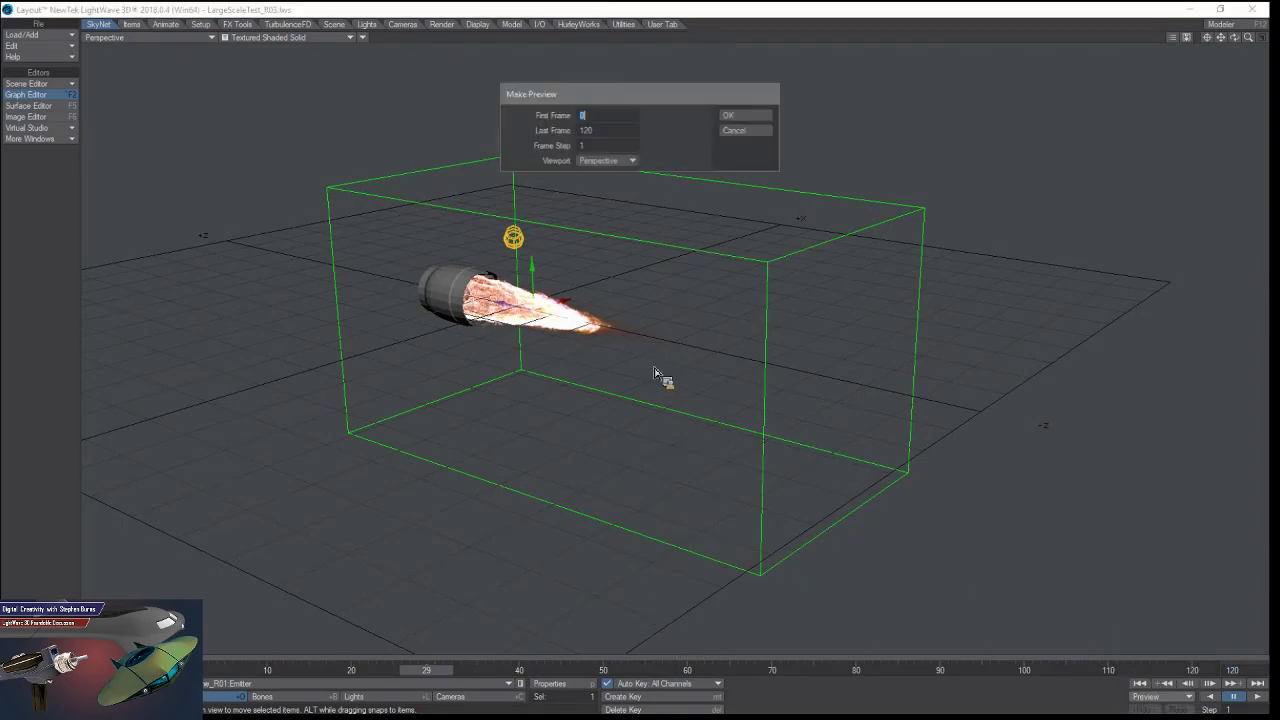
pyautogui.click(734, 116)
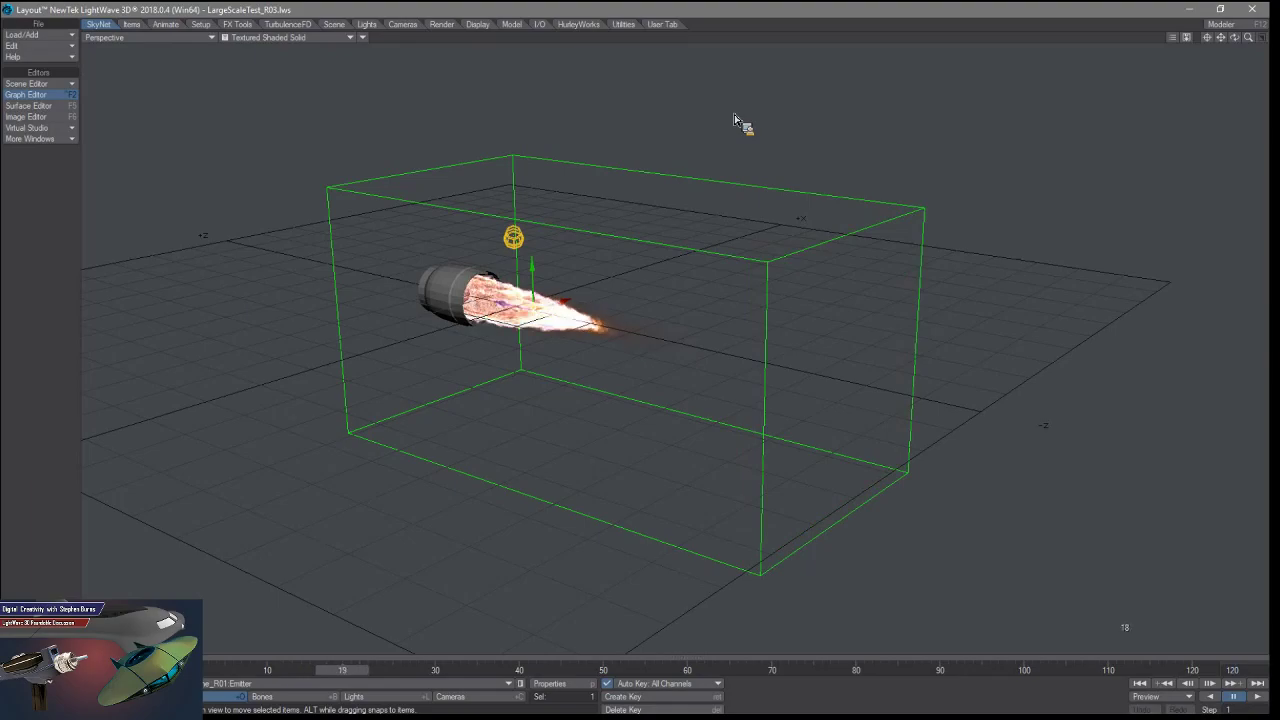
# Switch from Layout to the open LightWave Modeler window while the preview is generated.
pyautogui.hotkey('alt', 'Tab')
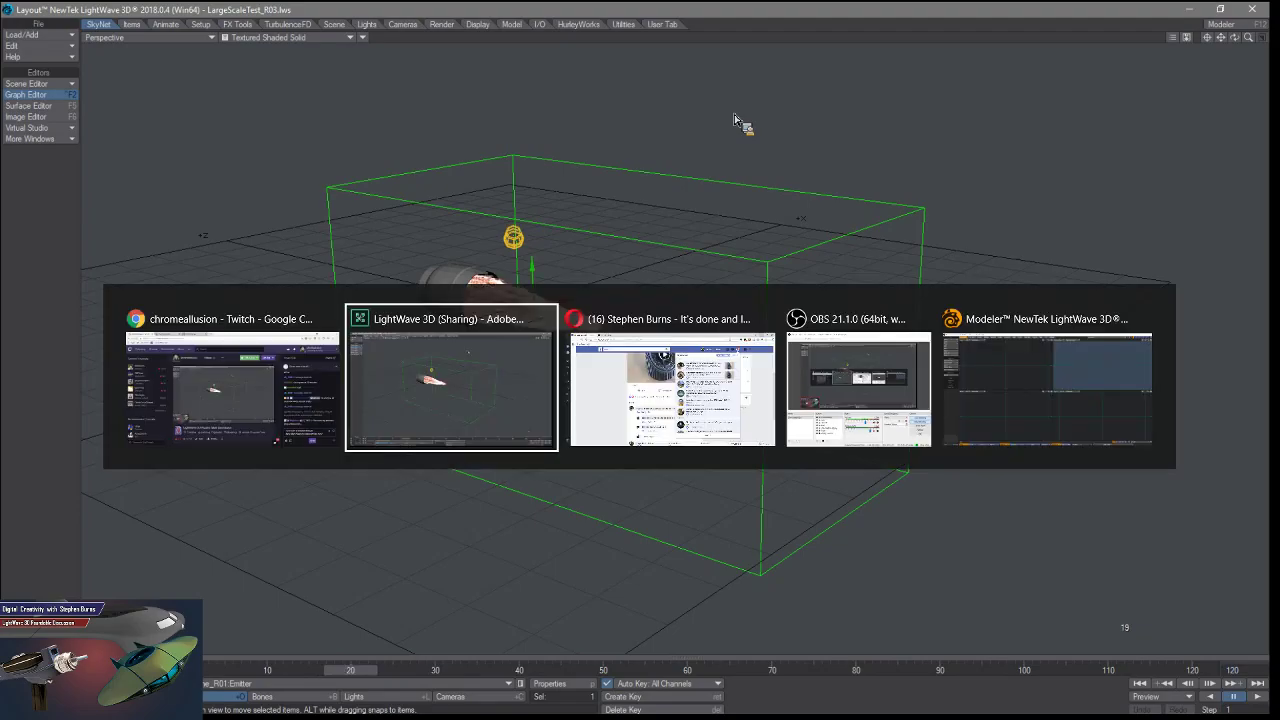
pyautogui.hotkey('alt', 'Tab')
pyautogui.hotkey('alt', 'Tab')
pyautogui.hotkey('alt', 'Tab')
pyautogui.hotkey('alt', 'Tab')
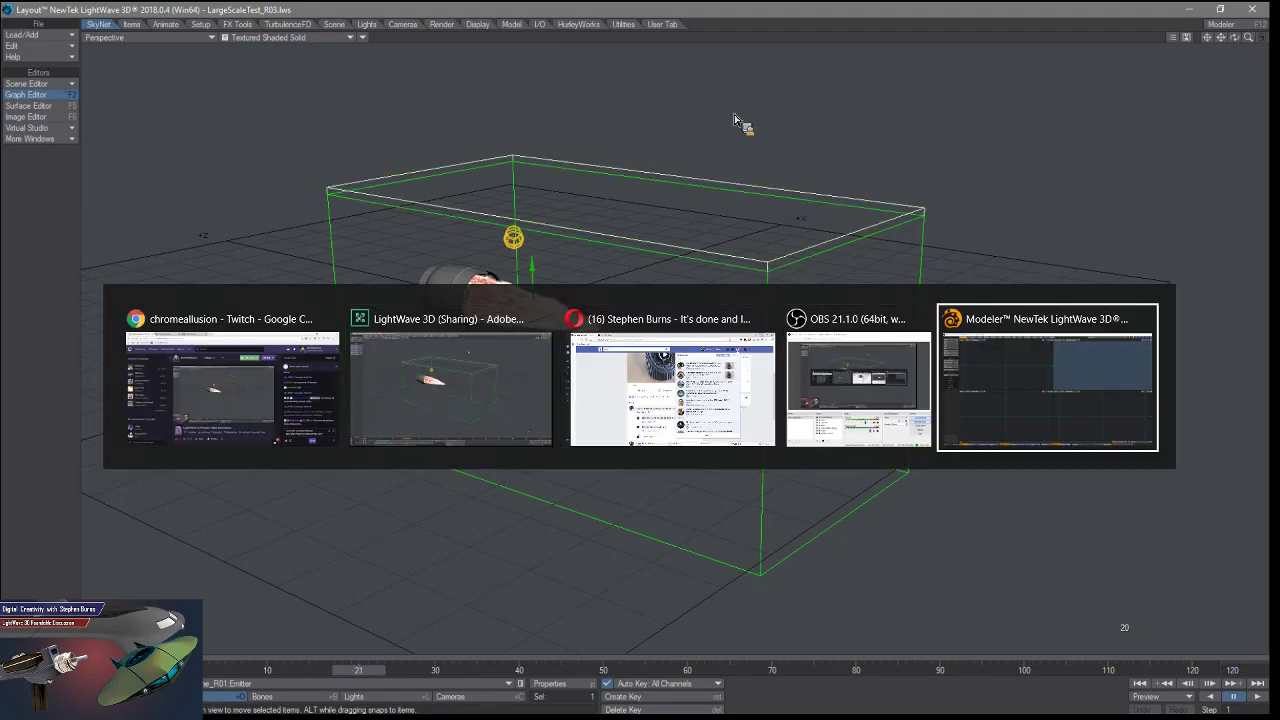
pyautogui.hotkey('alt', 'Tab')
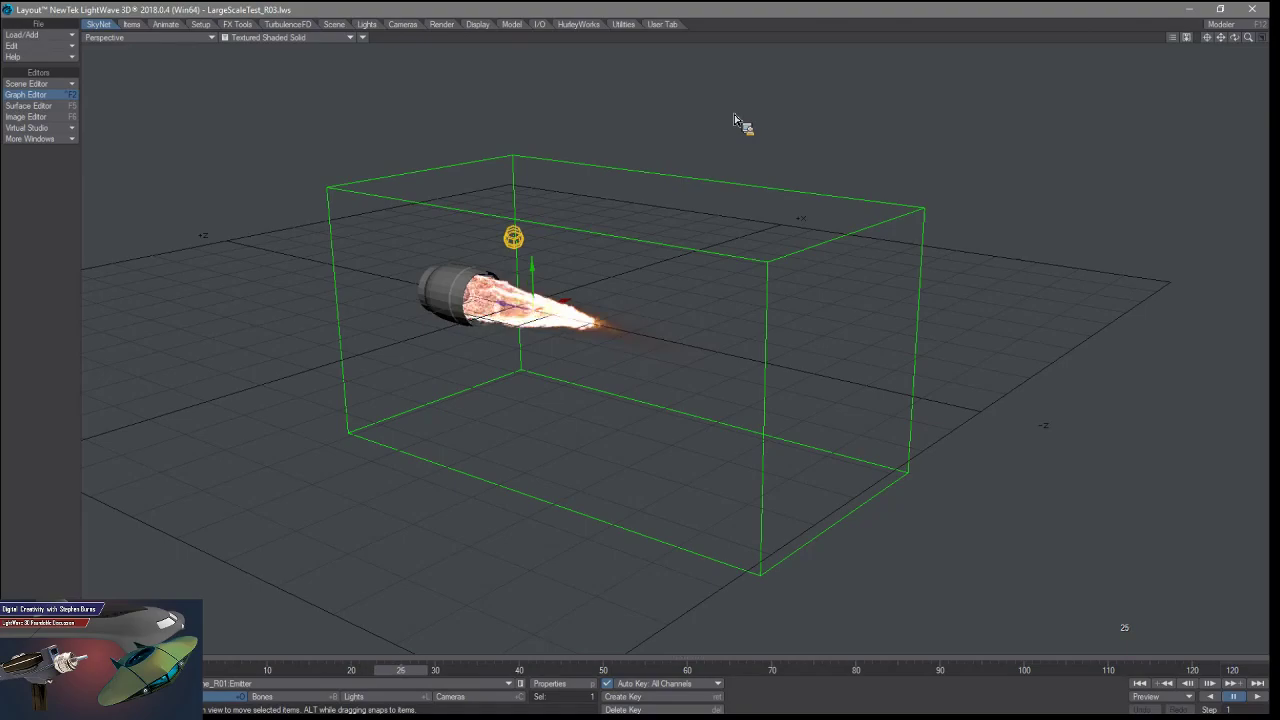
pyautogui.hotkey('alt', 'Tab')
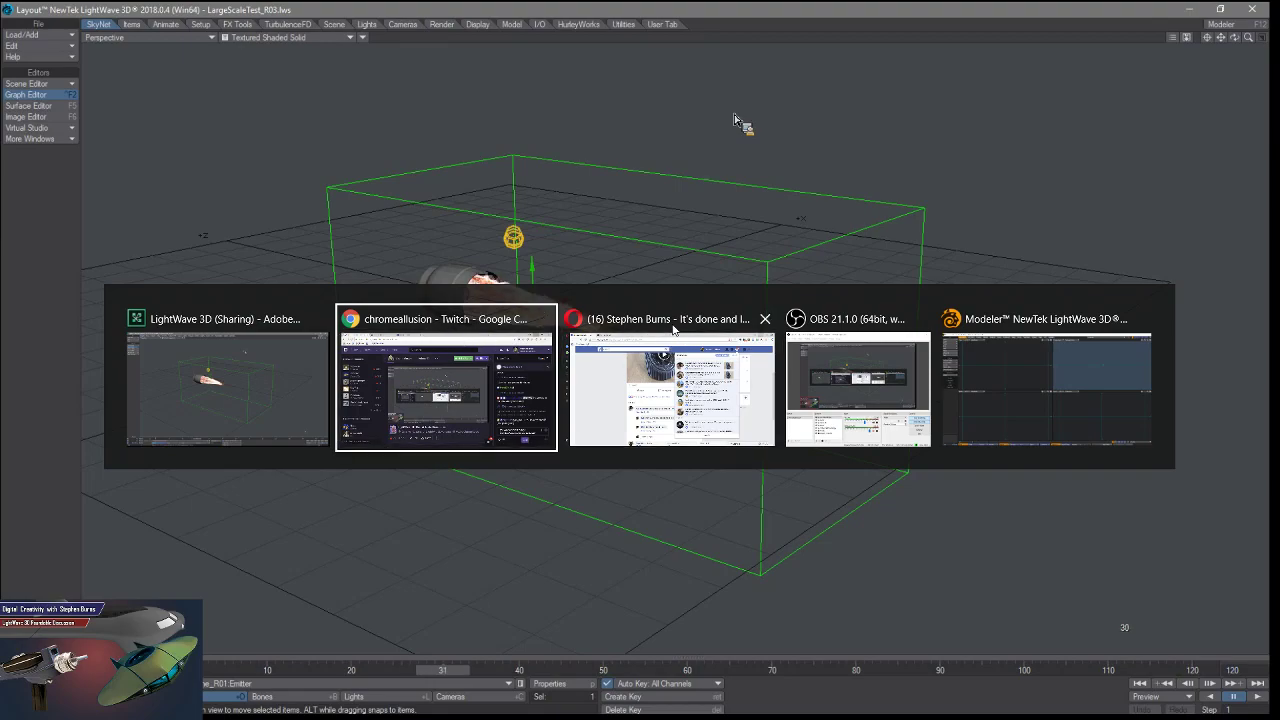
pyautogui.press('Escape')
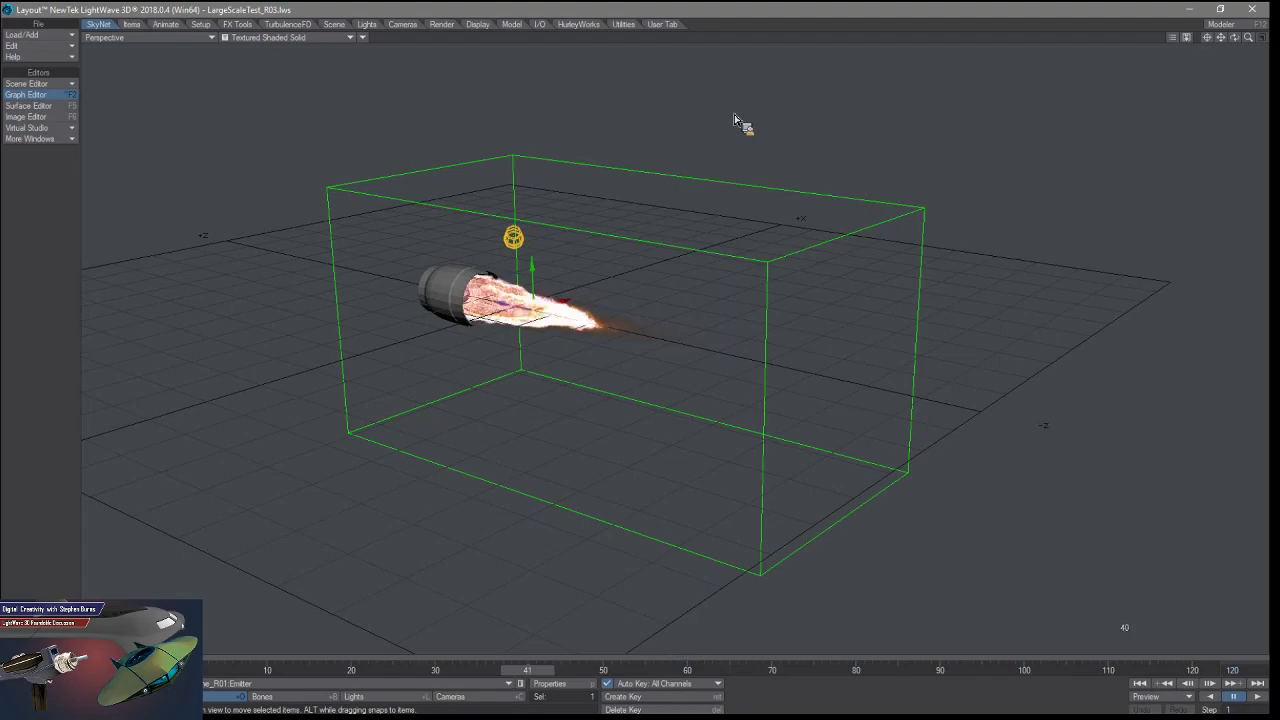
pyautogui.hotkey('alt', 'Tab')
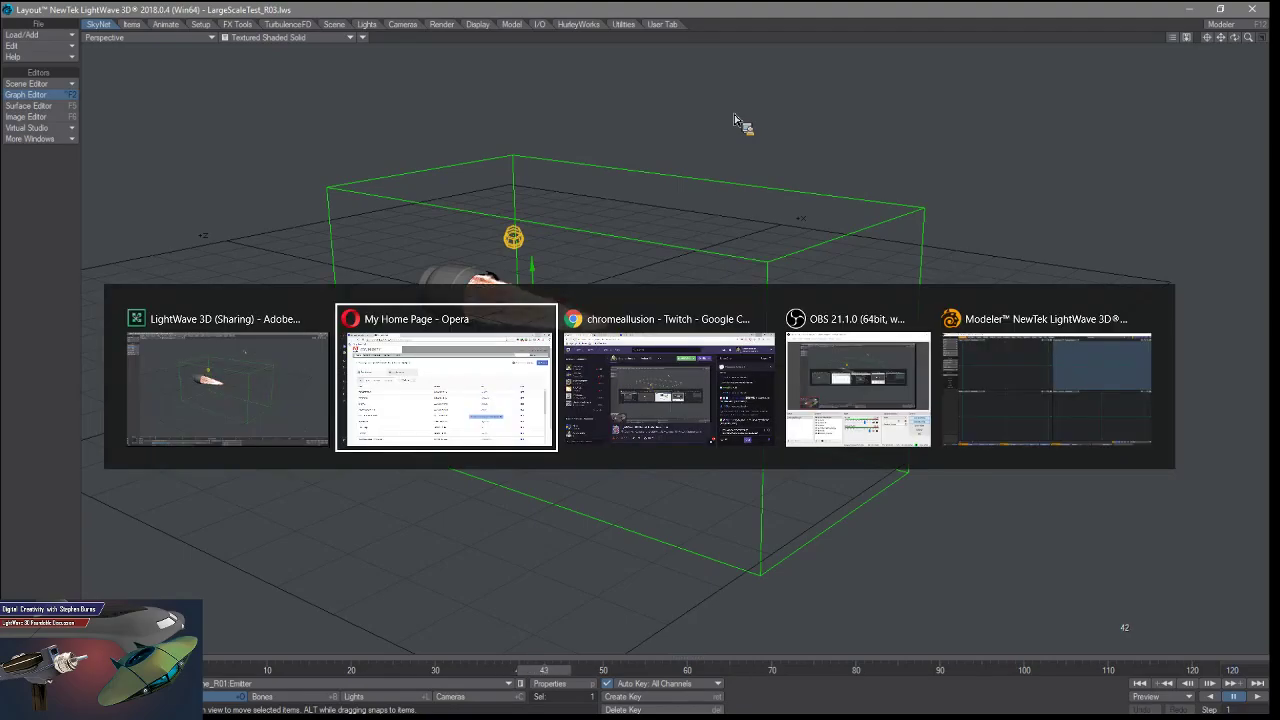
pyautogui.hotkey('alt', 'Tab')
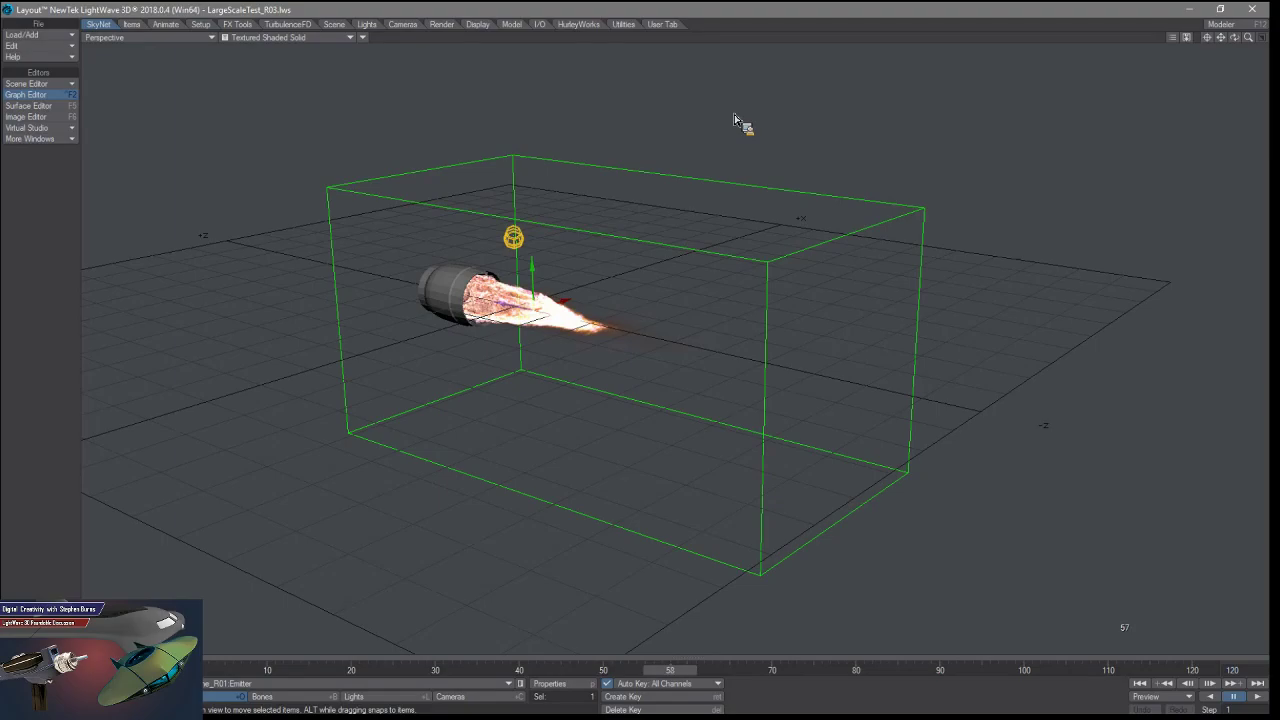
pyautogui.hotkey('alt', 'Tab')
pyautogui.hotkey('alt', 'Tab')
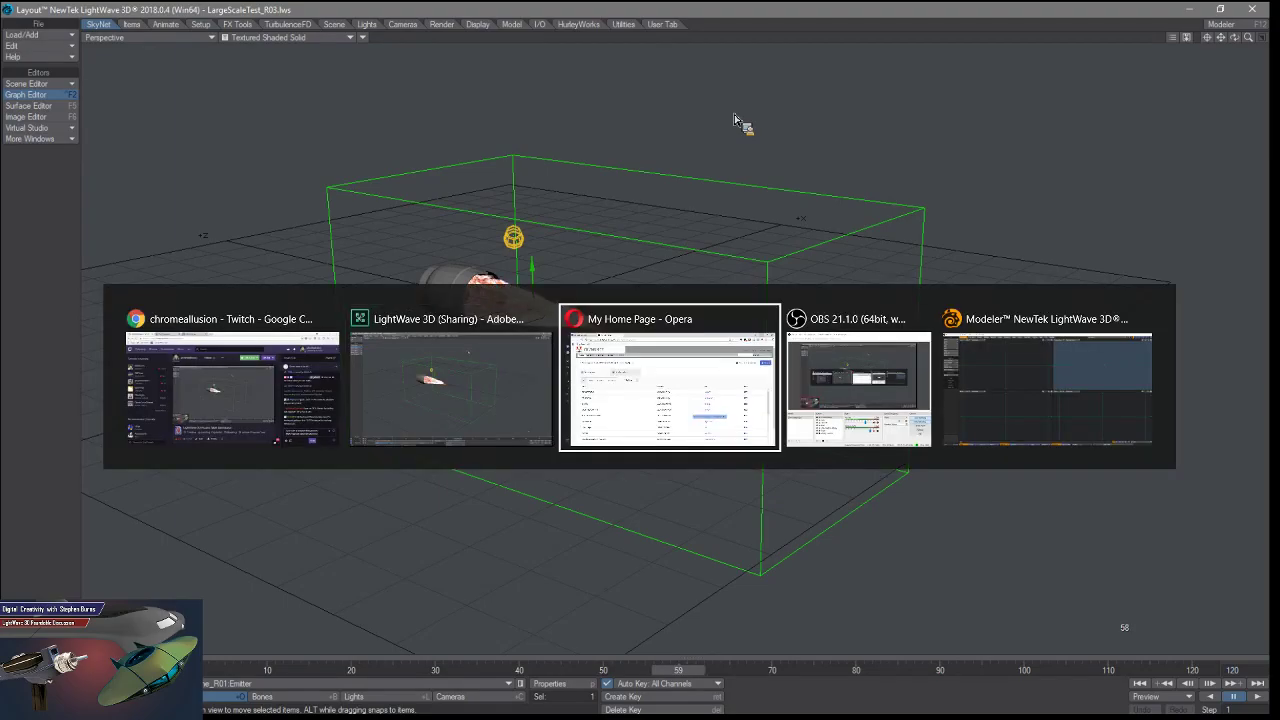
pyautogui.hotkey('alt', 'Tab')
pyautogui.hotkey('alt', 'Tab')
pyautogui.hotkey('alt', 'Tab')
pyautogui.hotkey('alt', 'Tab')
pyautogui.hotkey('alt', 'Tab')
pyautogui.press('Escape')
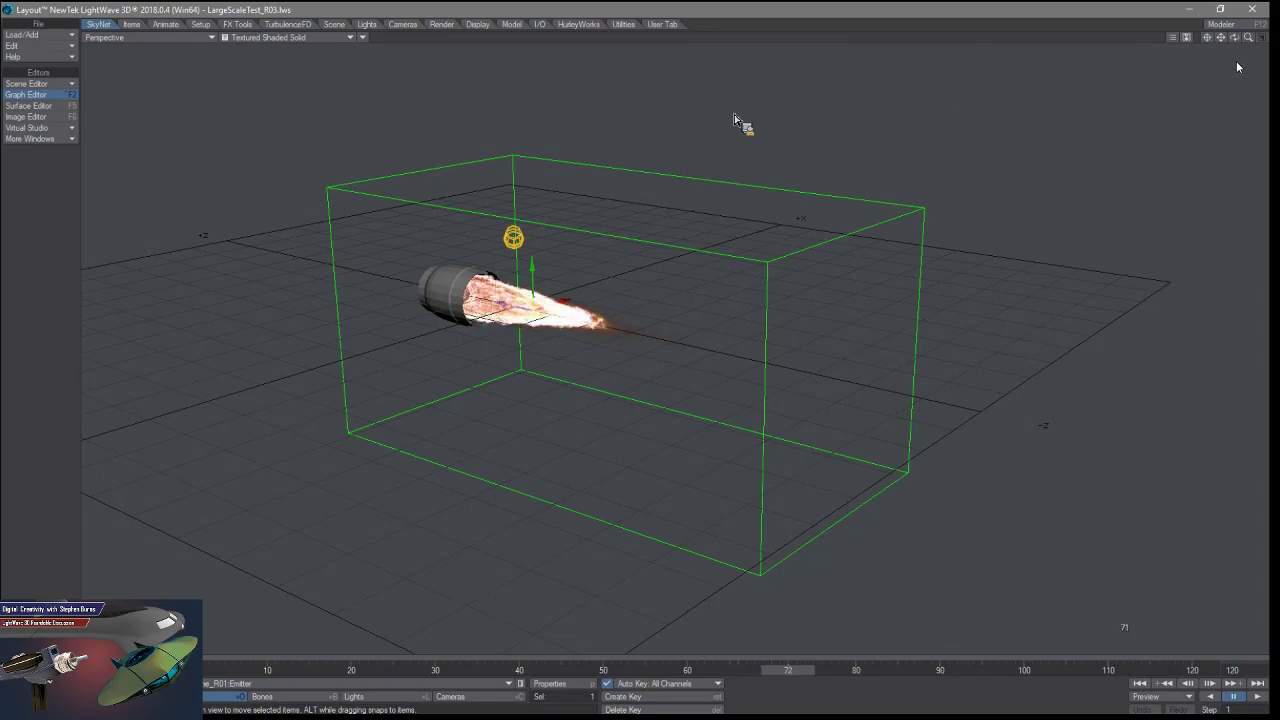
pyautogui.moveTo(1145, 24)
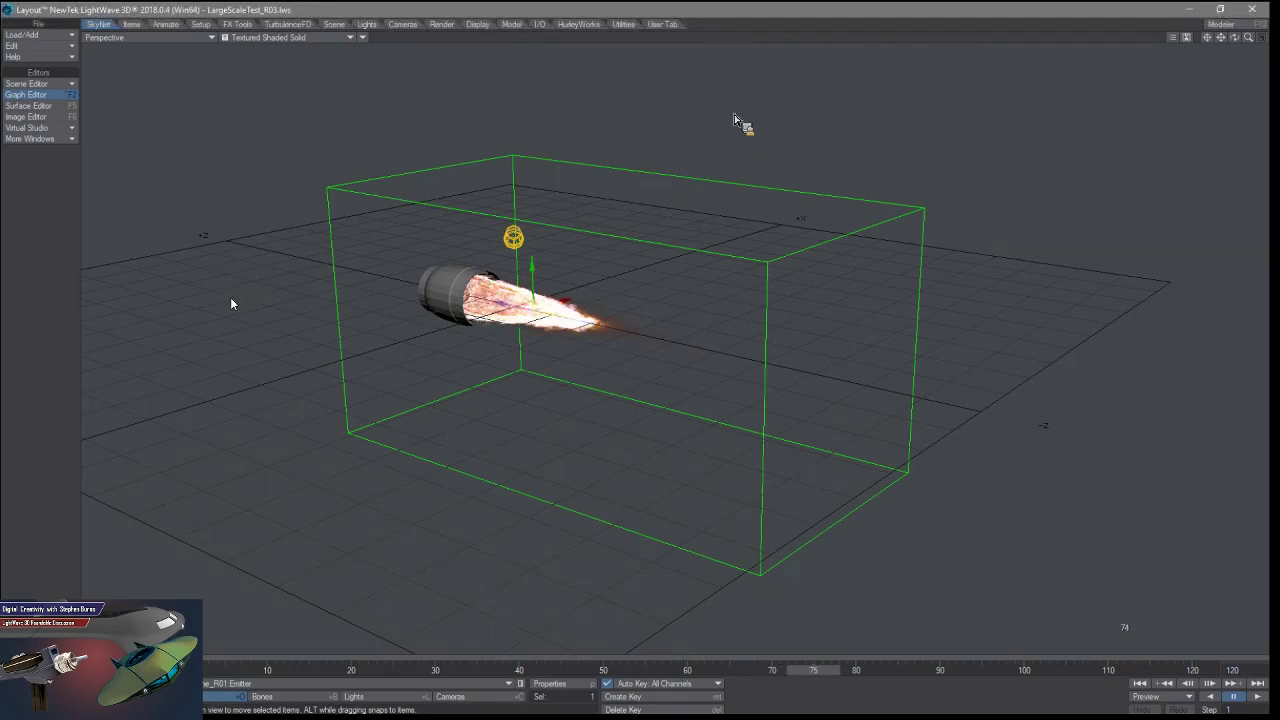
pyautogui.hotkey('alt', 'Tab')
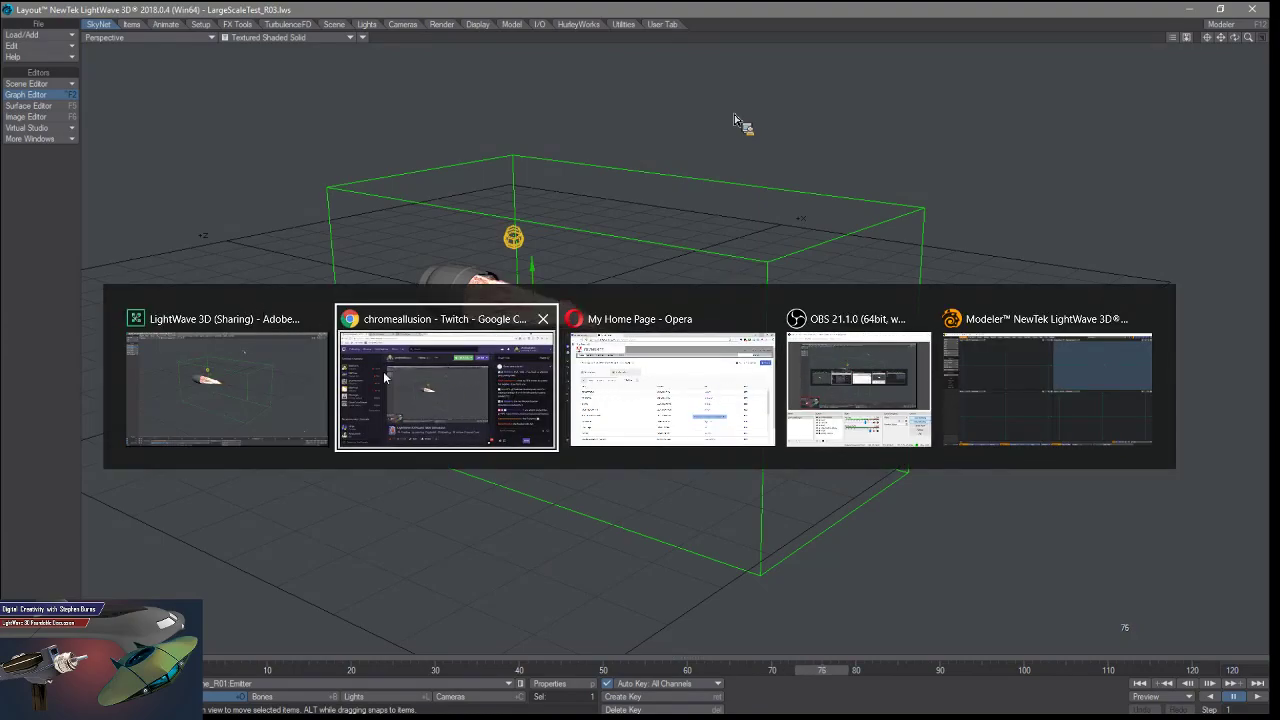
pyautogui.click(300, 385)
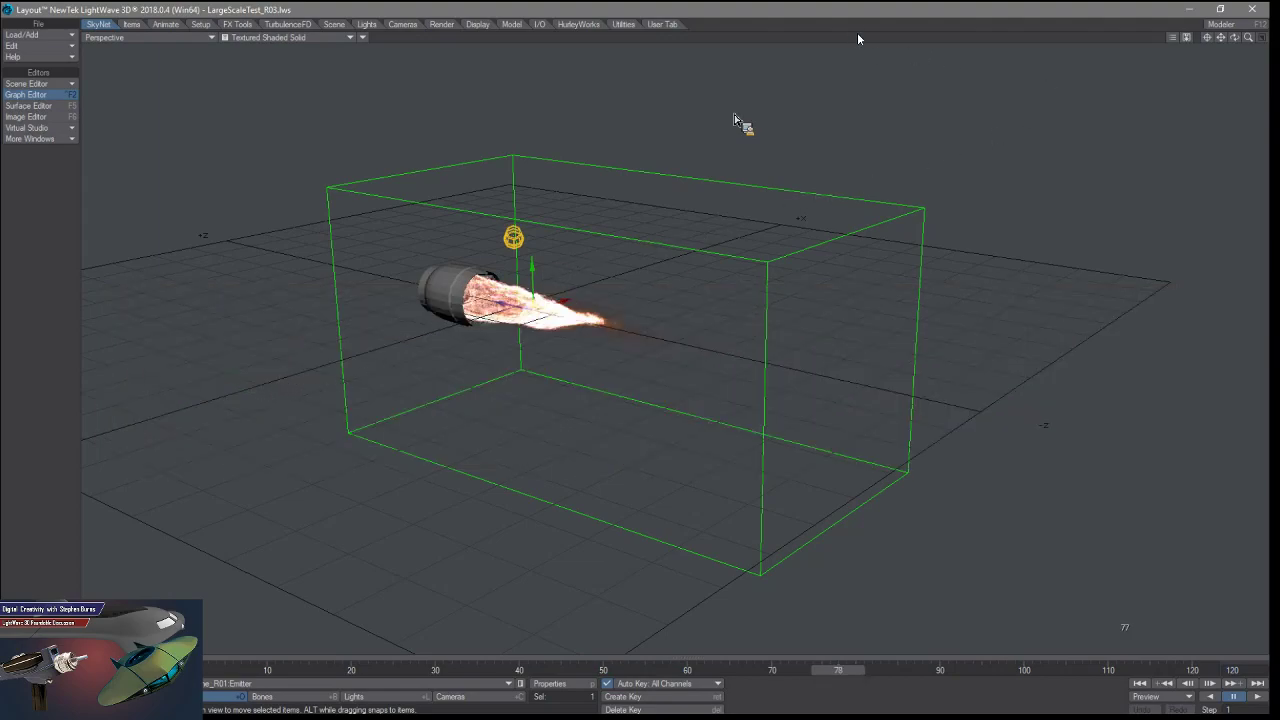
pyautogui.moveTo(1094, 15)
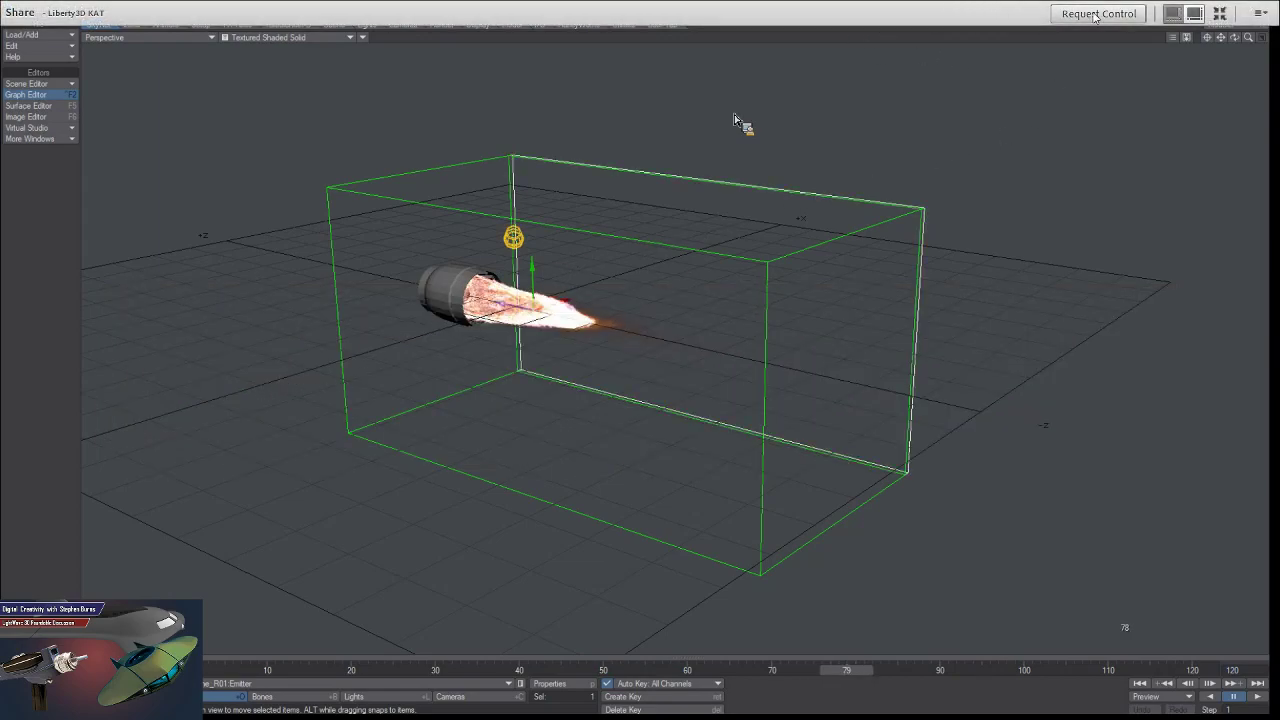
pyautogui.click(1219, 13)
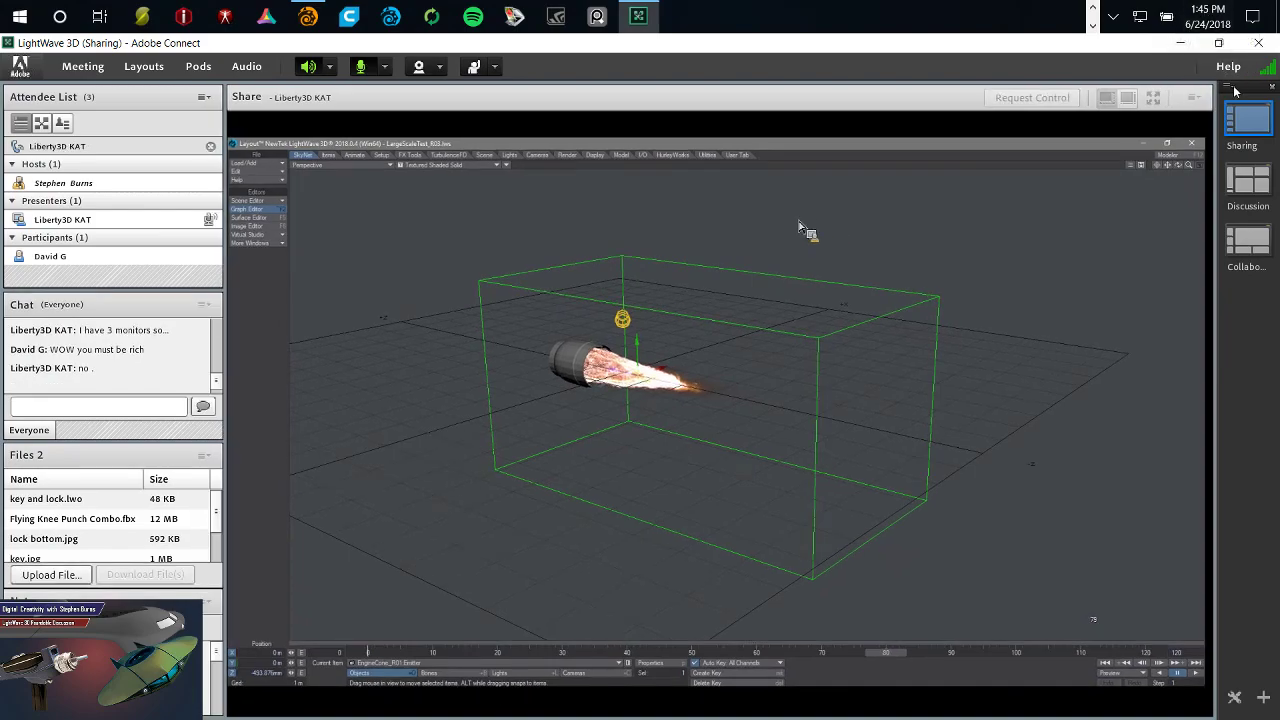
pyautogui.click(1151, 99)
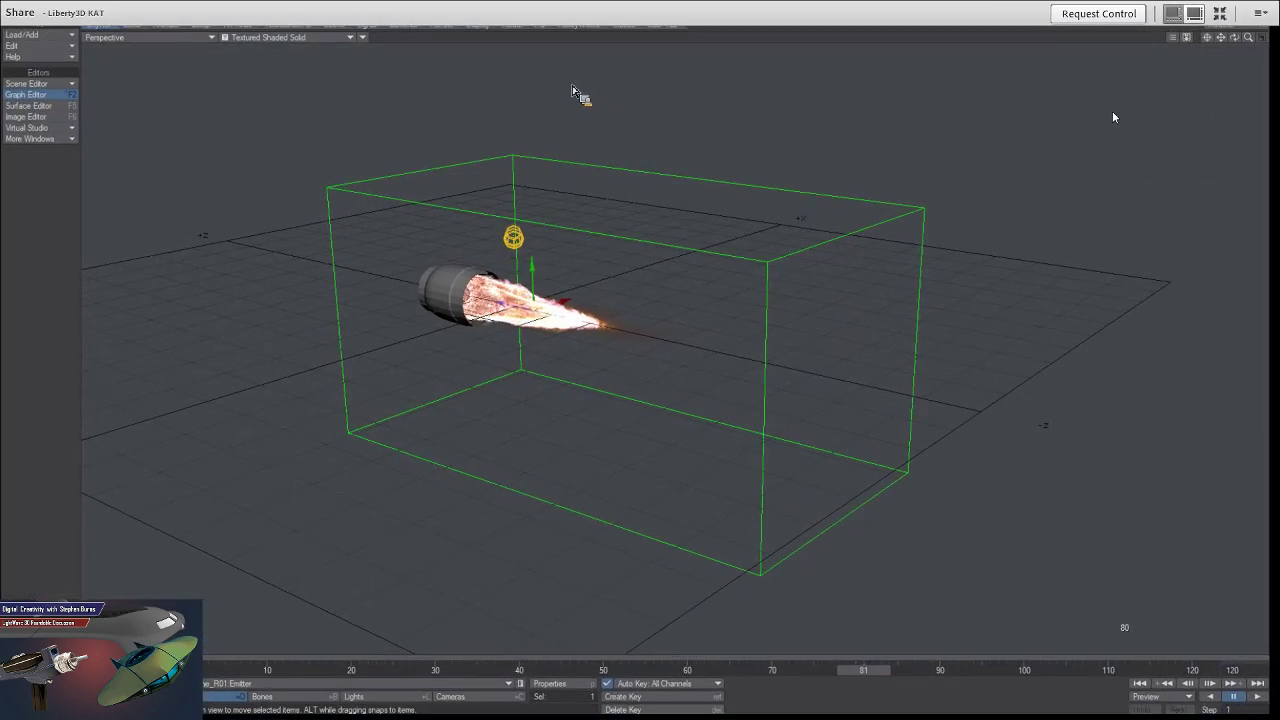
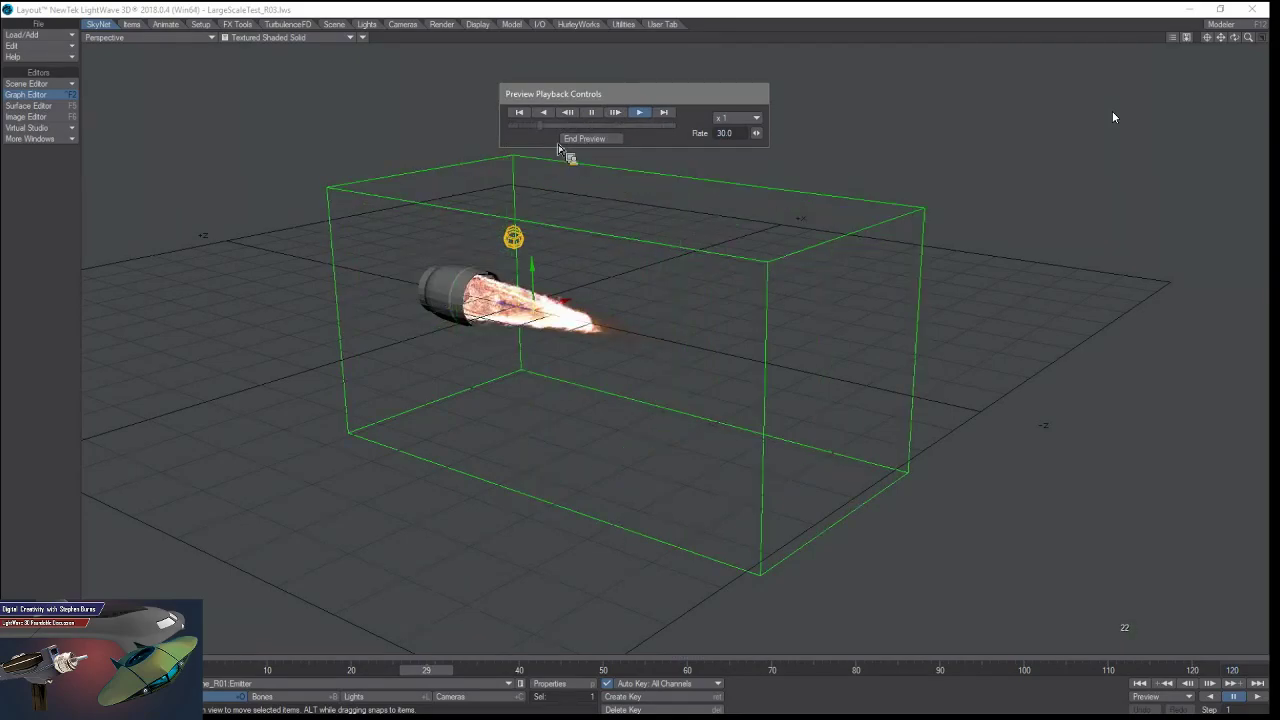
# End the preview playback and go to frame 8 on the timeline.
pyautogui.click(584, 140)
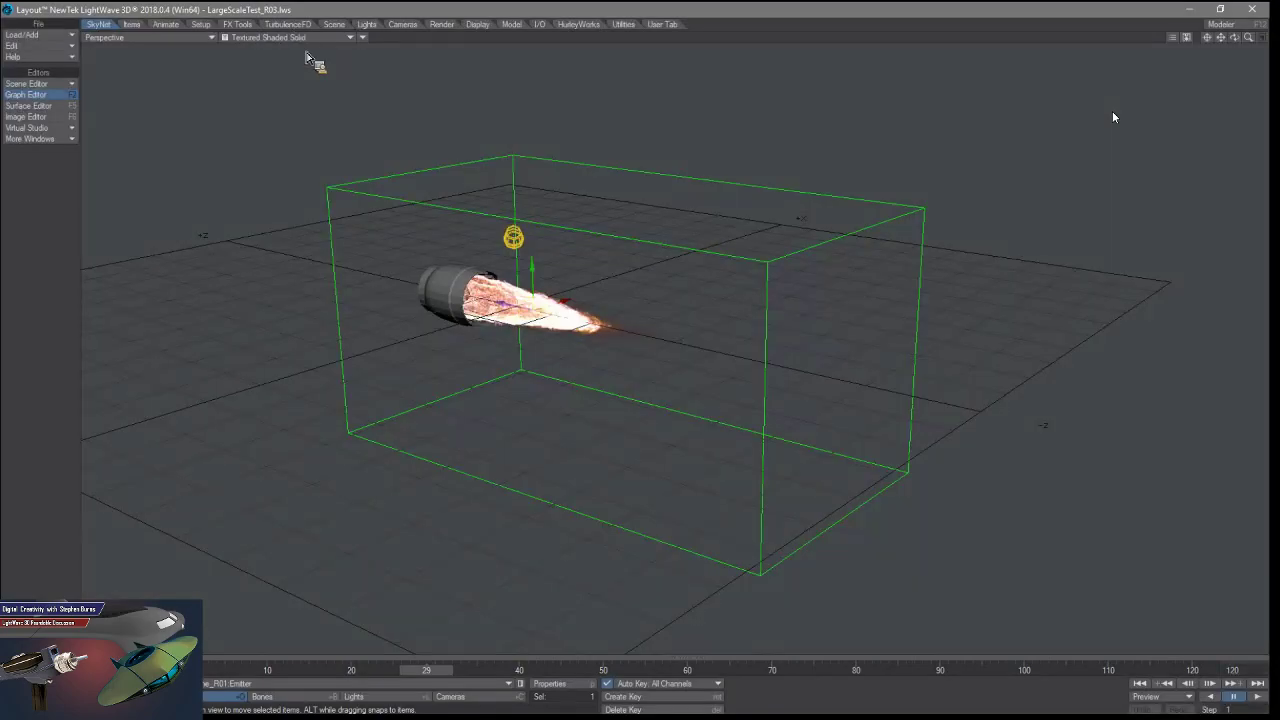
pyautogui.click(313, 672)
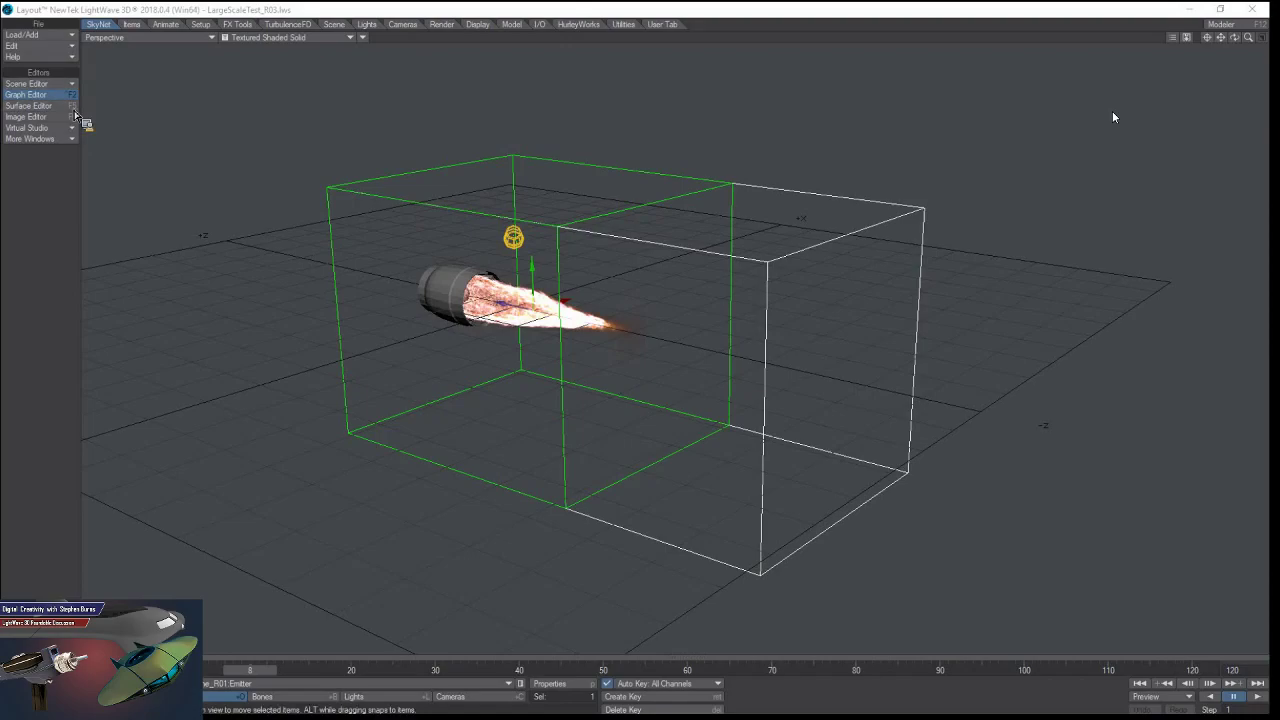
# Open the Scene Editor and go through the engine items, ending with EngineCone_R01:PlumePusher selected.
pyautogui.hotkey('ctrl', 'F1')
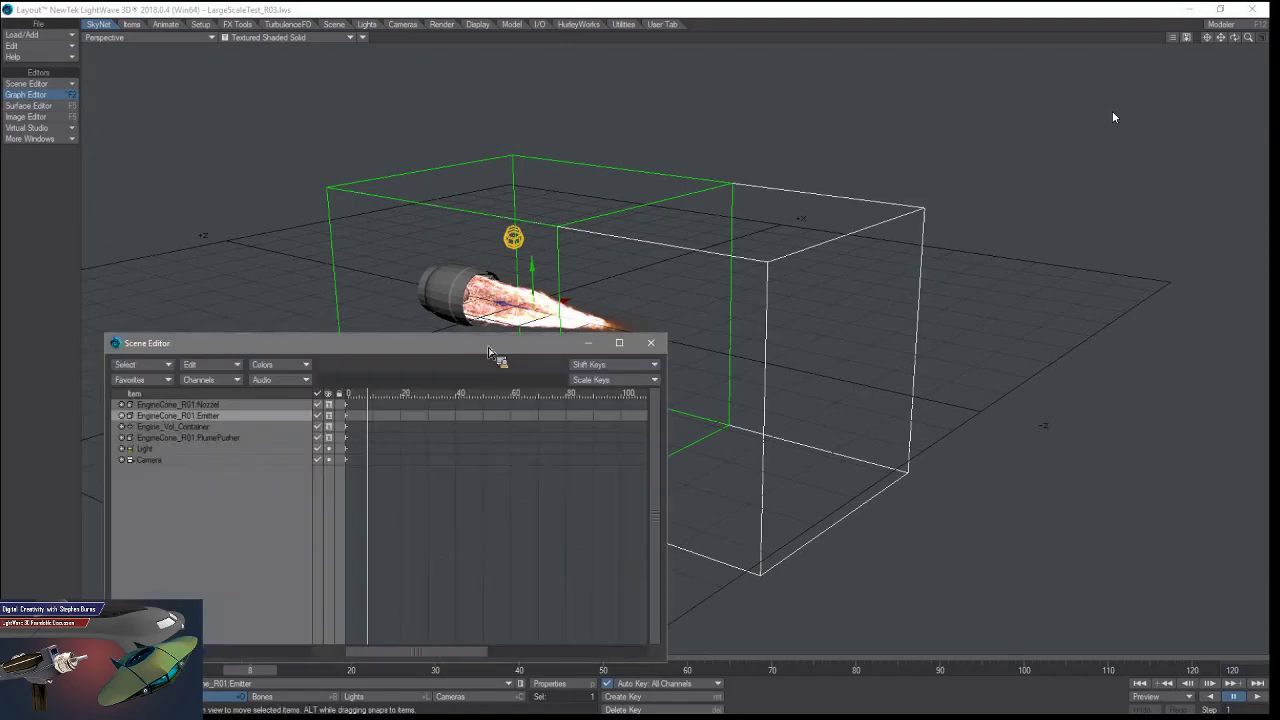
pyautogui.click(226, 406)
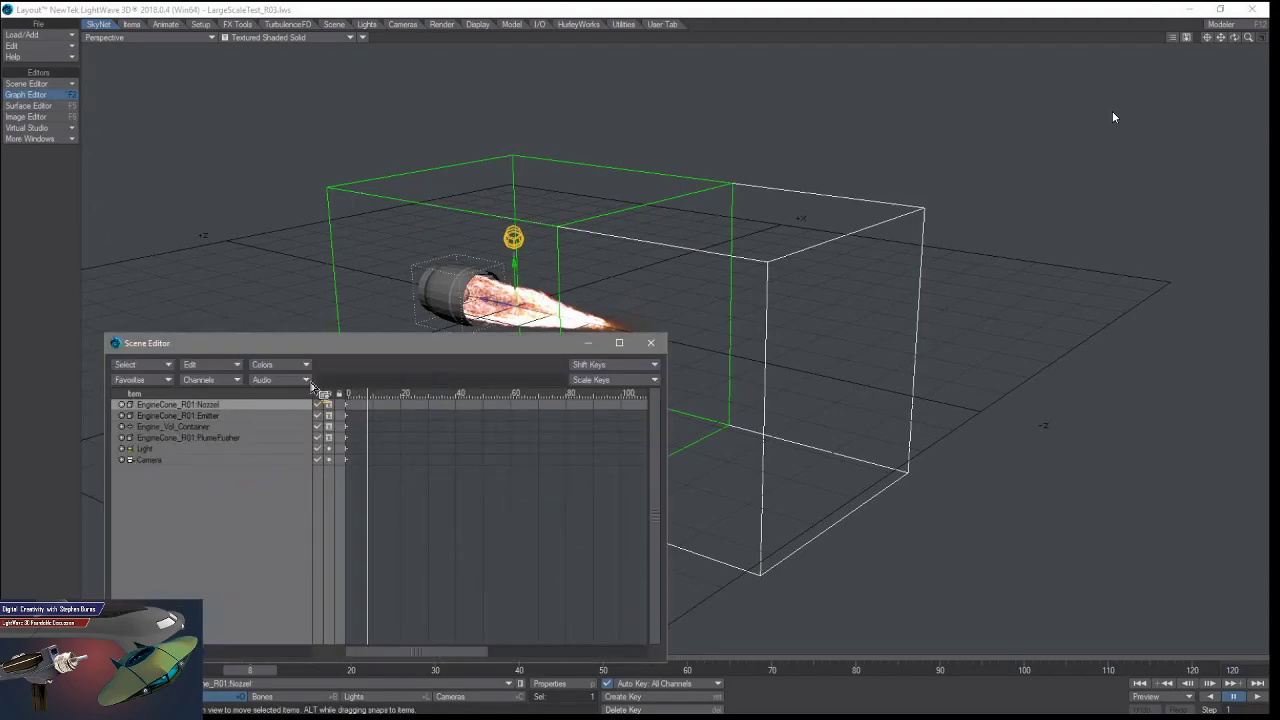
pyautogui.moveTo(186, 421); pyautogui.dragTo(242, 488)
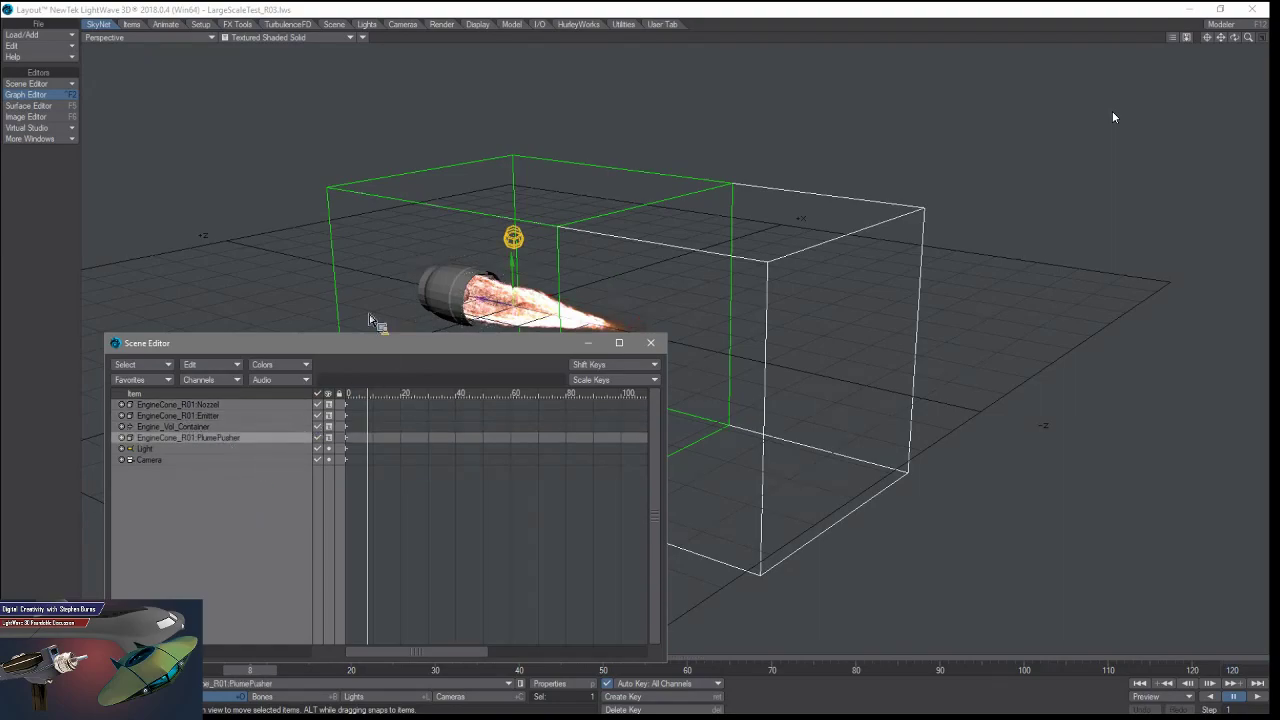
# Display the perspective viewport as Front Face Wireframe to show the parts inside the engine nozzle from the side.
pyautogui.click(300, 37)
pyautogui.click(298, 49)
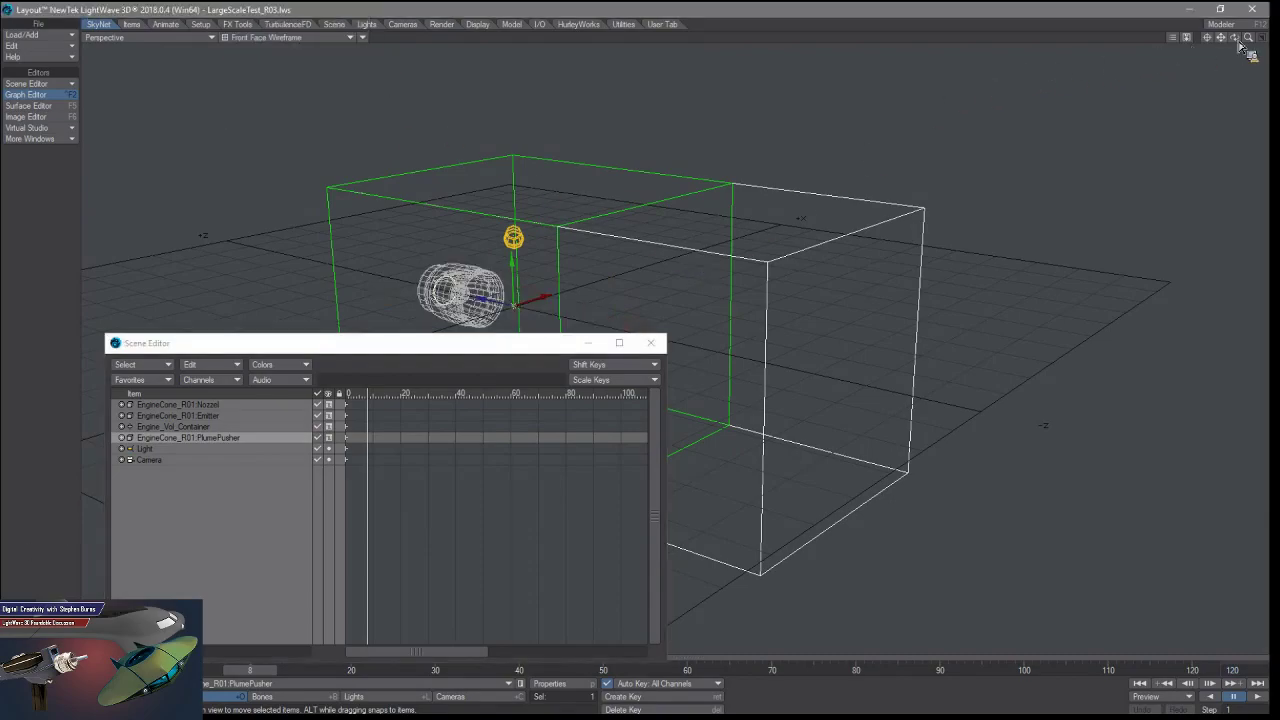
pyautogui.moveTo(1233, 40)
pyautogui.mouseDown()
pyautogui.moveTo(1230, 50)
pyautogui.moveTo(1251, 40)
pyautogui.moveTo(1228, 47)
pyautogui.mouseUp()
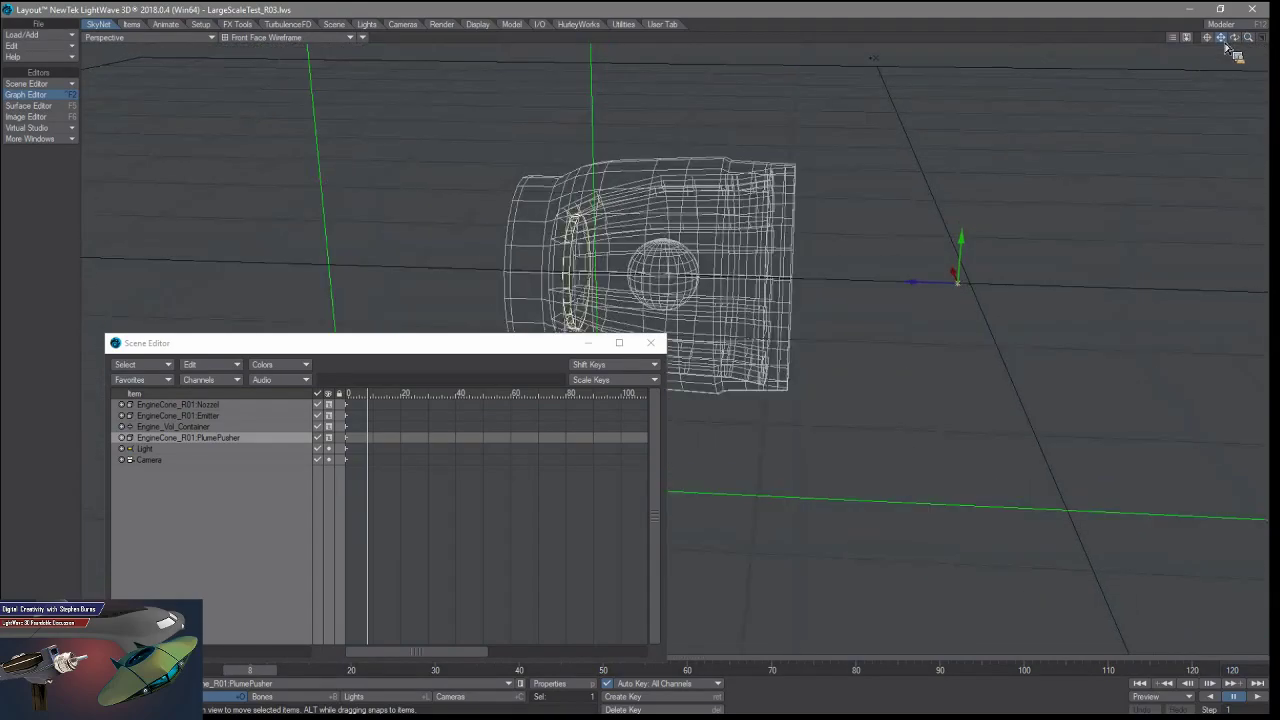
pyautogui.moveTo(934, 177); pyautogui.dragTo(461, 330)
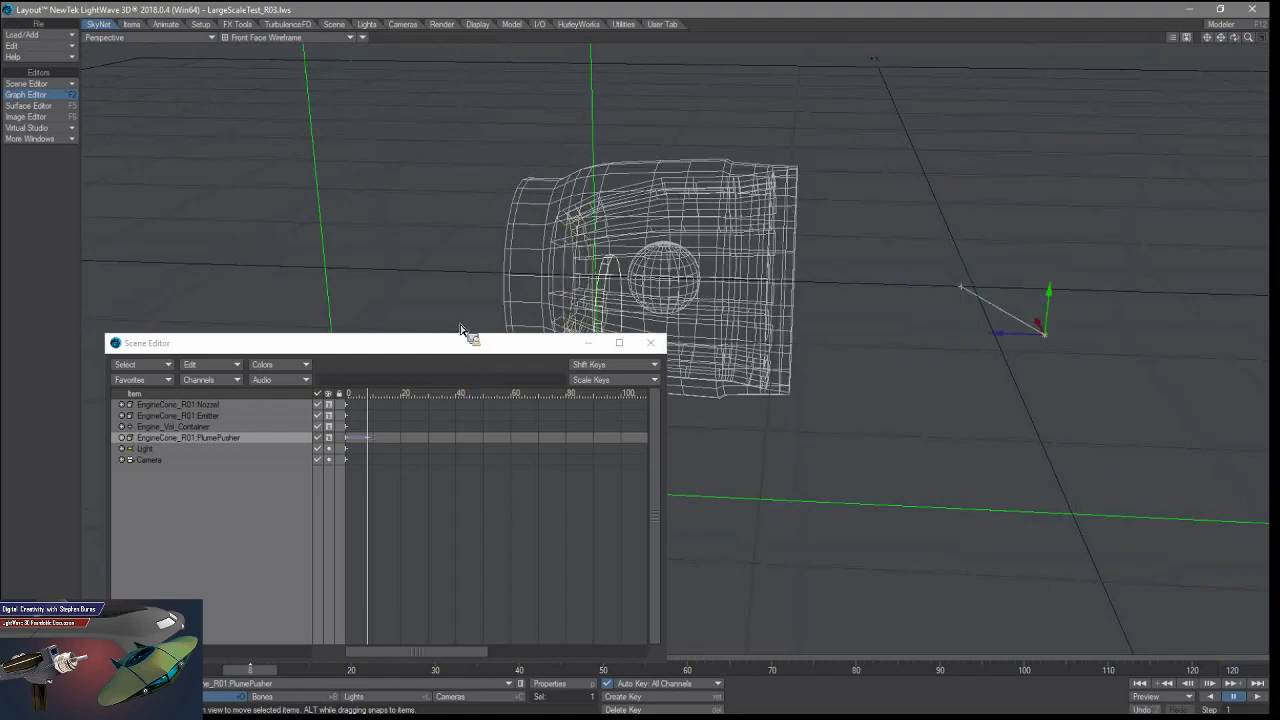
pyautogui.hotkey('ctrl', 'z')
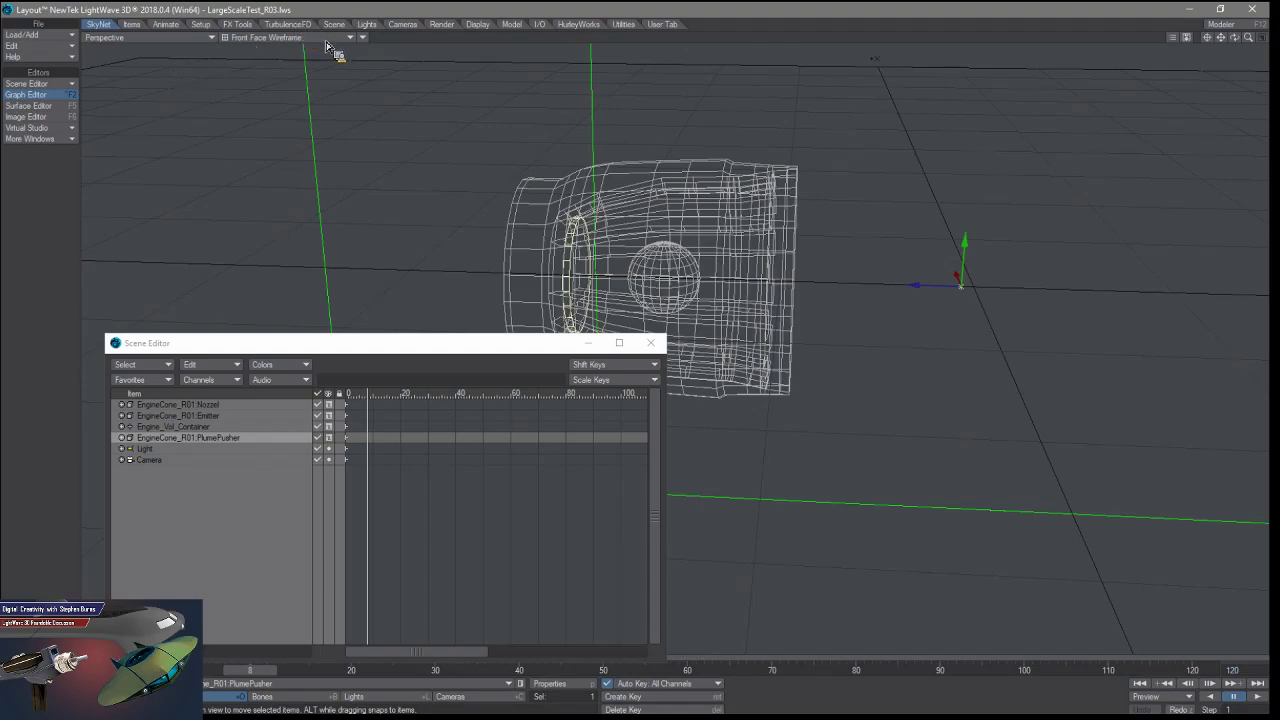
# Narrow the Scene Editor window and move it clear of the engine nozzle.
pyautogui.moveTo(480, 351); pyautogui.dragTo(472, 349)
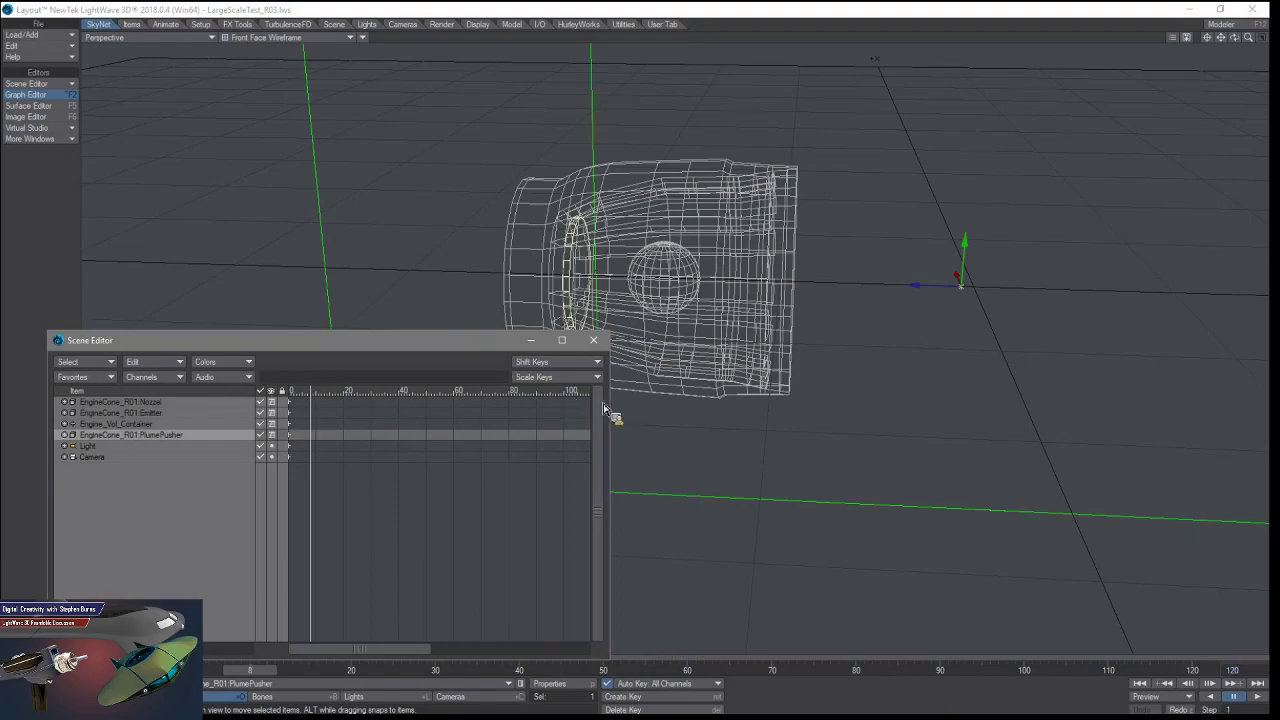
pyautogui.moveTo(608, 409); pyautogui.dragTo(450, 414)
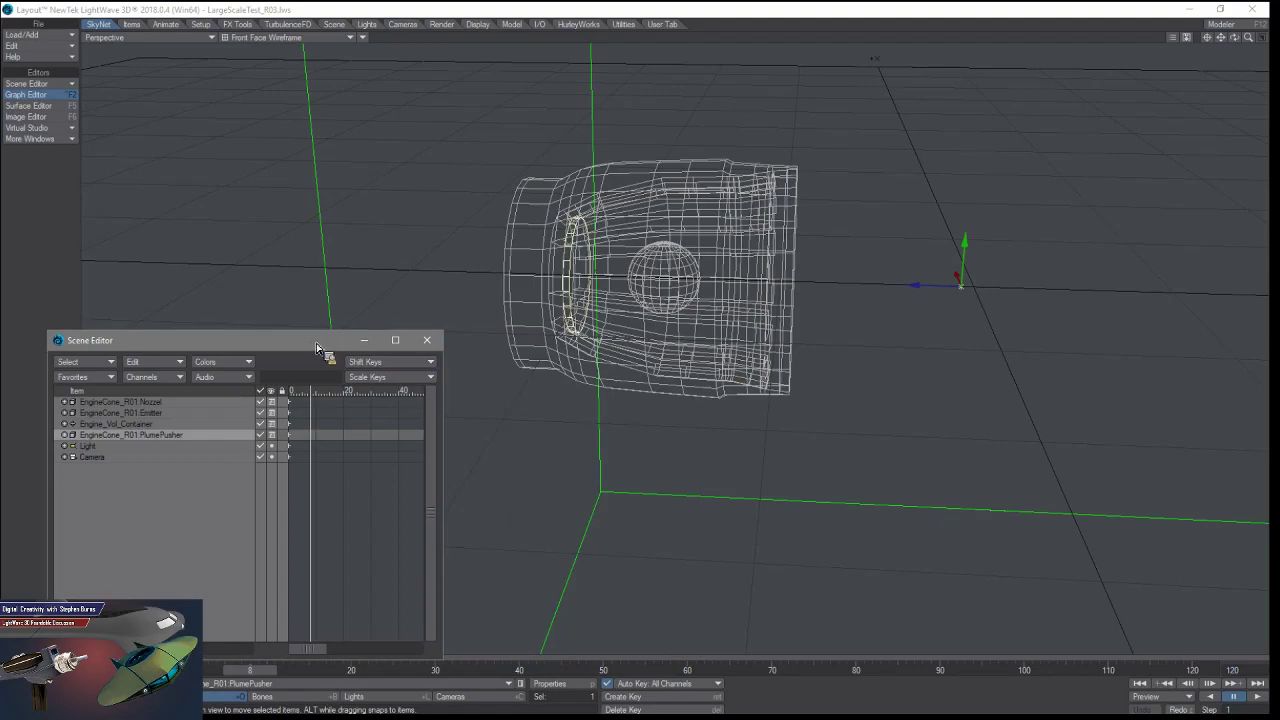
pyautogui.moveTo(315, 347); pyautogui.dragTo(306, 342)
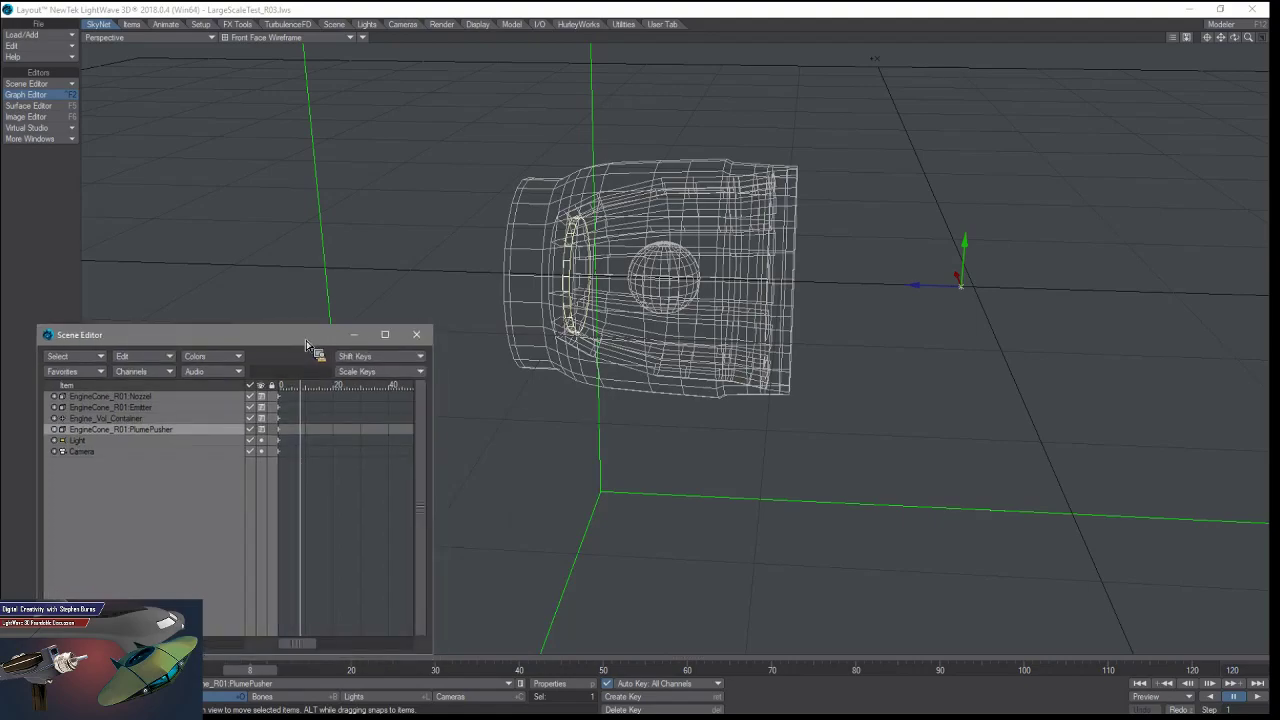
pyautogui.moveTo(306, 342); pyautogui.dragTo(300, 339)
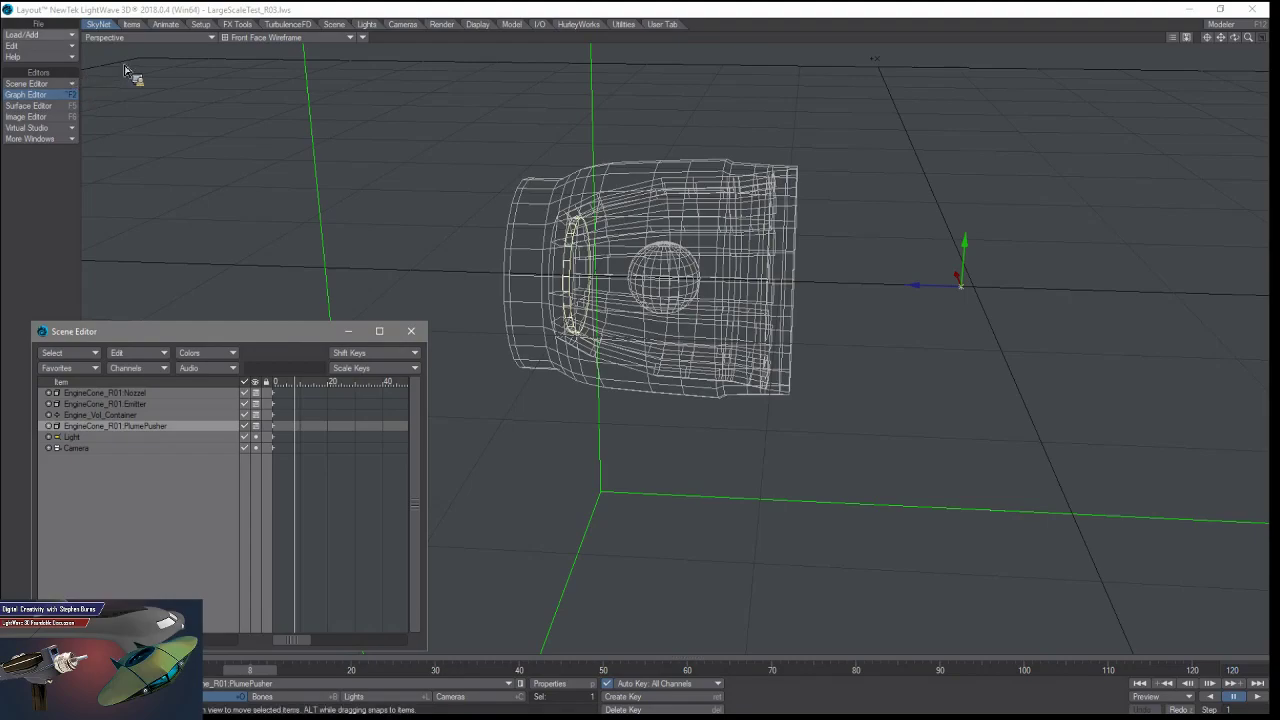
# Open the TurbulenceFD container settings for Engine_Vol_Container, moving the Scene Editor off the TurbulenceFD tools.
pyautogui.click(275, 25)
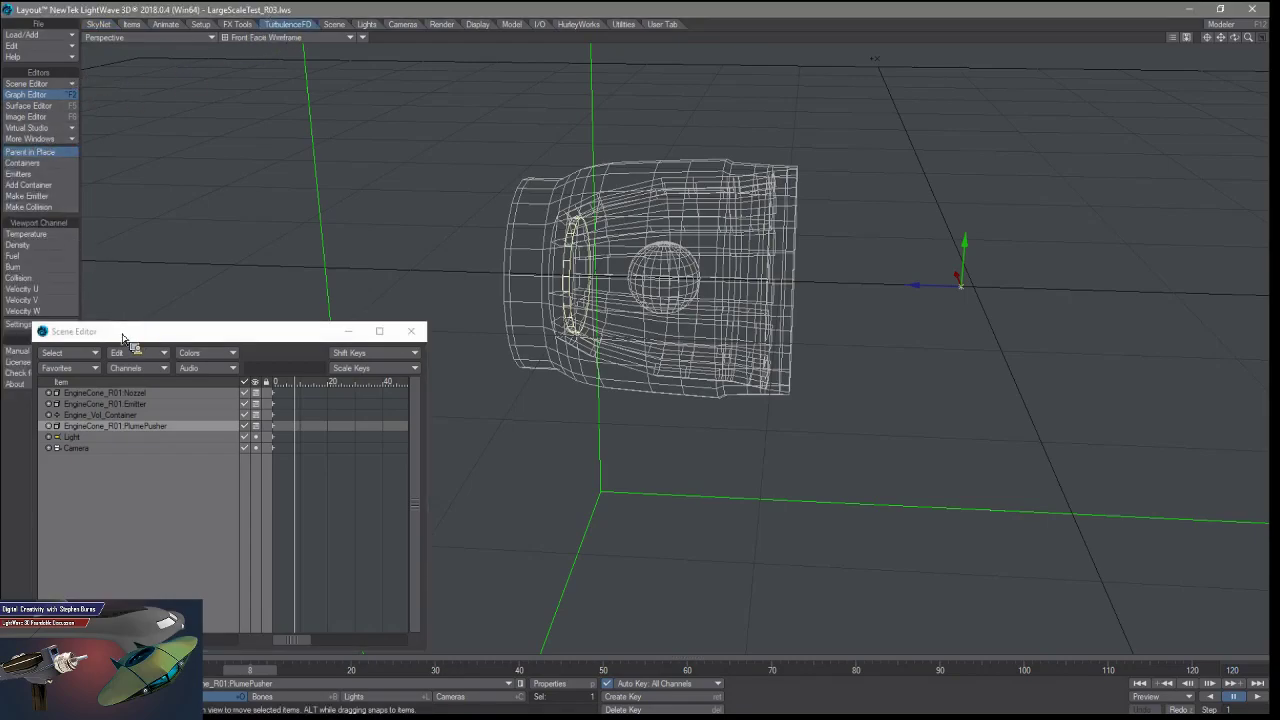
pyautogui.moveTo(121, 336); pyautogui.dragTo(212, 338)
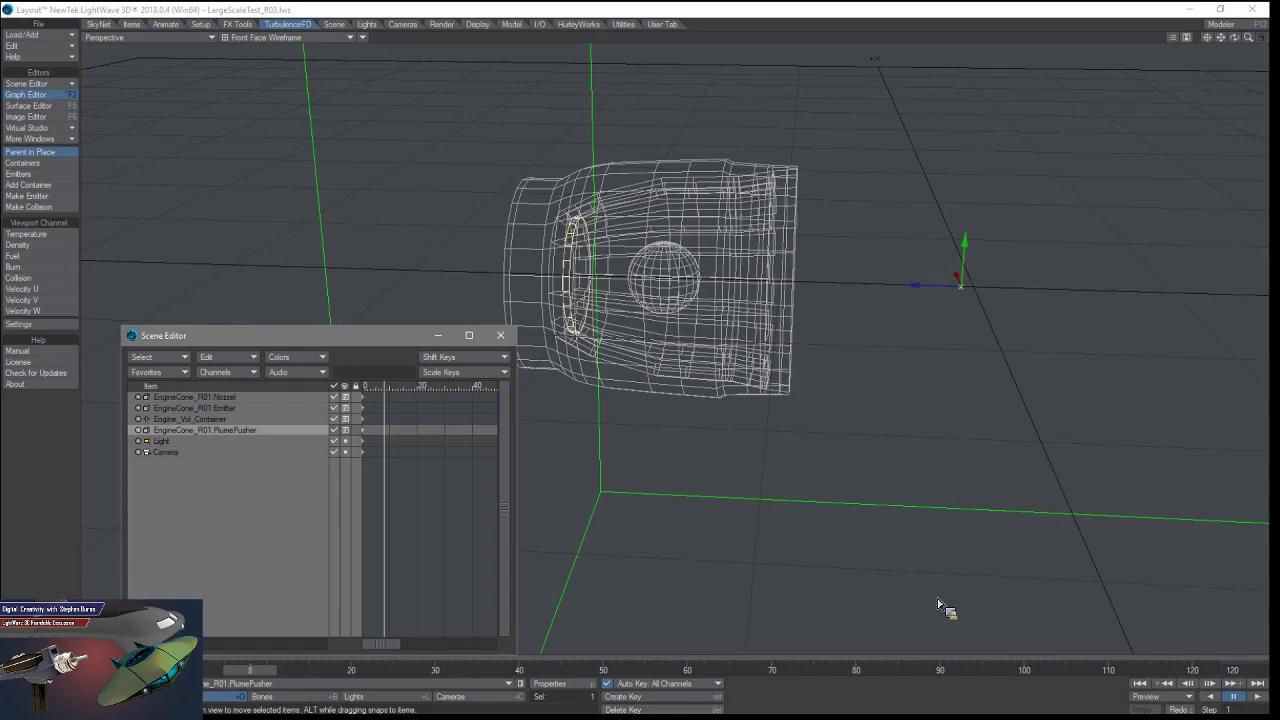
pyautogui.moveTo(328, 337); pyautogui.dragTo(54, 165)
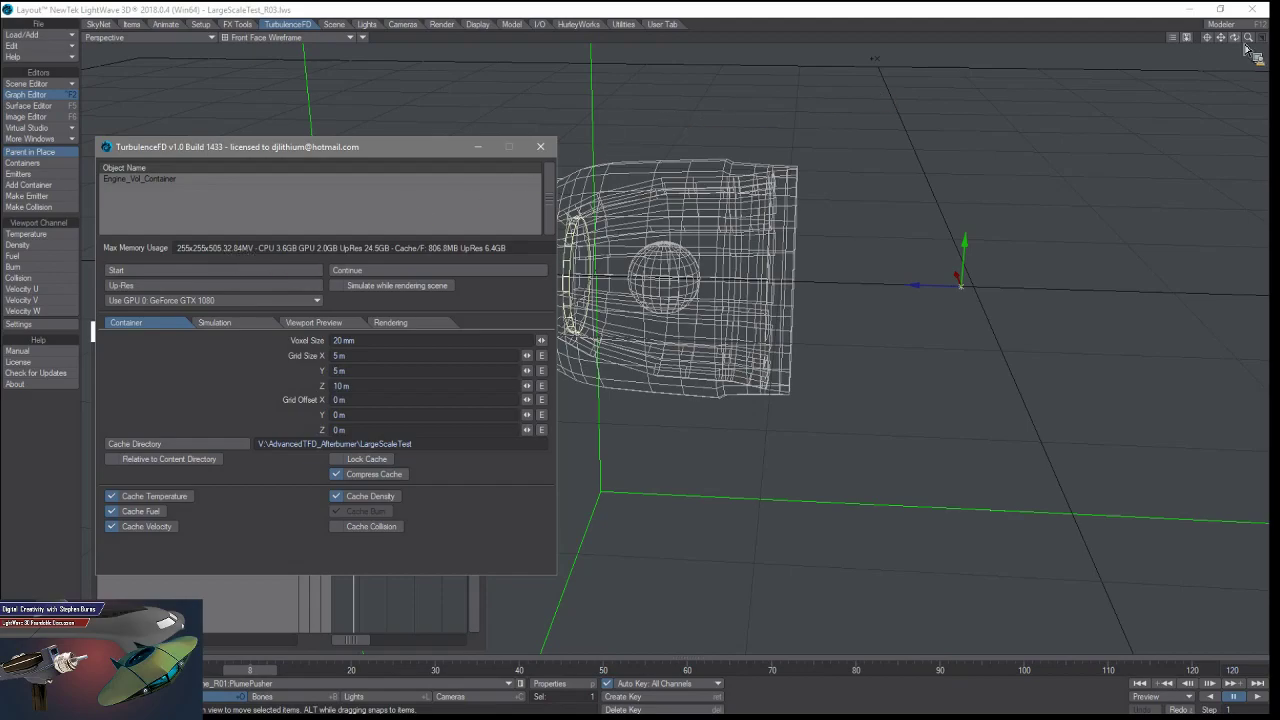
# Check the container's full extent around the engine, and go through its Simulation, Viewport Preview and general Rendering settings.
pyautogui.moveTo(1248, 37); pyautogui.dragTo(1249, 44)
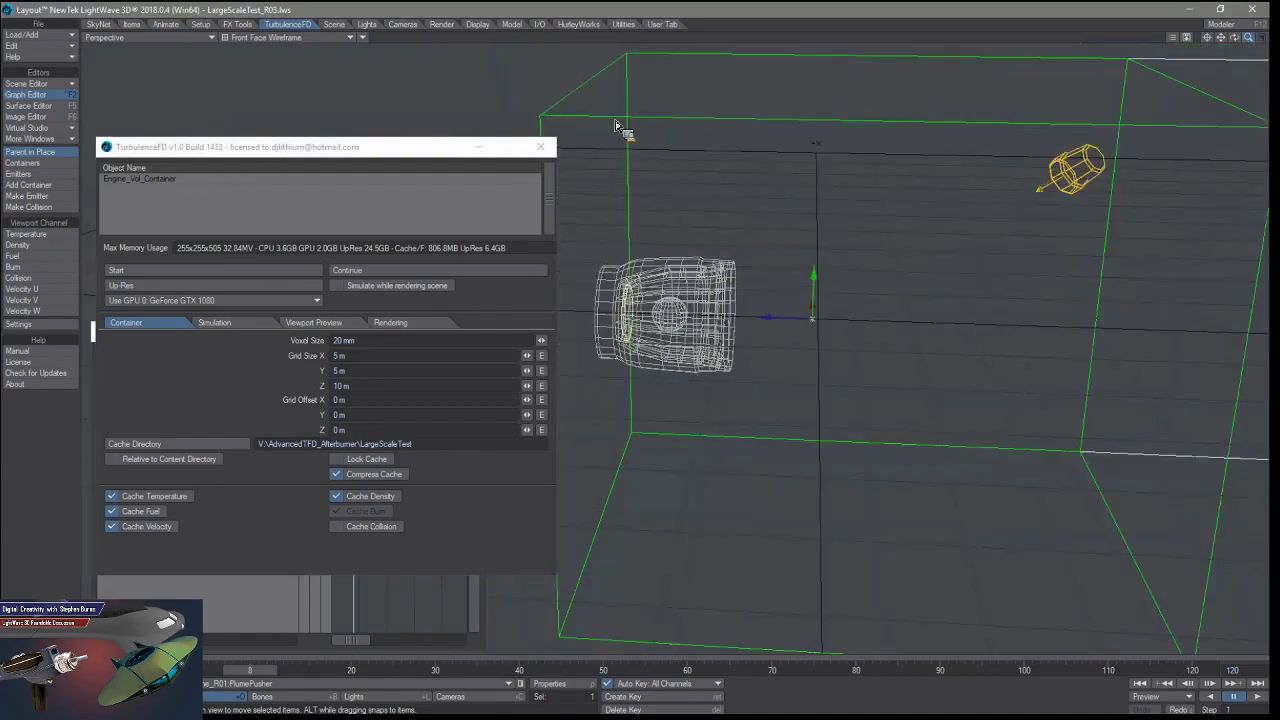
pyautogui.keyDown('alt'); pyautogui.moveTo(774, 234); pyautogui.dragTo(666, 160); pyautogui.keyUp('alt')
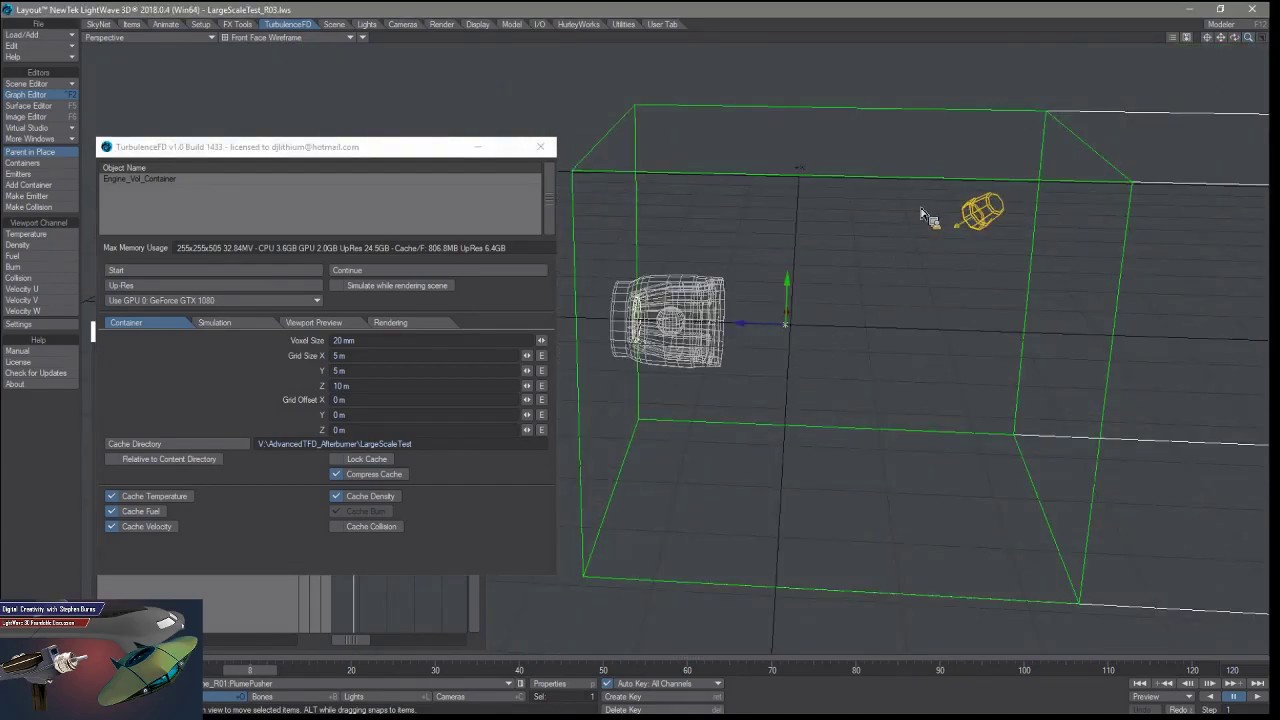
pyautogui.click(1066, 672)
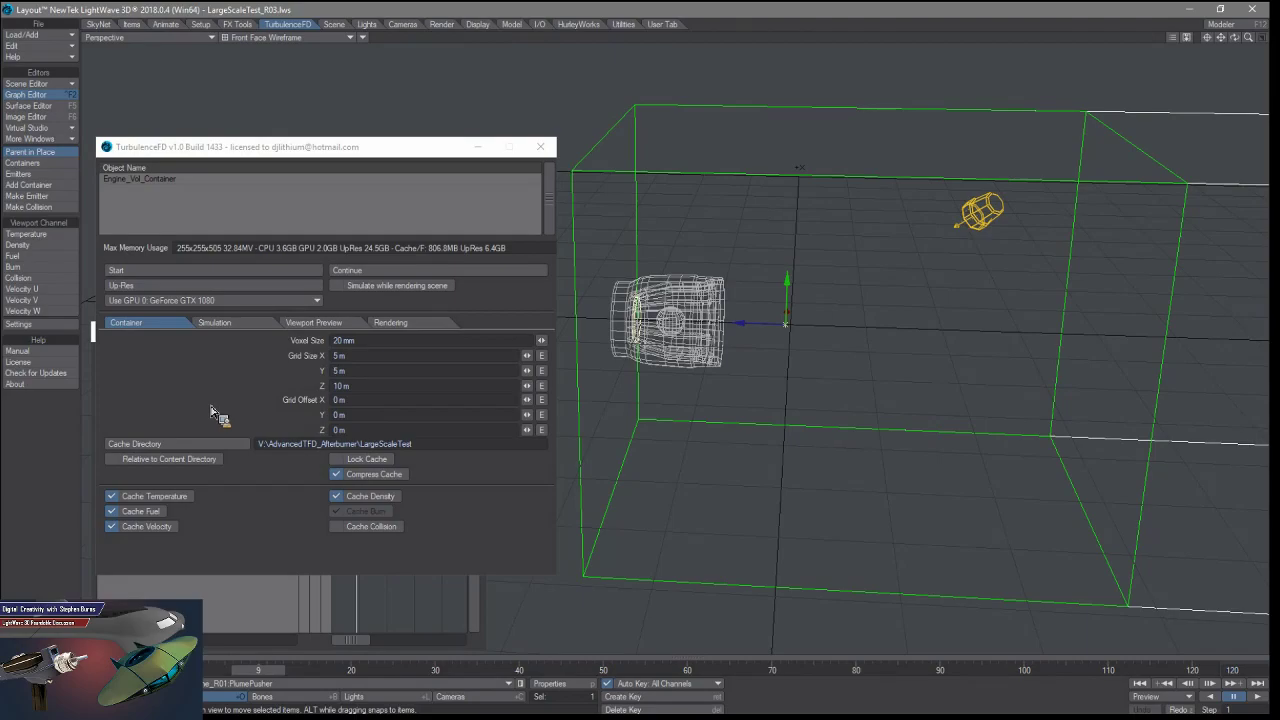
pyautogui.click(214, 322)
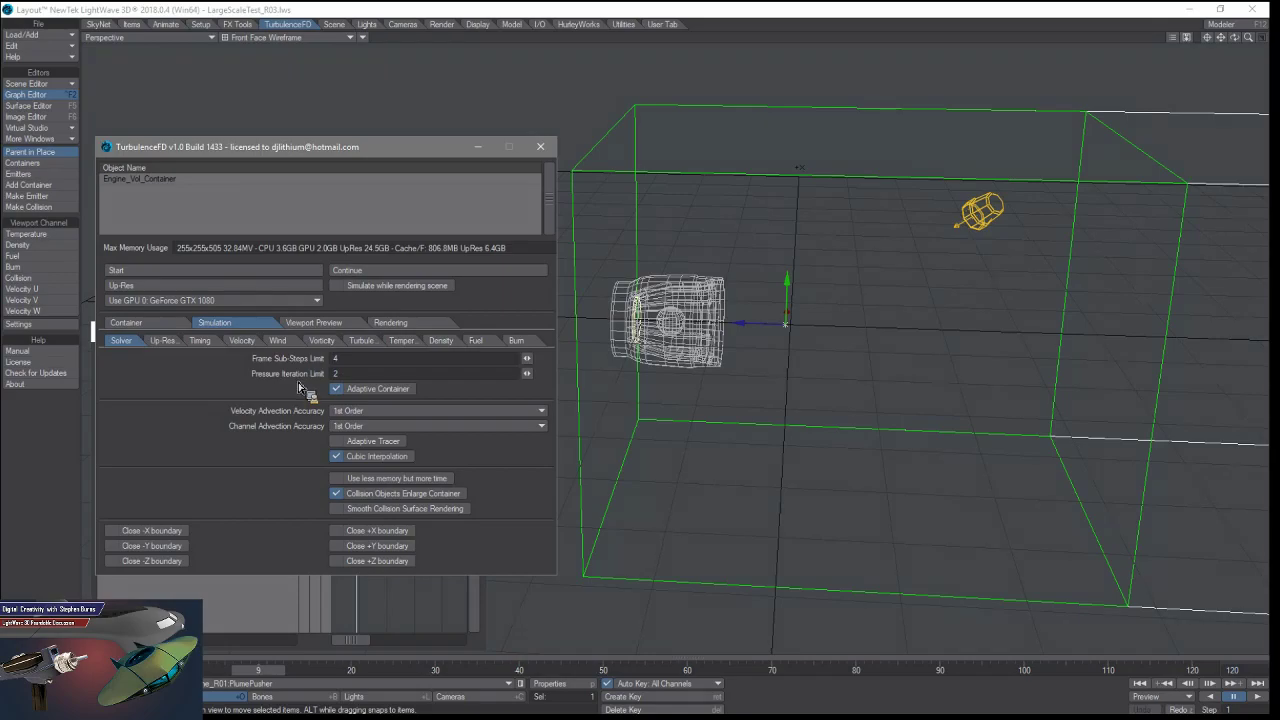
pyautogui.click(300, 324)
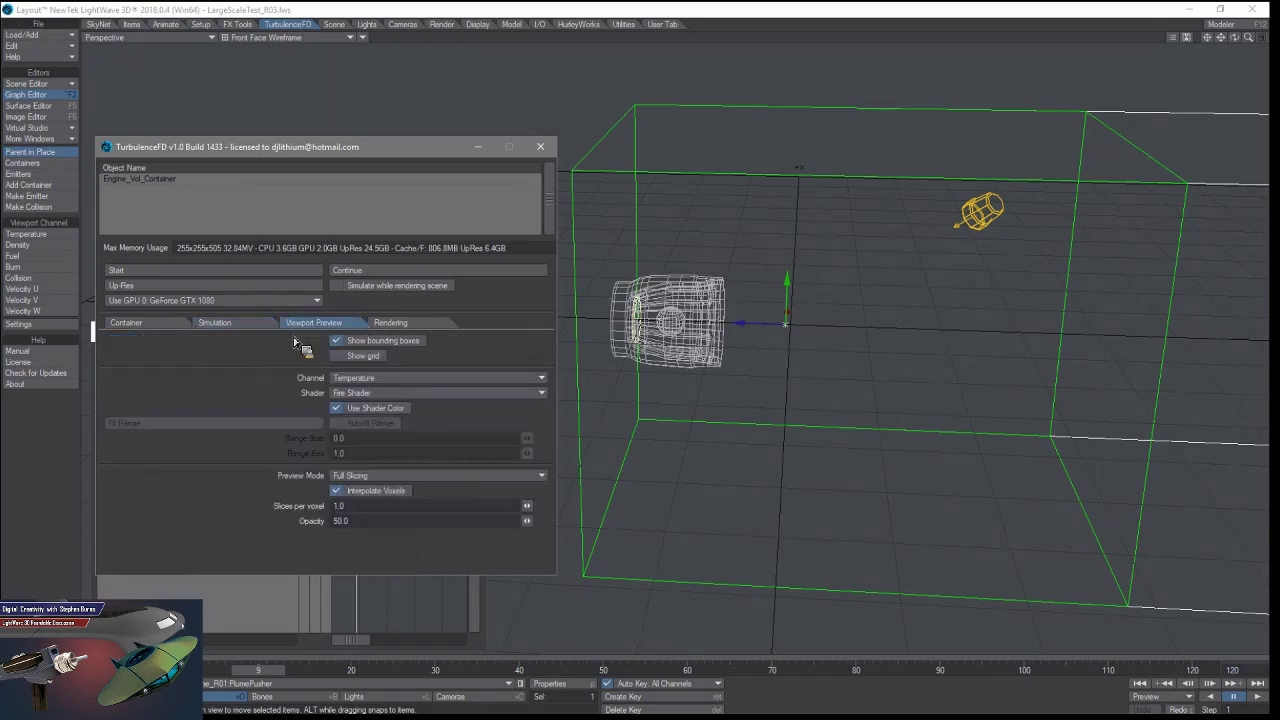
pyautogui.click(420, 325)
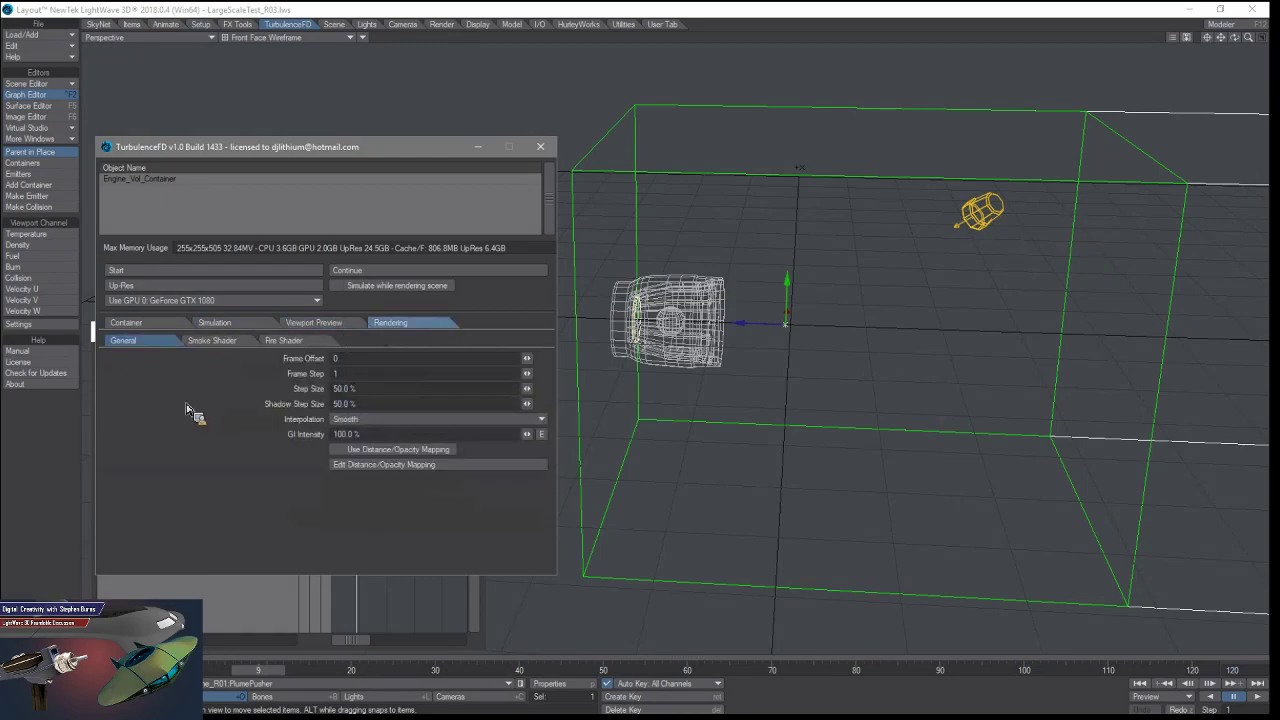
# Set the Red value of the Fire Shader's BlackBody color to 17.5 %.
pyautogui.click(318, 341)
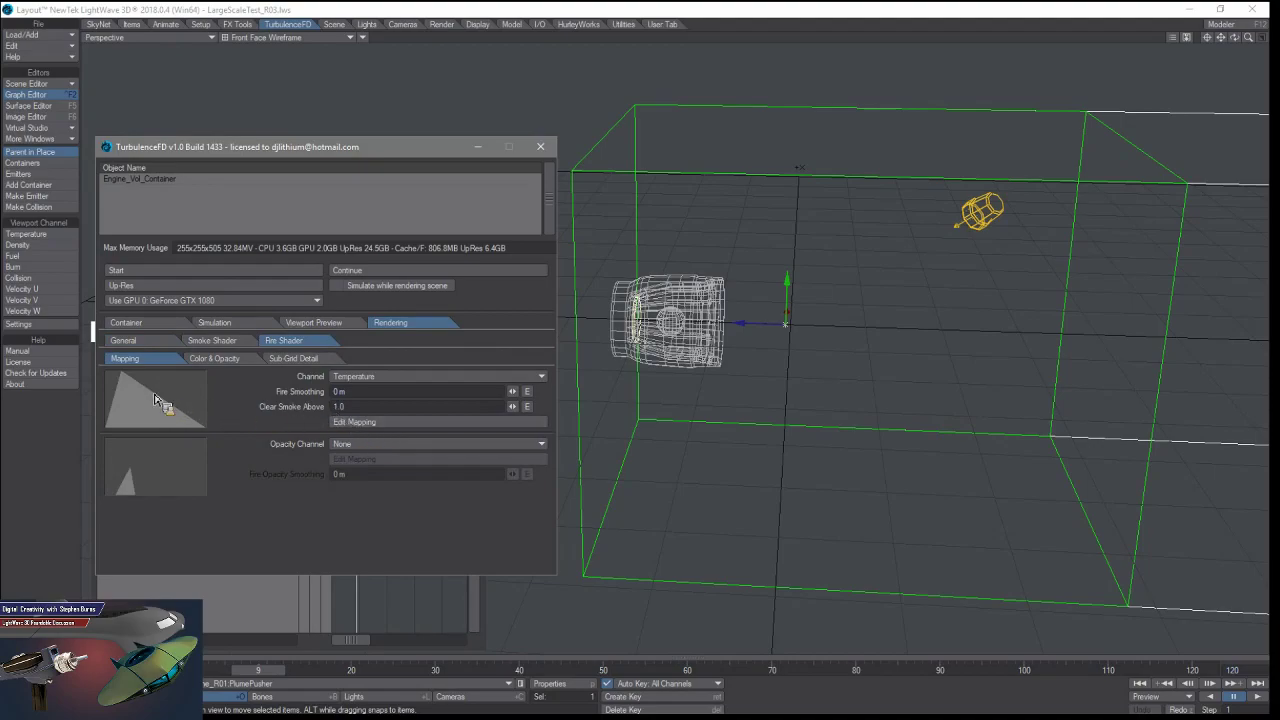
pyautogui.click(218, 358)
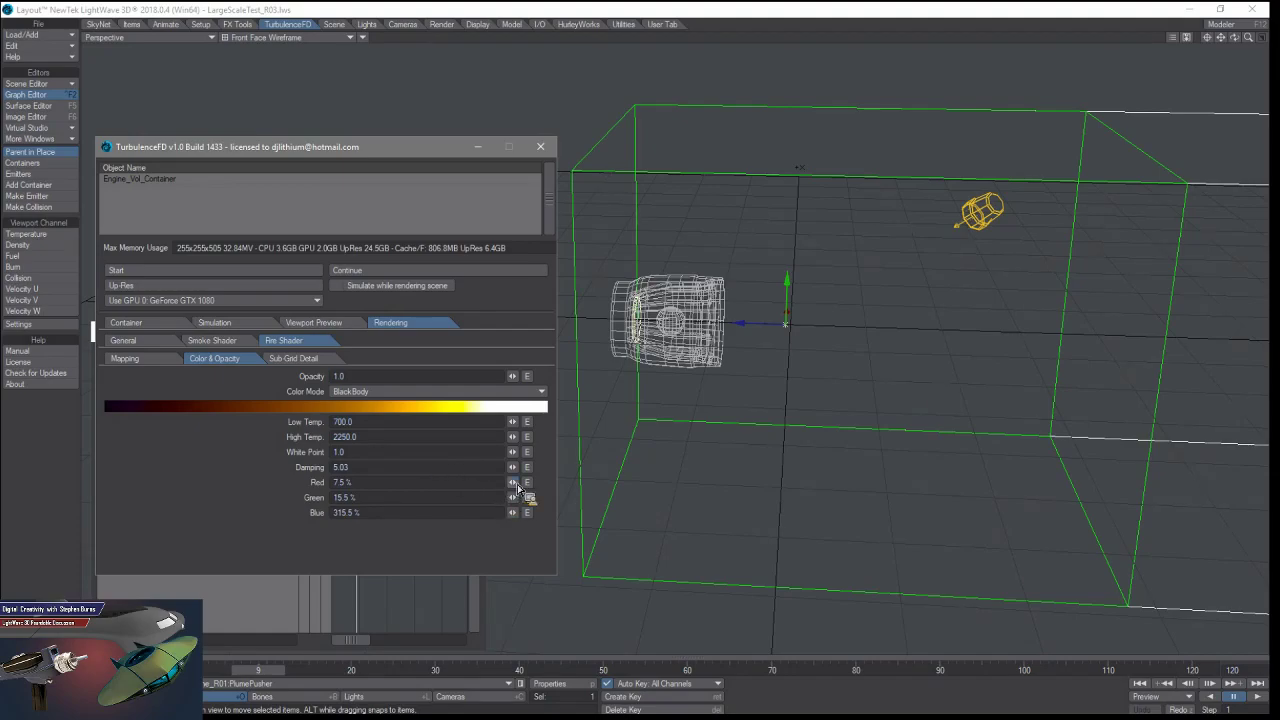
pyautogui.moveTo(516, 487); pyautogui.dragTo(516, 487)
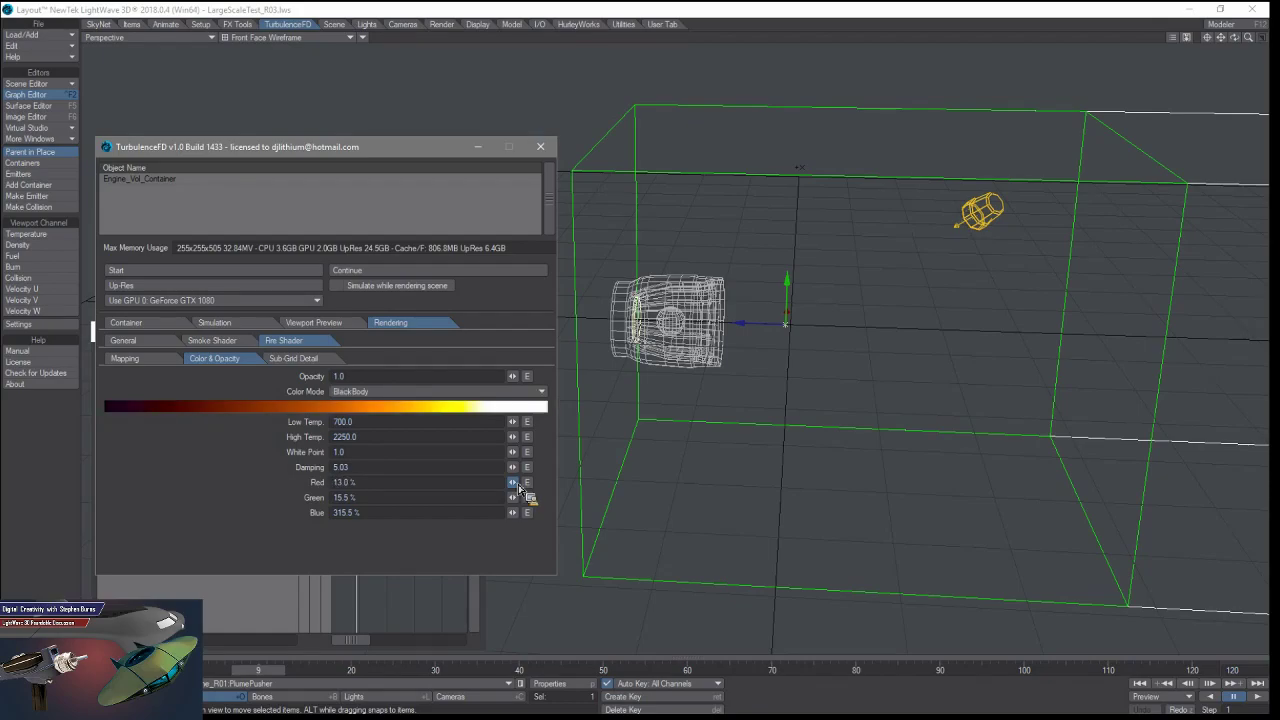
pyautogui.click(350, 484)
pyautogui.press('Tab')
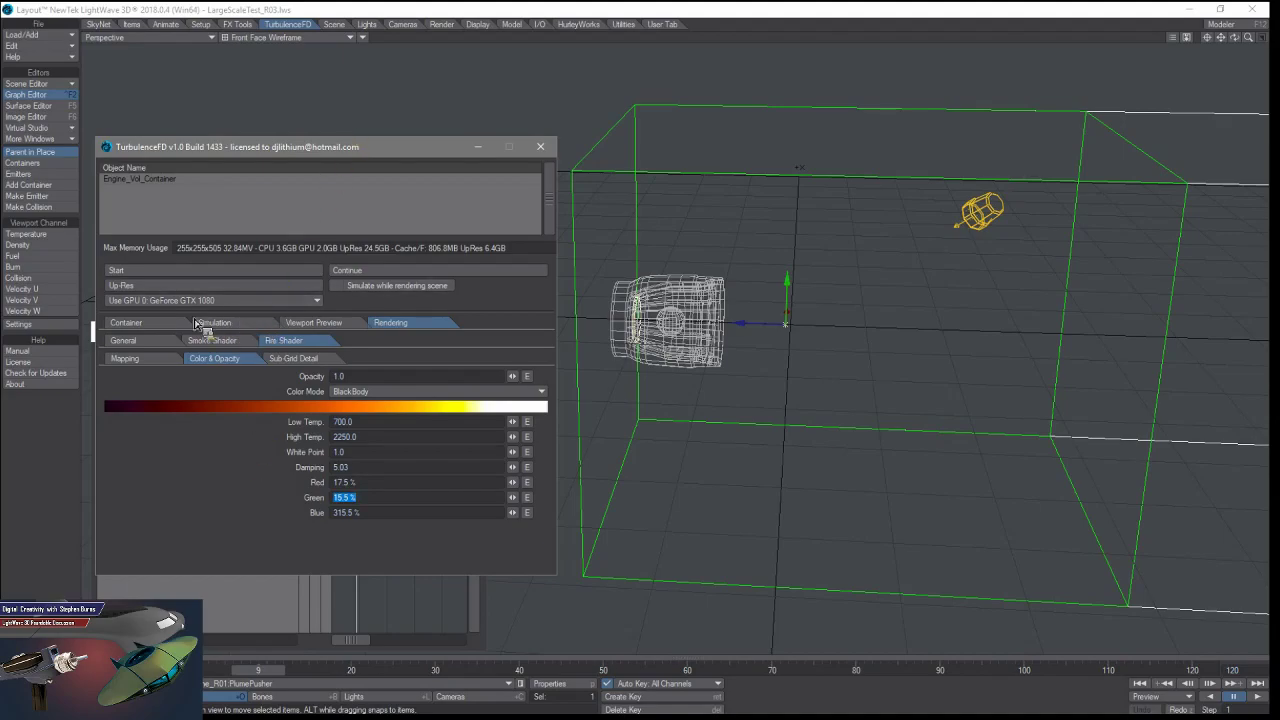
# Enable Show grid in the container's viewport preview and inspect the voxel grid around the engine from several angles.
pyautogui.click(310, 322)
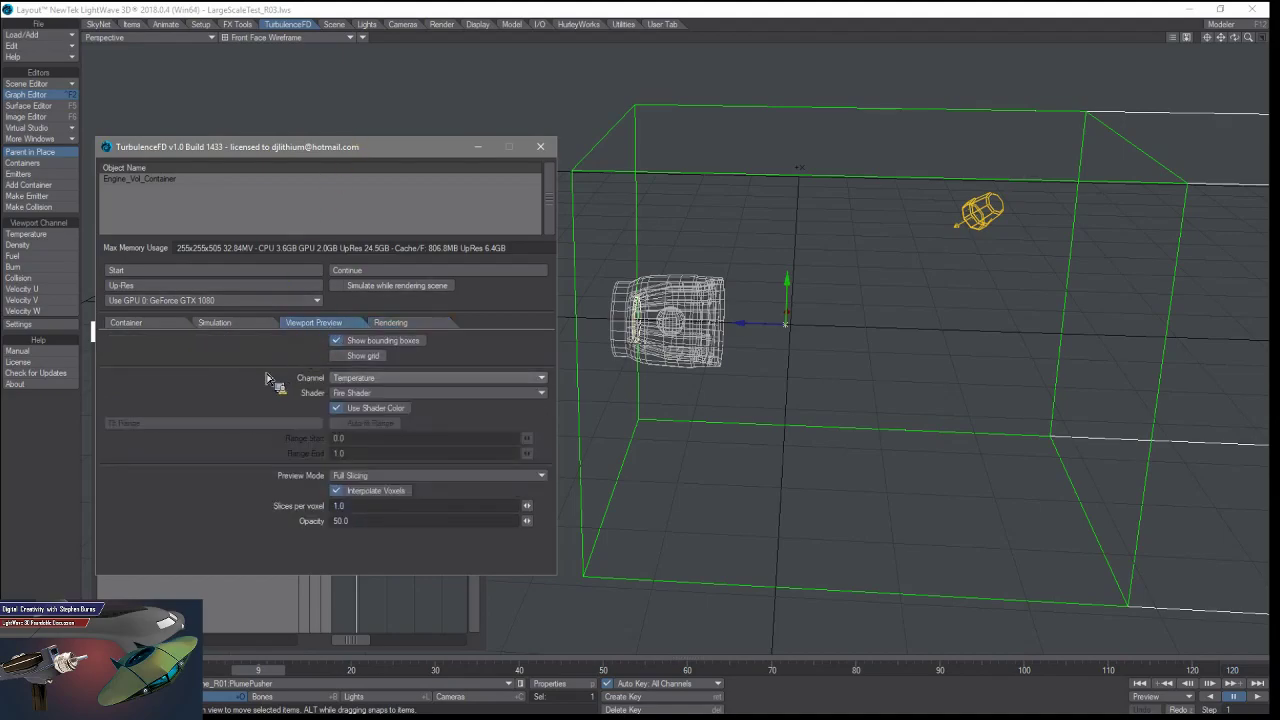
pyautogui.click(365, 355)
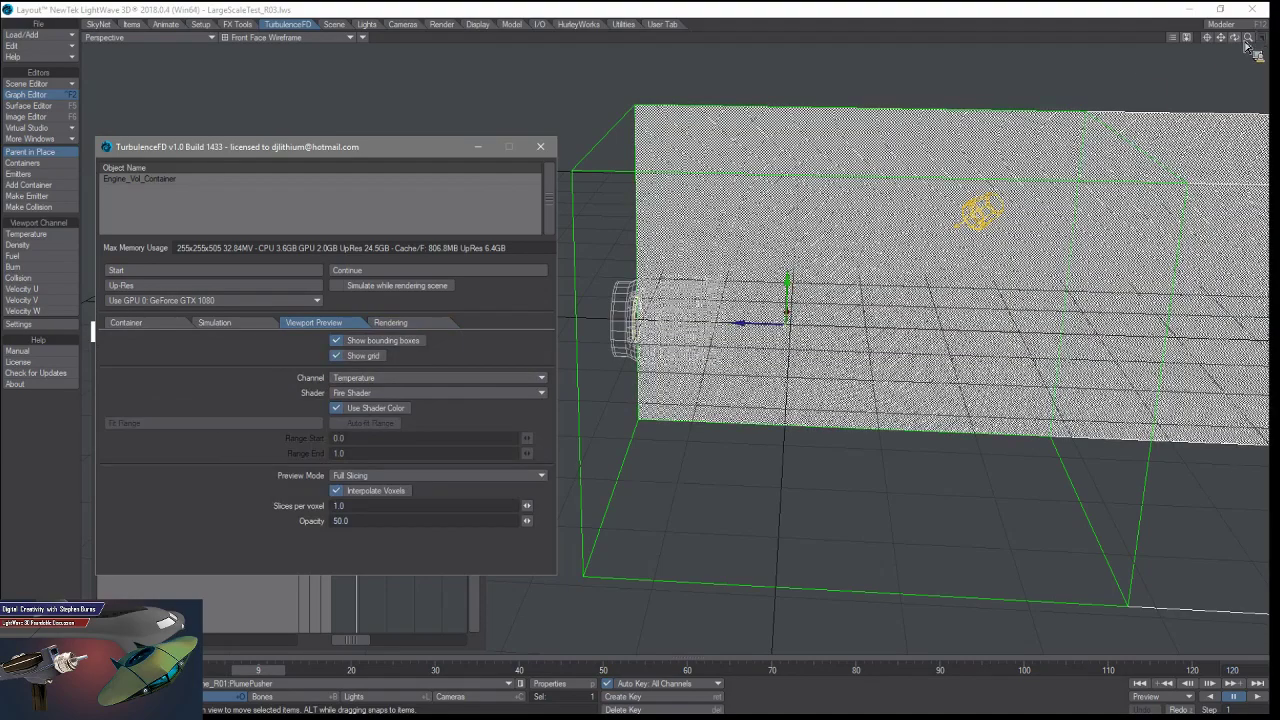
pyautogui.moveTo(1246, 43); pyautogui.dragTo(1242, 46)
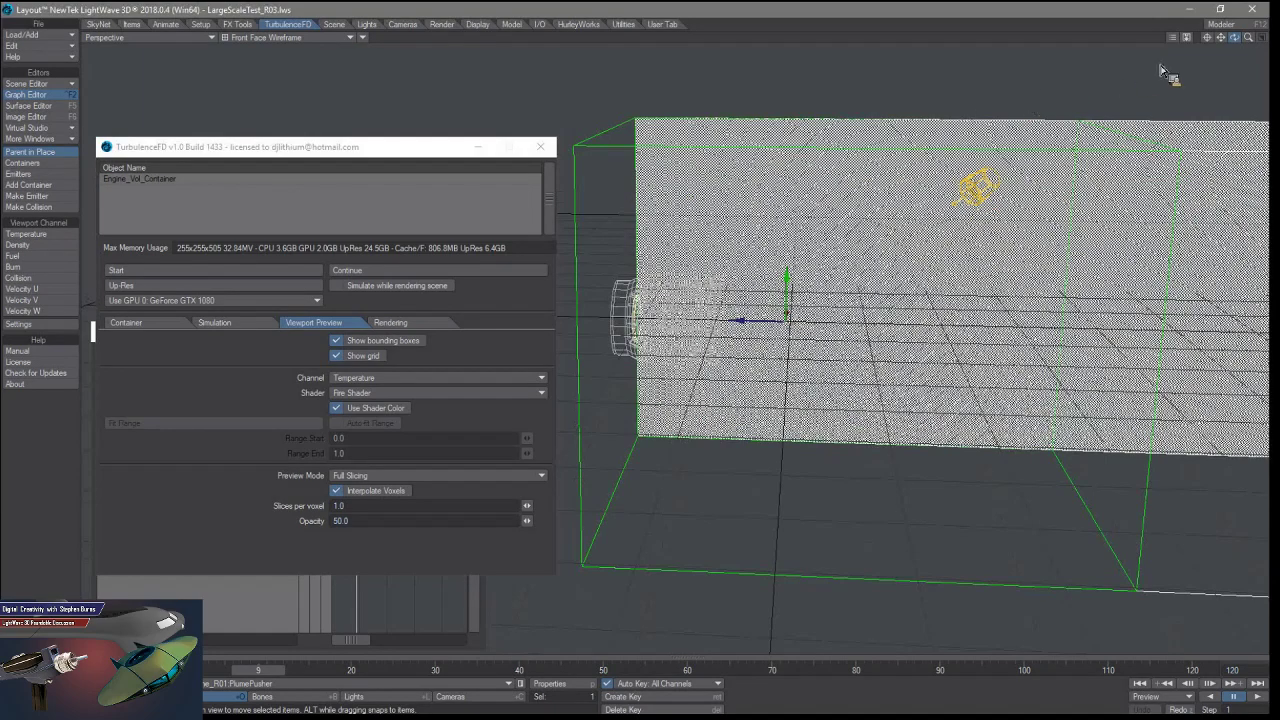
pyautogui.moveTo(1220, 38); pyautogui.dragTo(1222, 43)
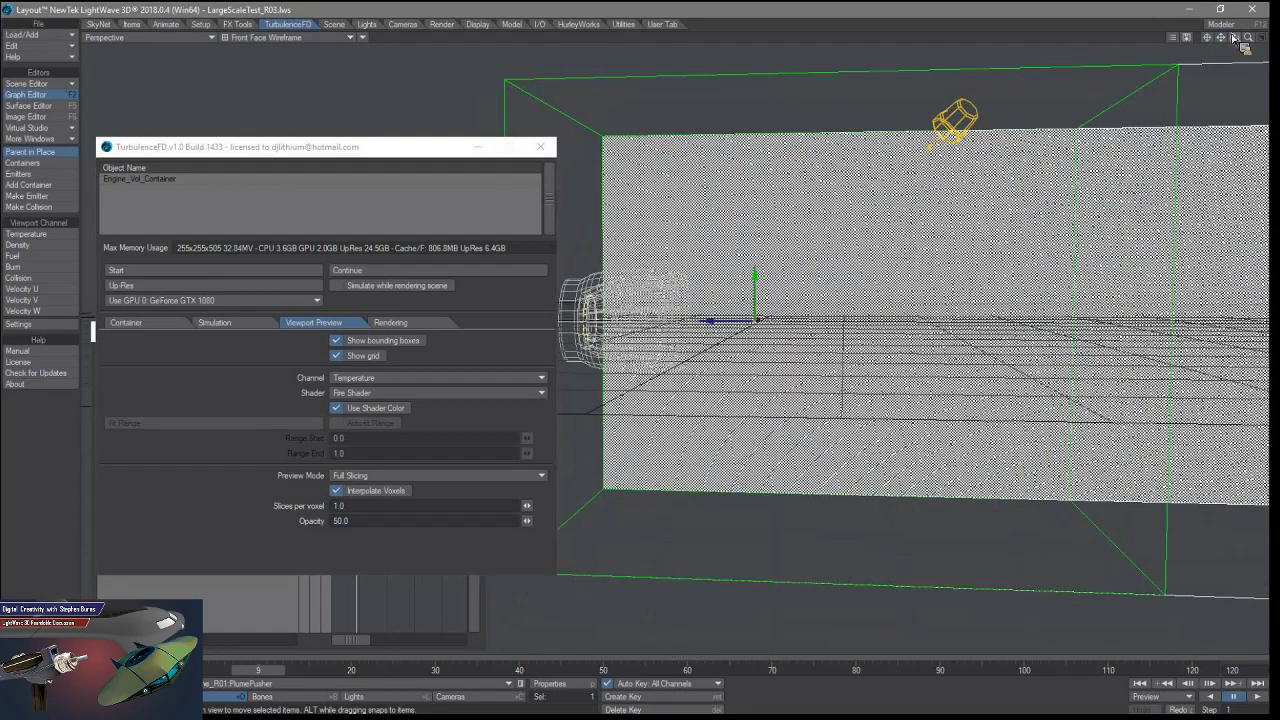
pyautogui.moveTo(1236, 40); pyautogui.dragTo(1233, 40)
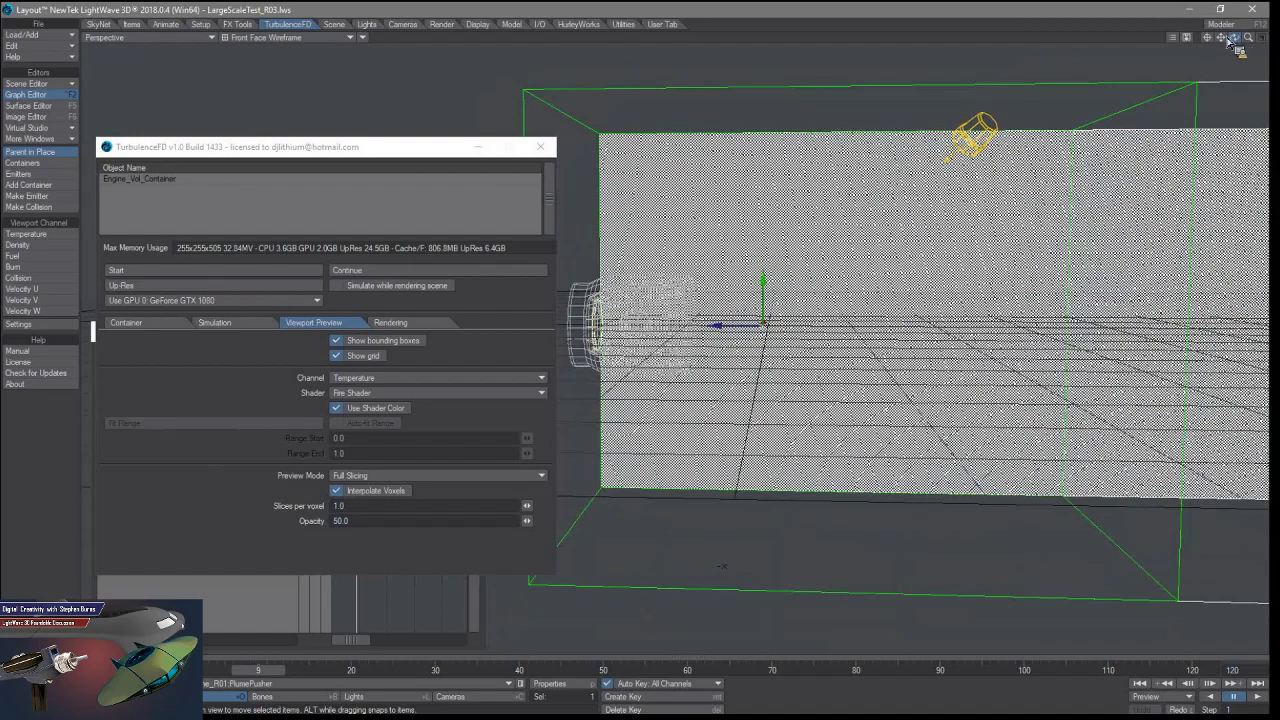
pyautogui.moveTo(1230, 40); pyautogui.dragTo(1230, 40)
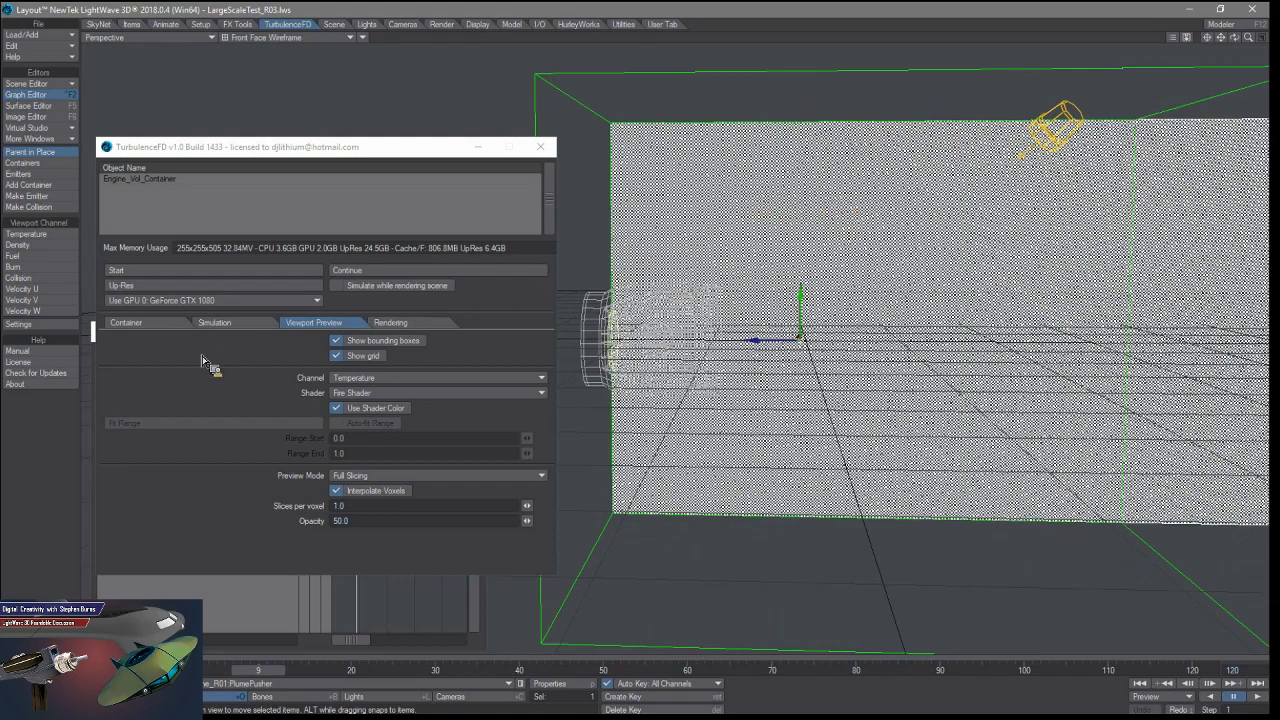
# Review the container's voxel size along with the Fire Shader's mapping, color and sub-grid noise settings.
pyautogui.click(150, 333)
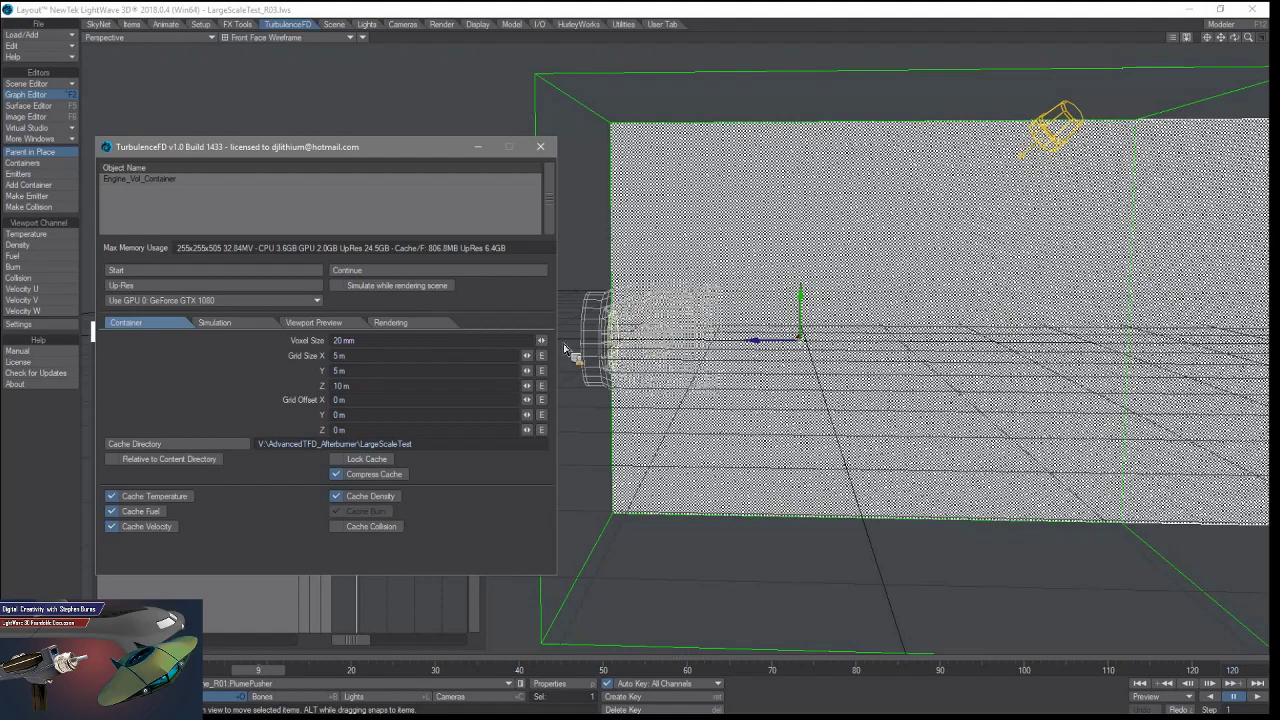
pyautogui.click(376, 331)
pyautogui.click(214, 358)
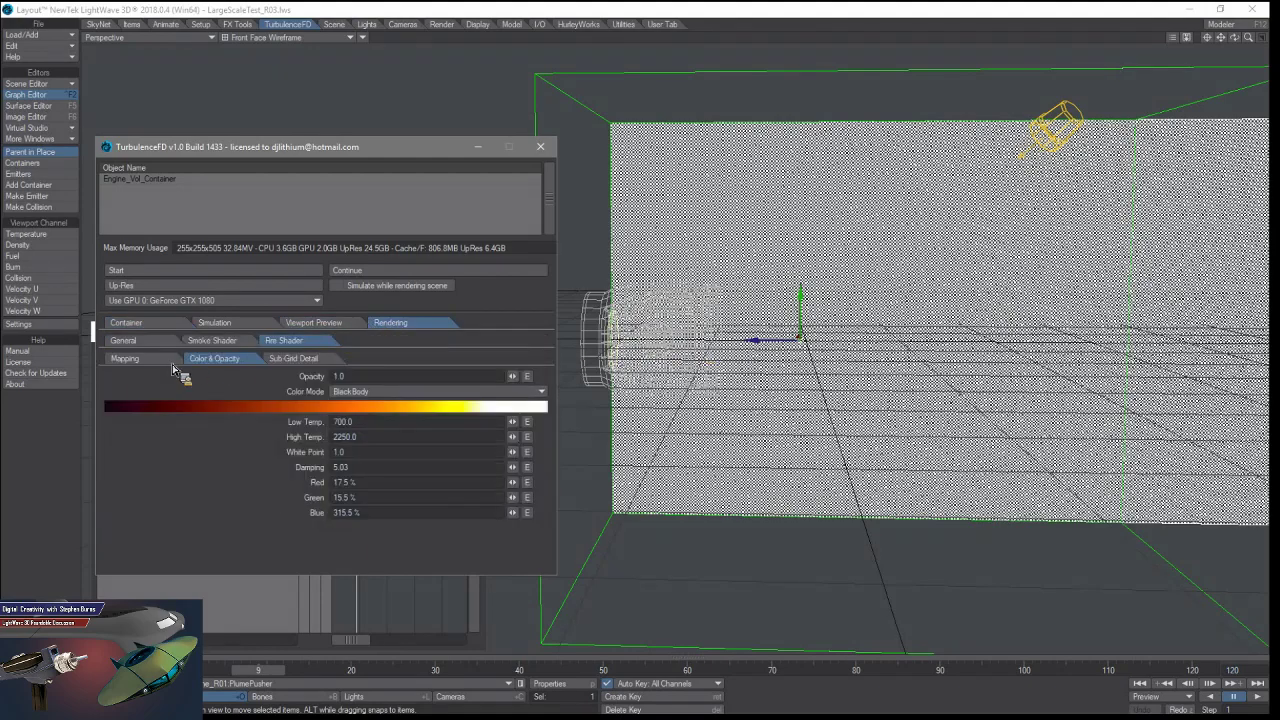
pyautogui.click(145, 360)
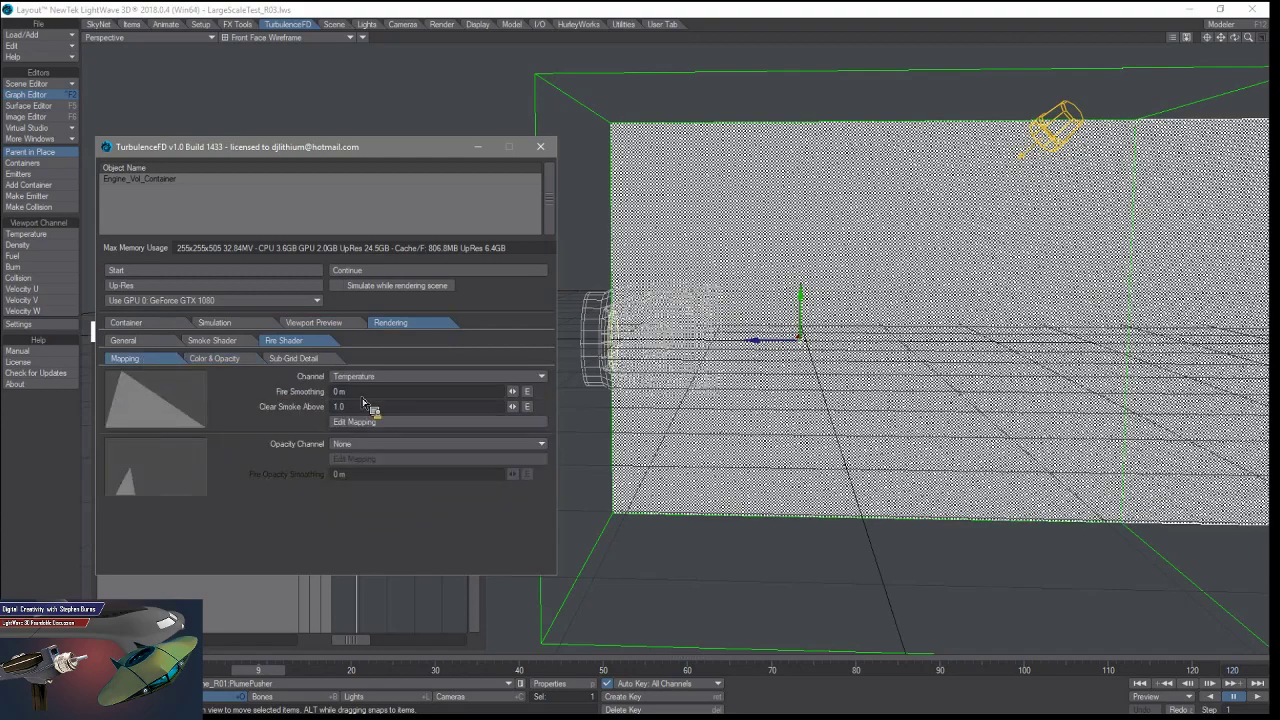
pyautogui.click(250, 362)
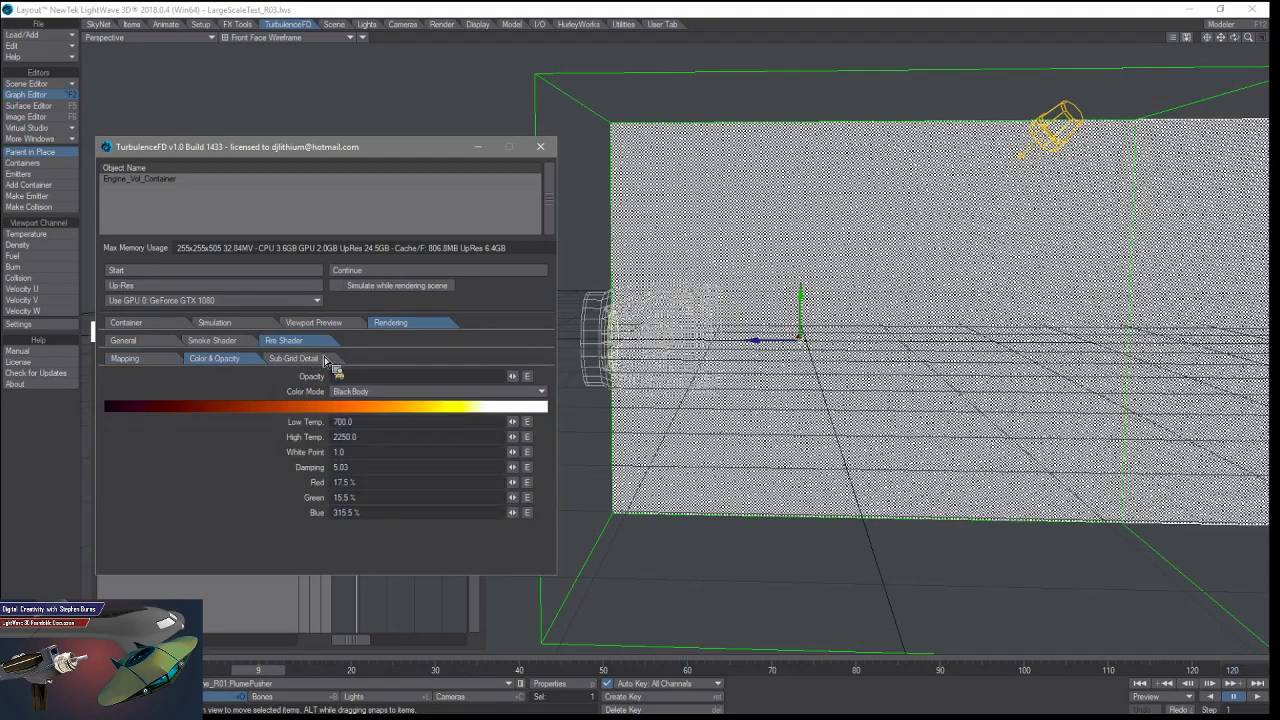
pyautogui.click(300, 358)
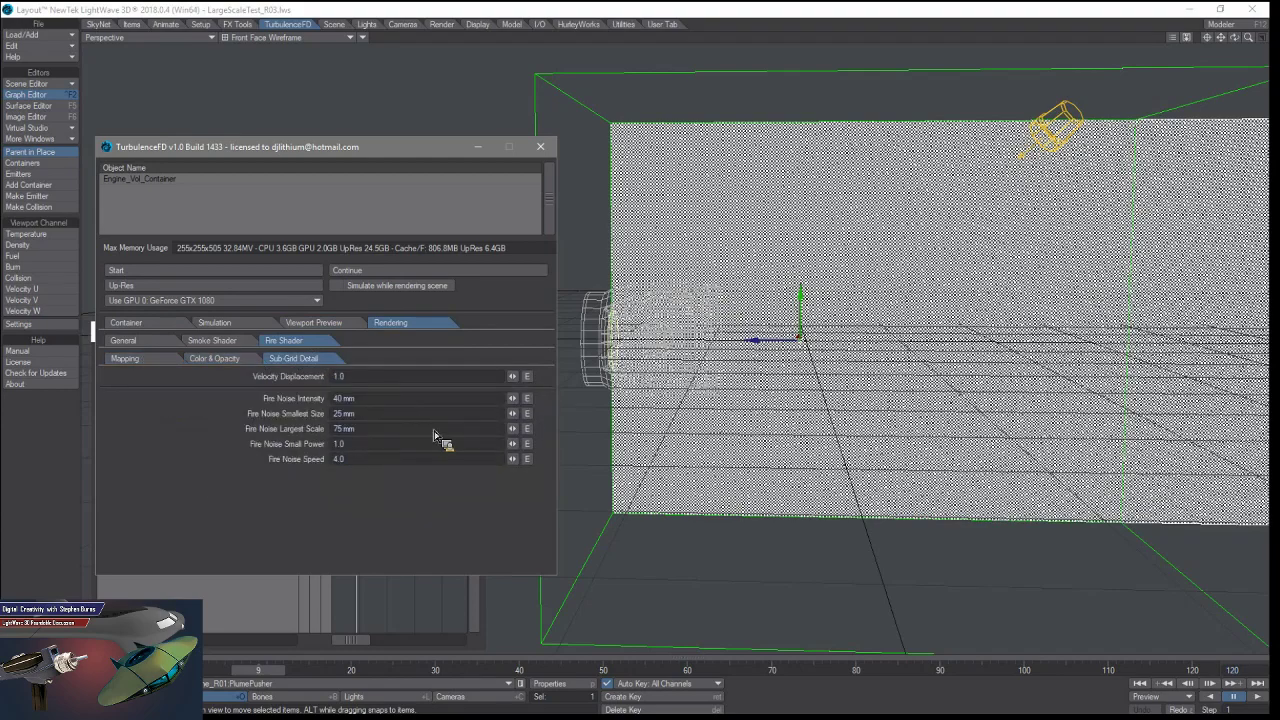
pyautogui.click(345, 413)
# Review the Smoke Shader's mapping and sub-grid detail, and return to the Fire Shader's sub-grid settings.
pyautogui.click(236, 344)
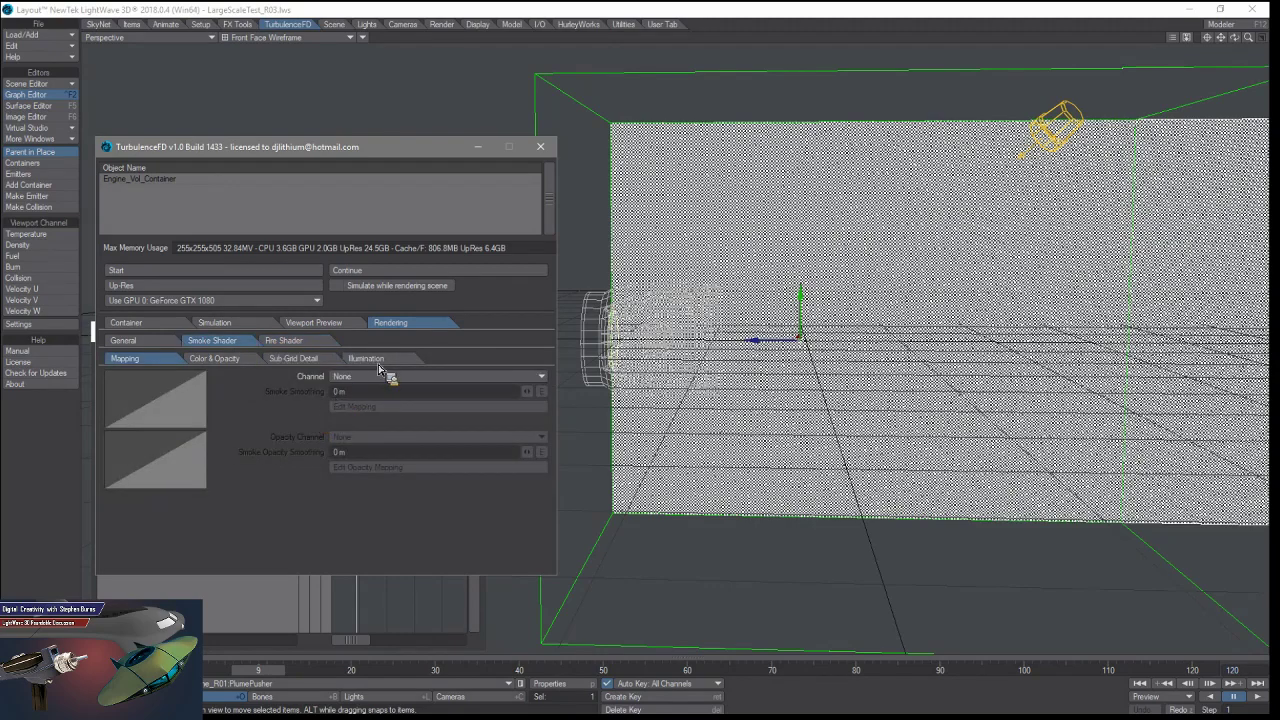
pyautogui.click(299, 359)
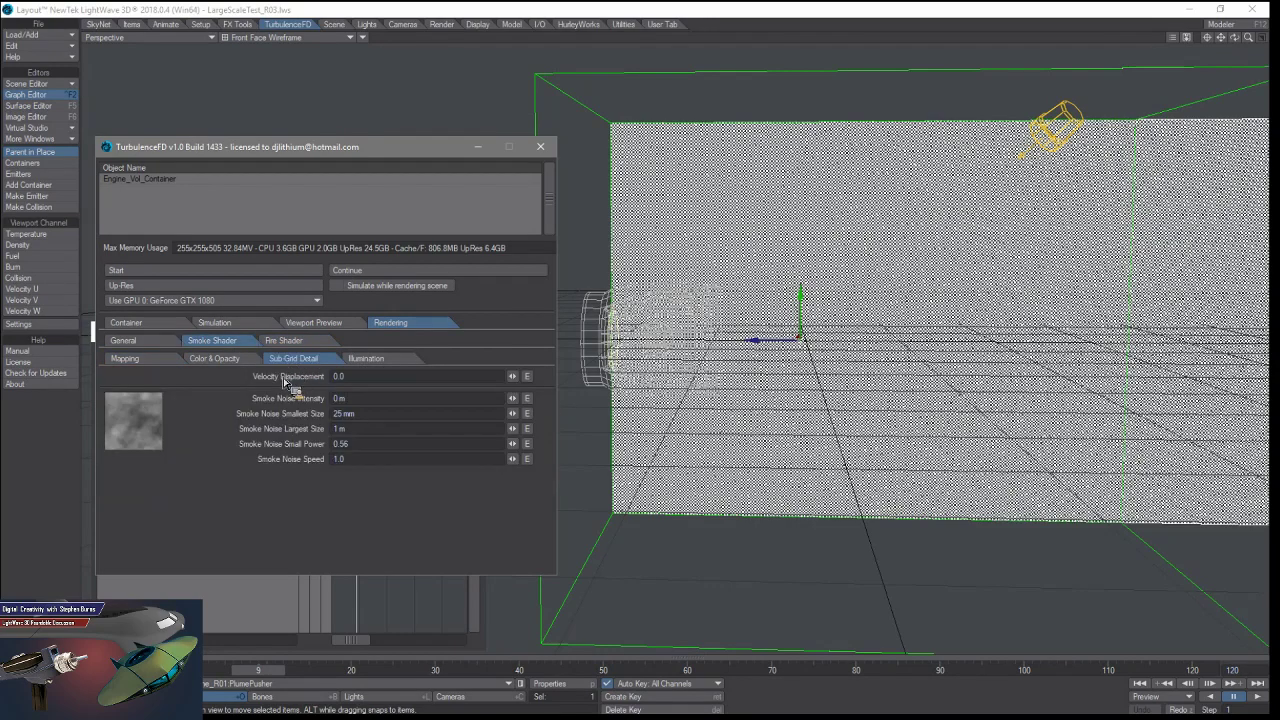
pyautogui.click(172, 359)
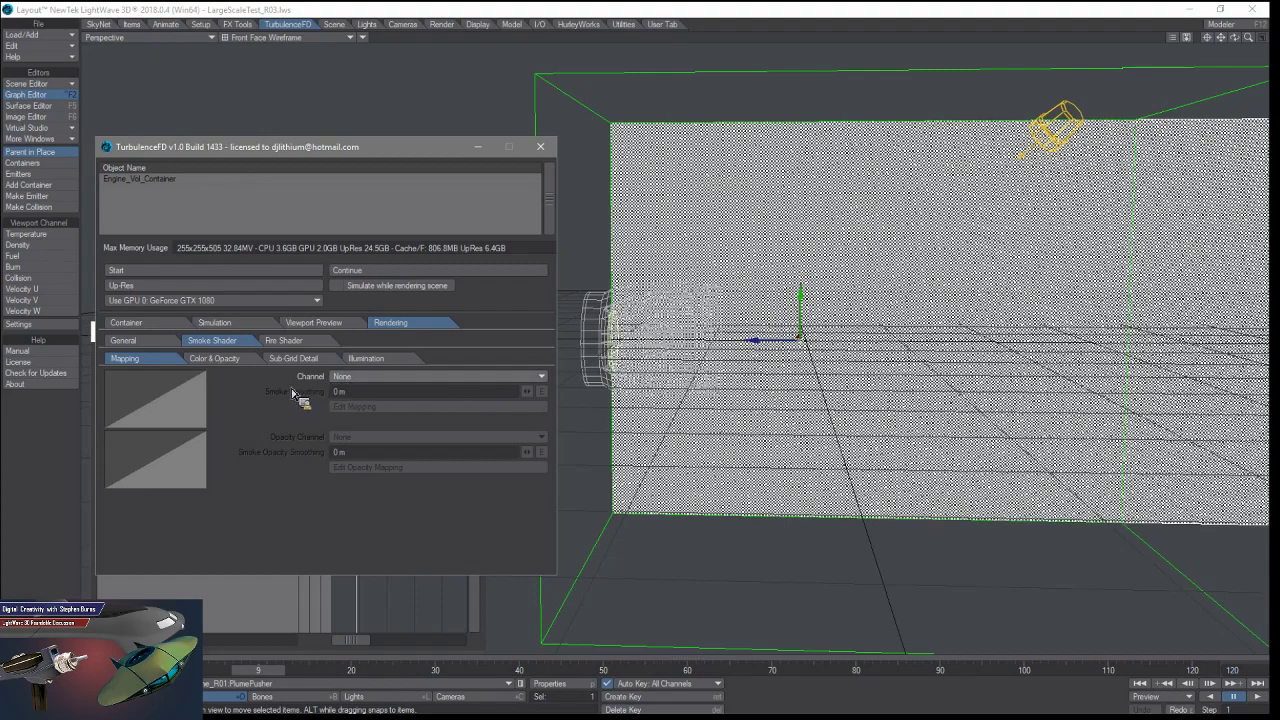
pyautogui.click(283, 340)
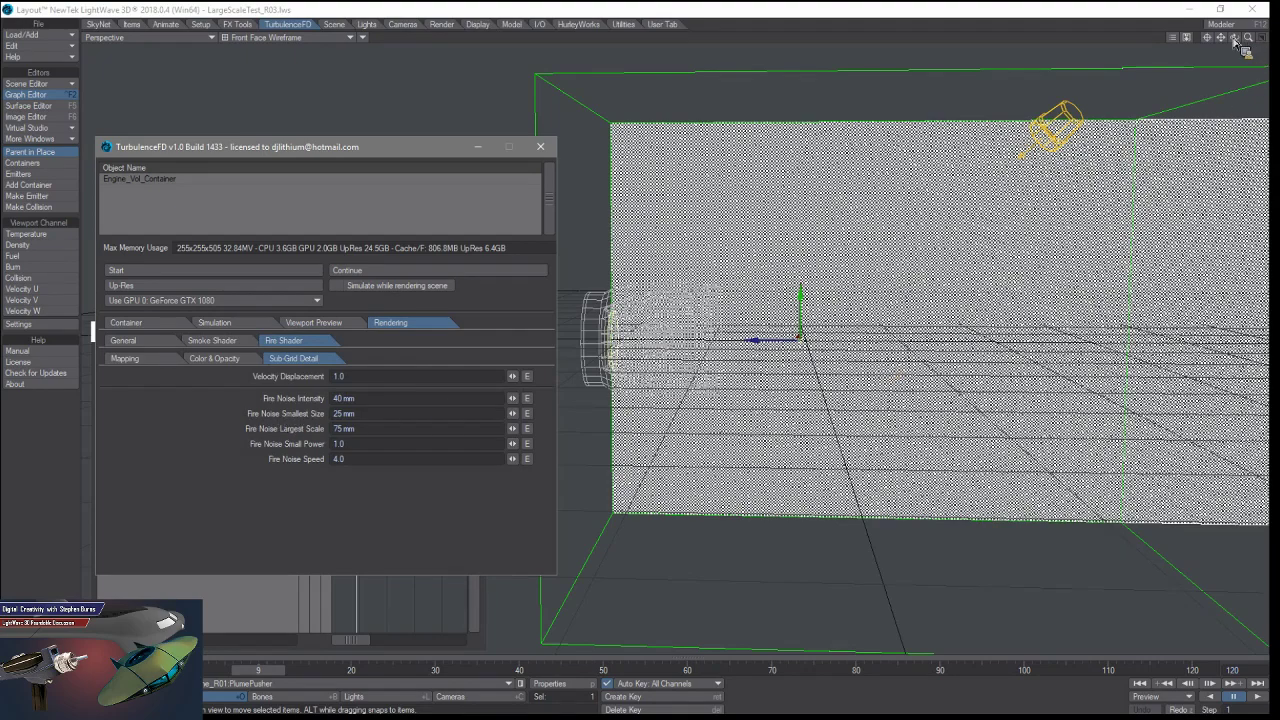
# Show the viewport from the Left in Textured Shaded Solid mode and display the plume at frame 55.
pyautogui.moveTo(1236, 42); pyautogui.dragTo(1240, 46)
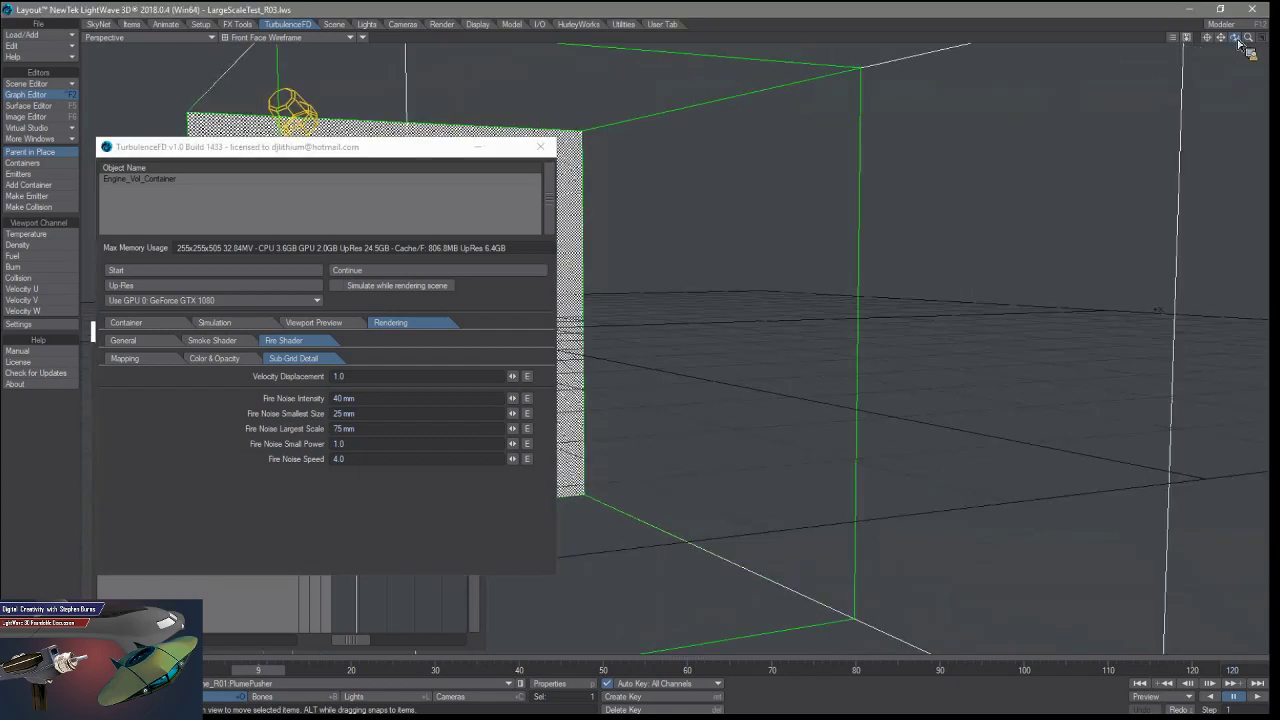
pyautogui.click(215, 90)
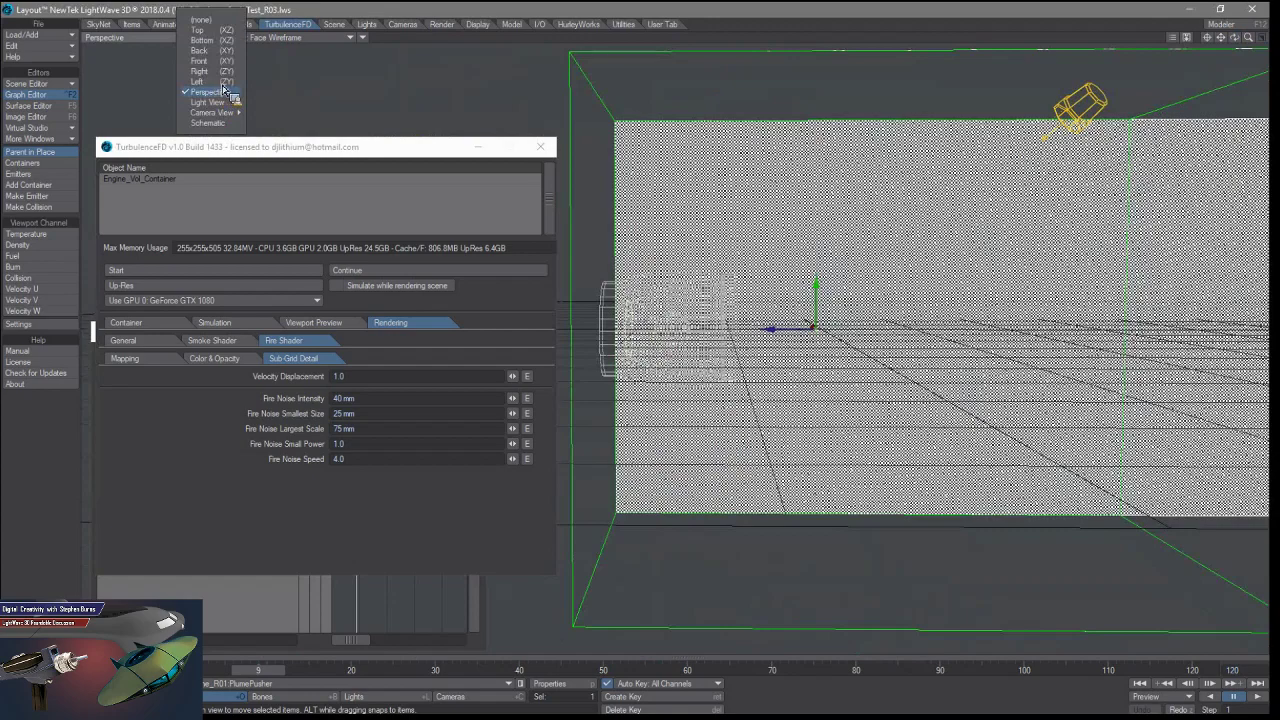
pyautogui.click(200, 81)
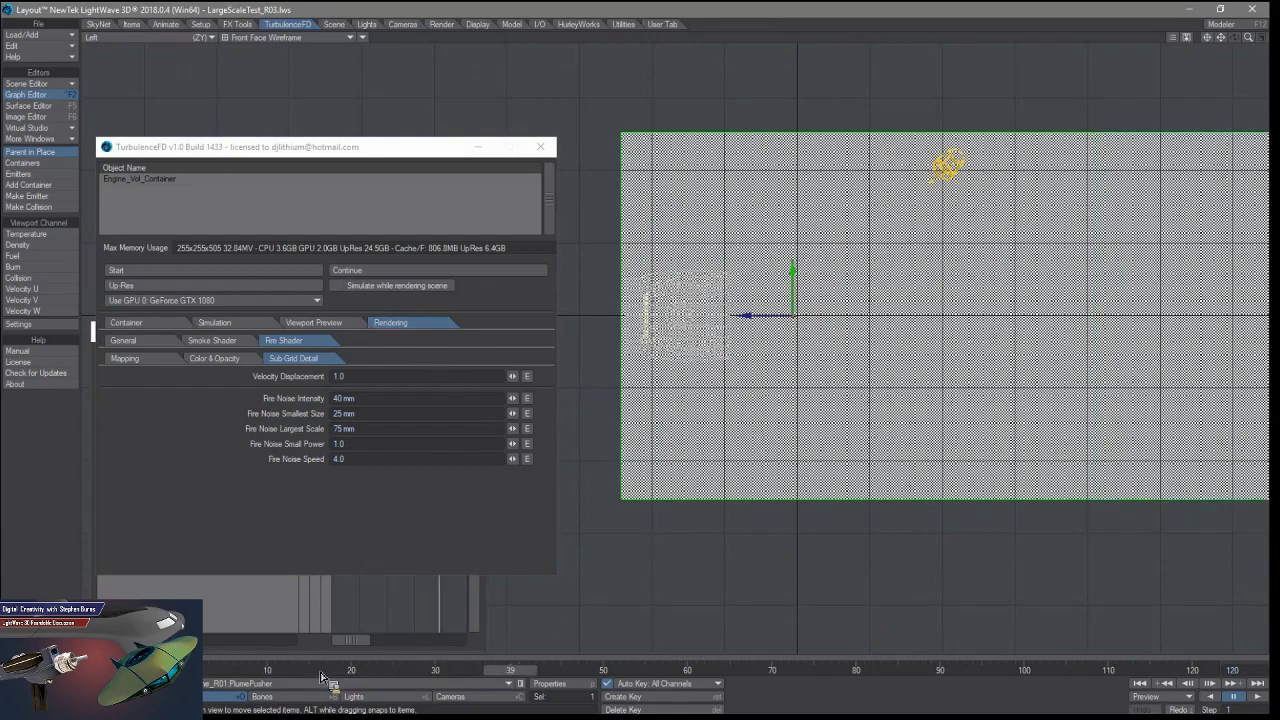
pyautogui.click(350, 37)
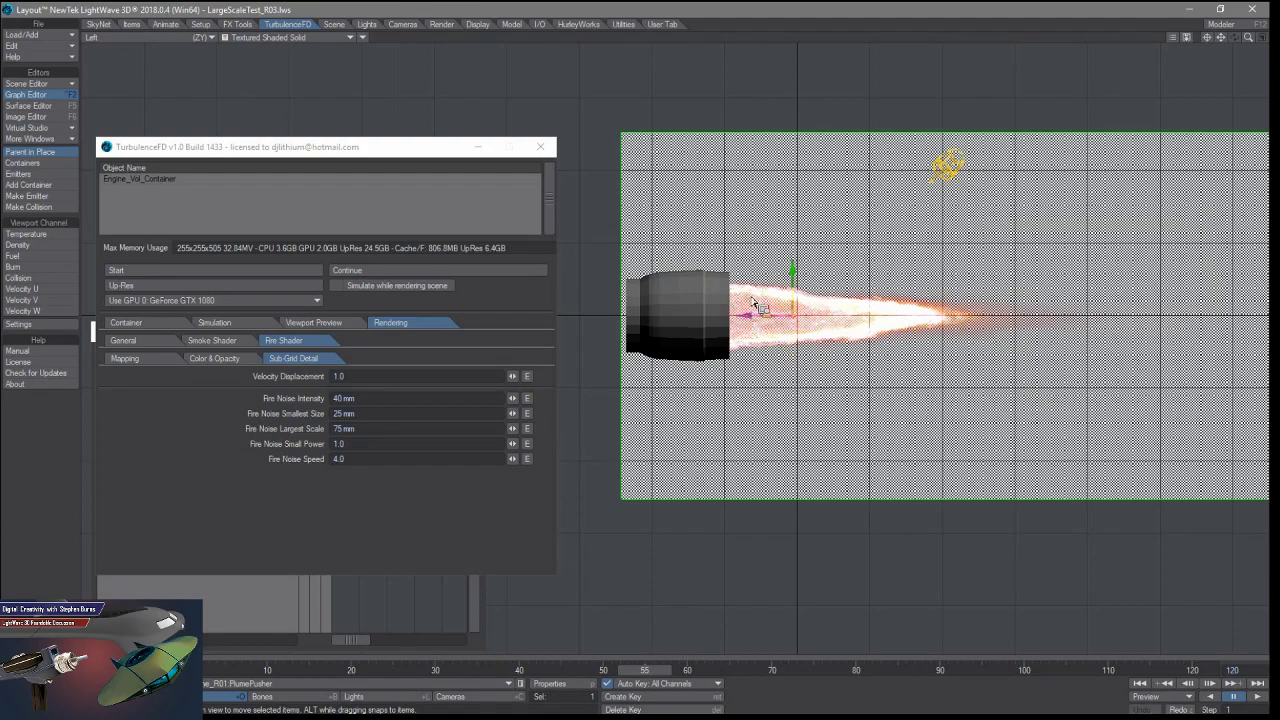
# Set the viewport to look through the scene camera and move the TurbulenceFD window clear of the engine.
pyautogui.click(138, 35)
pyautogui.moveTo(140, 106)
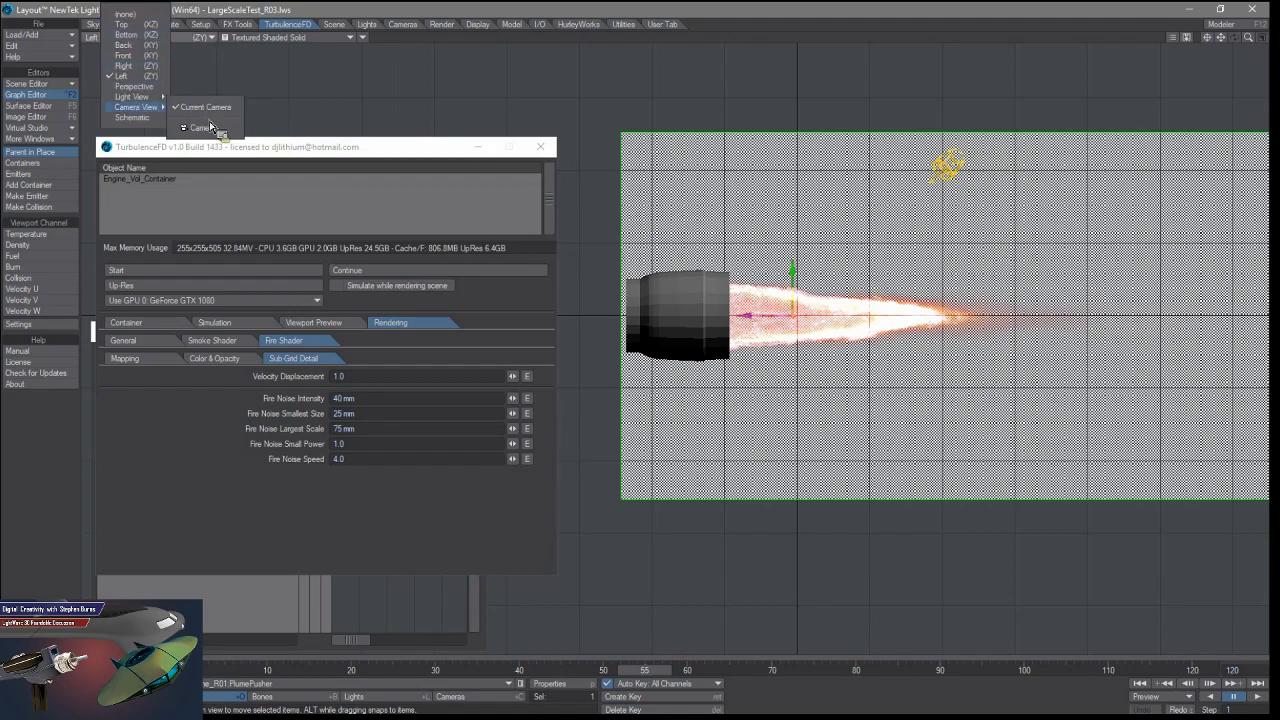
pyautogui.click(204, 127)
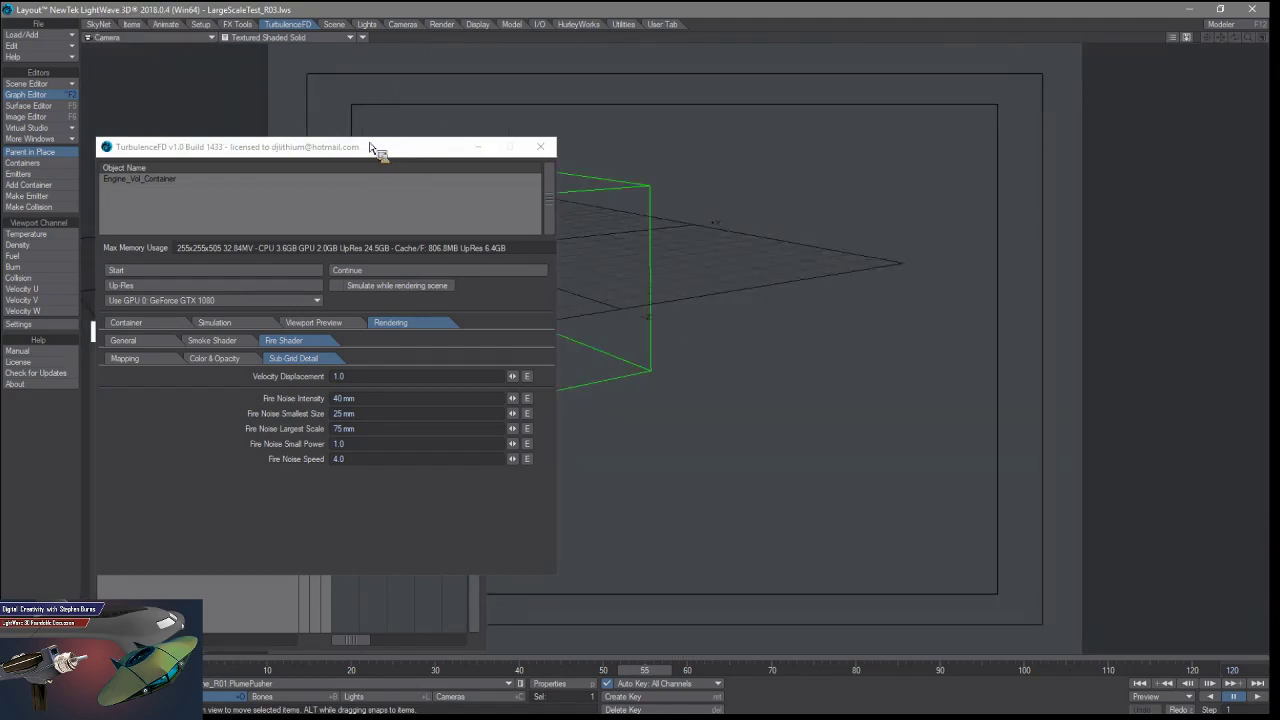
pyautogui.moveTo(370, 148); pyautogui.dragTo(1226, 152)
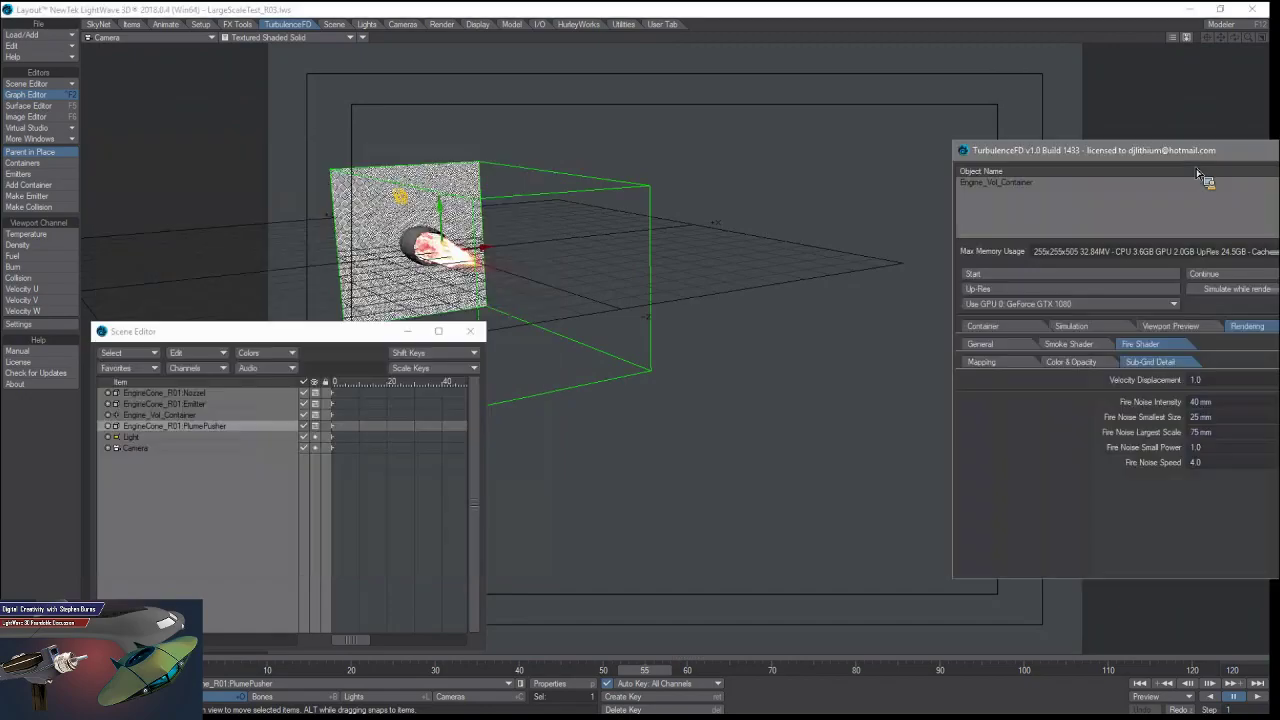
# At frame 0, rotate and move the scene camera so it looks straight into the engine nozzle's opening.
pyautogui.click(1139, 683)
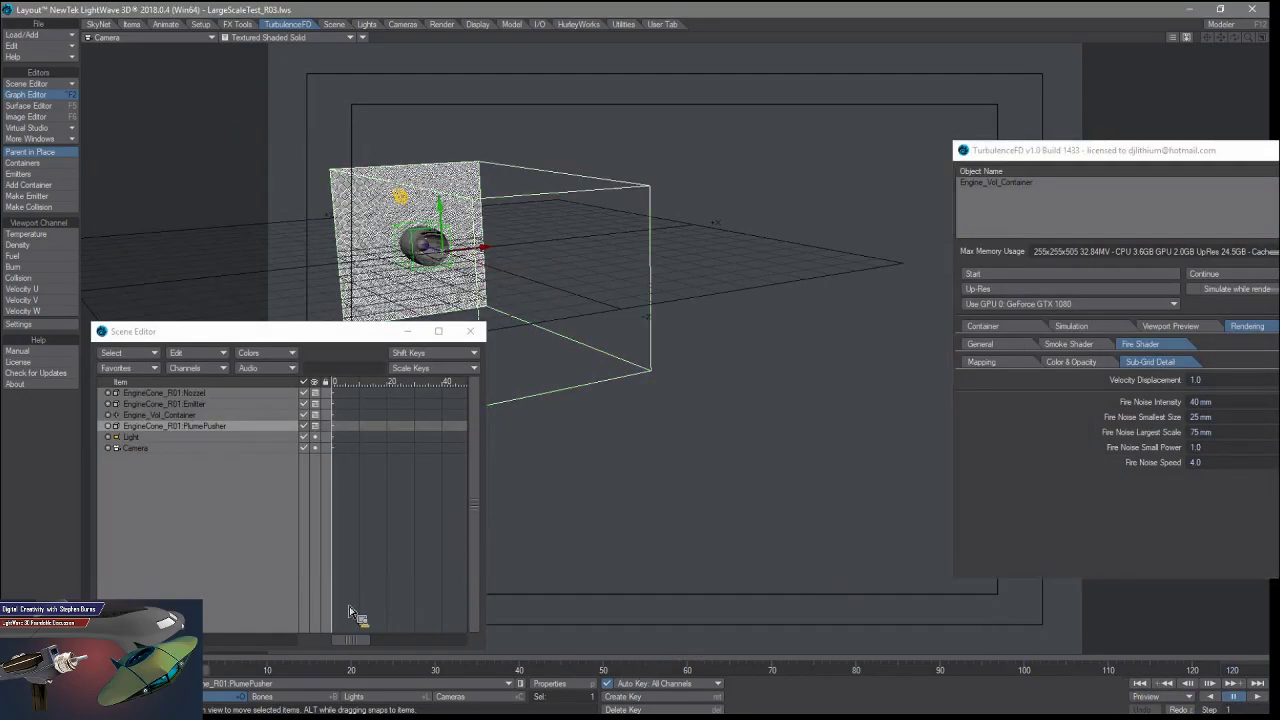
pyautogui.click(475, 696)
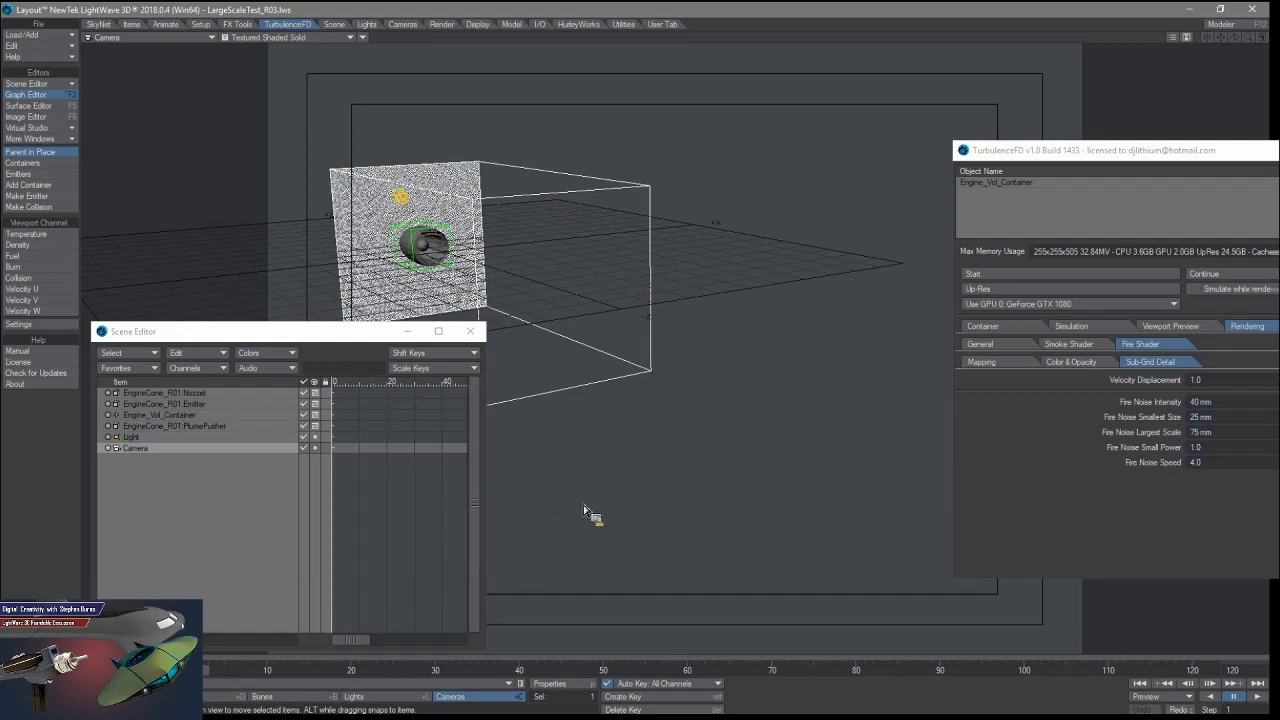
pyautogui.click(302, 686)
pyautogui.press('Return')
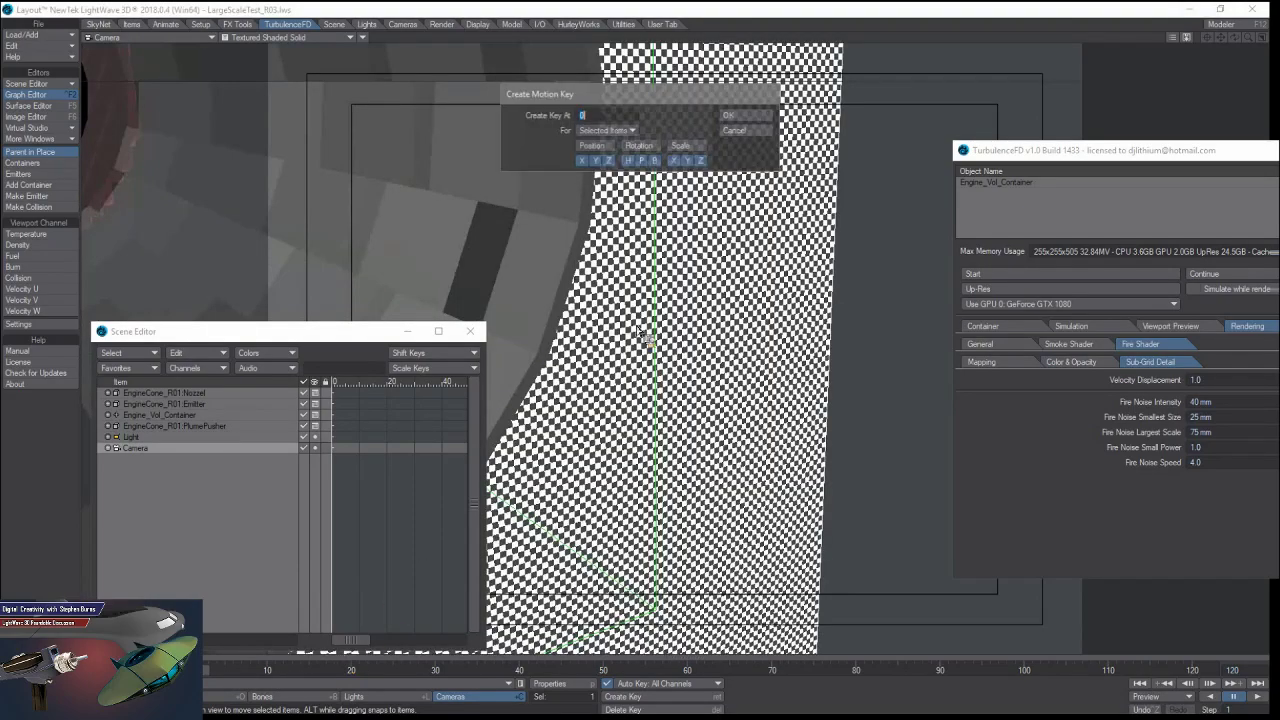
pyautogui.click(735, 131)
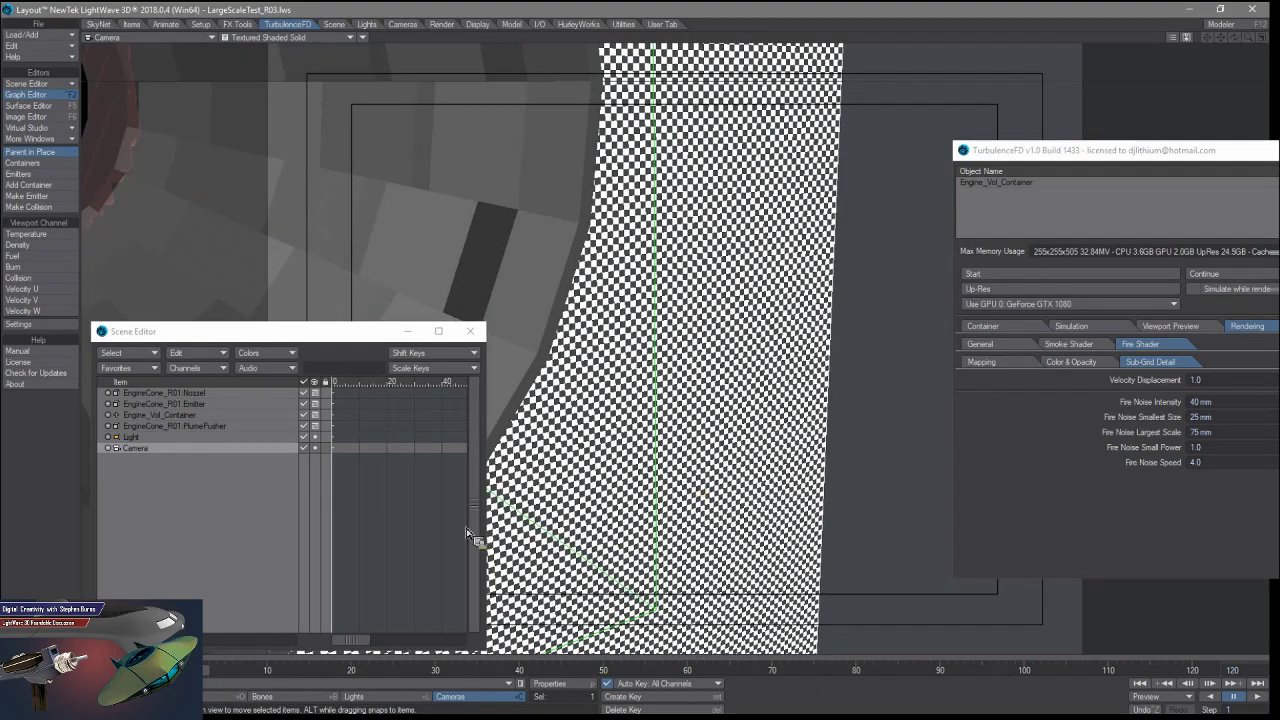
pyautogui.press('y')
pyautogui.moveTo(210, 678); pyautogui.dragTo(212, 675)
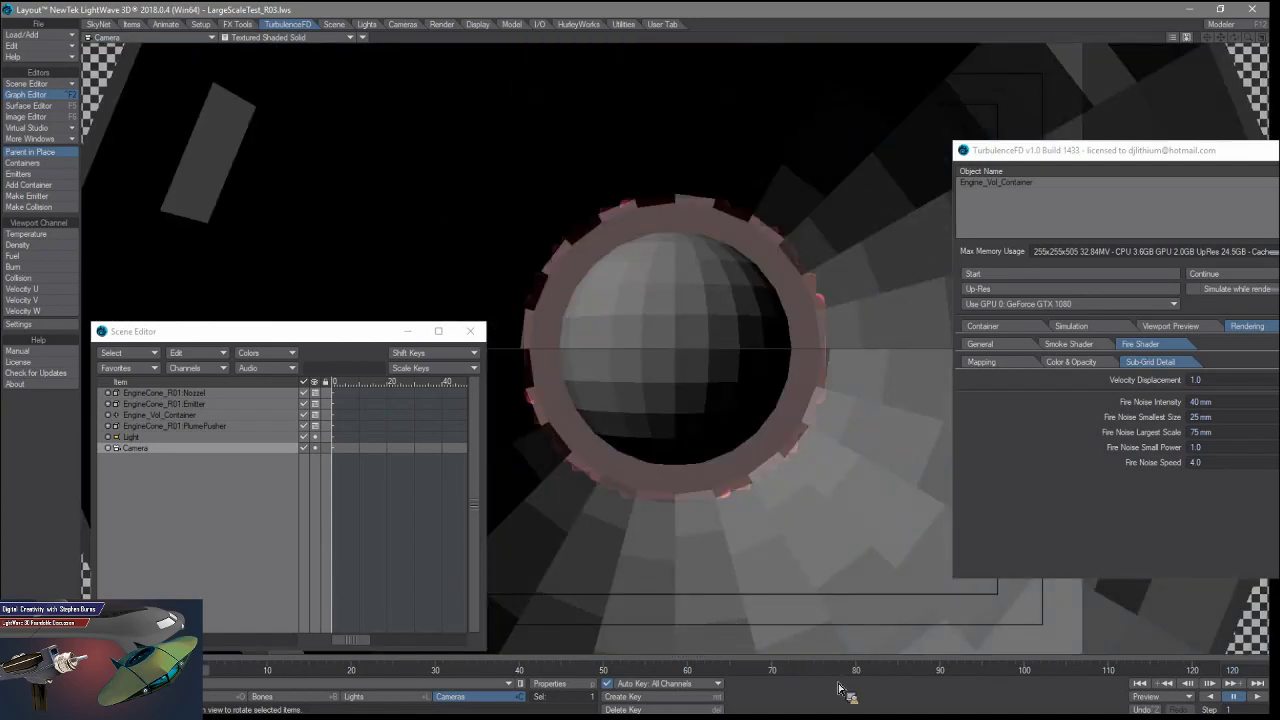
pyautogui.press('t')
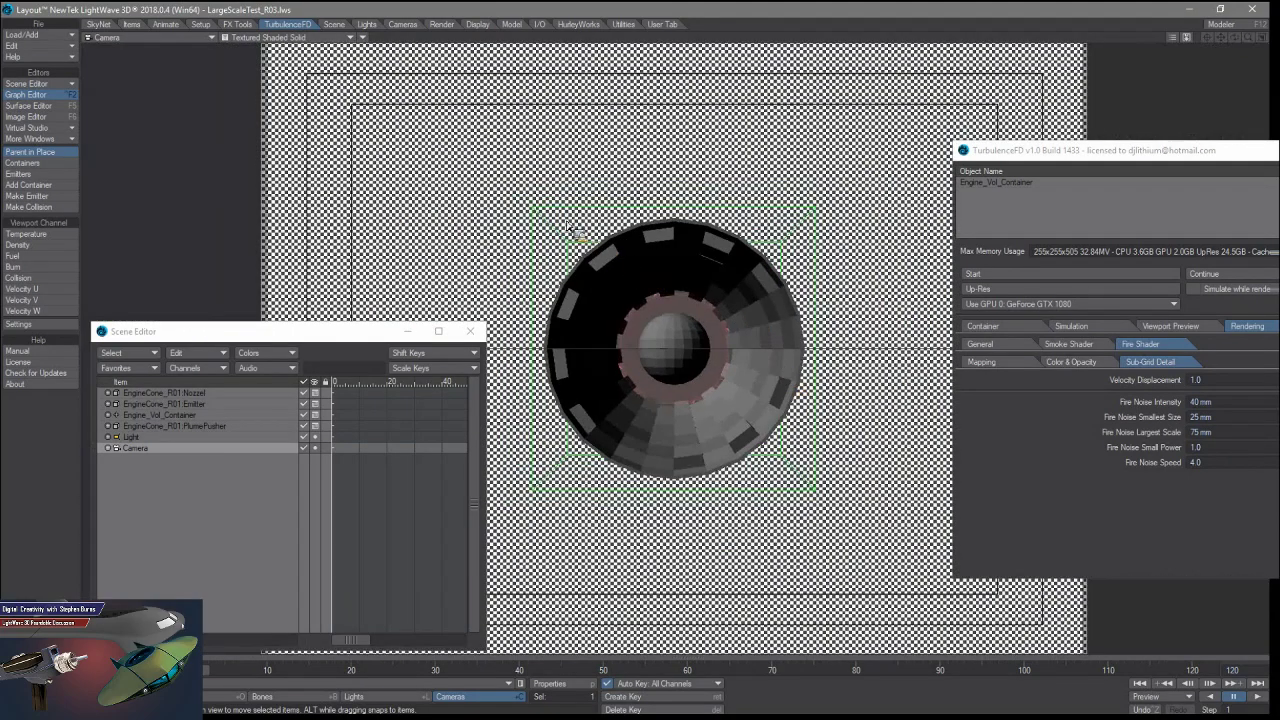
# Examine the plume through the camera at frames 59 and 79, ending on frame 78.
pyautogui.click(683, 671)
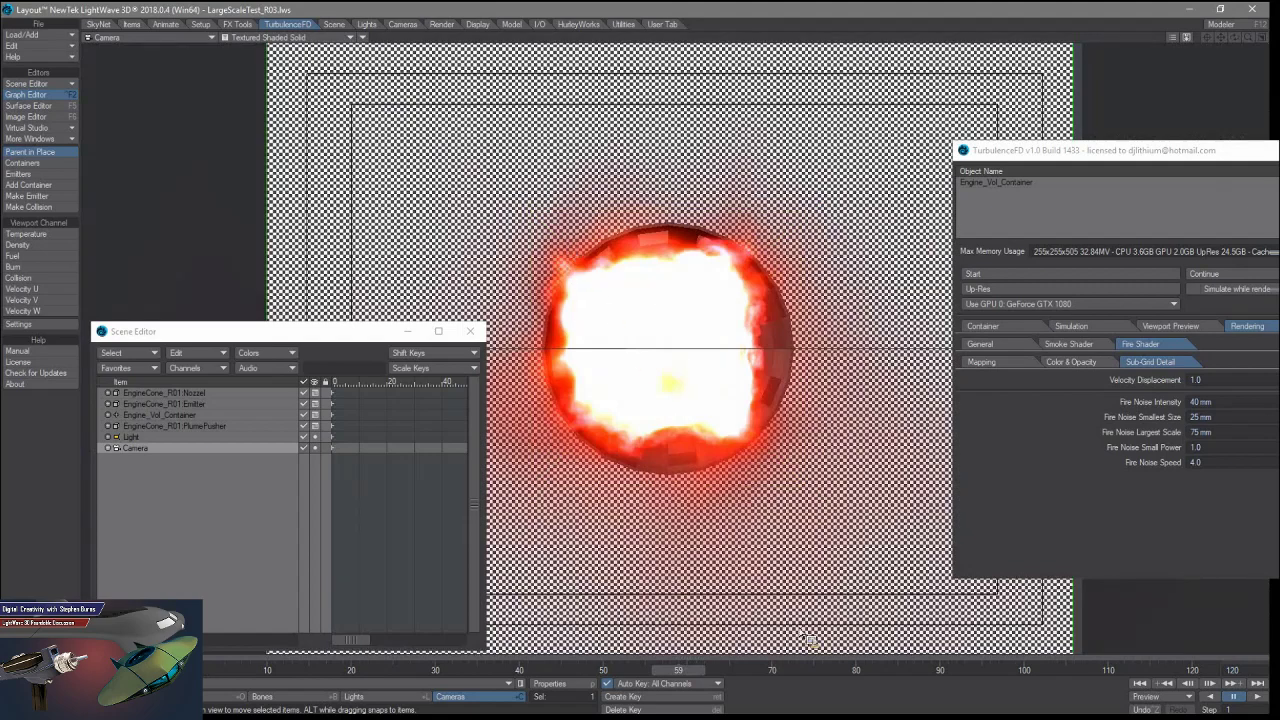
pyautogui.click(846, 671)
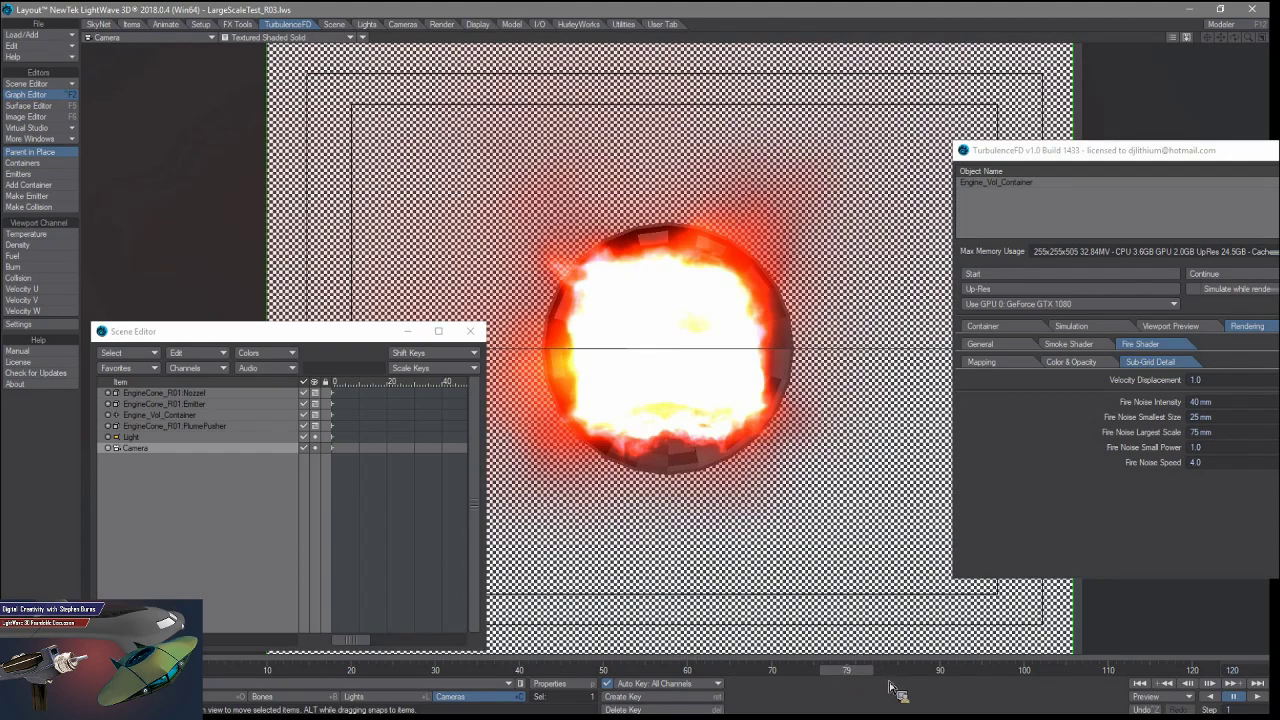
pyautogui.moveTo(847, 675); pyautogui.dragTo(843, 677)
# Set the camera viewport's shading to Shaded Solid.
pyautogui.click(332, 38)
pyautogui.click(330, 46)
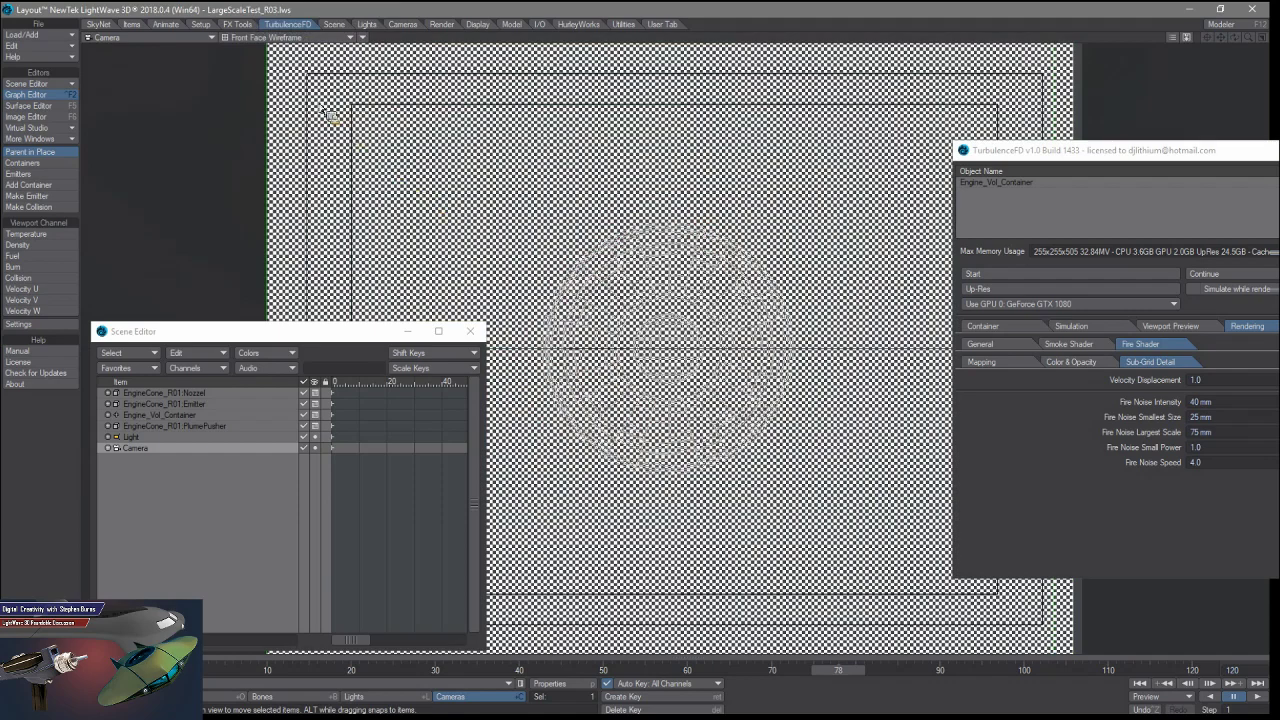
pyautogui.click(322, 38)
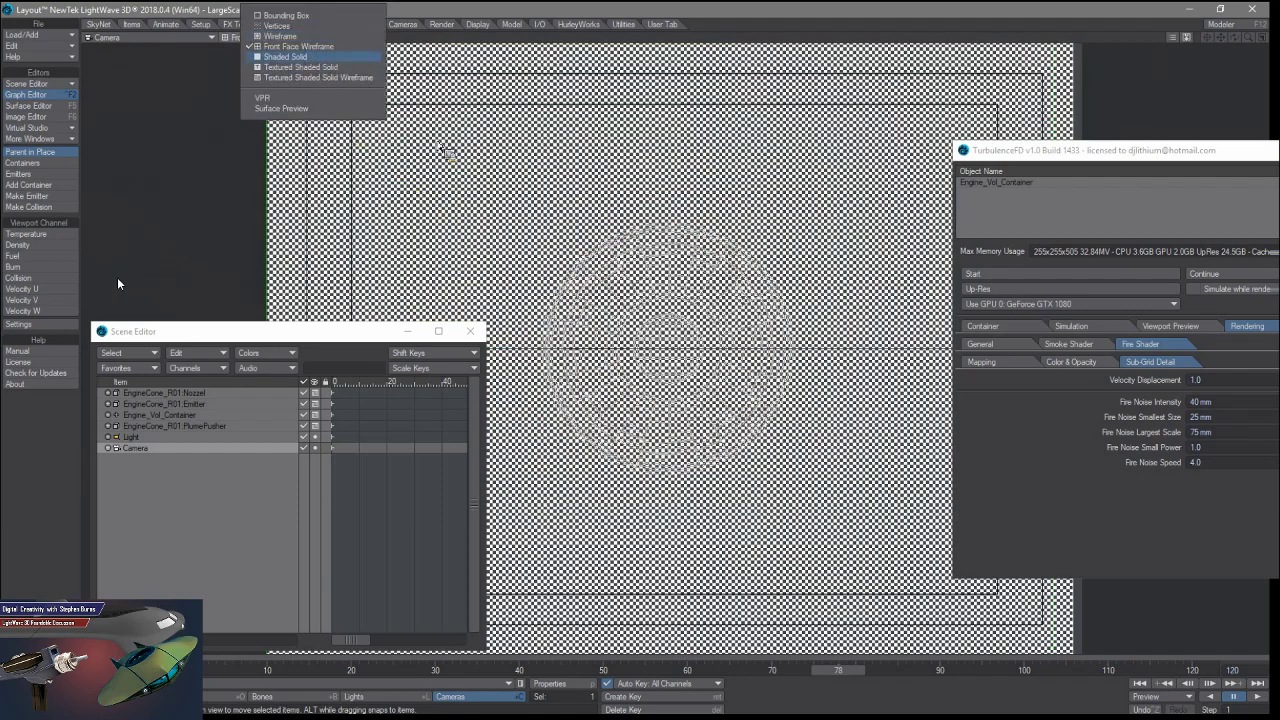
pyautogui.click(300, 56)
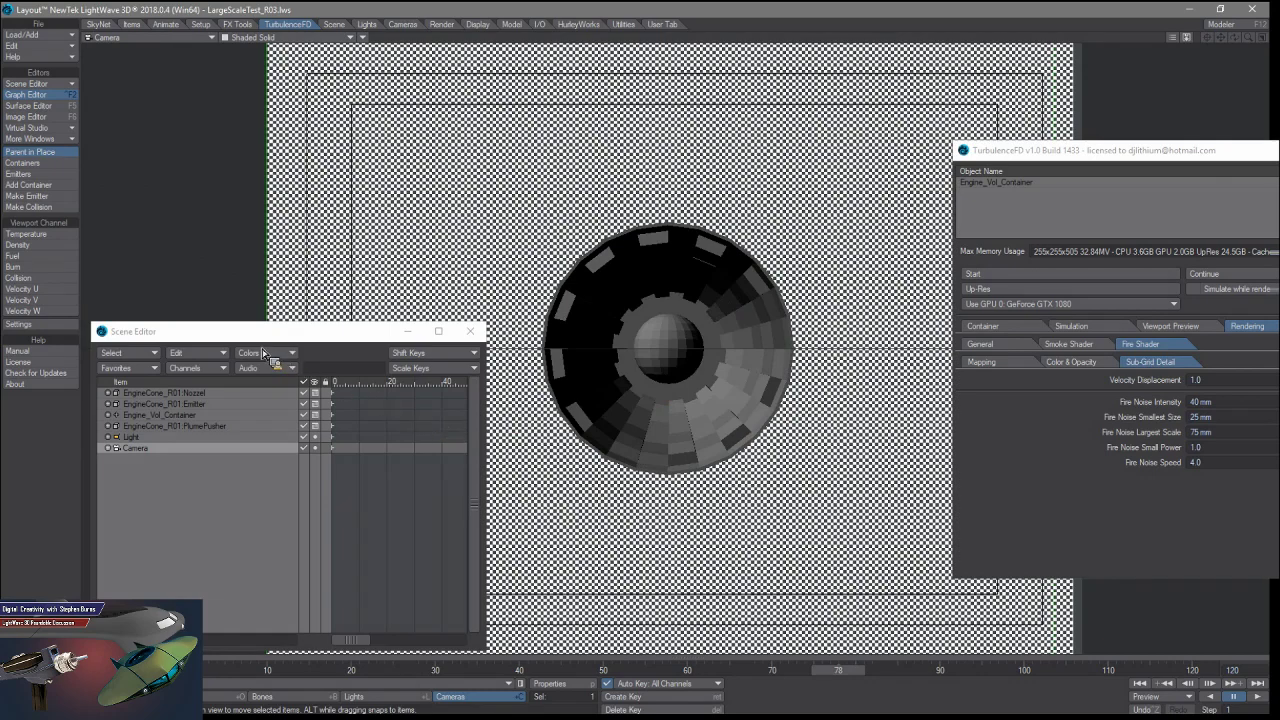
# Review the container's simulation settings for temperature, density, fuel and burn, and return to the fuel settings.
pyautogui.click(1120, 335)
pyautogui.click(1118, 330)
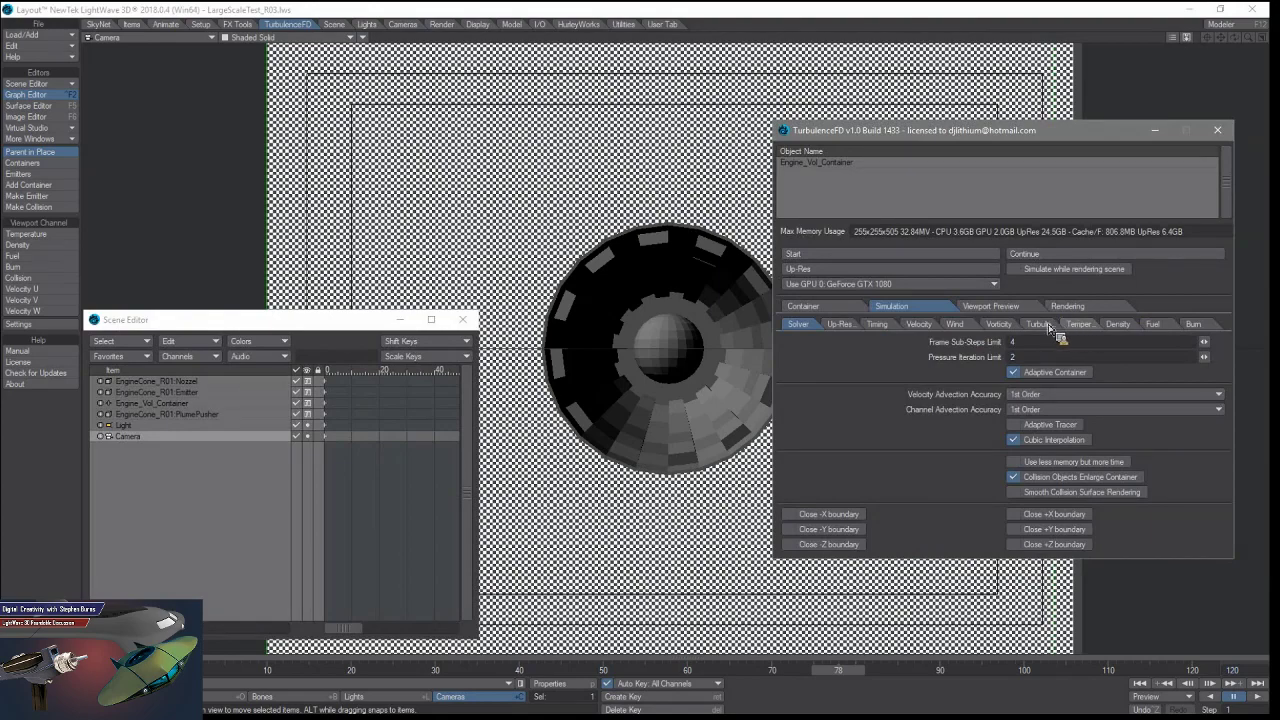
pyautogui.click(1065, 325)
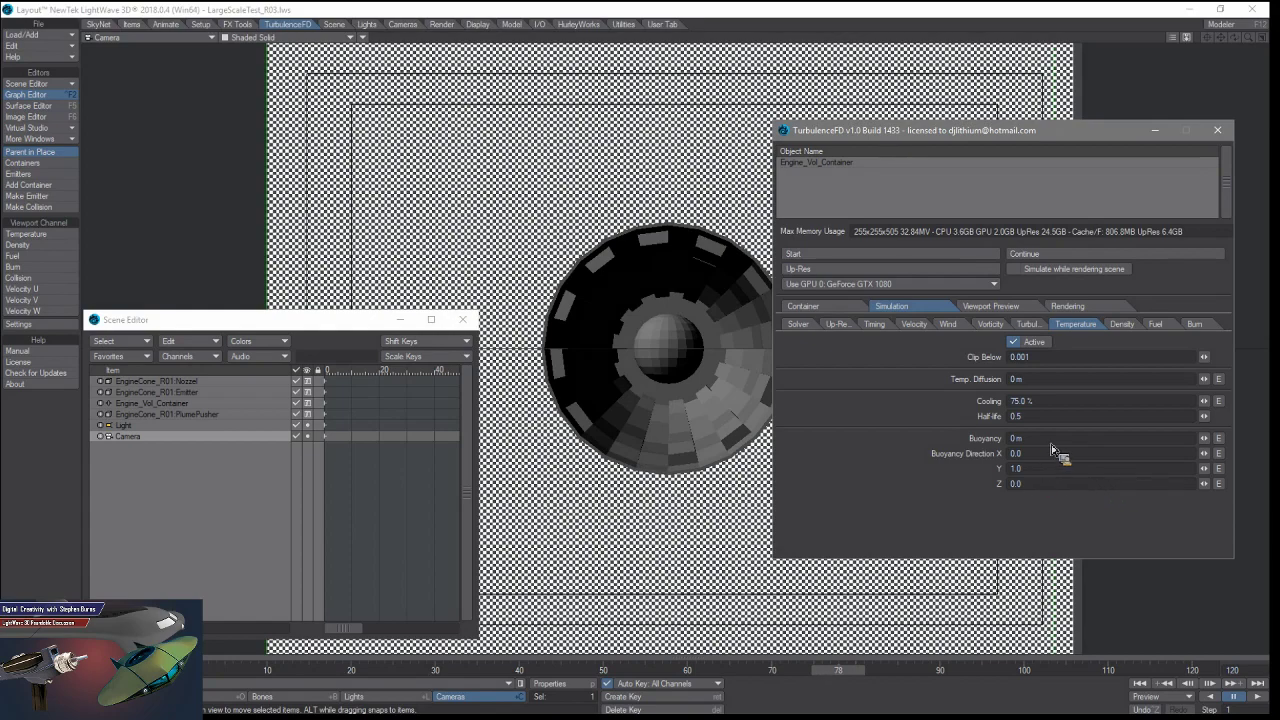
pyautogui.click(1120, 324)
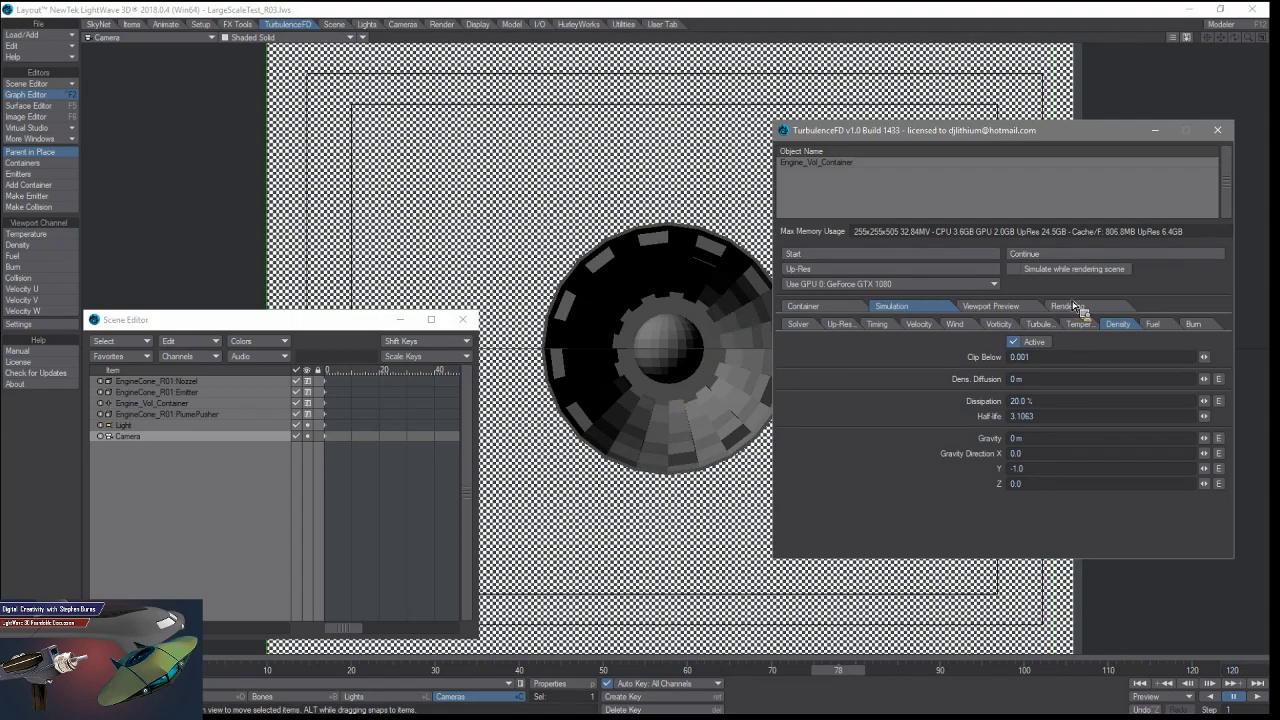
pyautogui.click(1153, 324)
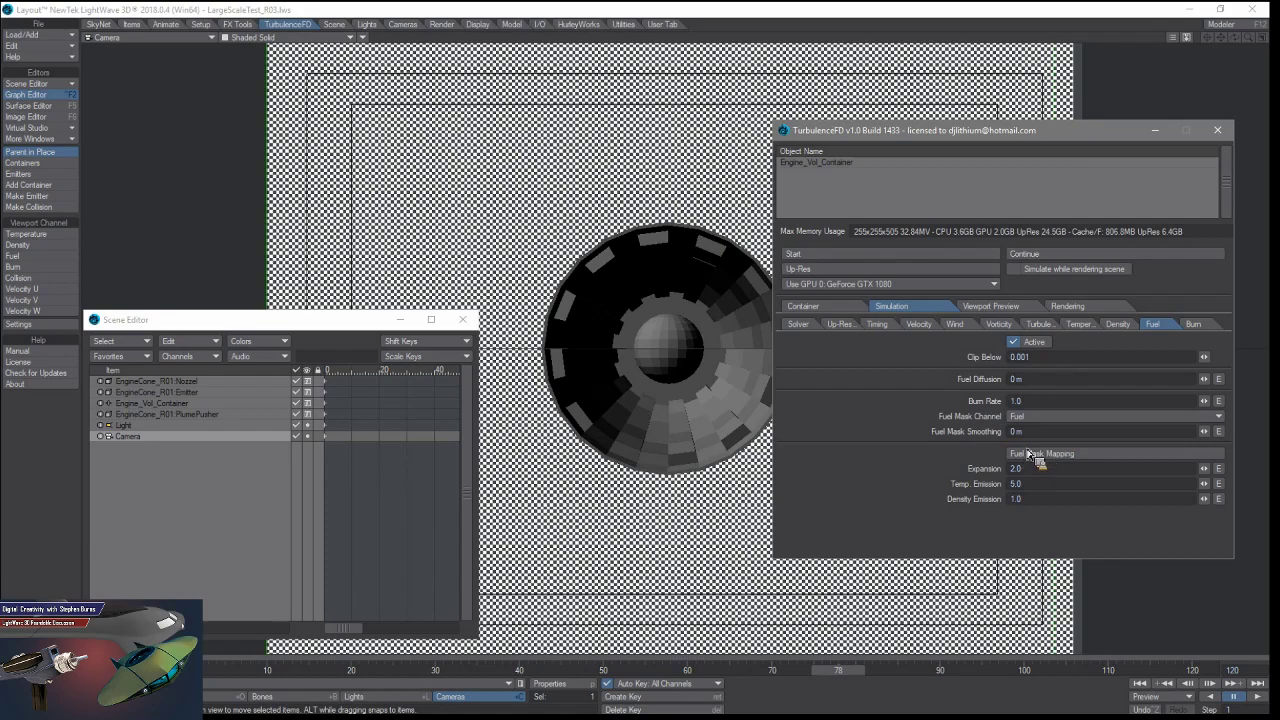
pyautogui.click(1193, 324)
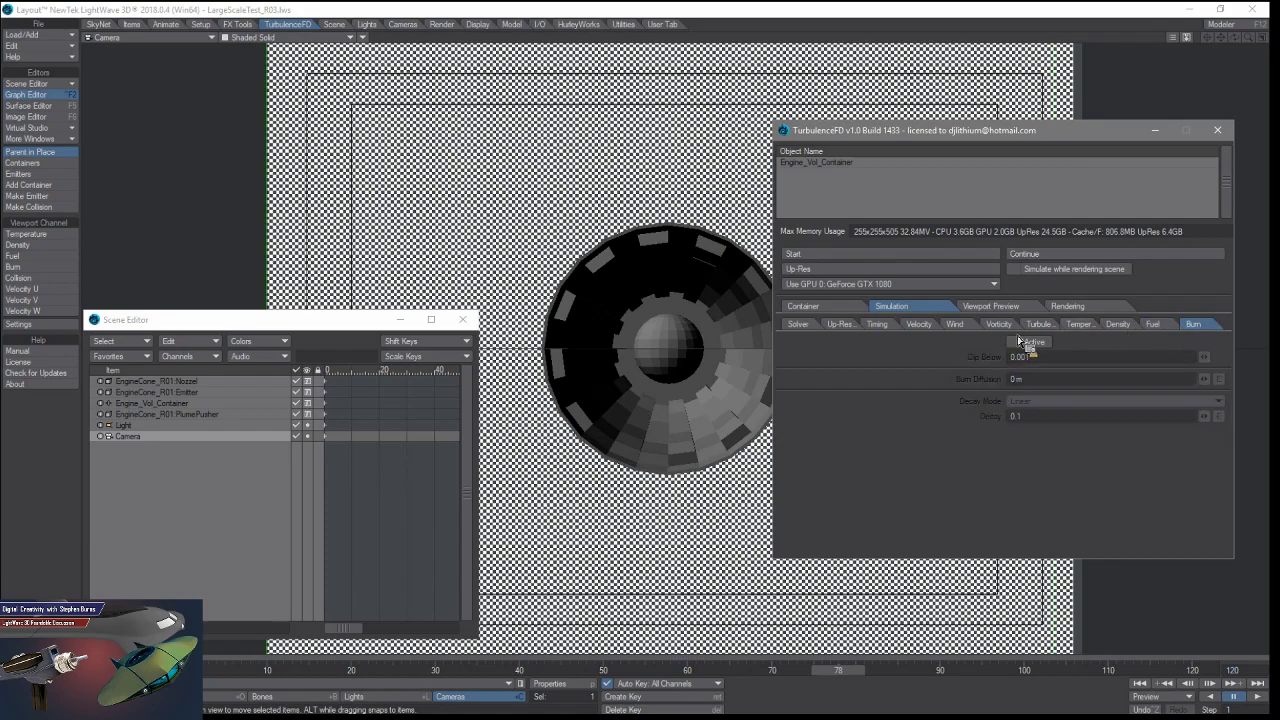
pyautogui.click(1153, 324)
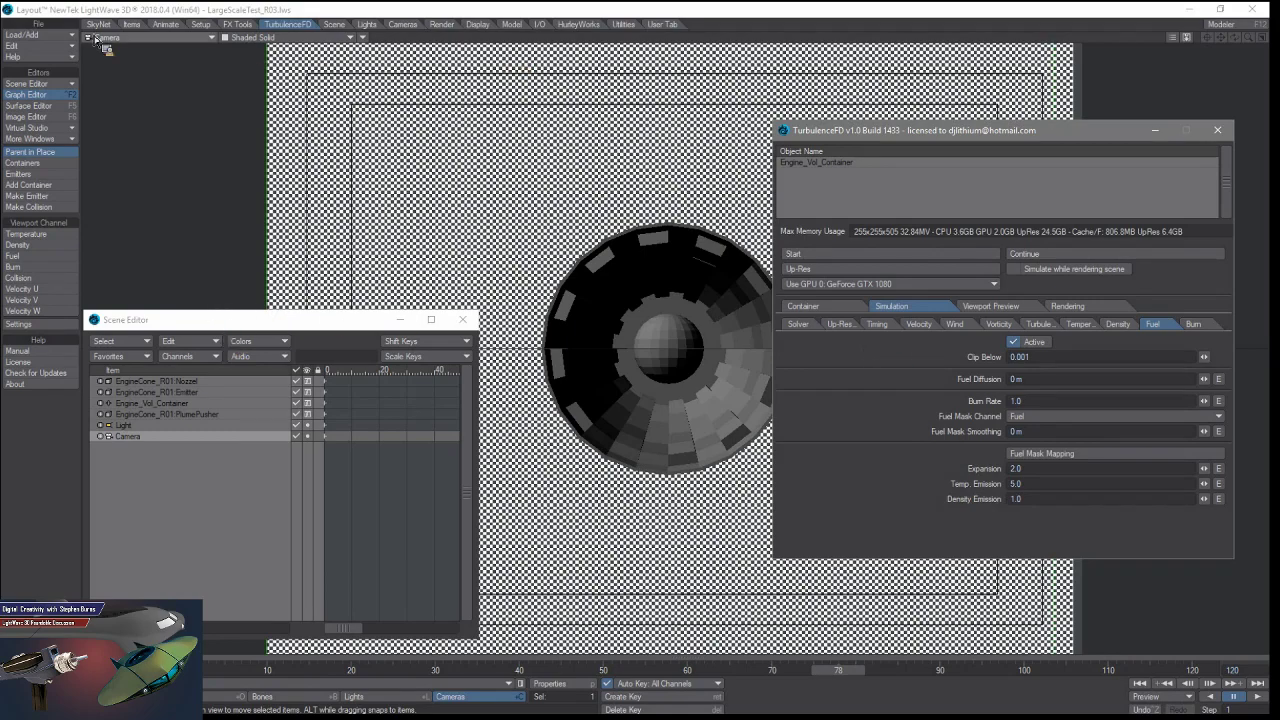
# Switch the viewport to Perspective and shift the TurbulenceFD window away from the engine.
pyautogui.click(140, 38)
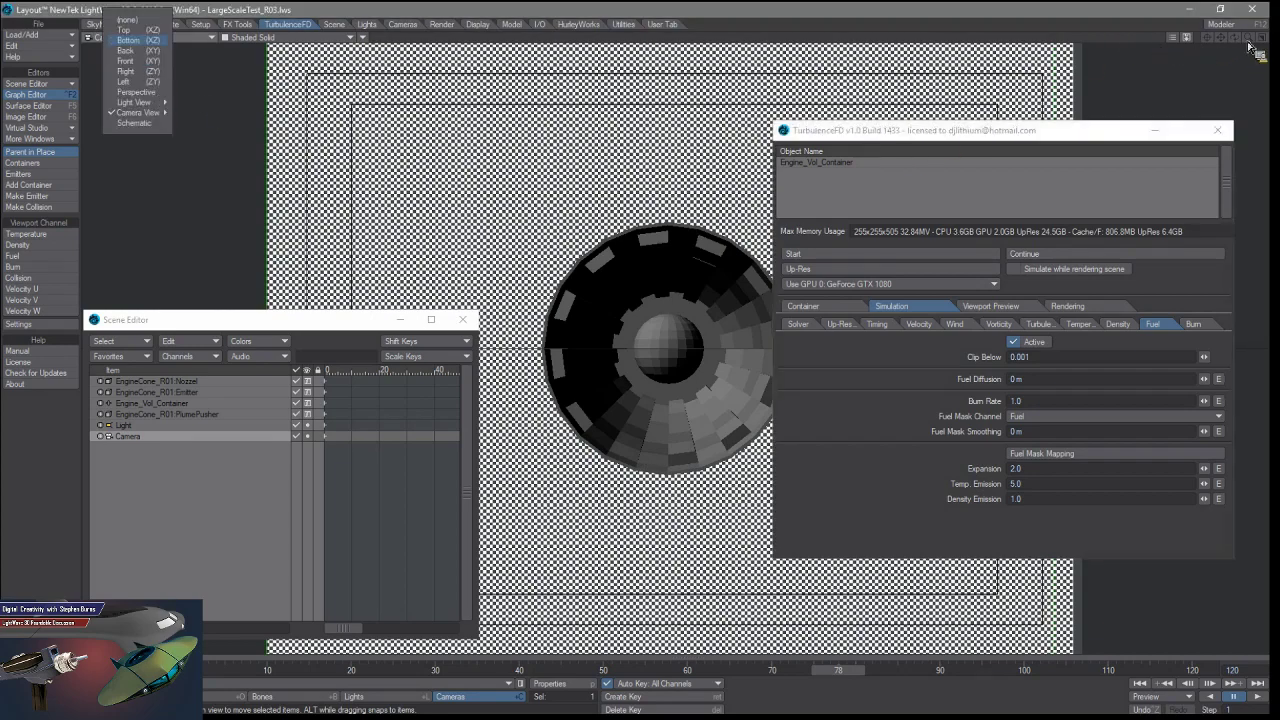
pyautogui.press('4')
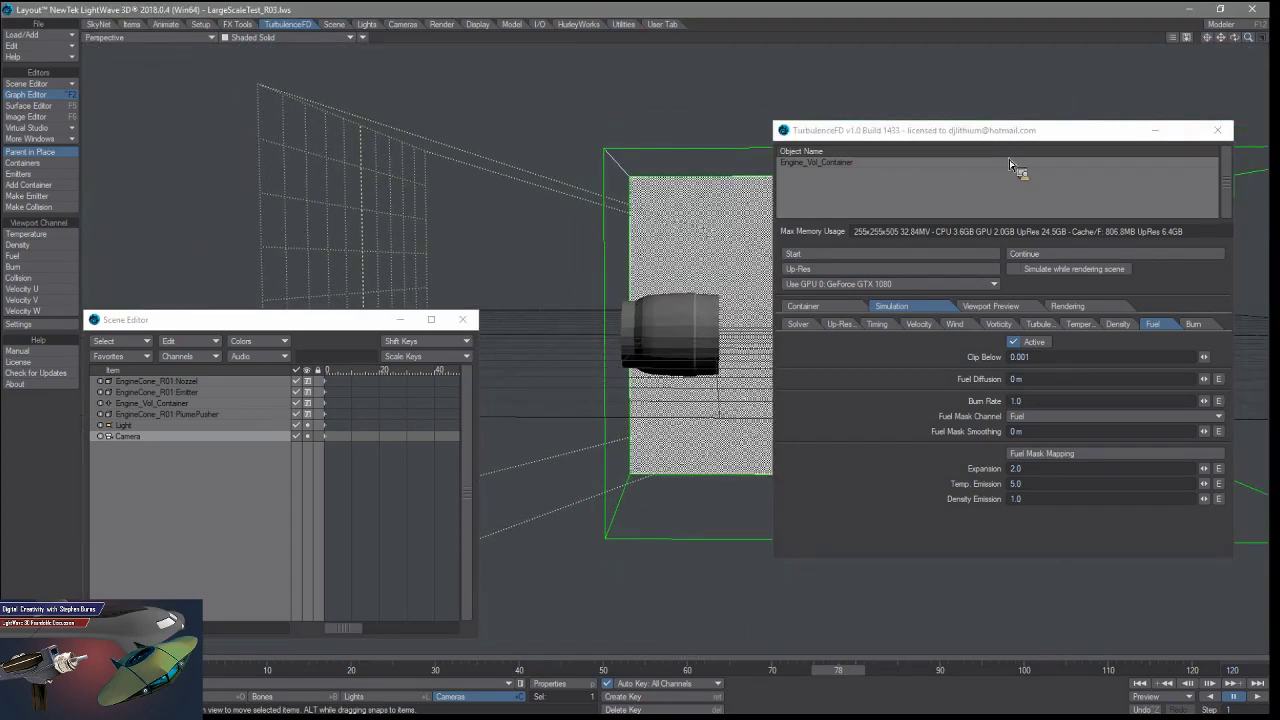
pyautogui.moveTo(1010, 163); pyautogui.dragTo(1010, 164)
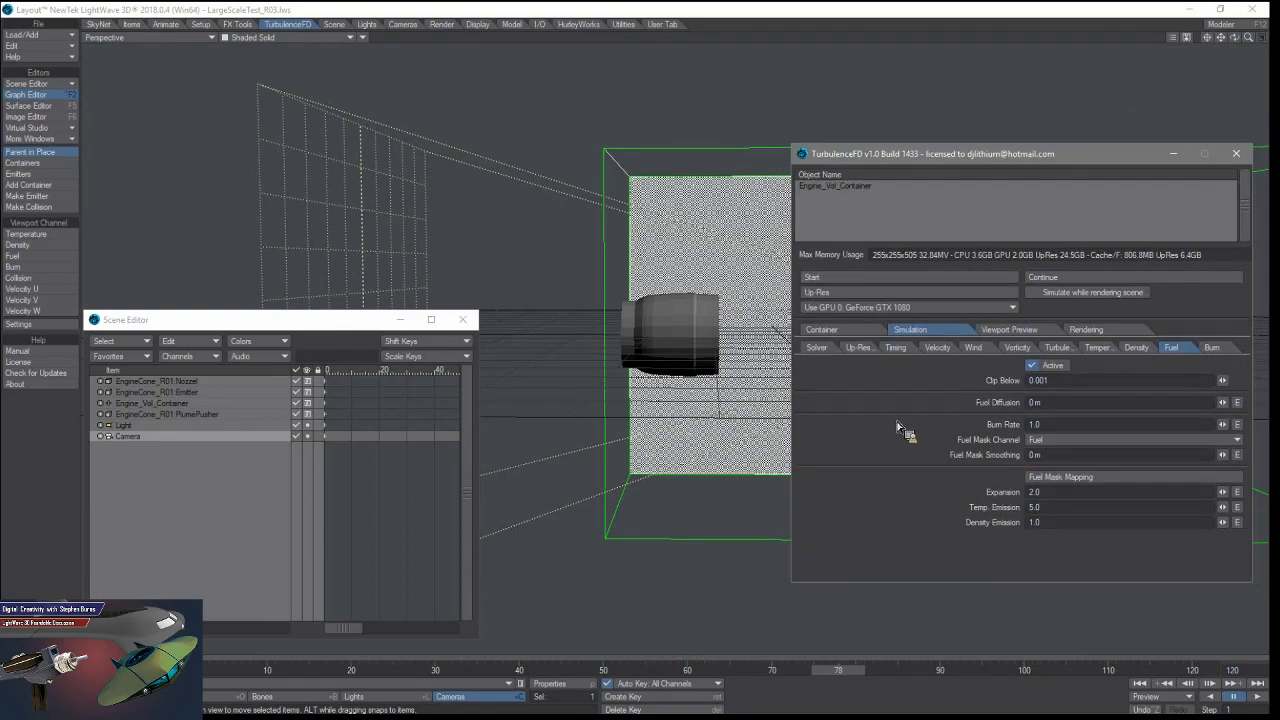
# Turn off the container's grid display in the TurbulenceFD viewport preview and return to the simulation settings.
pyautogui.click(1031, 334)
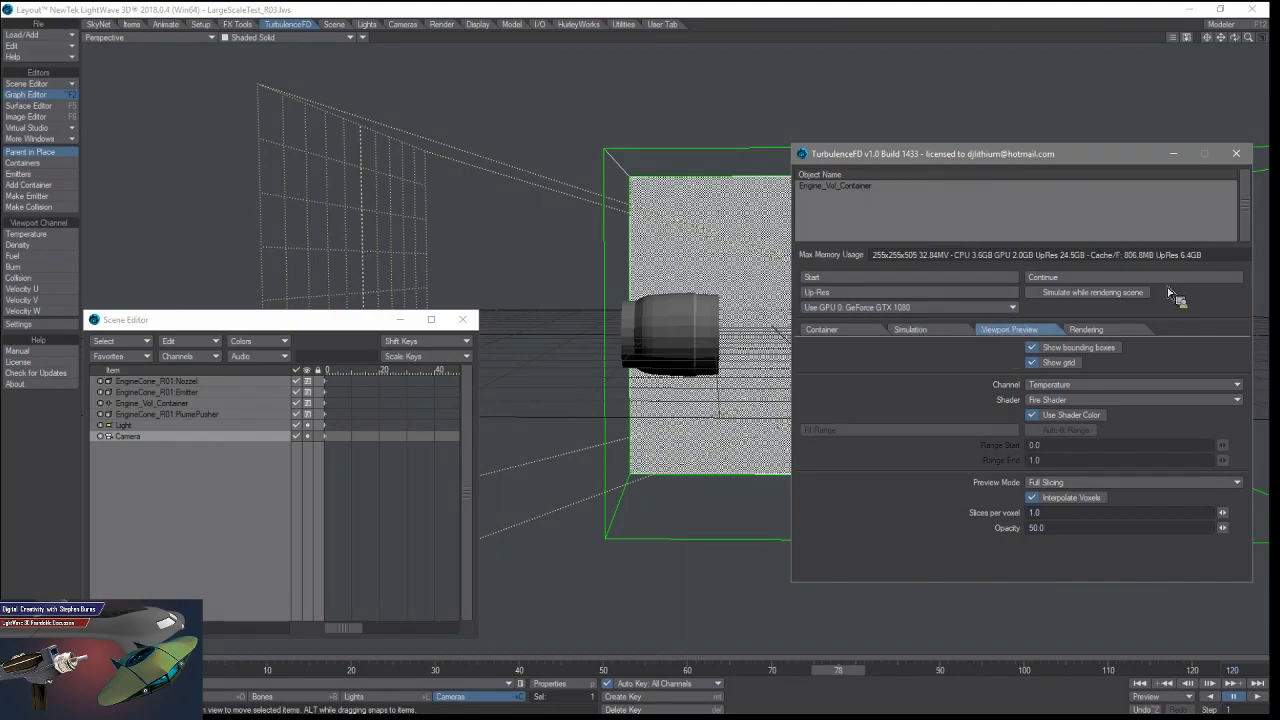
pyautogui.click(910, 329)
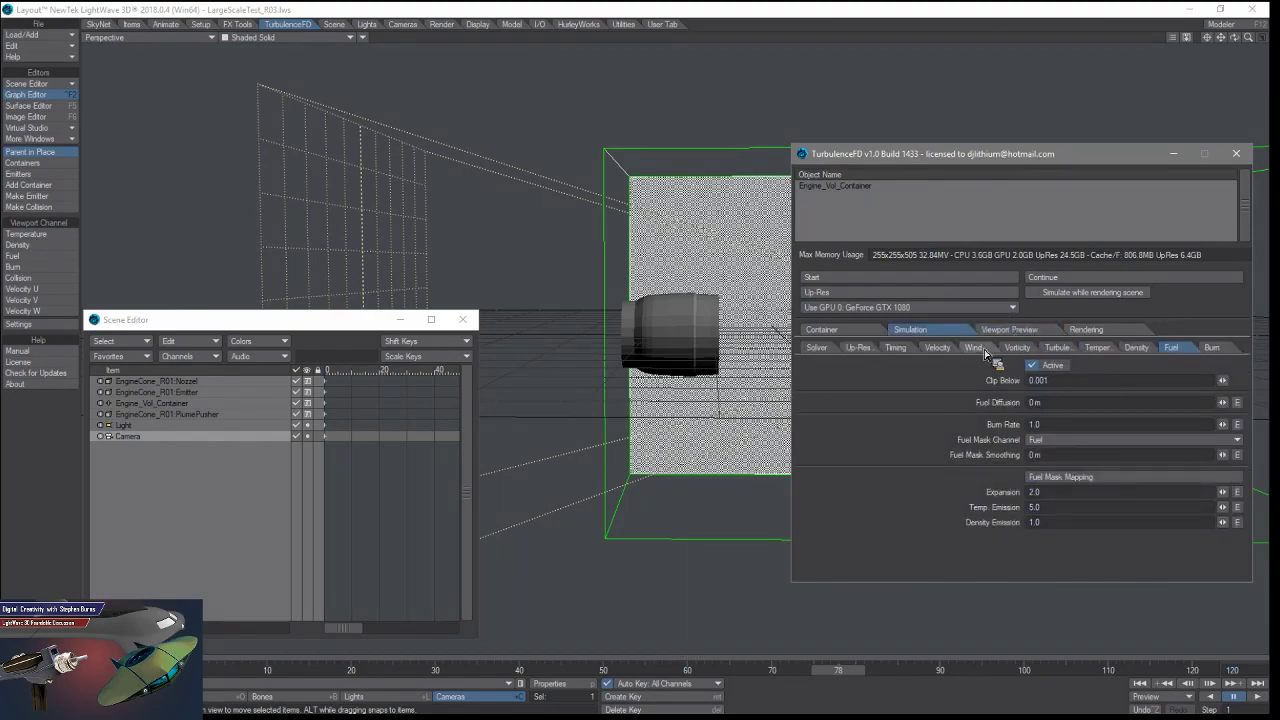
pyautogui.click(1008, 330)
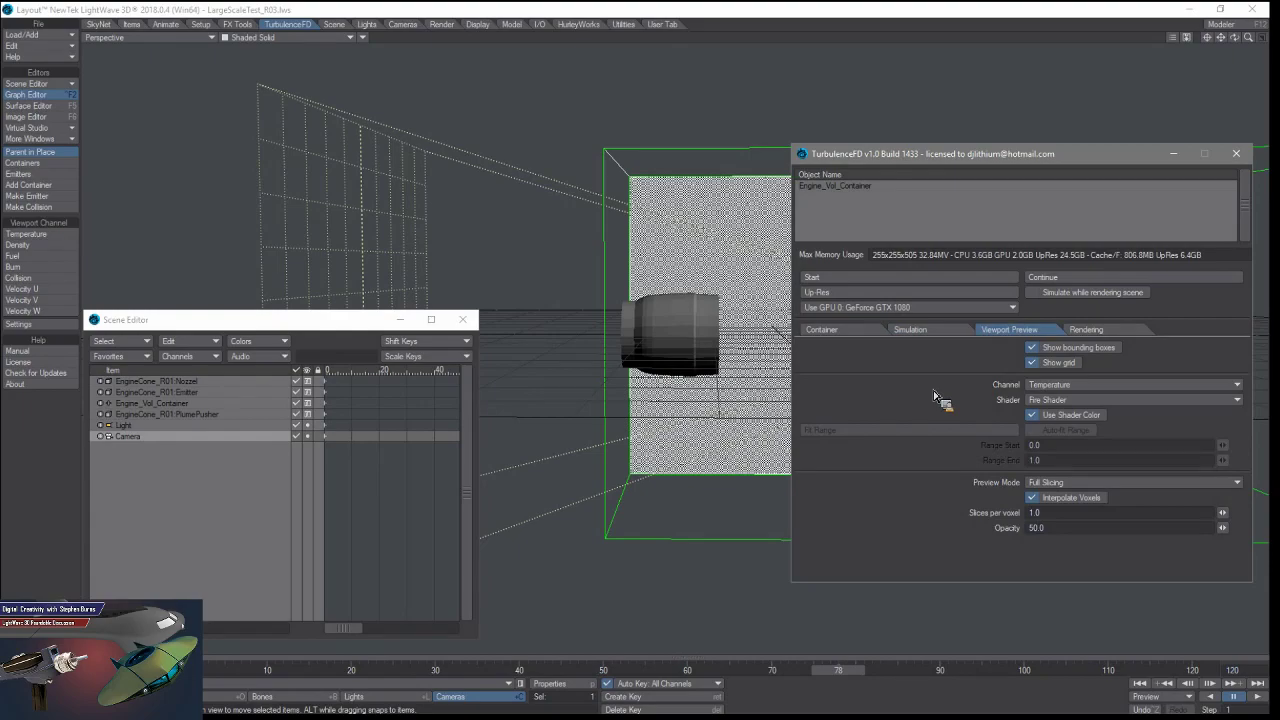
pyautogui.click(1094, 330)
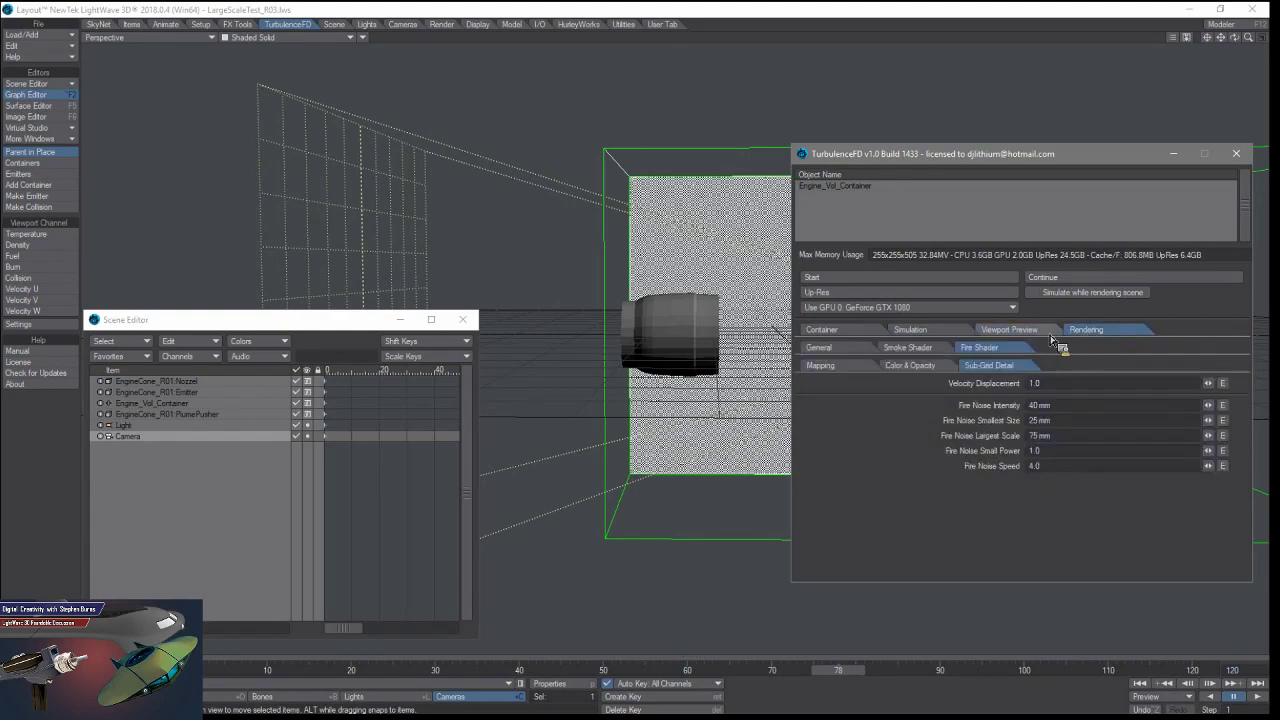
pyautogui.click(1052, 340)
pyautogui.click(1033, 362)
pyautogui.click(906, 327)
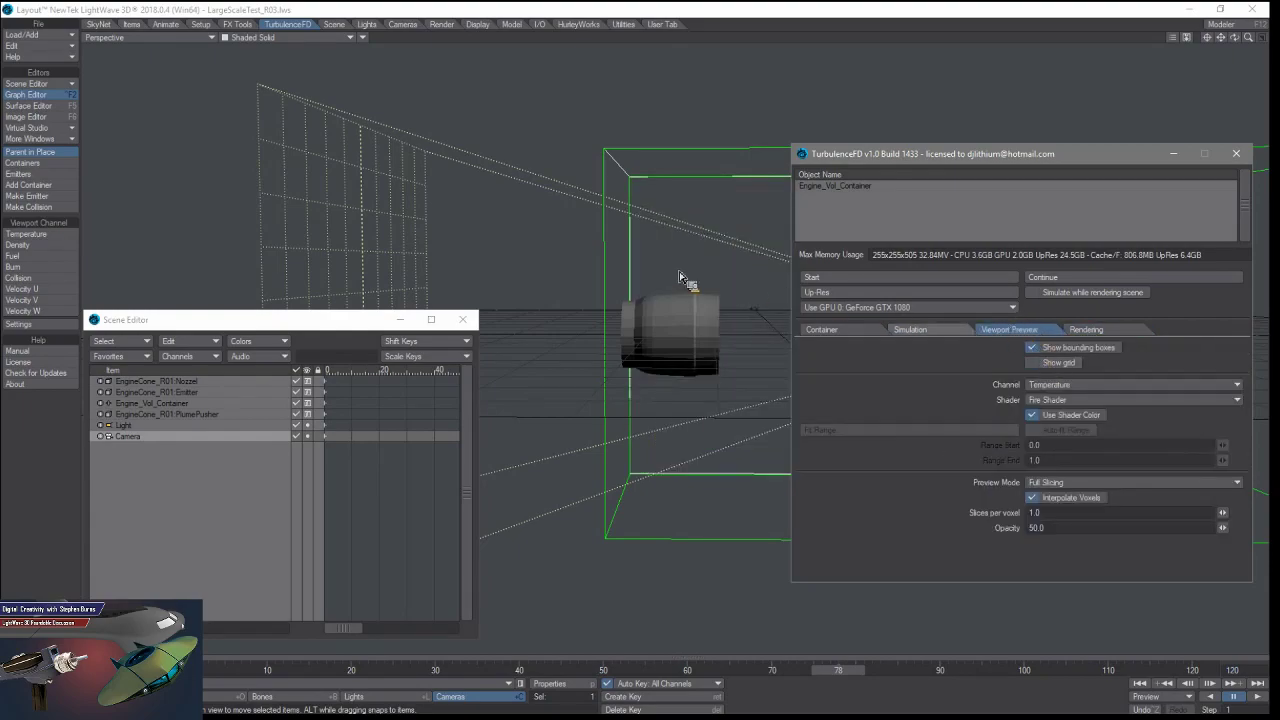
# Open the Fluid Emitters window alongside the container settings and place it clear of the engine.
pyautogui.click(25, 163)
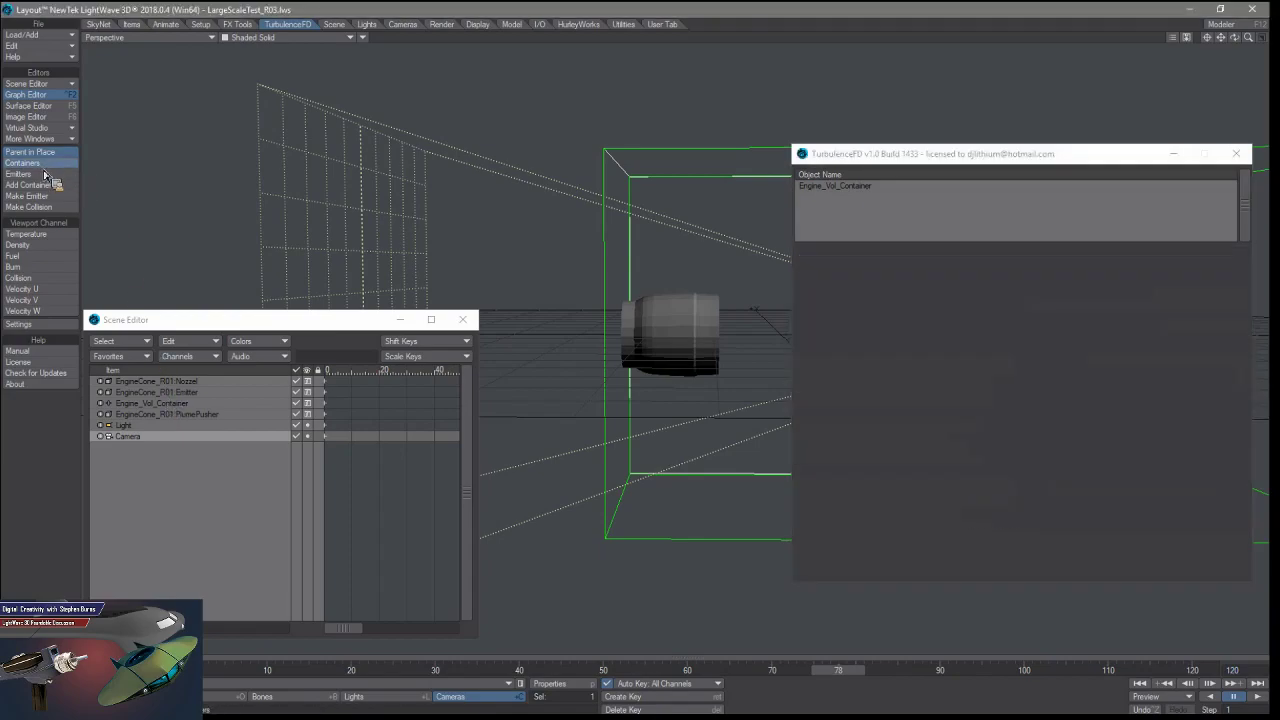
pyautogui.click(42, 175)
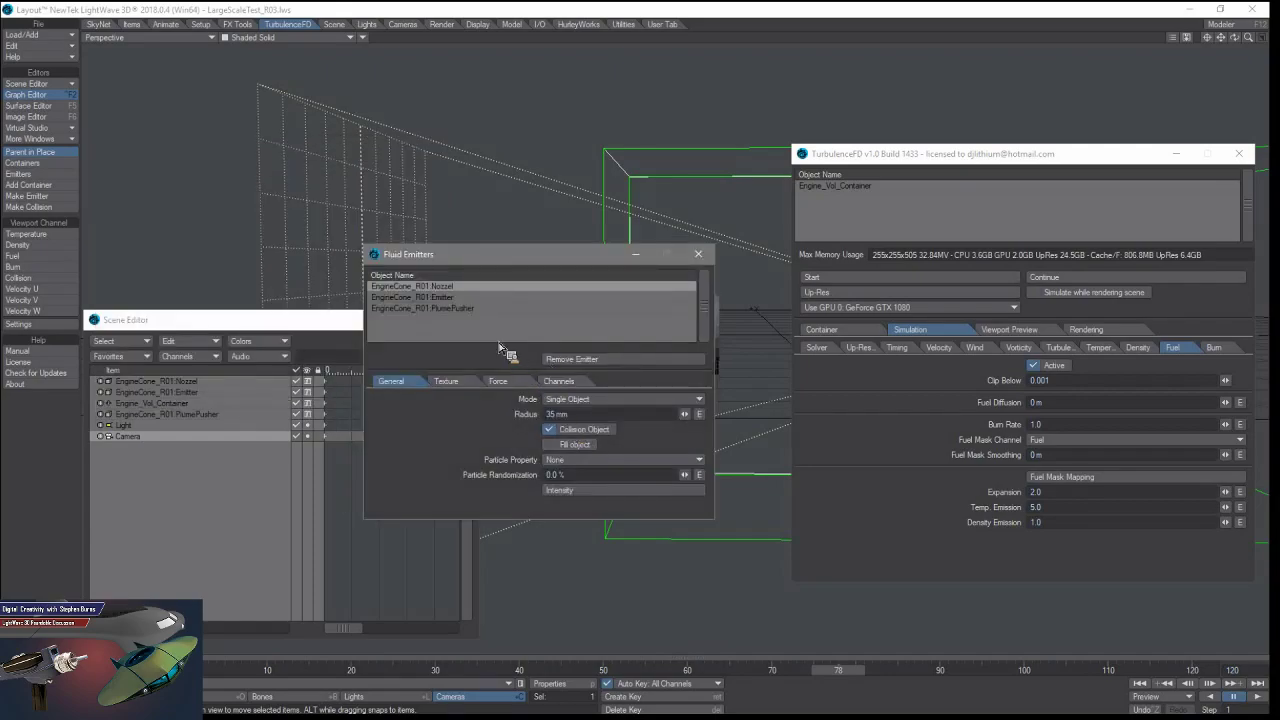
pyautogui.moveTo(506, 256); pyautogui.dragTo(428, 336)
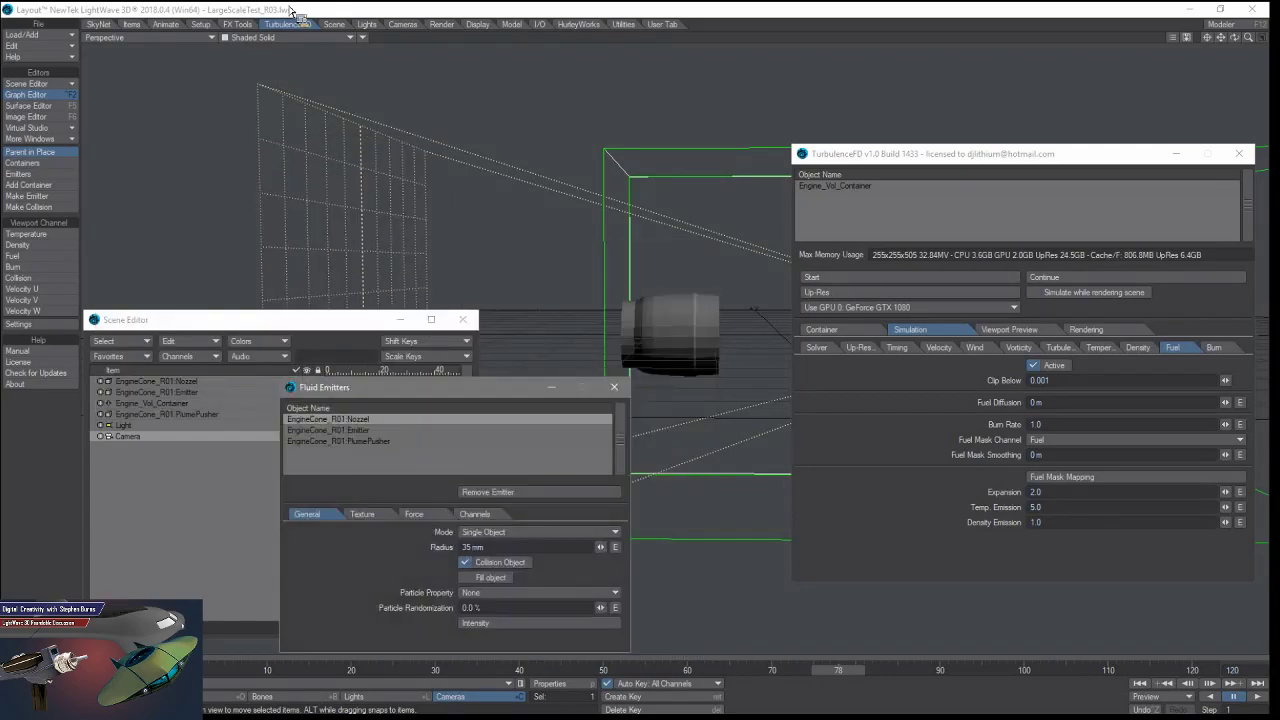
# Set the viewport to Front Face Wireframe and select the EngineCone_R01:Nozzel object in the scene.
pyautogui.click(263, 40)
pyautogui.click(265, 52)
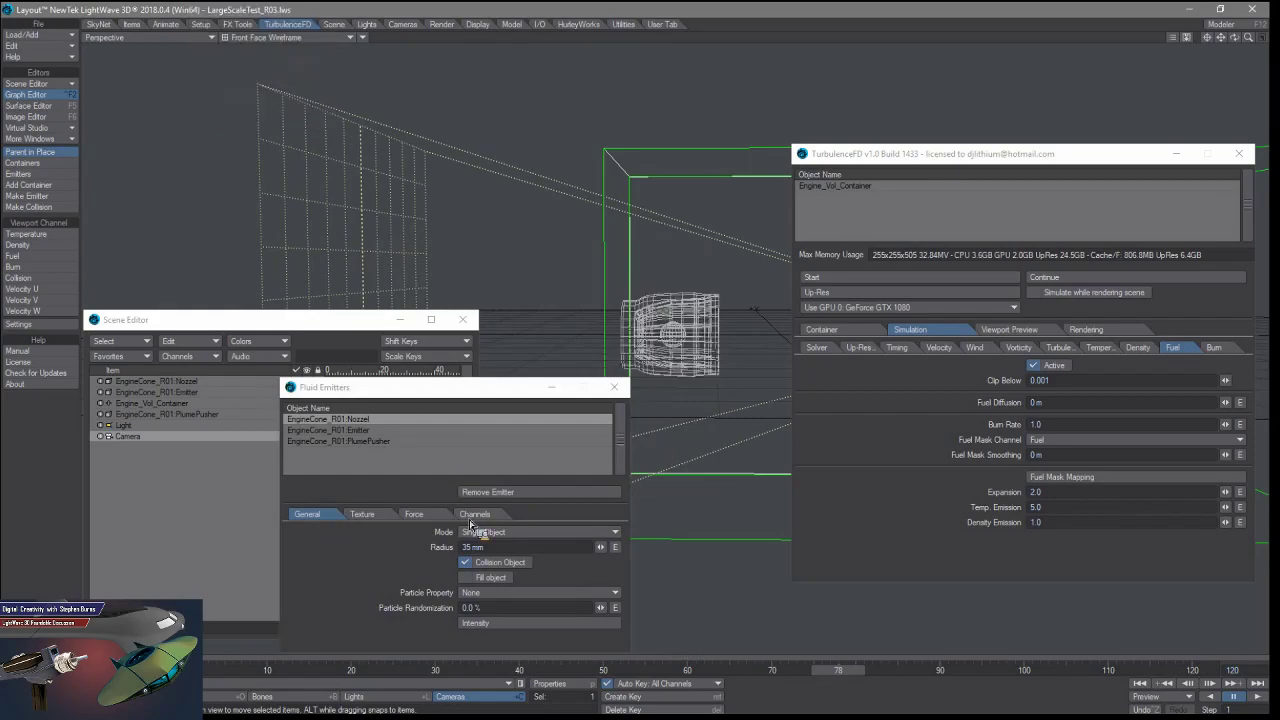
pyautogui.click(240, 697)
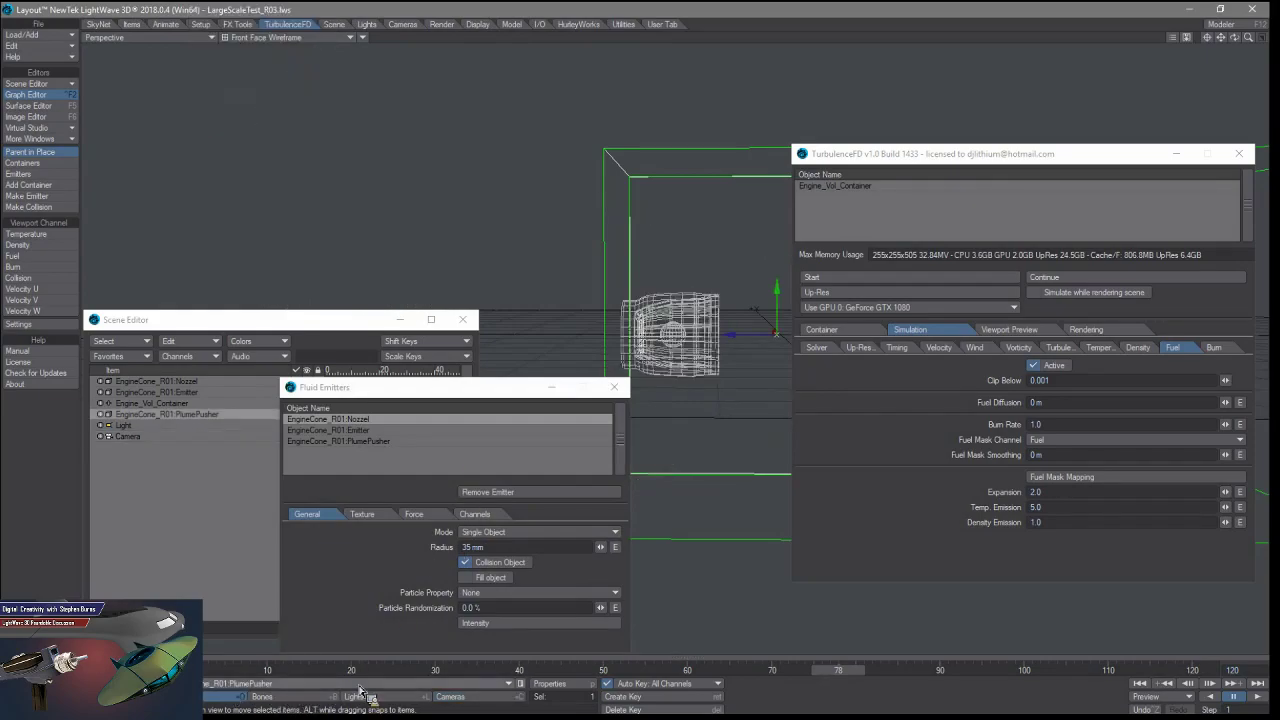
pyautogui.click(363, 684)
pyautogui.click(365, 652)
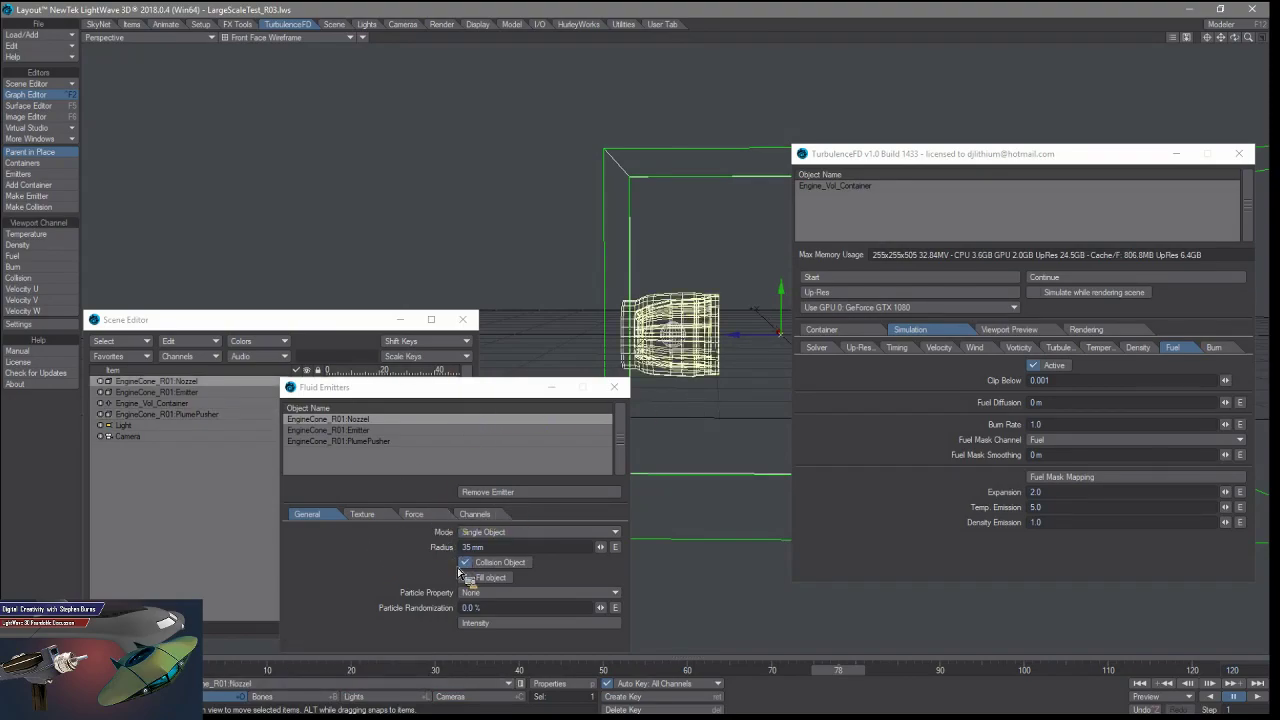
# Review the nozzle emitter's texture and force settings, and examine the nozzle up close with the TurbulenceFD window moved aside.
pyautogui.click(369, 516)
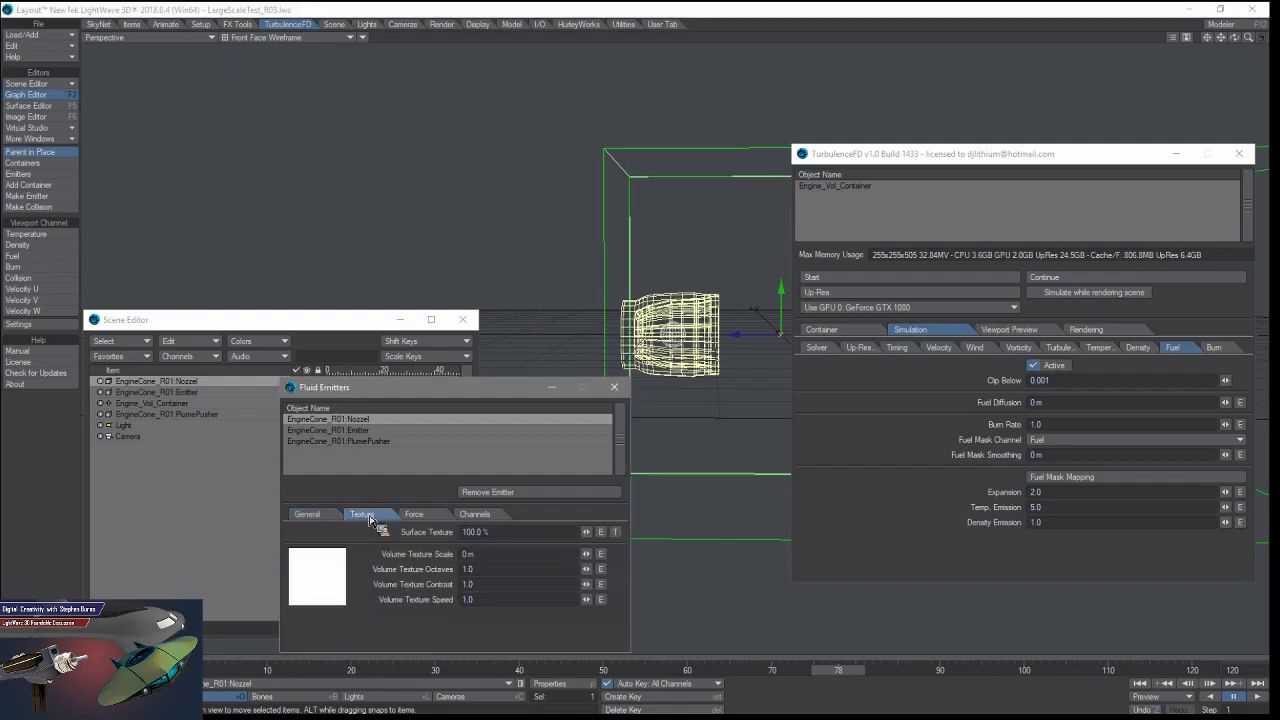
pyautogui.click(433, 516)
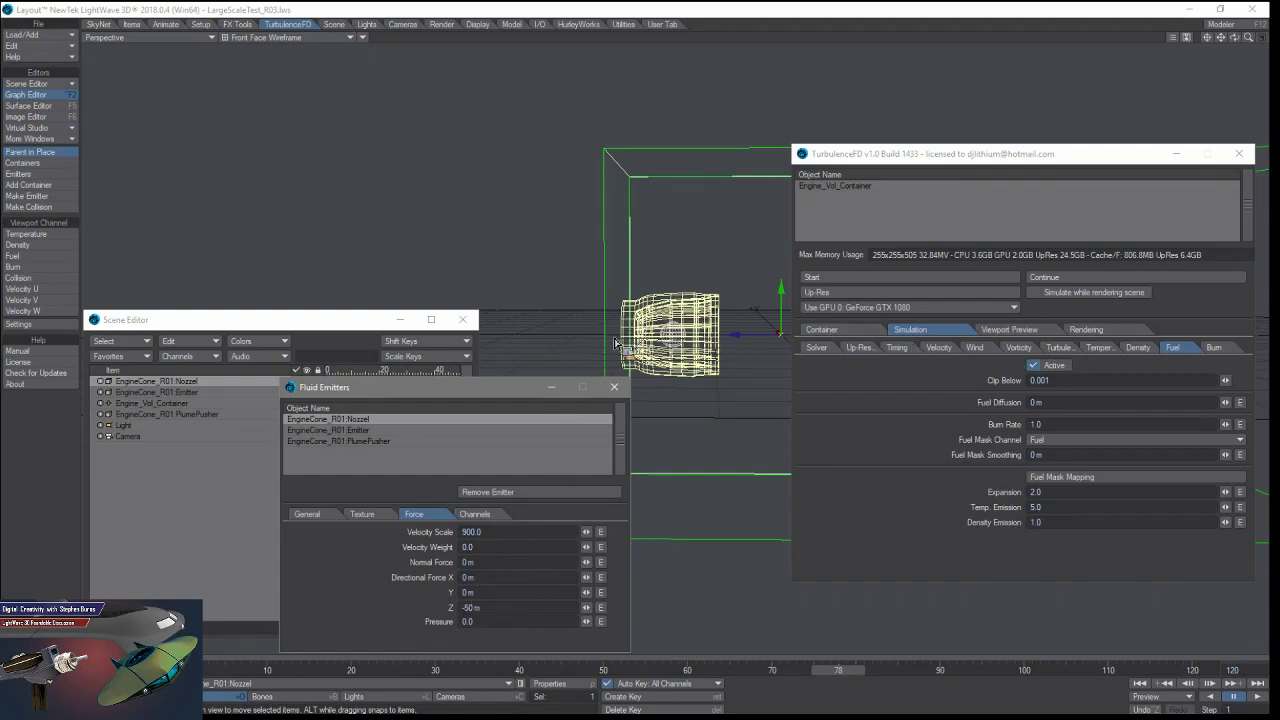
pyautogui.moveTo(980, 160); pyautogui.dragTo(1279, 202)
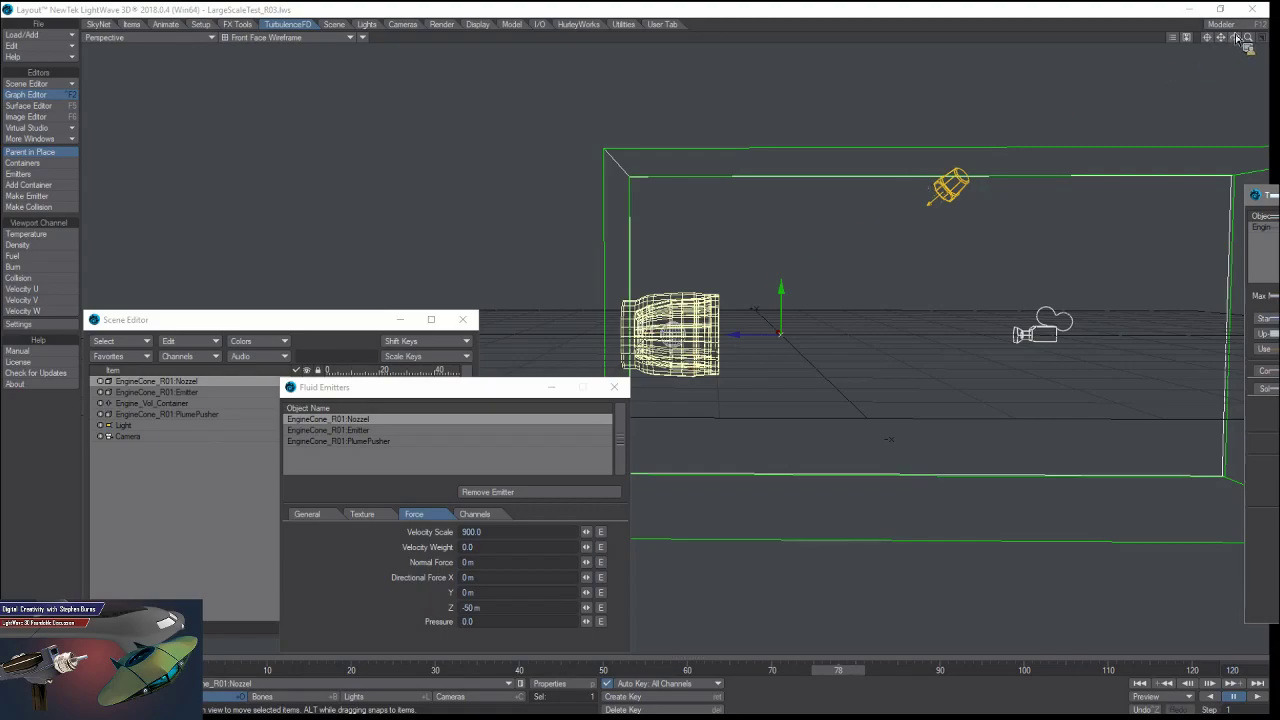
pyautogui.moveTo(1237, 38)
pyautogui.mouseDown()
pyautogui.moveTo(1208, 42)
pyautogui.moveTo(1249, 46)
pyautogui.mouseUp()
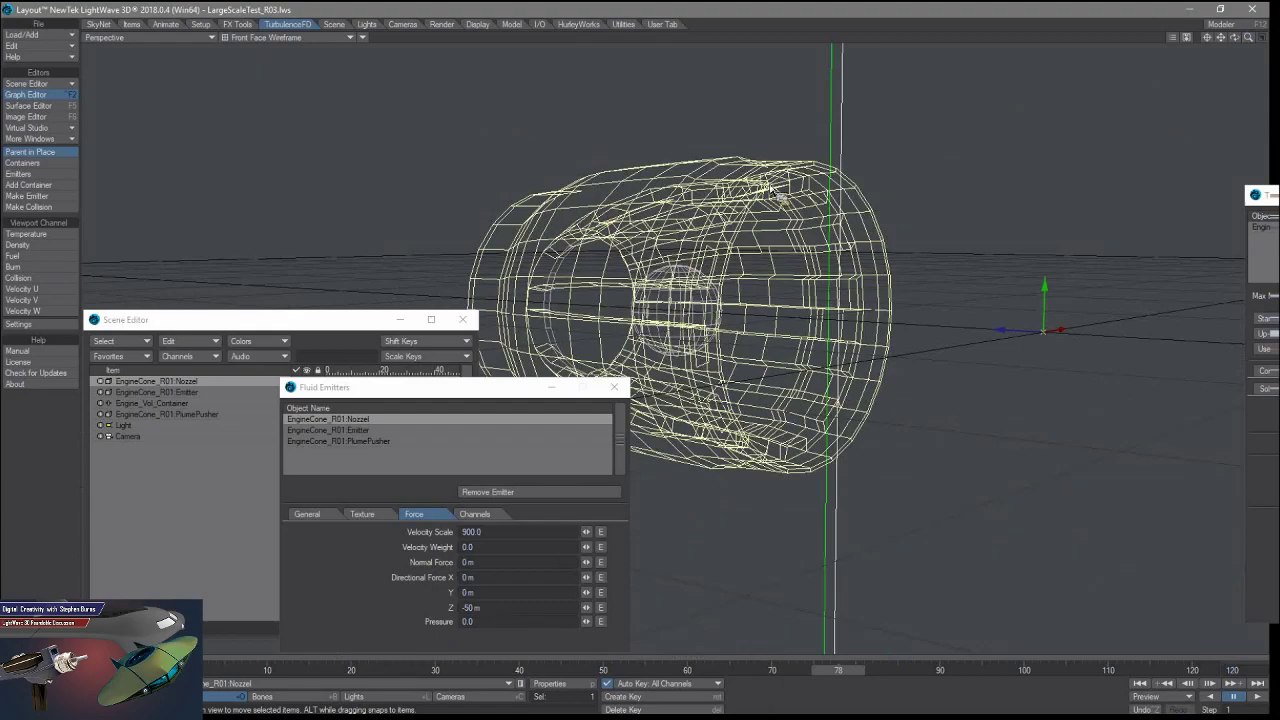
# Review the channel settings of the nozzle and EngineCone_R01:Emitter fluid emitters, and select the Emitter object in the scene.
pyautogui.click(422, 516)
pyautogui.click(474, 514)
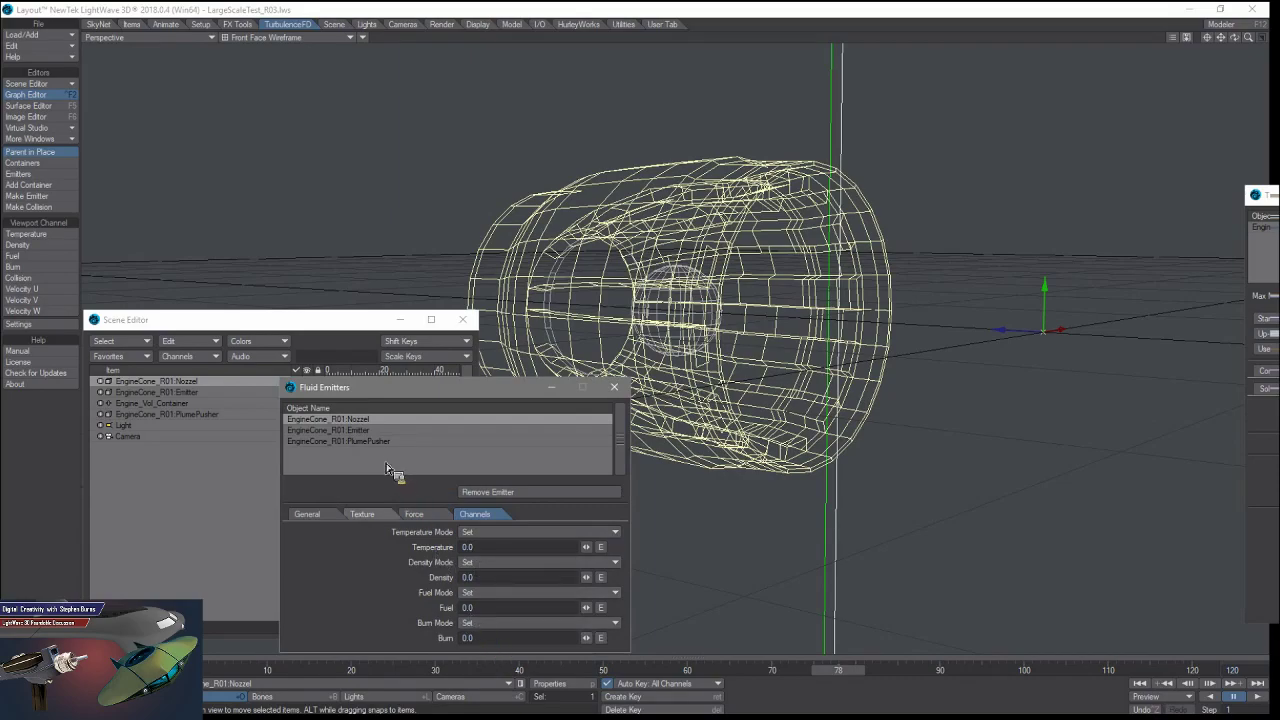
pyautogui.click(395, 429)
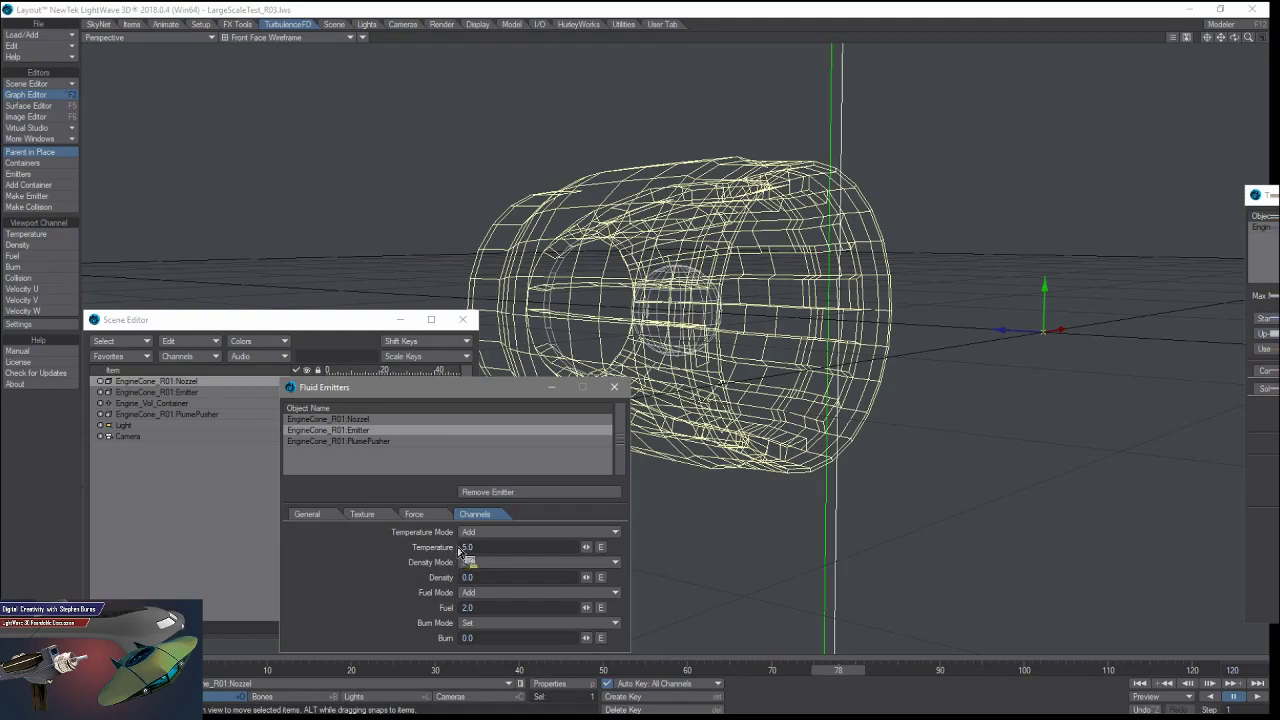
pyautogui.click(358, 686)
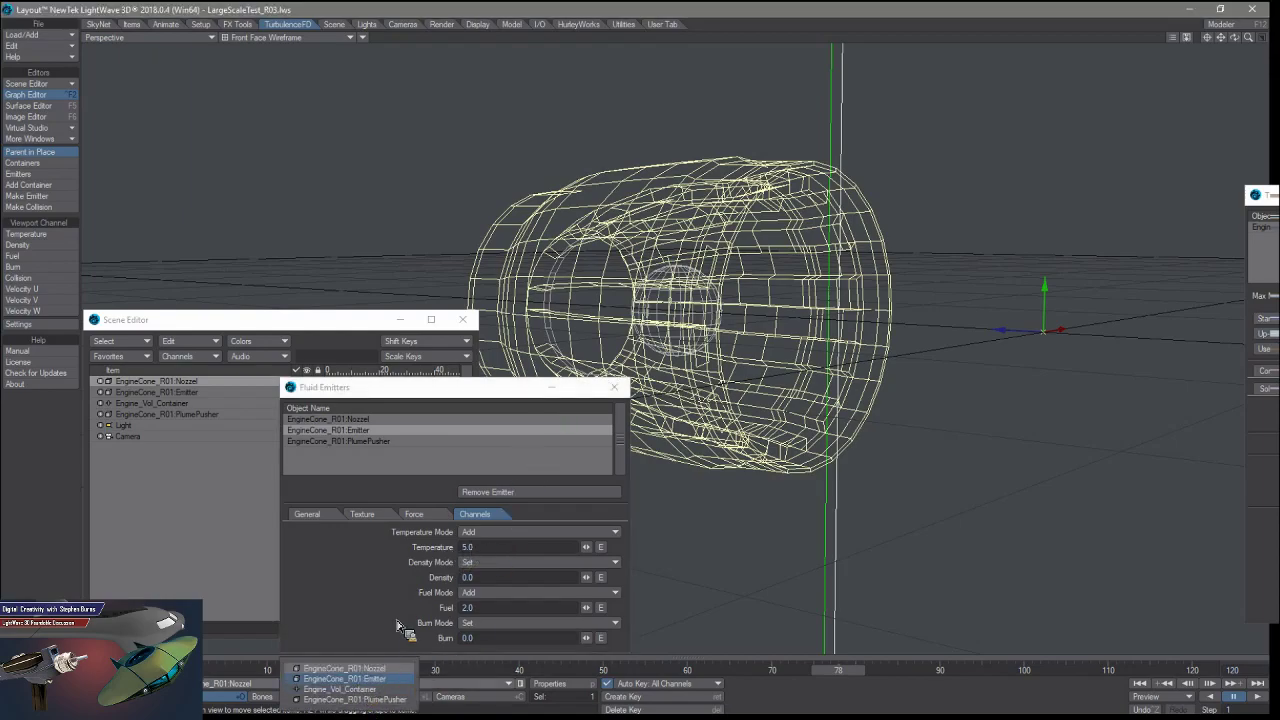
pyautogui.click(350, 678)
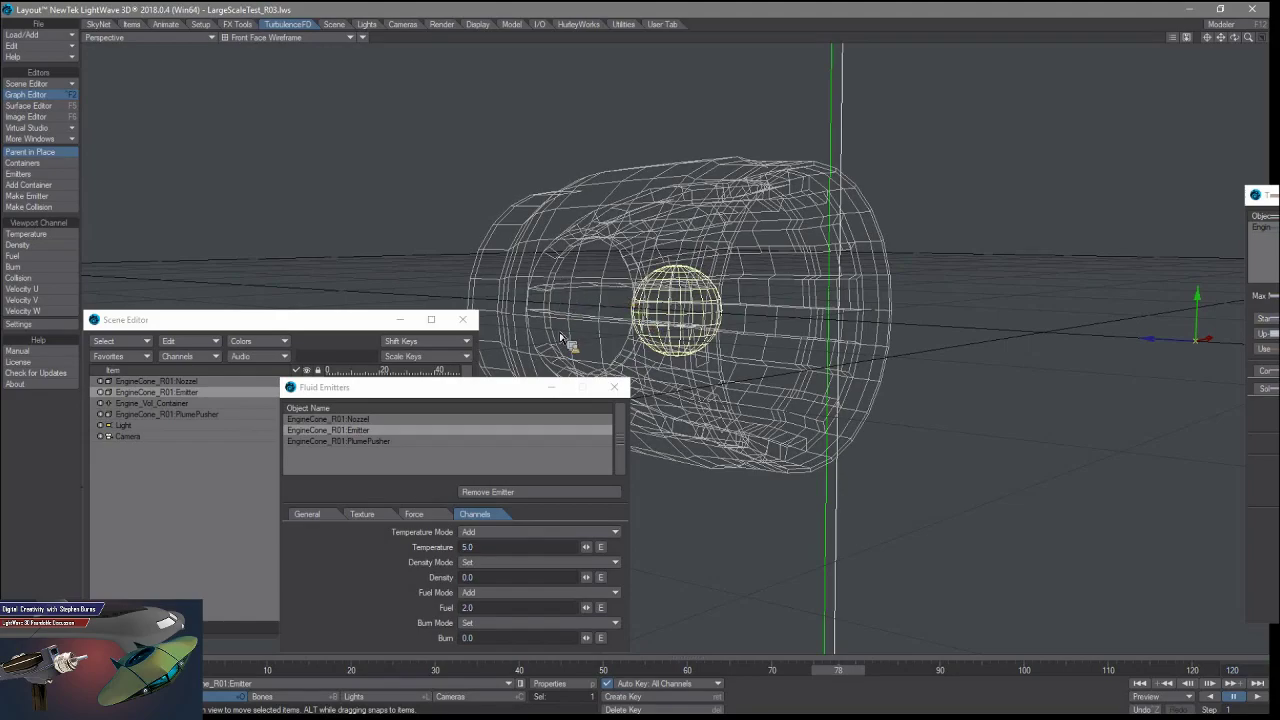
# Review the PlumePusher emitter's channels, select that object in the scene, and compare them with the container's fuel simulation settings.
pyautogui.click(450, 444)
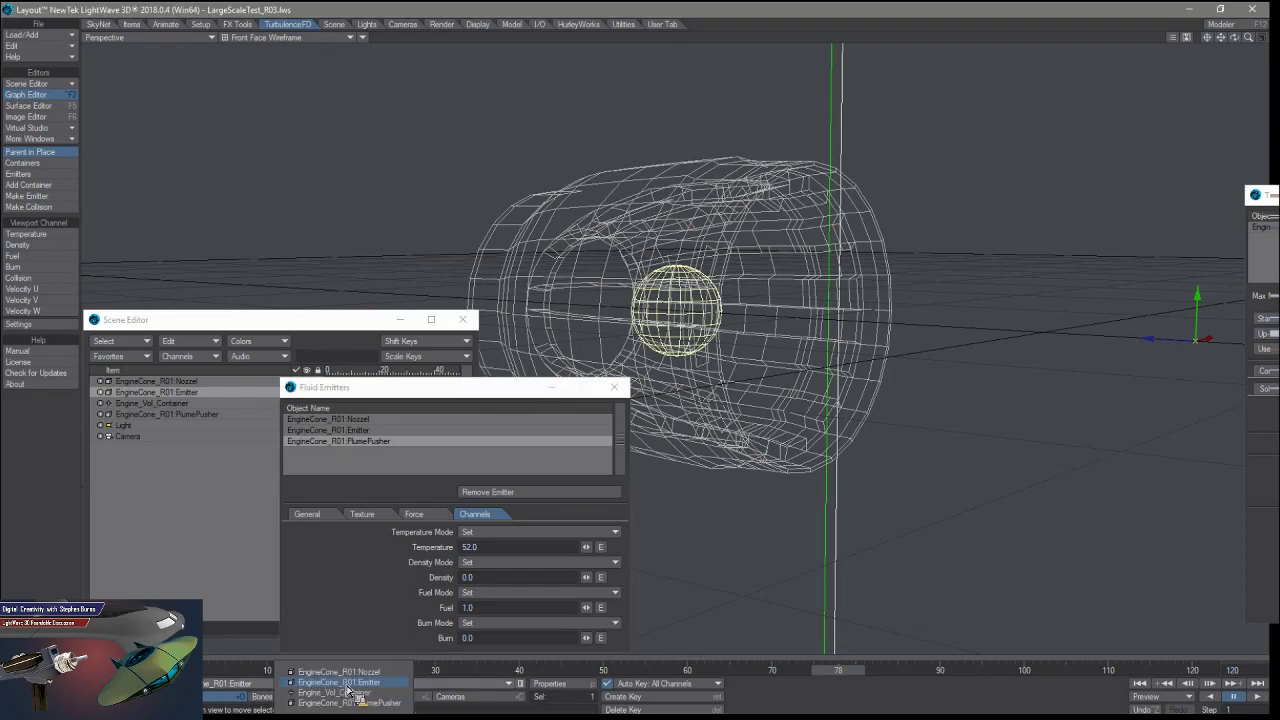
pyautogui.click(350, 685)
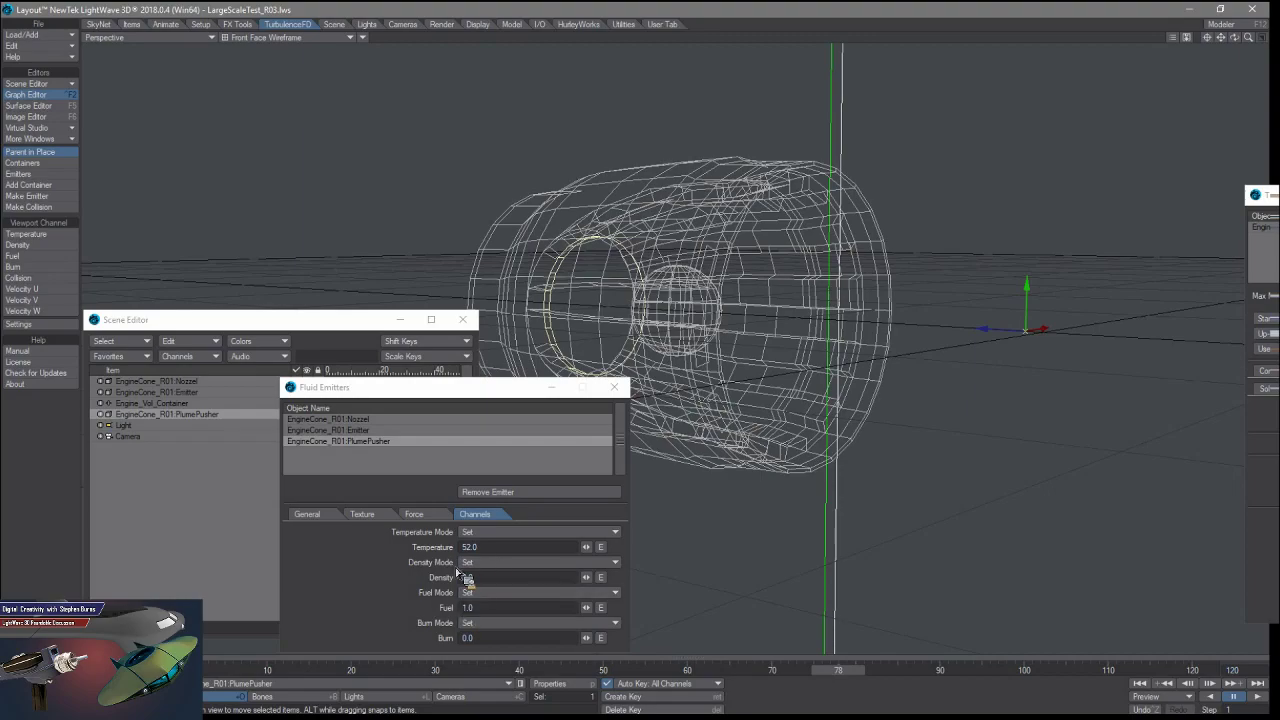
pyautogui.moveTo(1265, 194); pyautogui.dragTo(815, 190)
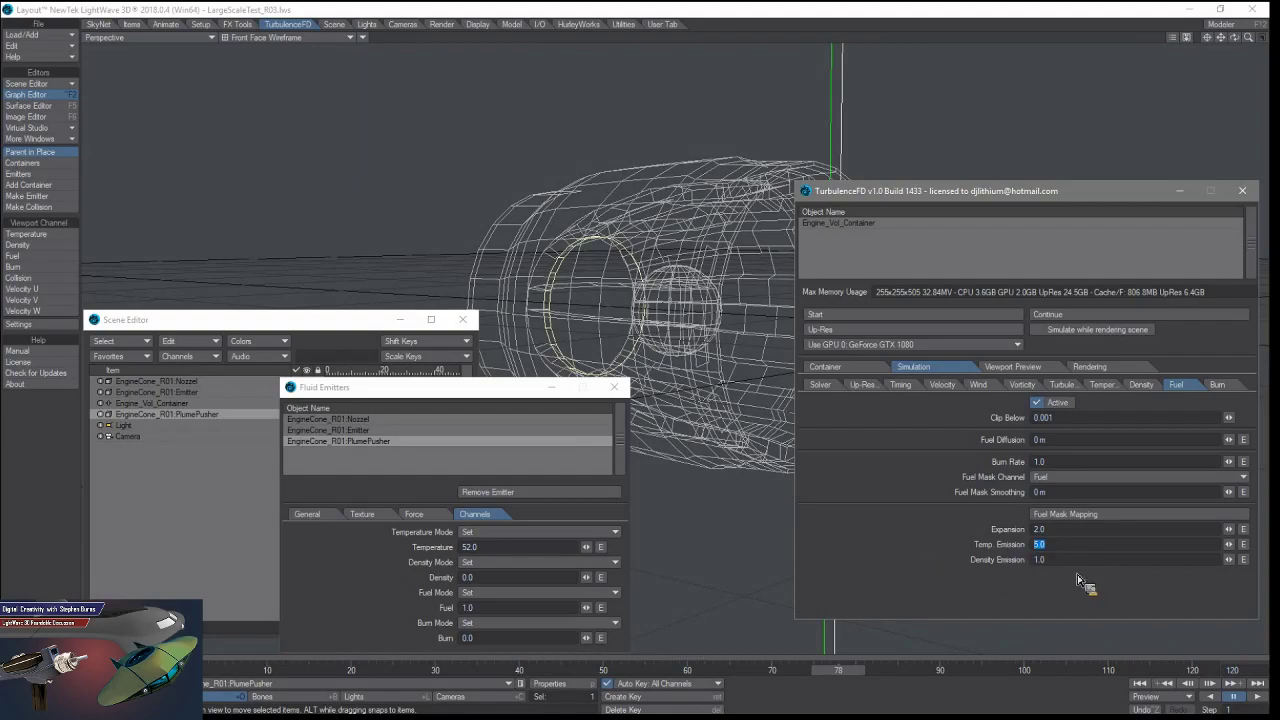
pyautogui.press('Tab')
# Compare the force settings of the PlumePusher and Emitter fluid emitters, uncovering the engine for a look at the parts.
pyautogui.click(414, 514)
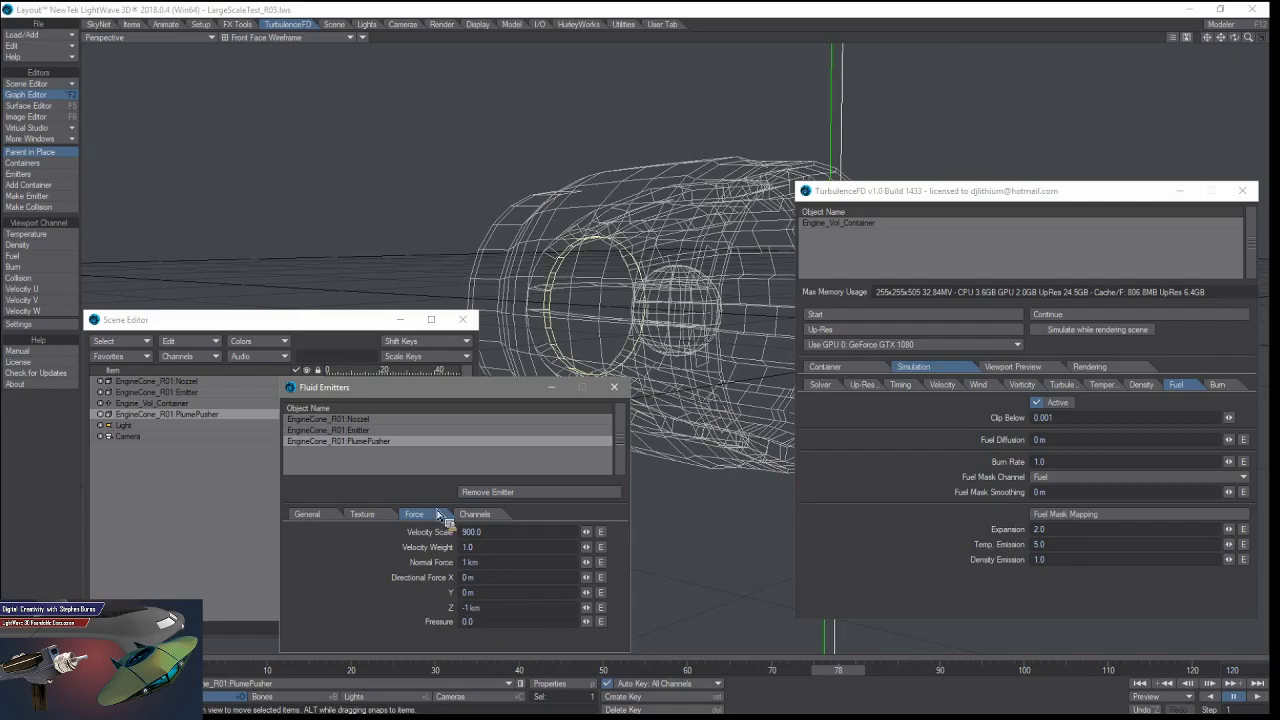
pyautogui.press('Up')
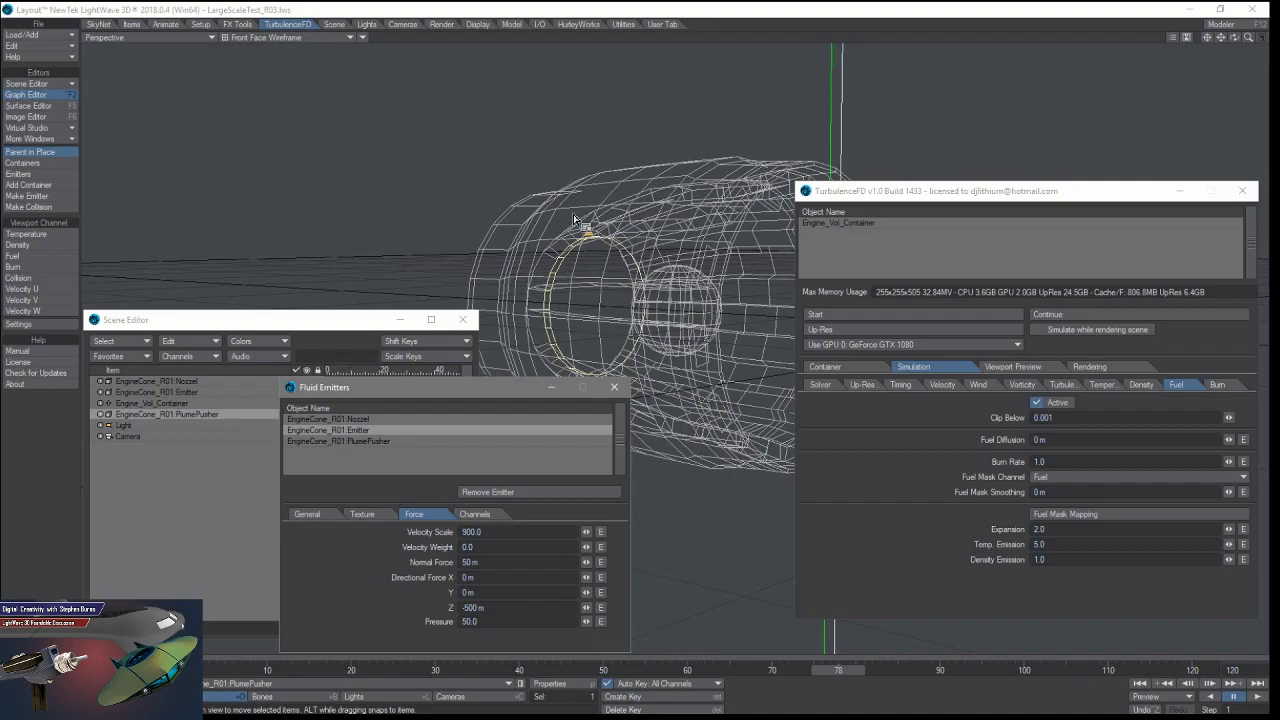
pyautogui.moveTo(875, 192); pyautogui.dragTo(1240, 225)
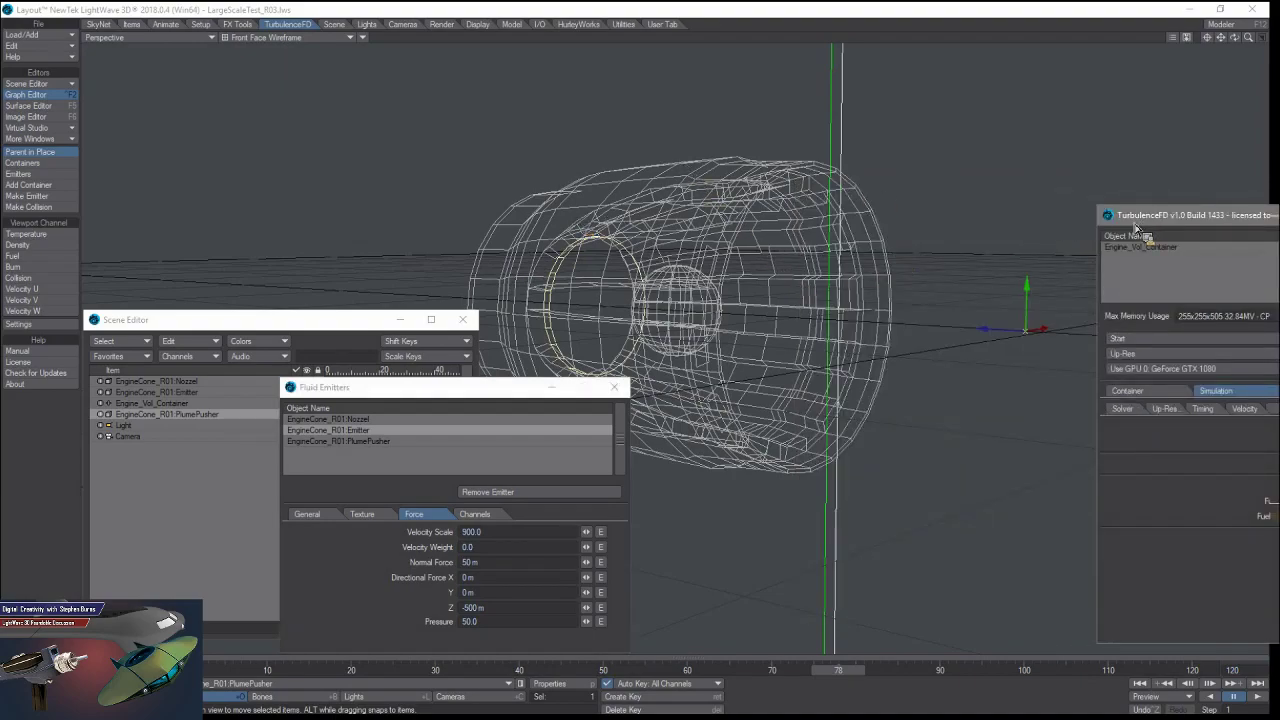
pyautogui.moveTo(1142, 224); pyautogui.dragTo(807, 199)
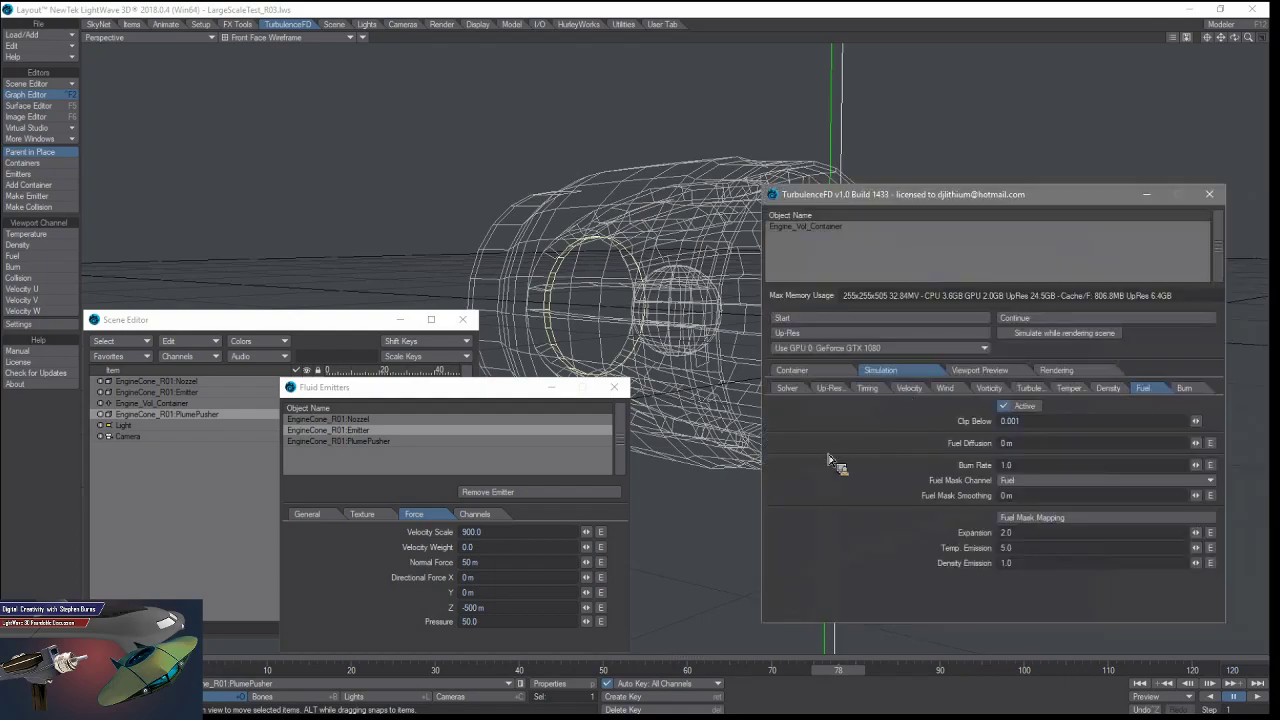
# Review the container's solver settings and shift the Fluid Emitters window away from the engine.
pyautogui.click(788, 388)
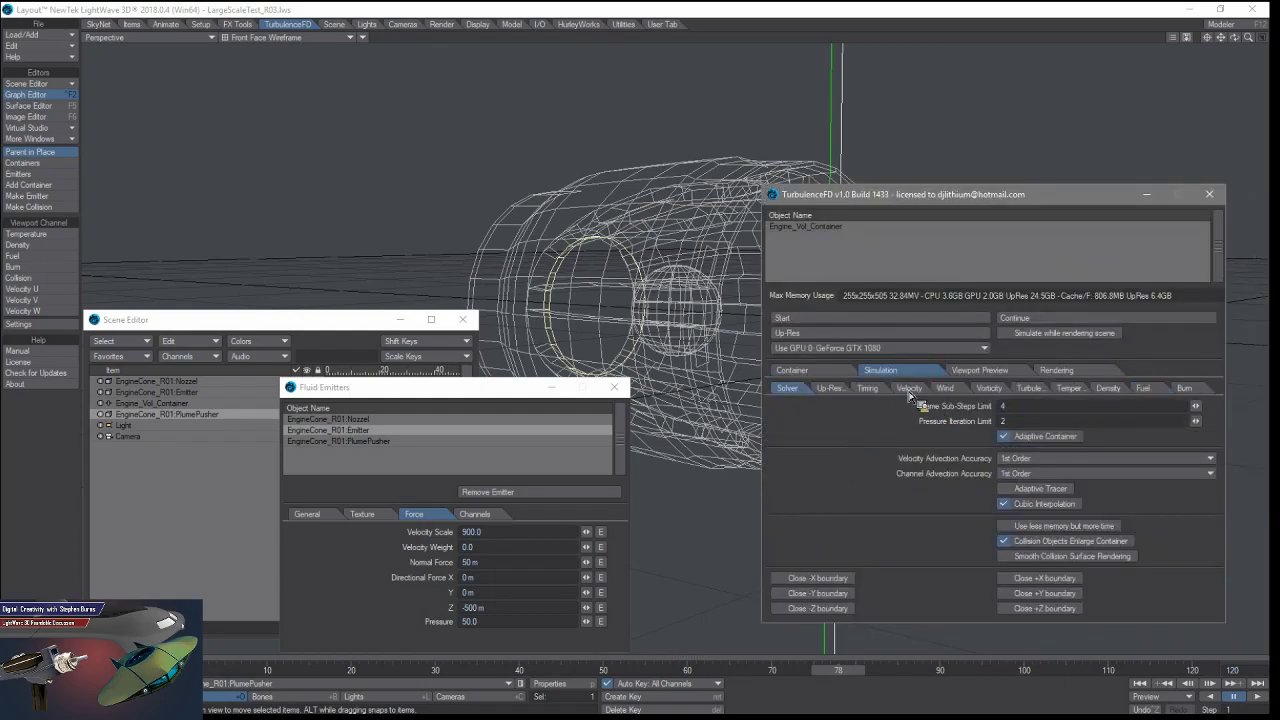
pyautogui.click(812, 371)
pyautogui.click(880, 370)
pyautogui.moveTo(422, 388); pyautogui.dragTo(448, 361)
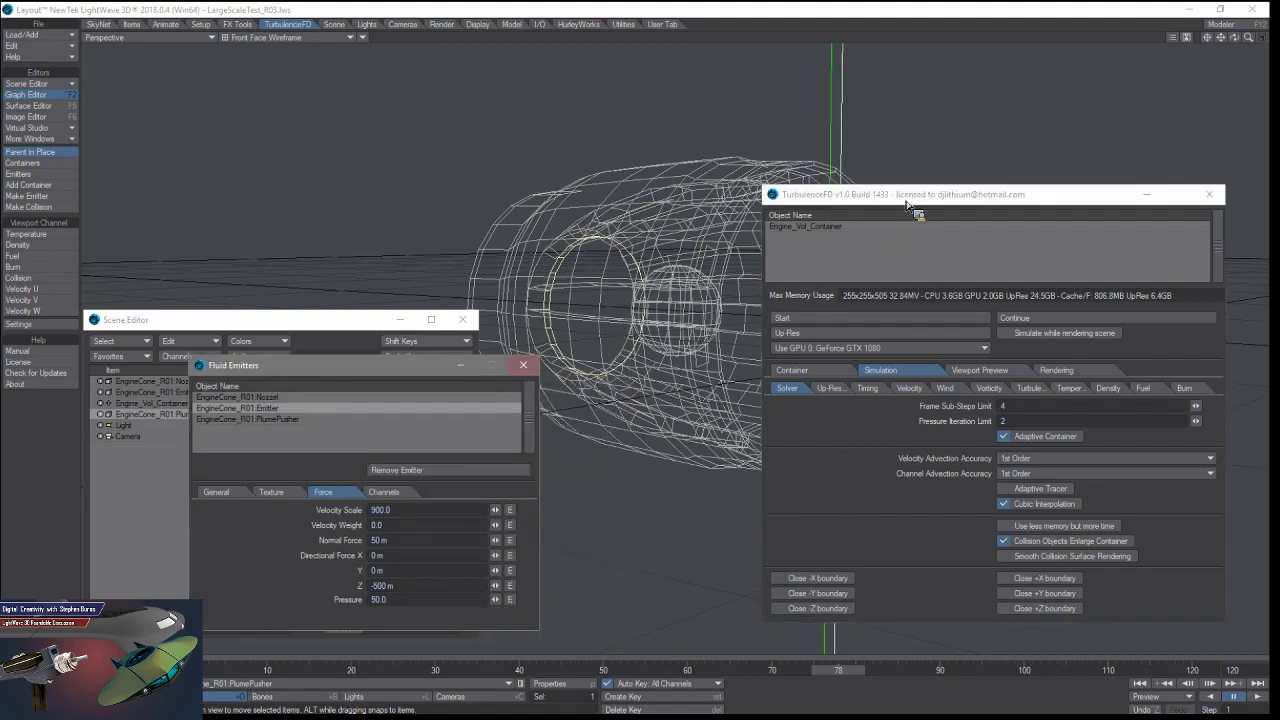
# Enable an envelope for the Time Scale in the container's simulation timing settings.
pyautogui.click(867, 389)
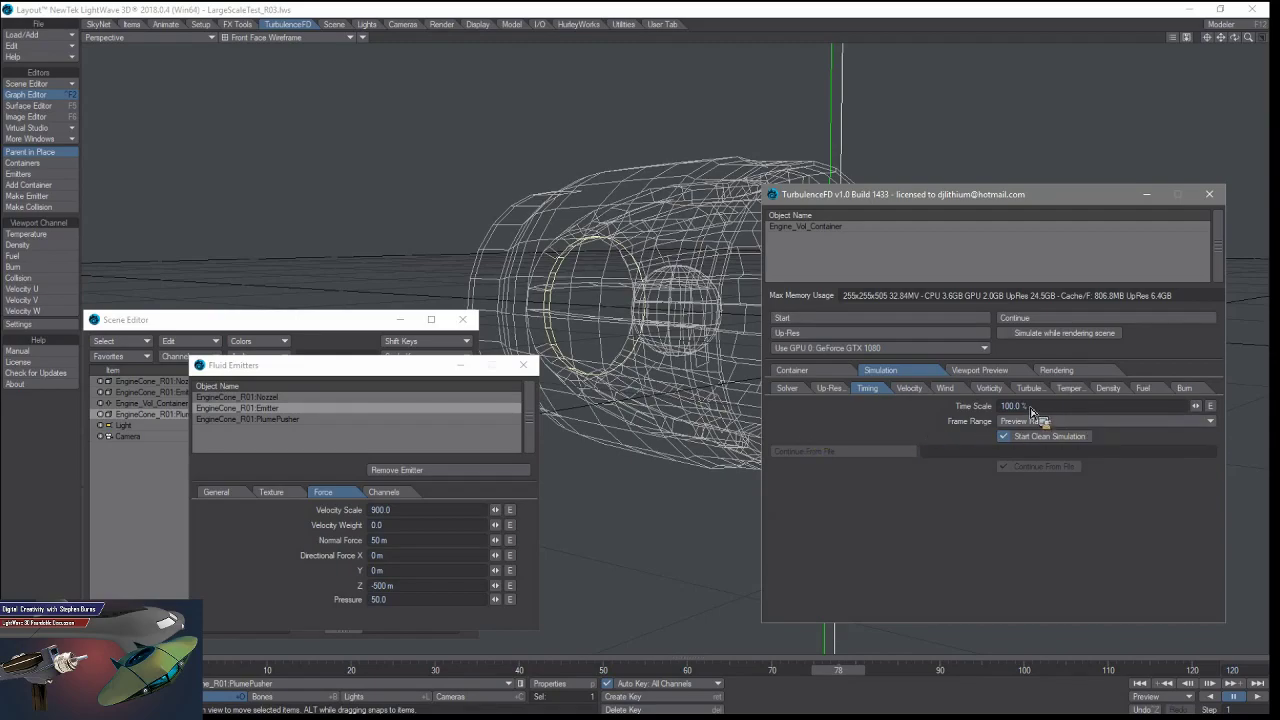
pyautogui.click(1210, 406)
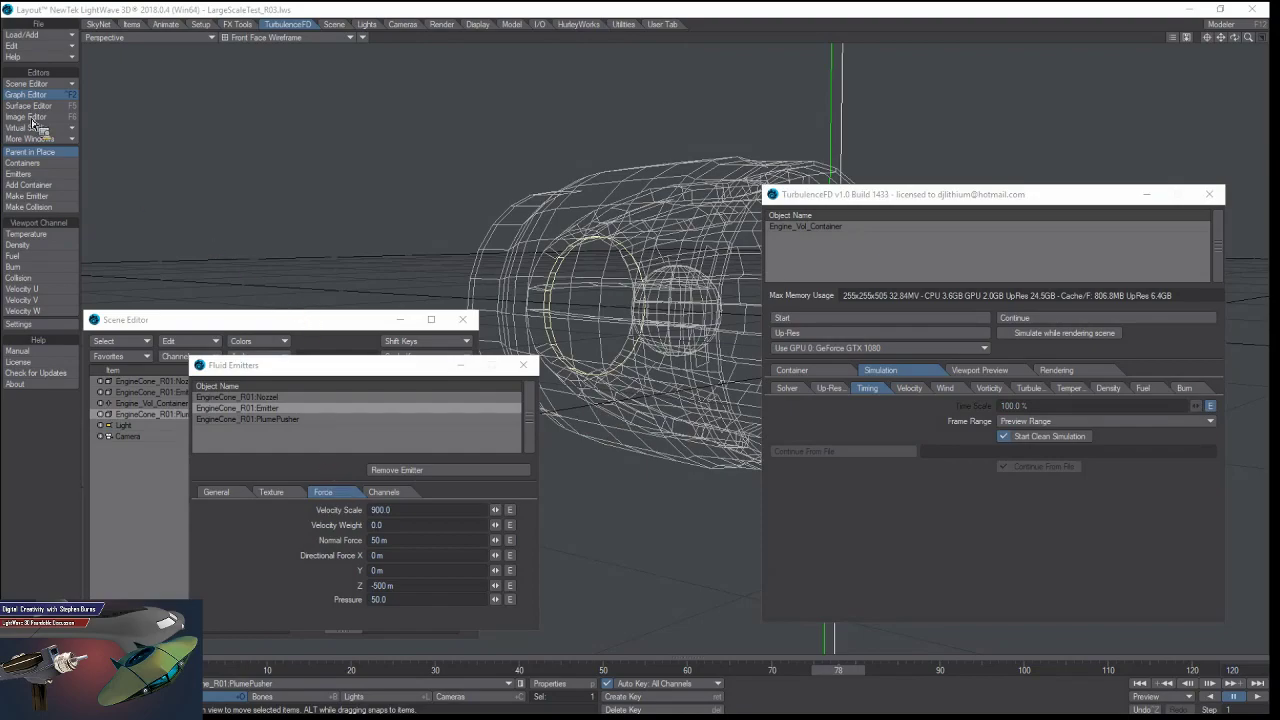
pyautogui.click(963, 181)
# Look through the channel modifiers available for the PlumePusher's Position.X in the Graph Editor, and close the editor without adding one.
pyautogui.press('F2')
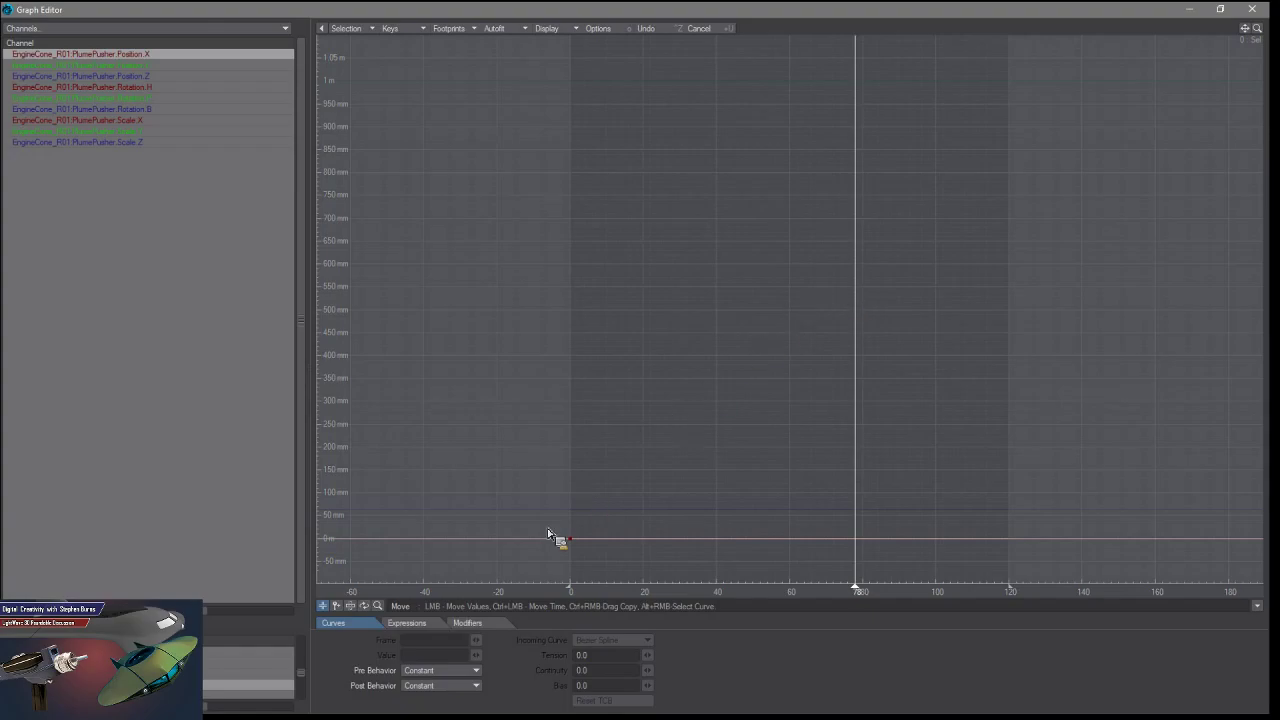
pyautogui.click(467, 622)
pyautogui.click(521, 640)
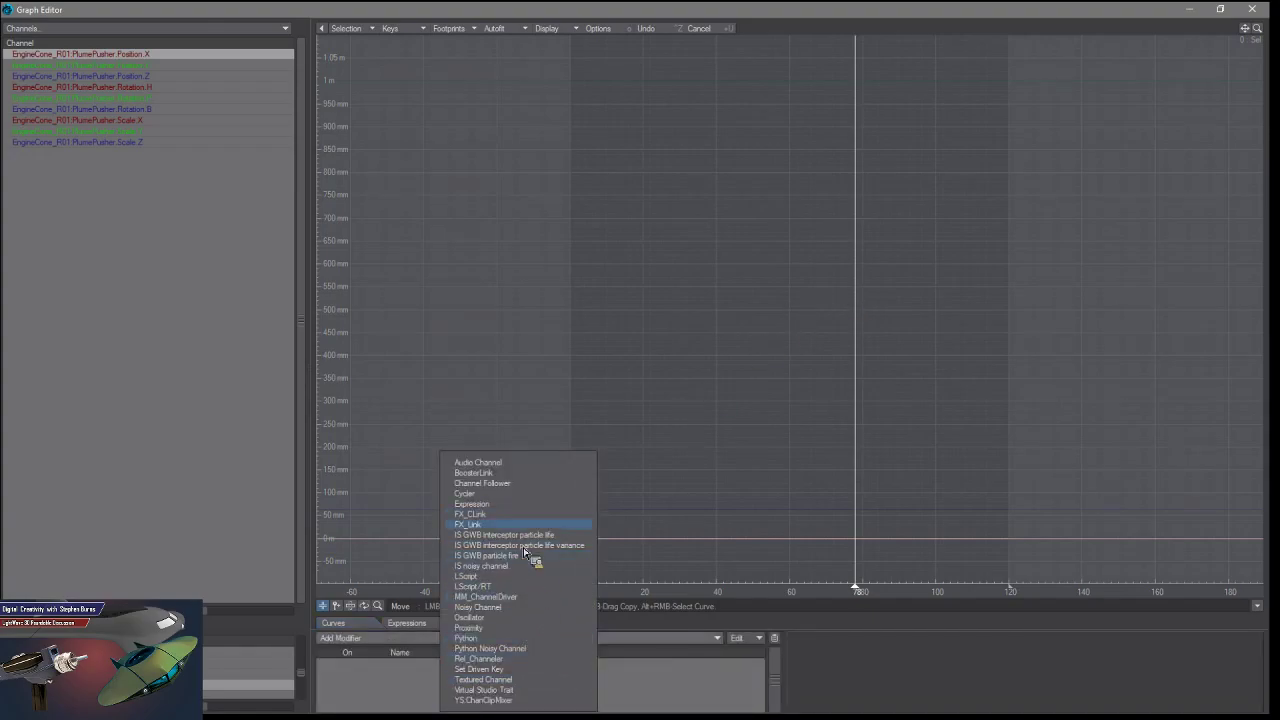
pyautogui.click(898, 712)
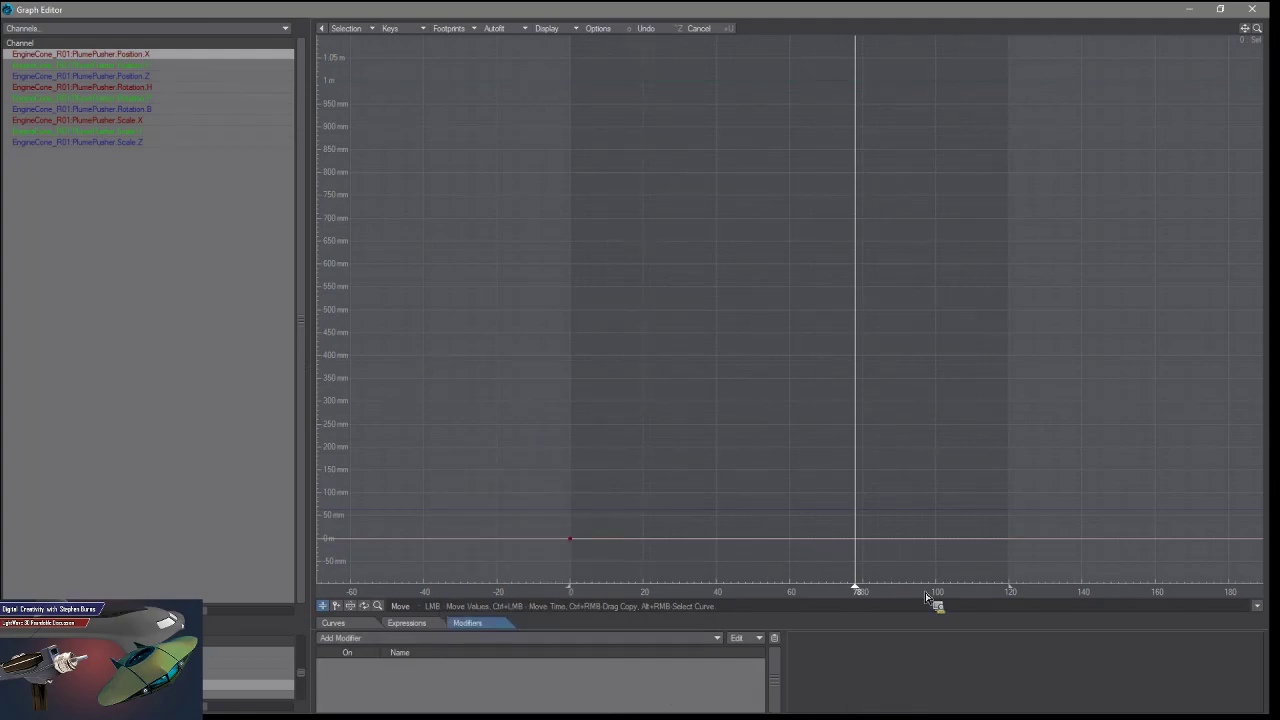
pyautogui.click(684, 640)
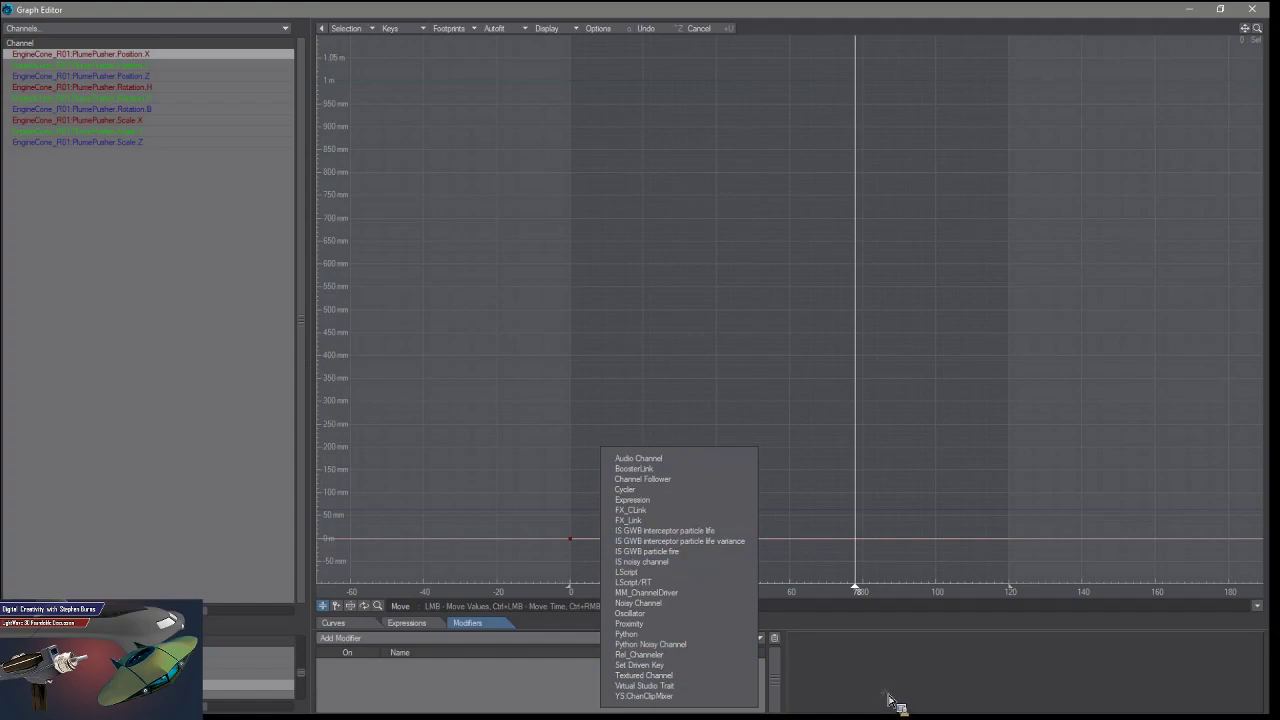
pyautogui.click(910, 655)
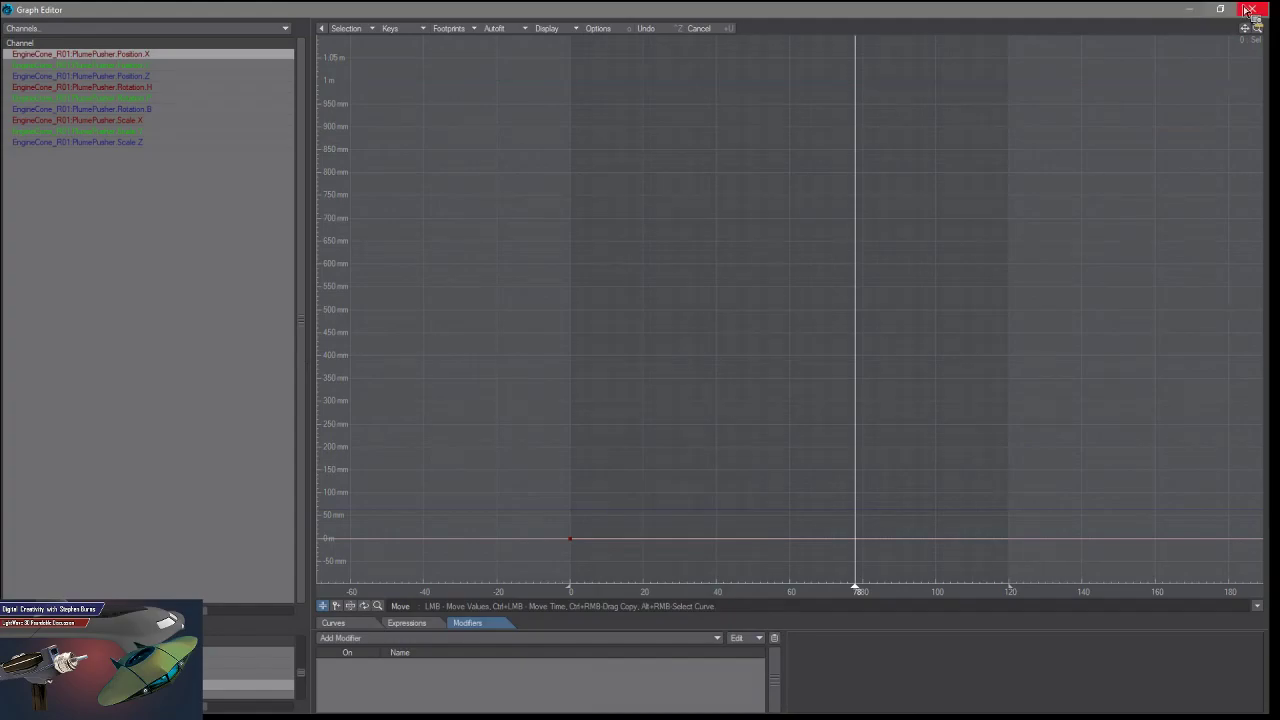
pyautogui.hotkey('ctrl', 'F2')
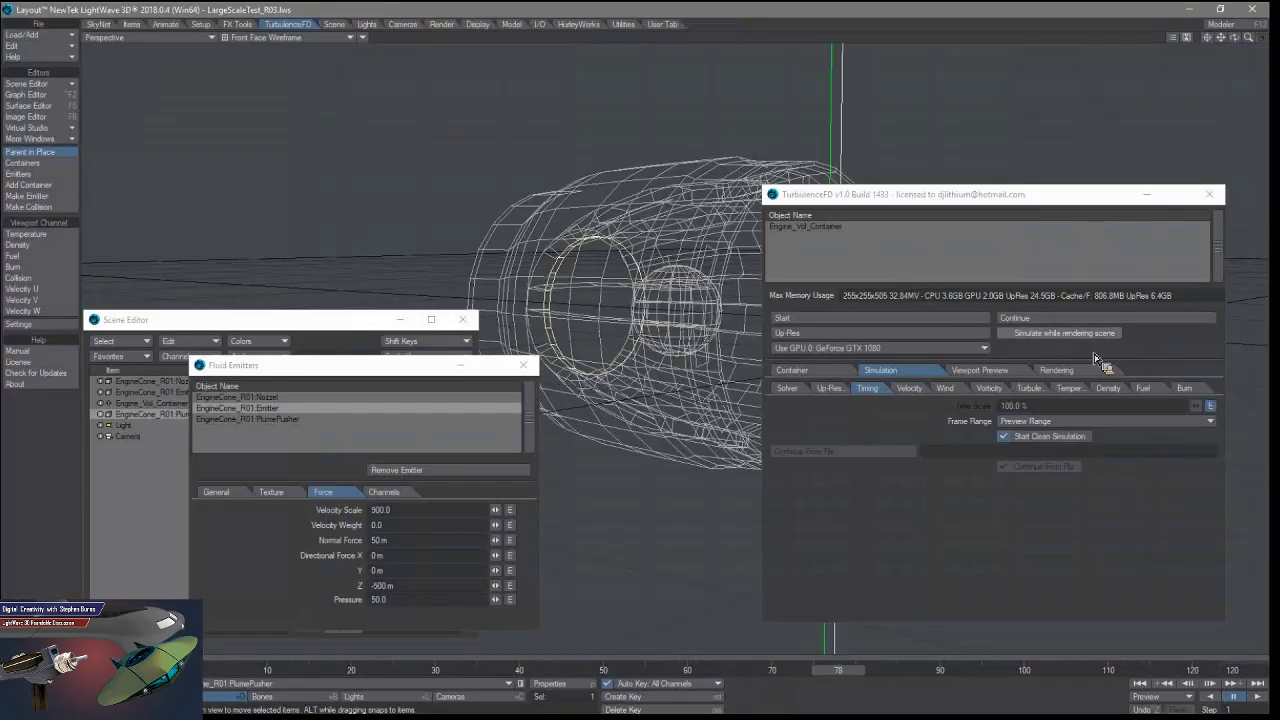
# Review the container's vorticity, wind, velocity and turbulence simulation settings.
pyautogui.click(989, 389)
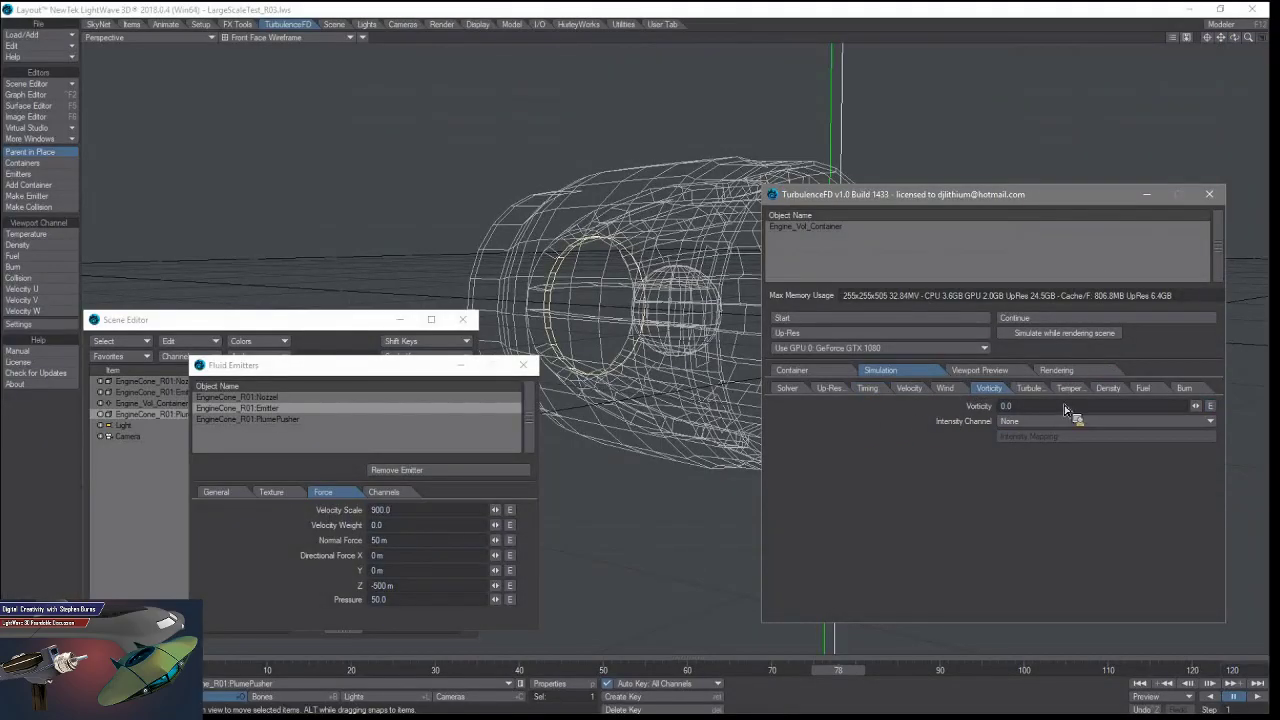
pyautogui.click(946, 390)
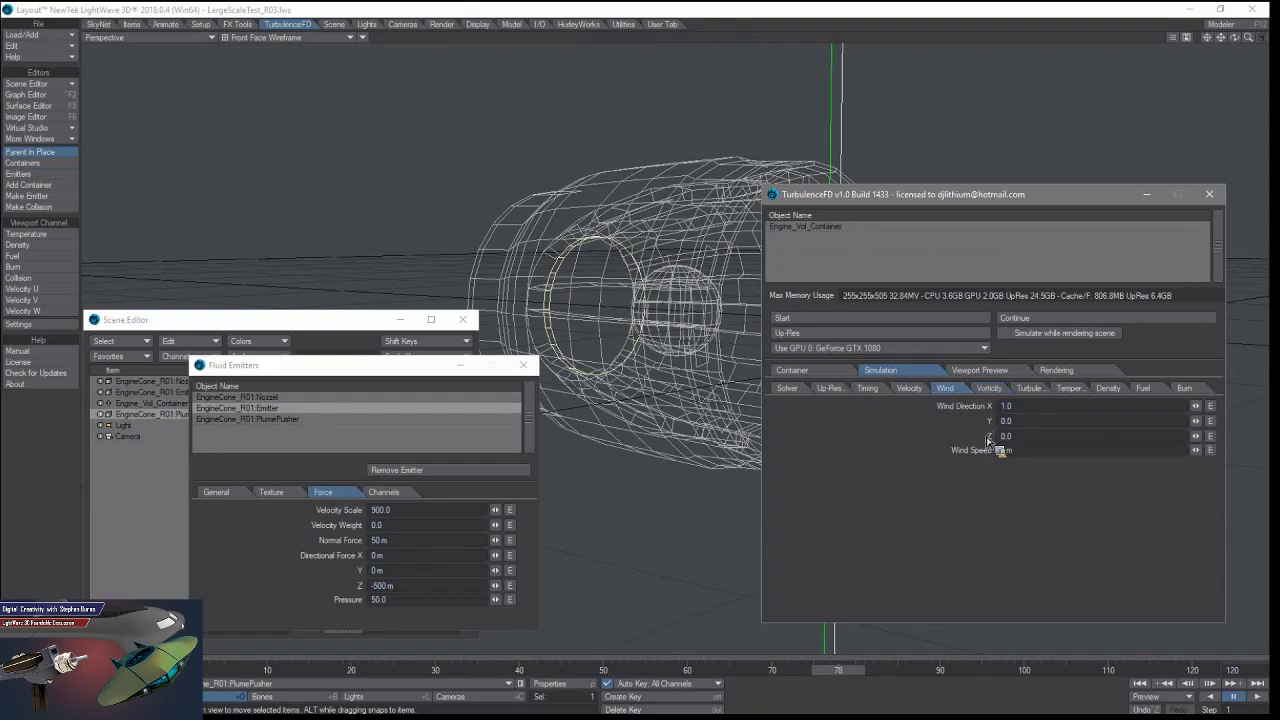
pyautogui.click(909, 389)
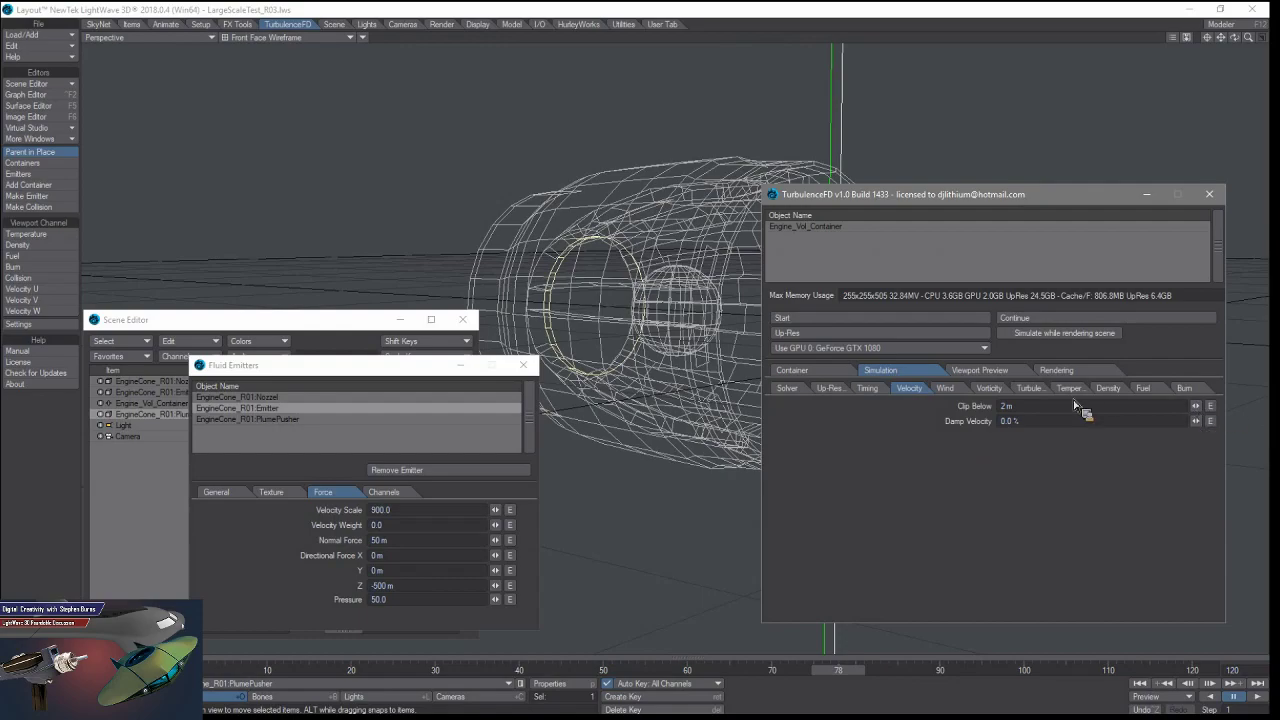
pyautogui.click(1028, 388)
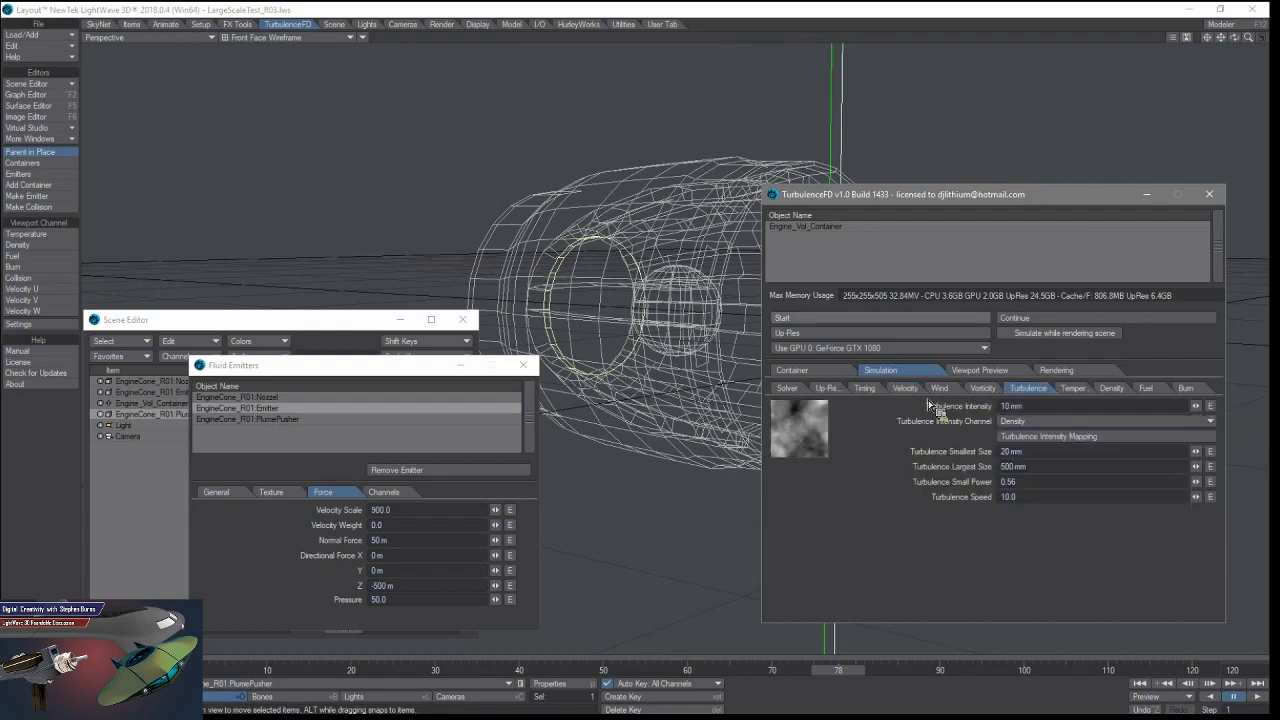
pyautogui.click(1035, 423)
pyautogui.click(831, 466)
# Set the viewport to Textured Shaded Solid and inspect the plume with the TurbulenceFD window placed clear of it.
pyautogui.click(328, 40)
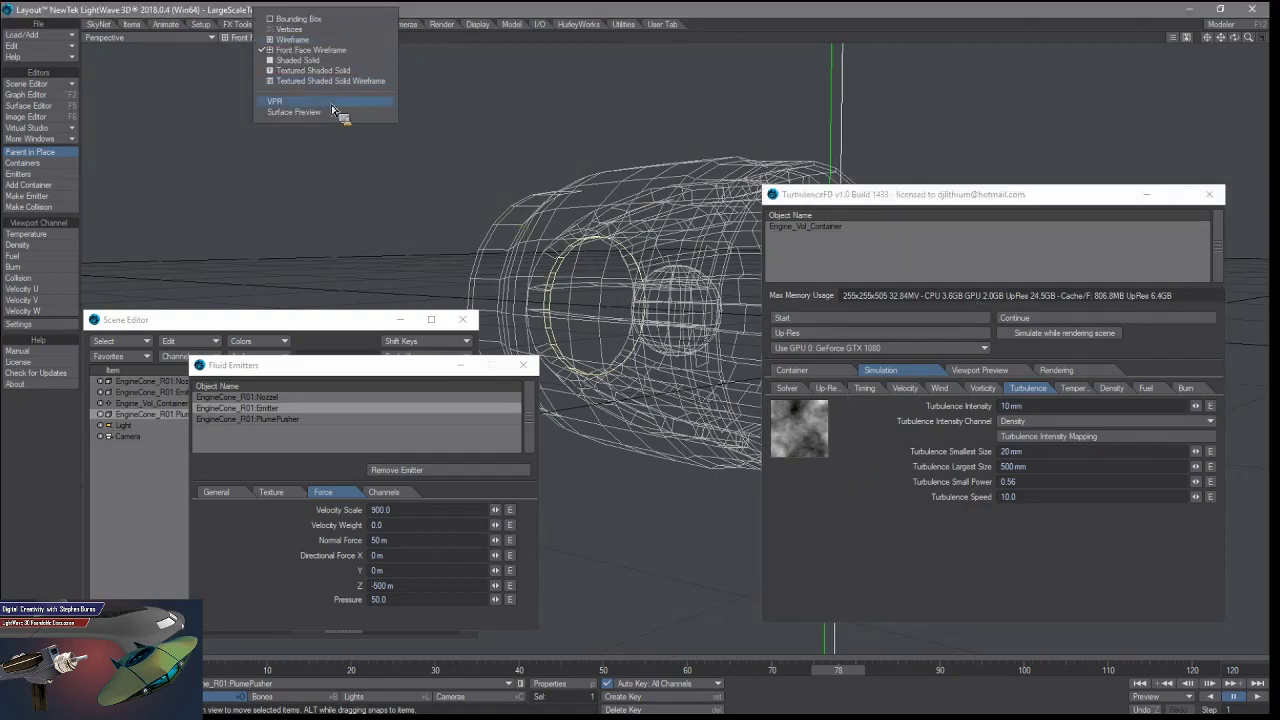
pyautogui.click(330, 71)
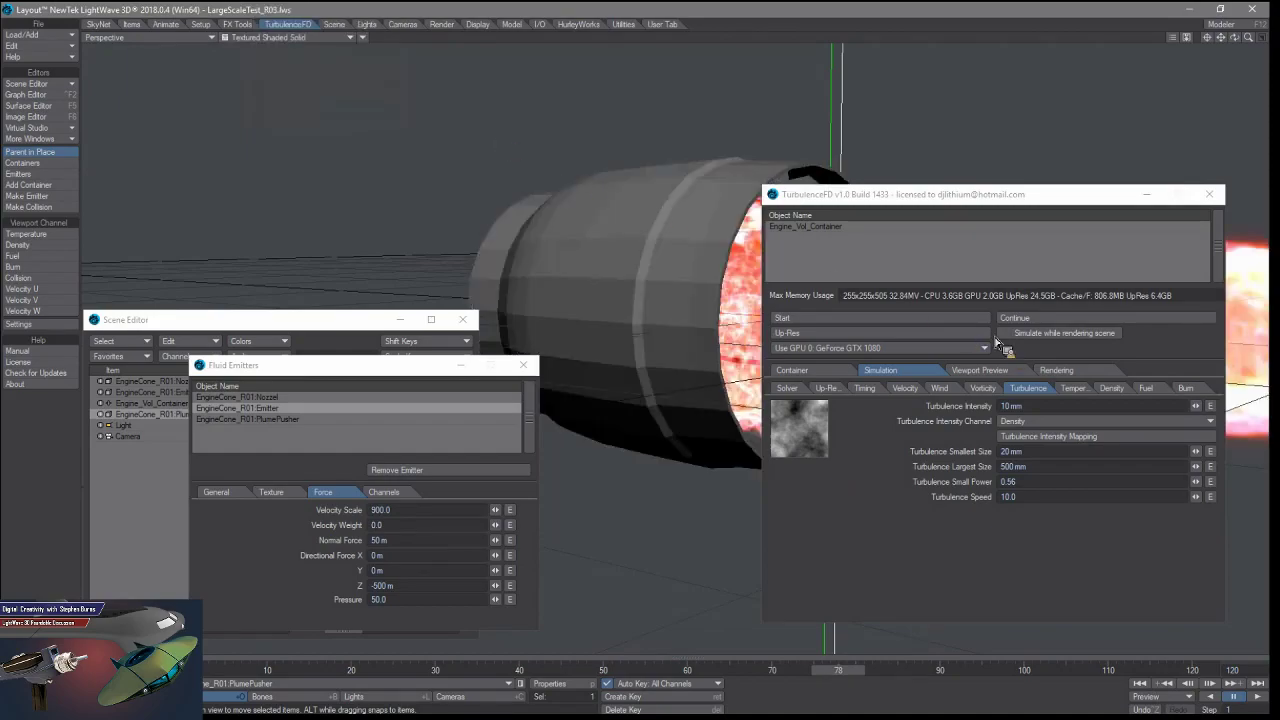
pyautogui.moveTo(870, 198); pyautogui.dragTo(247, 200)
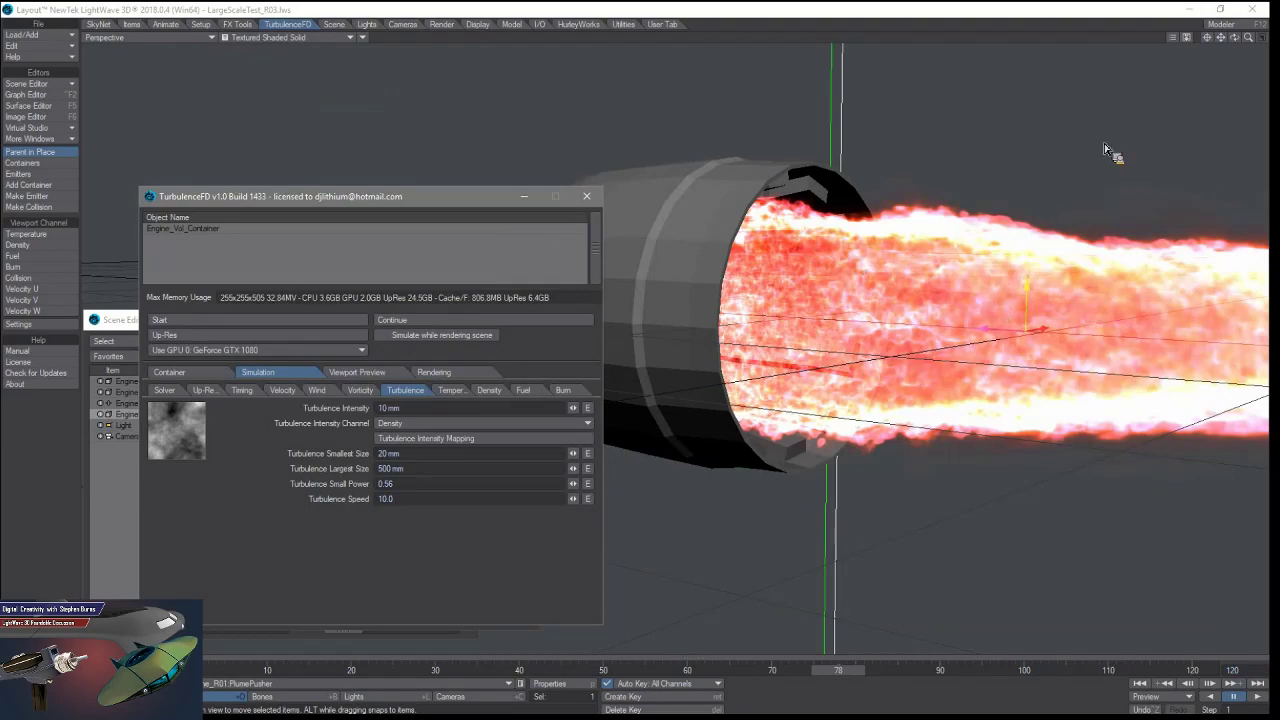
pyautogui.moveTo(1234, 46); pyautogui.dragTo(829, 409)
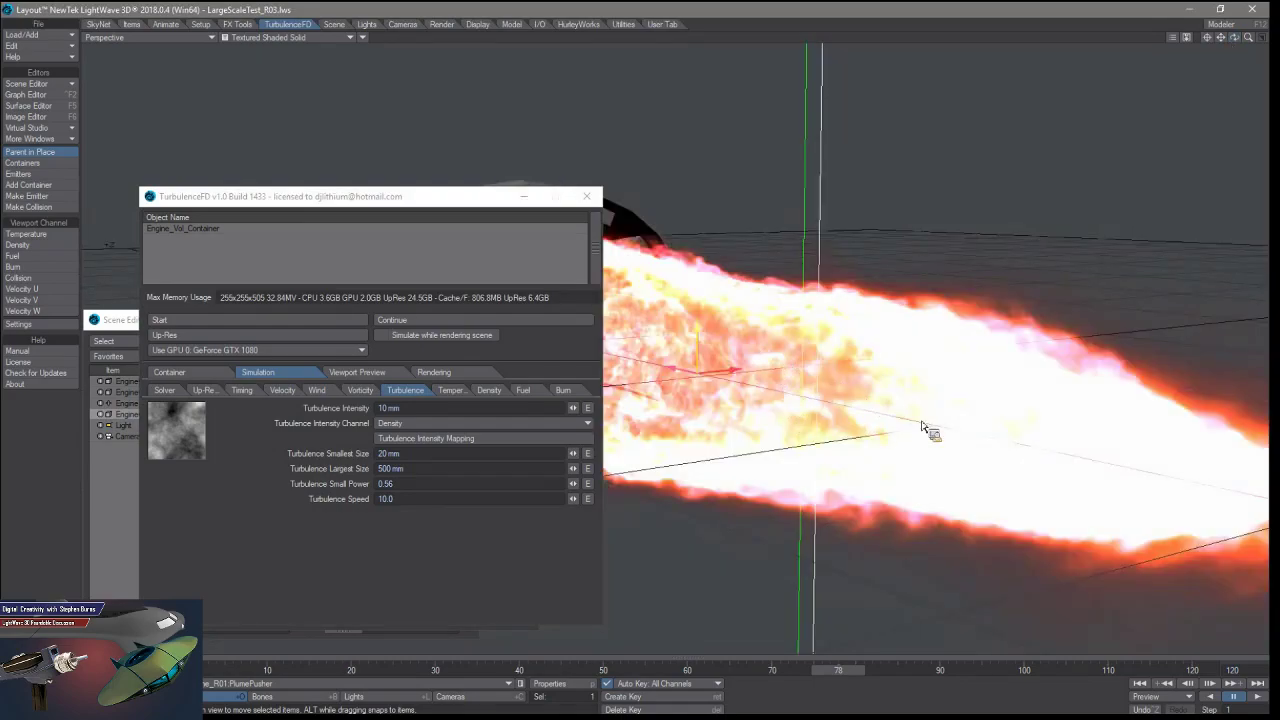
# Review the fire shader's sub-grid detail noise settings in the container's rendering options.
pyautogui.click(434, 372)
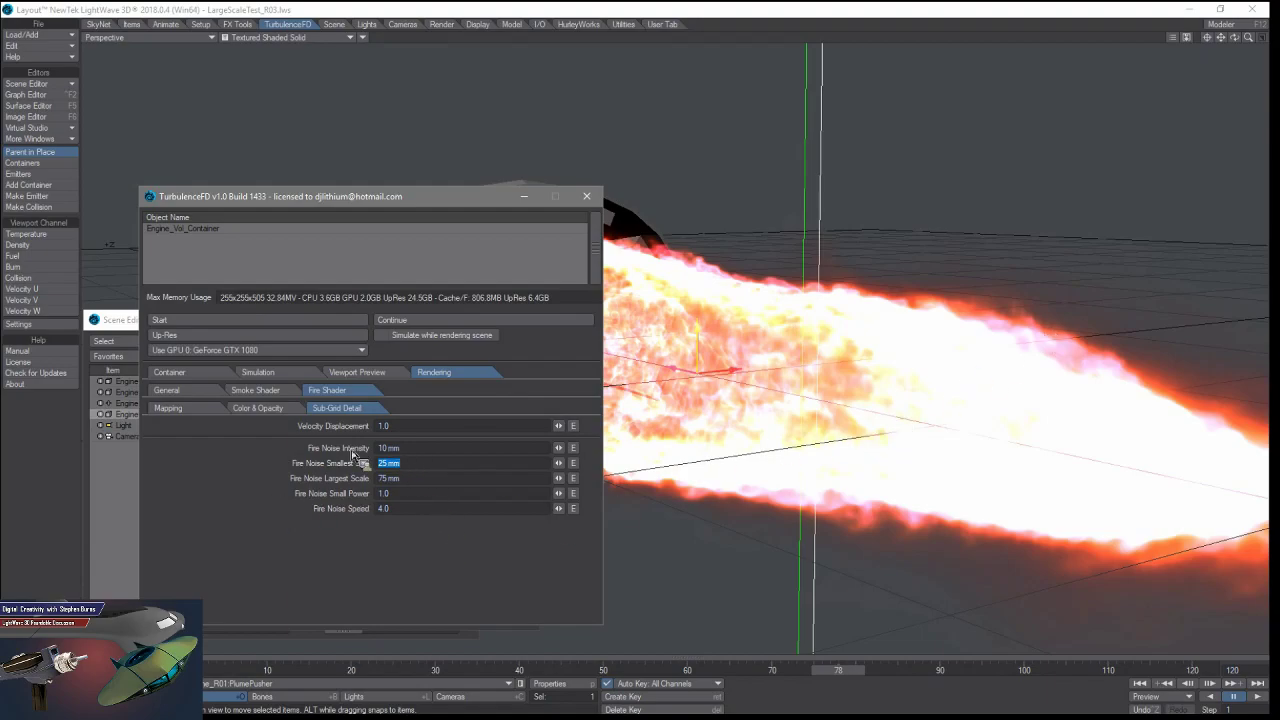
pyautogui.hotkey('shift', 'Tab')
pyautogui.click(405, 508)
pyautogui.moveTo(480, 200); pyautogui.dragTo(454, 166)
# Review the container's turbulence, burn and temperature simulation settings.
pyautogui.click(245, 338)
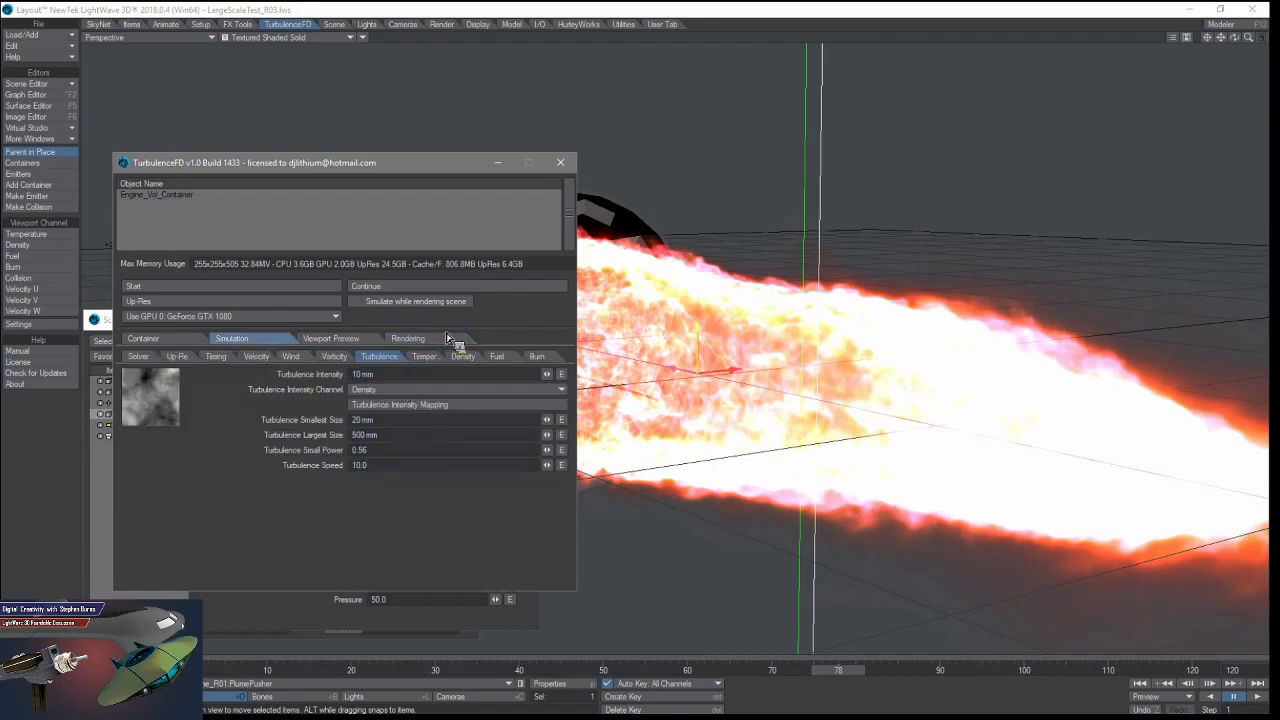
pyautogui.click(514, 357)
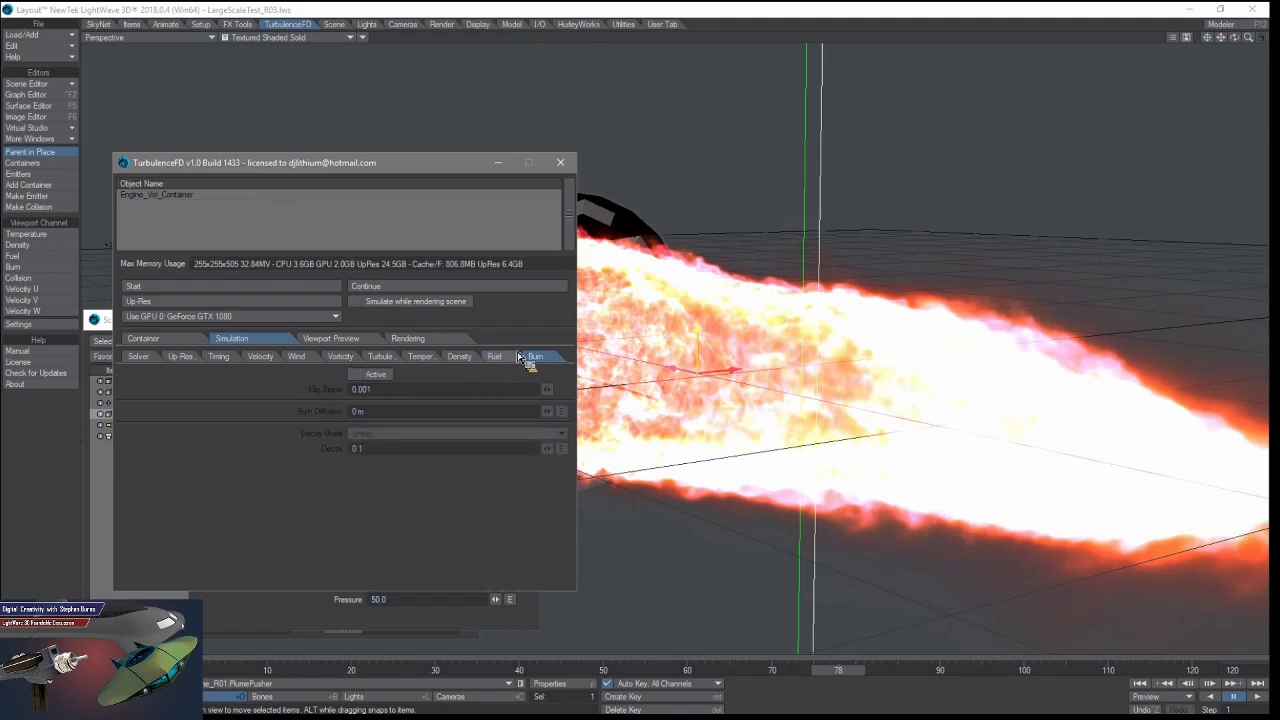
pyautogui.click(449, 358)
pyautogui.click(421, 357)
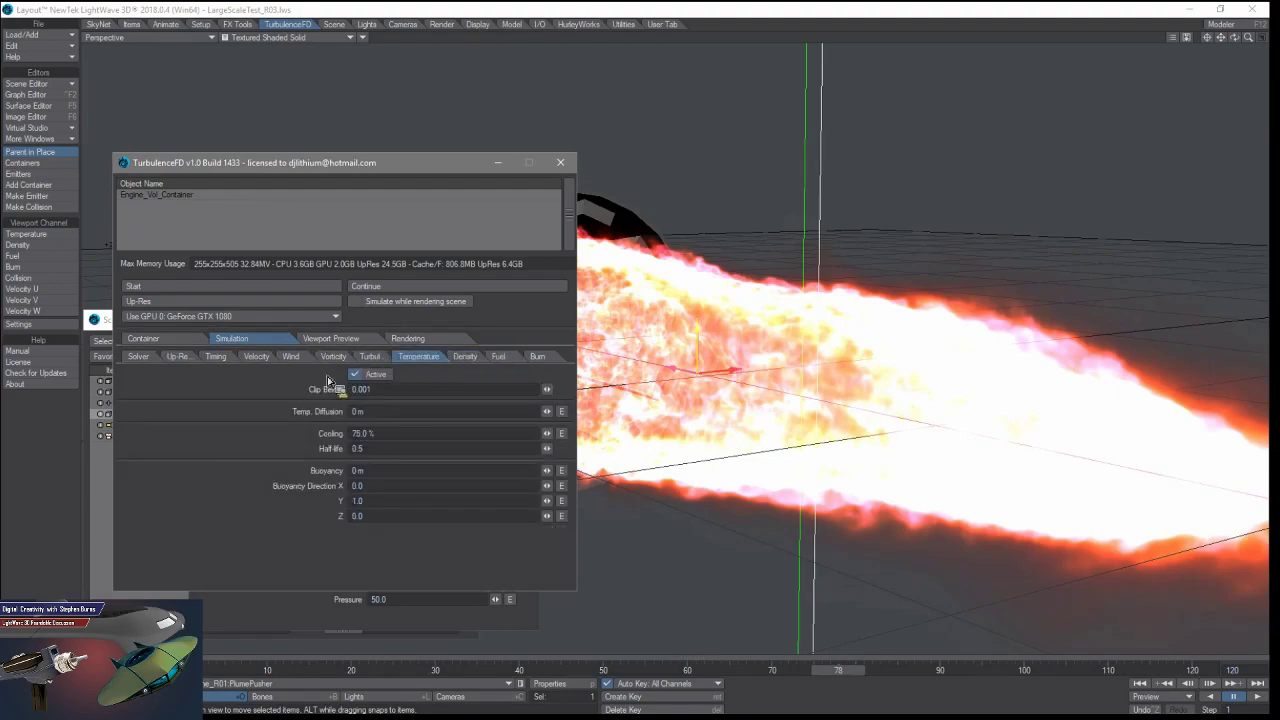
# Copy the container's cache directory path and open V:\AdvancedTFD_Afterburner\LargeScaleTest in File Explorer.
pyautogui.click(150, 339)
pyautogui.click(440, 460)
pyautogui.hotkey('ctrl', 'c')
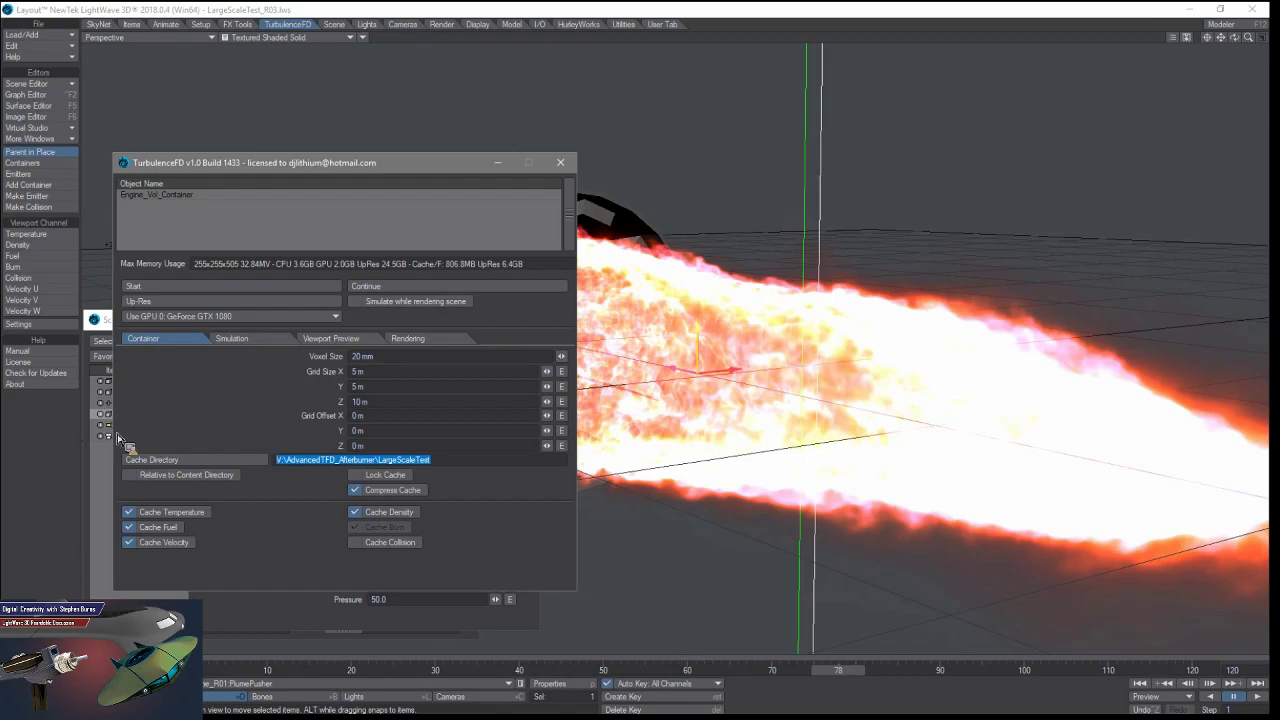
pyautogui.press('super+e')
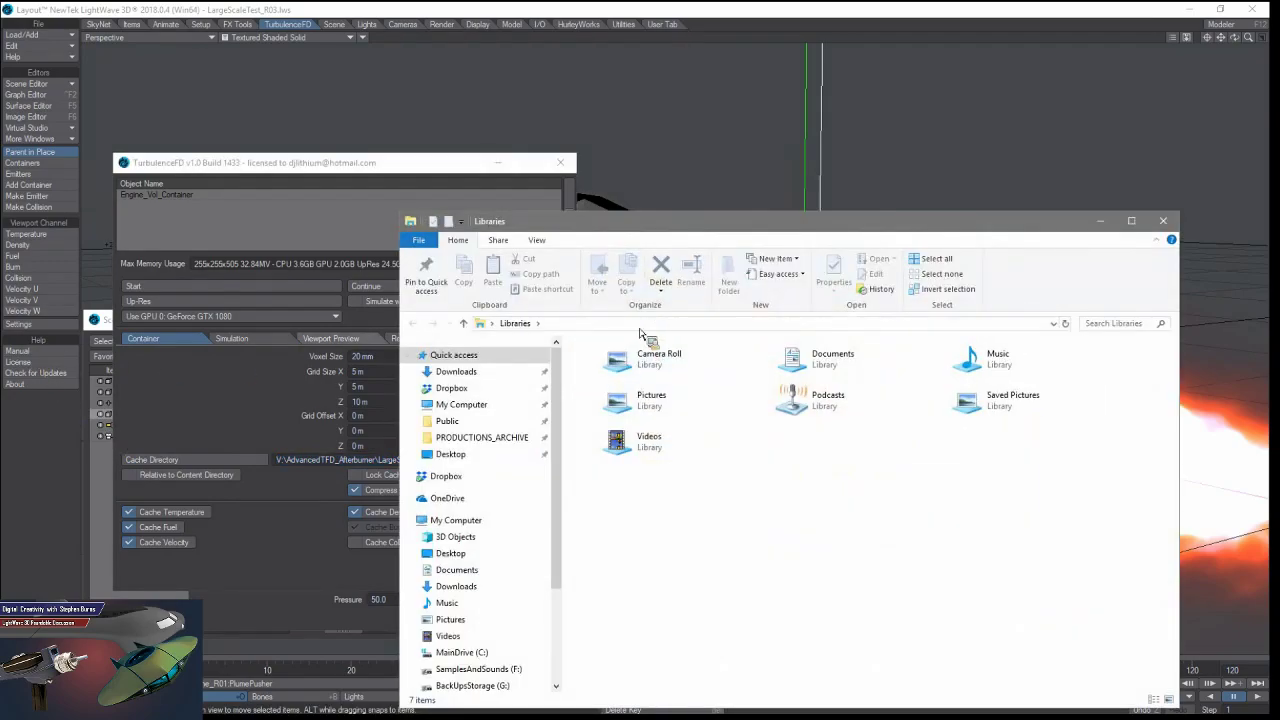
pyautogui.click(640, 328)
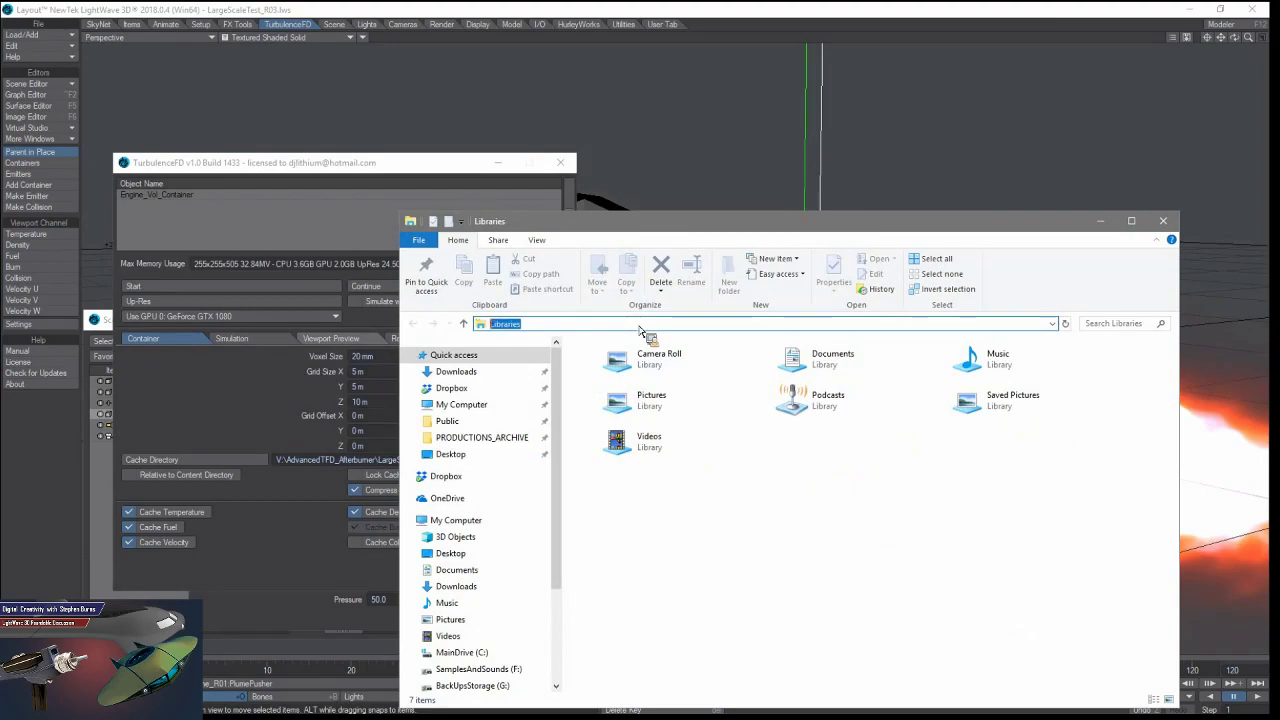
pyautogui.press('BackSpace')
pyautogui.hotkey('ctrl', 'v')
pyautogui.press('Return')
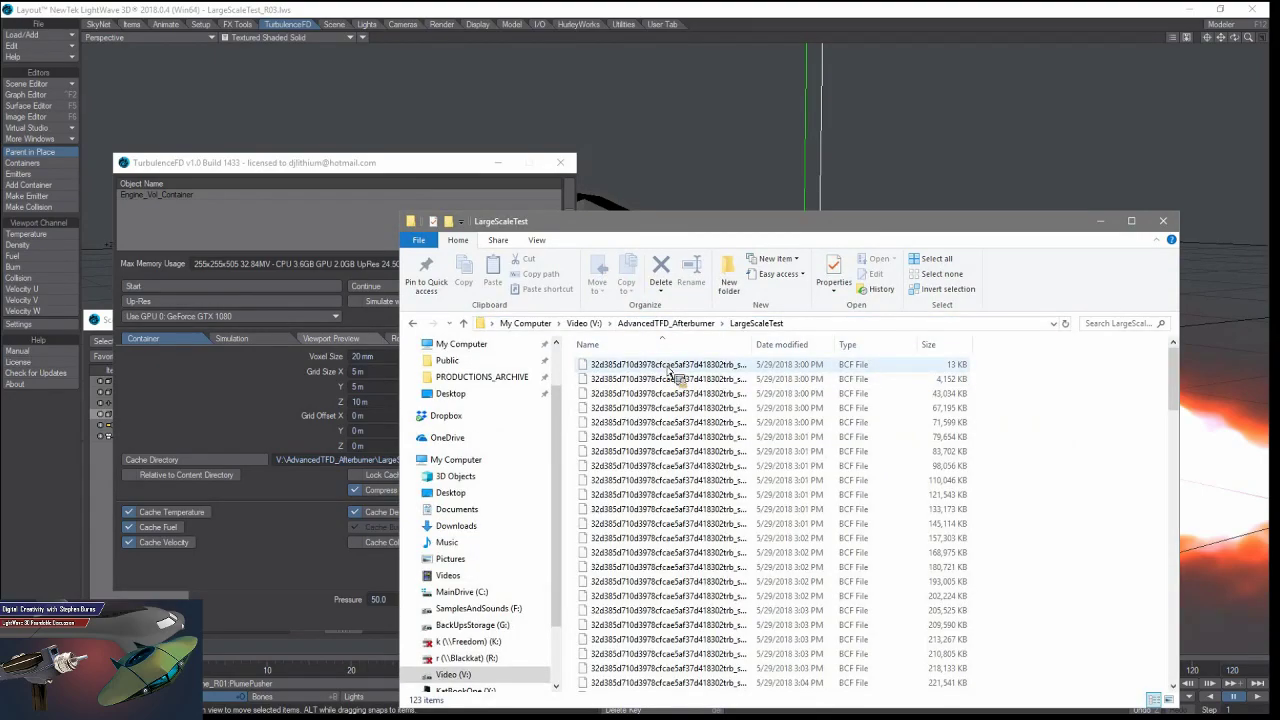
# Examine how the BCF cache file sizes develop from the first to the last simulated frame.
pyautogui.scroll(-1, 669, 372)
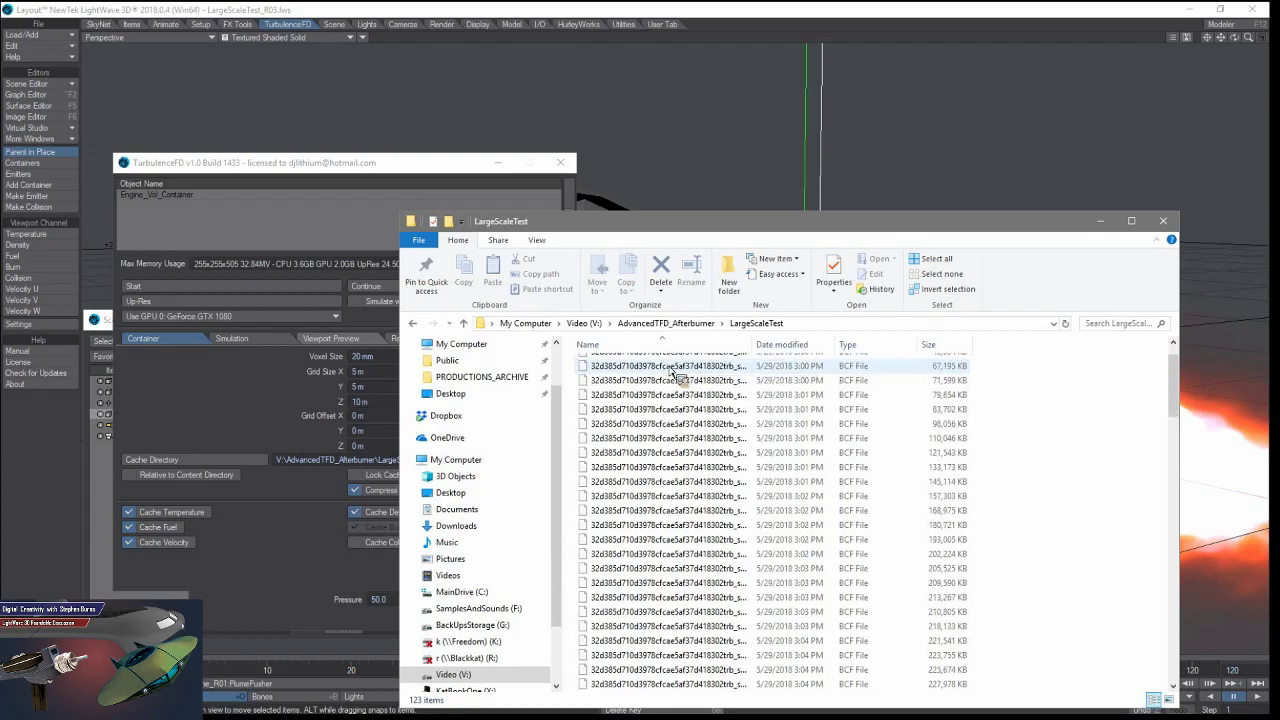
pyautogui.scroll(-5, 725, 455)
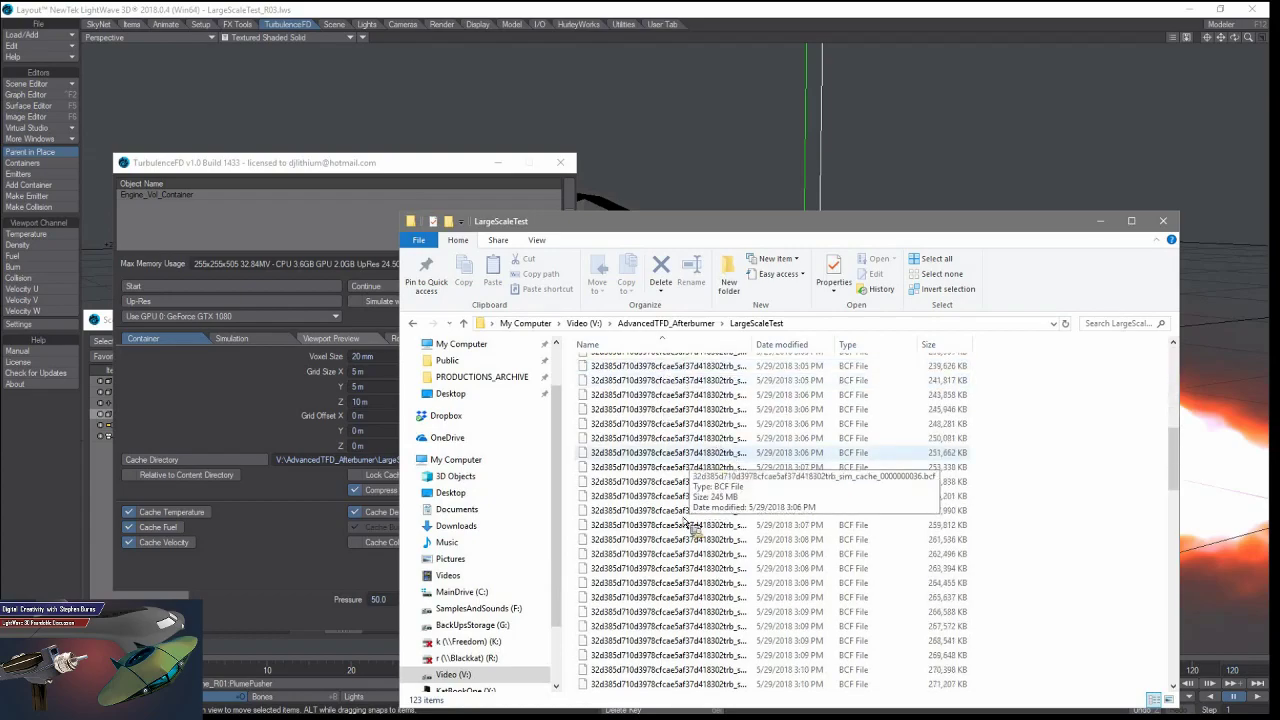
pyautogui.scroll(-15, 686, 524)
pyautogui.scroll(-8, 677, 522)
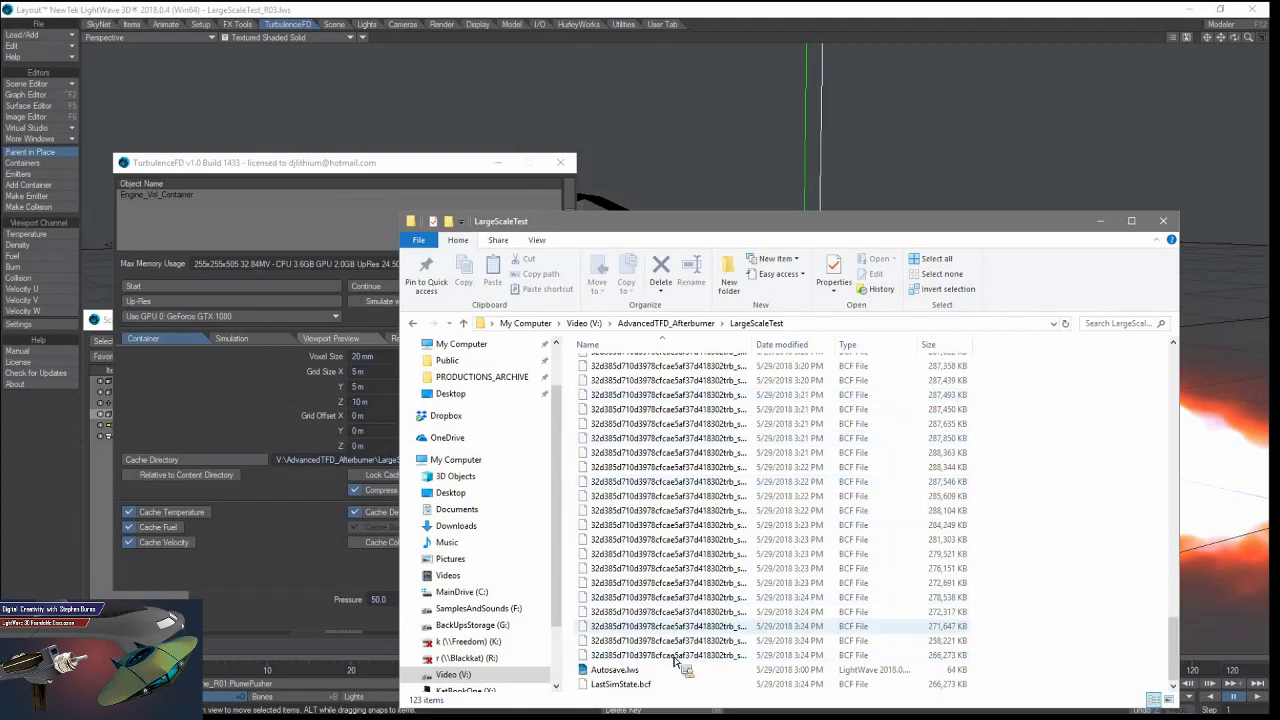
pyautogui.click(679, 440)
pyautogui.scroll(4, 677, 470)
pyautogui.scroll(20, 679, 507)
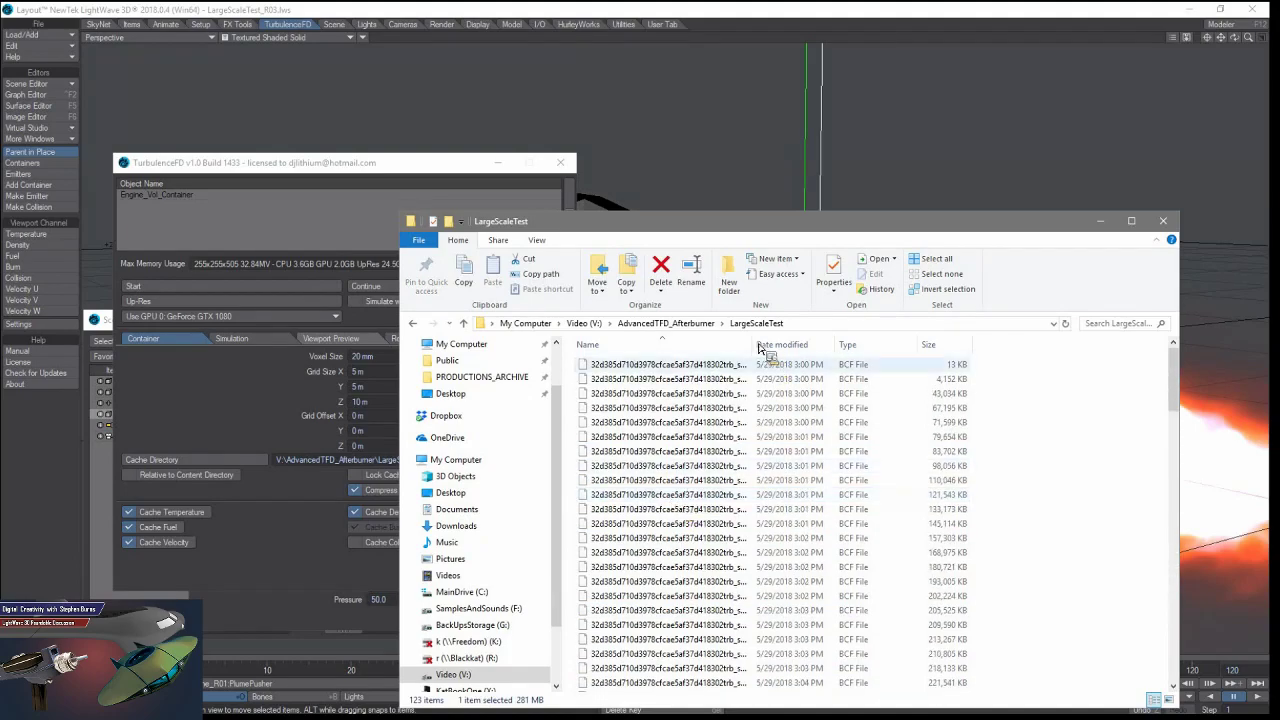
# Widen the file list's Name column to fit the full cache file names and look through their frame numbering.
pyautogui.moveTo(754, 344); pyautogui.dragTo(833, 344)
pyautogui.scroll(-6, 740, 452)
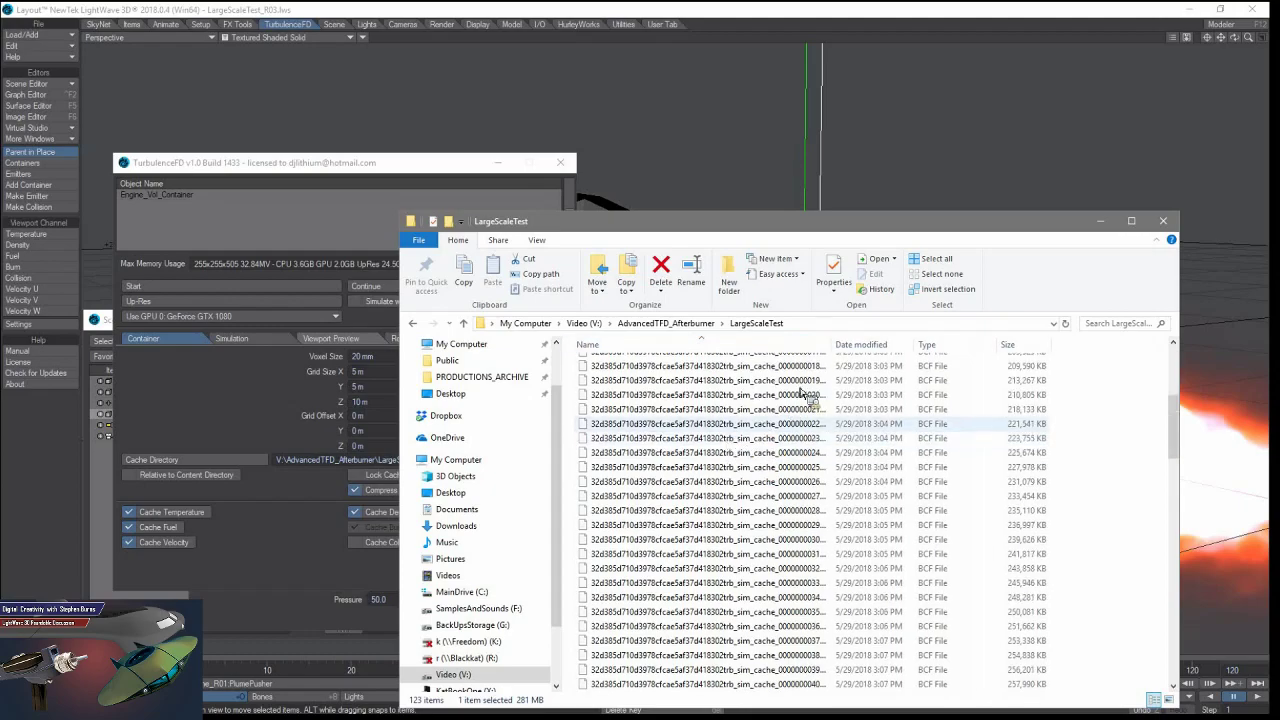
pyautogui.moveTo(808, 393); pyautogui.dragTo(955, 345)
pyautogui.scroll(-15, 800, 415)
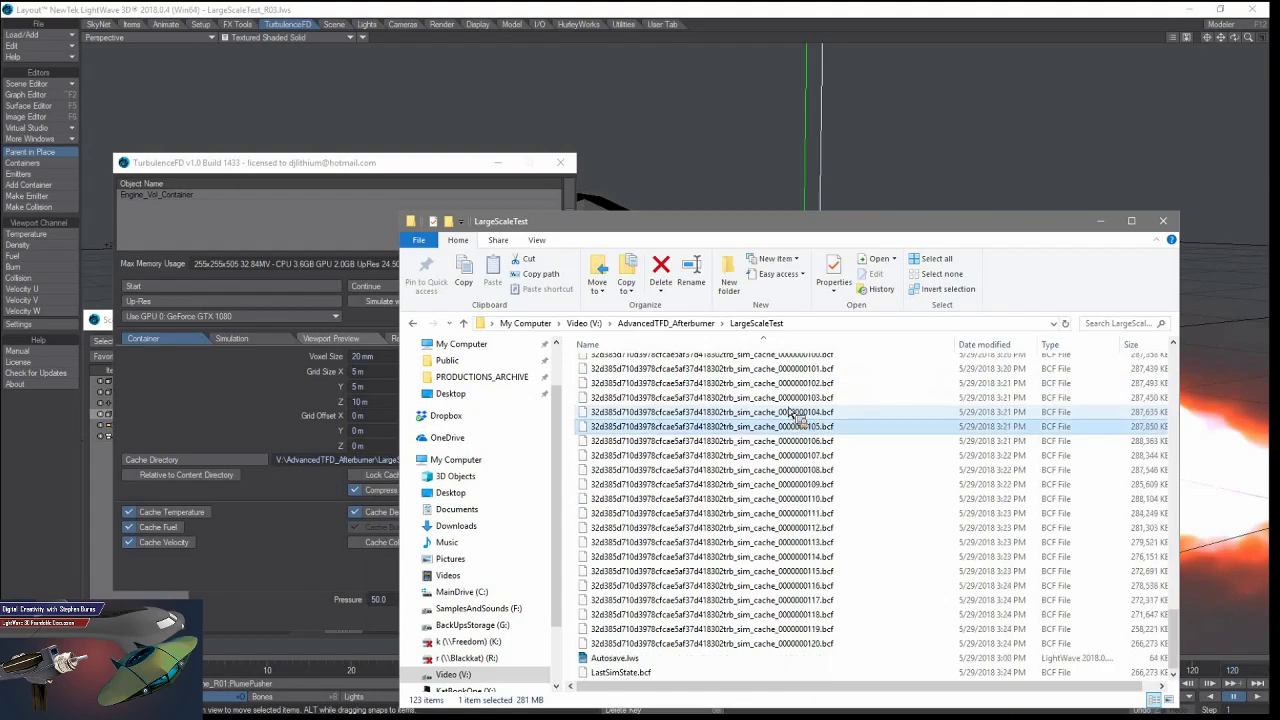
pyautogui.scroll(16, 752, 540)
pyautogui.scroll(6, 752, 540)
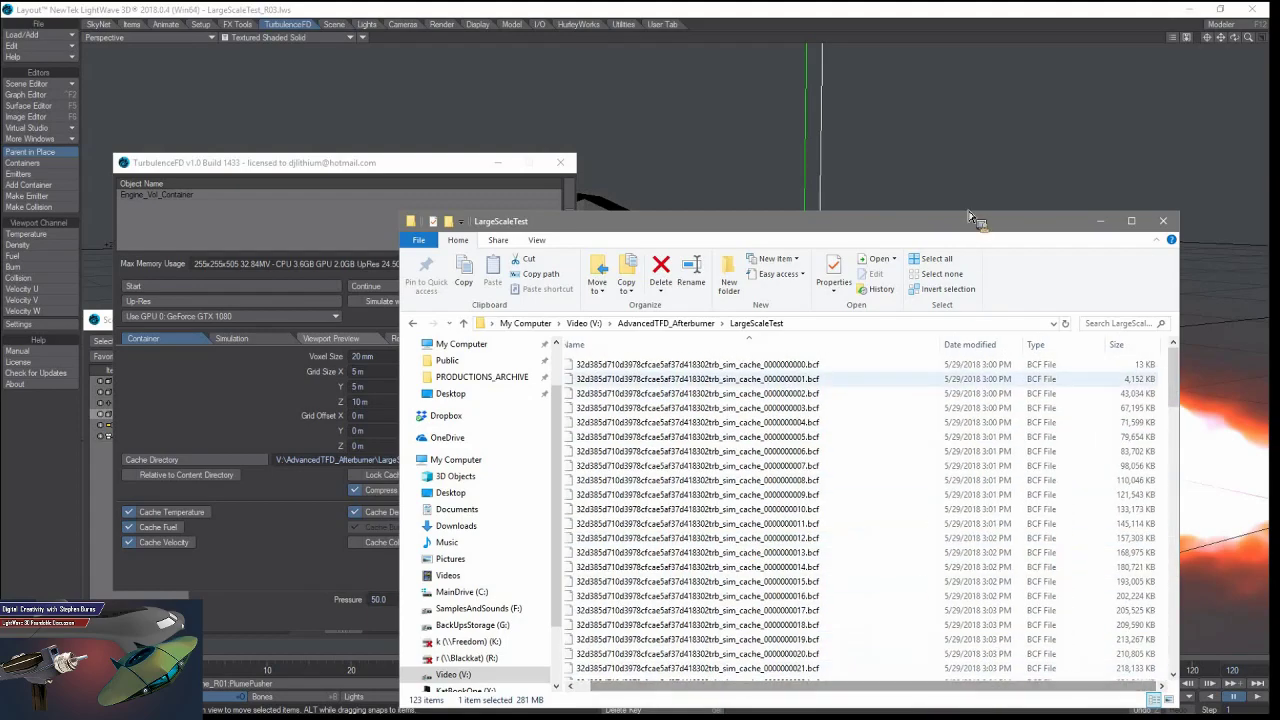
# Check the AdvancedTFD_Afterburner parent folder, reopen LargeScaleTest and compare the early and late cache file sizes.
pyautogui.click(662, 325)
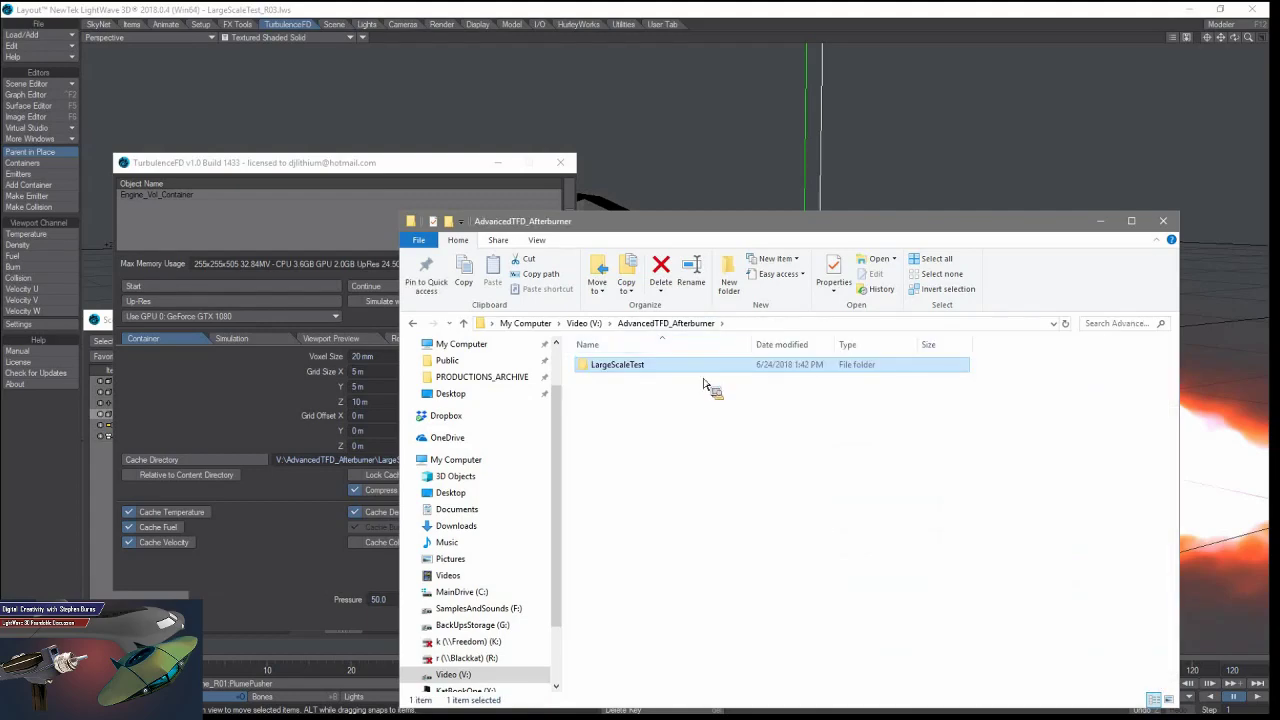
pyautogui.doubleClick(664, 364)
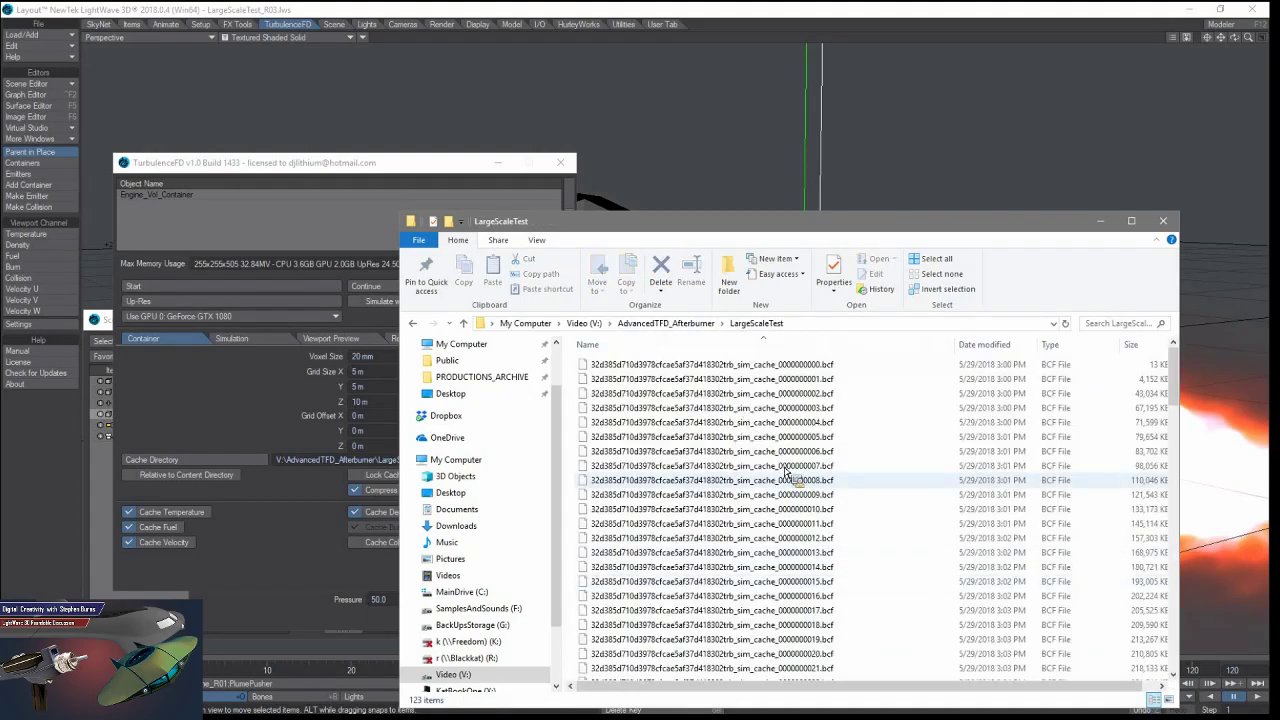
pyautogui.scroll(-6, 790, 665)
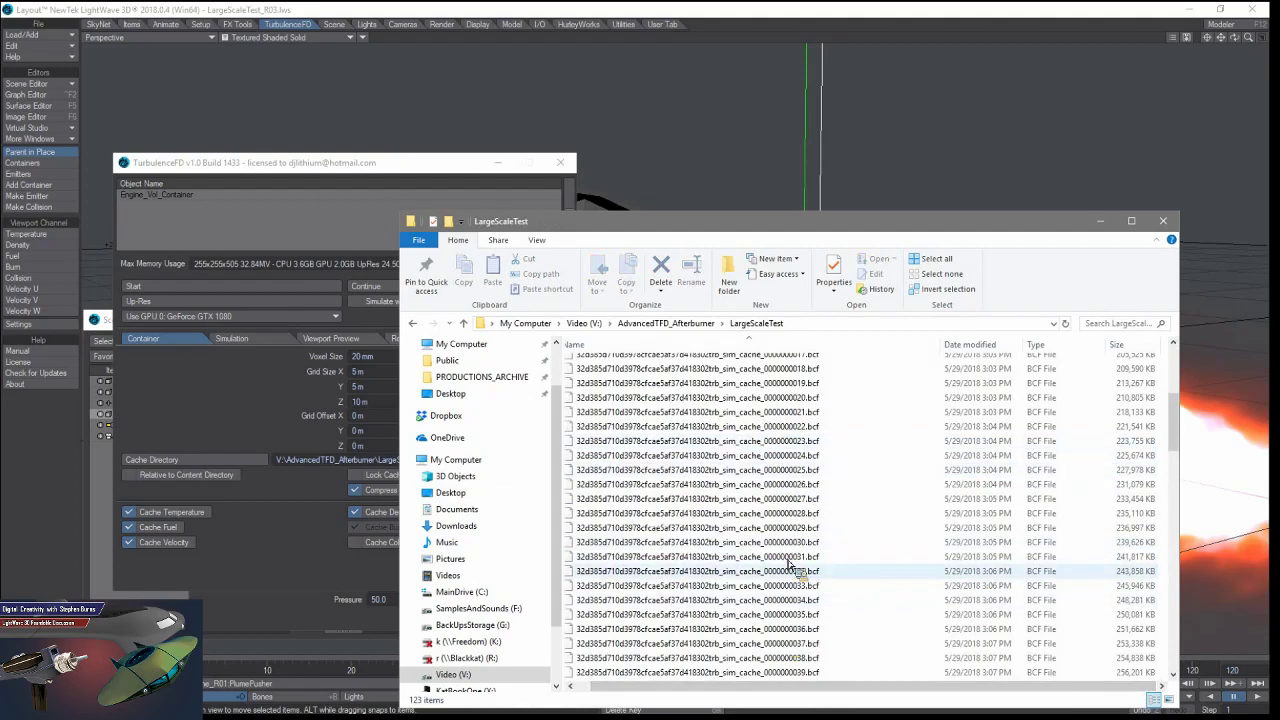
pyautogui.moveTo(840, 234); pyautogui.dragTo(740, 210)
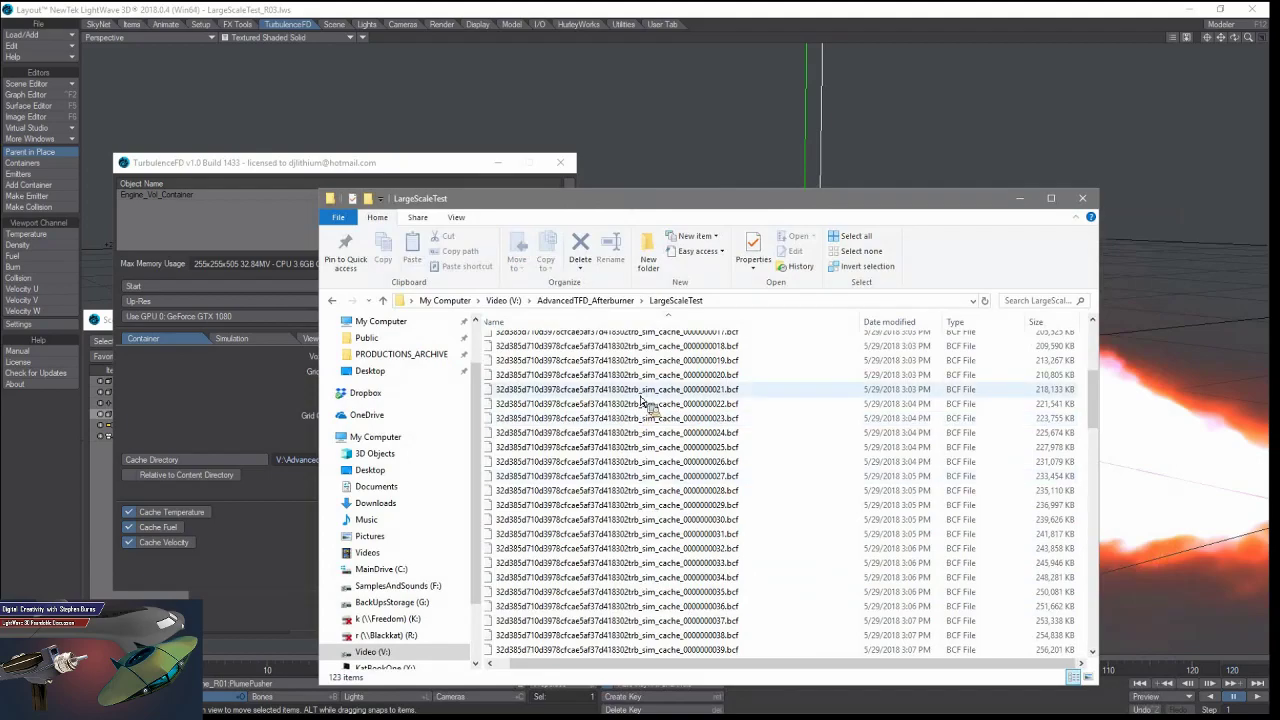
pyautogui.scroll(-15, 641, 402)
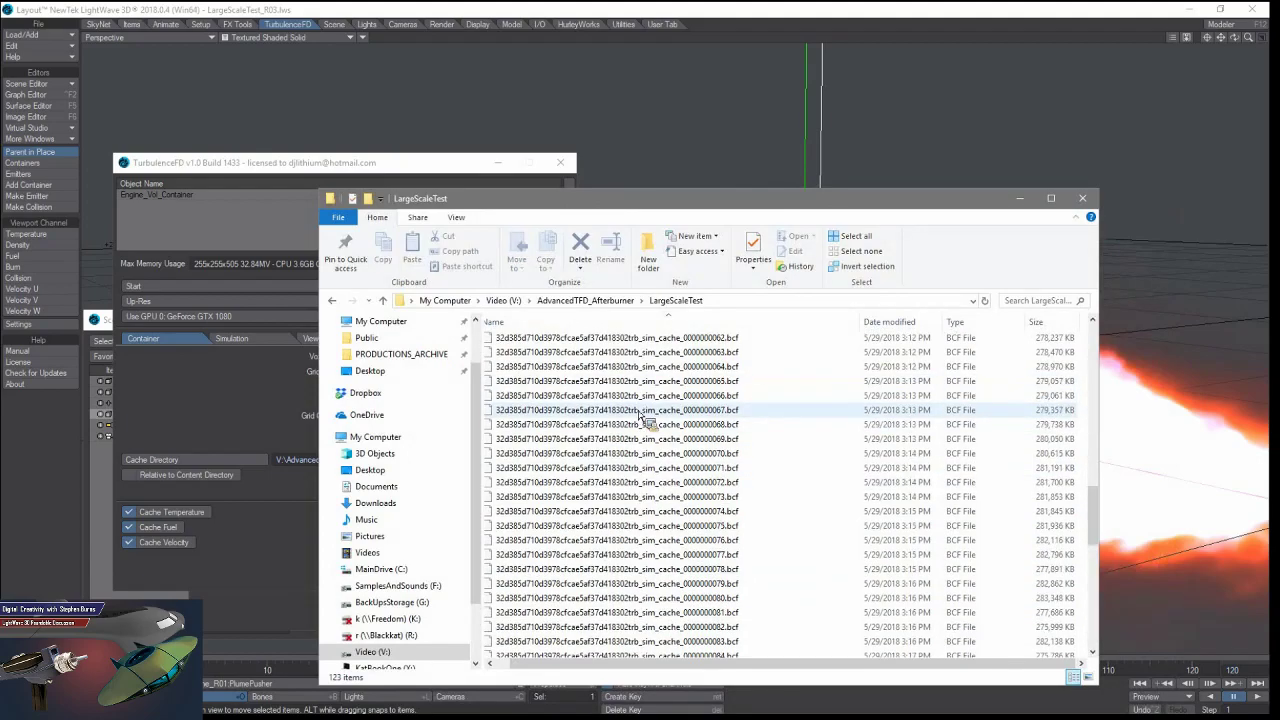
pyautogui.scroll(20, 641, 418)
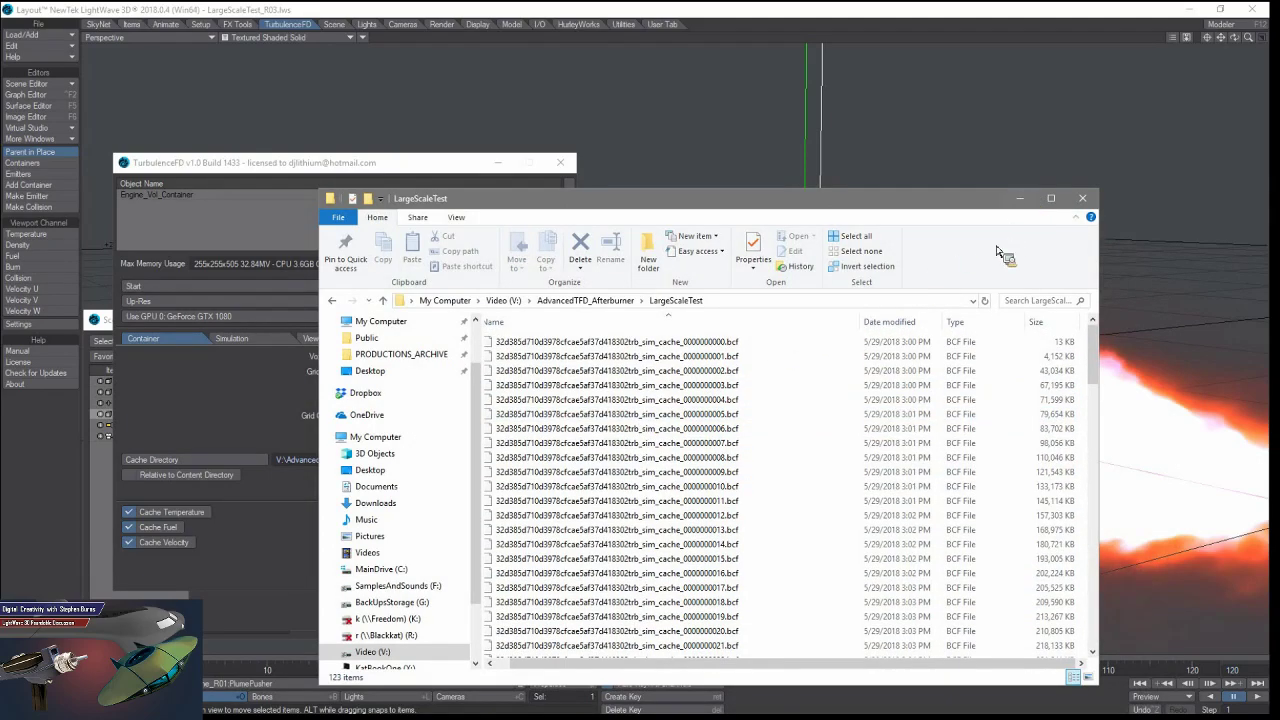
pyautogui.click(738, 402)
pyautogui.scroll(-20, 737, 418)
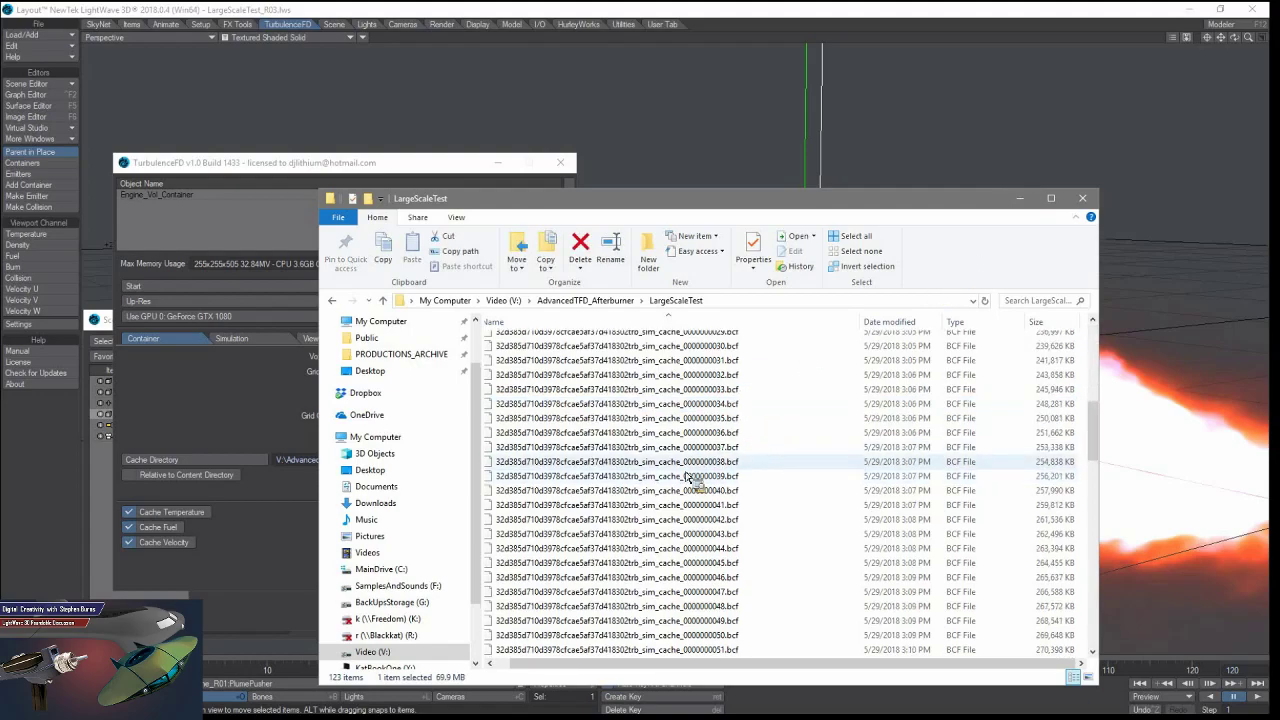
pyautogui.scroll(-1, 686, 530)
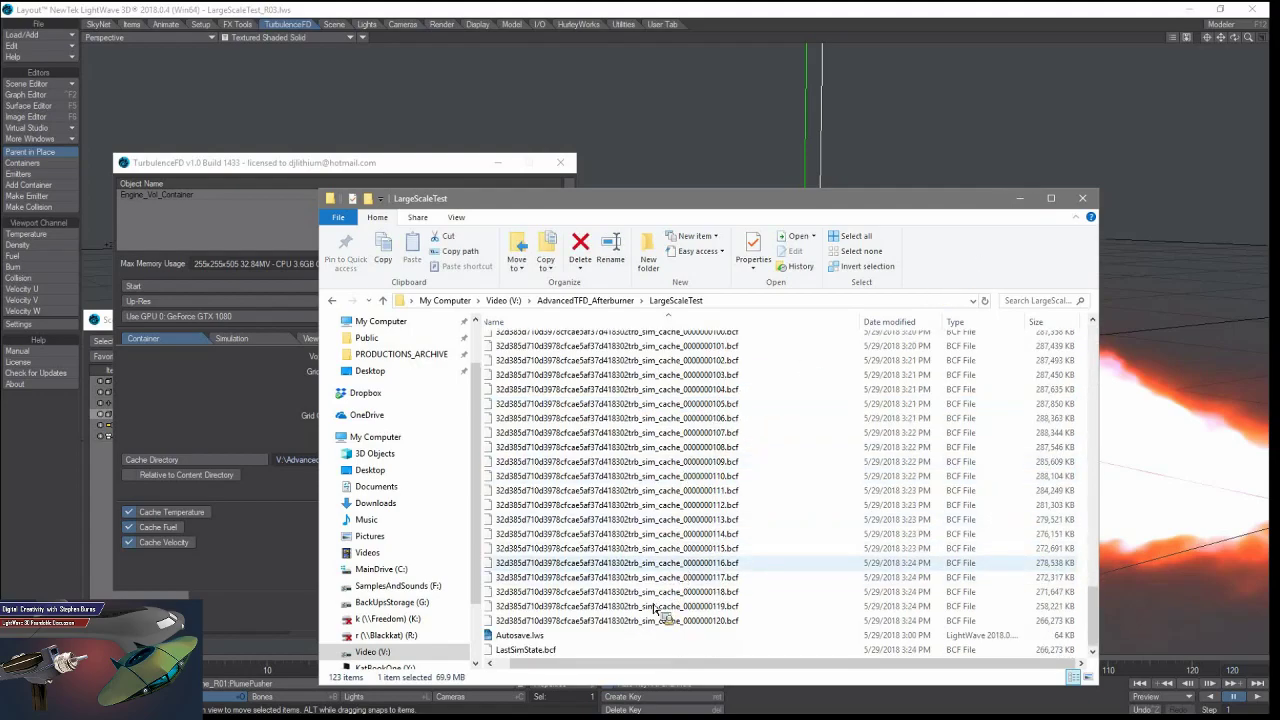
# Compress the frame 119 cache file into a RAR archive named simtest with Normal compression.
pyautogui.click(657, 607)
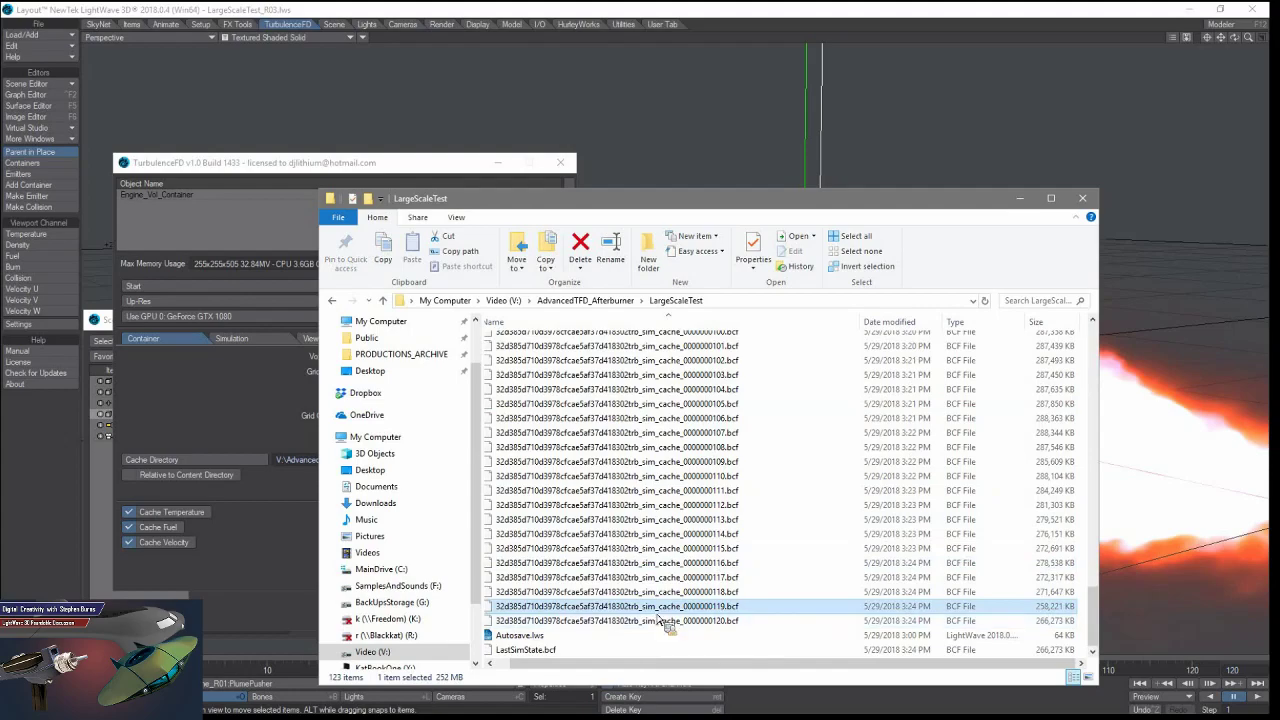
pyautogui.rightClick(654, 608)
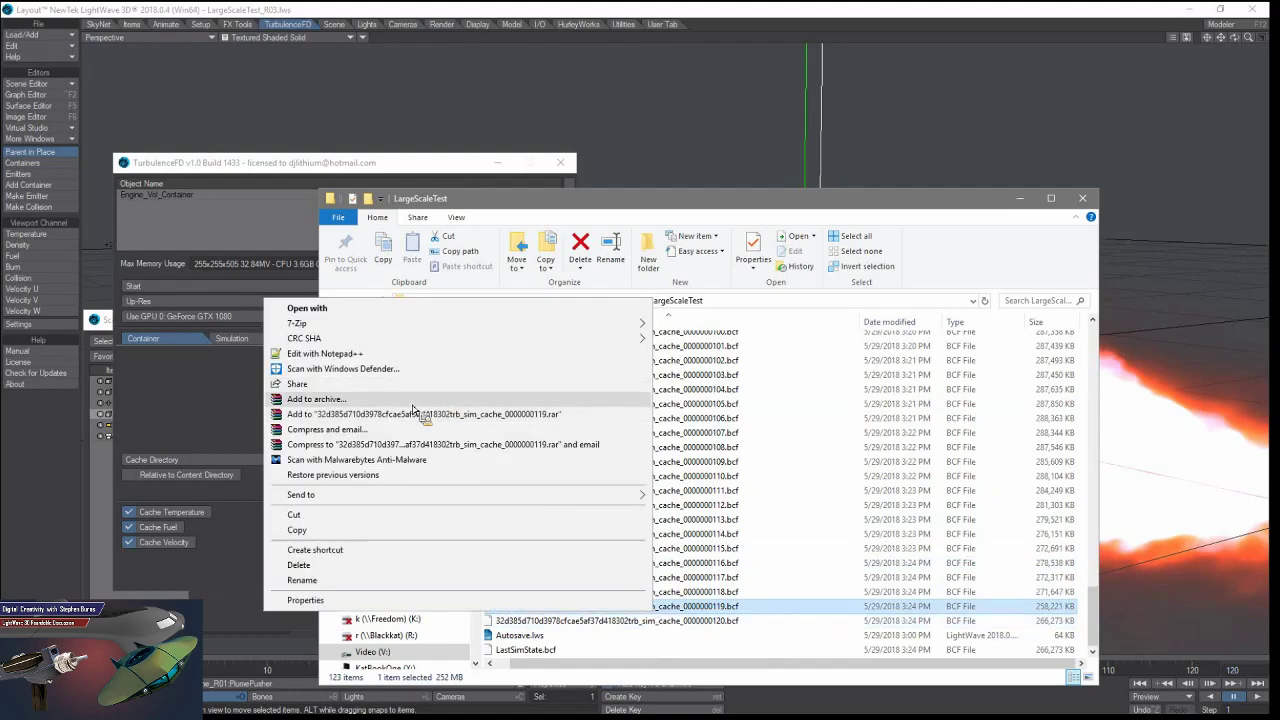
pyautogui.click(412, 400)
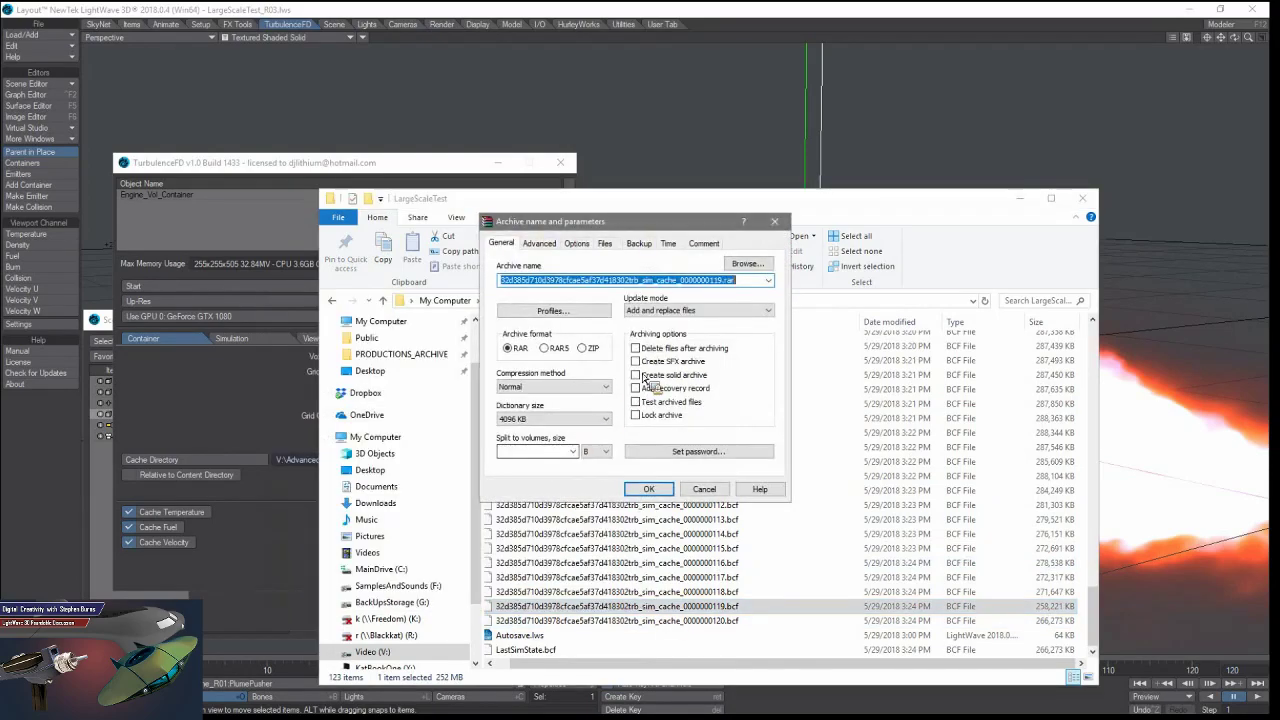
pyautogui.write('simtest')
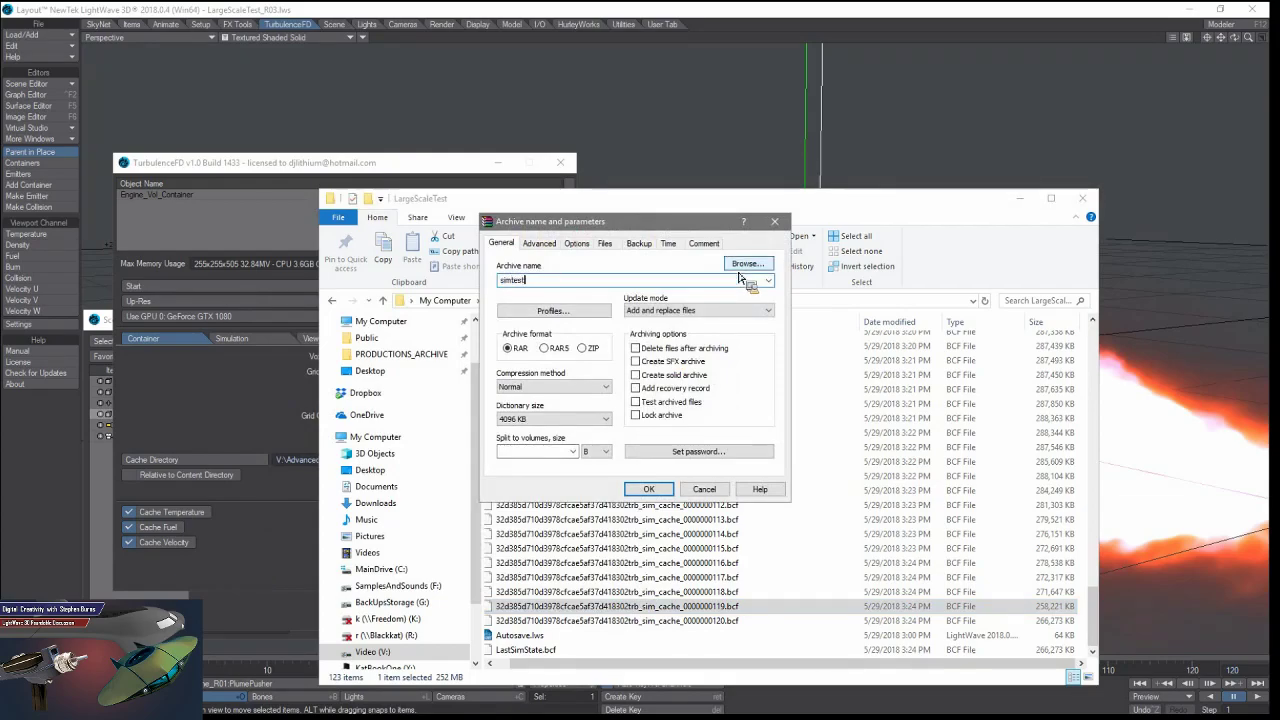
pyautogui.press('Return')
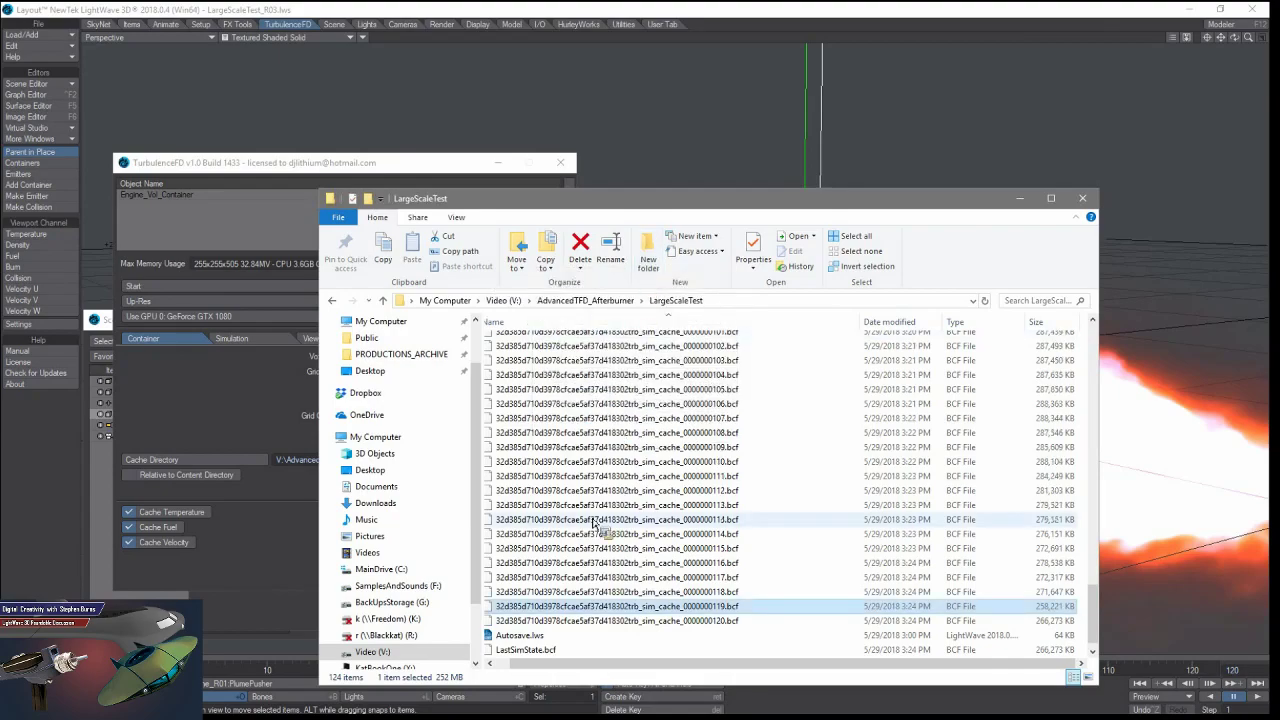
# Check the size of simtest.rar against the frame 119 cache file and delete the archive.
pyautogui.scroll(-1, 600, 540)
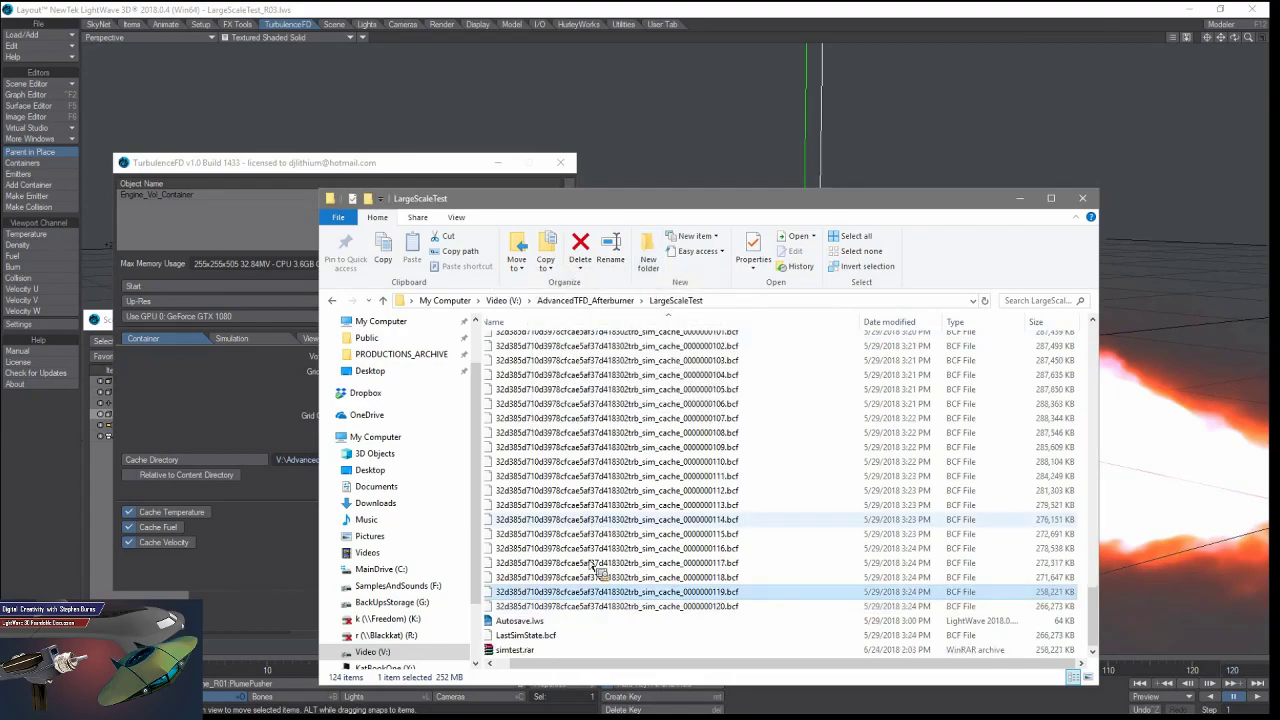
pyautogui.click(538, 650)
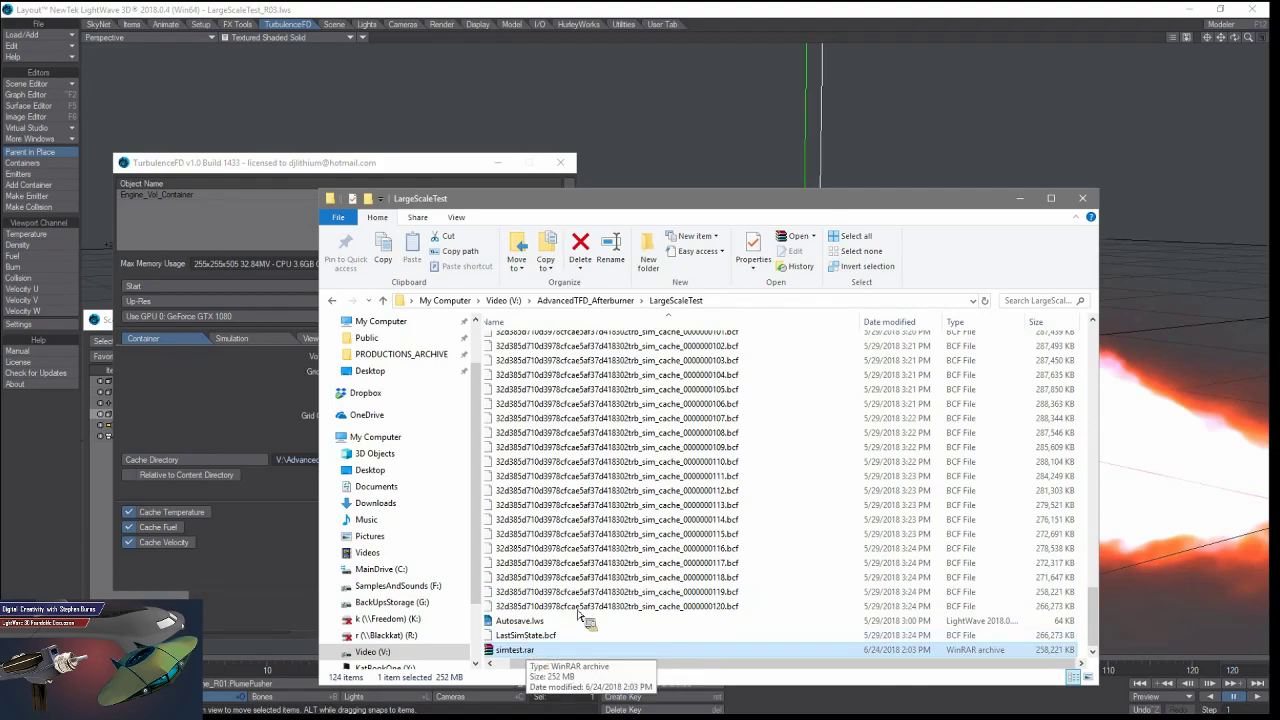
pyautogui.scroll(-20, 610, 540)
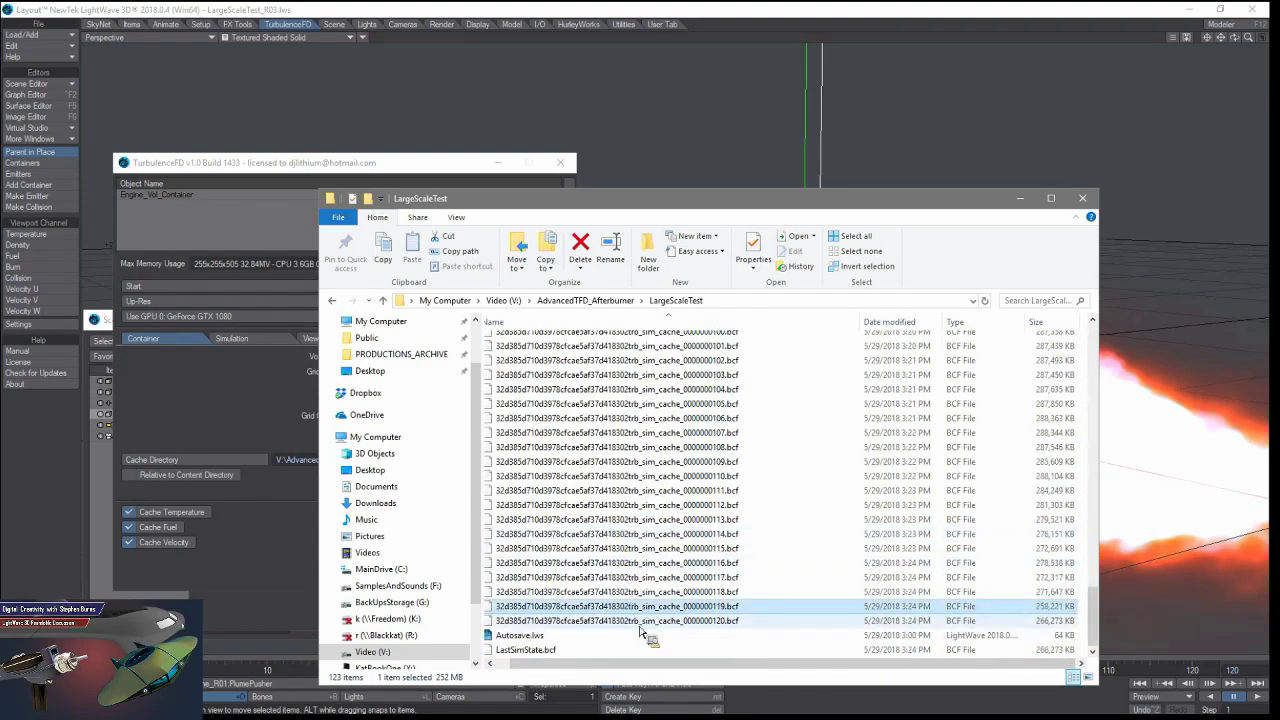
# Compress the frame 120 cache file into a RAR archive using the Best compression method and the default archive name.
pyautogui.click(639, 623)
pyautogui.rightClick(641, 624)
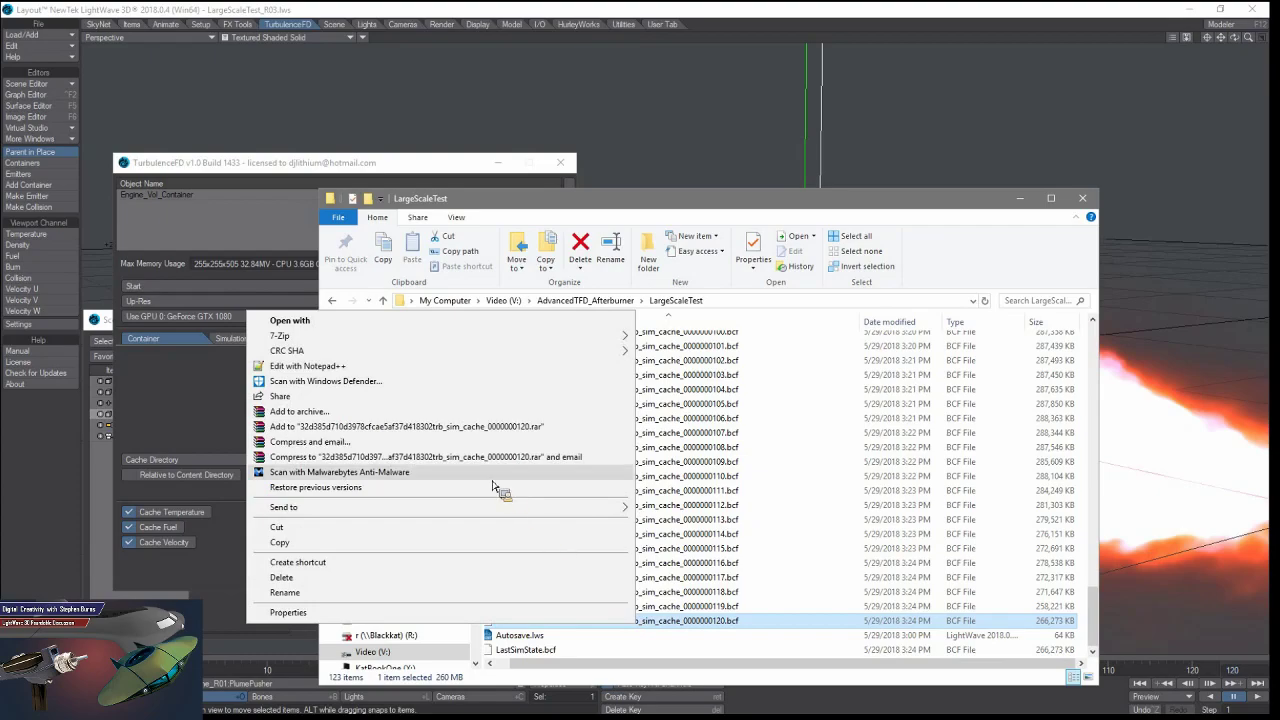
pyautogui.click(447, 411)
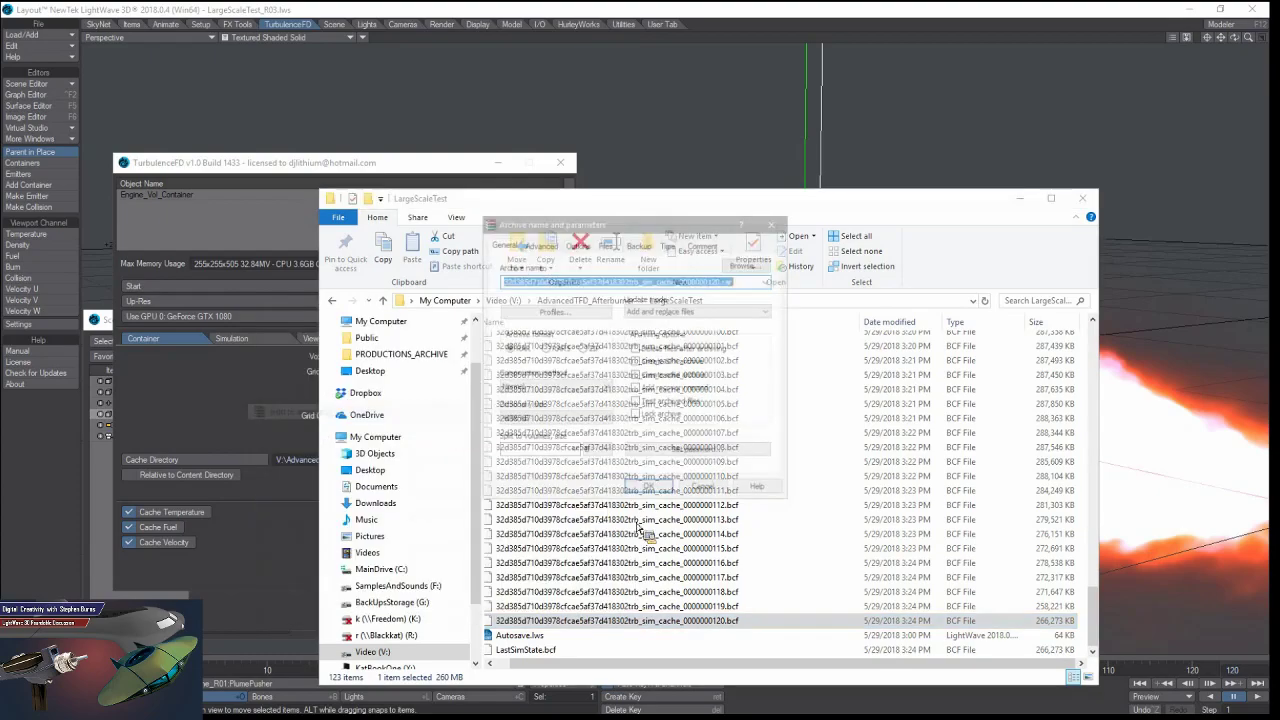
pyautogui.click(553, 419)
pyautogui.click(560, 387)
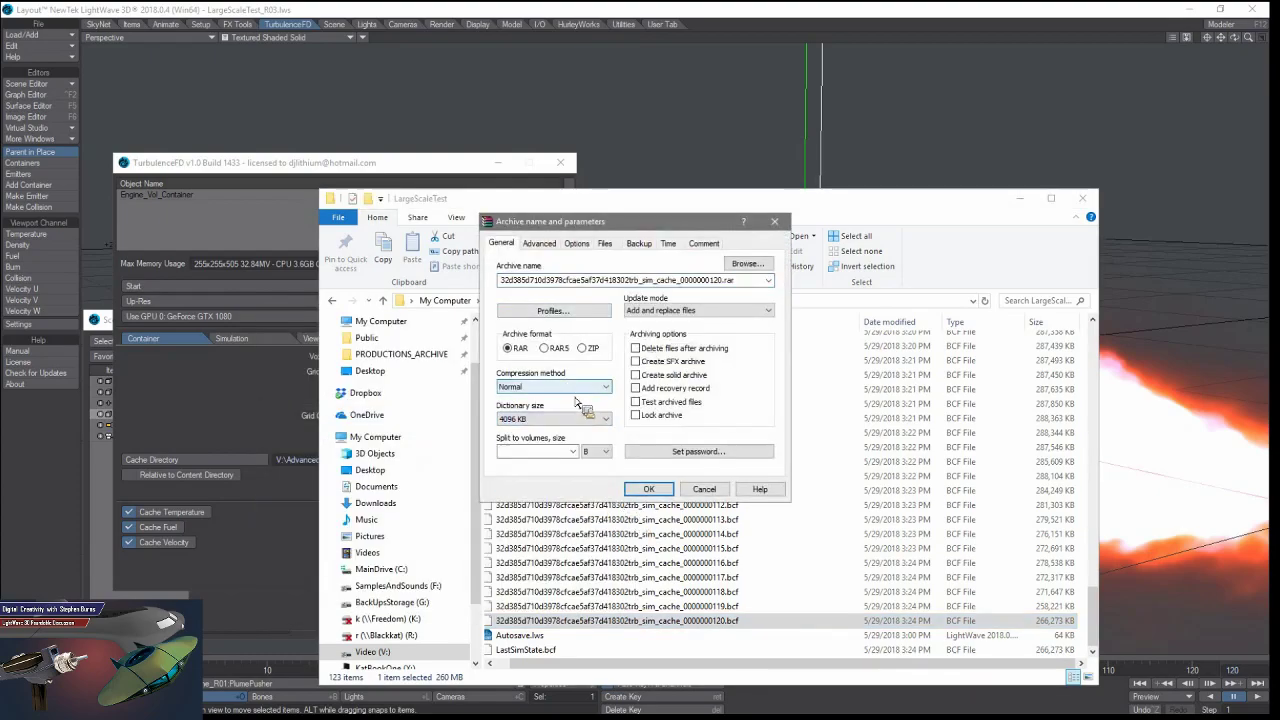
pyautogui.click(560, 387)
pyautogui.click(549, 444)
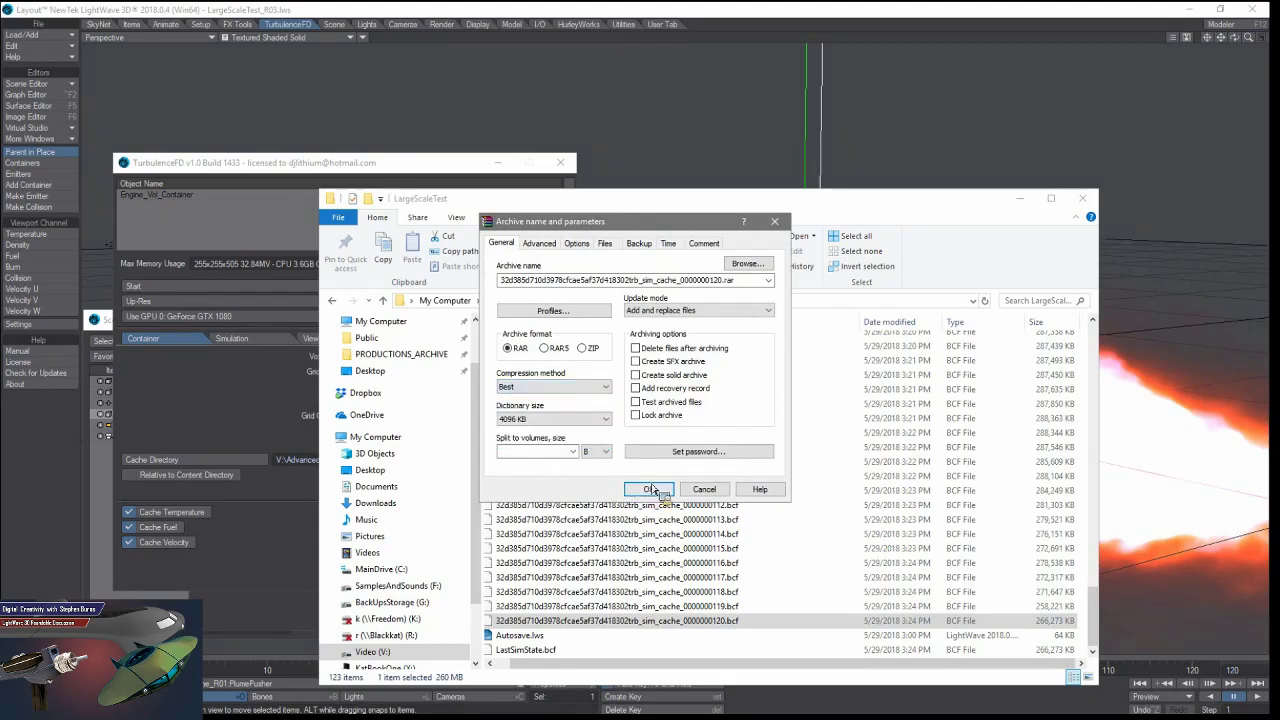
pyautogui.click(649, 489)
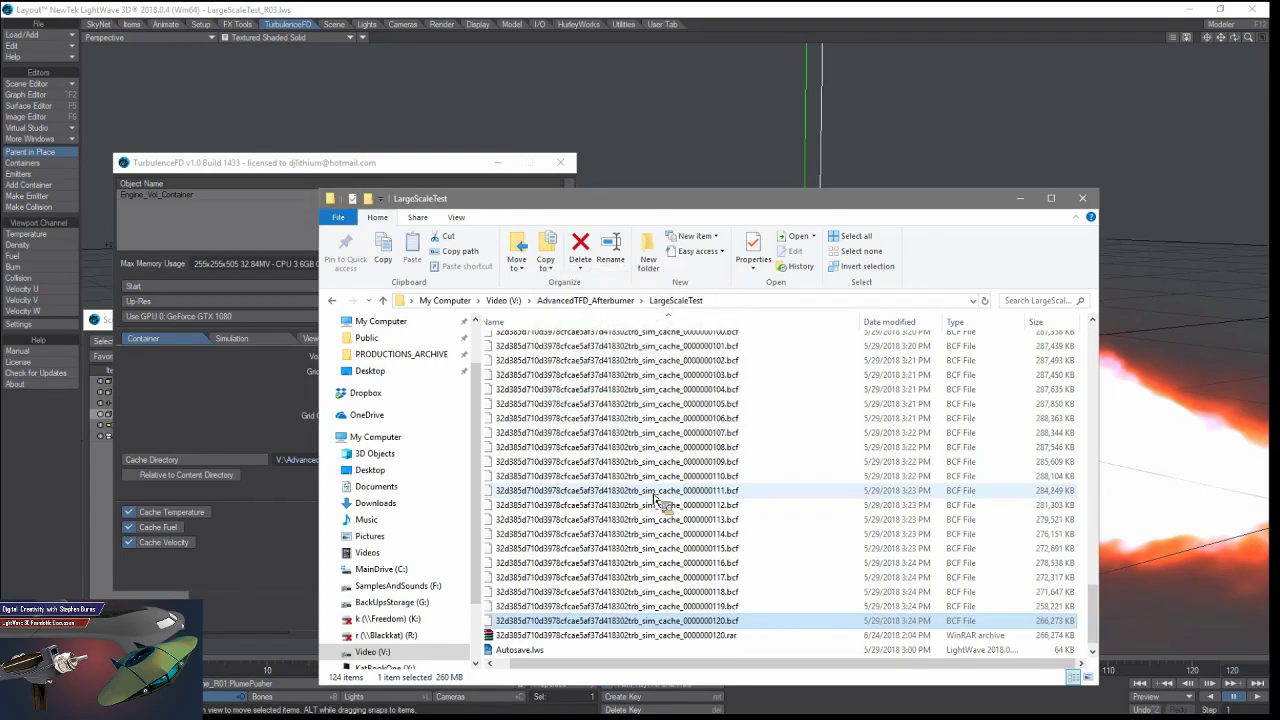
# Delete the RAR archive of the frame 120 cache file and close the LargeScaleTest folder window.
pyautogui.click(651, 635)
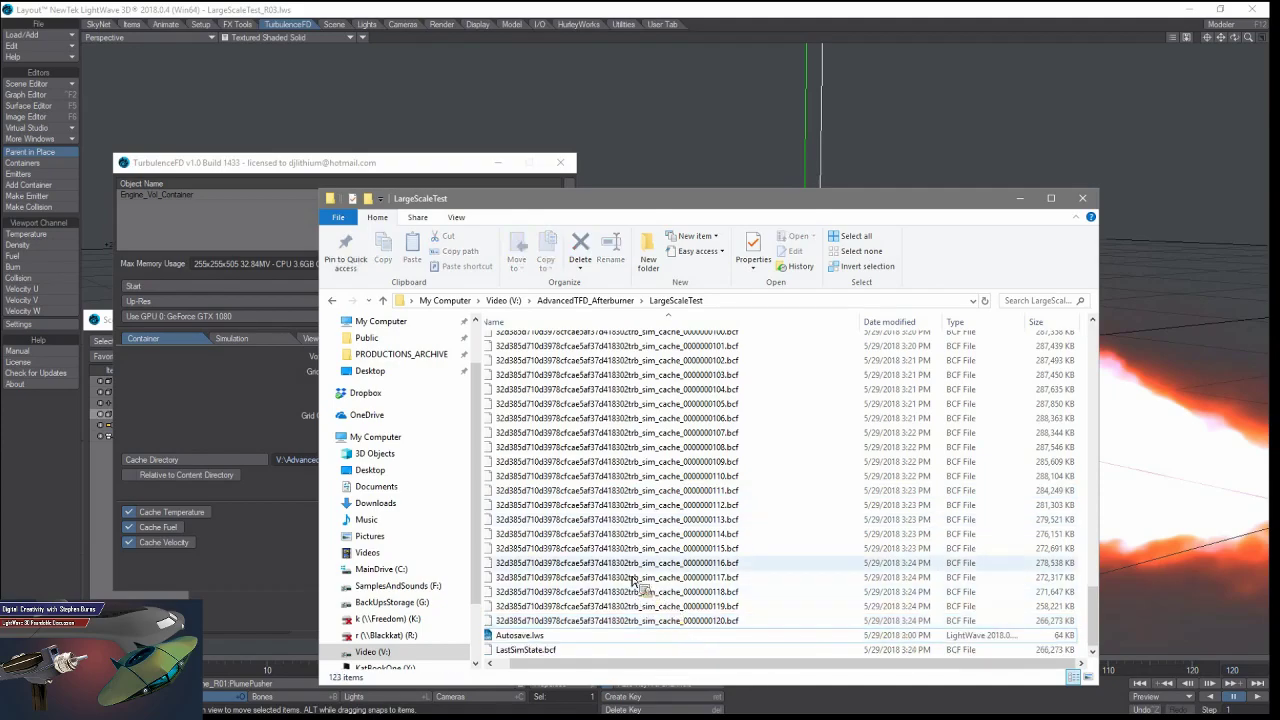
pyautogui.press('Delete')
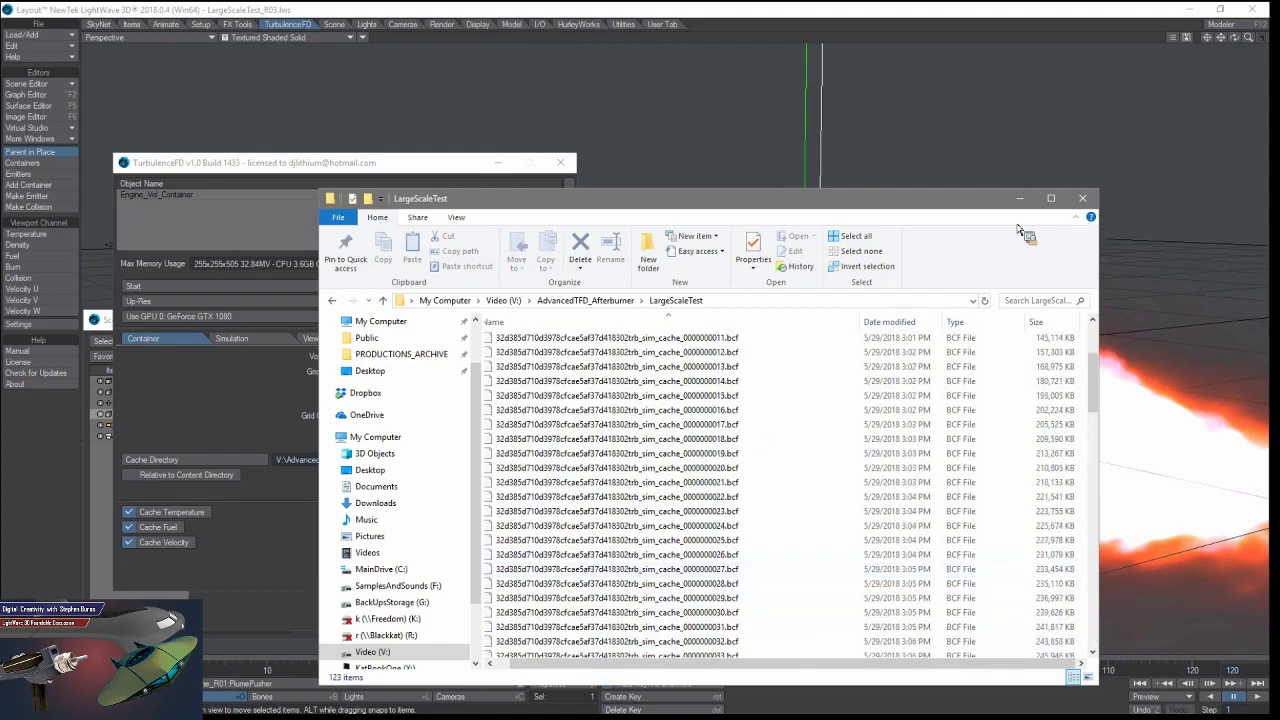
pyautogui.click(1082, 198)
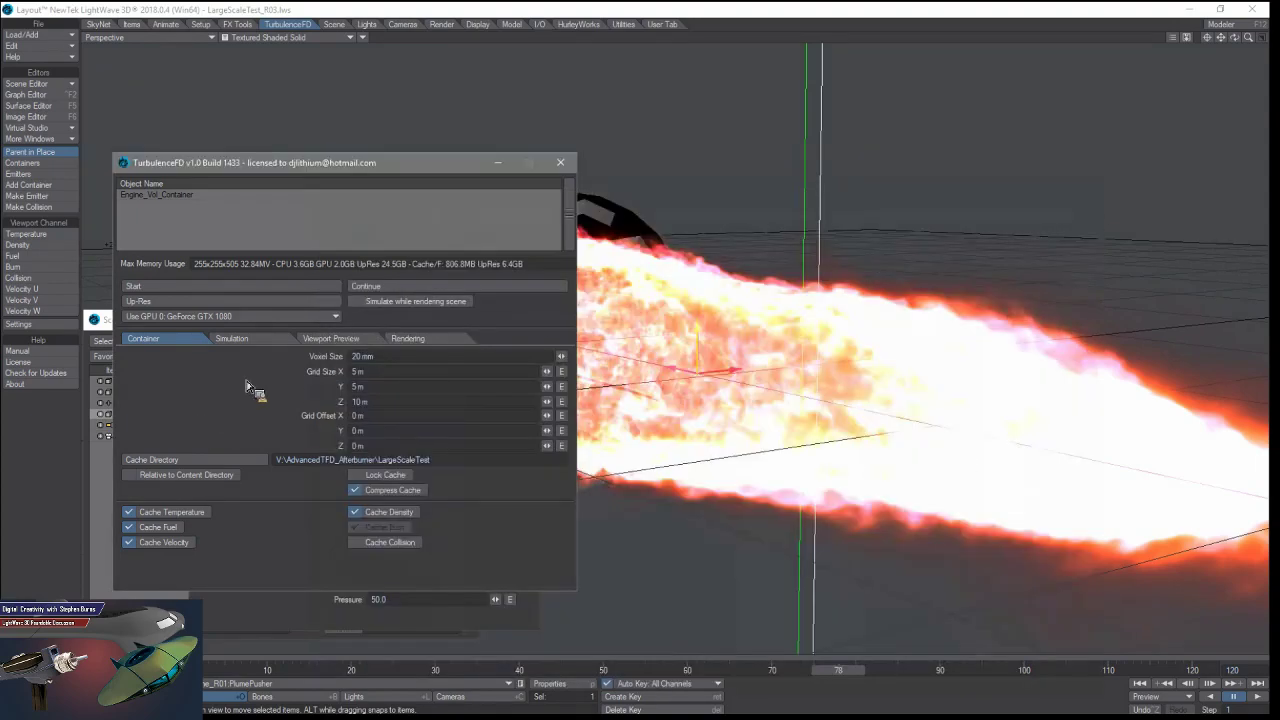
# Arrange the TurbulenceFD and Fluid Emitters windows side by side so both settings panels can be read.
pyautogui.moveTo(356, 165); pyautogui.dragTo(934, 183)
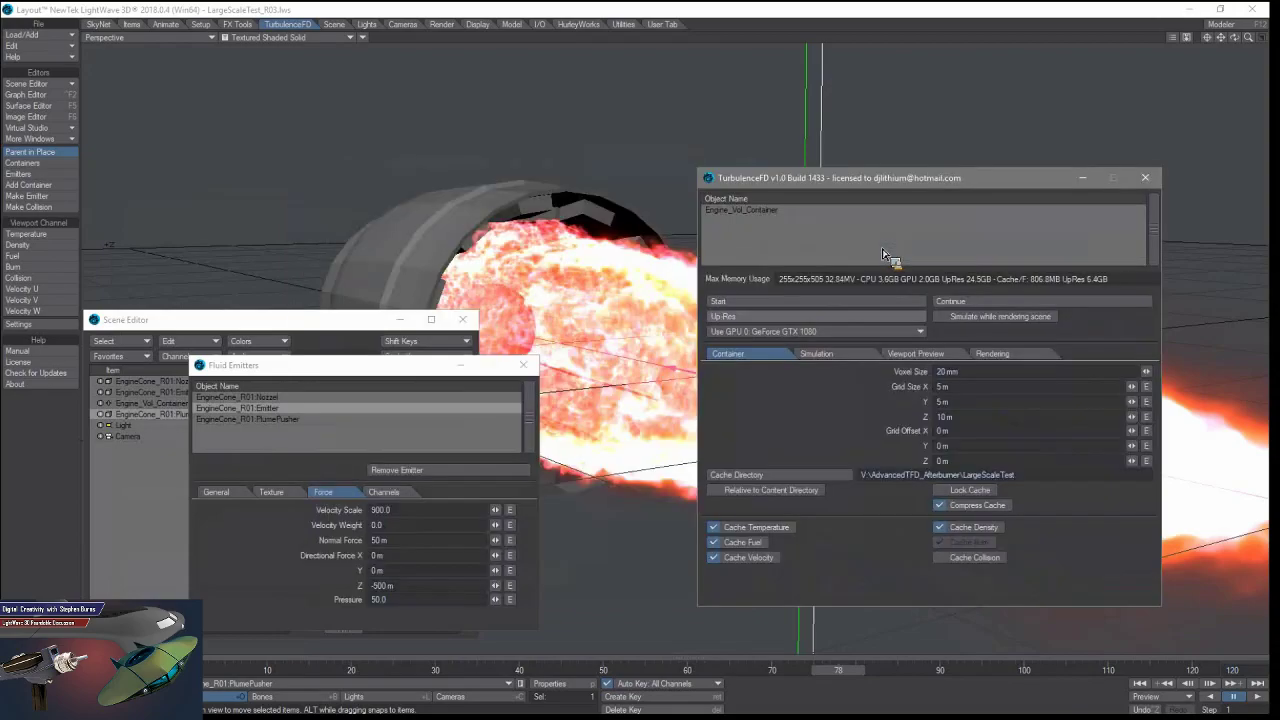
pyautogui.click(370, 376)
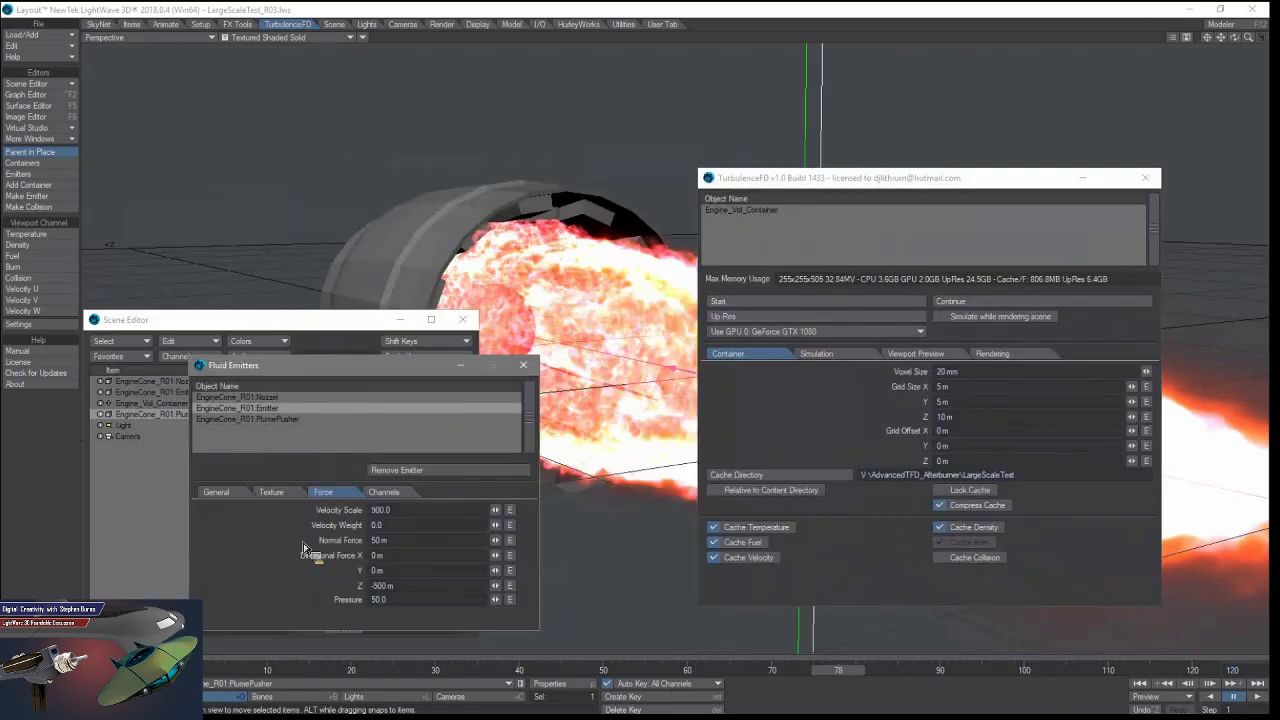
pyautogui.moveTo(422, 375); pyautogui.dragTo(366, 376)
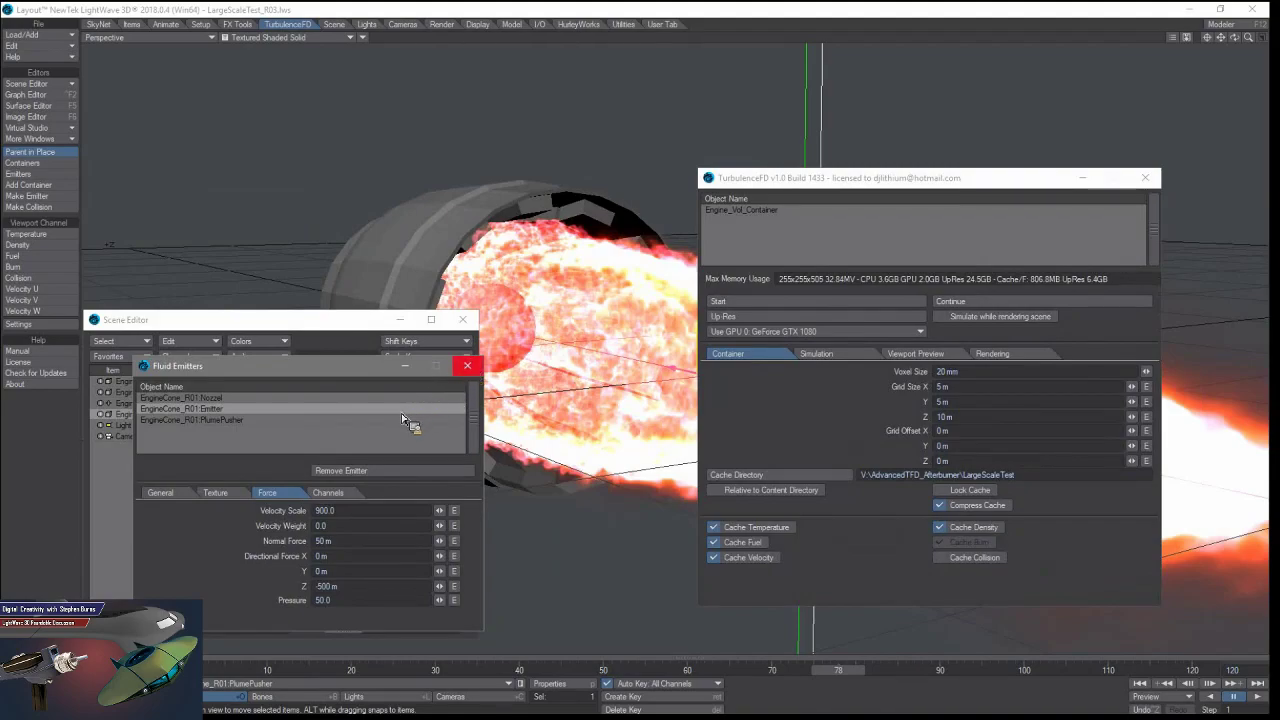
pyautogui.click(224, 494)
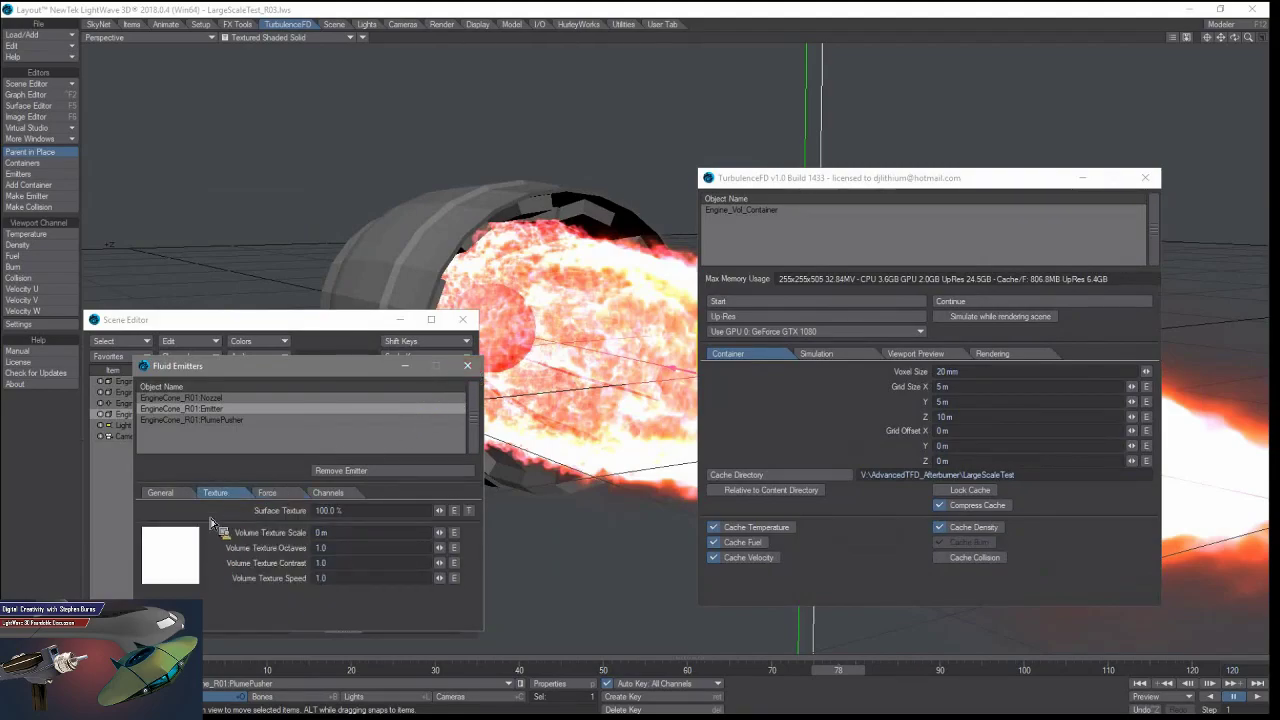
pyautogui.click(240, 420)
pyautogui.click(162, 494)
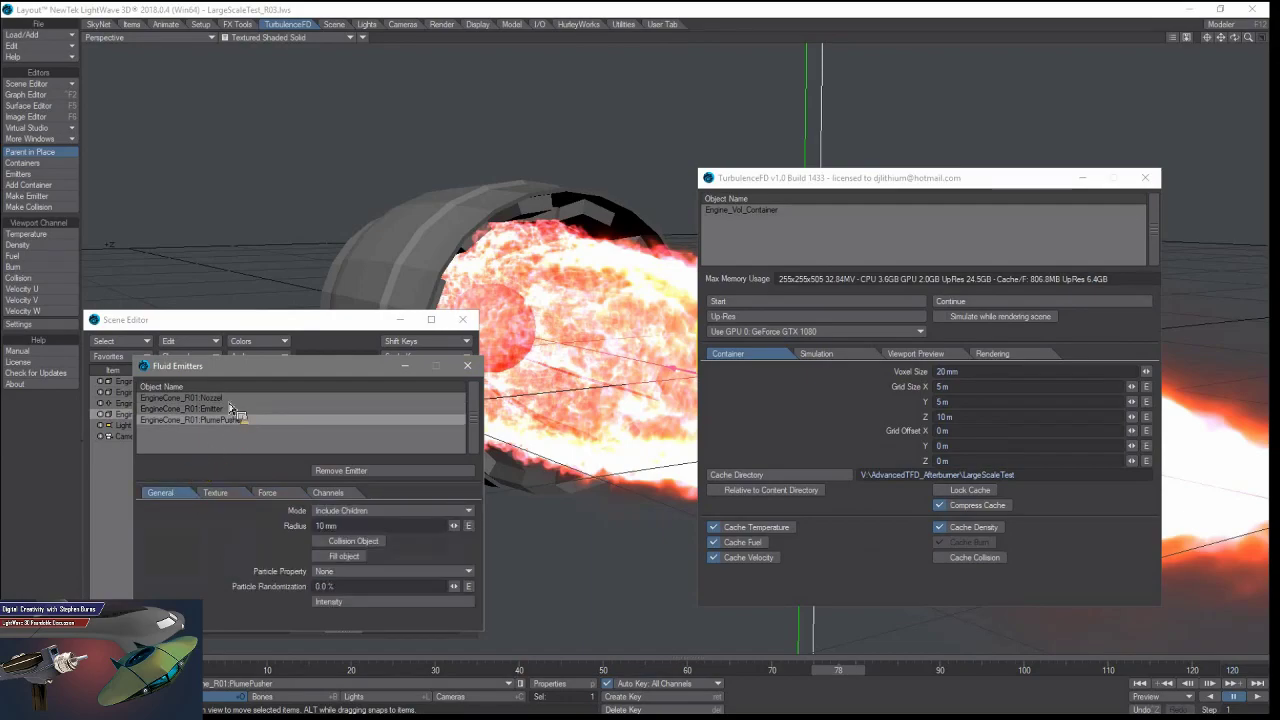
pyautogui.click(212, 424)
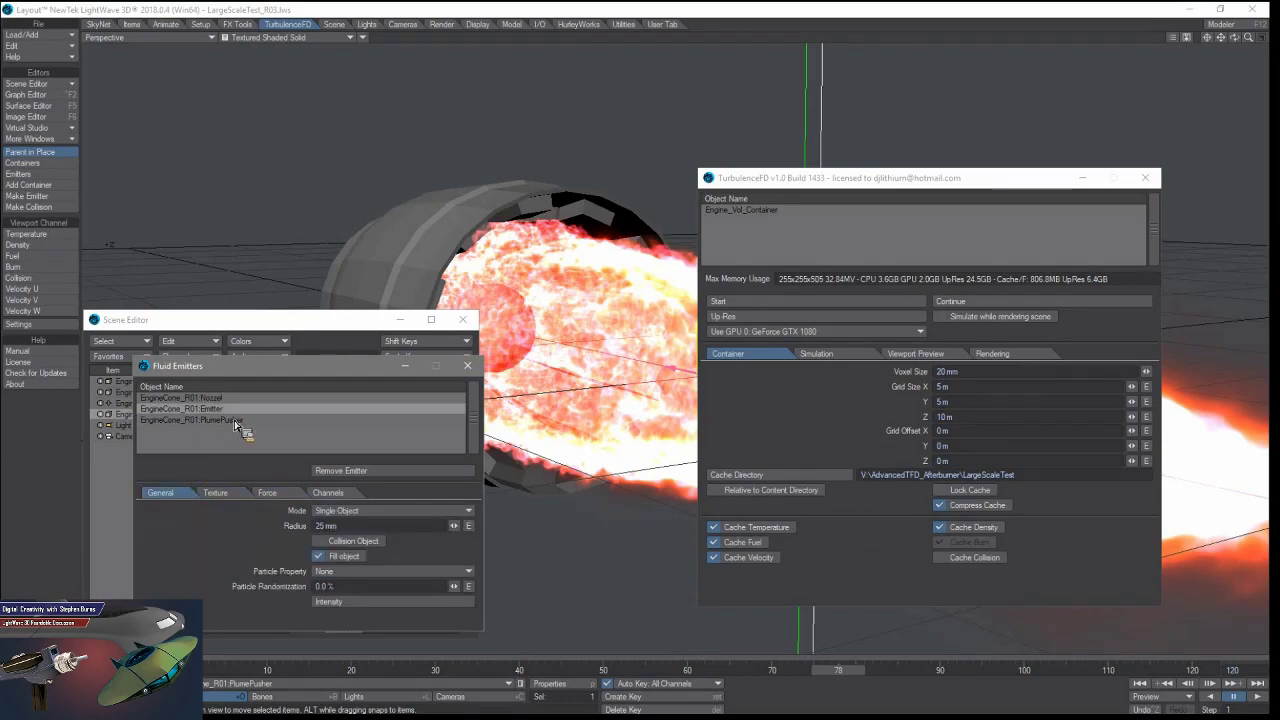
pyautogui.click(222, 422)
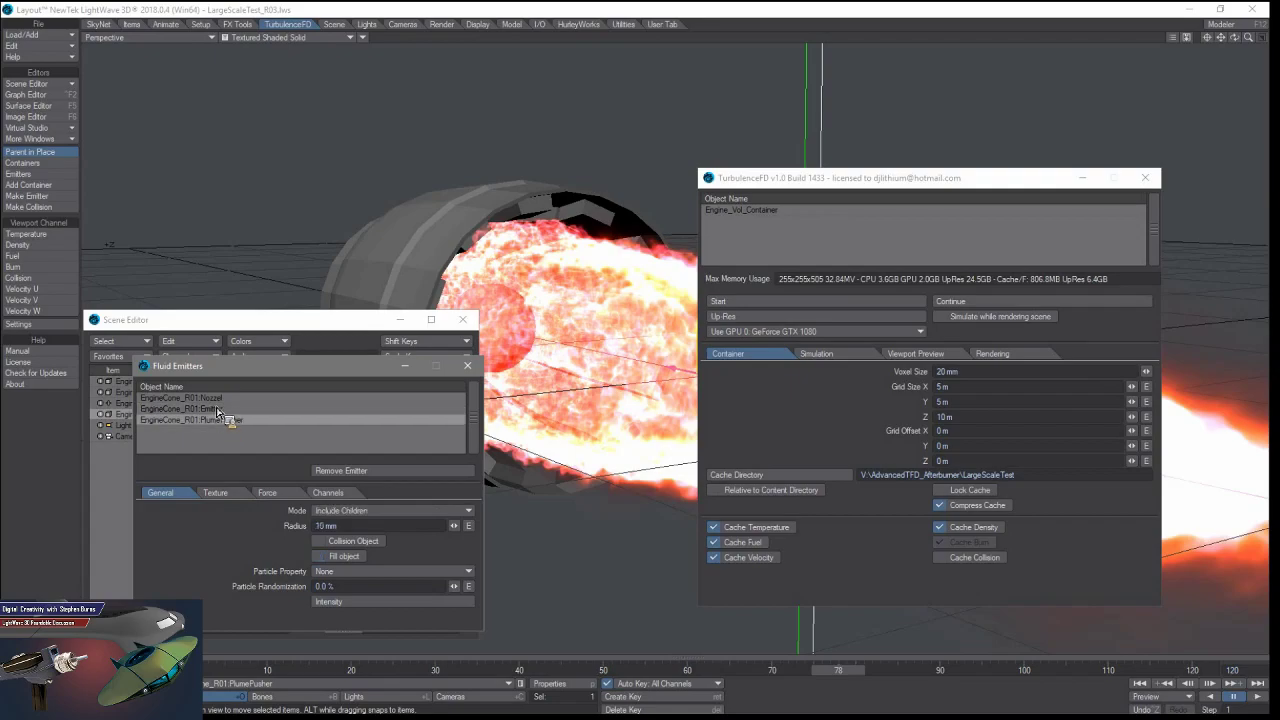
pyautogui.click(226, 409)
pyautogui.click(226, 397)
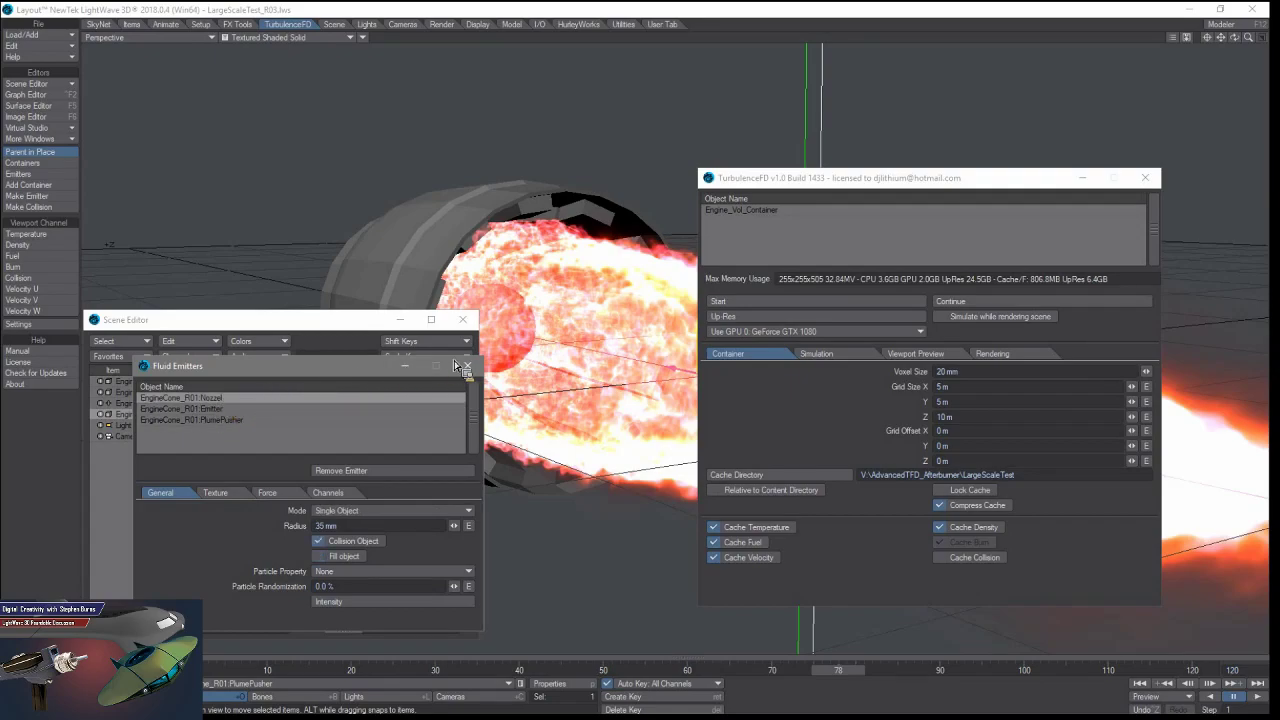
pyautogui.click(322, 494)
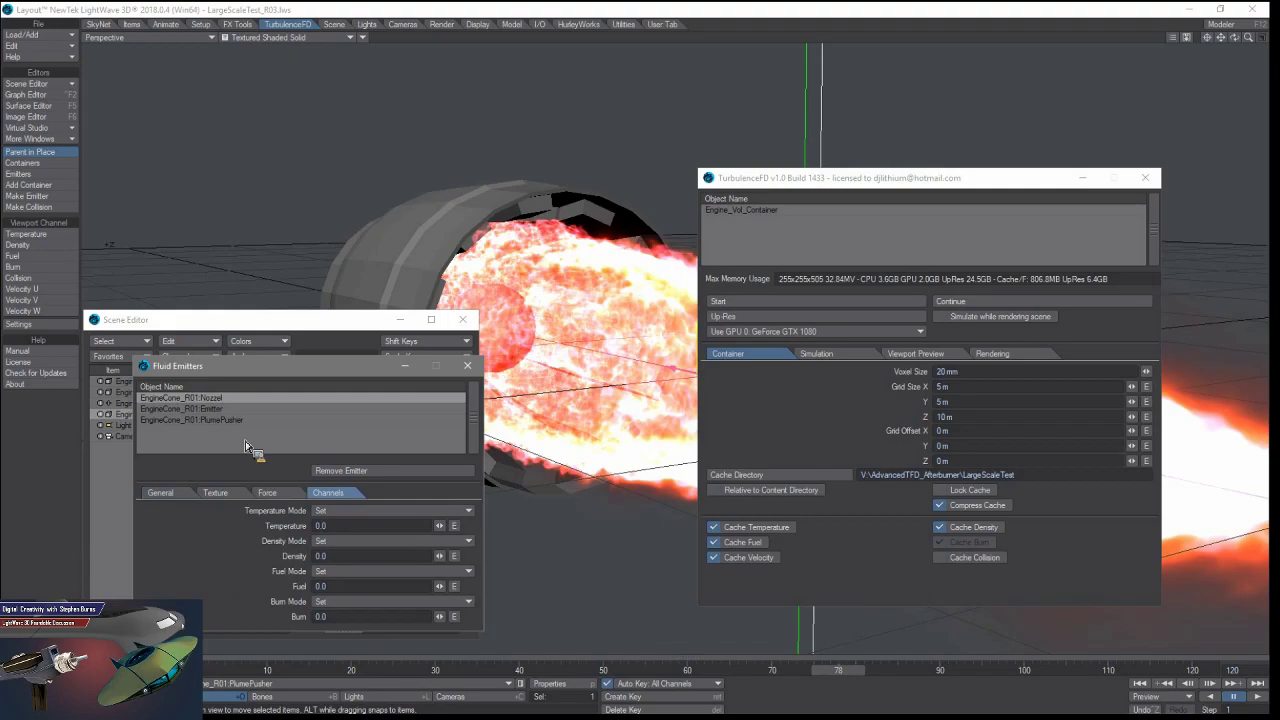
pyautogui.click(267, 493)
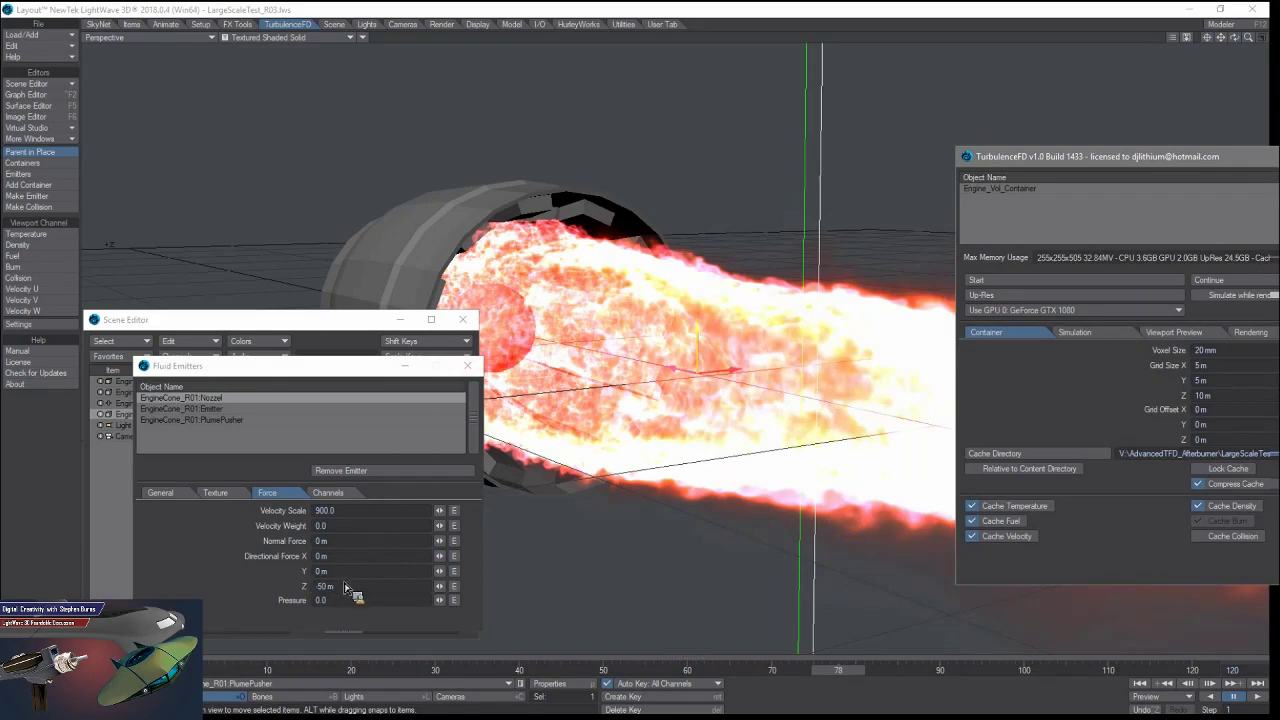
# Examine the Engine_Vol_Container's viewport preview options and its temperature and density simulation settings.
pyautogui.moveTo(1065, 160); pyautogui.dragTo(943, 163)
pyautogui.click(1068, 338)
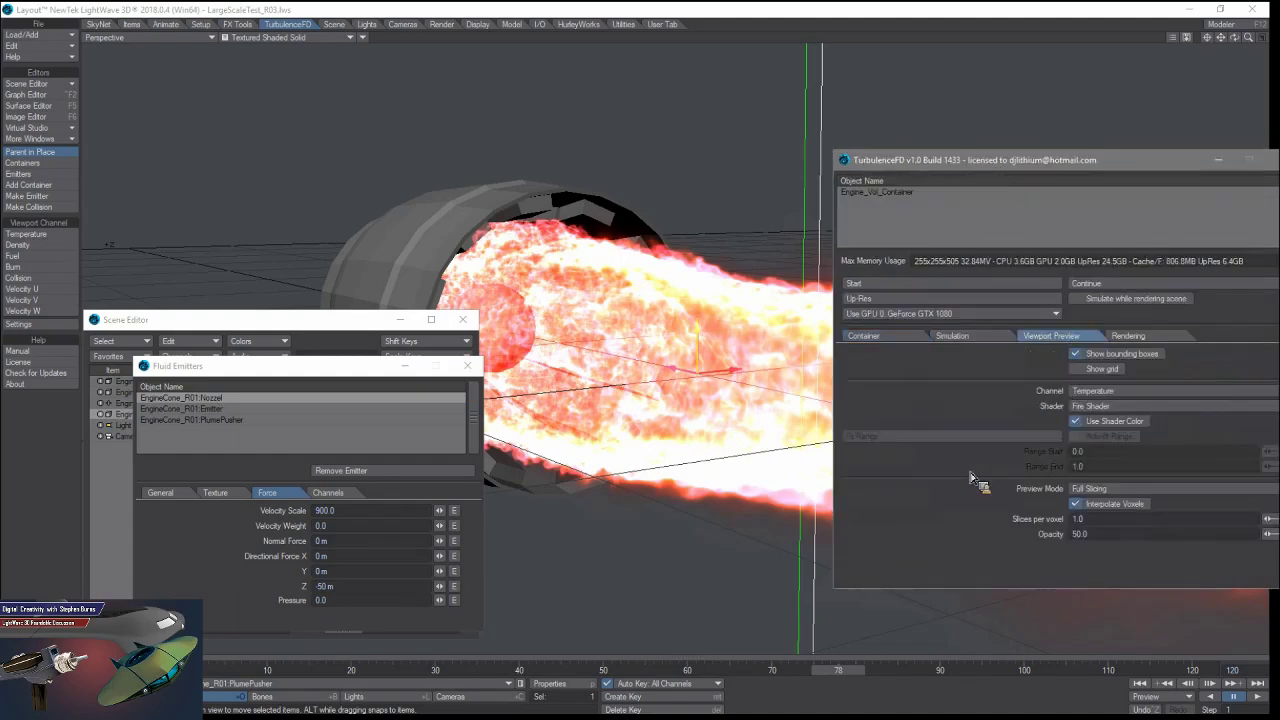
pyautogui.click(940, 337)
pyautogui.click(1139, 353)
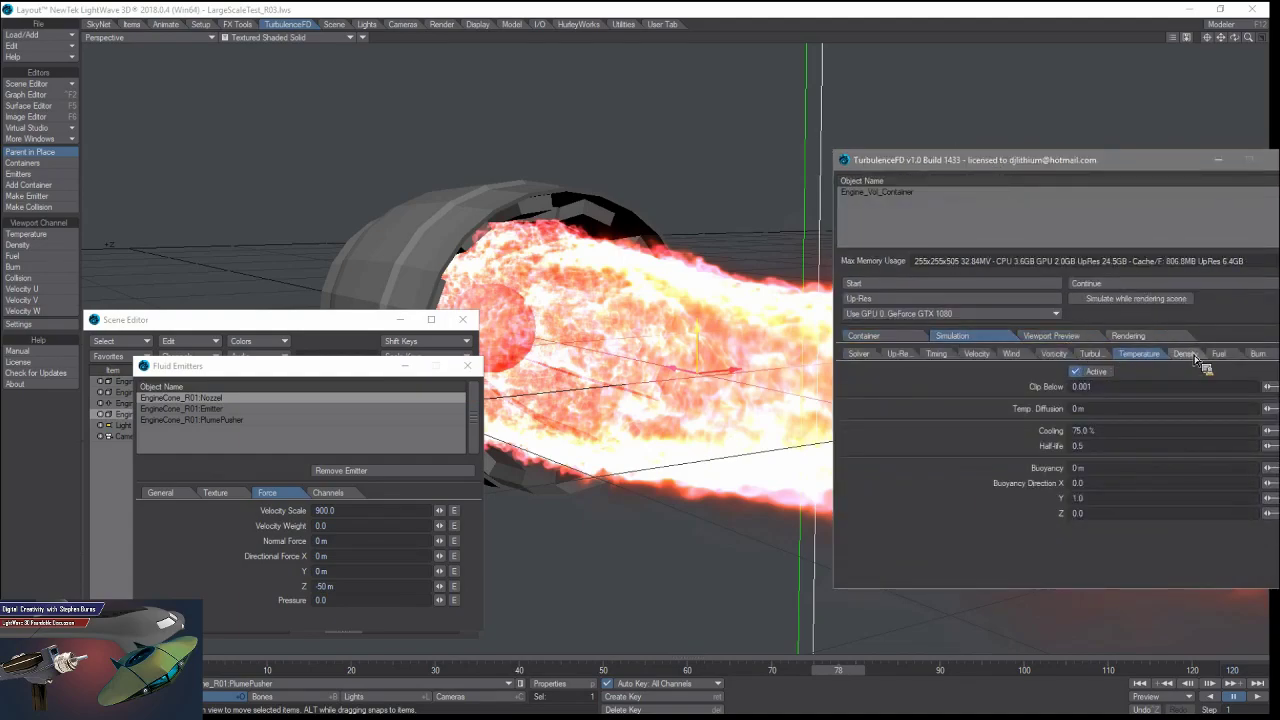
pyautogui.hotkey('ctrl', 'Tab')
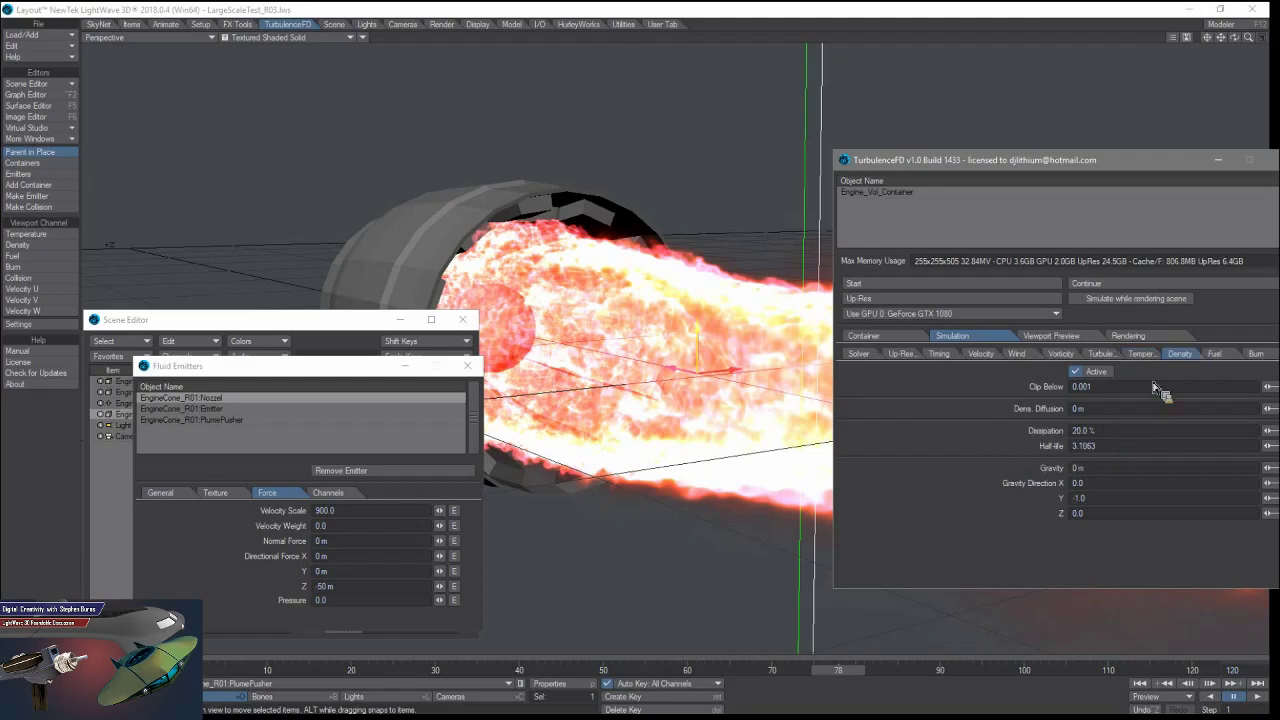
# Set the container's temperature Cooling to 50% and Half-life to 1.
pyautogui.click(1140, 354)
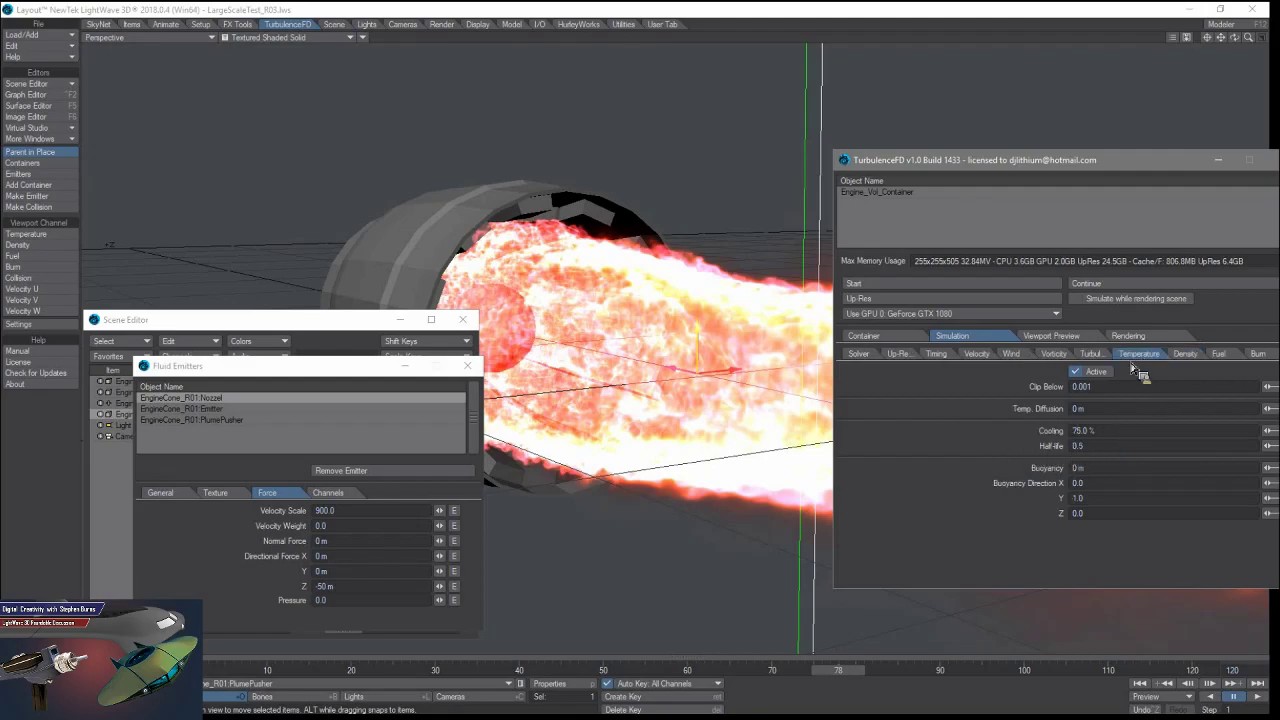
pyautogui.click(1105, 432)
pyautogui.write('50')
pyautogui.press('Tab')
pyautogui.write('1')
pyautogui.press('Return')
# View the whole simulation container from the side with the TurbulenceFD window placed clear of it.
pyautogui.moveTo(1258, 40); pyautogui.dragTo(1259, 41)
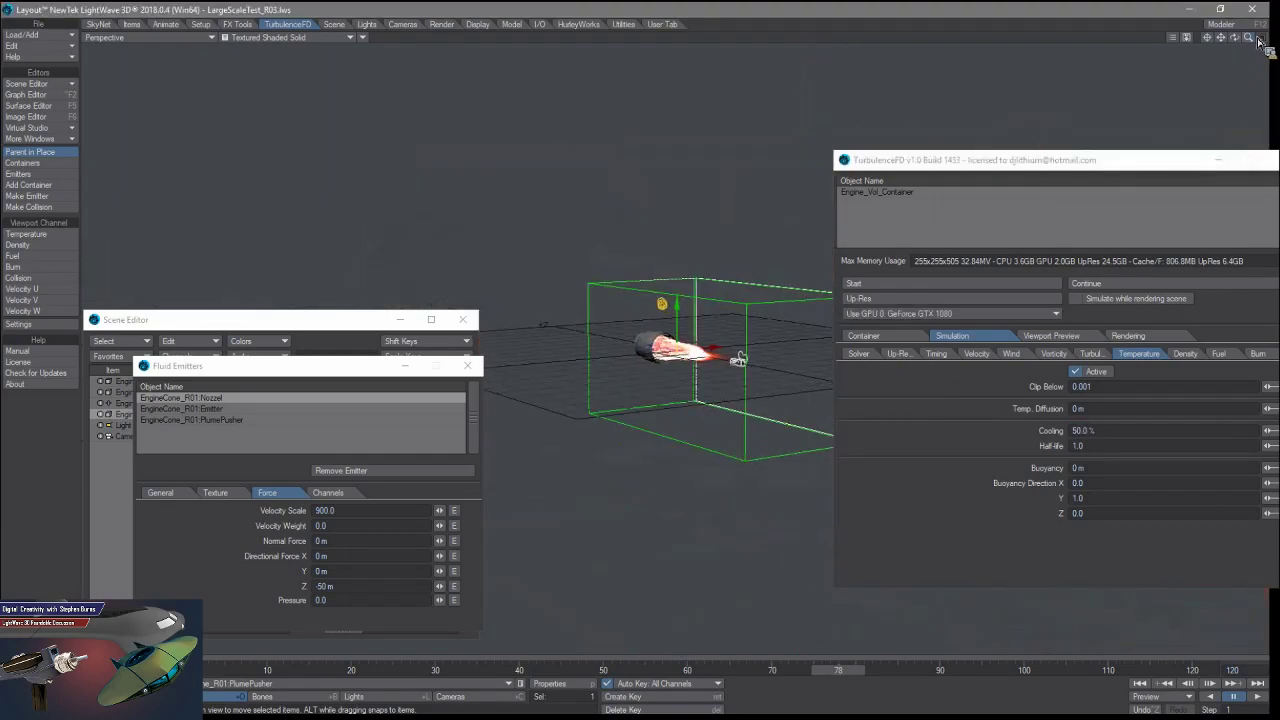
pyautogui.click(635, 320)
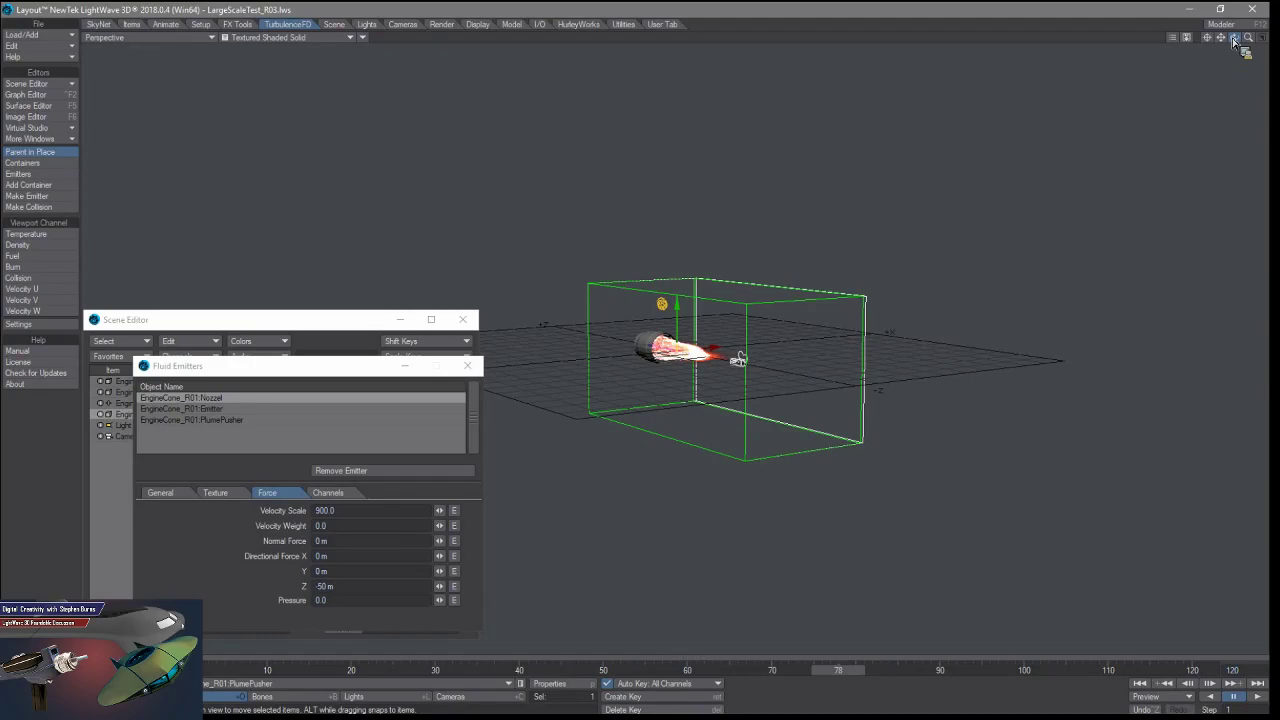
pyautogui.moveTo(1234, 40); pyautogui.dragTo(1236, 43)
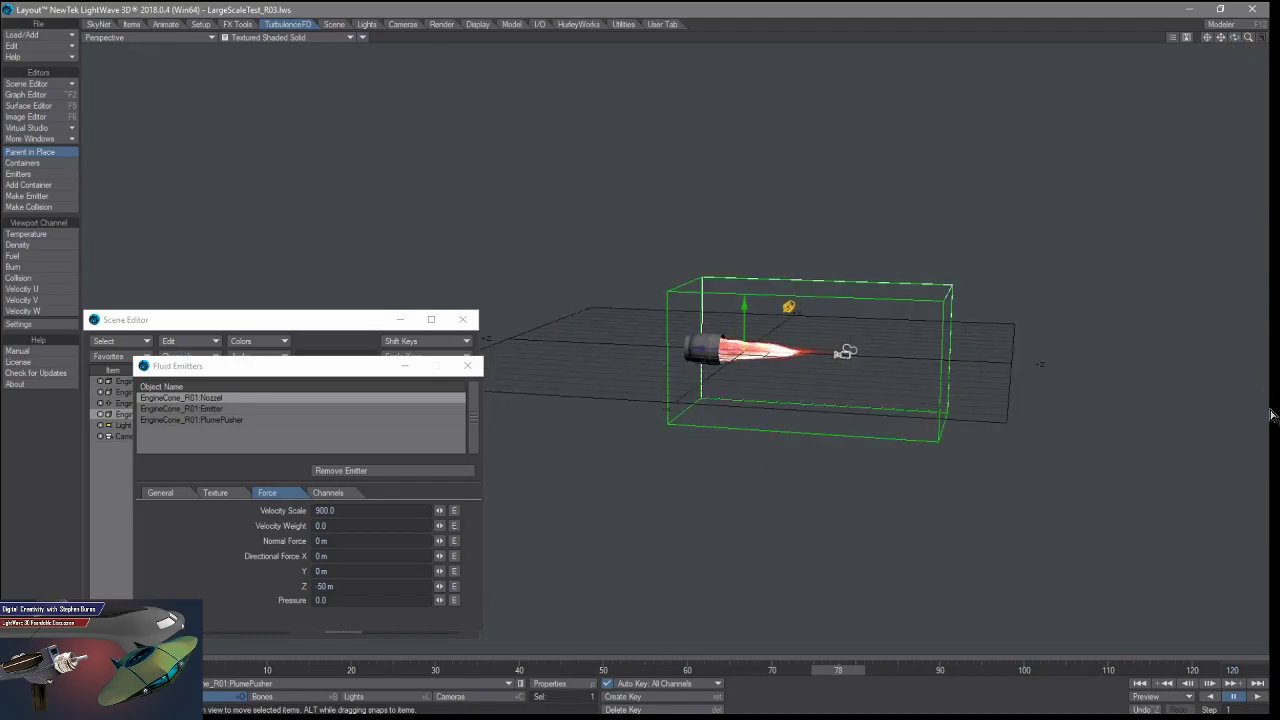
pyautogui.doubleClick(577, 384)
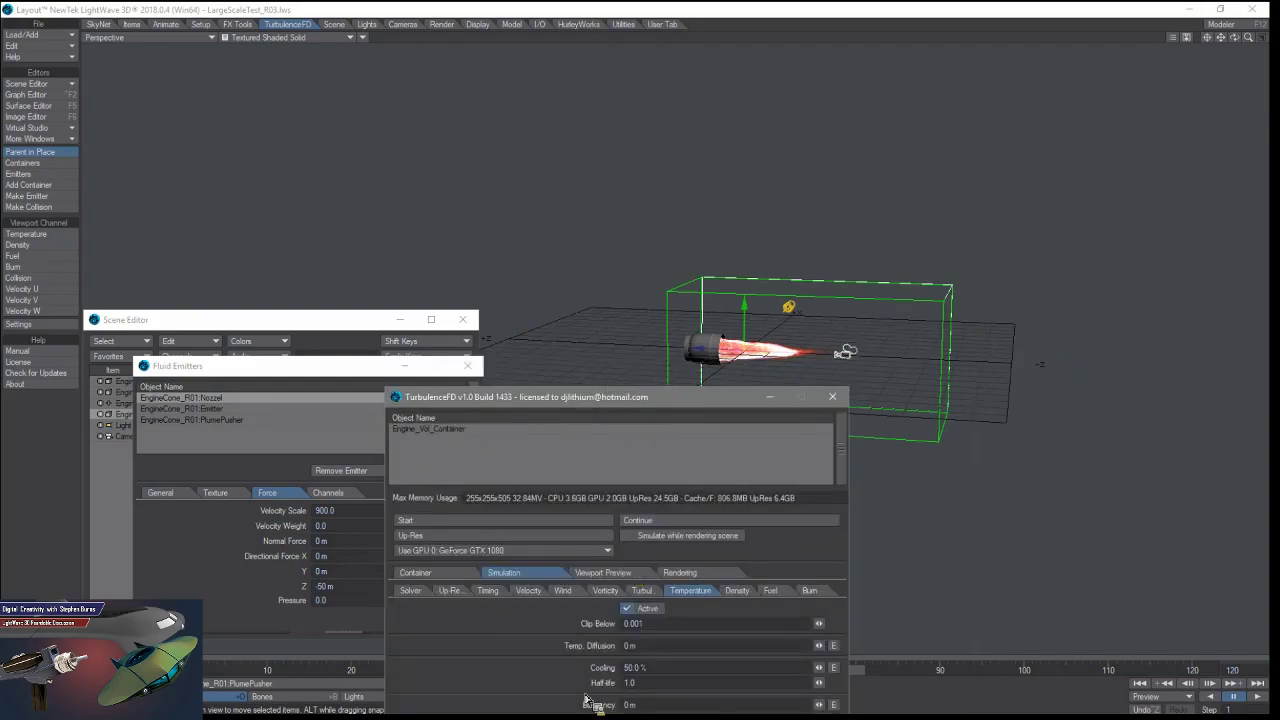
pyautogui.moveTo(566, 398); pyautogui.dragTo(373, 175)
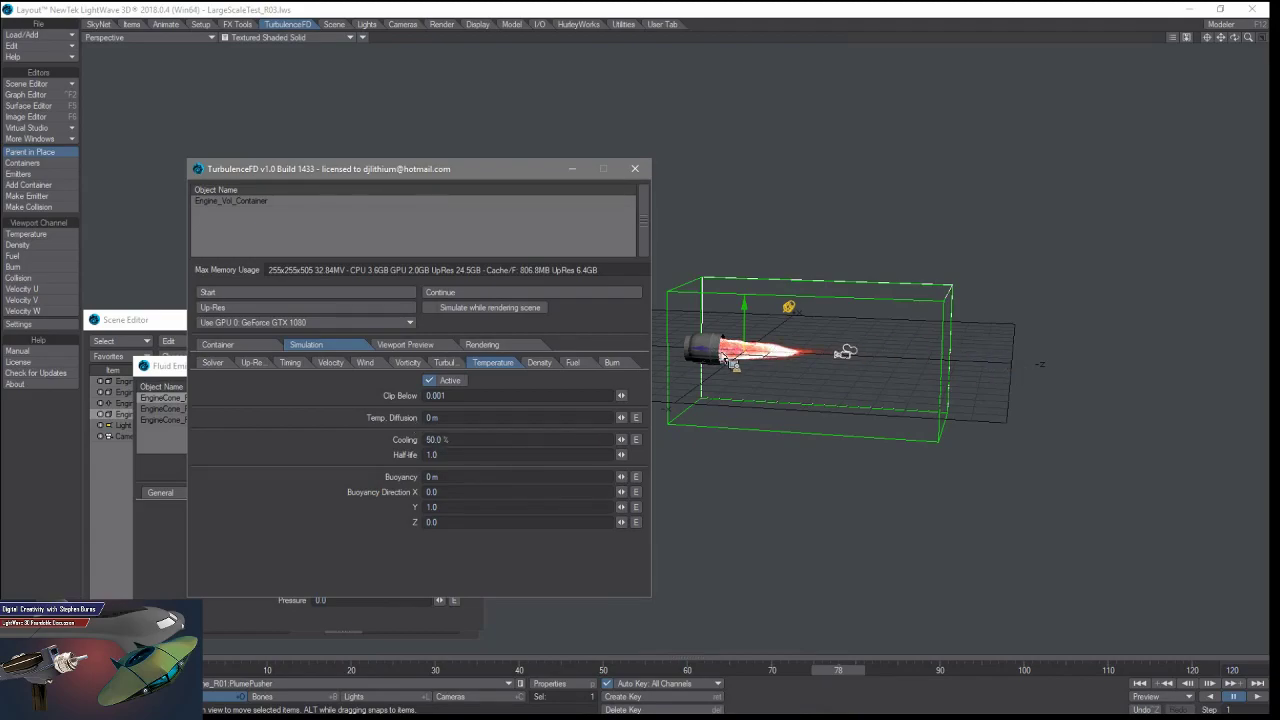
# Review the Nozzel emitter's channel and texture settings and the Emitter object's force settings.
pyautogui.click(206, 612)
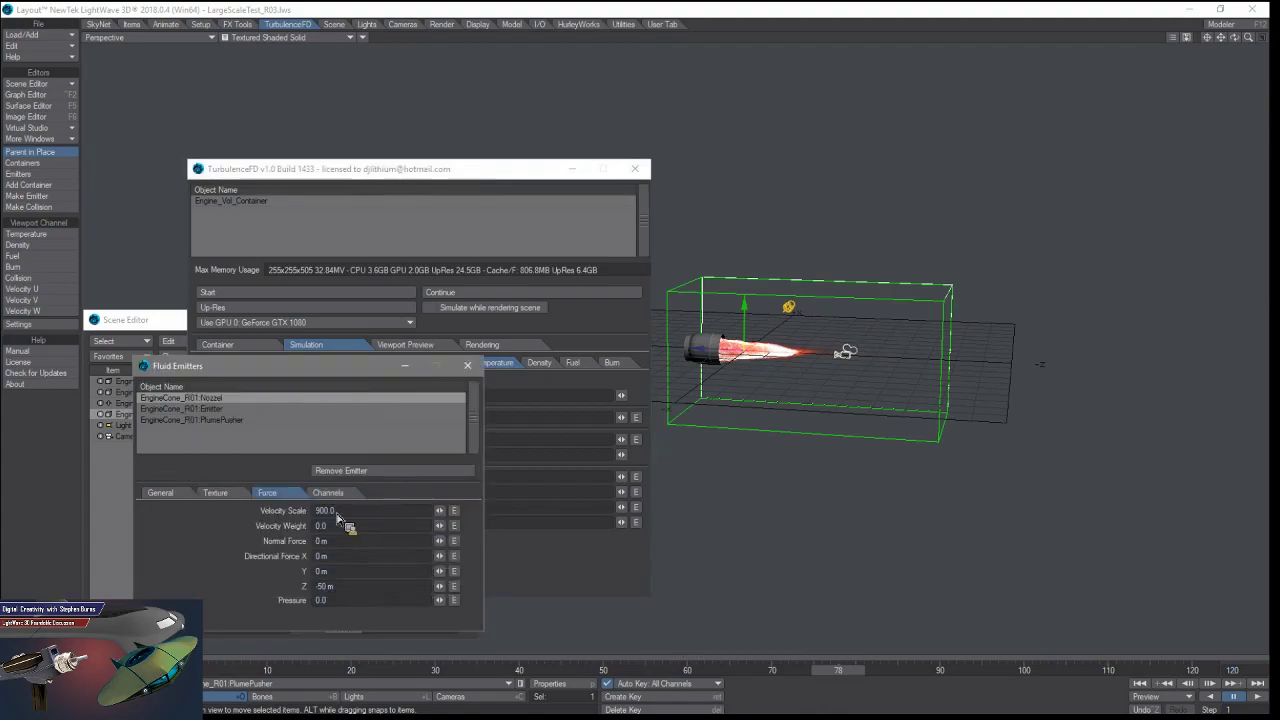
pyautogui.click(328, 492)
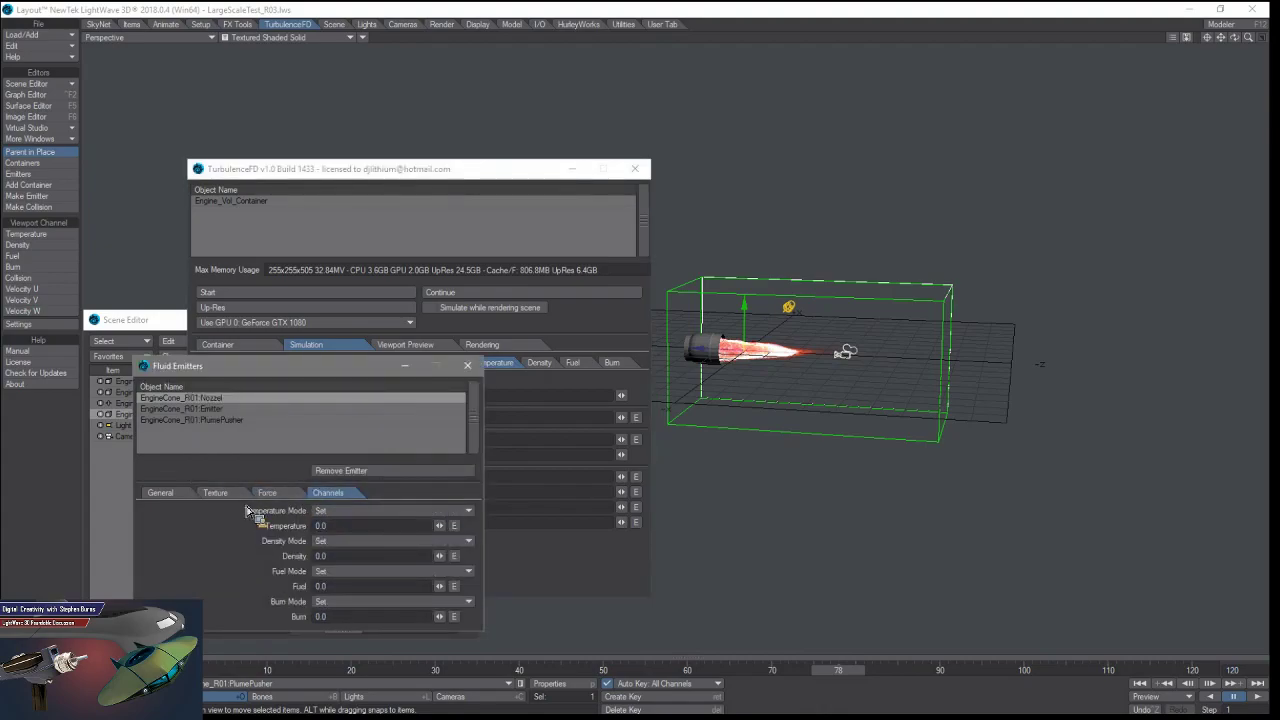
pyautogui.click(215, 492)
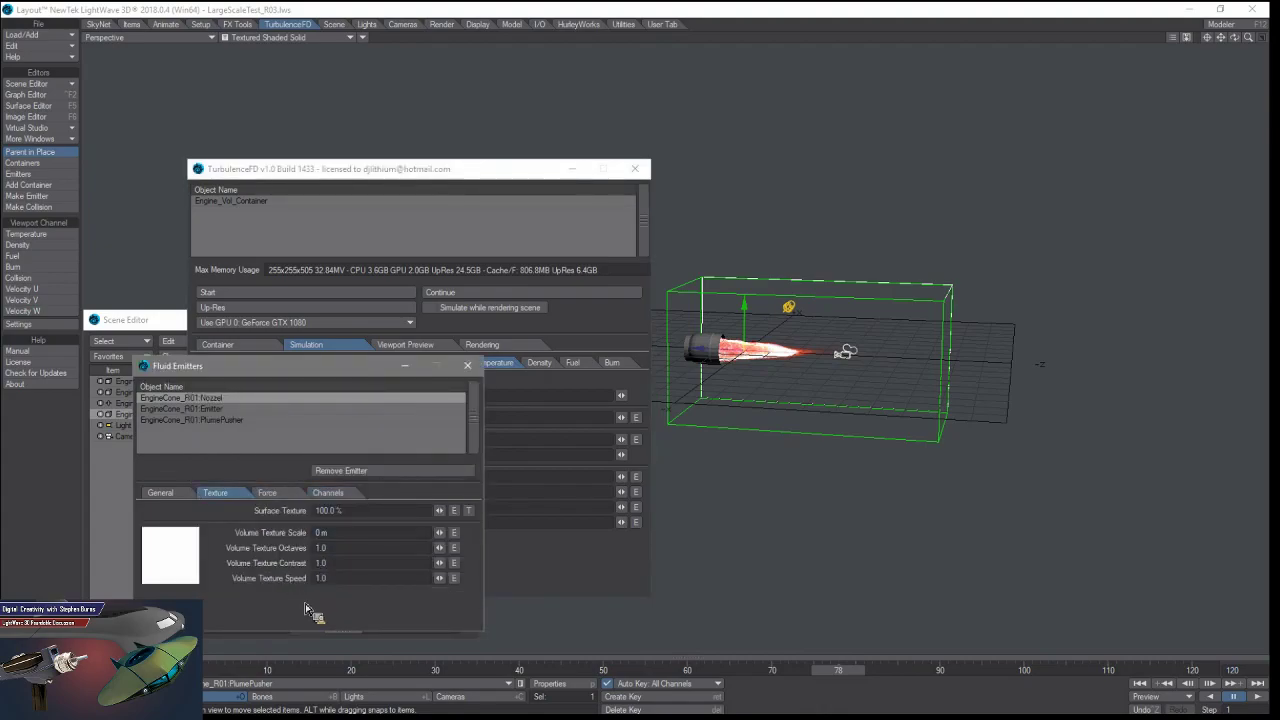
pyautogui.click(255, 410)
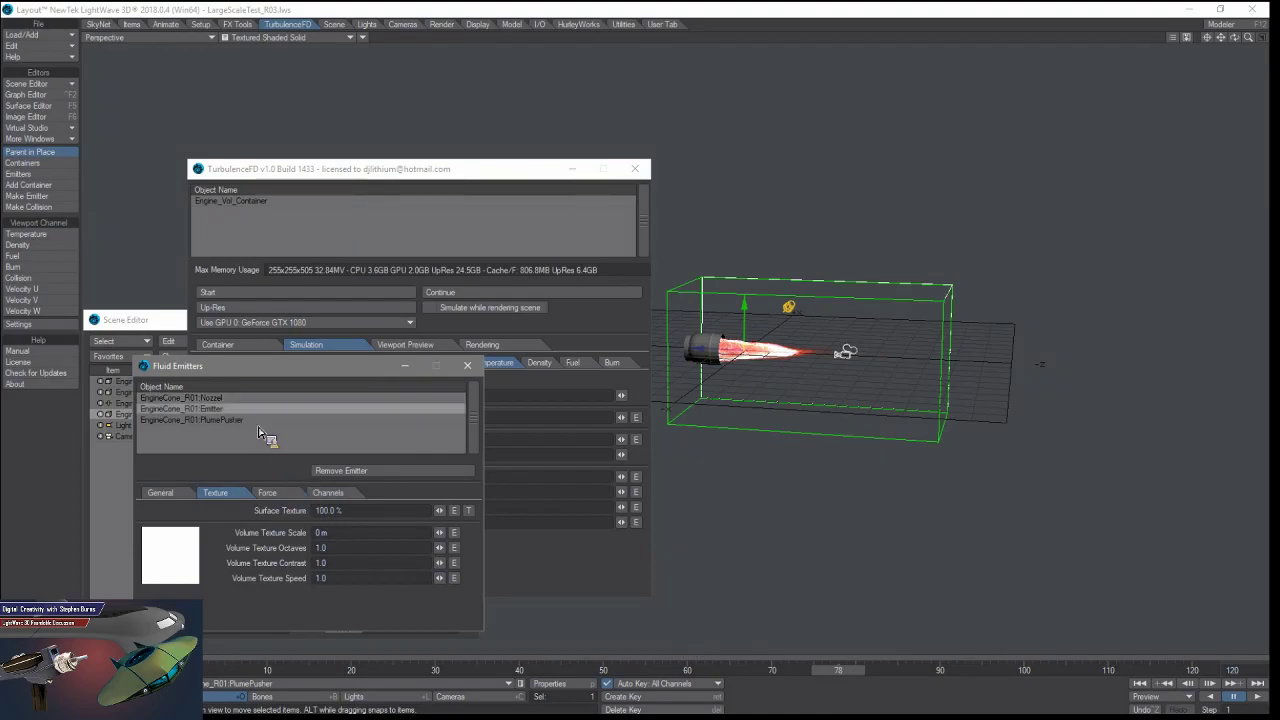
pyautogui.click(300, 495)
pyautogui.click(488, 480)
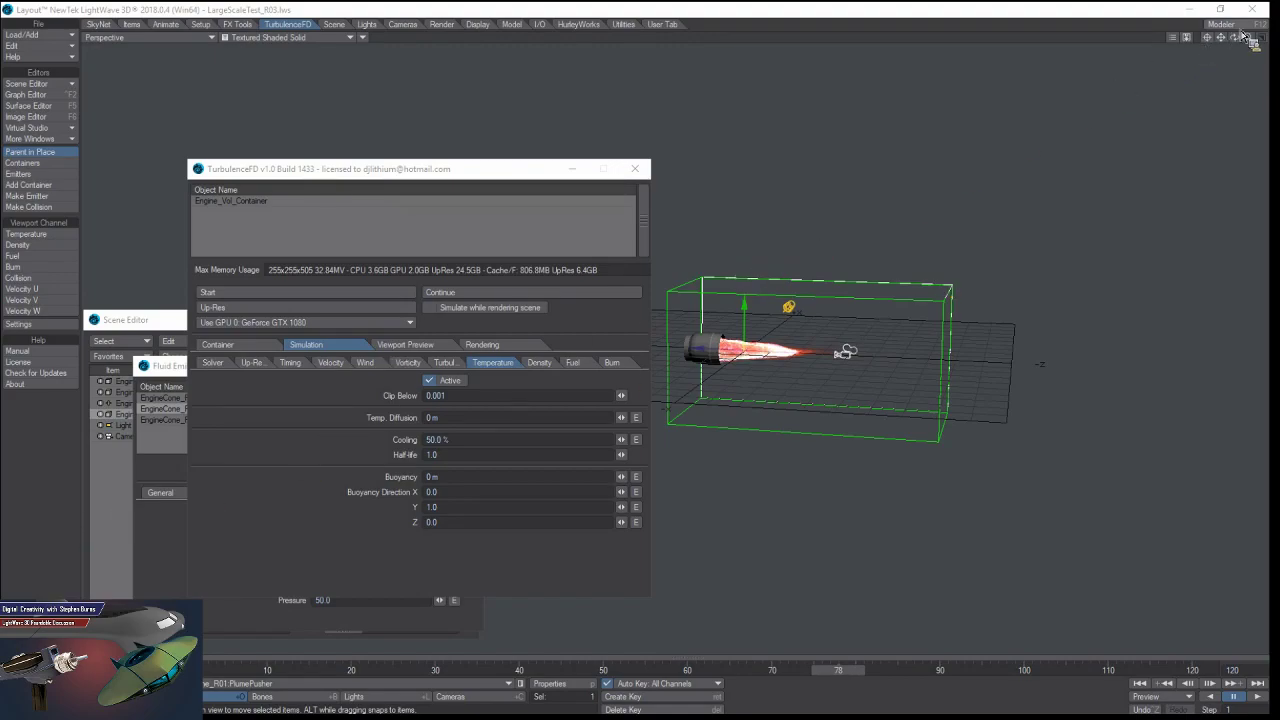
# Close the TurbulenceFD, Fluid Emitters and Scene Editor windows to leave the engine plume in clear view.
pyautogui.moveTo(1234, 37); pyautogui.dragTo(1250, 44)
pyautogui.moveTo(459, 177); pyautogui.dragTo(282, 124)
pyautogui.moveTo(1253, 39); pyautogui.dragTo(1240, 44)
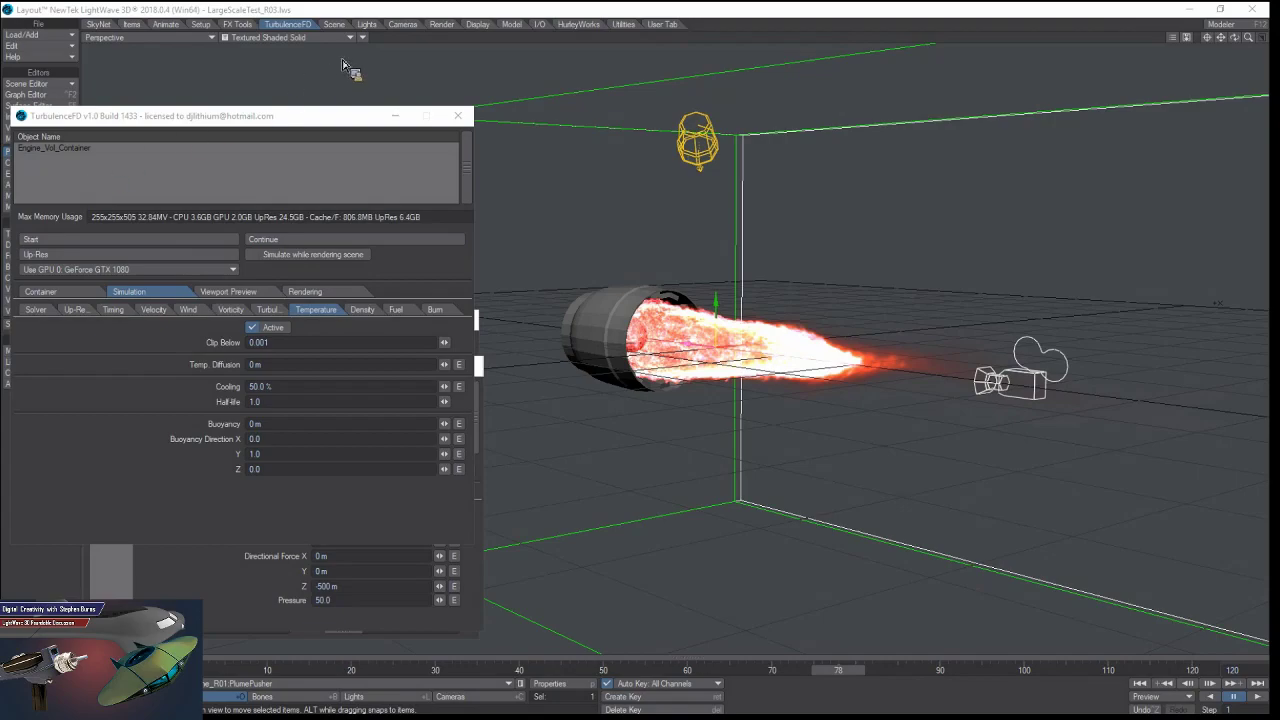
pyautogui.moveTo(362, 115); pyautogui.dragTo(461, 92)
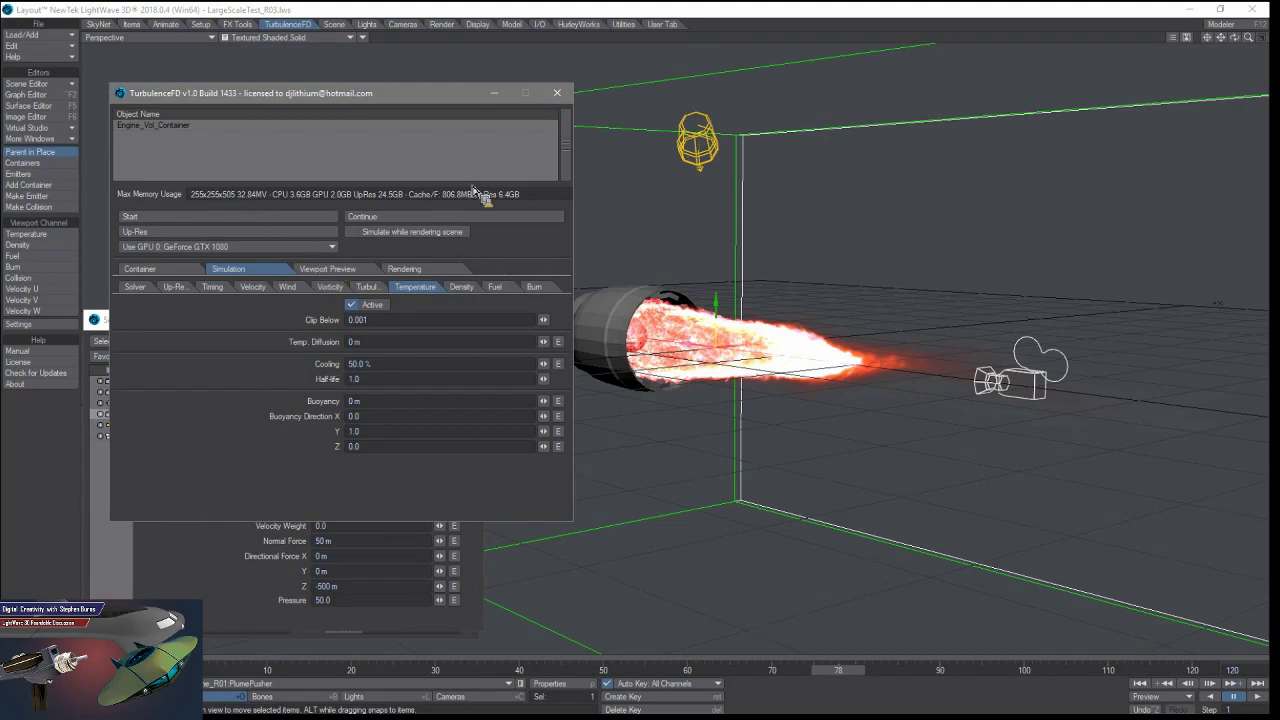
pyautogui.click(557, 92)
pyautogui.click(466, 319)
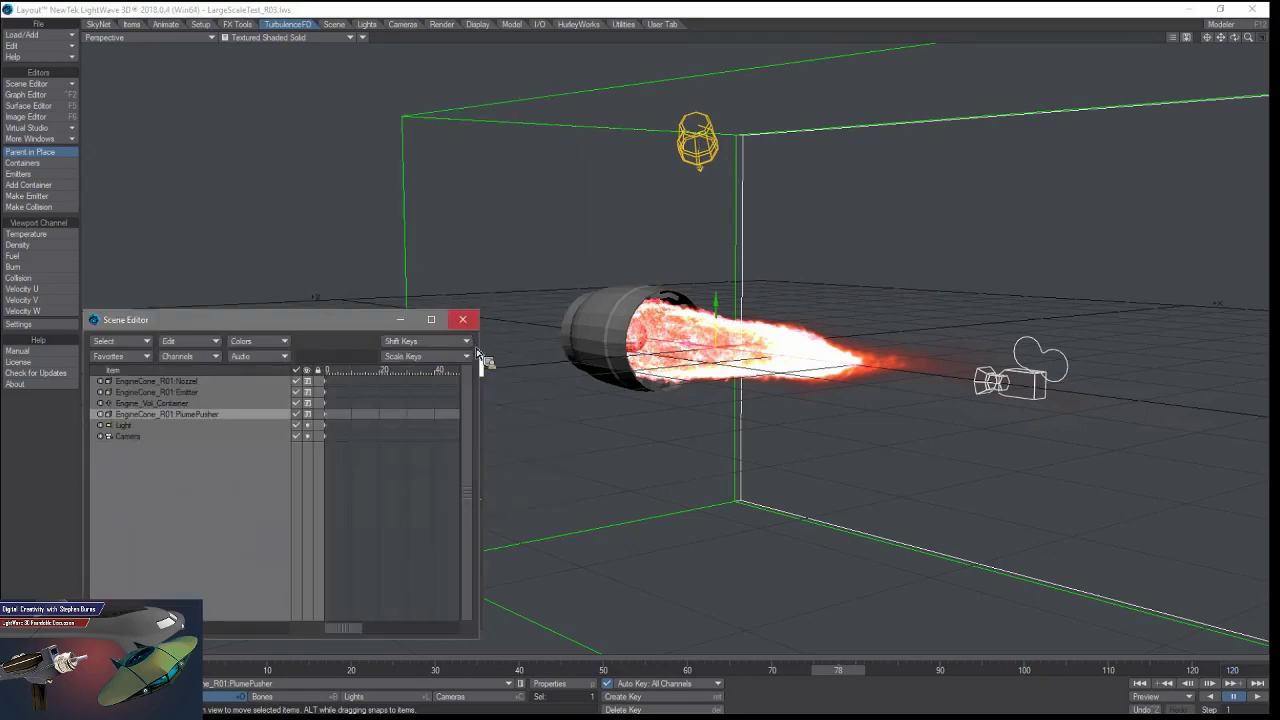
# Start loading another scene, discarding the unsaved changes to LargeScaleTest_R03.
pyautogui.click(78, 48)
pyautogui.moveTo(128, 148)
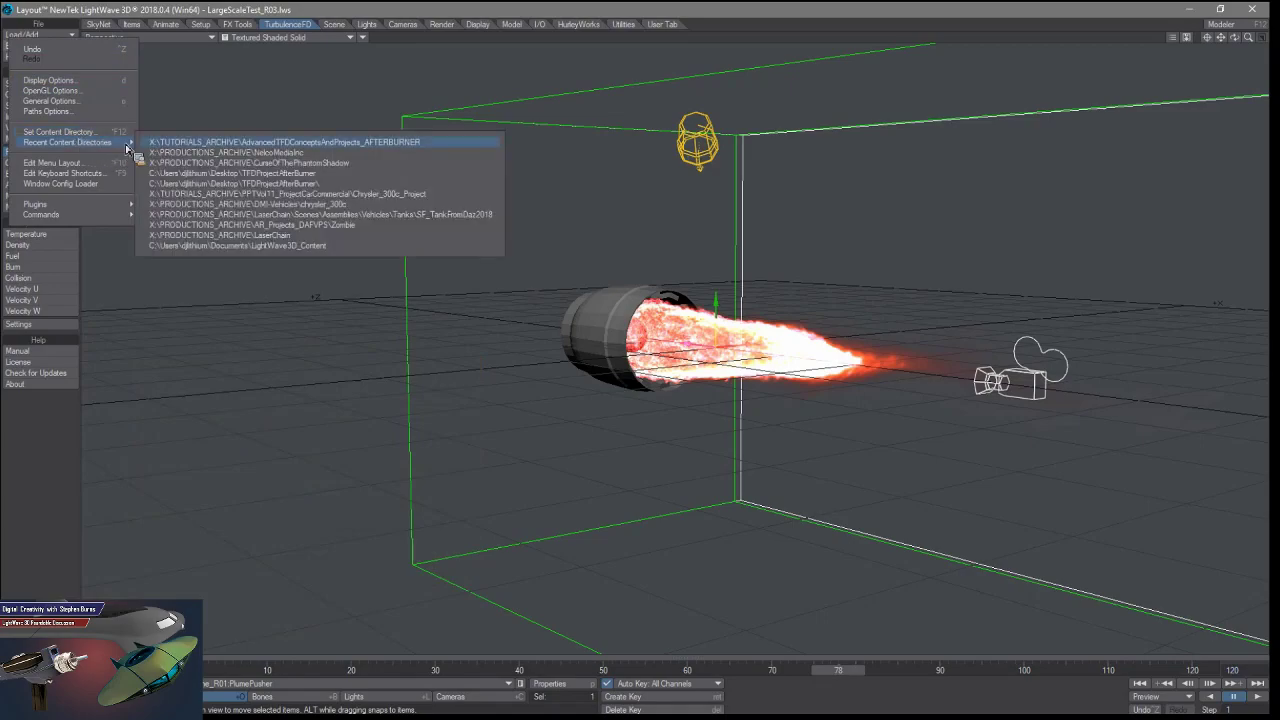
pyautogui.click(45, 35)
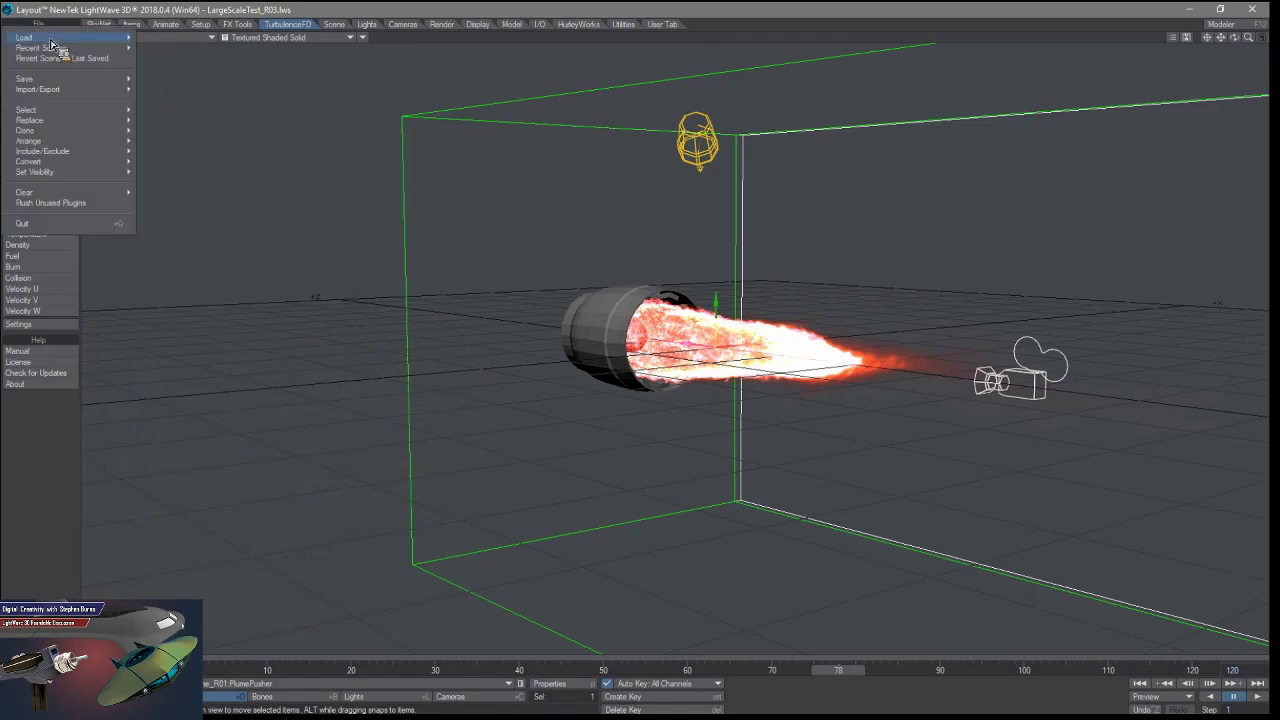
pyautogui.moveTo(50, 38)
pyautogui.moveTo(206, 46)
pyautogui.click(274, 50)
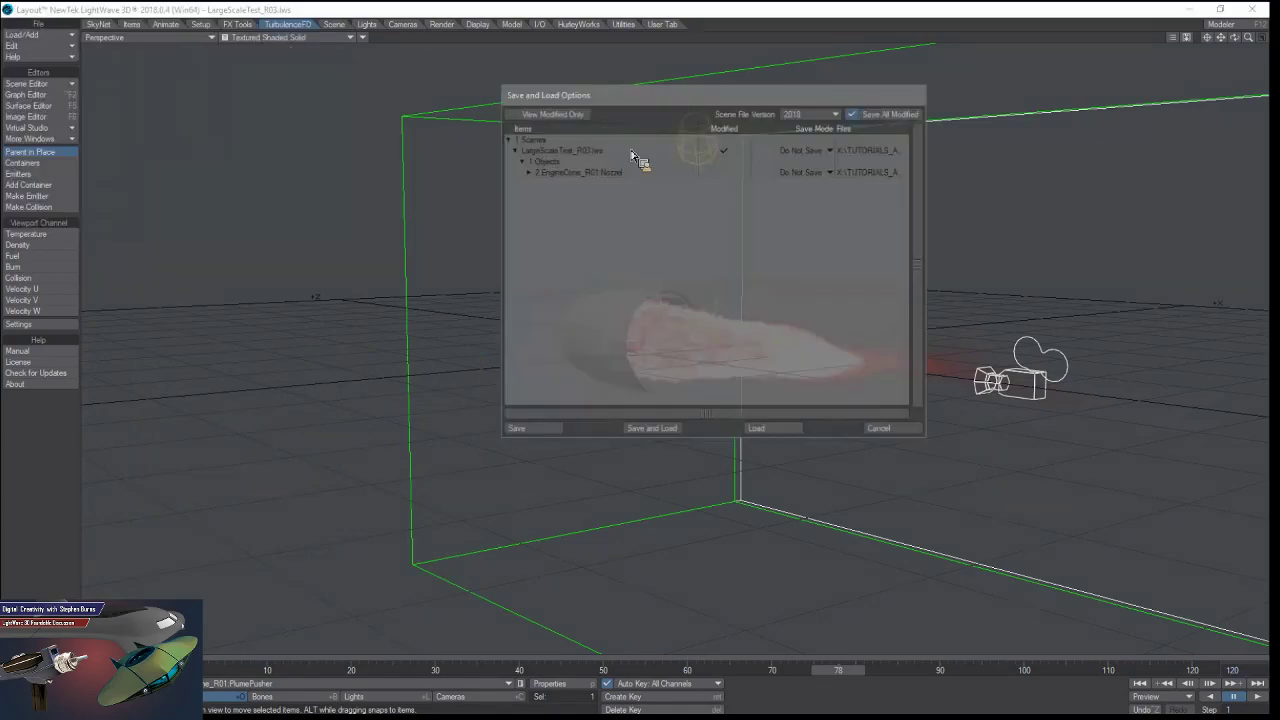
pyautogui.click(765, 429)
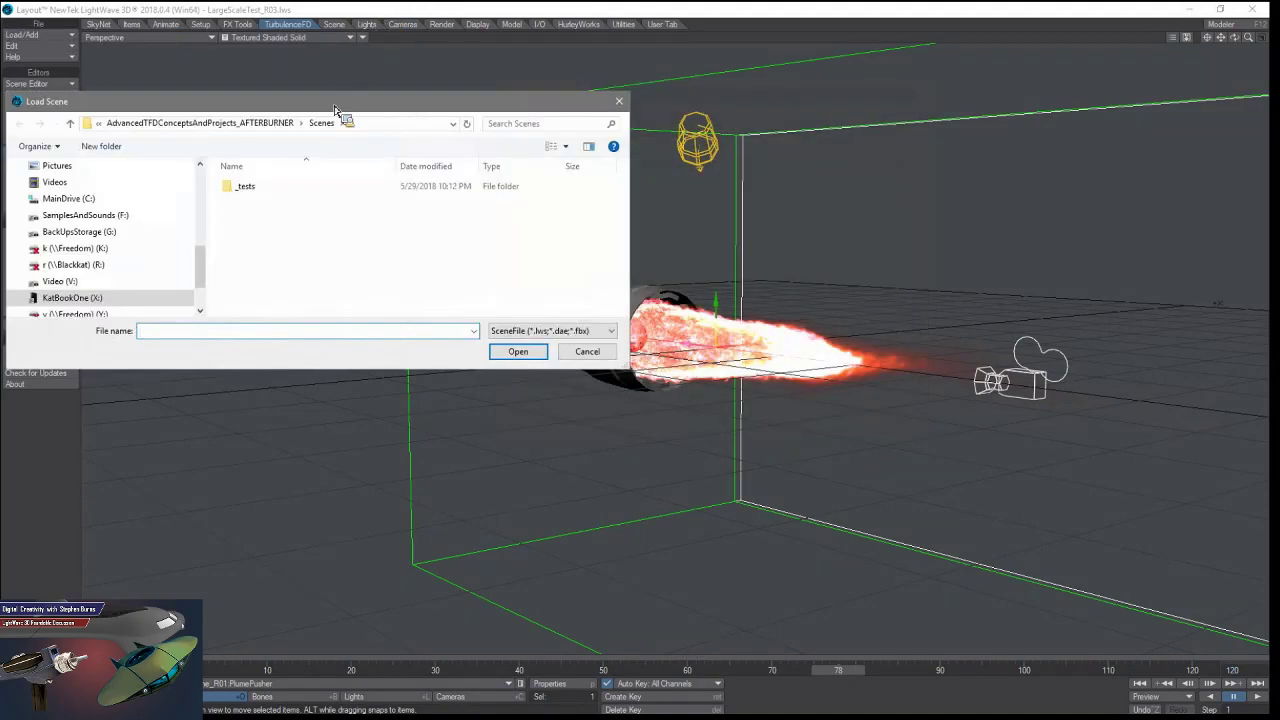
# Browse up to the KatBookOne (X:) drive in the scene loader and open the PRODUCTIONS_ARCHIVE folder.
pyautogui.click(185, 123)
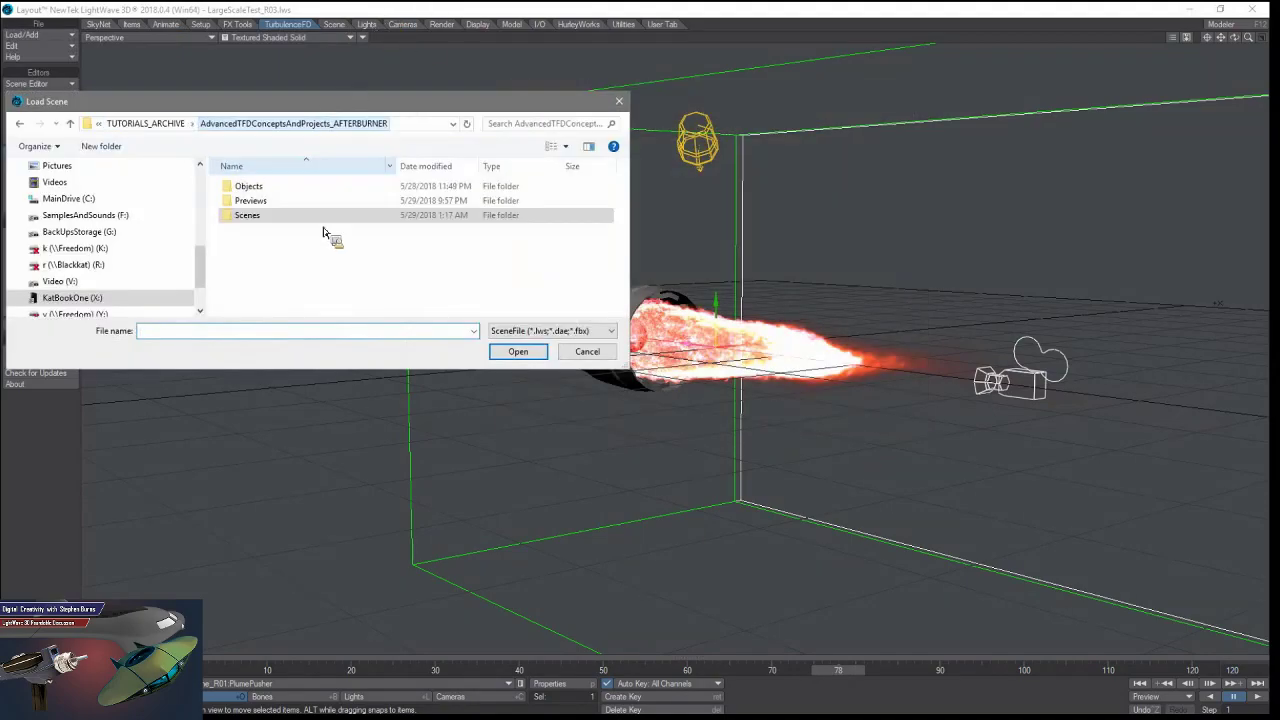
pyautogui.click(168, 125)
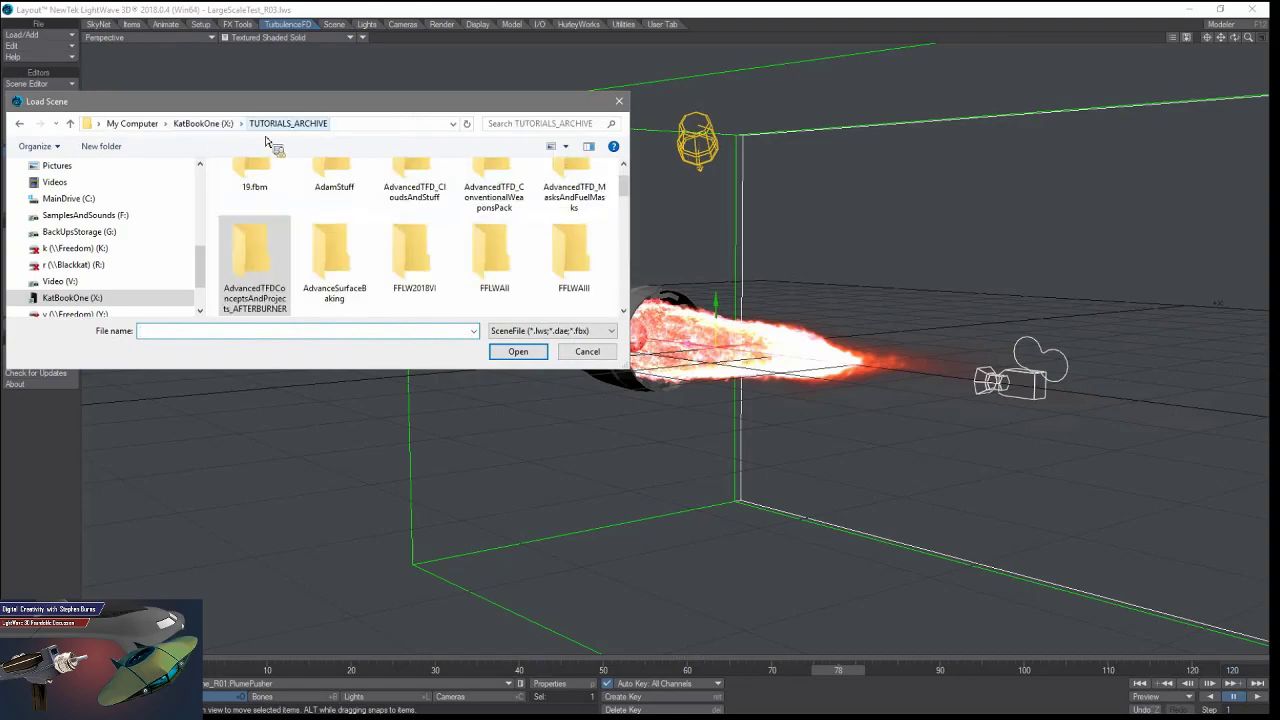
pyautogui.click(212, 125)
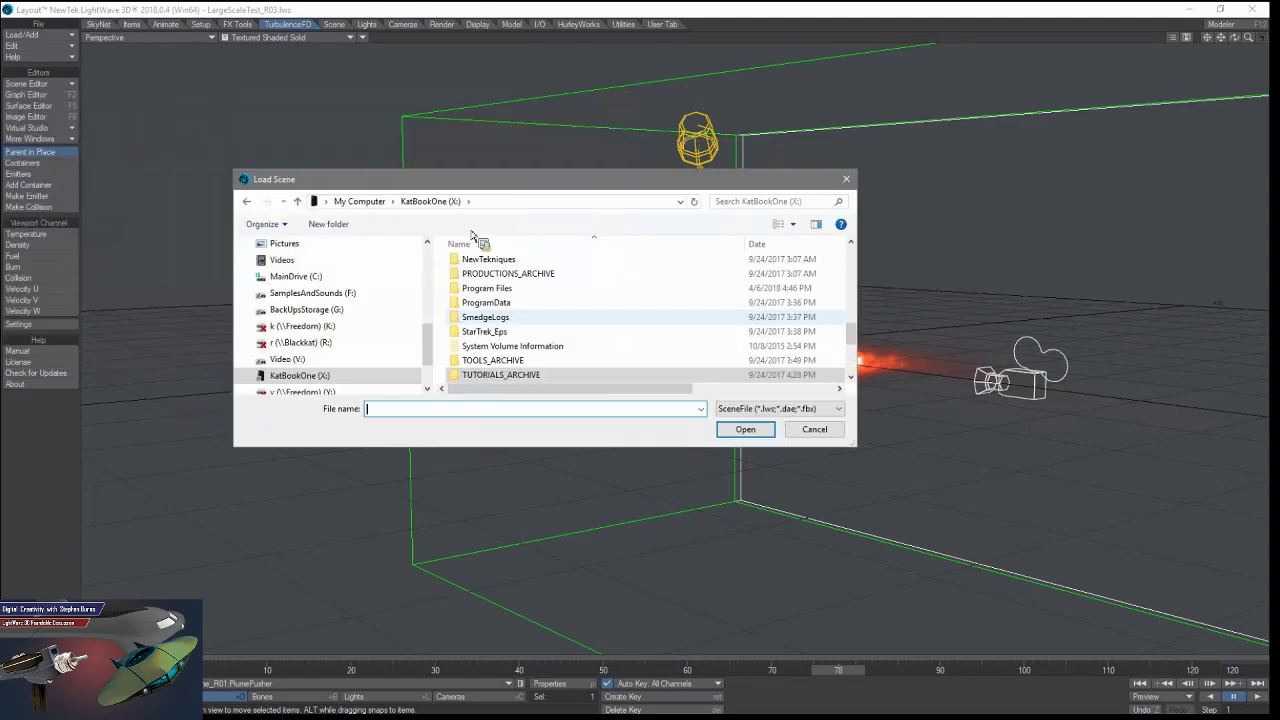
pyautogui.scroll(2, 531, 320)
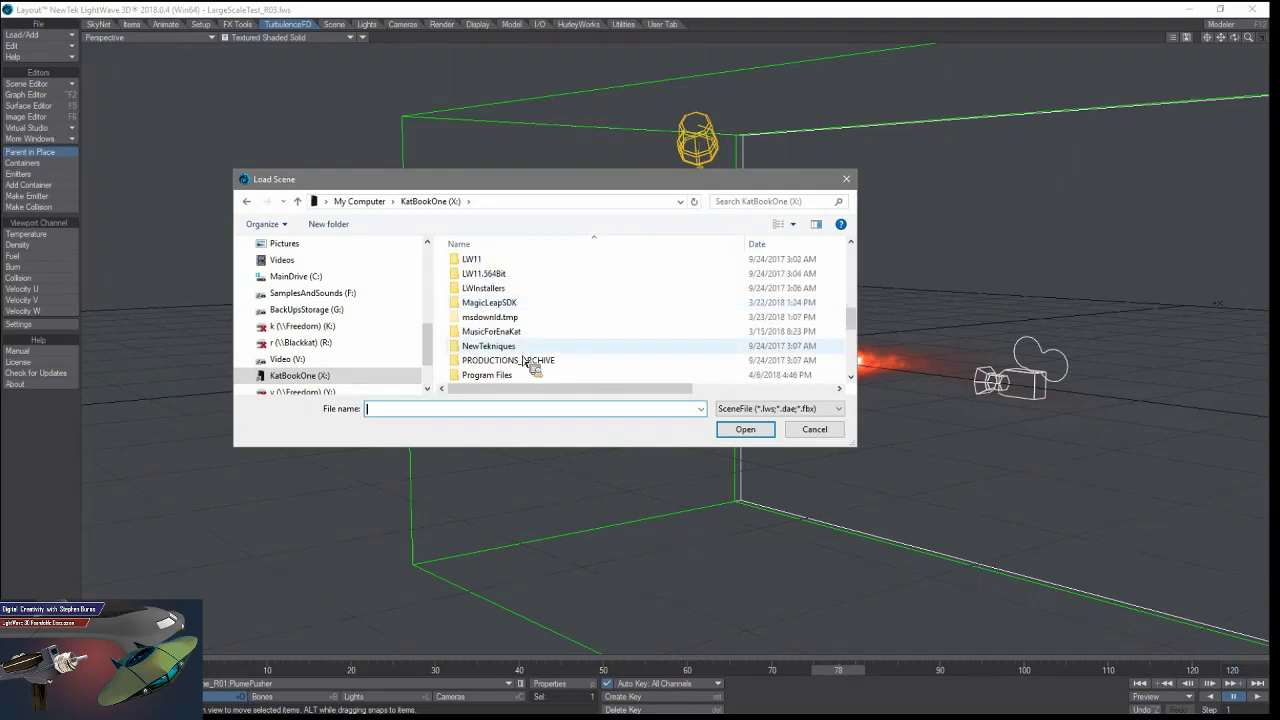
pyautogui.doubleClick(524, 361)
# Find the NelcoMediaInc production folder and open the _work folder within its Scenes folder.
pyautogui.scroll(-3, 528, 308)
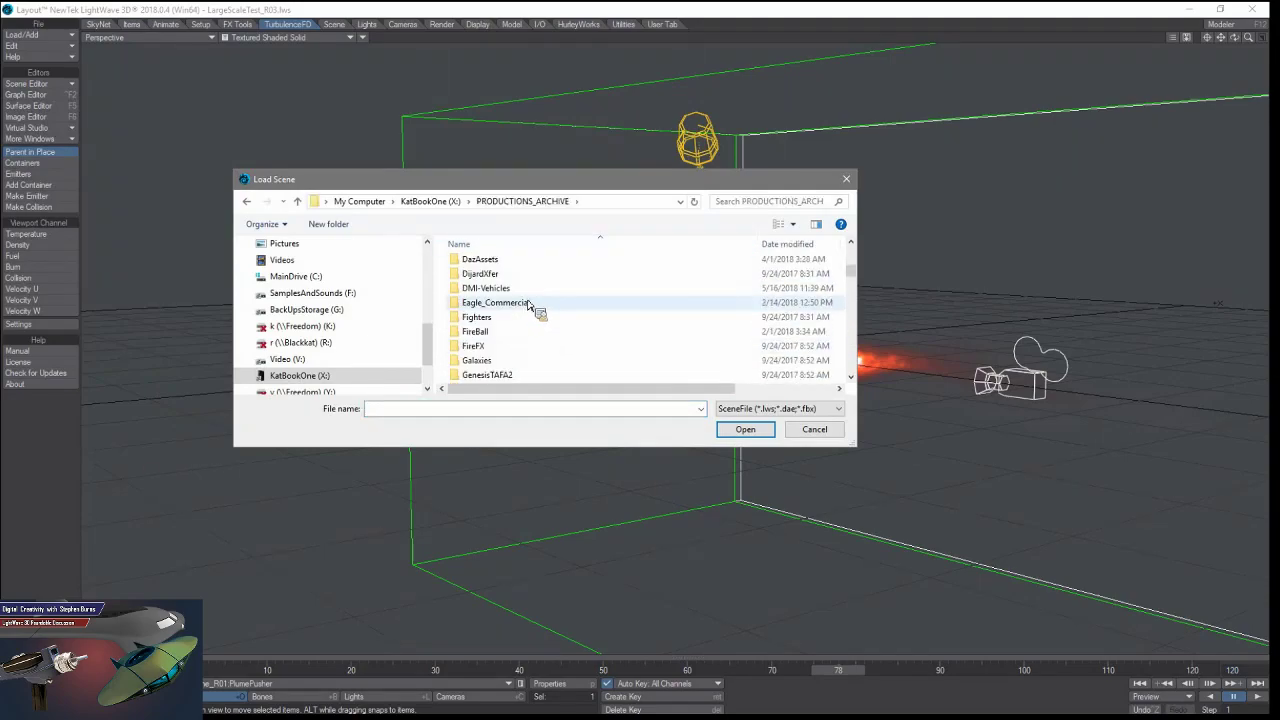
pyautogui.scroll(-8, 530, 302)
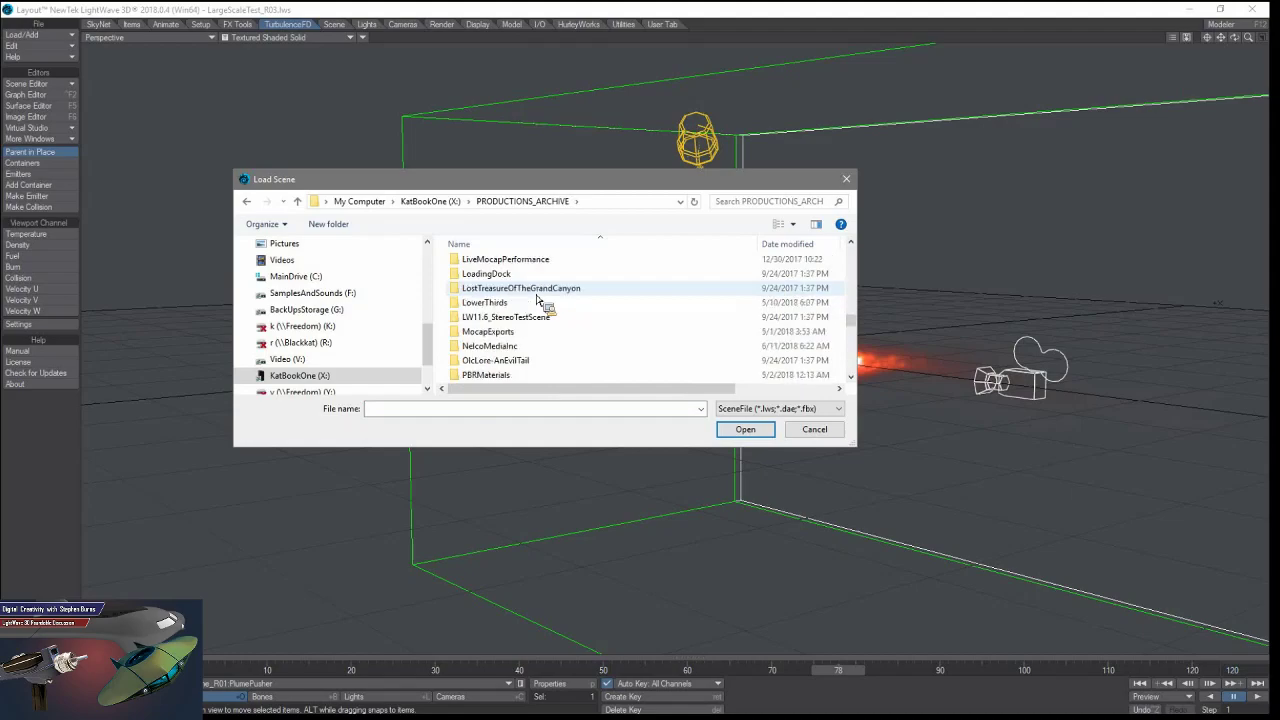
pyautogui.scroll(-6, 537, 298)
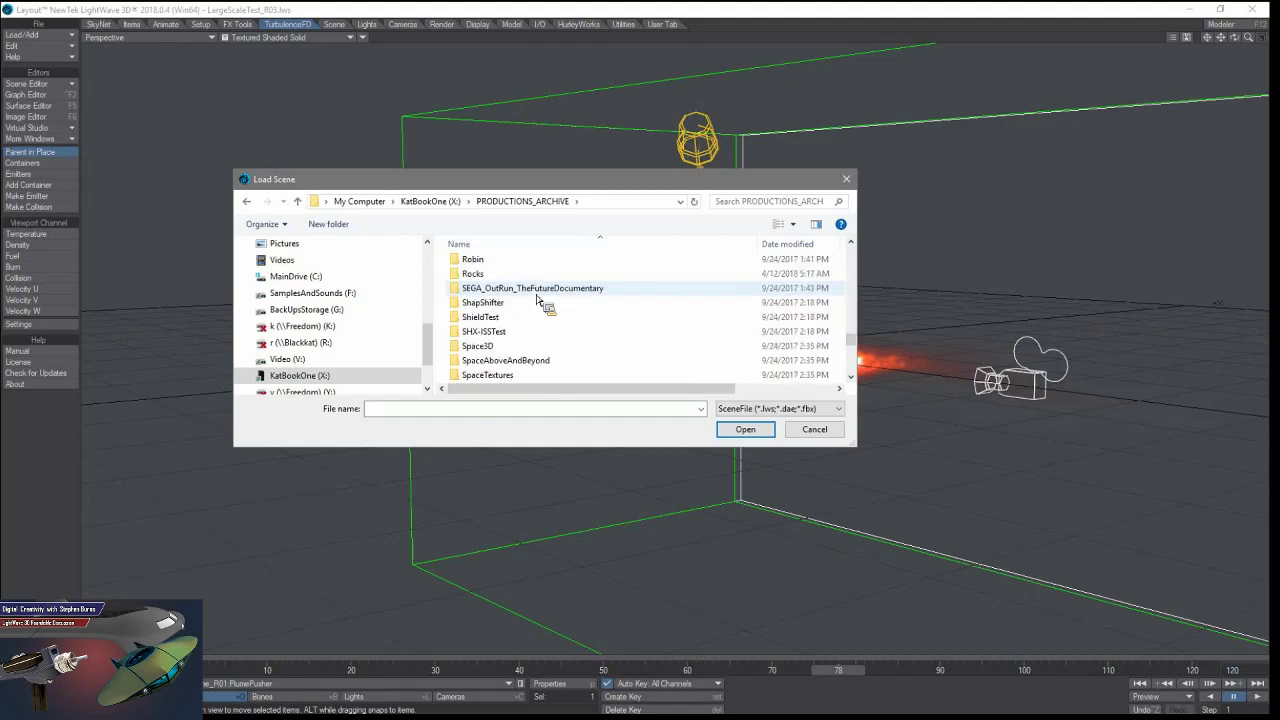
pyautogui.scroll(3, 537, 298)
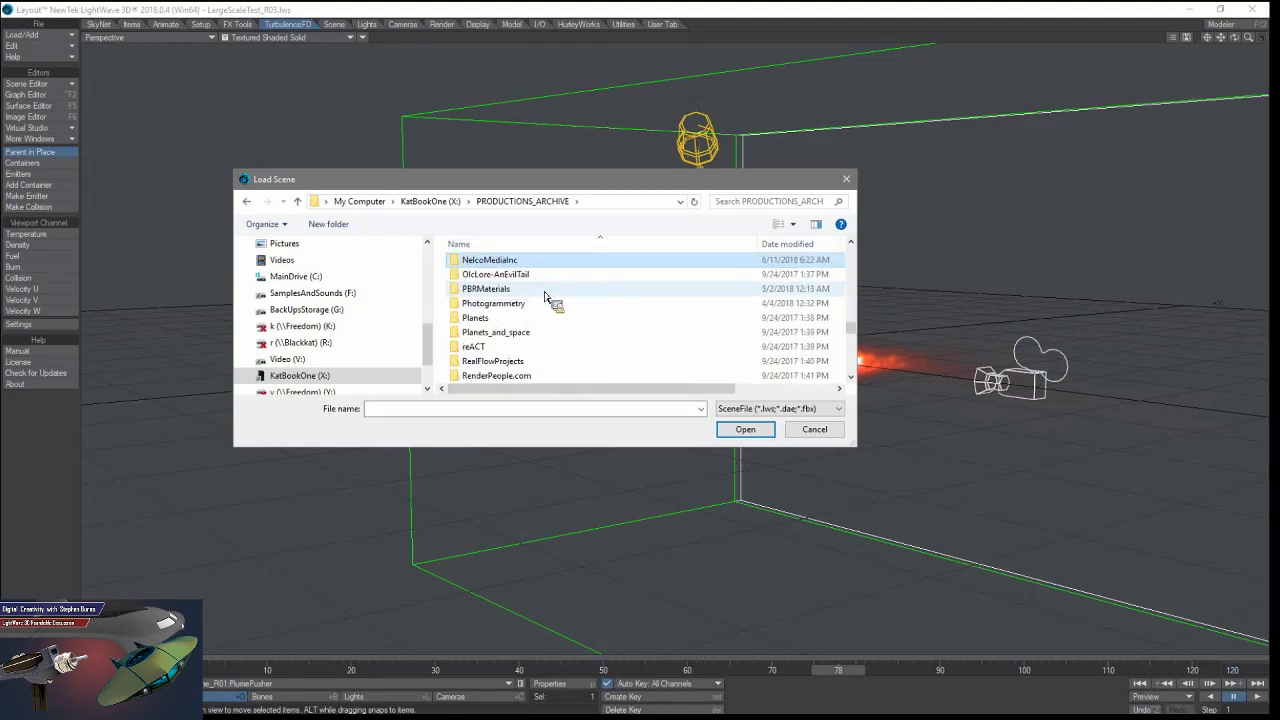
pyautogui.doubleClick(530, 262)
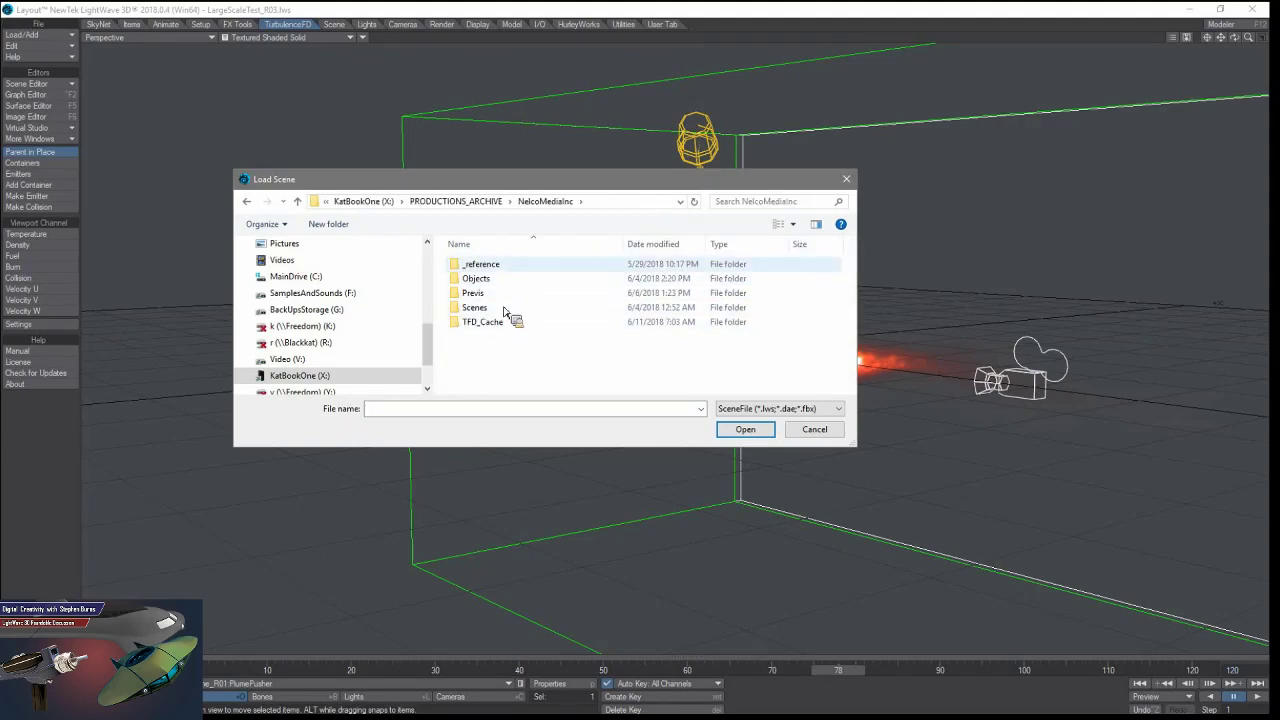
pyautogui.doubleClick(506, 308)
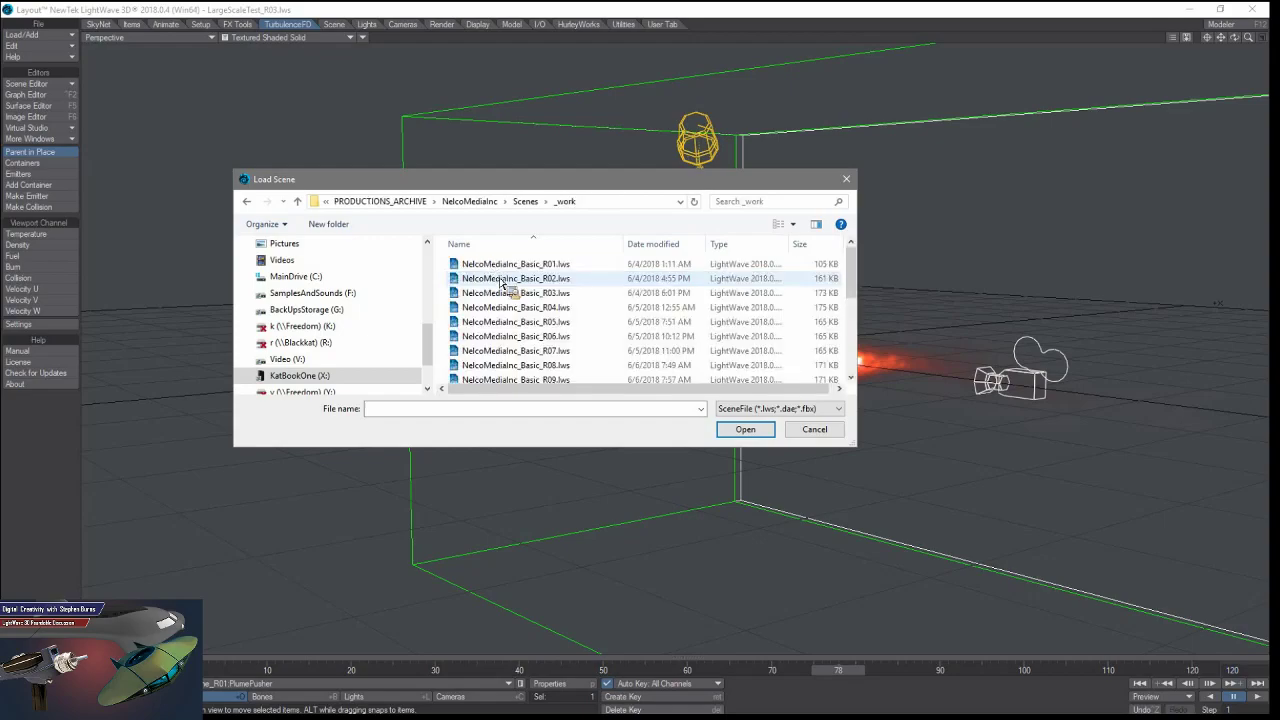
# Load the scene NelcoMediaInc_Basic_R13_Previs_Approval_R08.lws.
pyautogui.scroll(-4, 508, 287)
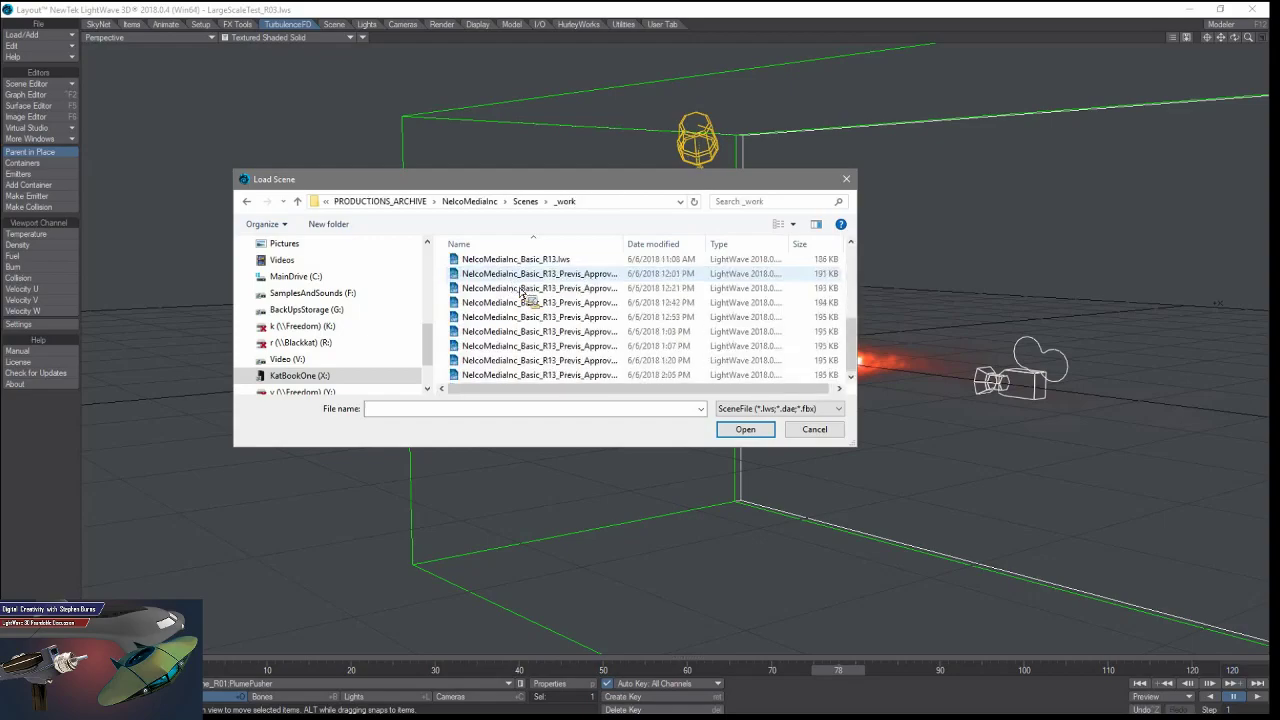
pyautogui.click(578, 374)
pyautogui.click(750, 429)
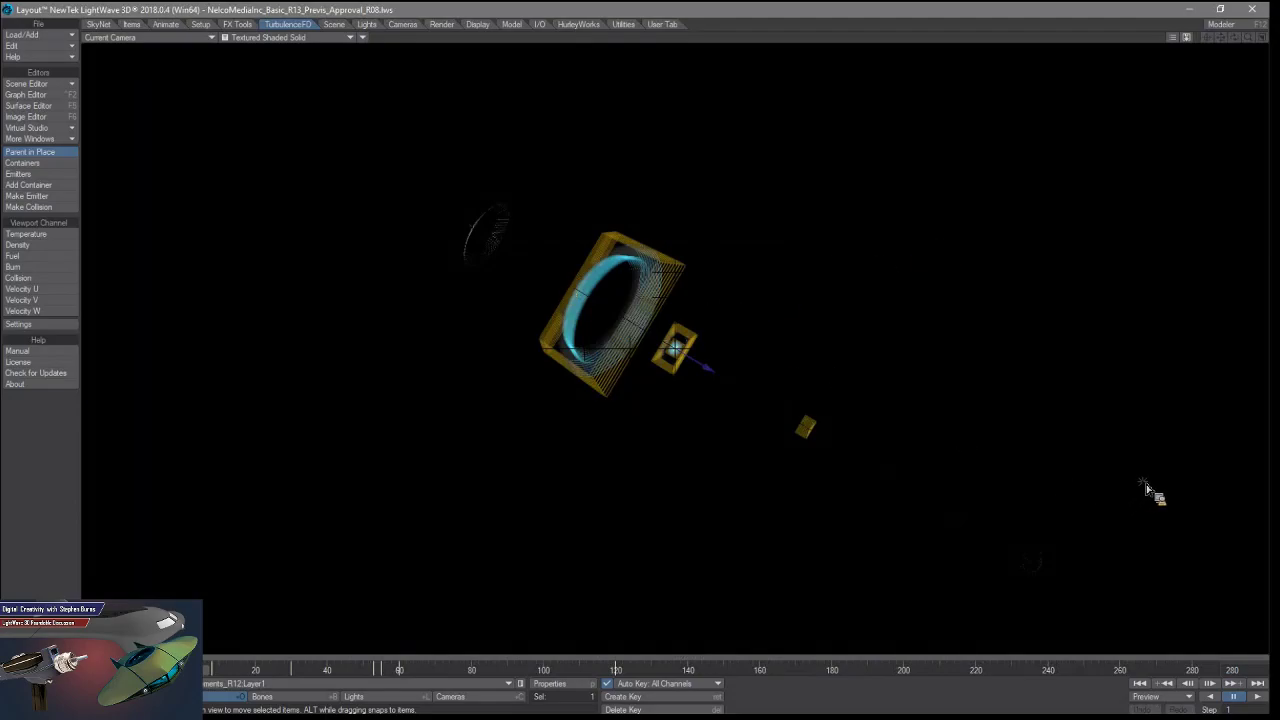
# Make a camera-view preview of the logo animation from frame 0 to 280 with a frame step of 1.
pyautogui.click(1166, 697)
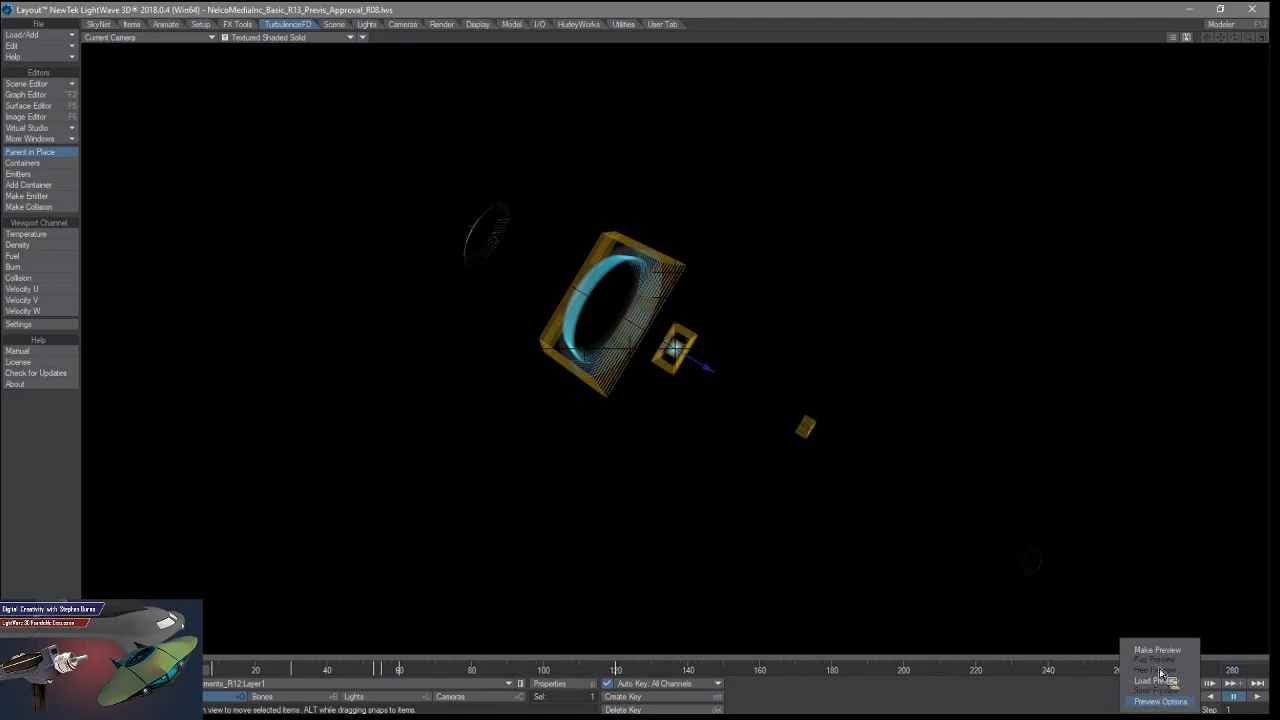
pyautogui.click(1157, 651)
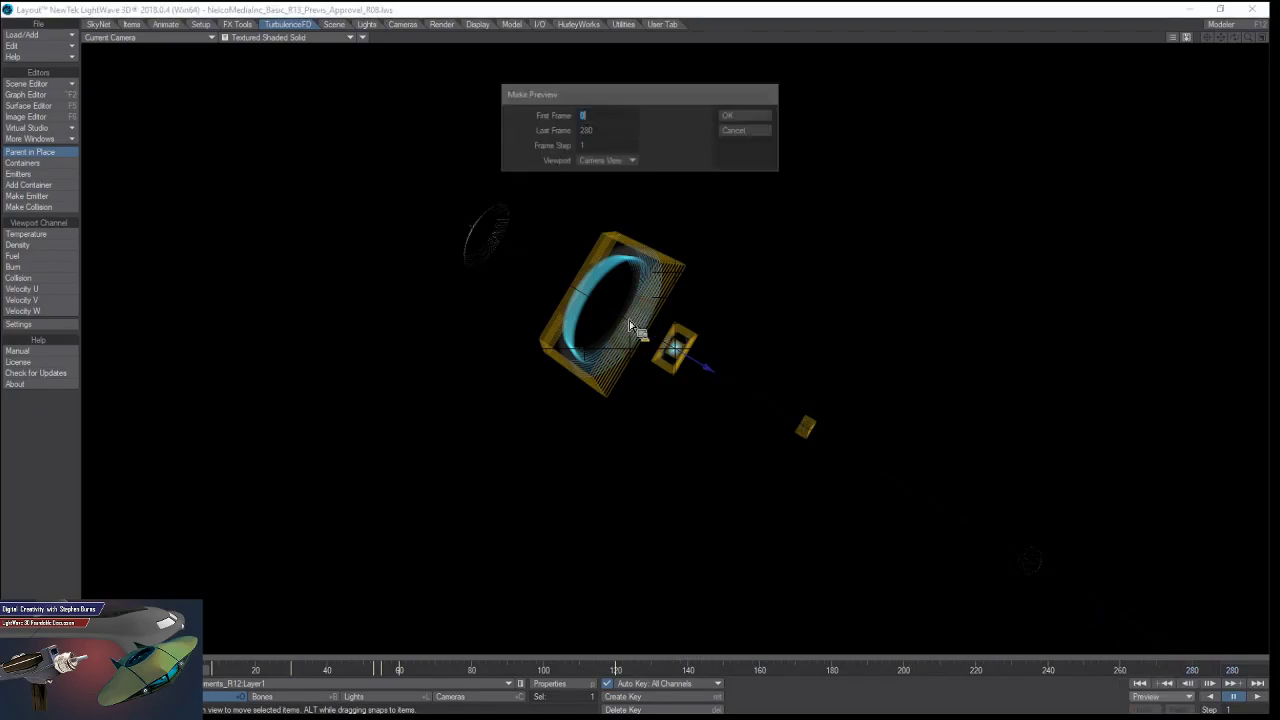
pyautogui.click(736, 118)
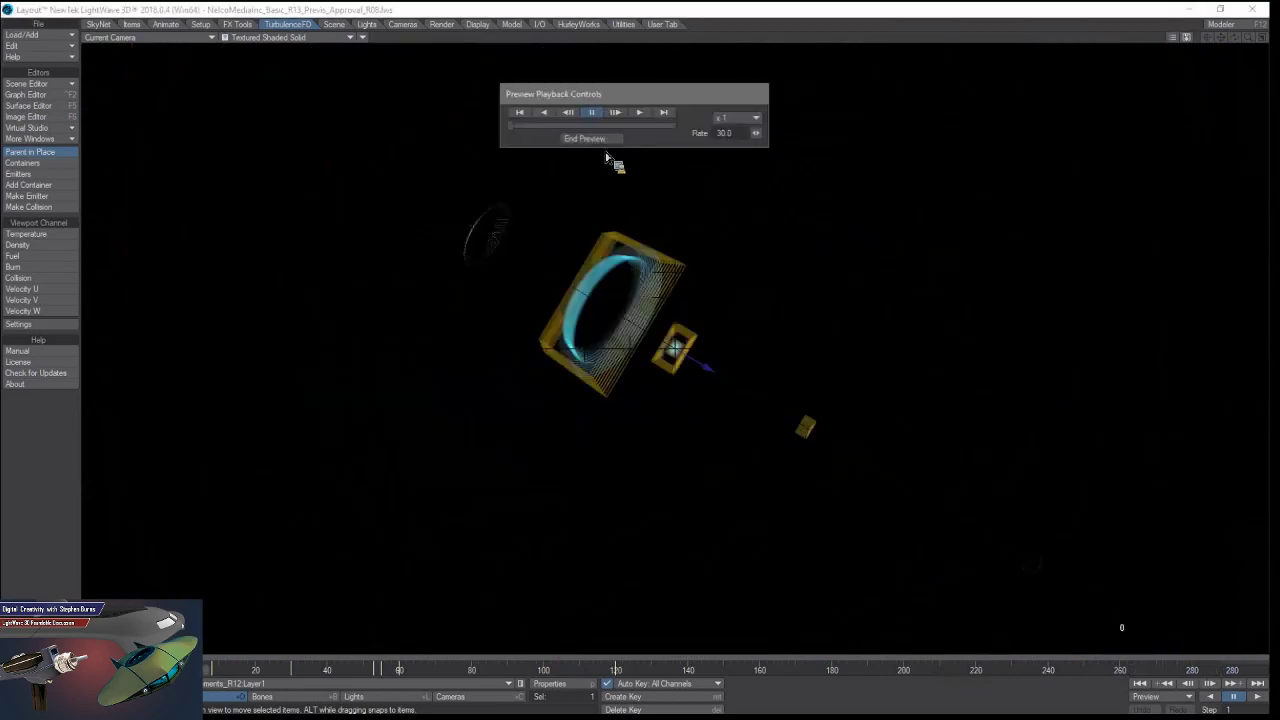
# Play the logo animation preview with the playback controls moved higher, and end the preview.
pyautogui.click(636, 116)
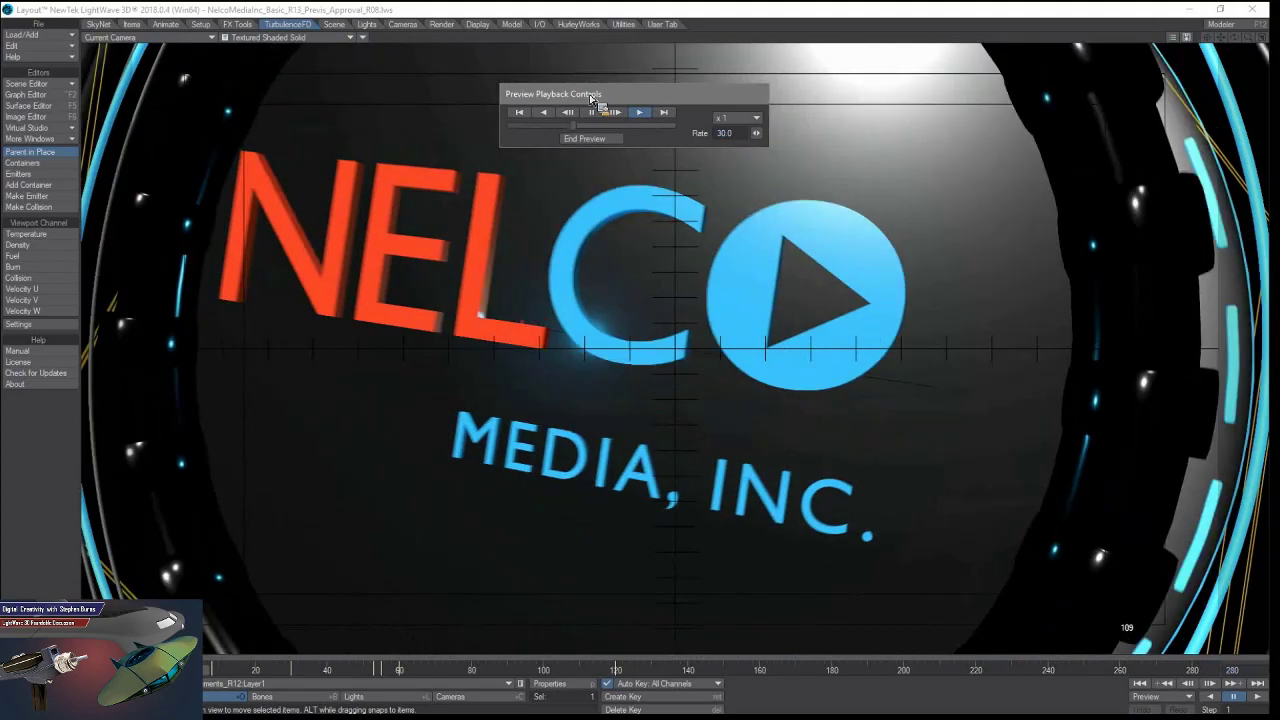
pyautogui.moveTo(591, 98); pyautogui.dragTo(592, 84)
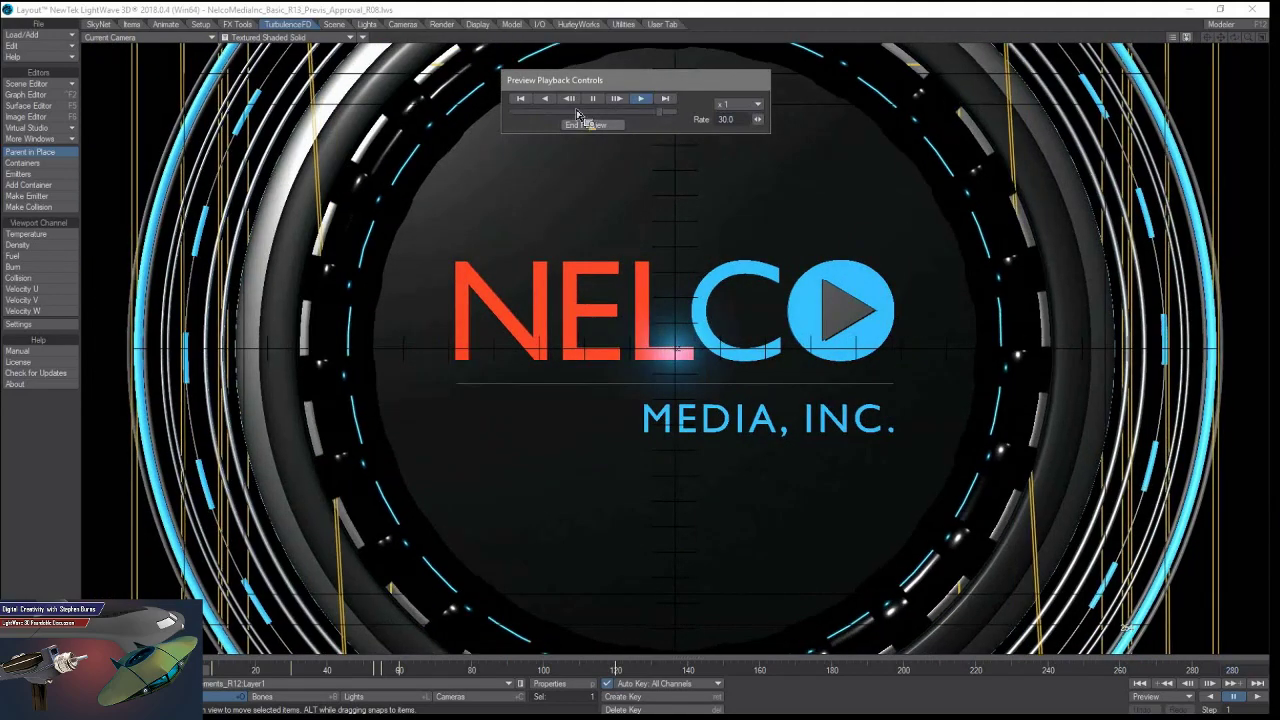
pyautogui.click(284, 38)
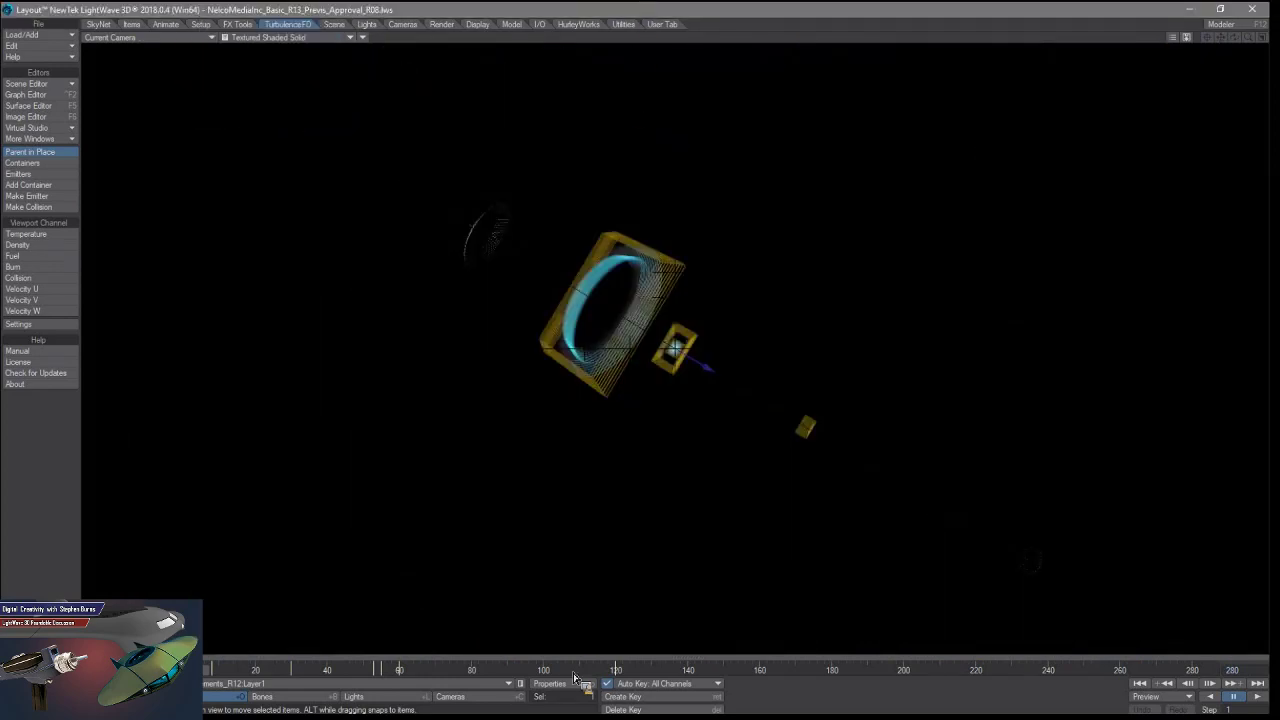
# Select the scene's camera and check its view of the rings at about frame 59.
pyautogui.click(450, 697)
pyautogui.click(562, 684)
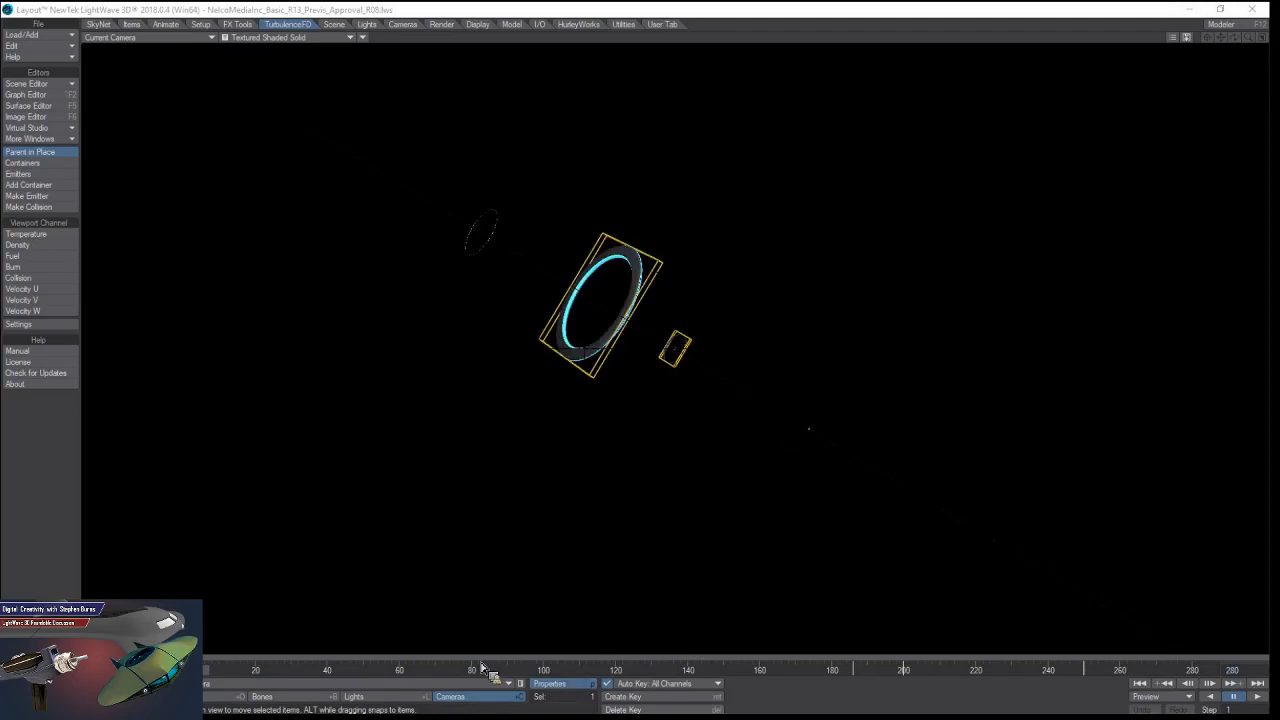
pyautogui.click(400, 671)
pyautogui.click(484, 677)
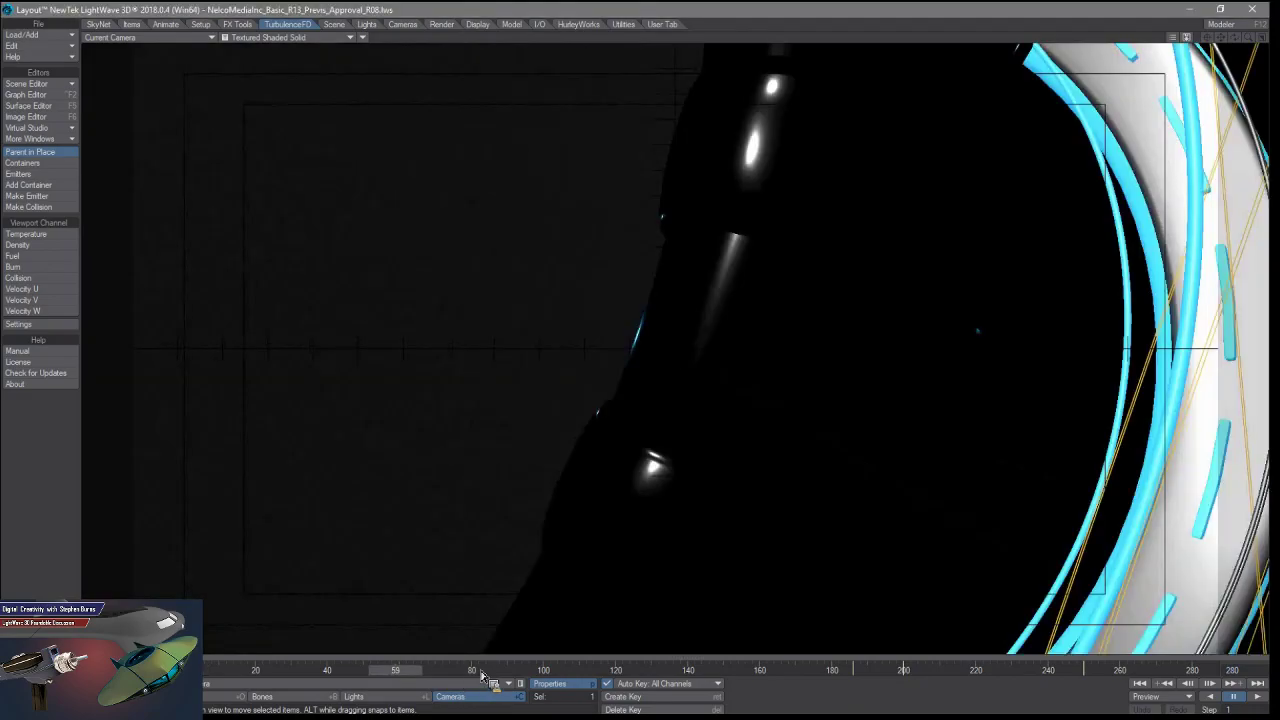
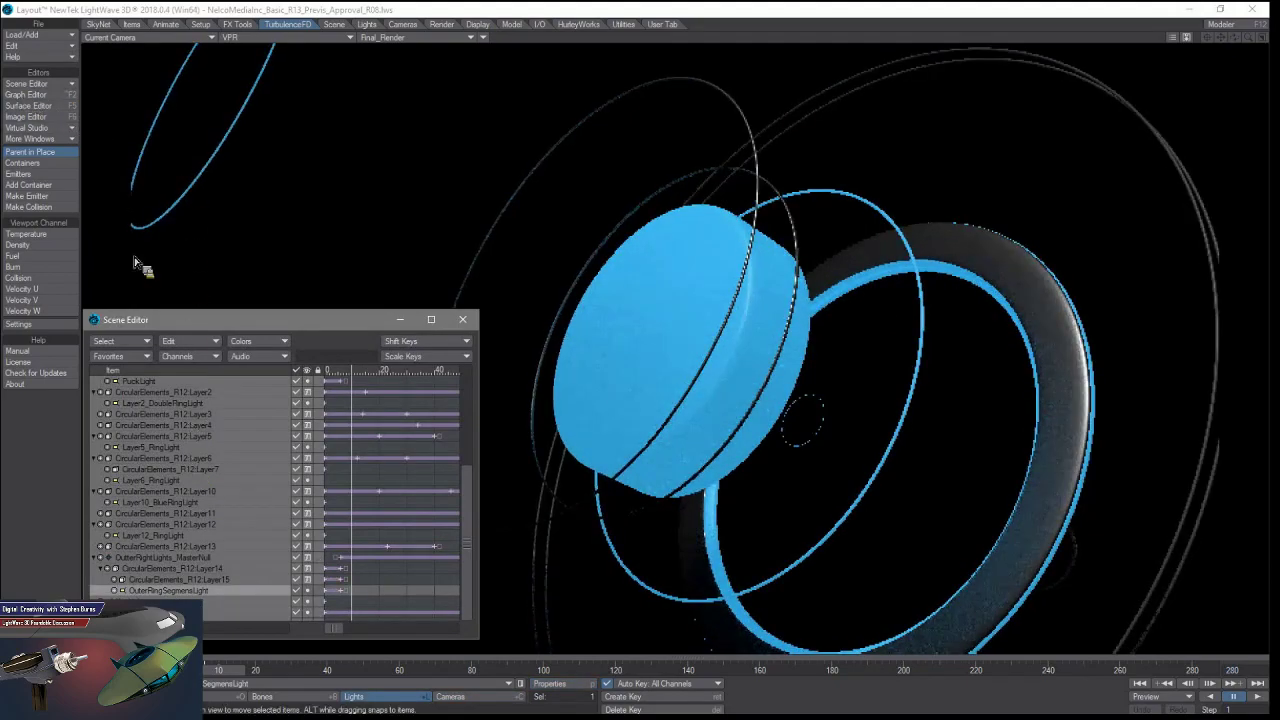
# Find Layer12_RingLight in the Scene Editor's item list and show its light properties.
pyautogui.moveTo(170, 270); pyautogui.dragTo(174, 256)
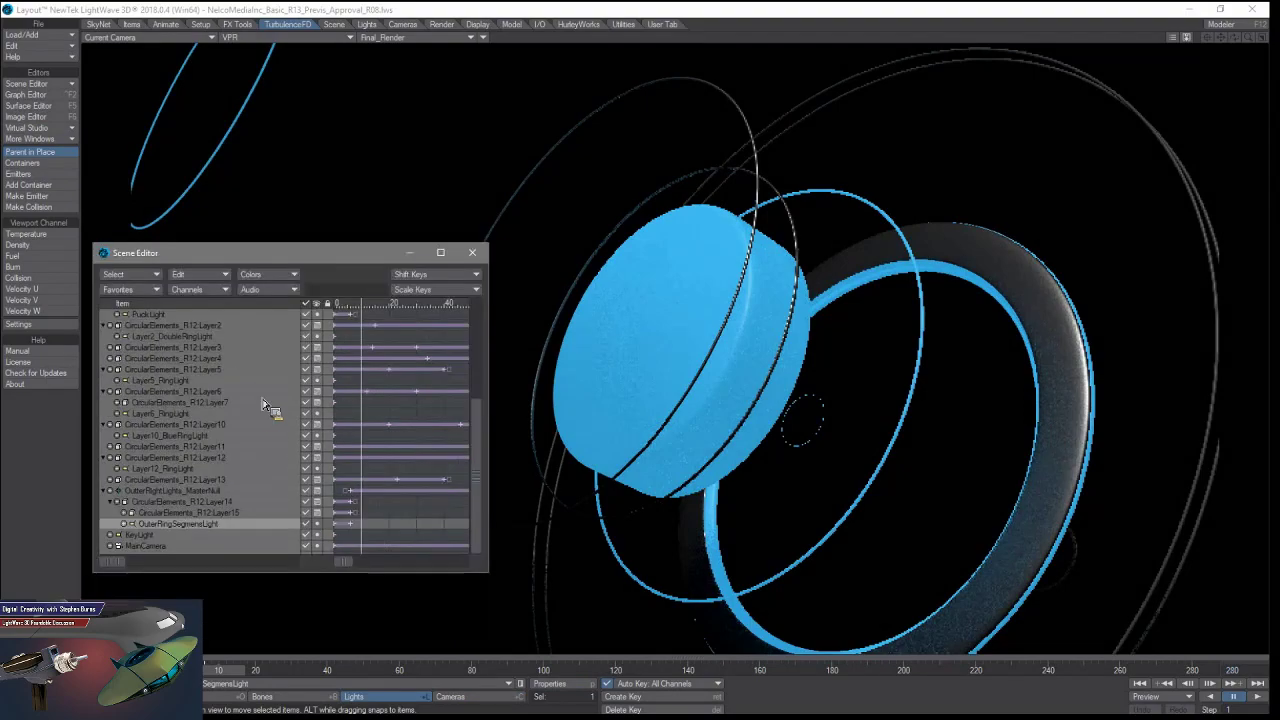
pyautogui.scroll(2, 239, 466)
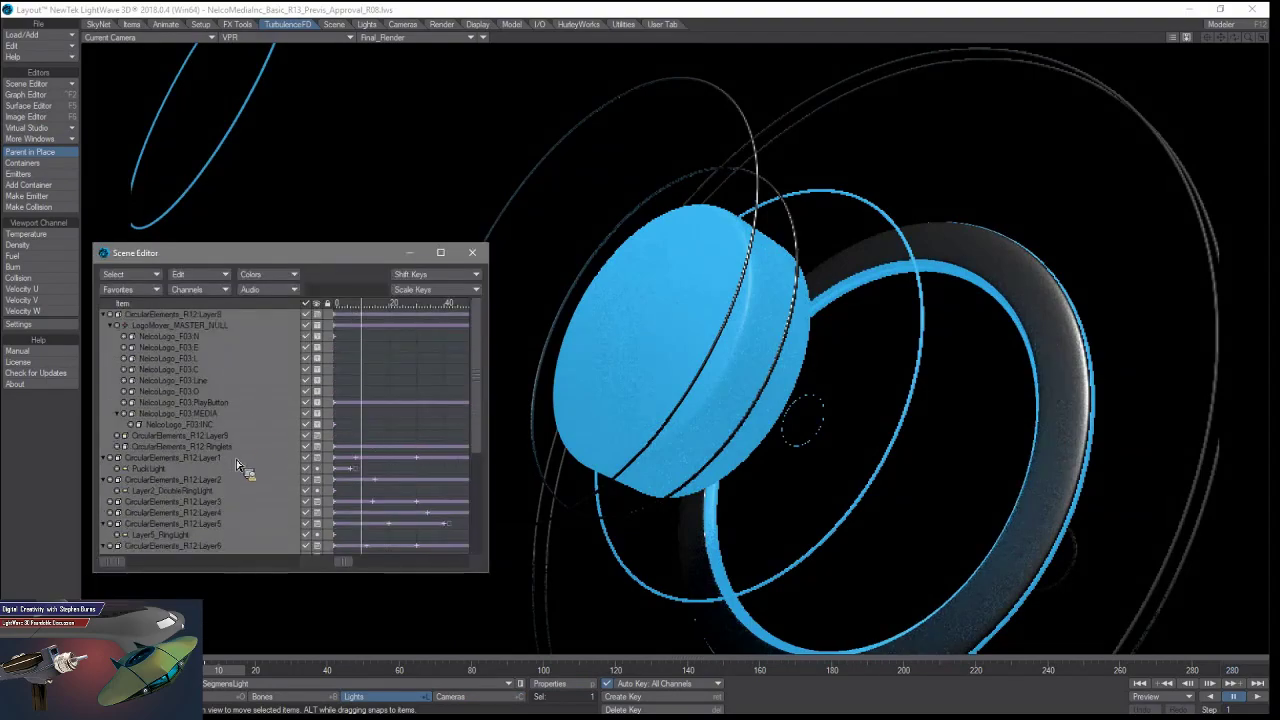
pyautogui.scroll(-5, 239, 466)
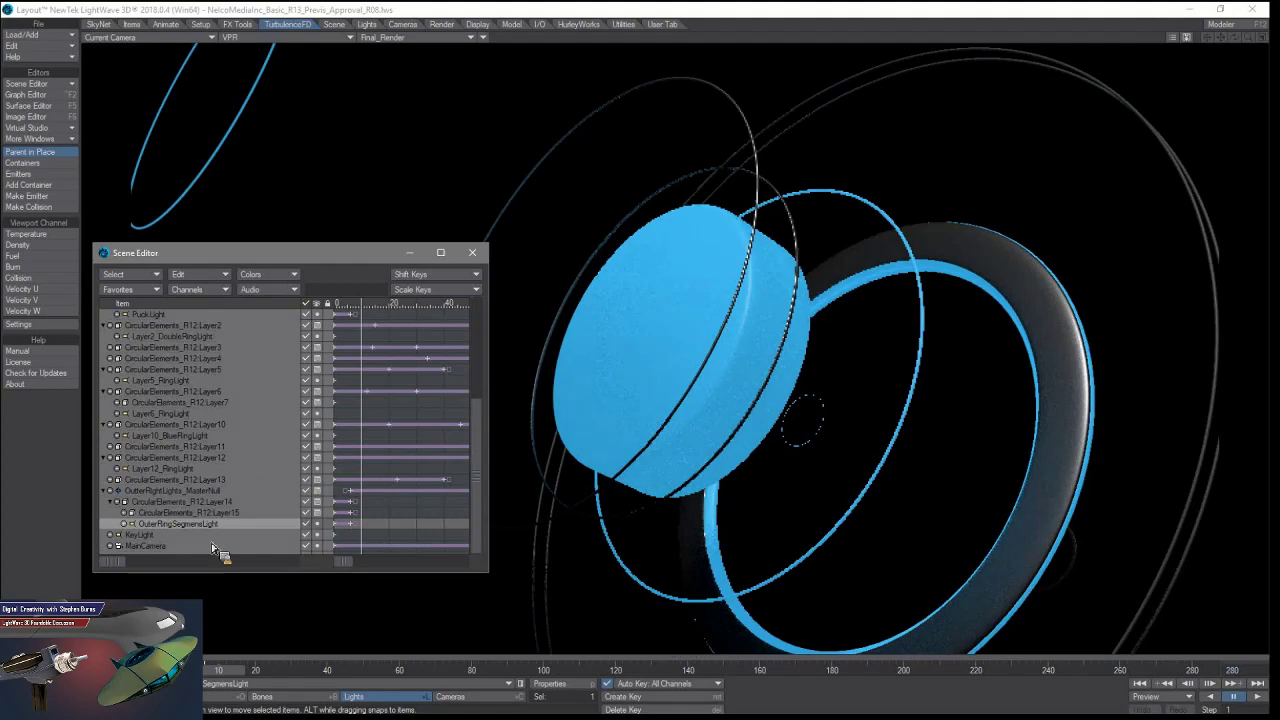
pyautogui.click(191, 469)
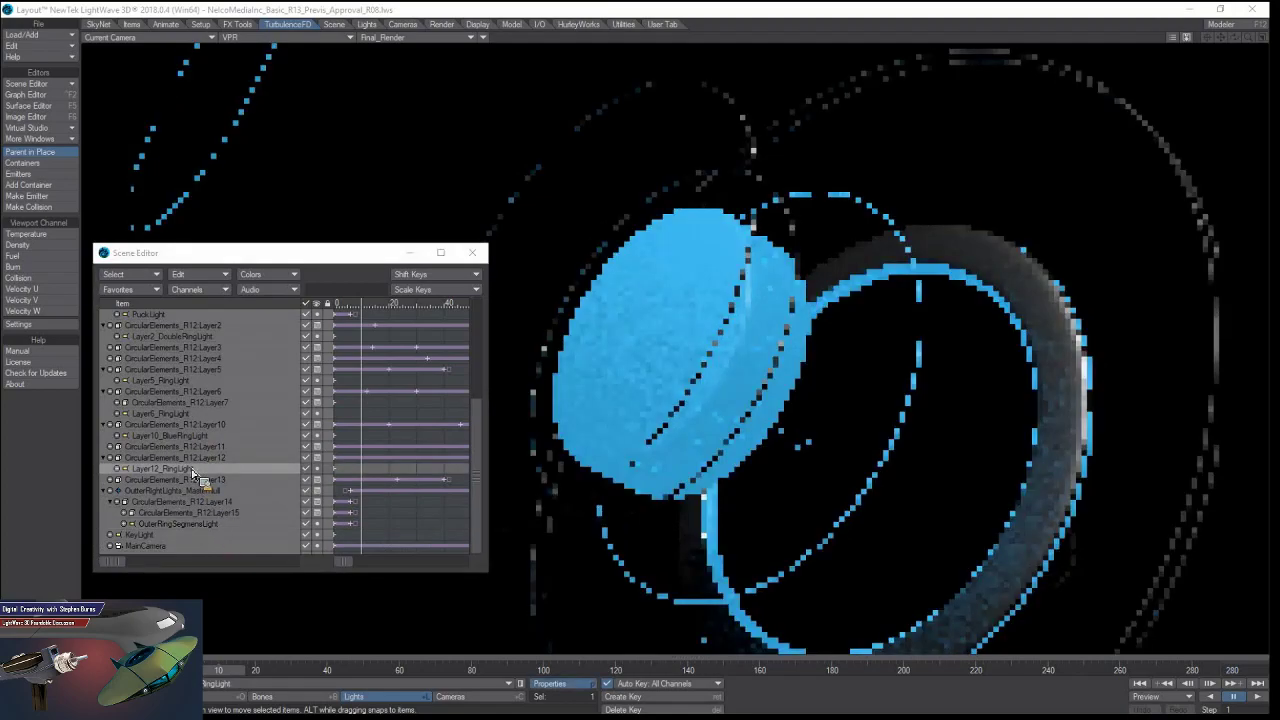
pyautogui.press('p')
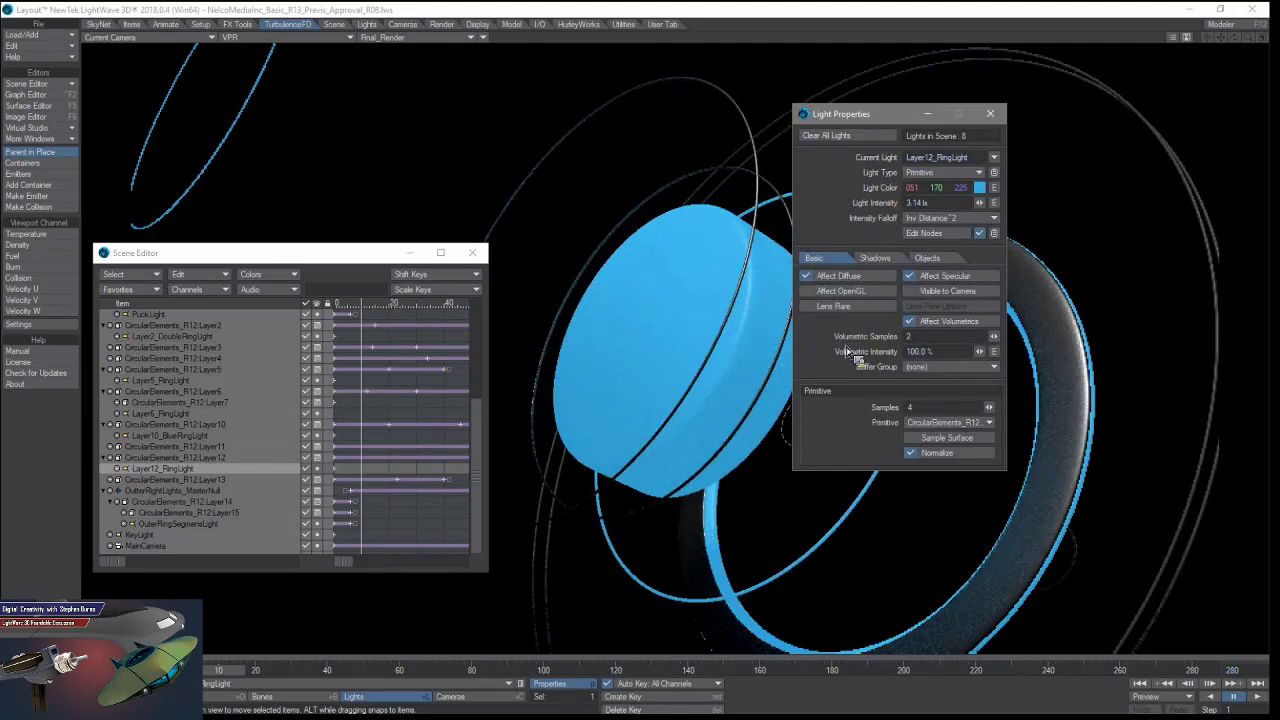
# Review Layer12_RingLight's light type, primitive source object and object exclusion list.
pyautogui.click(930, 174)
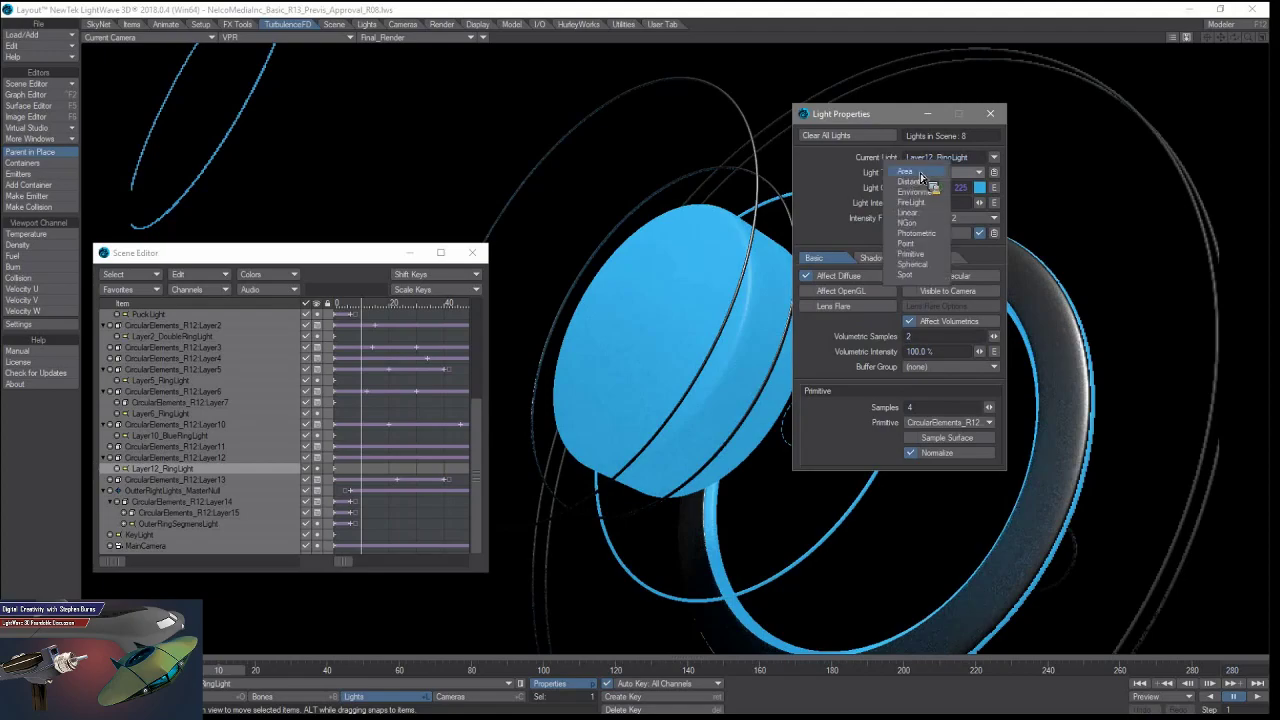
pyautogui.click(854, 190)
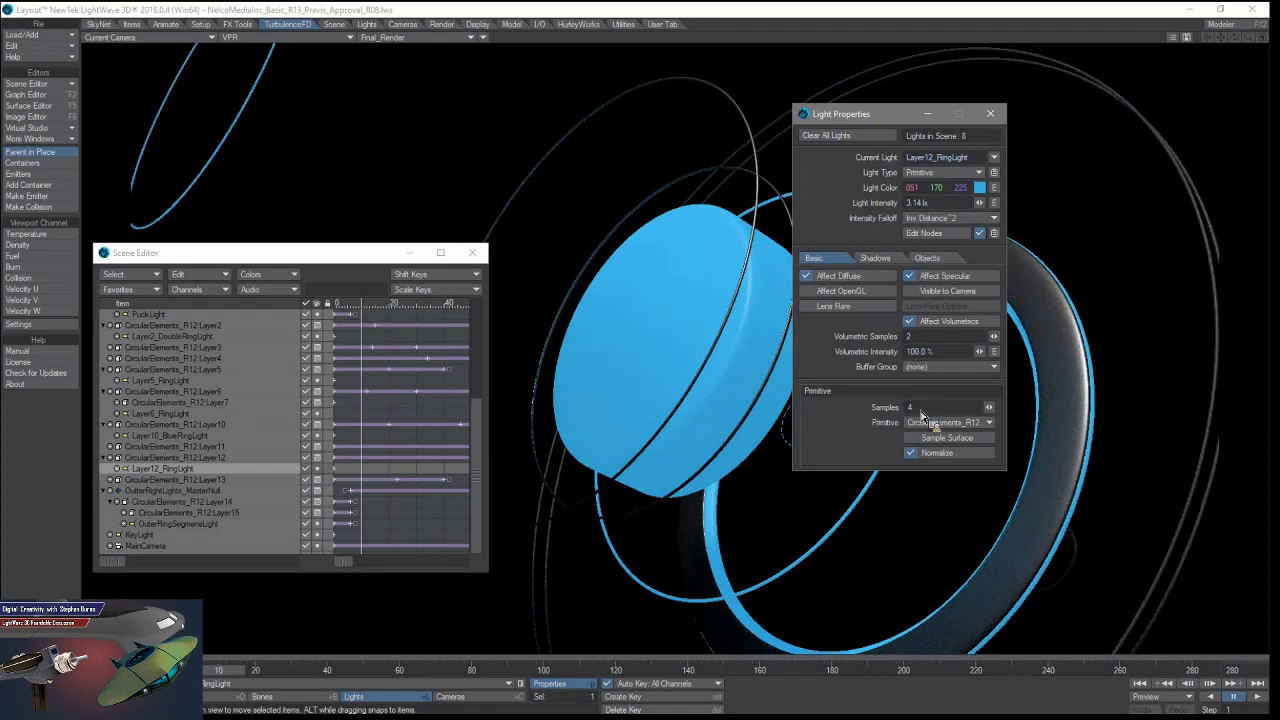
pyautogui.click(925, 422)
pyautogui.click(900, 422)
pyautogui.click(866, 306)
pyautogui.click(946, 259)
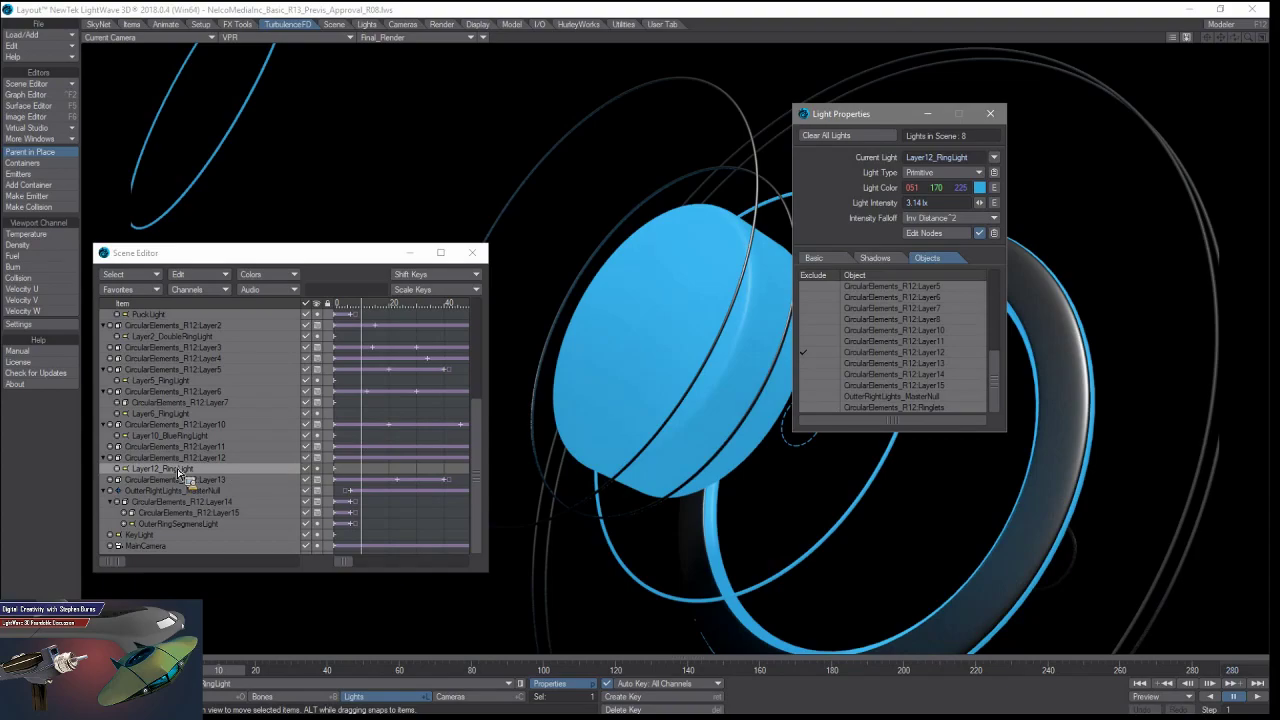
# Place the Light Properties window clear of the blue disc, keeping the VPR viewport display.
pyautogui.moveTo(180, 473); pyautogui.dragTo(870, 170)
pyautogui.moveTo(900, 114); pyautogui.dragTo(1134, 110)
pyautogui.click(329, 40)
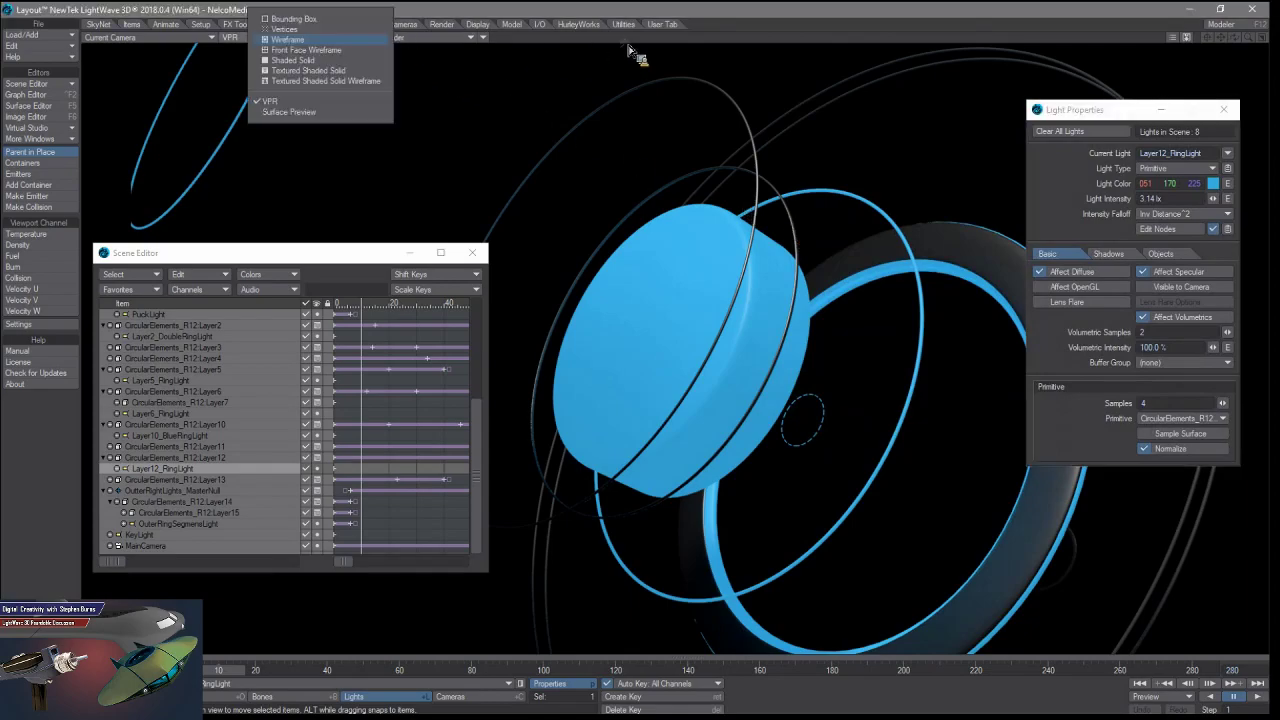
pyautogui.click(758, 50)
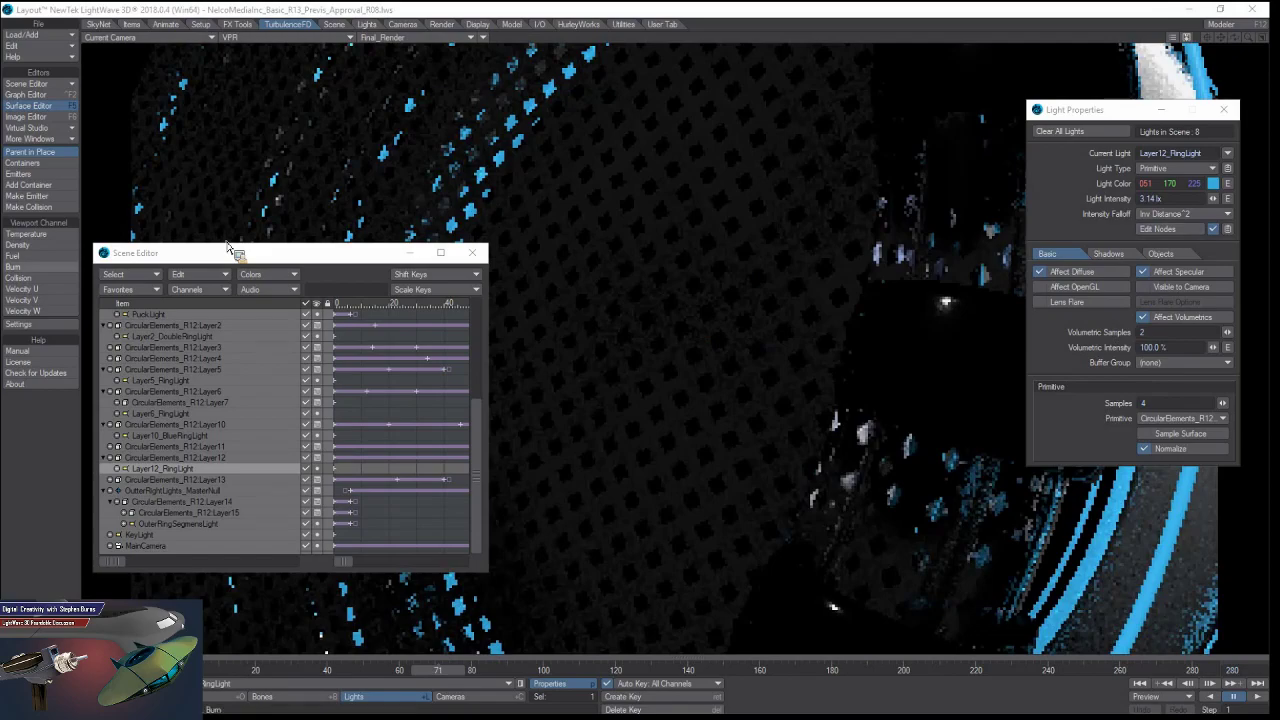
# Show the MainDiscFoil_Metal surface's node graph in an enlarged Node Editor, centred on the Crackle and Principled BSDF nodes.
pyautogui.press('F5')
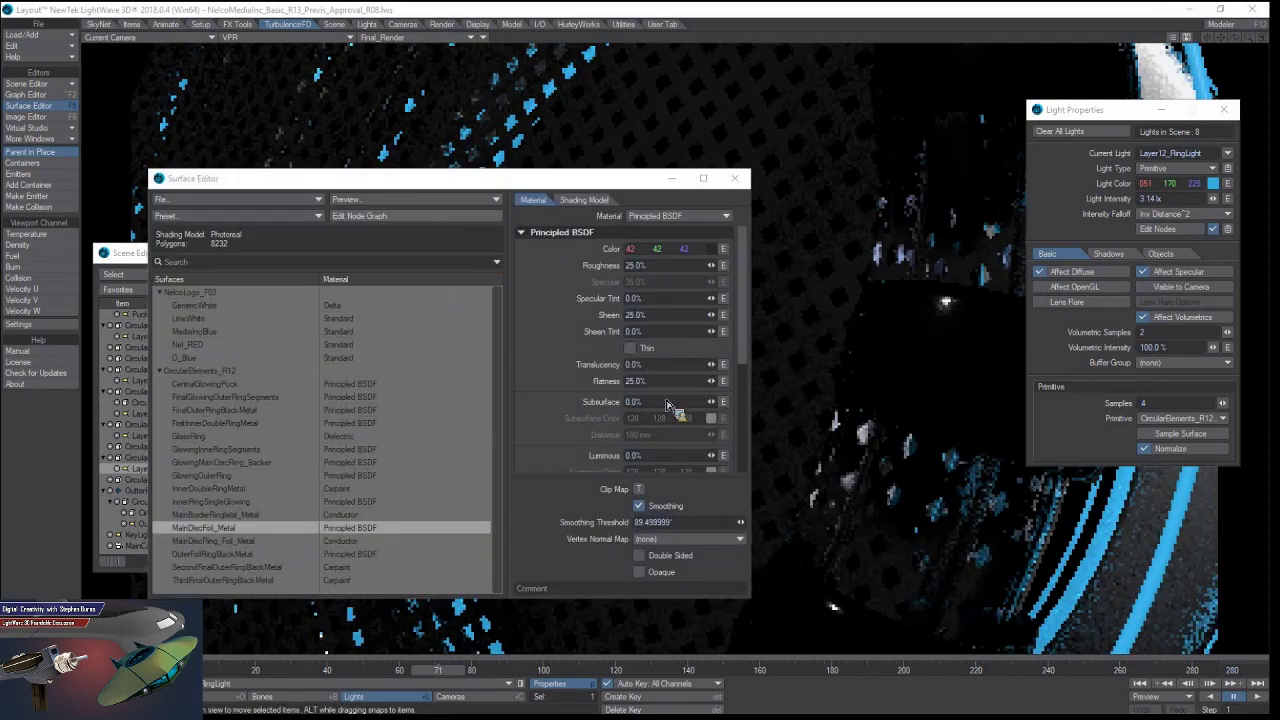
pyautogui.hotkey('ctrl', 'e')
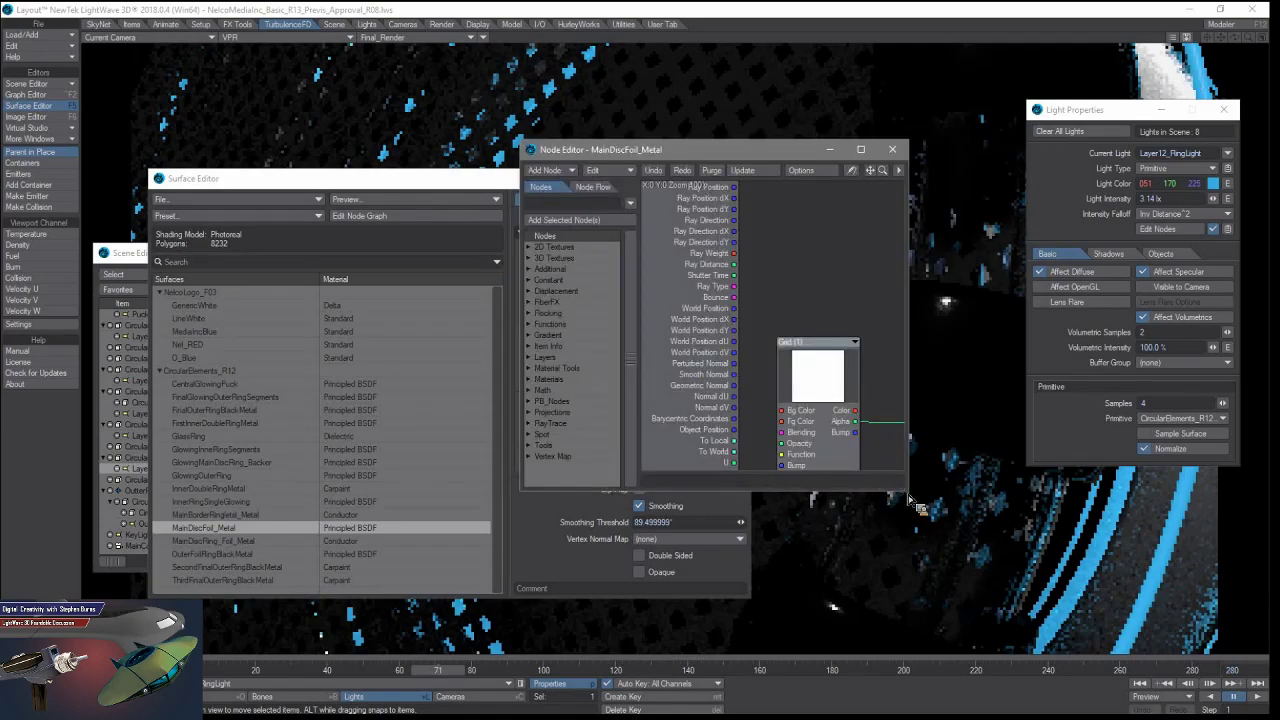
pyautogui.moveTo(912, 502); pyautogui.dragTo(1150, 578)
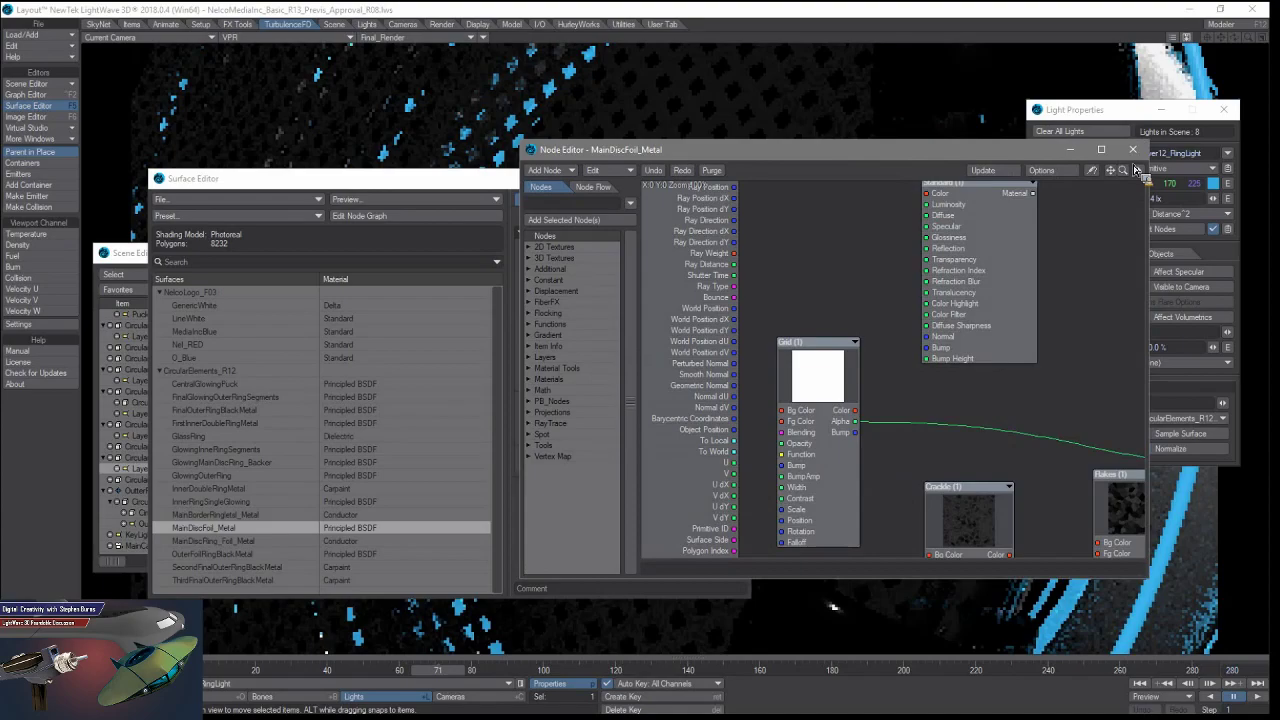
pyautogui.moveTo(1134, 170); pyautogui.dragTo(1110, 182)
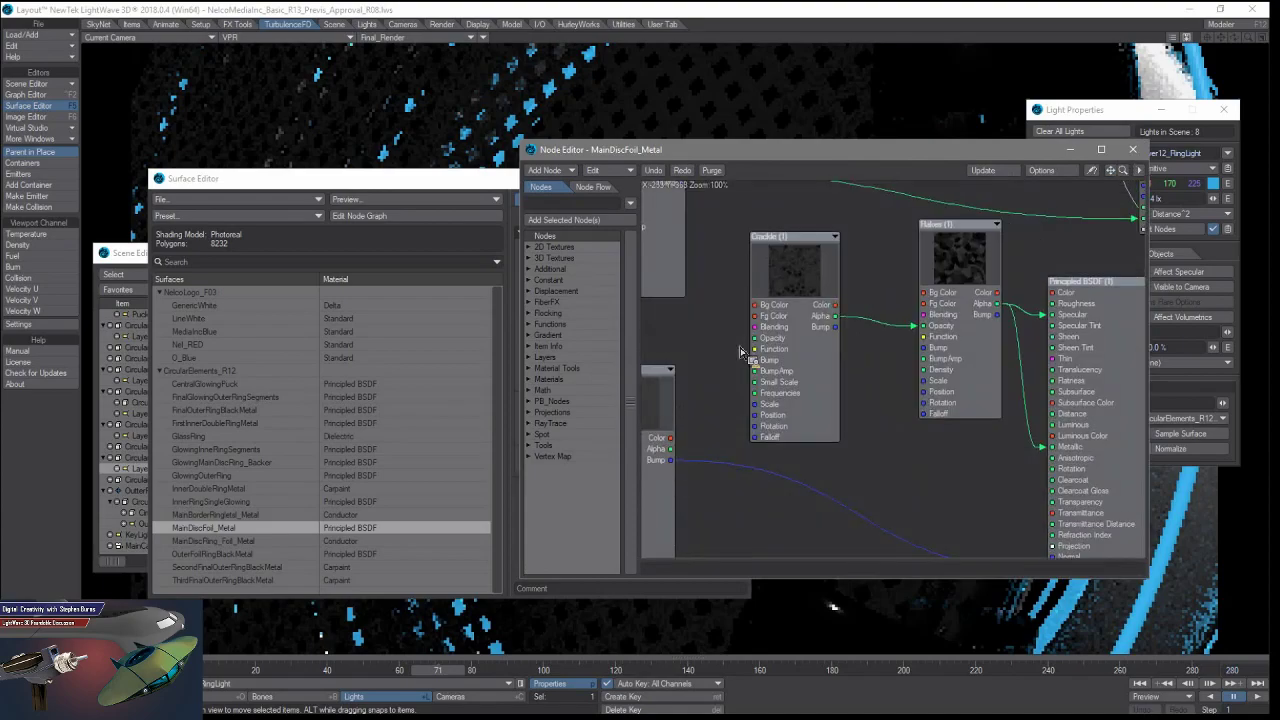
# Reposition the Grid (2) and Surface nodes while viewing the whole MainDiscFoil_Metal graph, and minimise the Node Editor.
pyautogui.moveTo(672, 428); pyautogui.dragTo(752, 439)
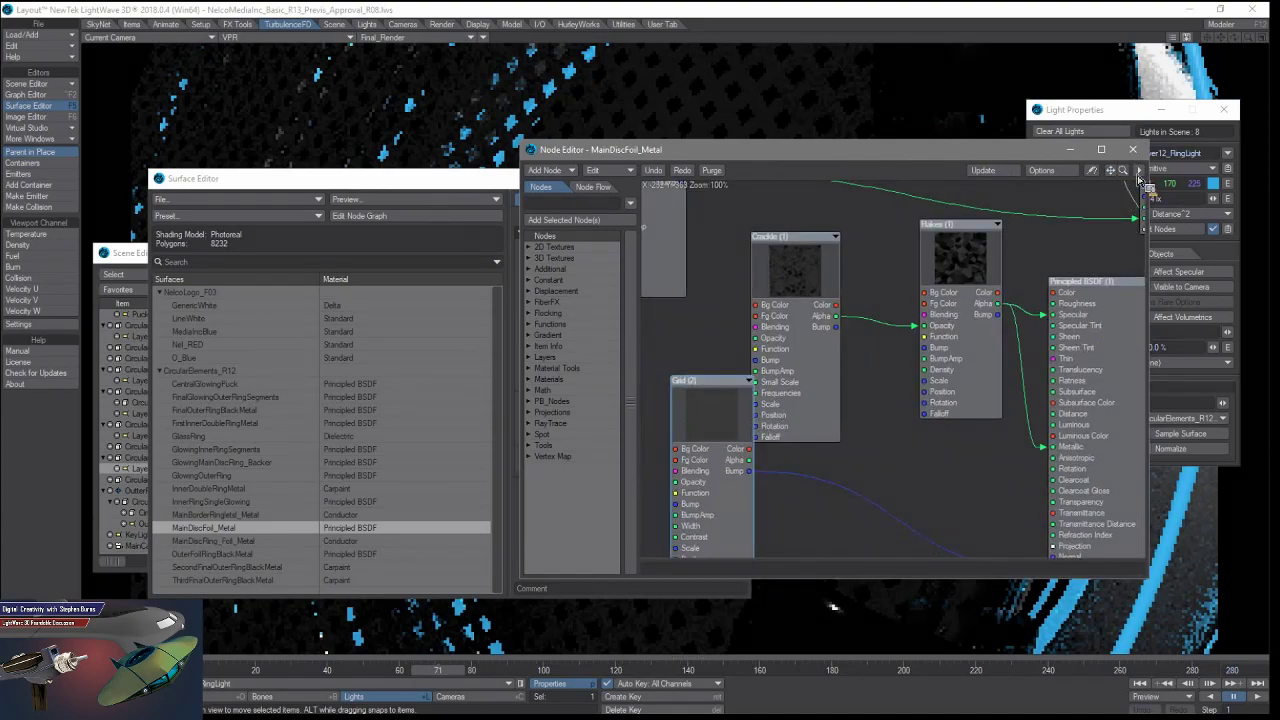
pyautogui.moveTo(1136, 172); pyautogui.dragTo(1134, 185)
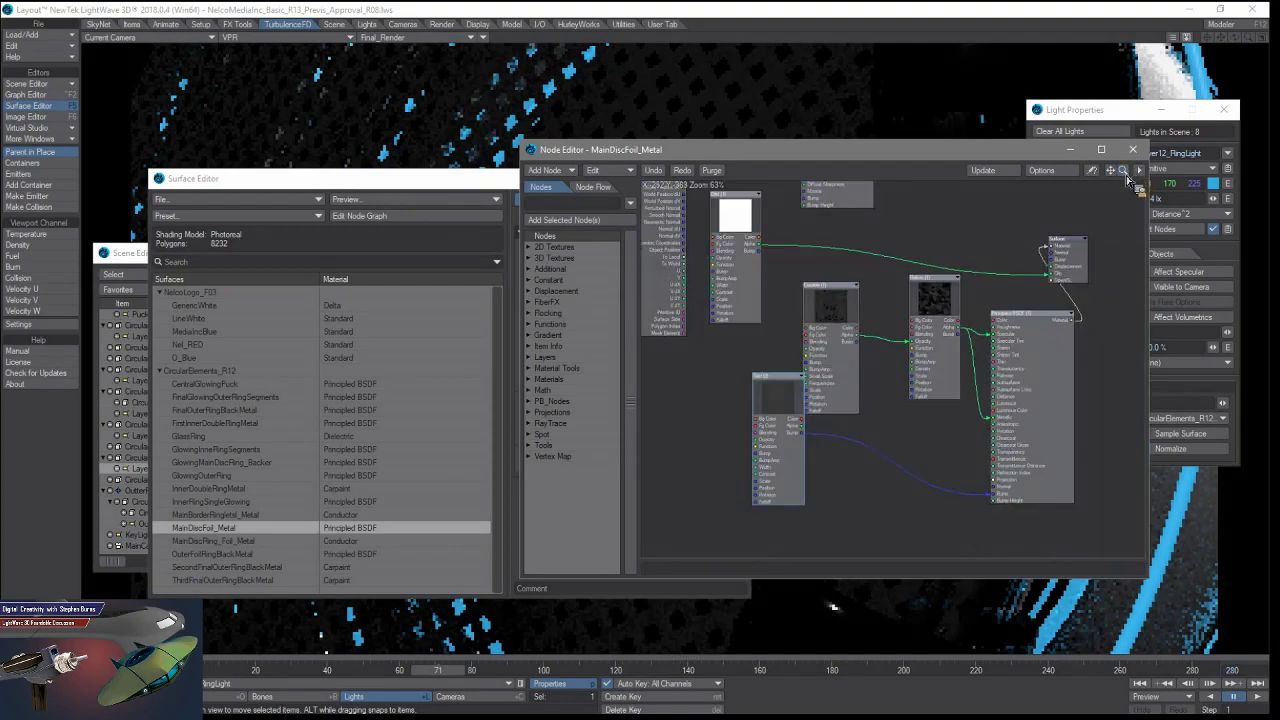
pyautogui.moveTo(1095, 262); pyautogui.dragTo(1115, 278)
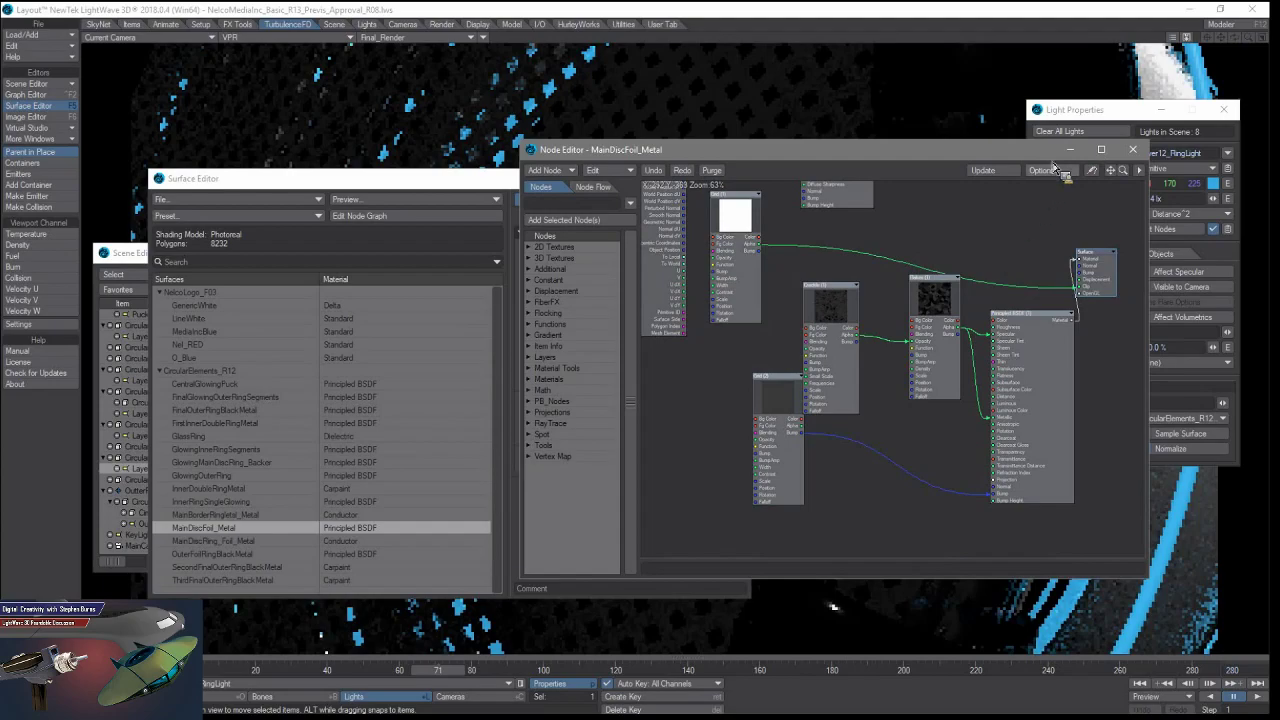
pyautogui.click(1070, 149)
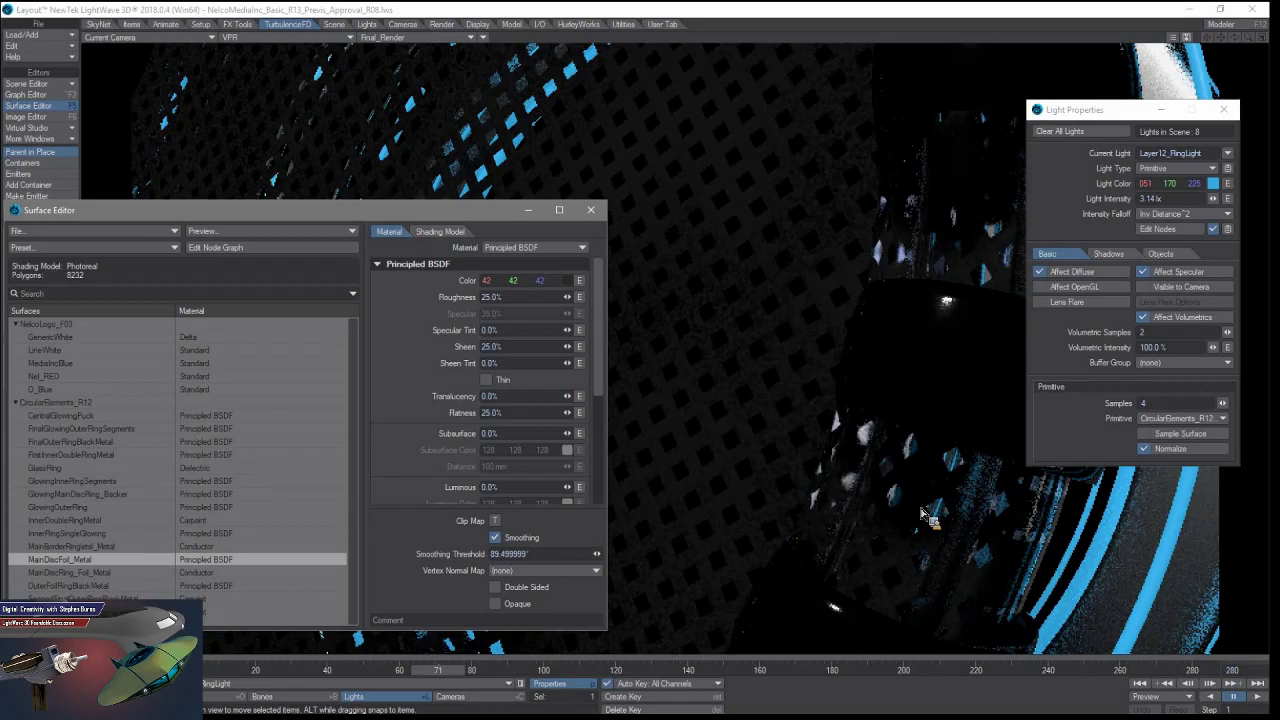
# Show the GlassRing surface's Dielectric settings, and clear the Surface Editor, Scene Editor and Light Properties windows away from the glass ring.
pyautogui.keyDown('ctrl'); pyautogui.keyDown('shift'); pyautogui.click(922, 512); pyautogui.keyUp('shift'); pyautogui.keyUp('ctrl')
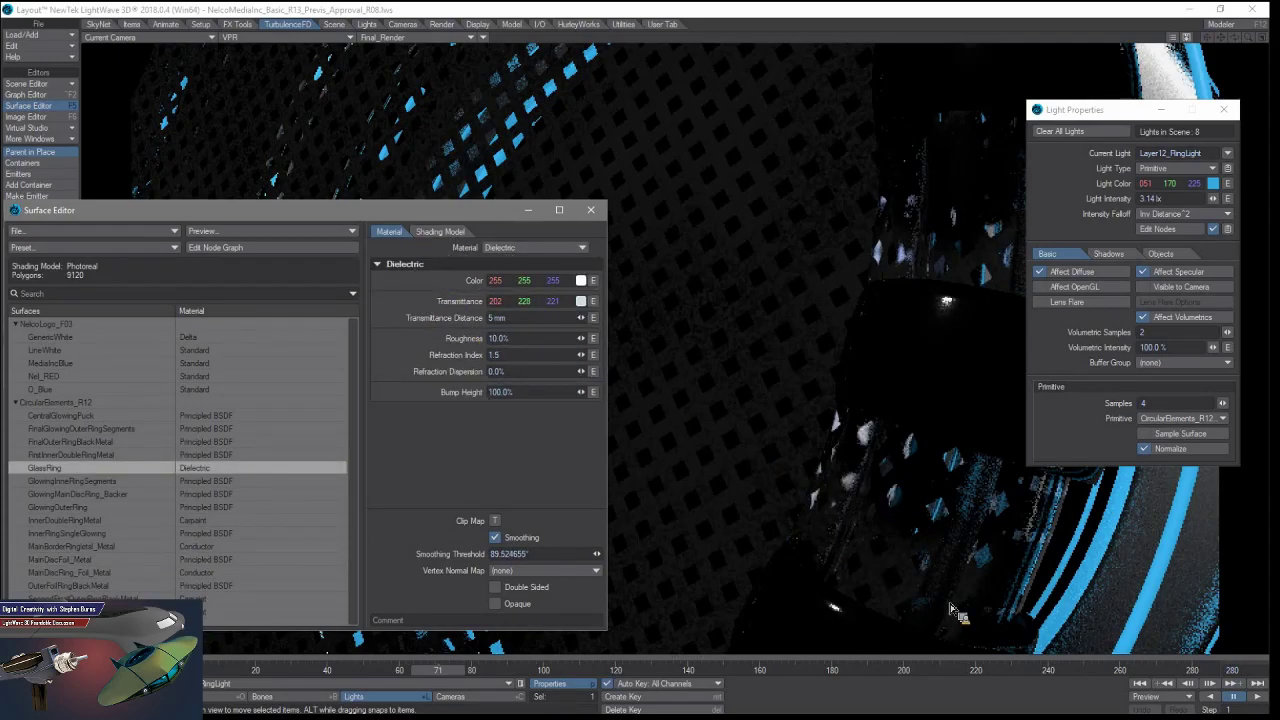
pyautogui.click(528, 211)
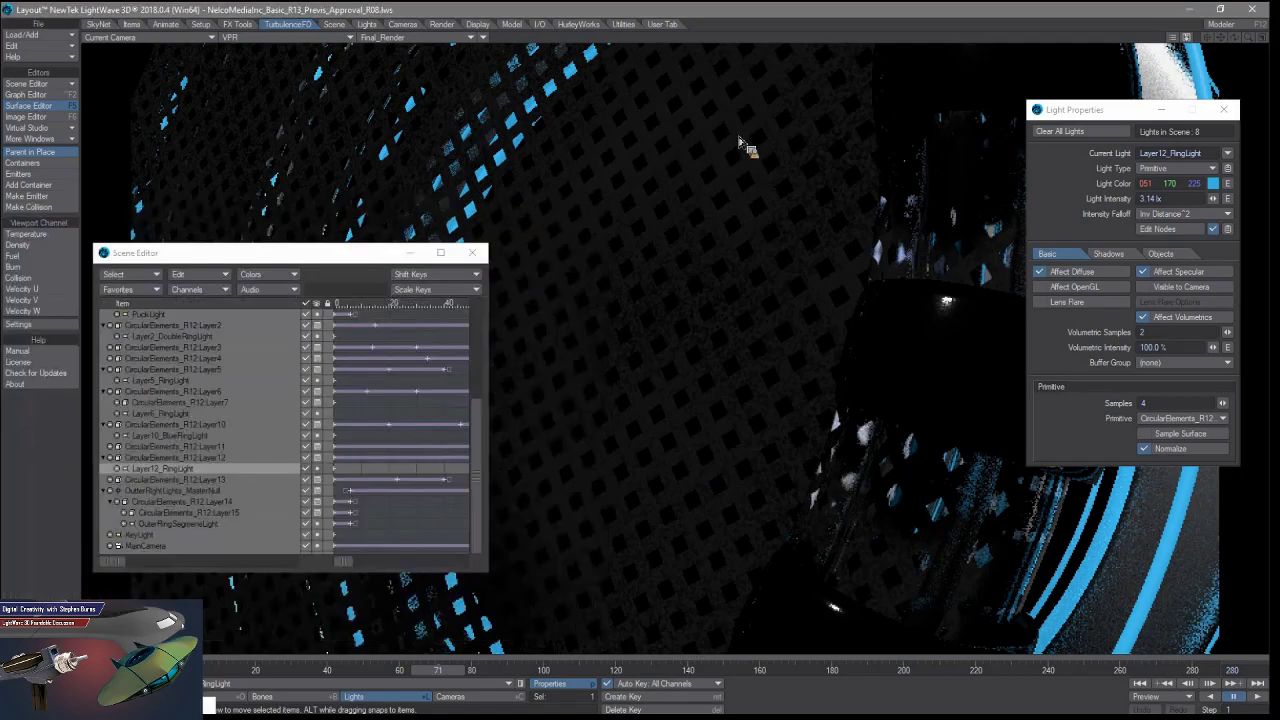
pyautogui.click(409, 254)
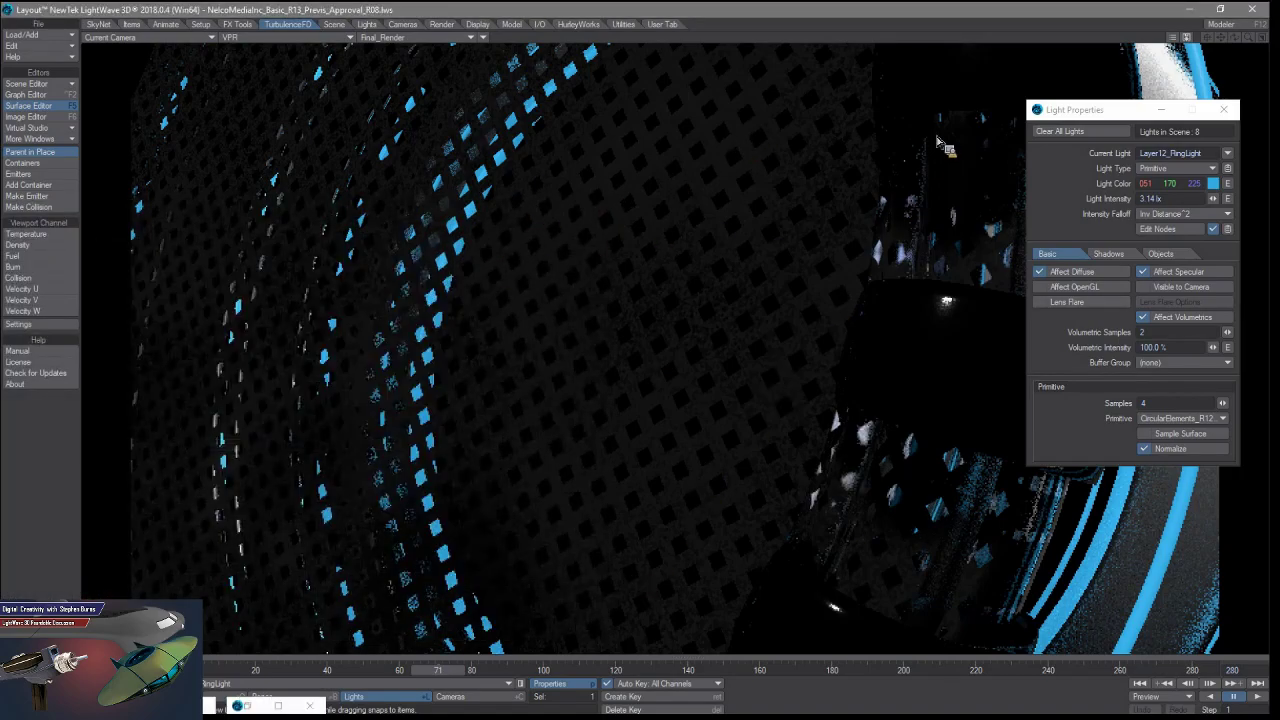
pyautogui.moveTo(1063, 110); pyautogui.dragTo(182, 158)
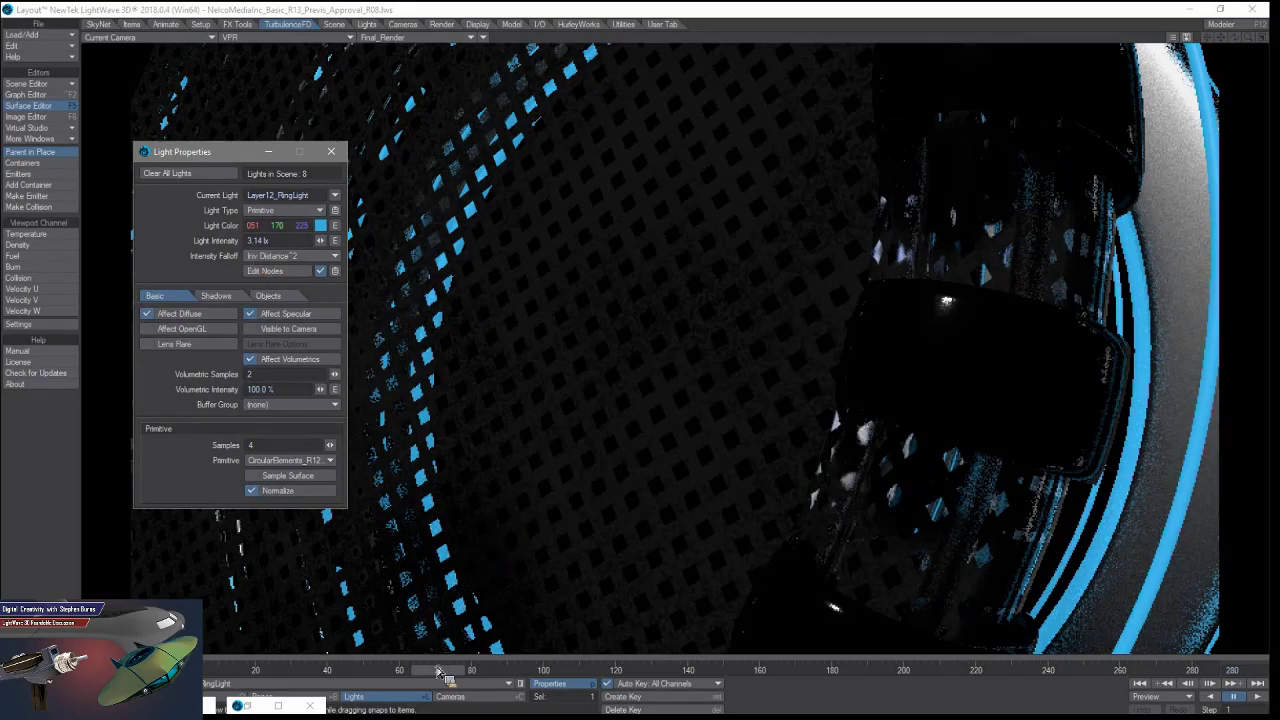
# Review the Nelco logo reveal in VPR at several frames between 170 and about 236, keeping the Light Properties window clear of the logo.
pyautogui.moveTo(441, 672); pyautogui.dragTo(849, 670)
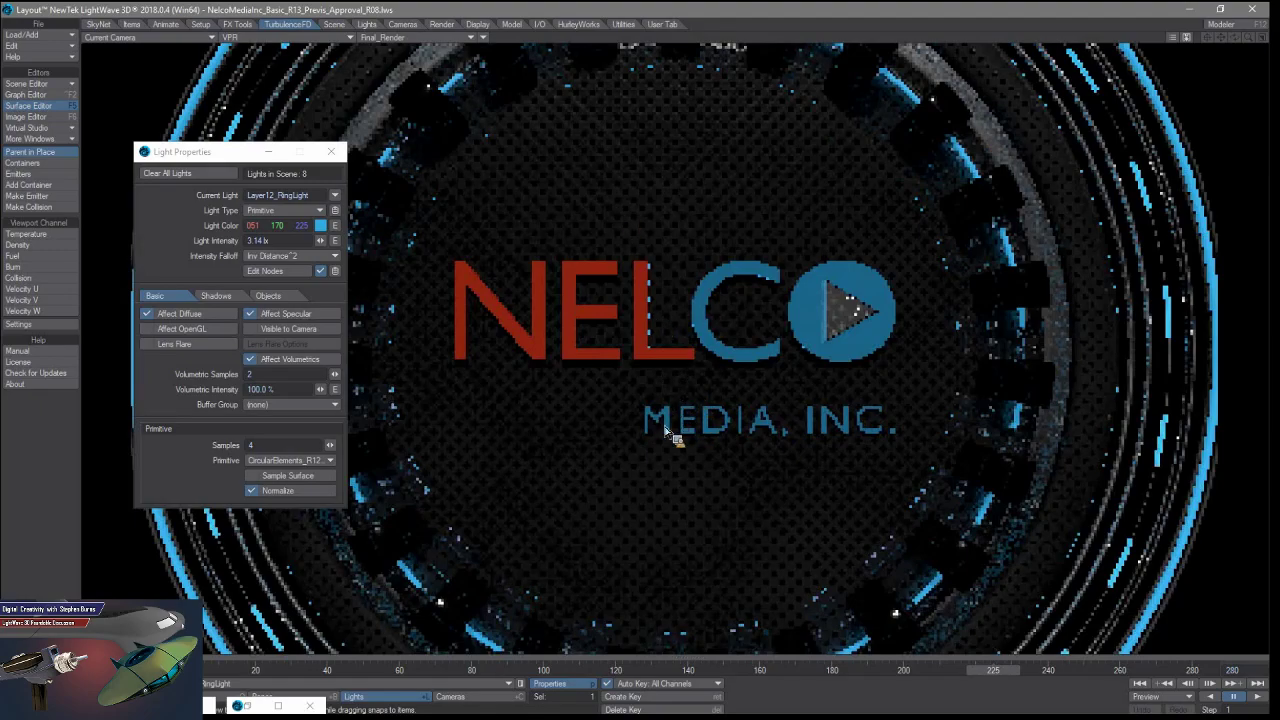
pyautogui.click(887, 669)
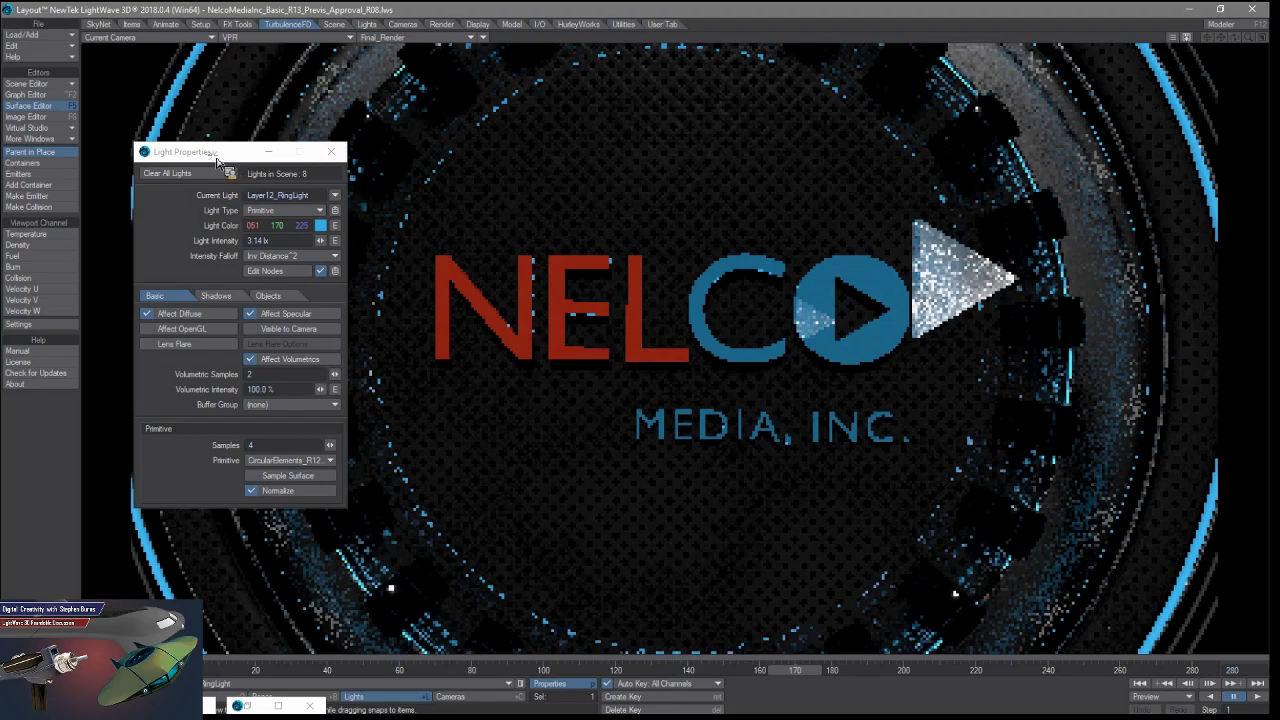
pyautogui.moveTo(236, 152); pyautogui.dragTo(190, 112)
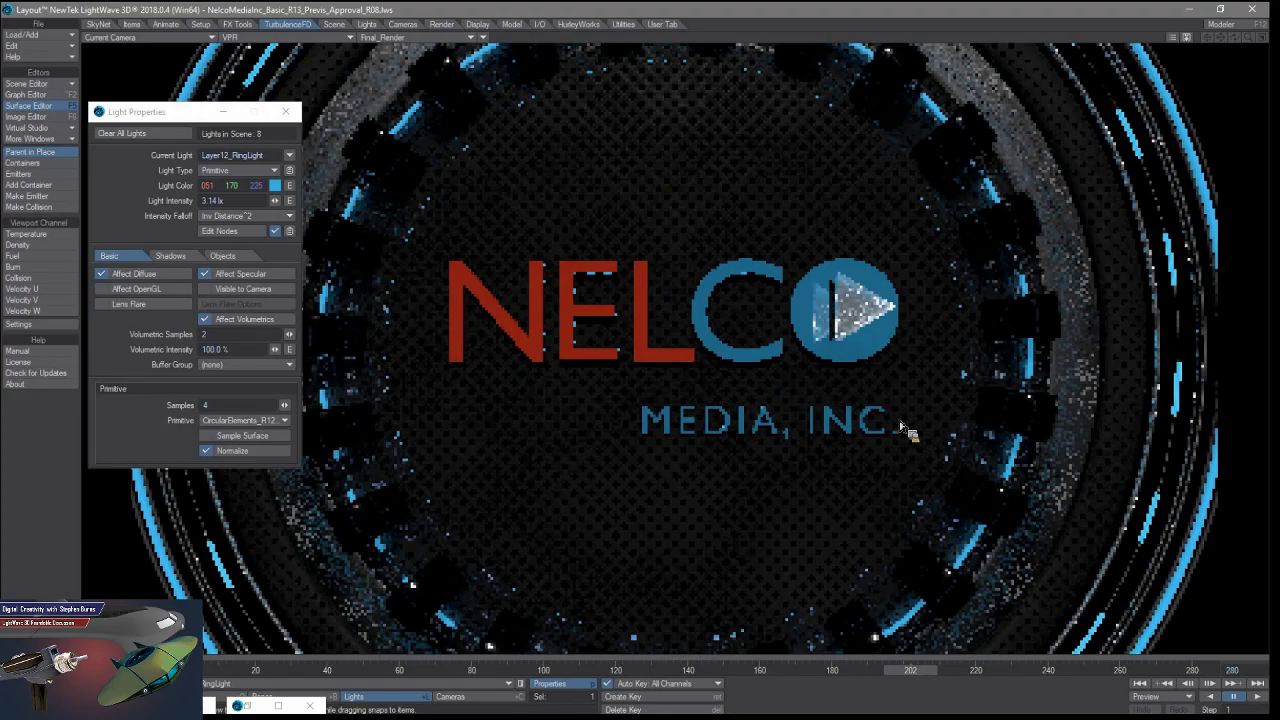
pyautogui.click(1036, 676)
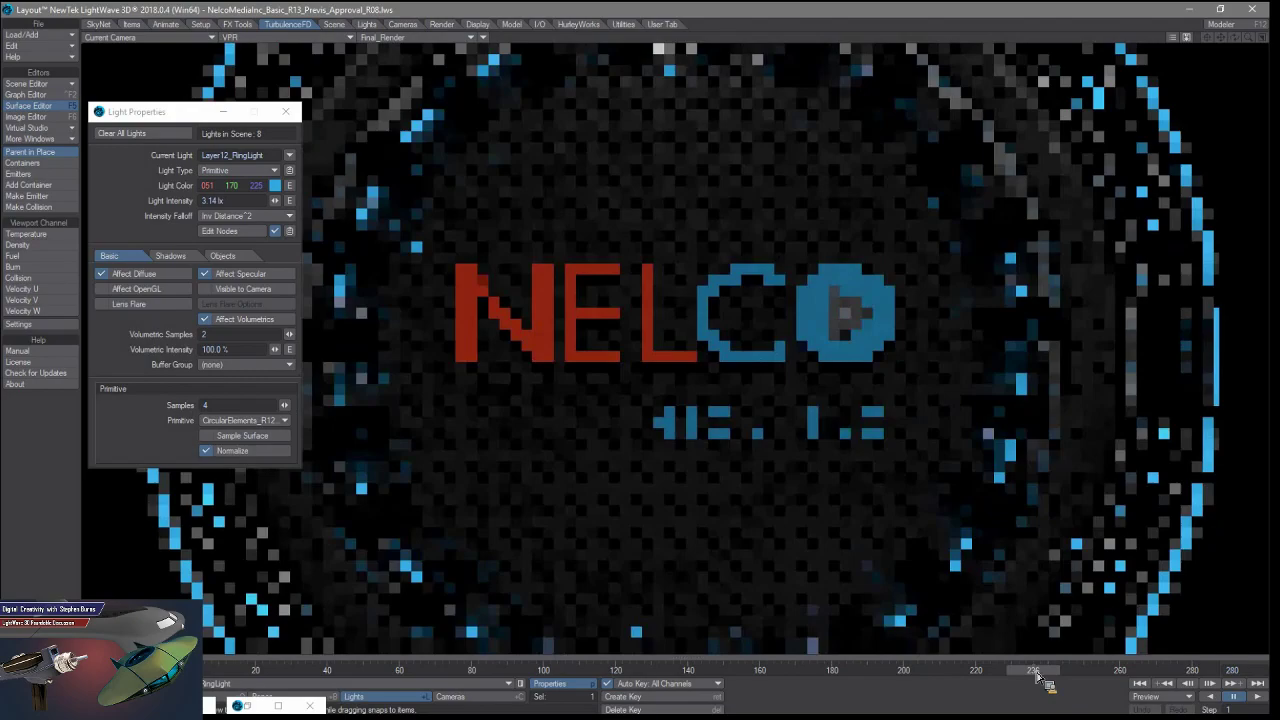